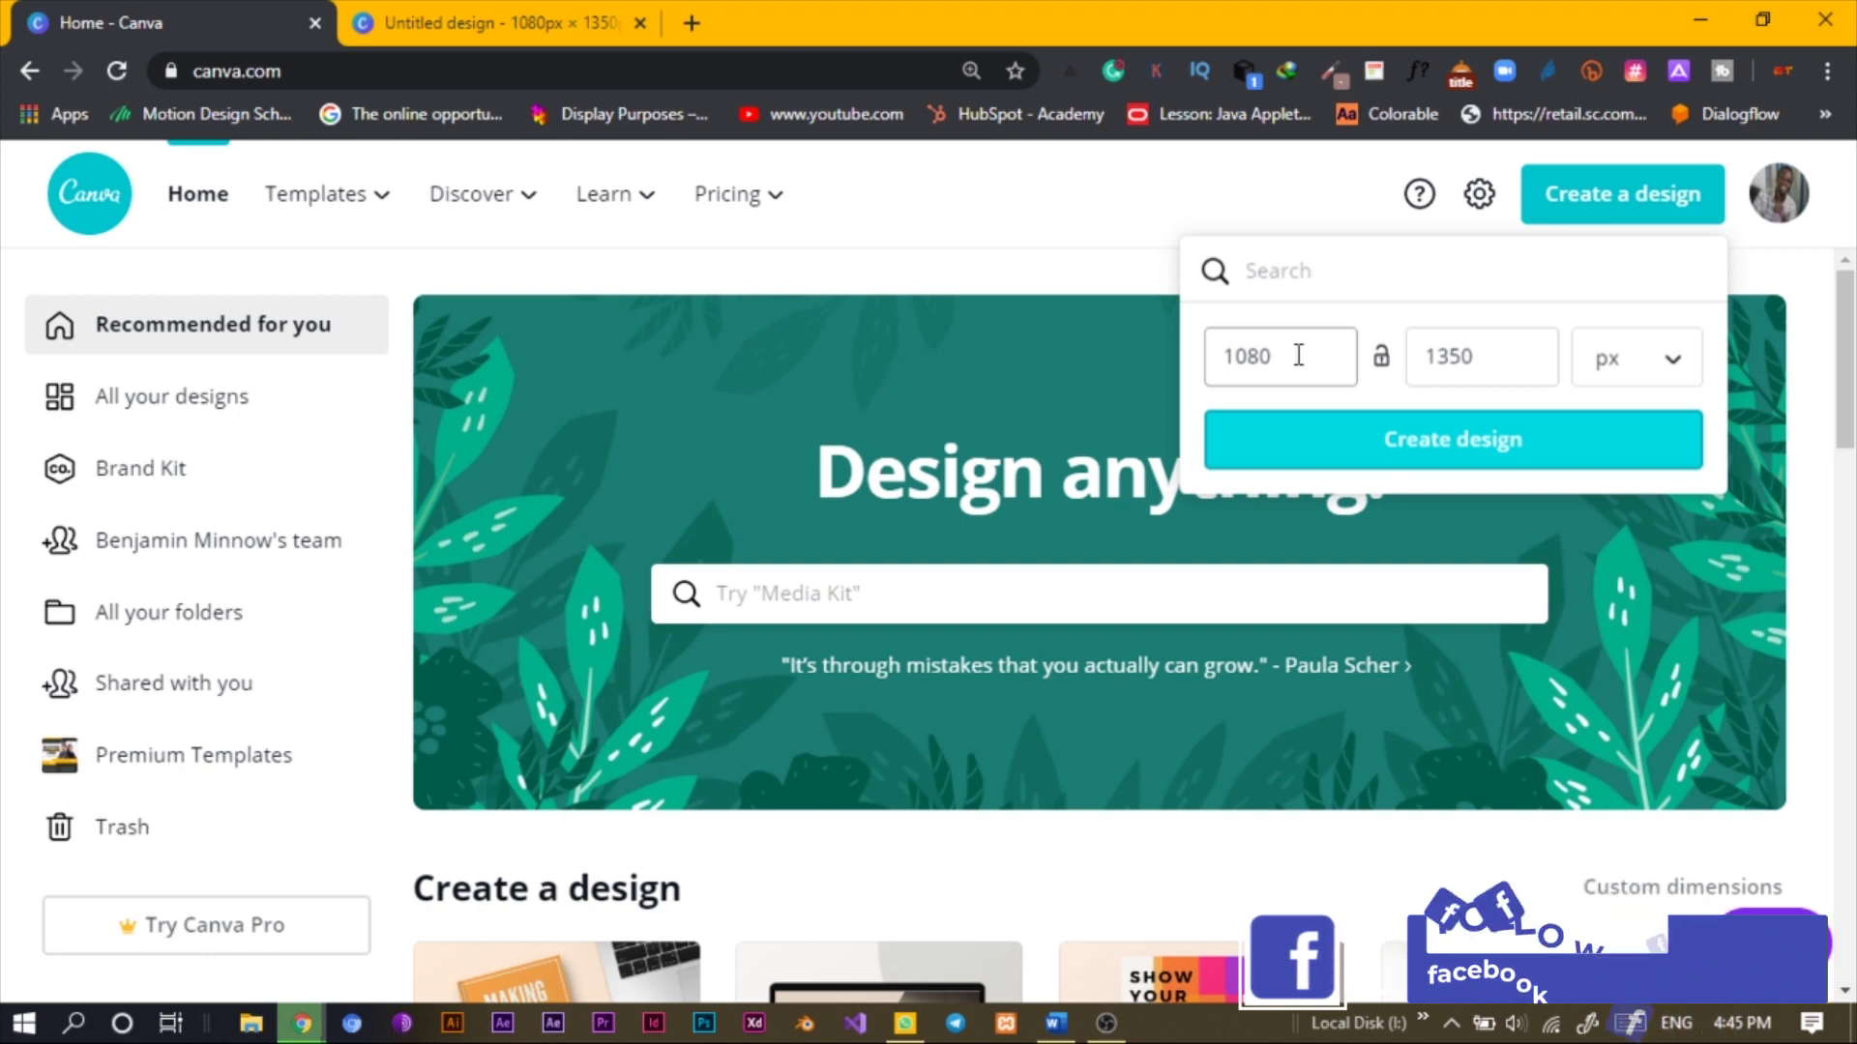
Check the custom dimensions of 1080 × 1350 px for a new design and switch to the open blank design of that size
{"action": "left_click_drag", "start_coordinate": [1298, 355], "coordinate": [1206, 356]}
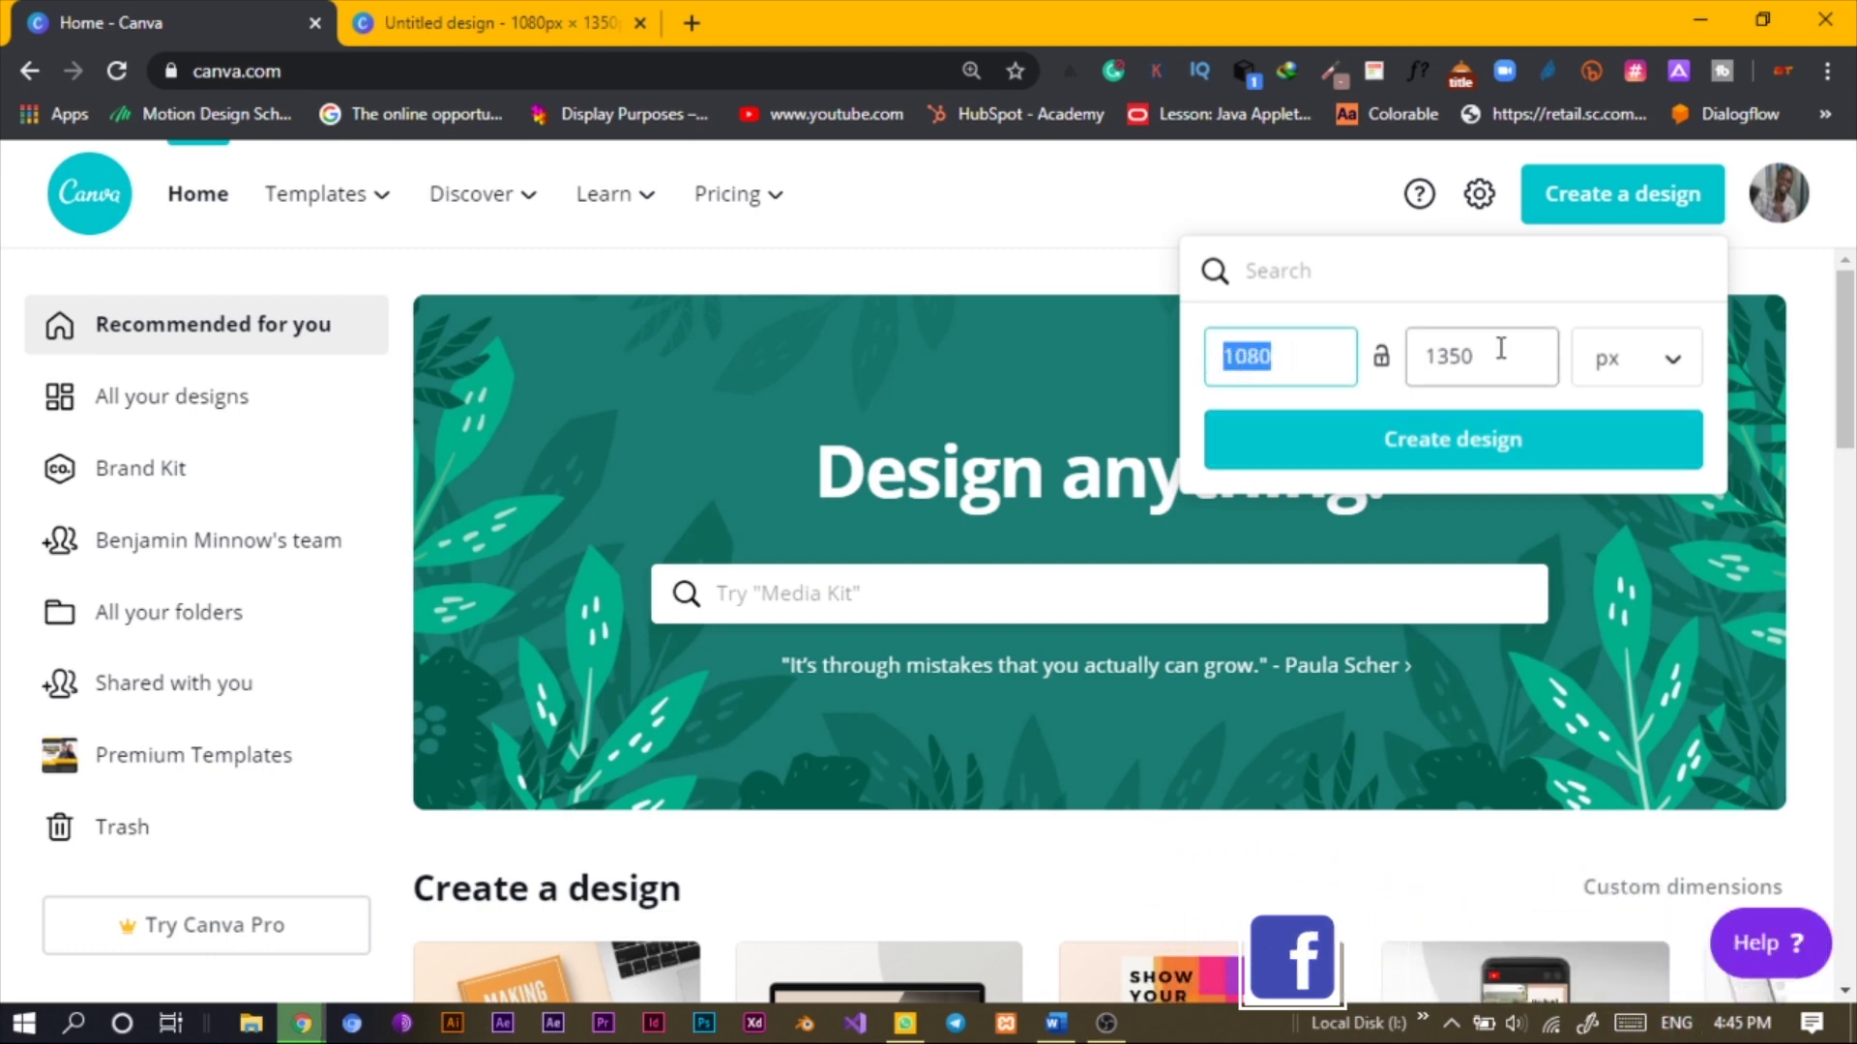
{"action": "left_click_drag", "start_coordinate": [1482, 359], "coordinate": [1413, 373]}
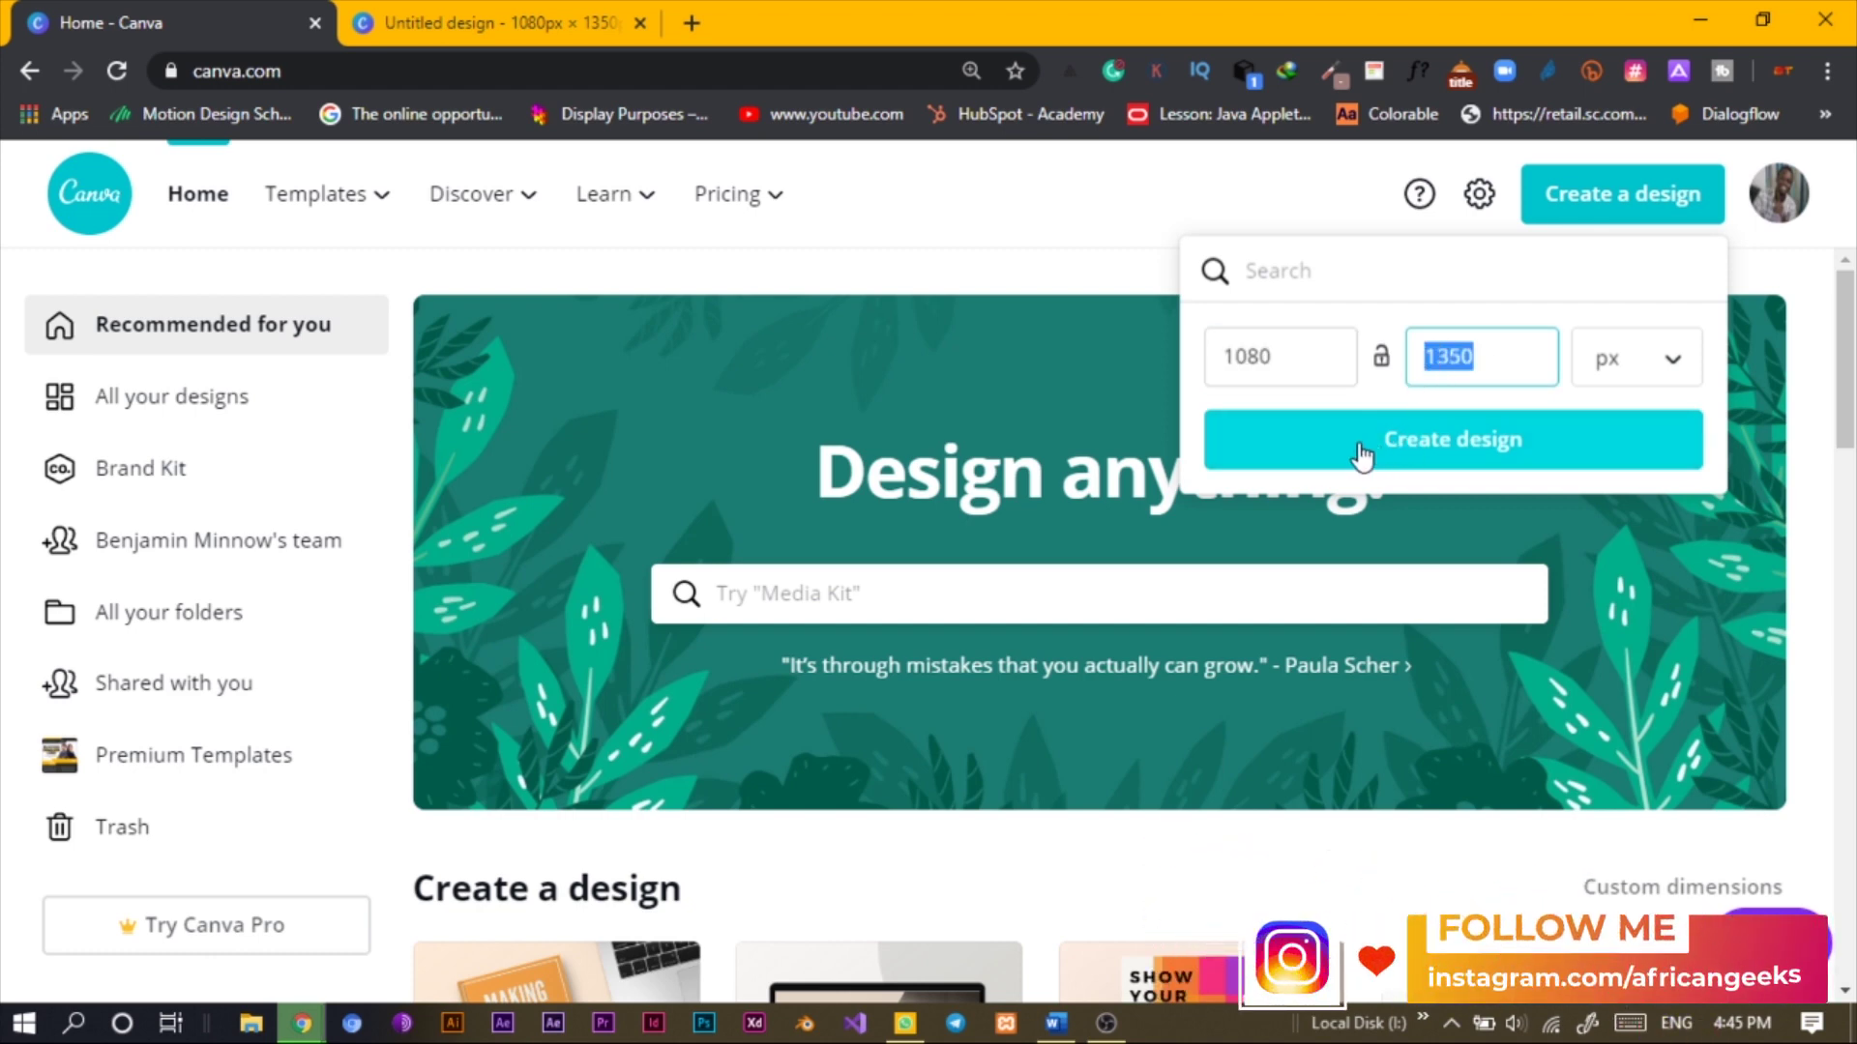
{"action": "left_click", "coordinate": [1002, 234]}
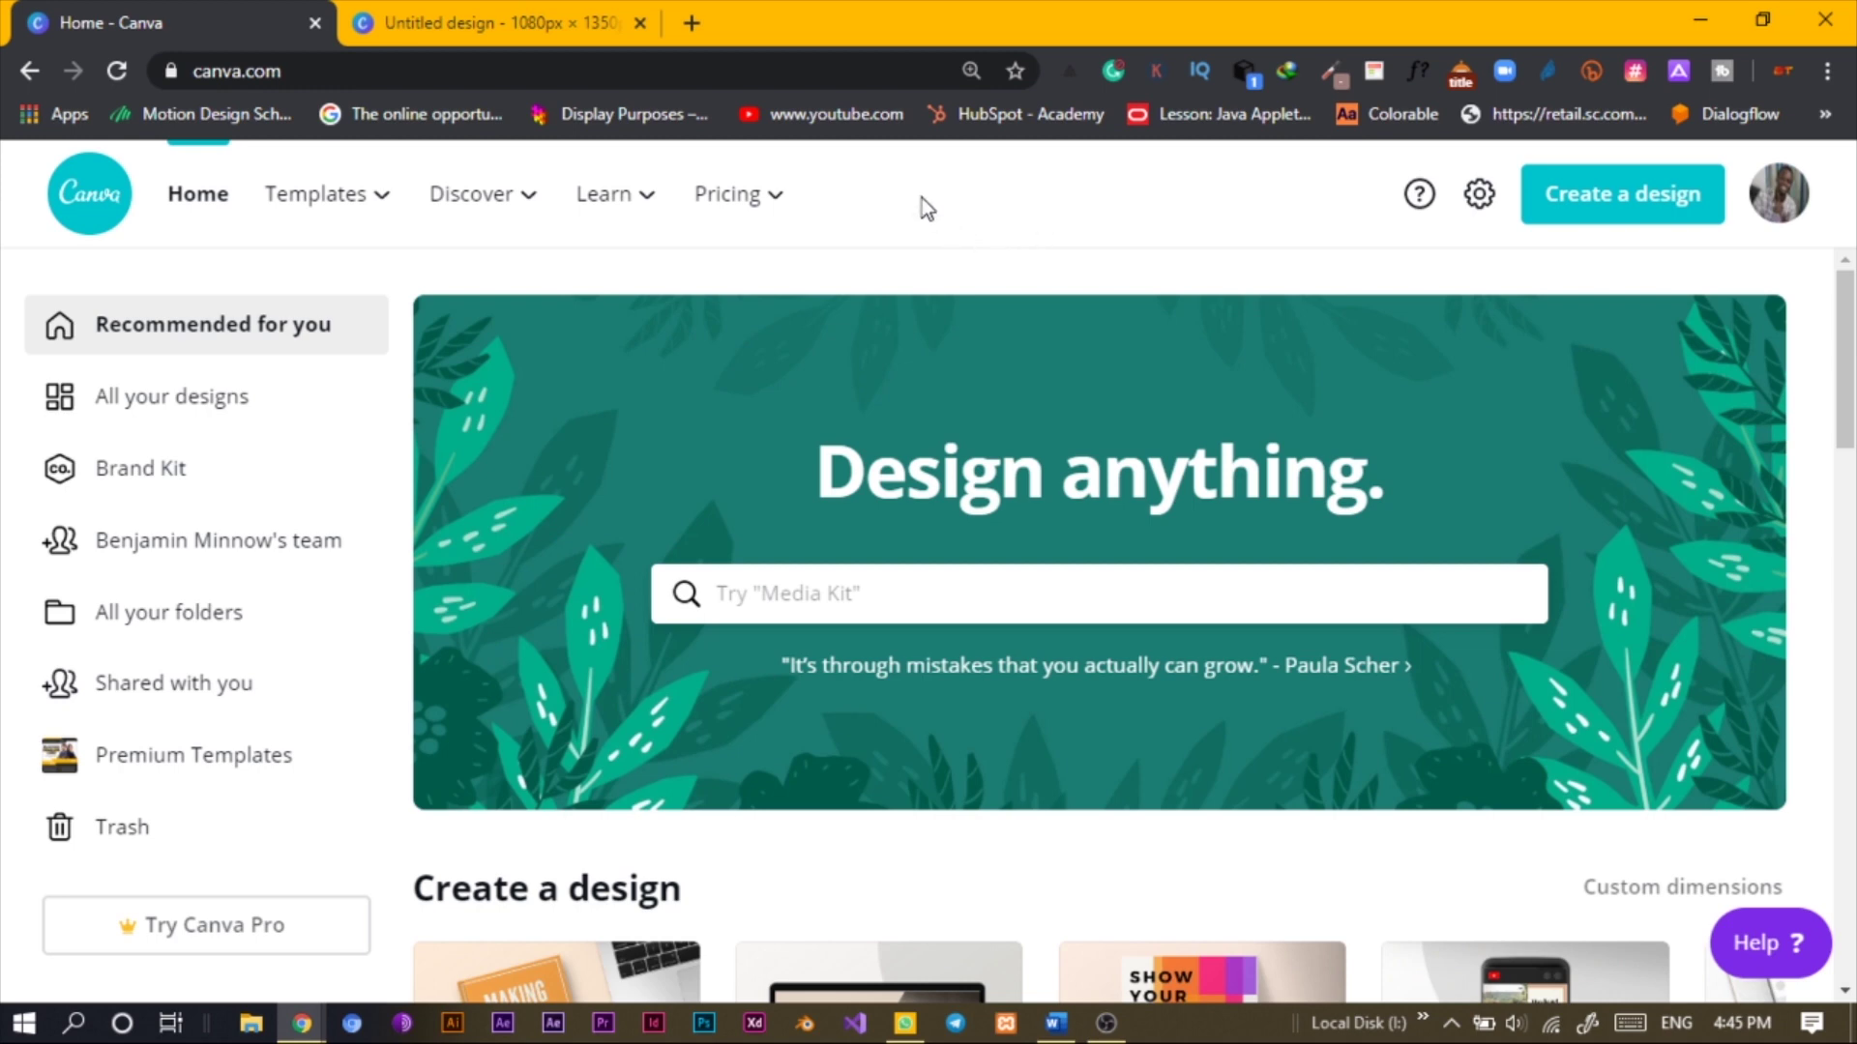
{"action": "left_click", "coordinate": [1660, 222]}
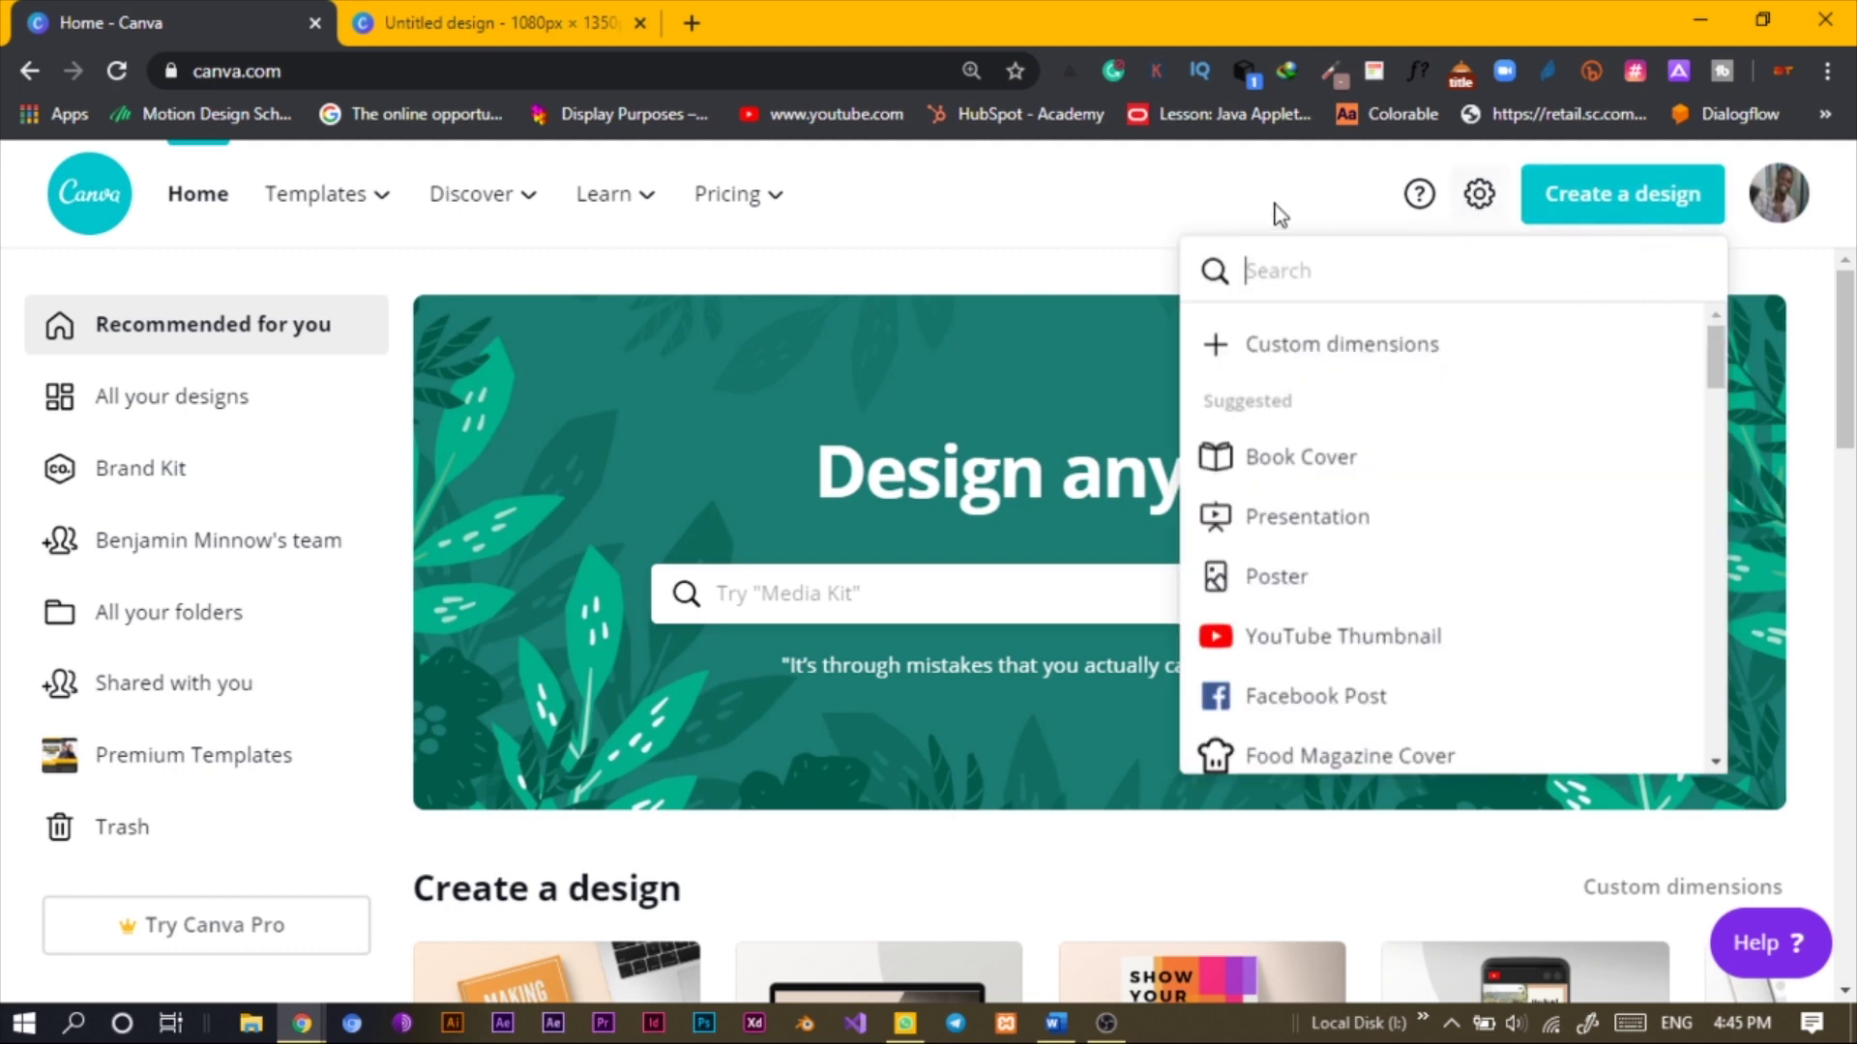
{"action": "left_click", "coordinate": [1242, 350]}
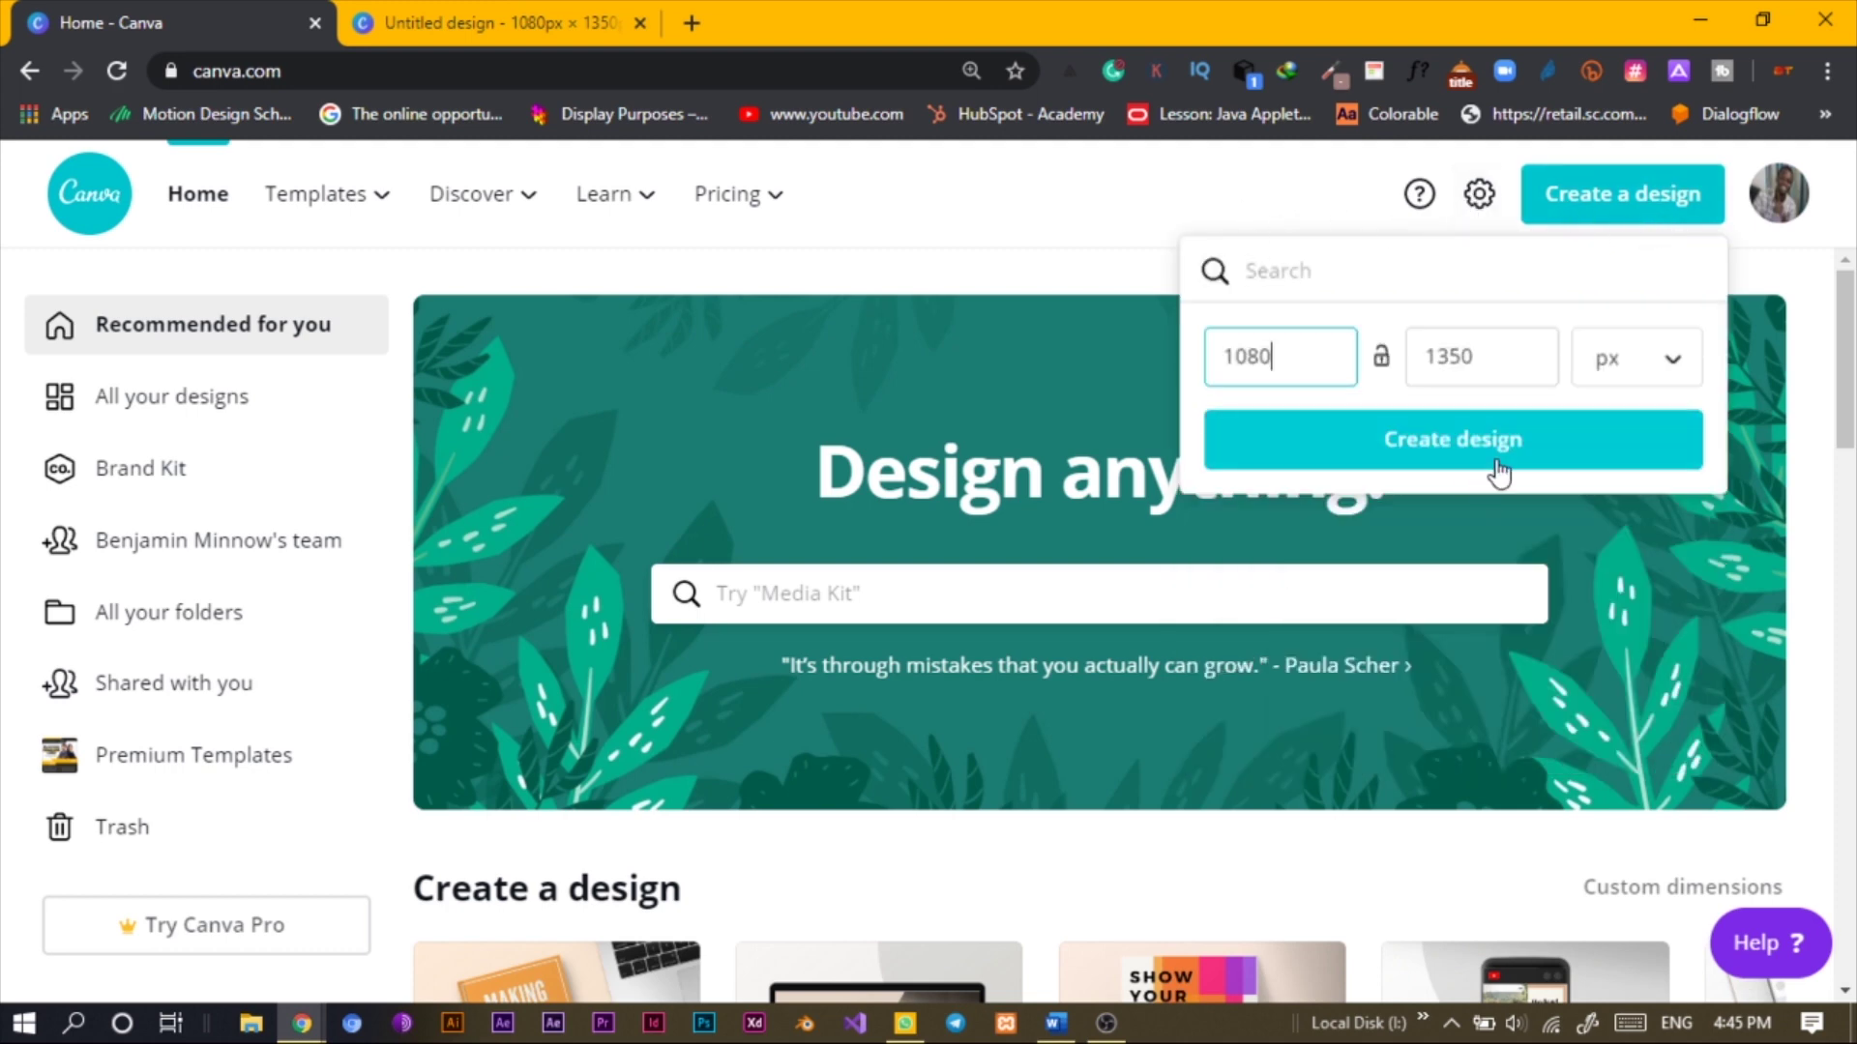
{"action": "key", "text": "ctrl+Tab"}
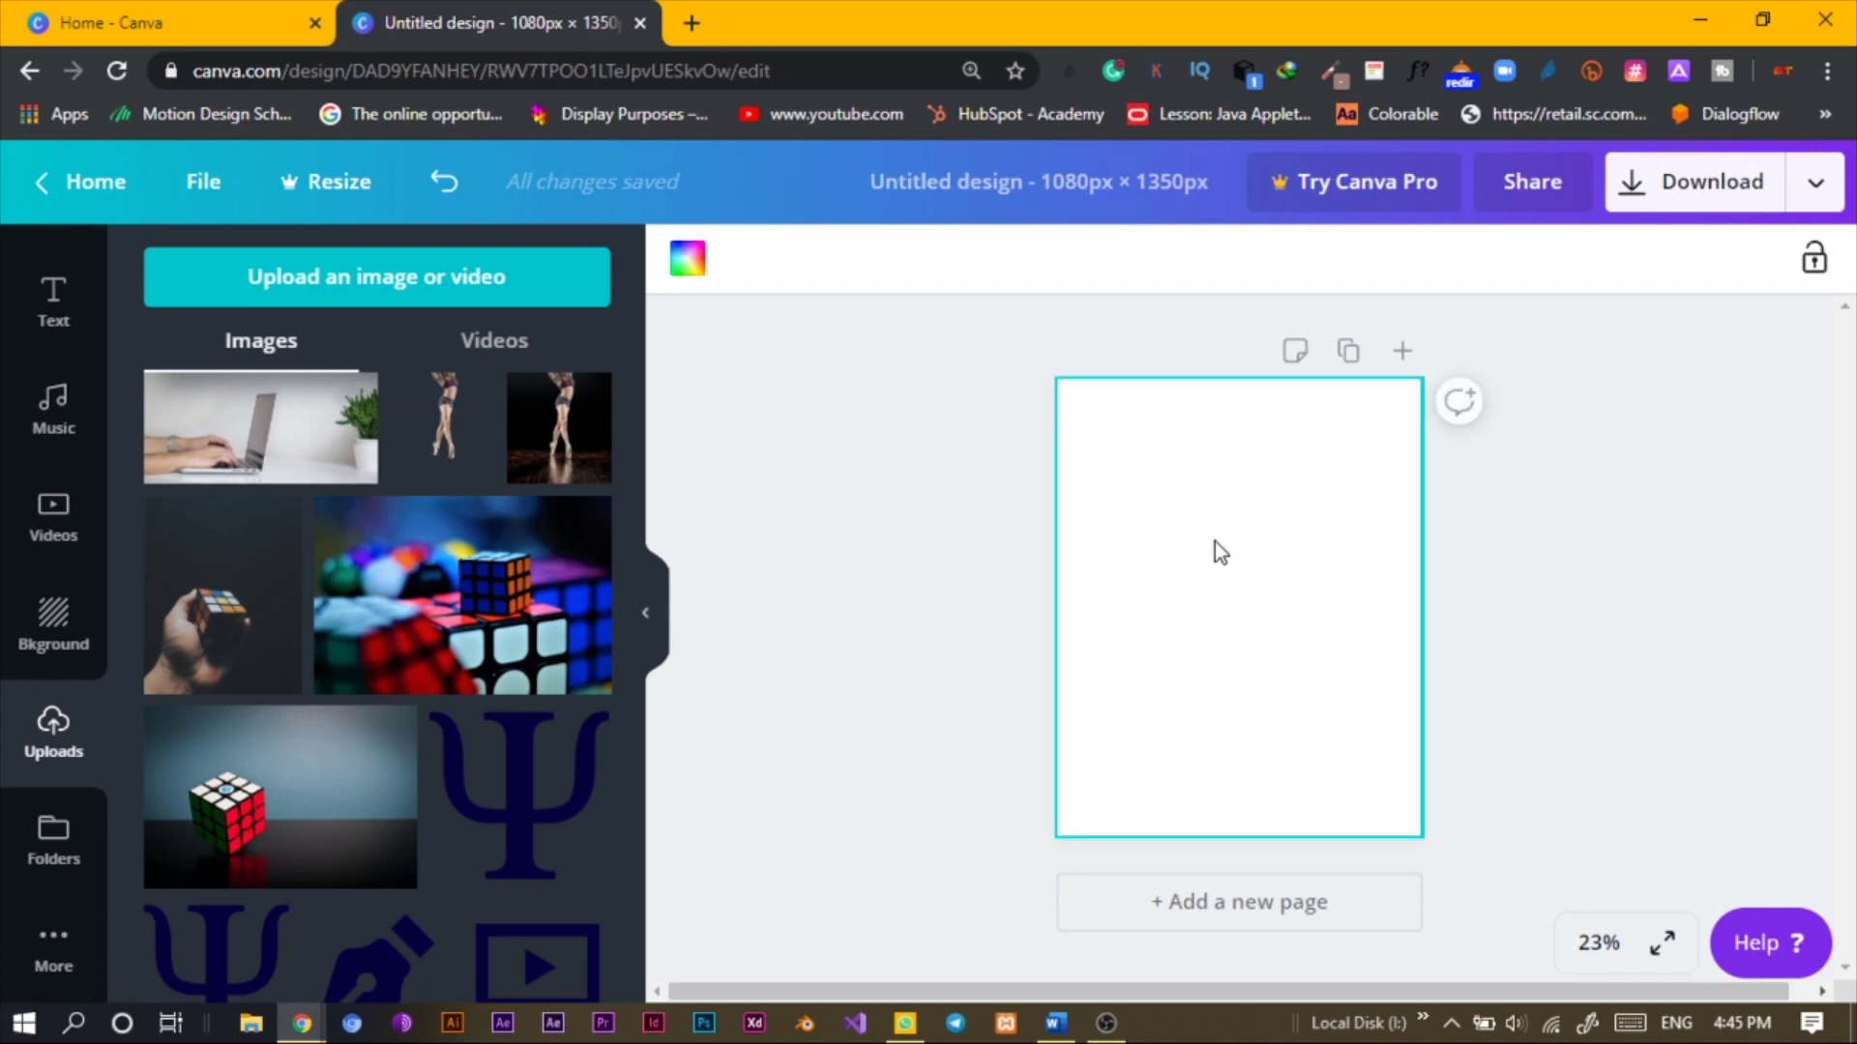
{"action": "left_click", "coordinate": [913, 601]}
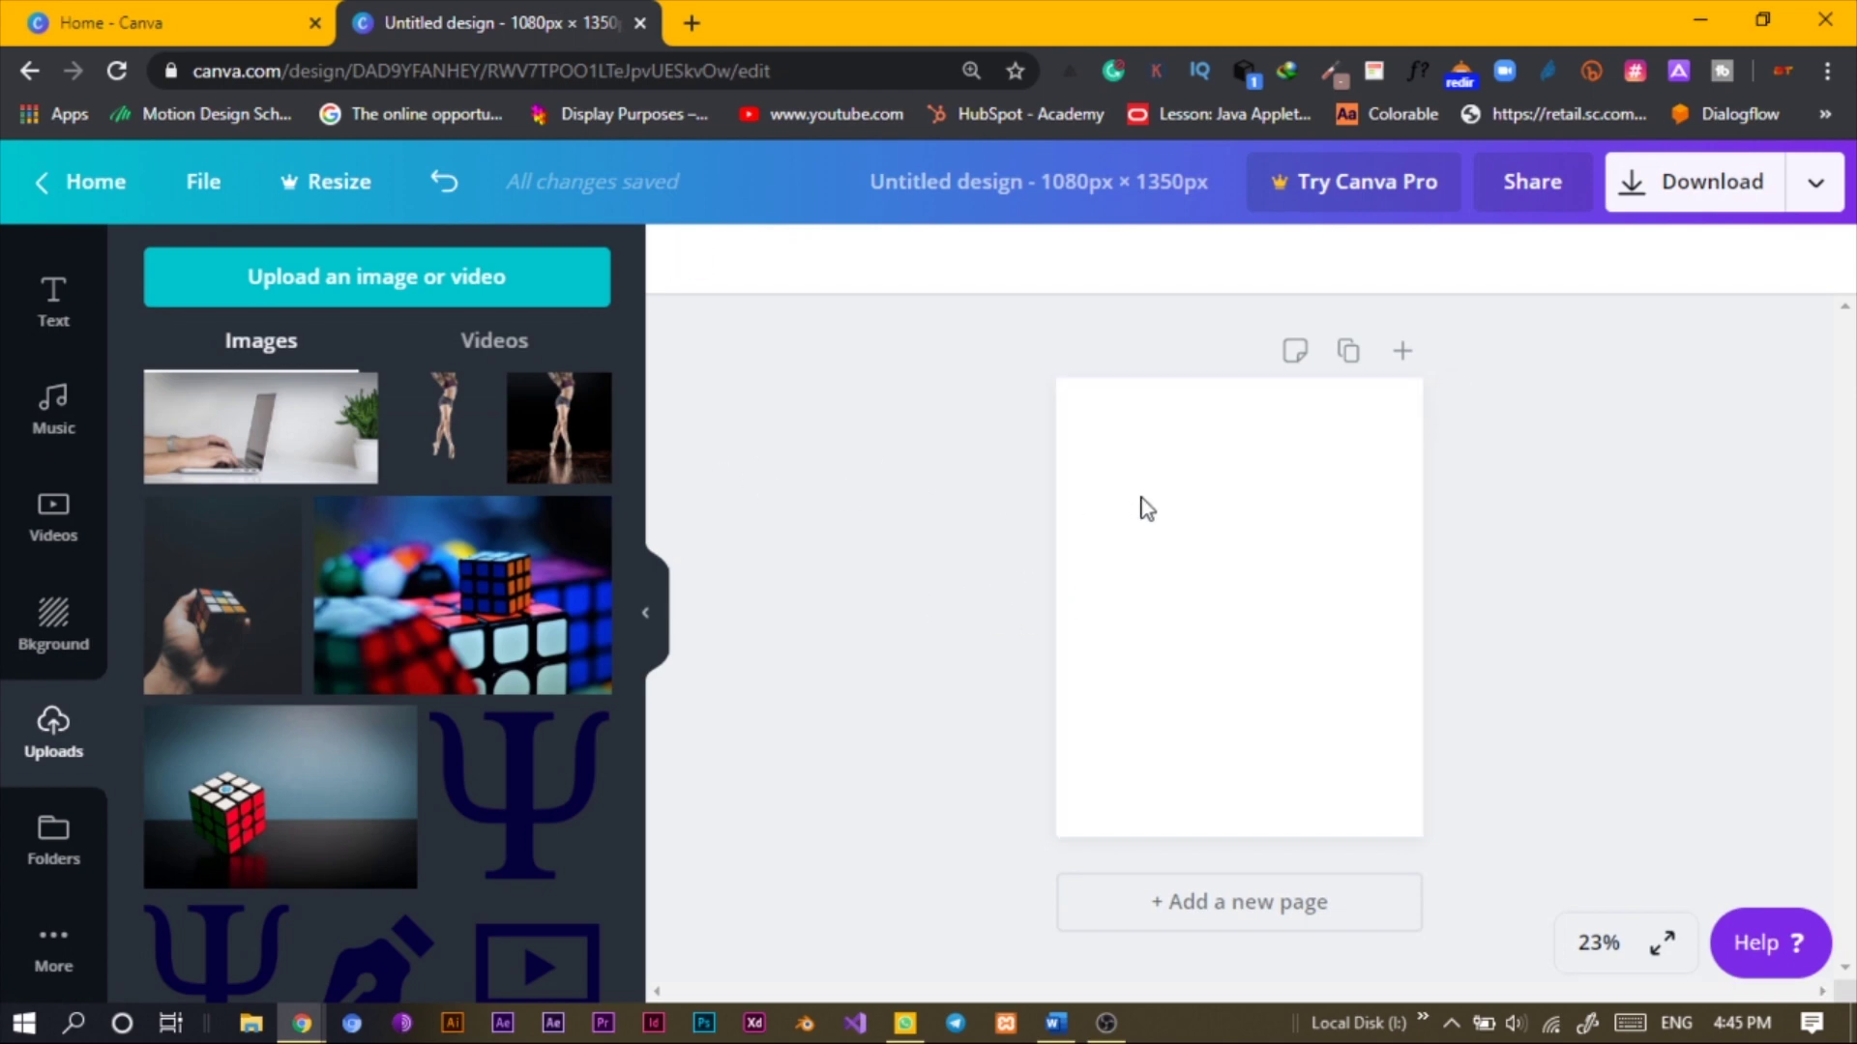
{"action": "left_click", "coordinate": [1343, 635]}
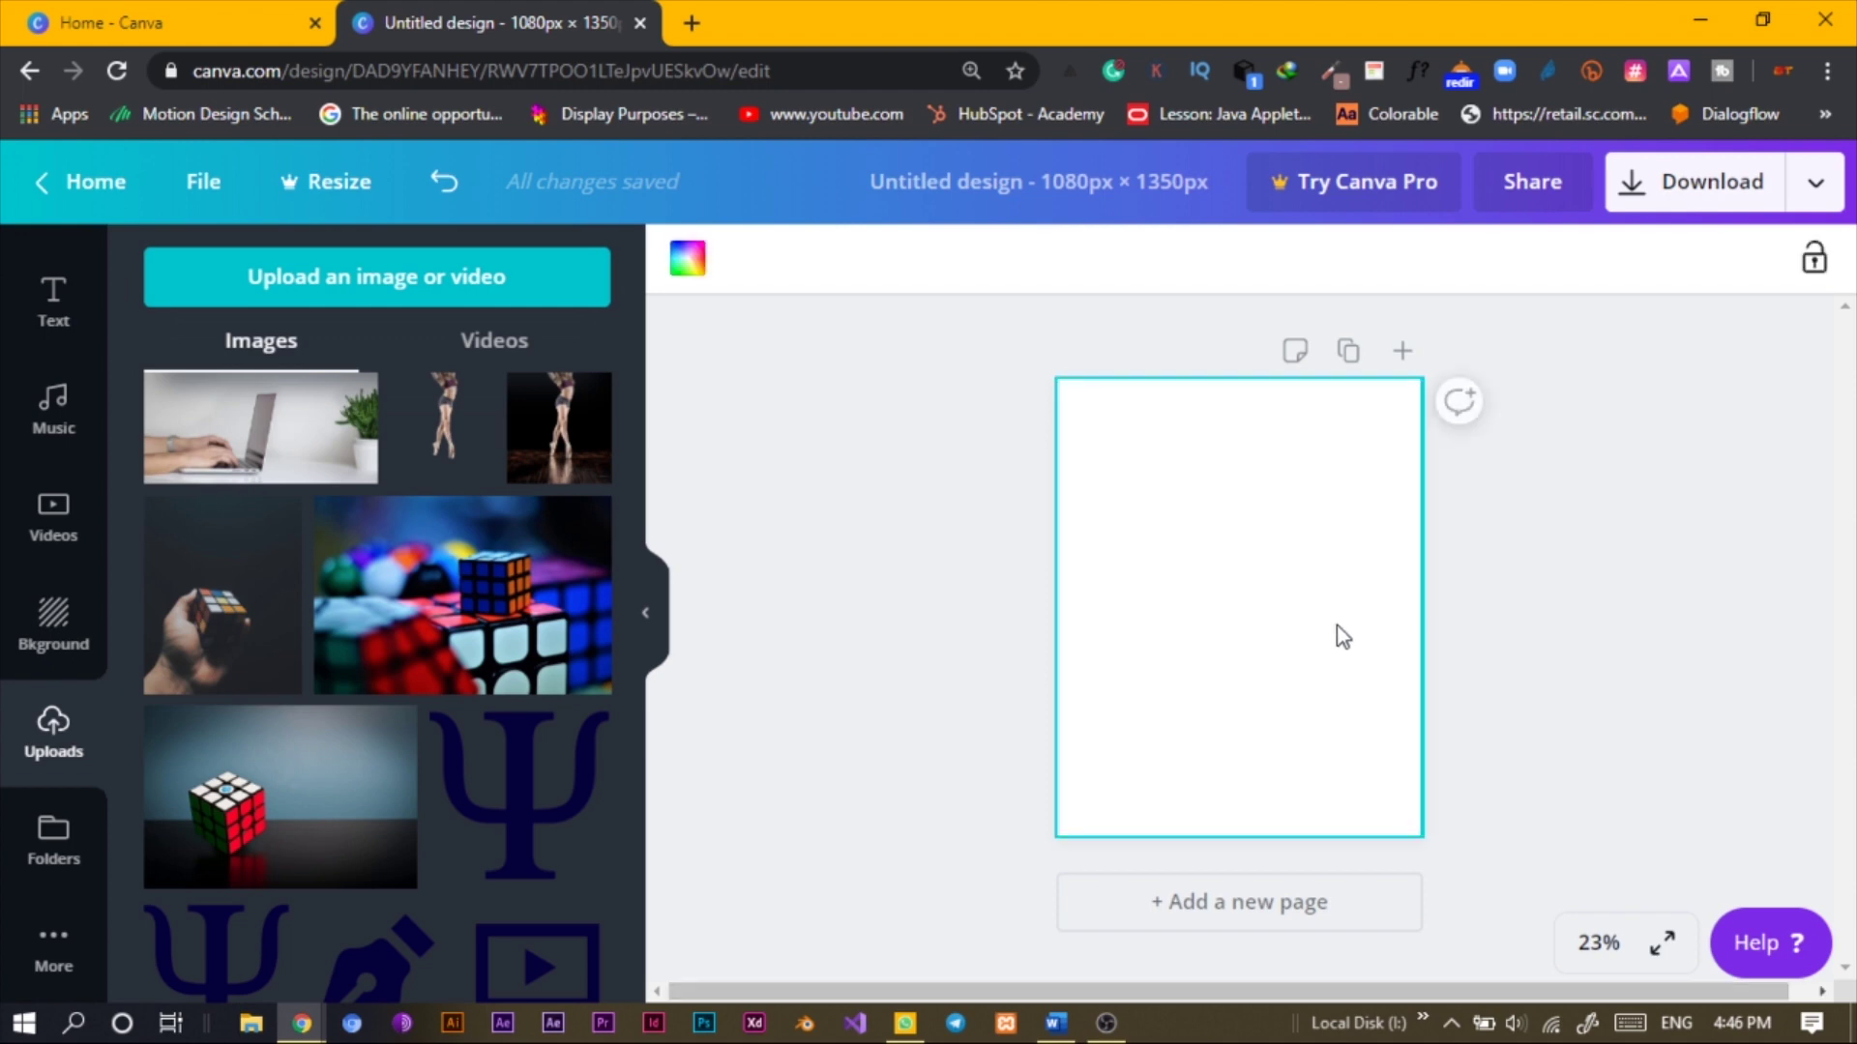
{"action": "left_click", "coordinate": [873, 585]}
Place the uploaded photo of the dancer on a black background along the page's left edge, filling the full page height
{"action": "scroll", "coordinate": [546, 640], "scroll_direction": "up", "scroll_amount": 3}
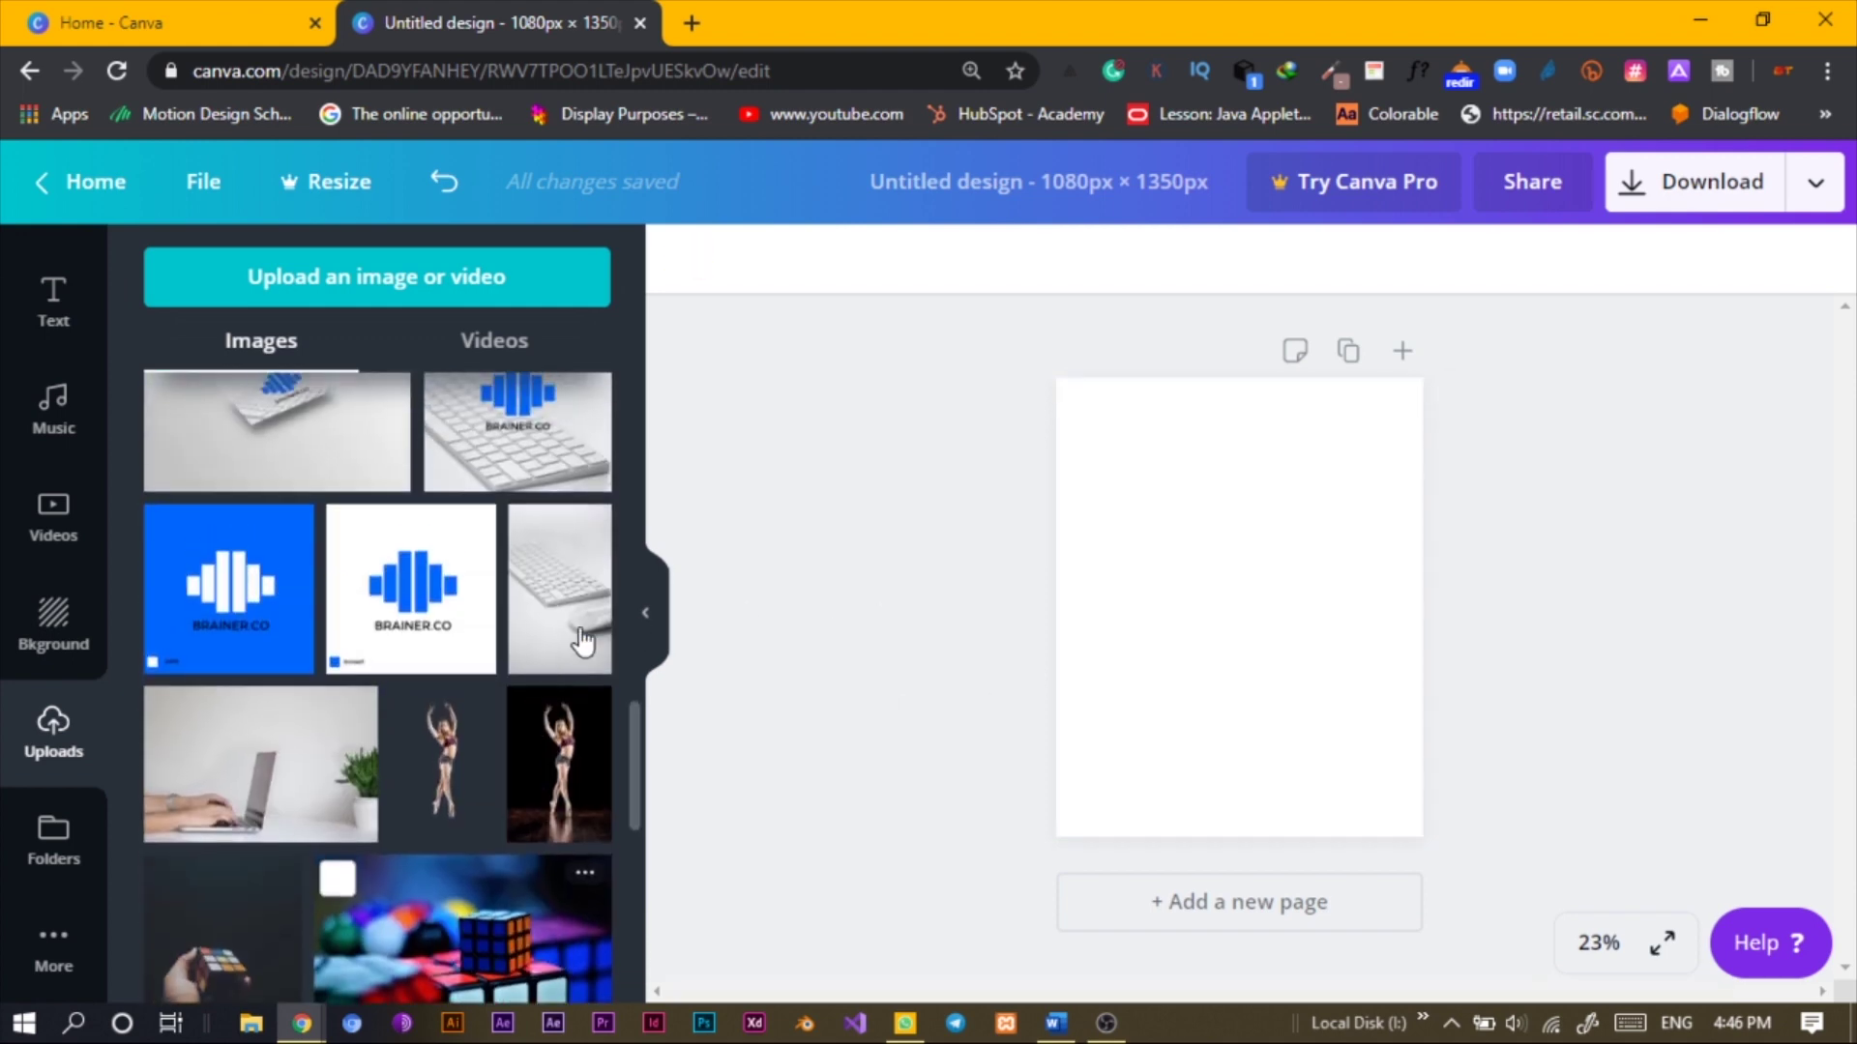
{"action": "left_click", "coordinate": [1122, 597]}
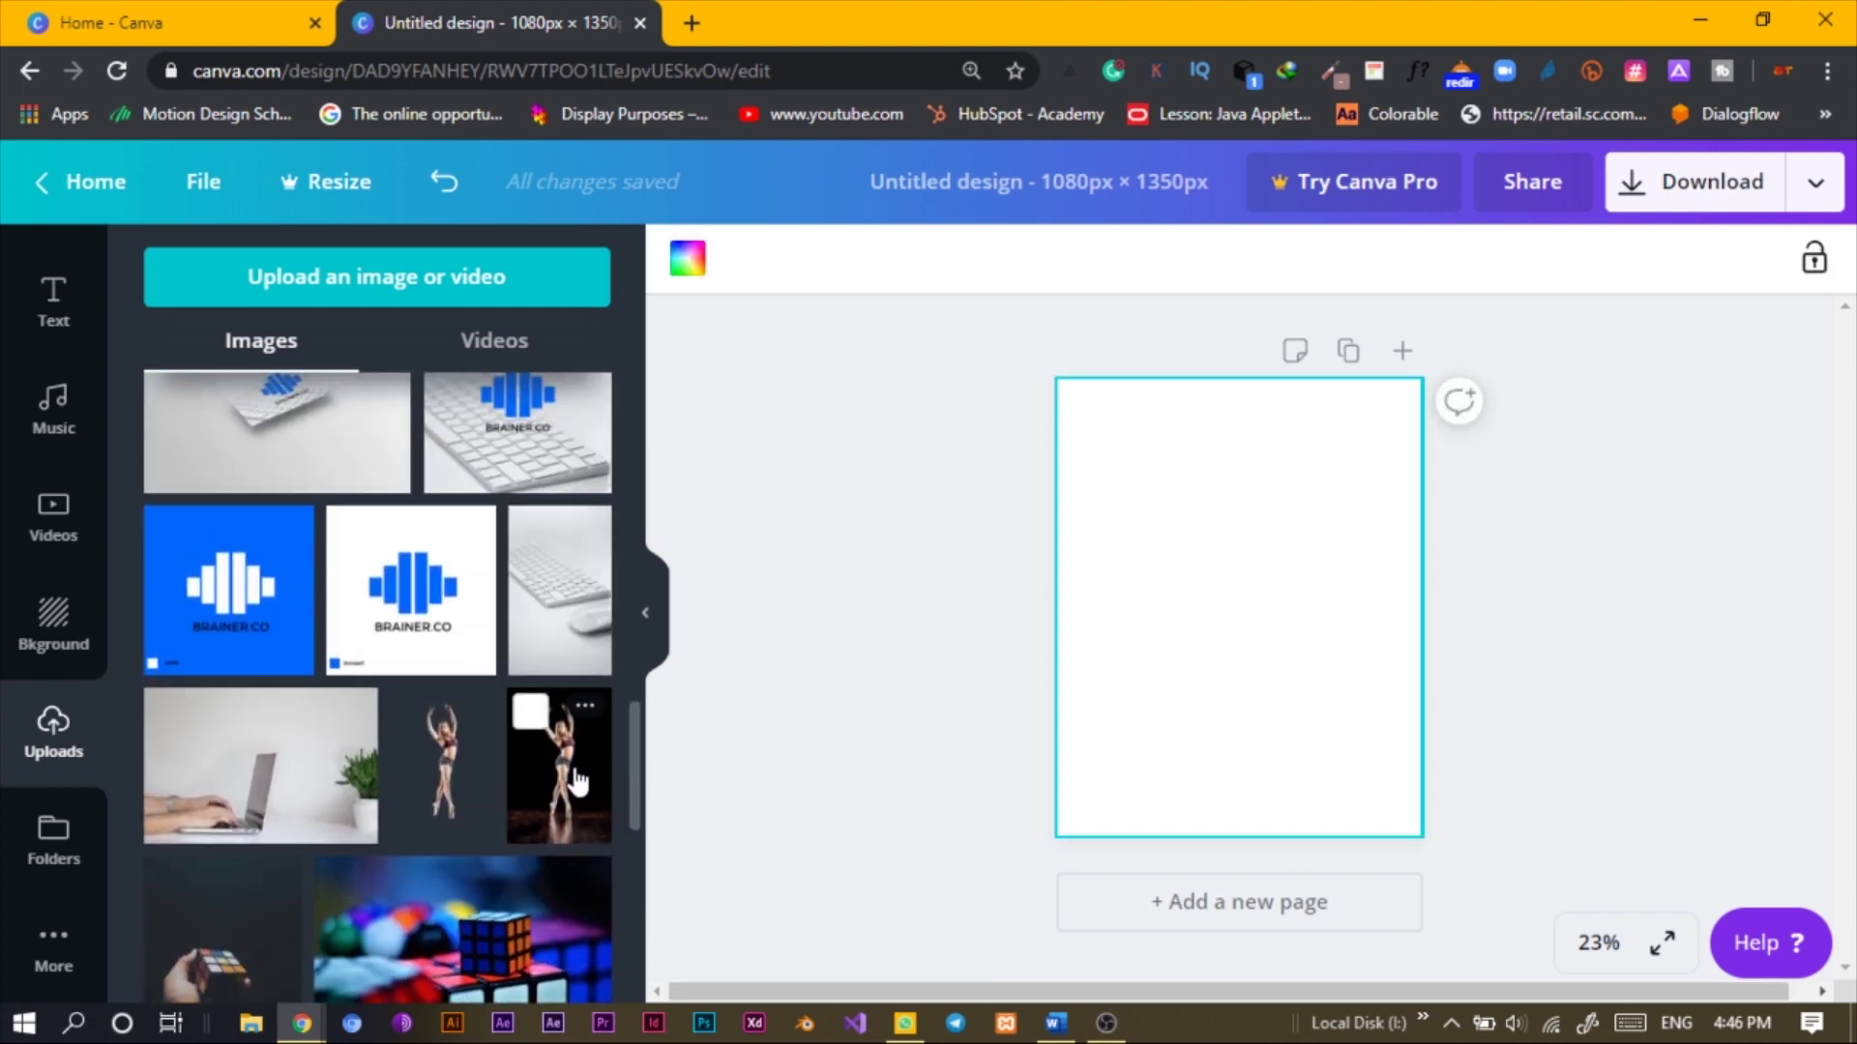
{"action": "left_click", "coordinate": [558, 795]}
{"action": "left_click_drag", "start_coordinate": [1233, 663], "coordinate": [1163, 596]}
{"action": "left_click_drag", "start_coordinate": [1168, 822], "coordinate": [1163, 851]}
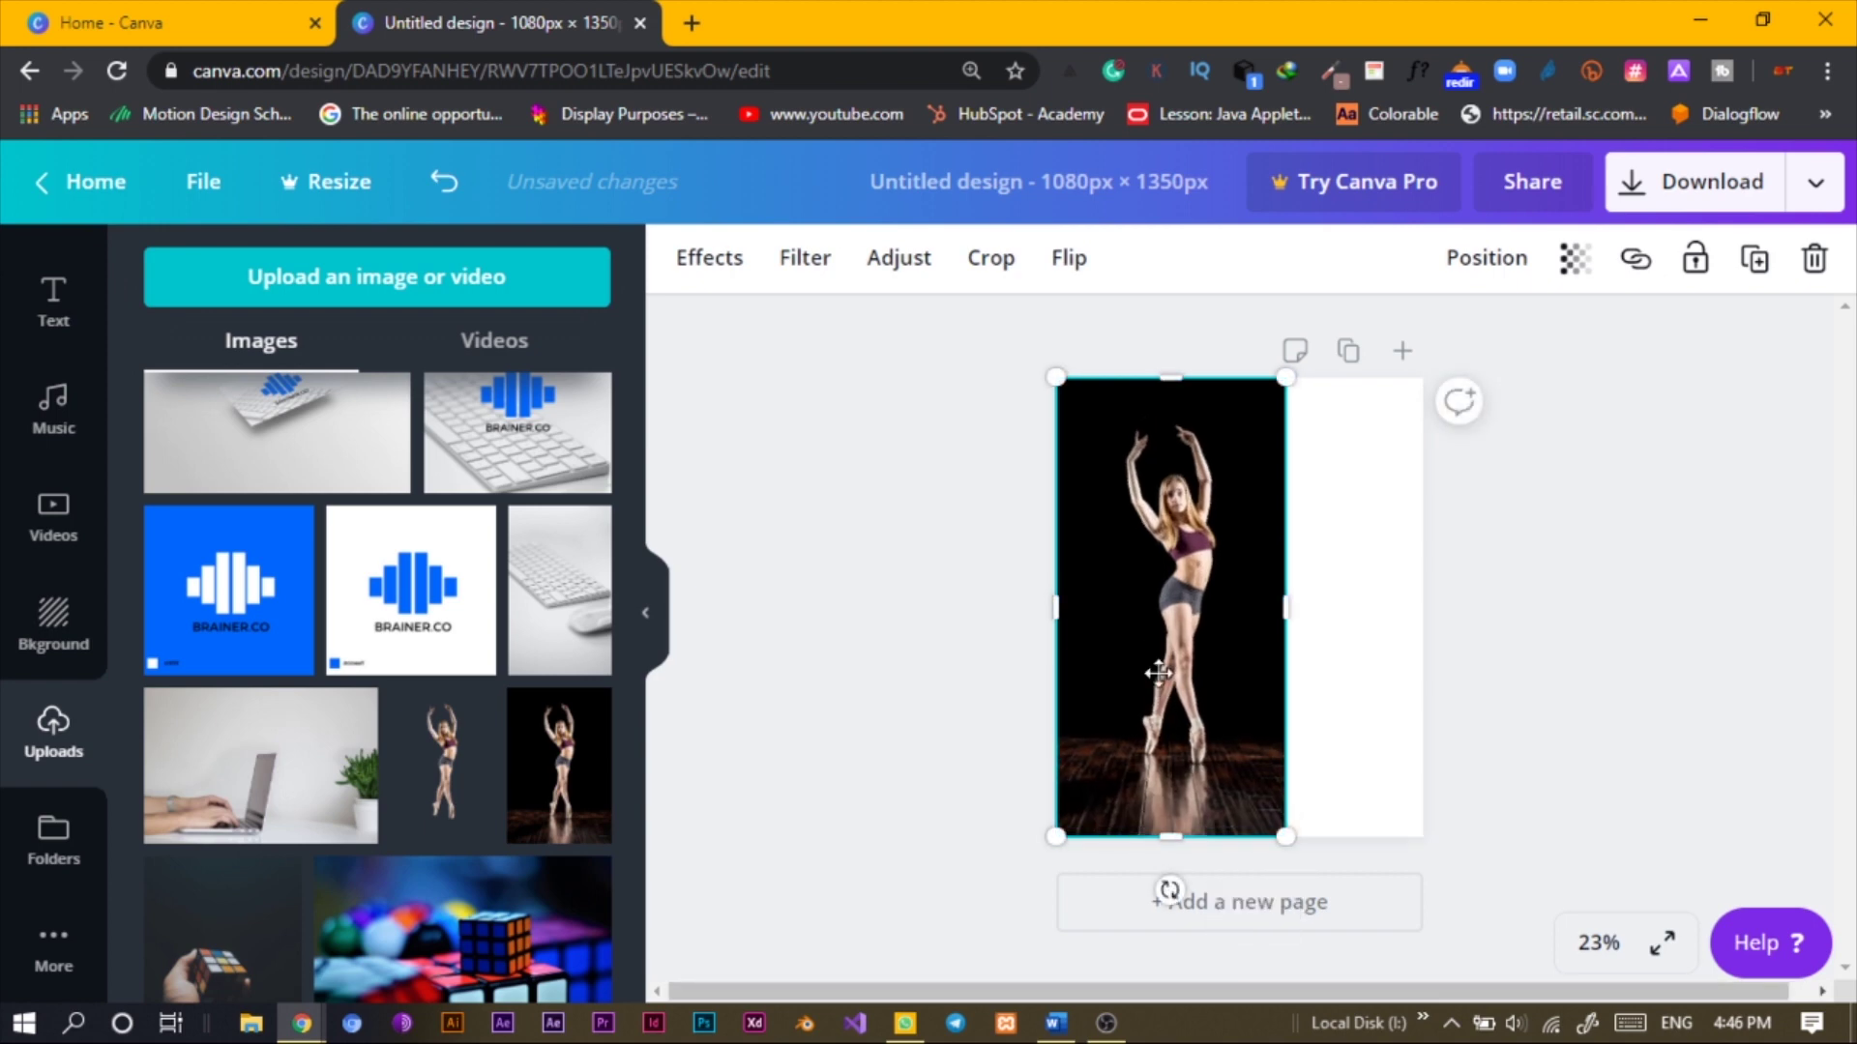
Enlarge the dancer photo slightly inside its crop frame and reposition it so the whole figure stays in view
{"action": "double_click", "coordinate": [1085, 823]}
{"action": "left_click_drag", "start_coordinate": [1017, 834], "coordinate": [985, 885]}
{"action": "left_click_drag", "start_coordinate": [1178, 685], "coordinate": [1184, 659]}
{"action": "left_click", "coordinate": [890, 569]}
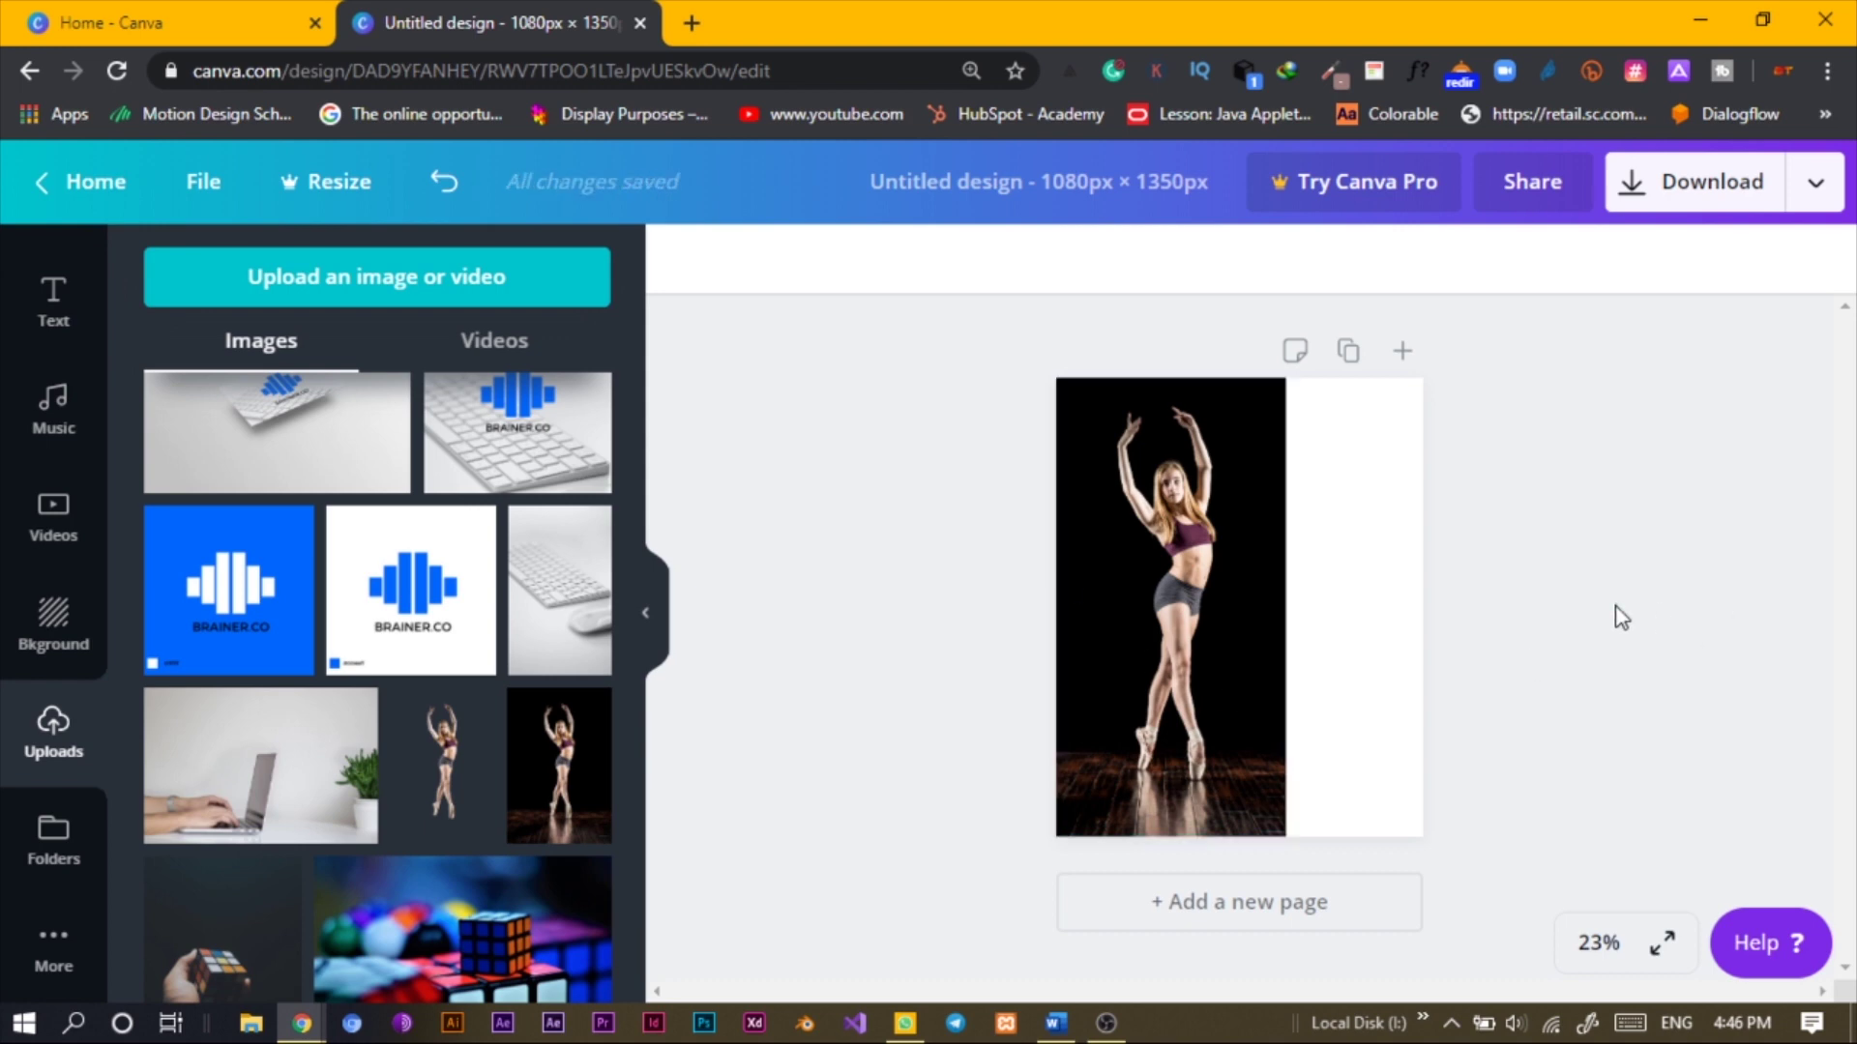
Add a square shape and resize it into a full-height rectangle covering the right half of the page
{"action": "left_click", "coordinate": [1353, 561]}
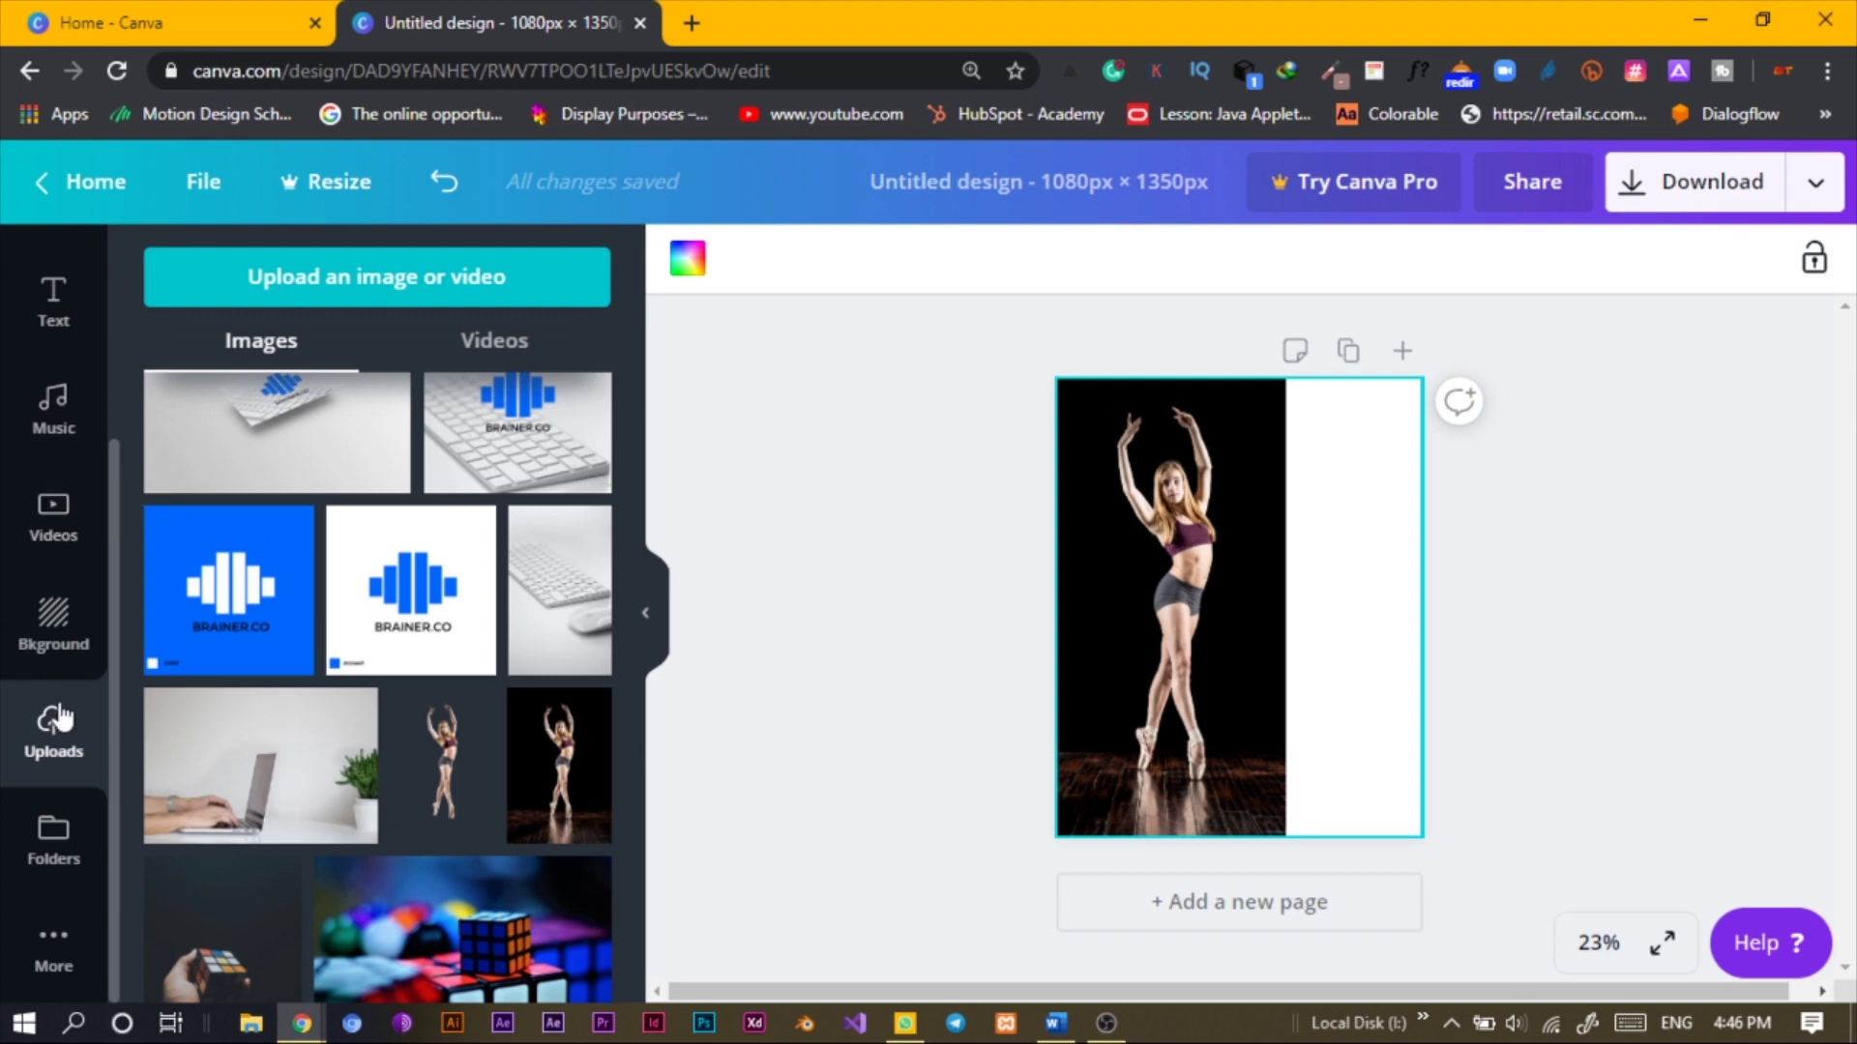
{"action": "scroll", "coordinate": [90, 580], "scroll_direction": "up", "scroll_amount": 1}
{"action": "scroll", "coordinate": [68, 522], "scroll_direction": "up", "scroll_amount": 2}
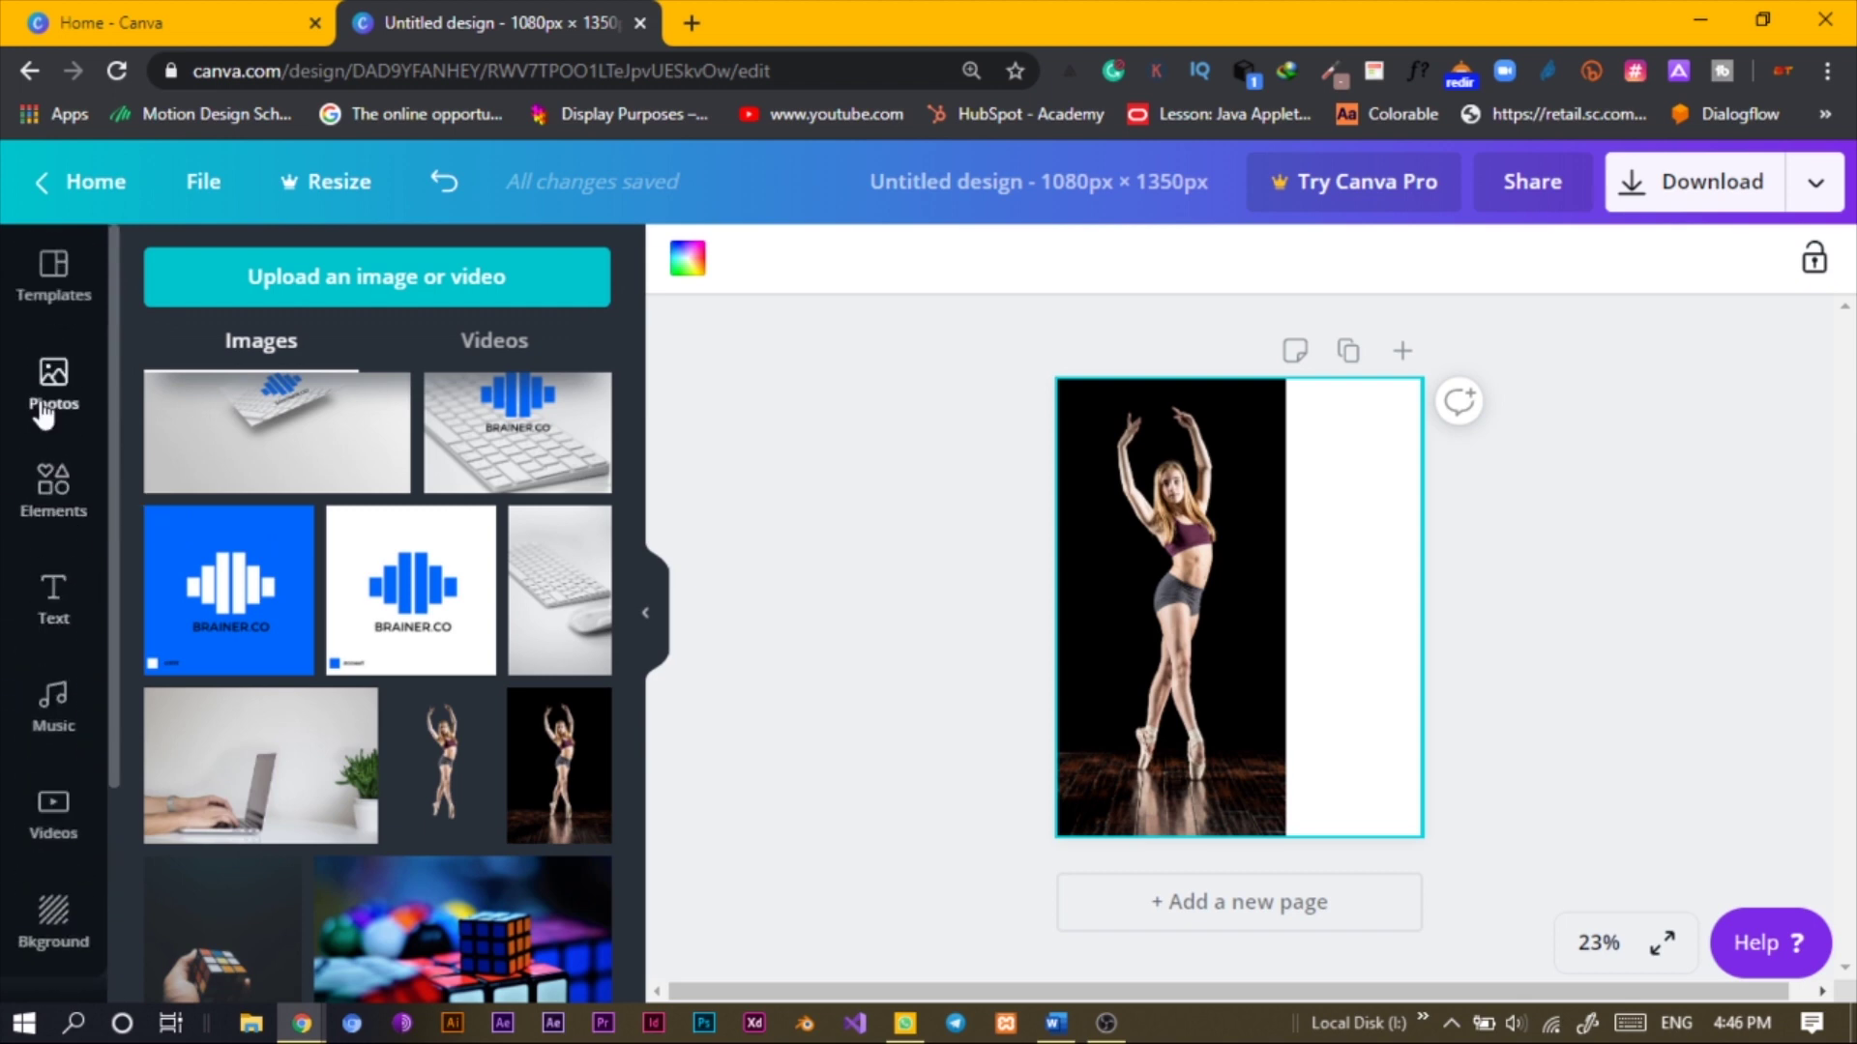
{"action": "left_click", "coordinate": [64, 488]}
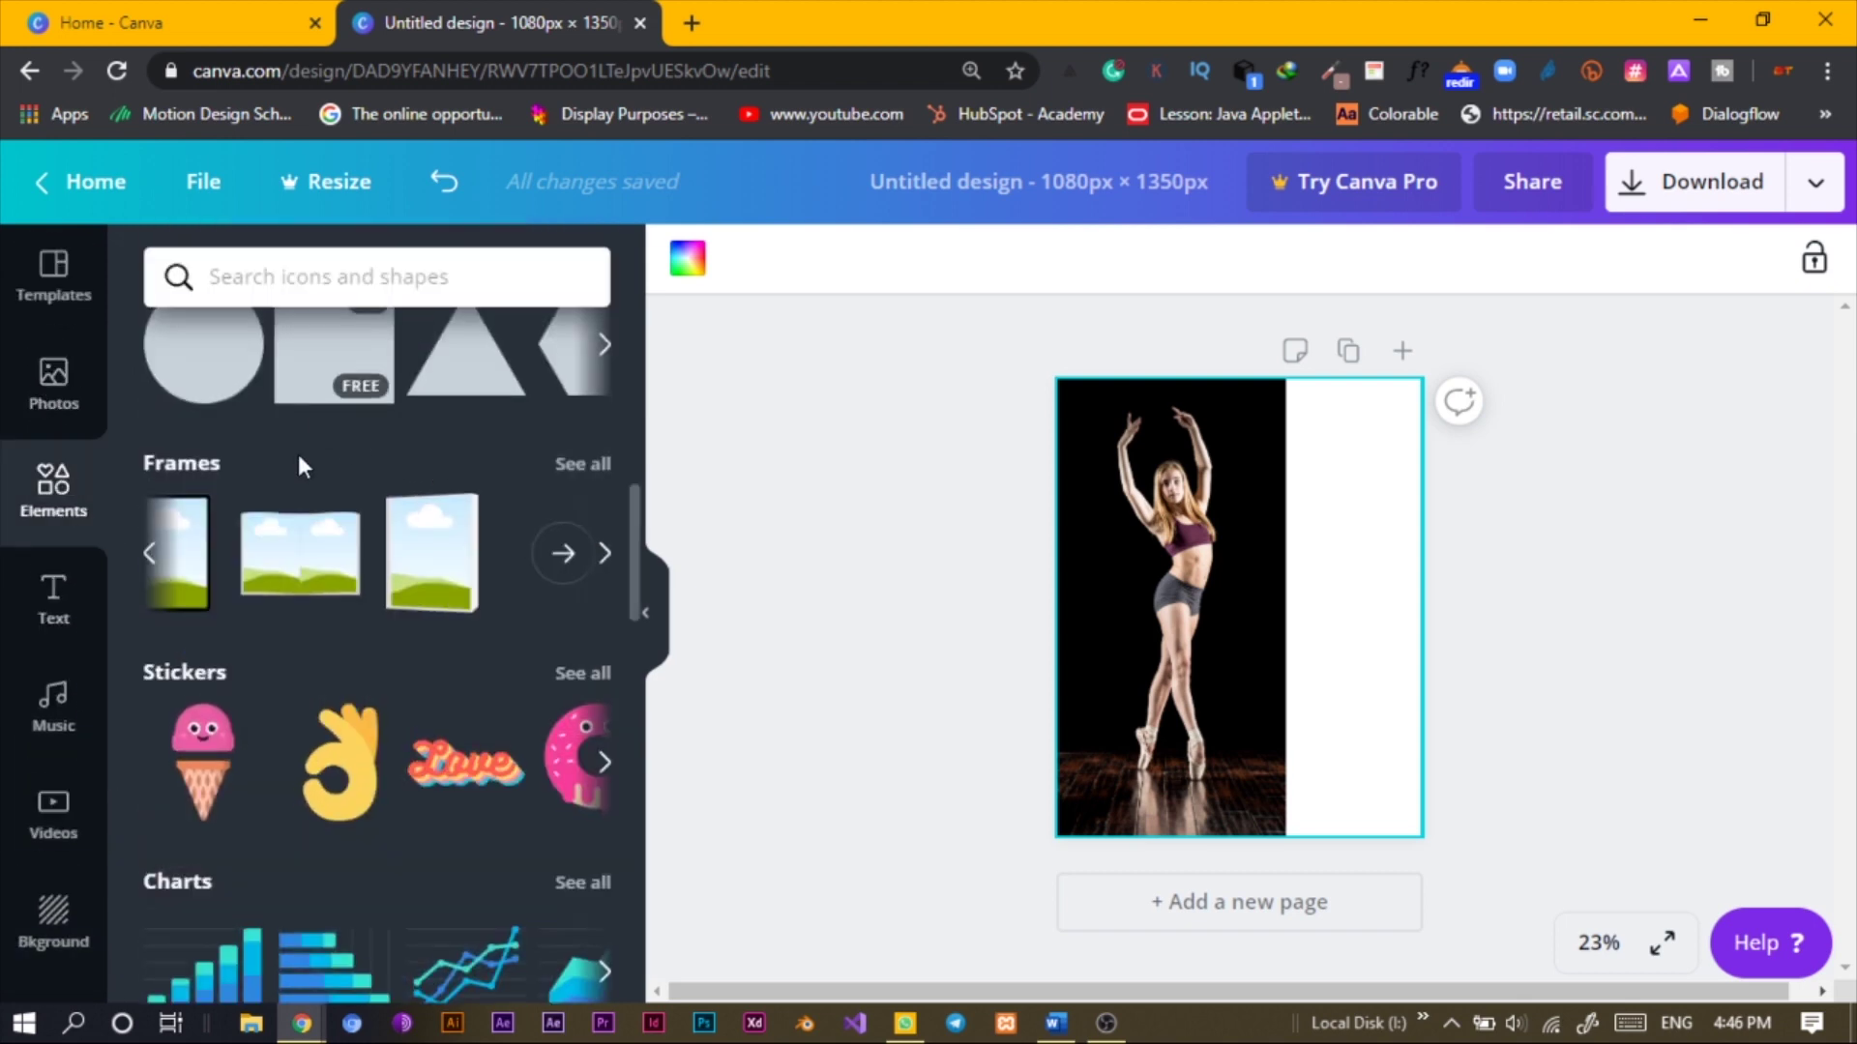
{"action": "scroll", "coordinate": [416, 580], "scroll_direction": "up", "scroll_amount": 2}
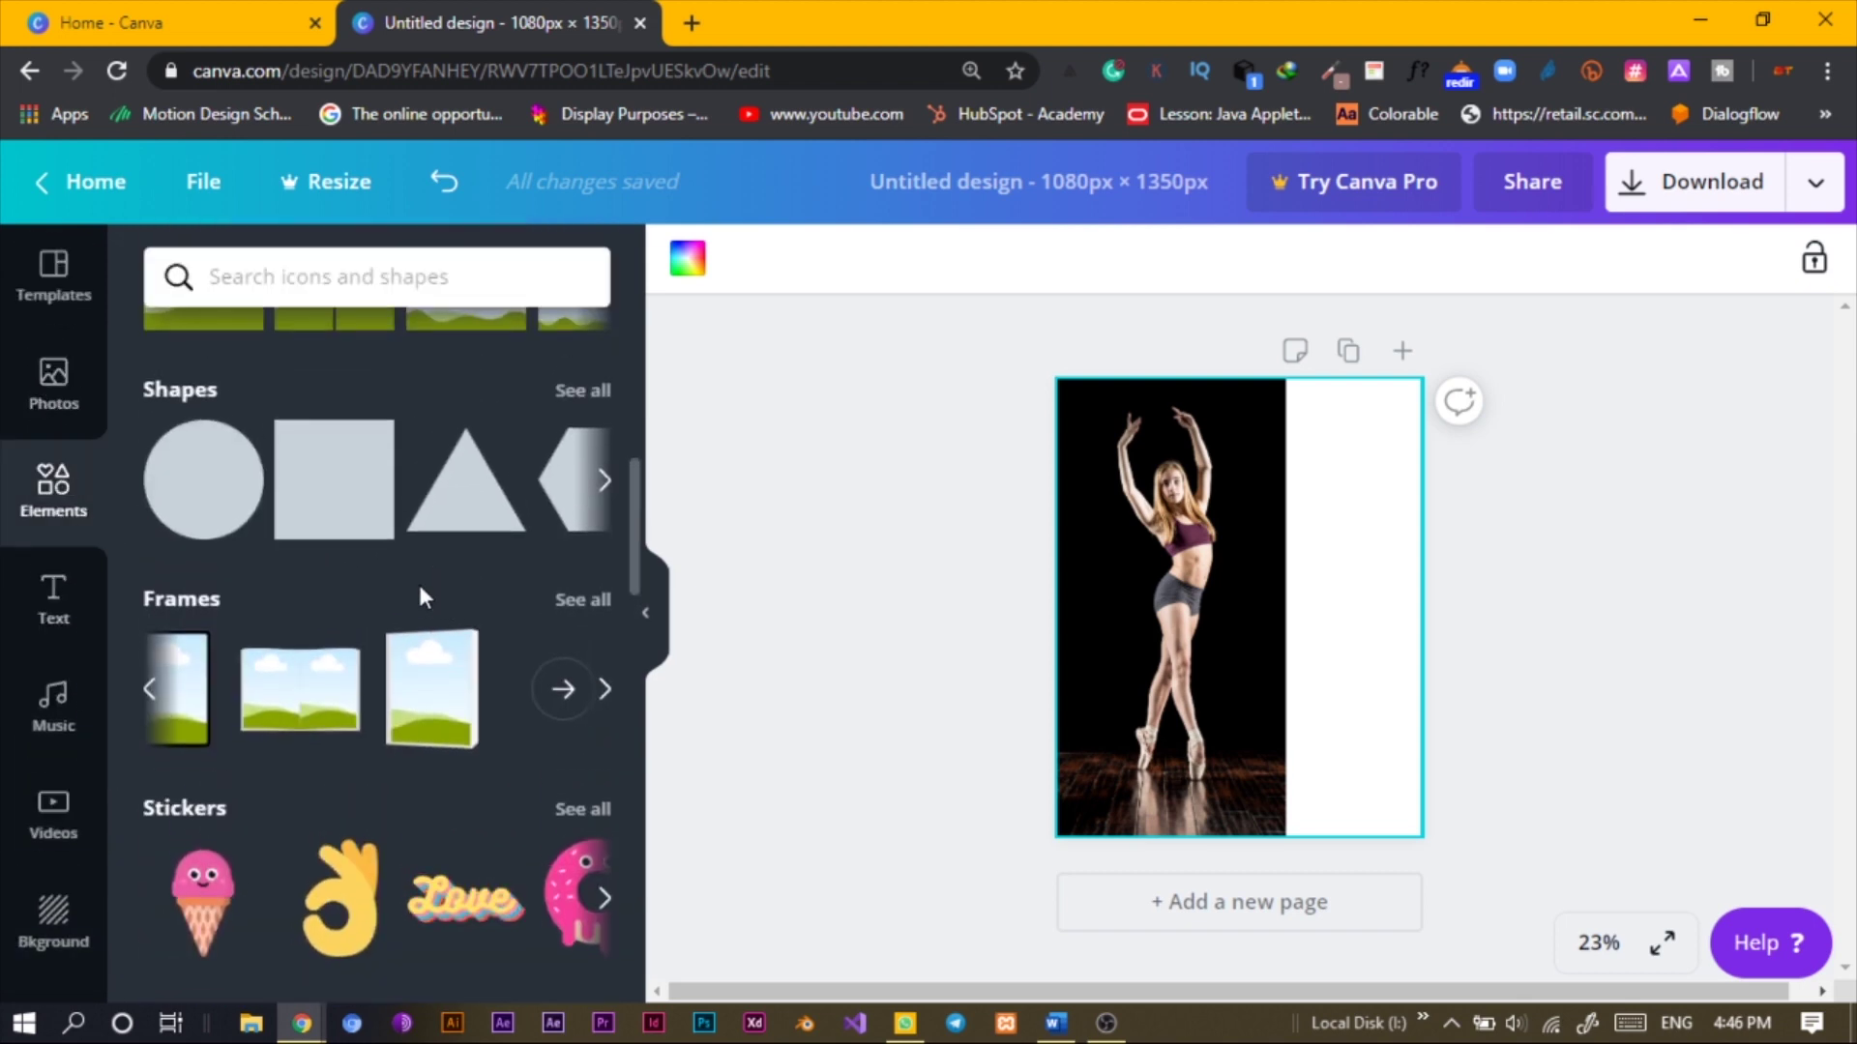
{"action": "left_click", "coordinate": [365, 500]}
{"action": "left_click_drag", "start_coordinate": [1231, 567], "coordinate": [1331, 379]}
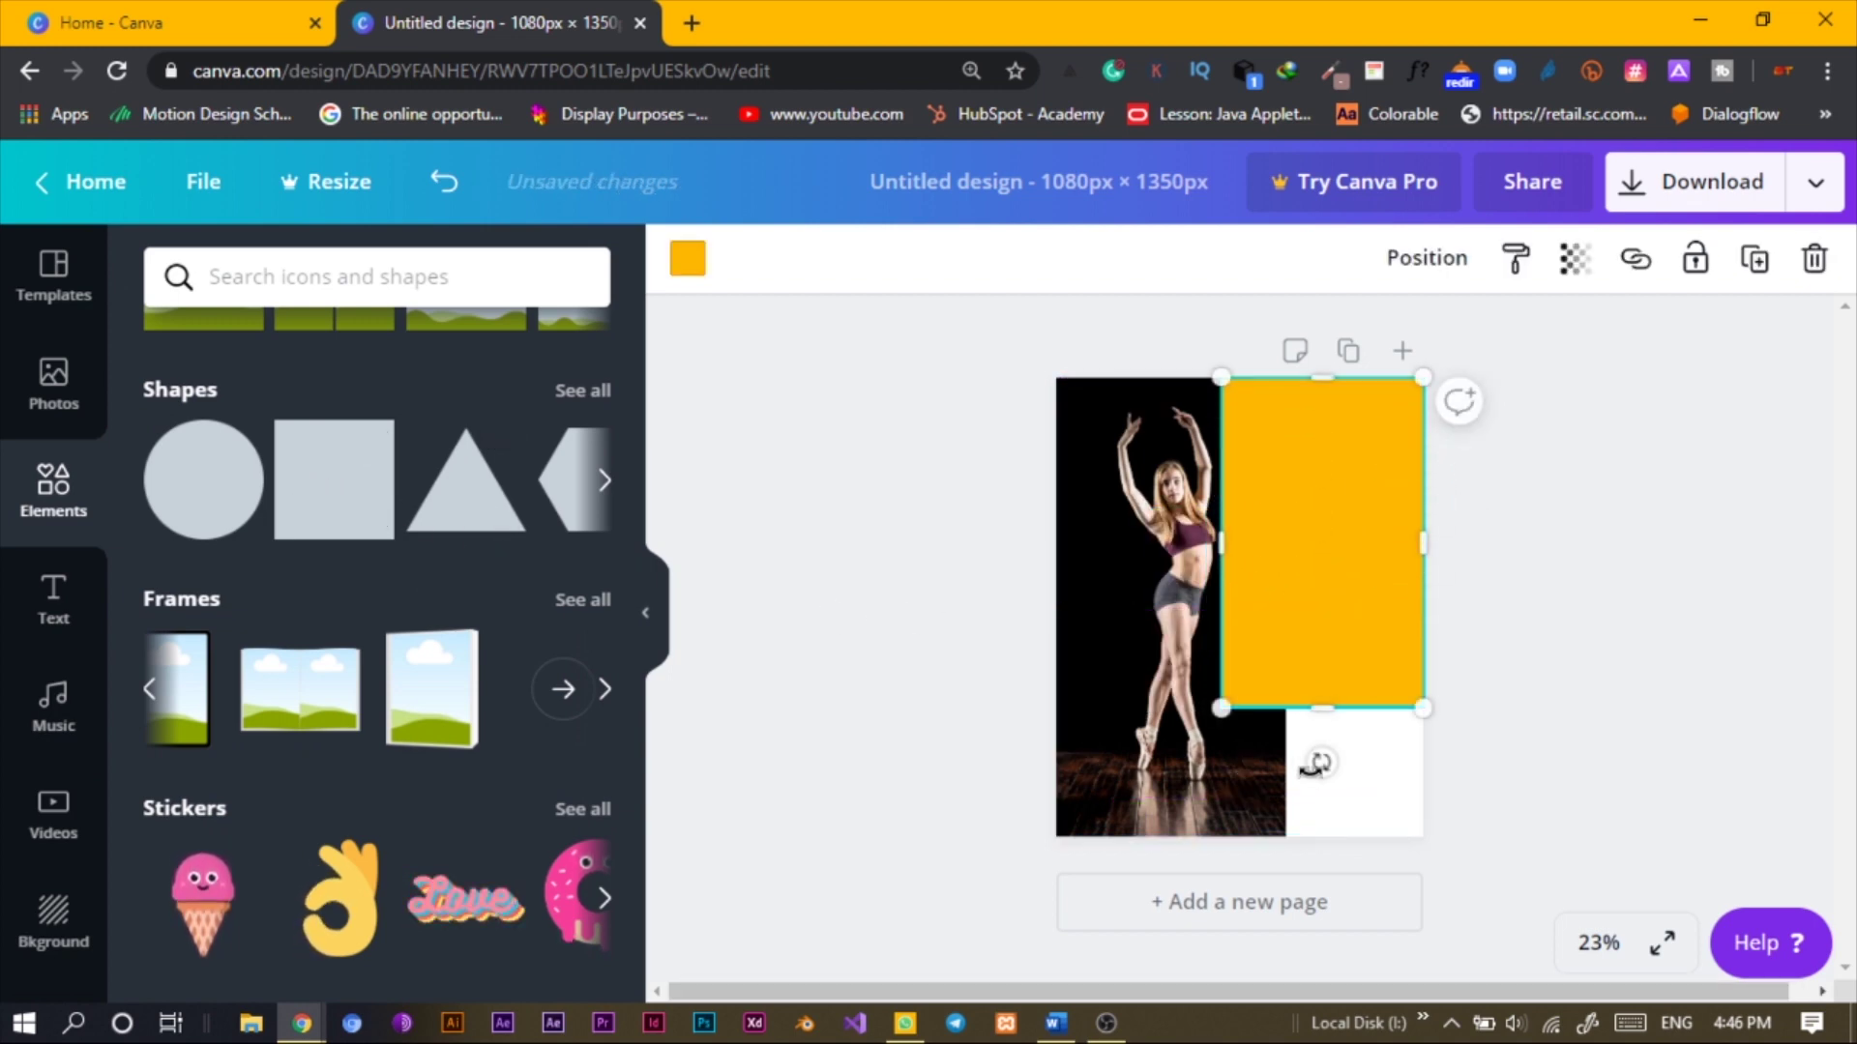
{"action": "left_click_drag", "start_coordinate": [1326, 732], "coordinate": [1318, 817]}
{"action": "left_click_drag", "start_coordinate": [1230, 608], "coordinate": [1285, 608]}
Shift the dancer photo left within its crop frame so the figure clears the rectangle
{"action": "left_click", "coordinate": [1119, 613]}
{"action": "double_click", "coordinate": [1119, 609]}
{"action": "left_click_drag", "start_coordinate": [1118, 609], "coordinate": [1084, 609]}
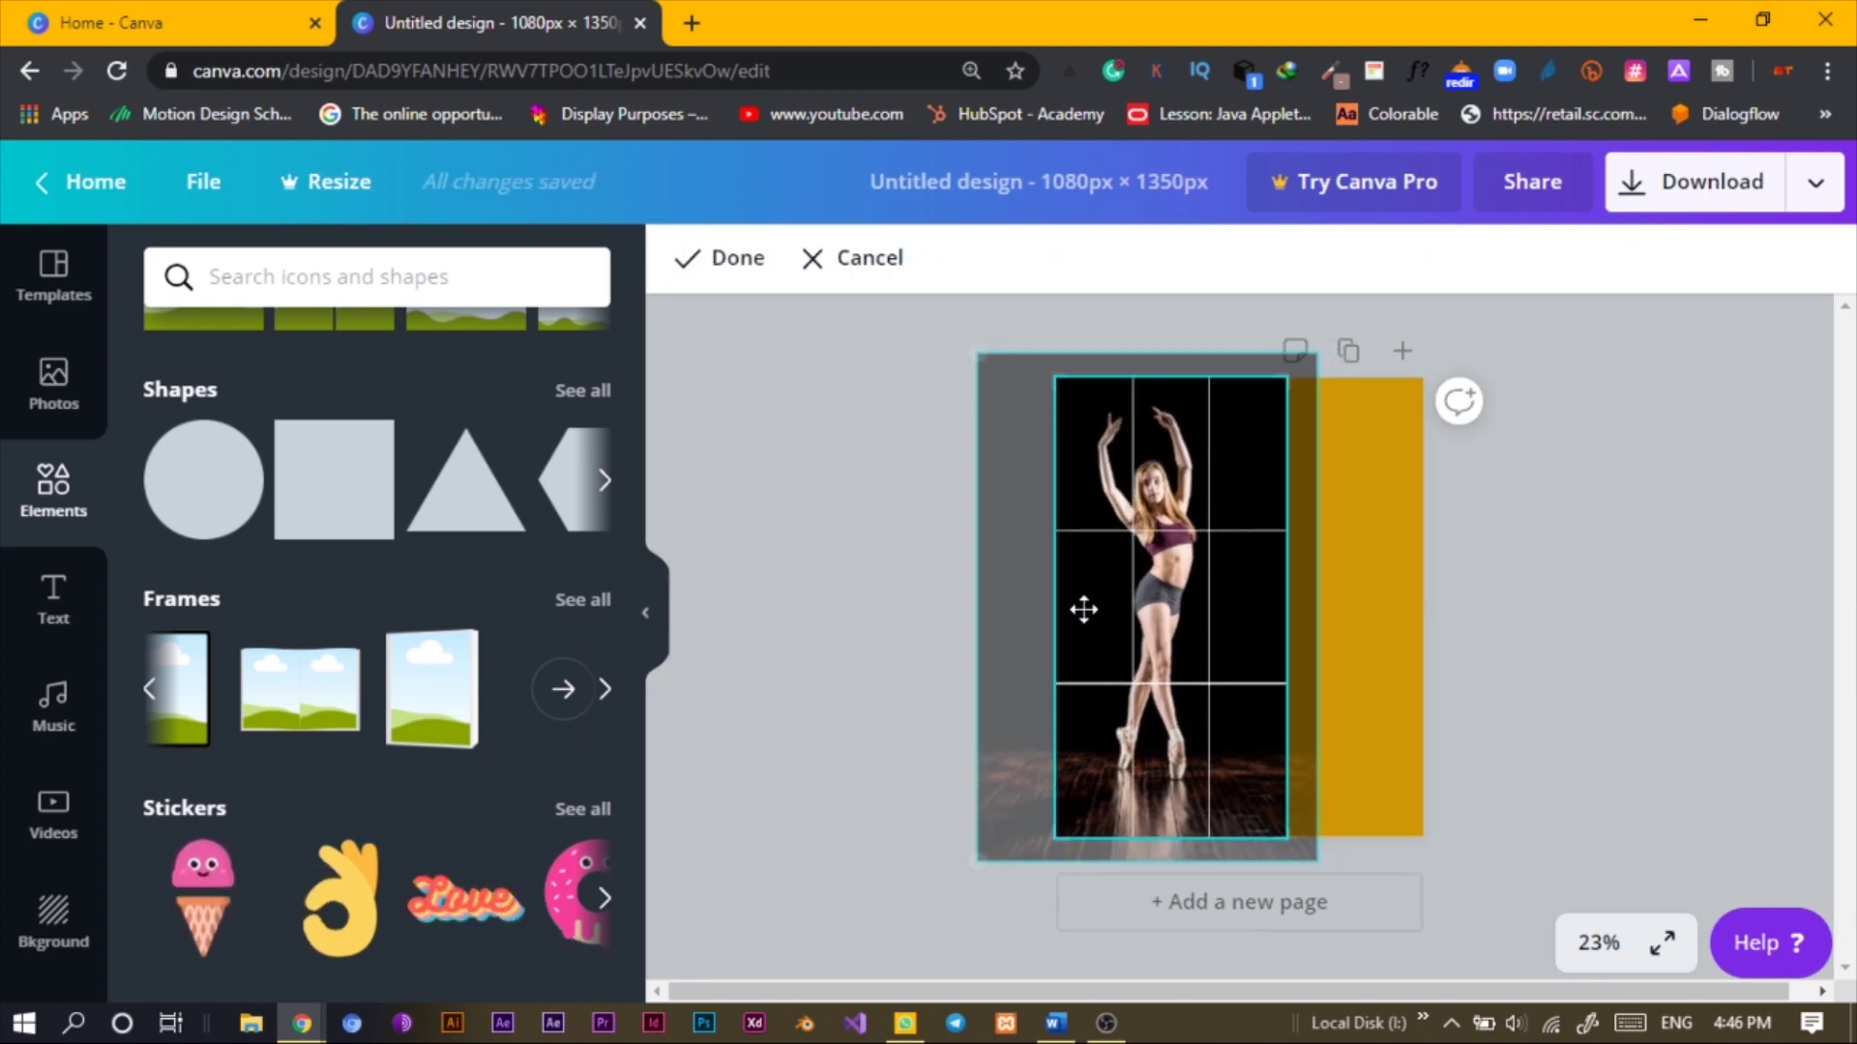
{"action": "left_click", "coordinate": [879, 596]}
Recolour the yellow rectangle with the very dark brown from the photo colours
{"action": "left_click", "coordinate": [1339, 611]}
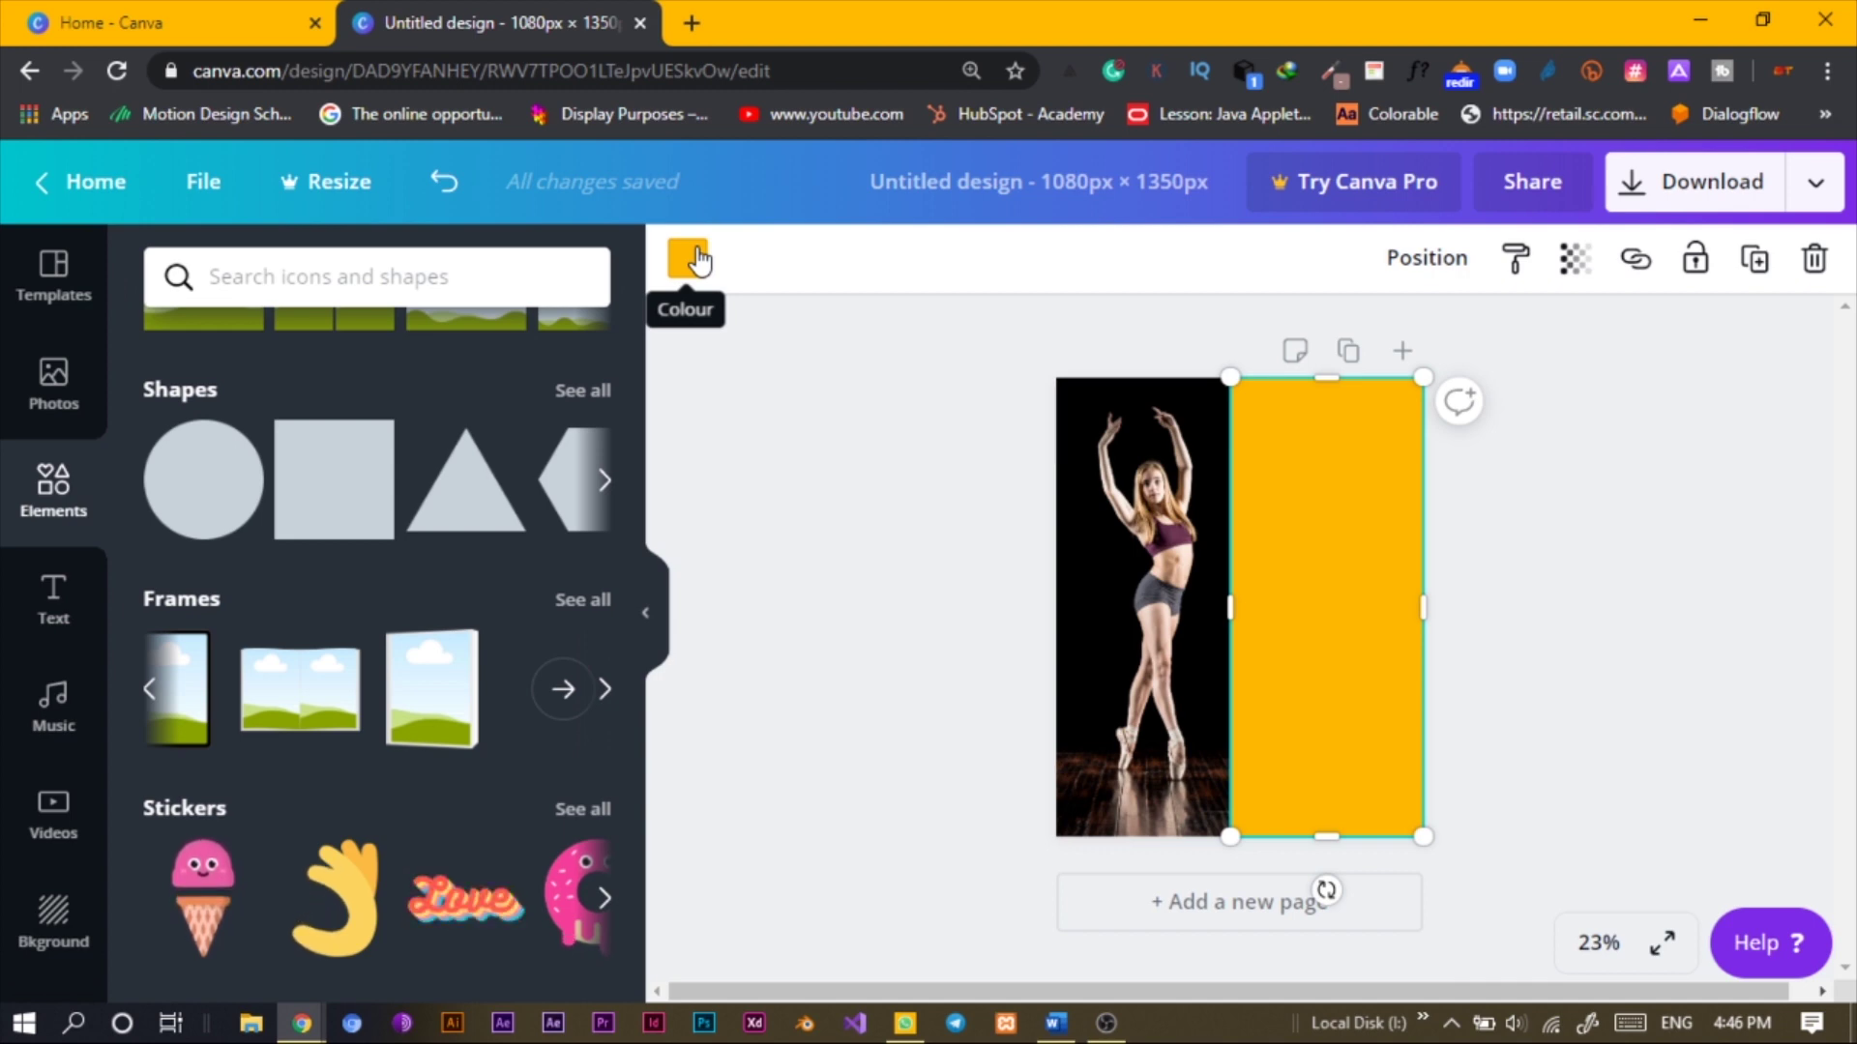
{"action": "left_click", "coordinate": [696, 259]}
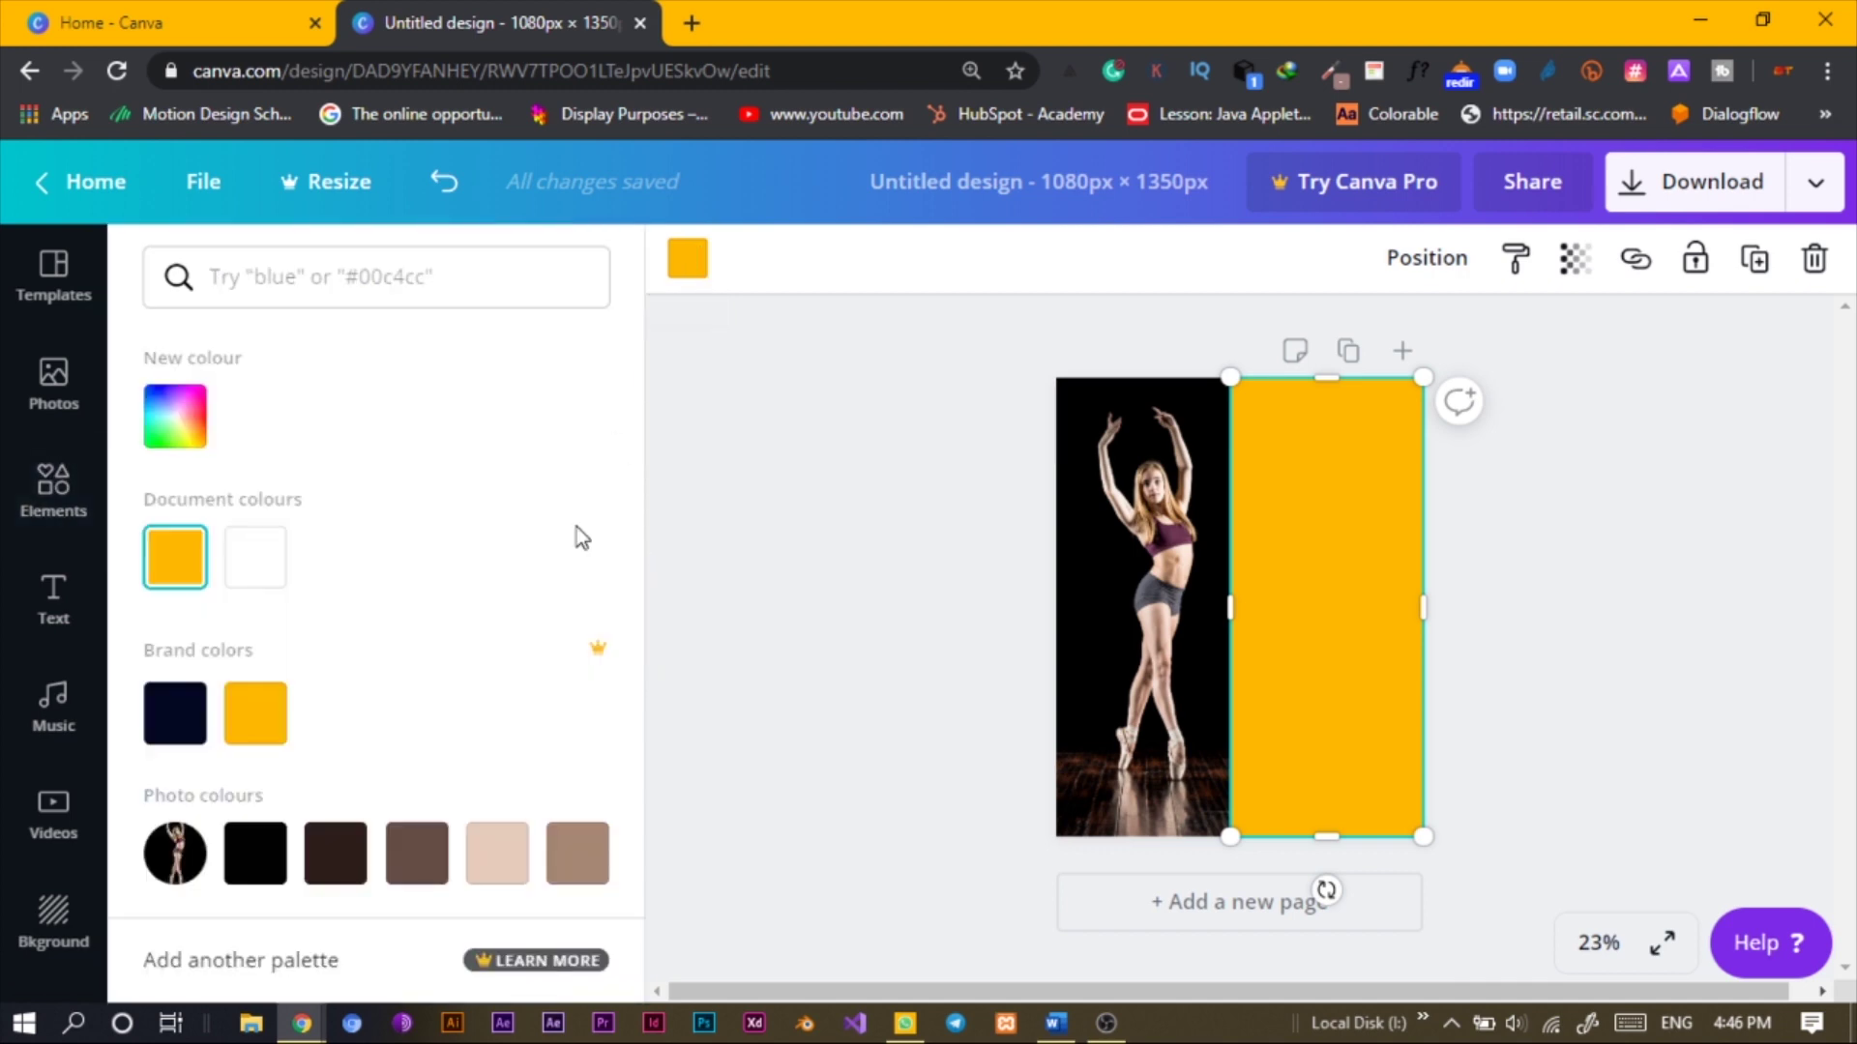
{"action": "left_click_drag", "start_coordinate": [636, 559], "coordinate": [634, 746]}
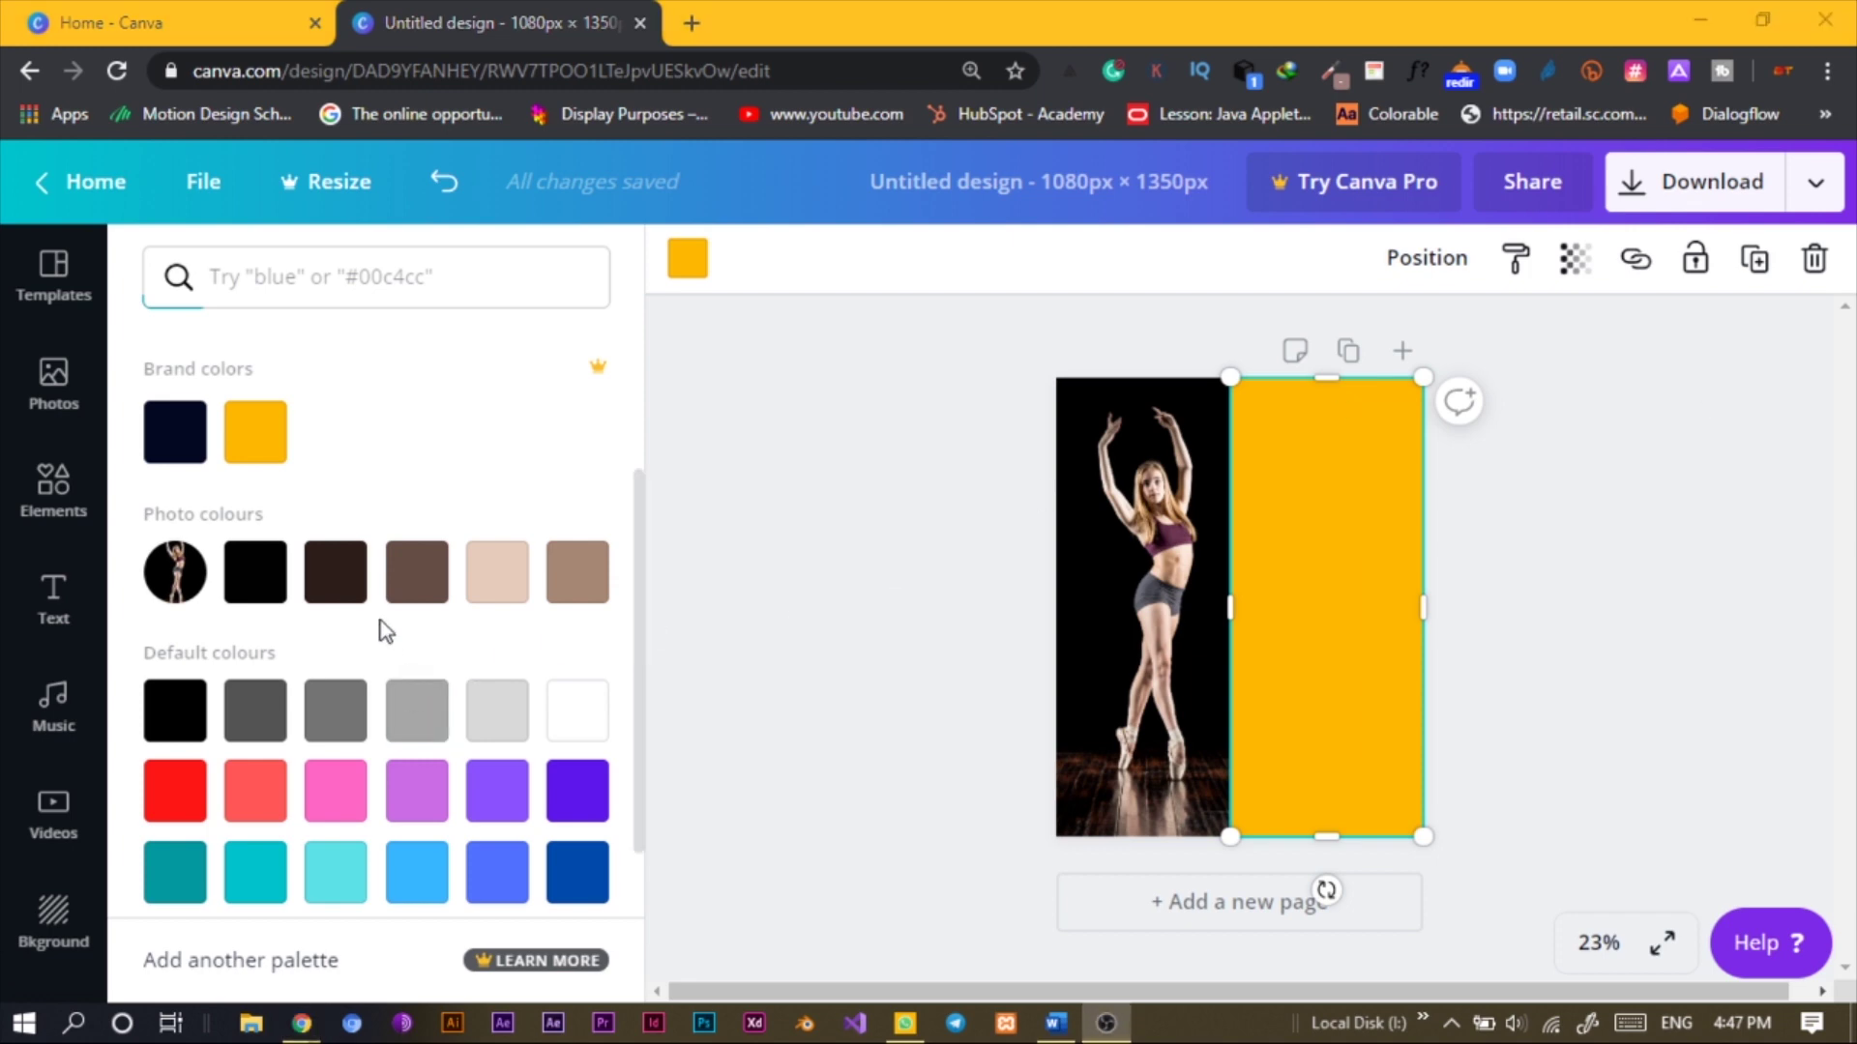
{"action": "left_click", "coordinate": [331, 586]}
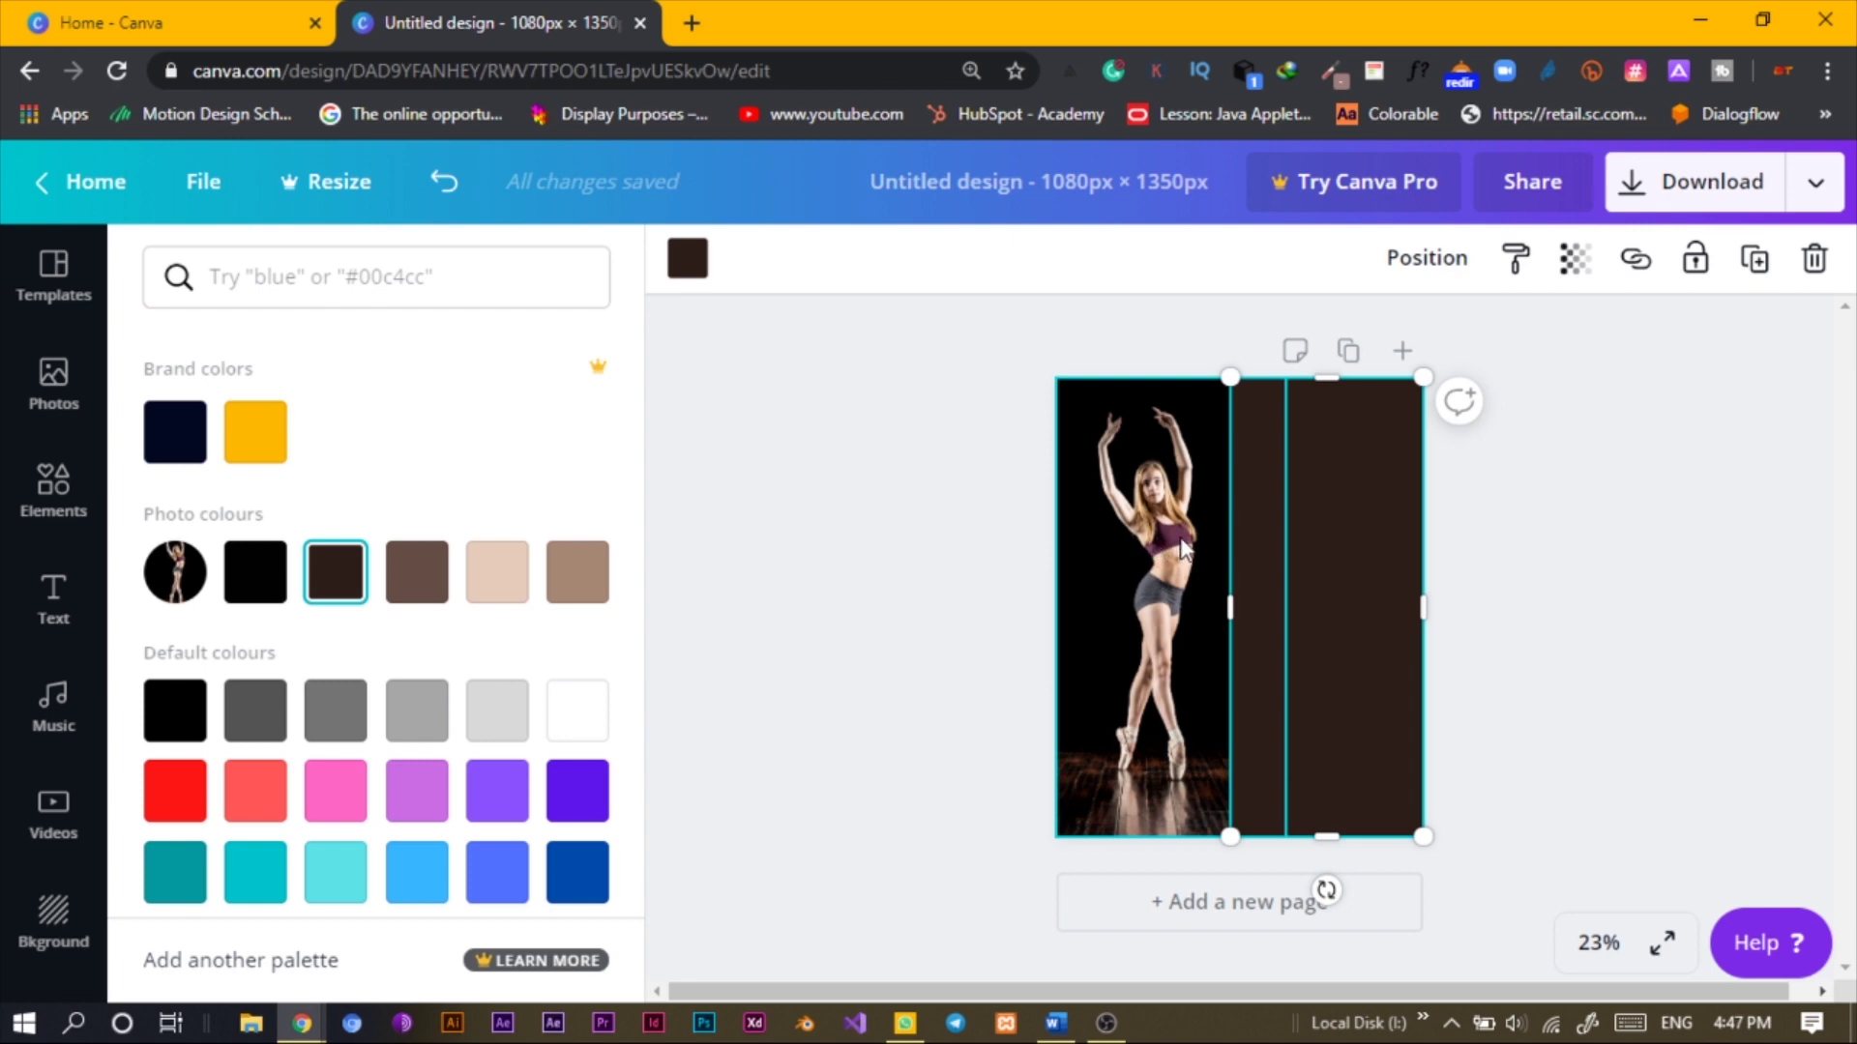
{"action": "left_click", "coordinate": [913, 607]}
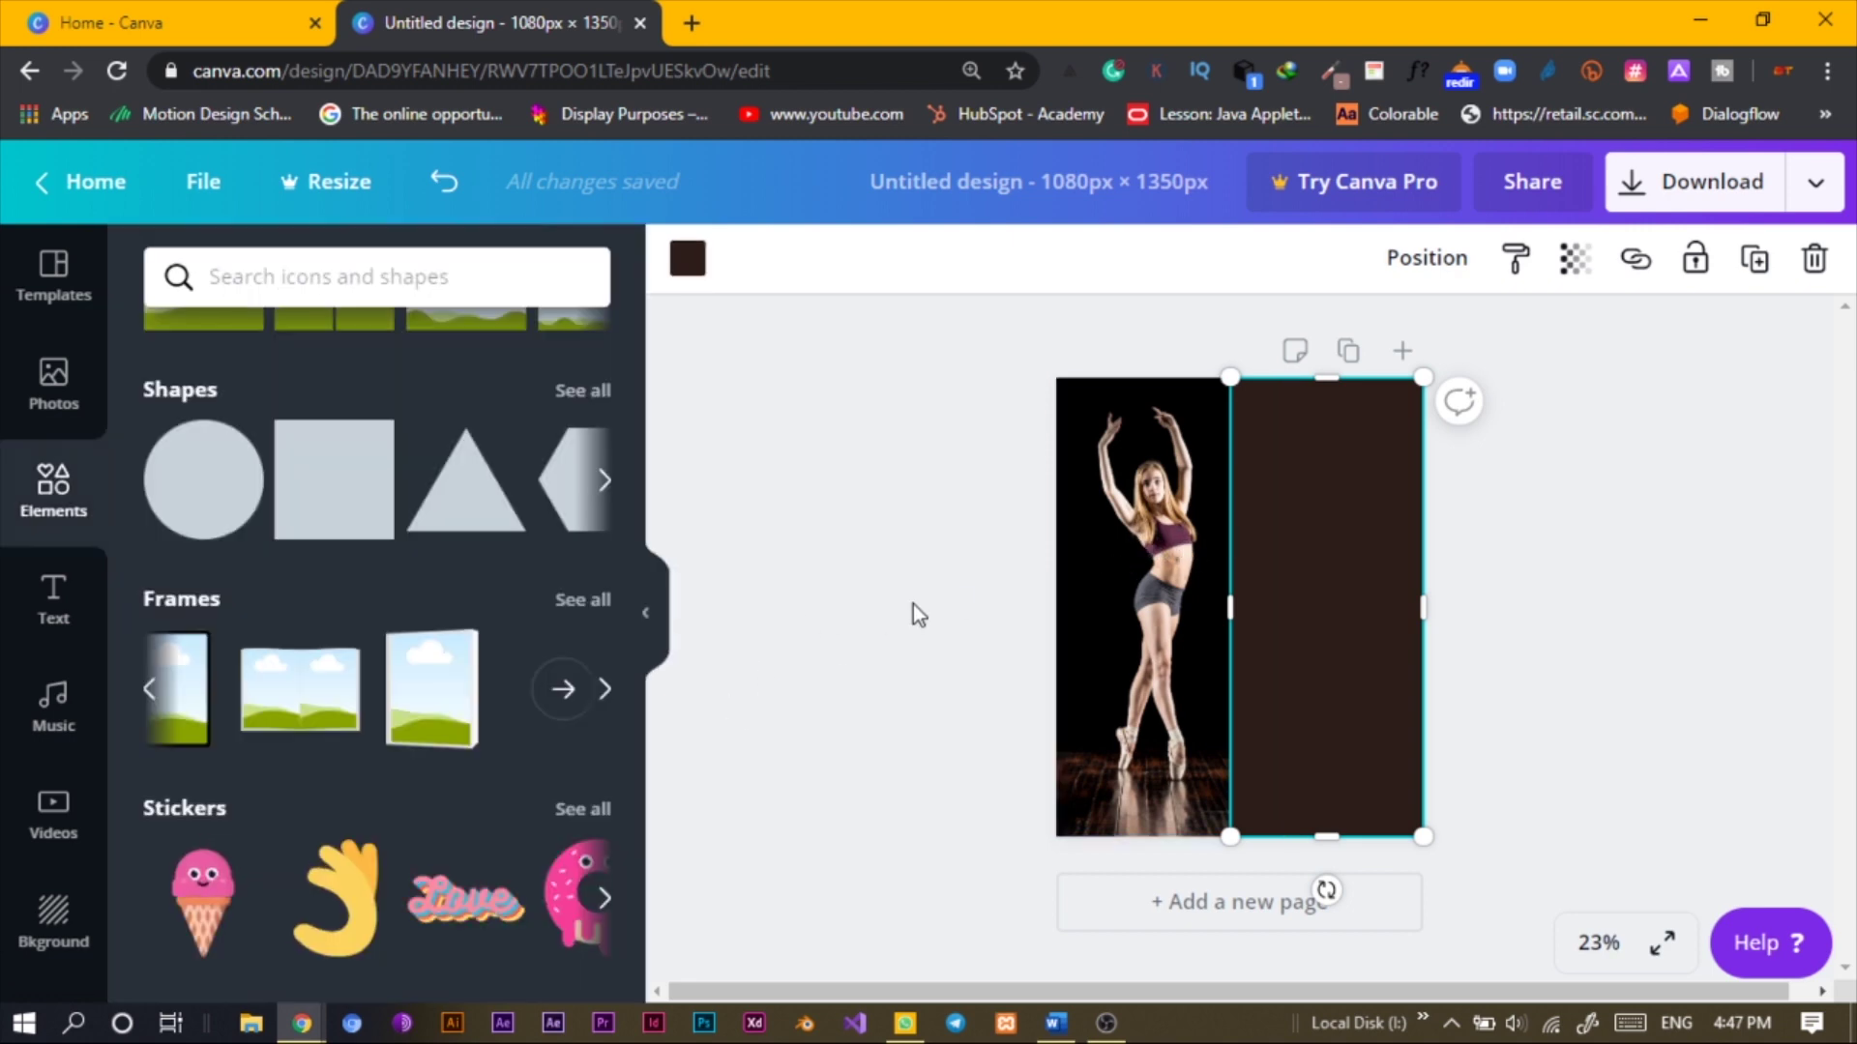
Add a right-pointing triangle of about 780 × 675 at the page's lower left and colour it the medium brown from the photo colours
{"action": "left_click", "coordinate": [465, 484]}
{"action": "left_click_drag", "start_coordinate": [1239, 747], "coordinate": [1086, 745]}
{"action": "left_click_drag", "start_coordinate": [1231, 632], "coordinate": [1323, 642]}
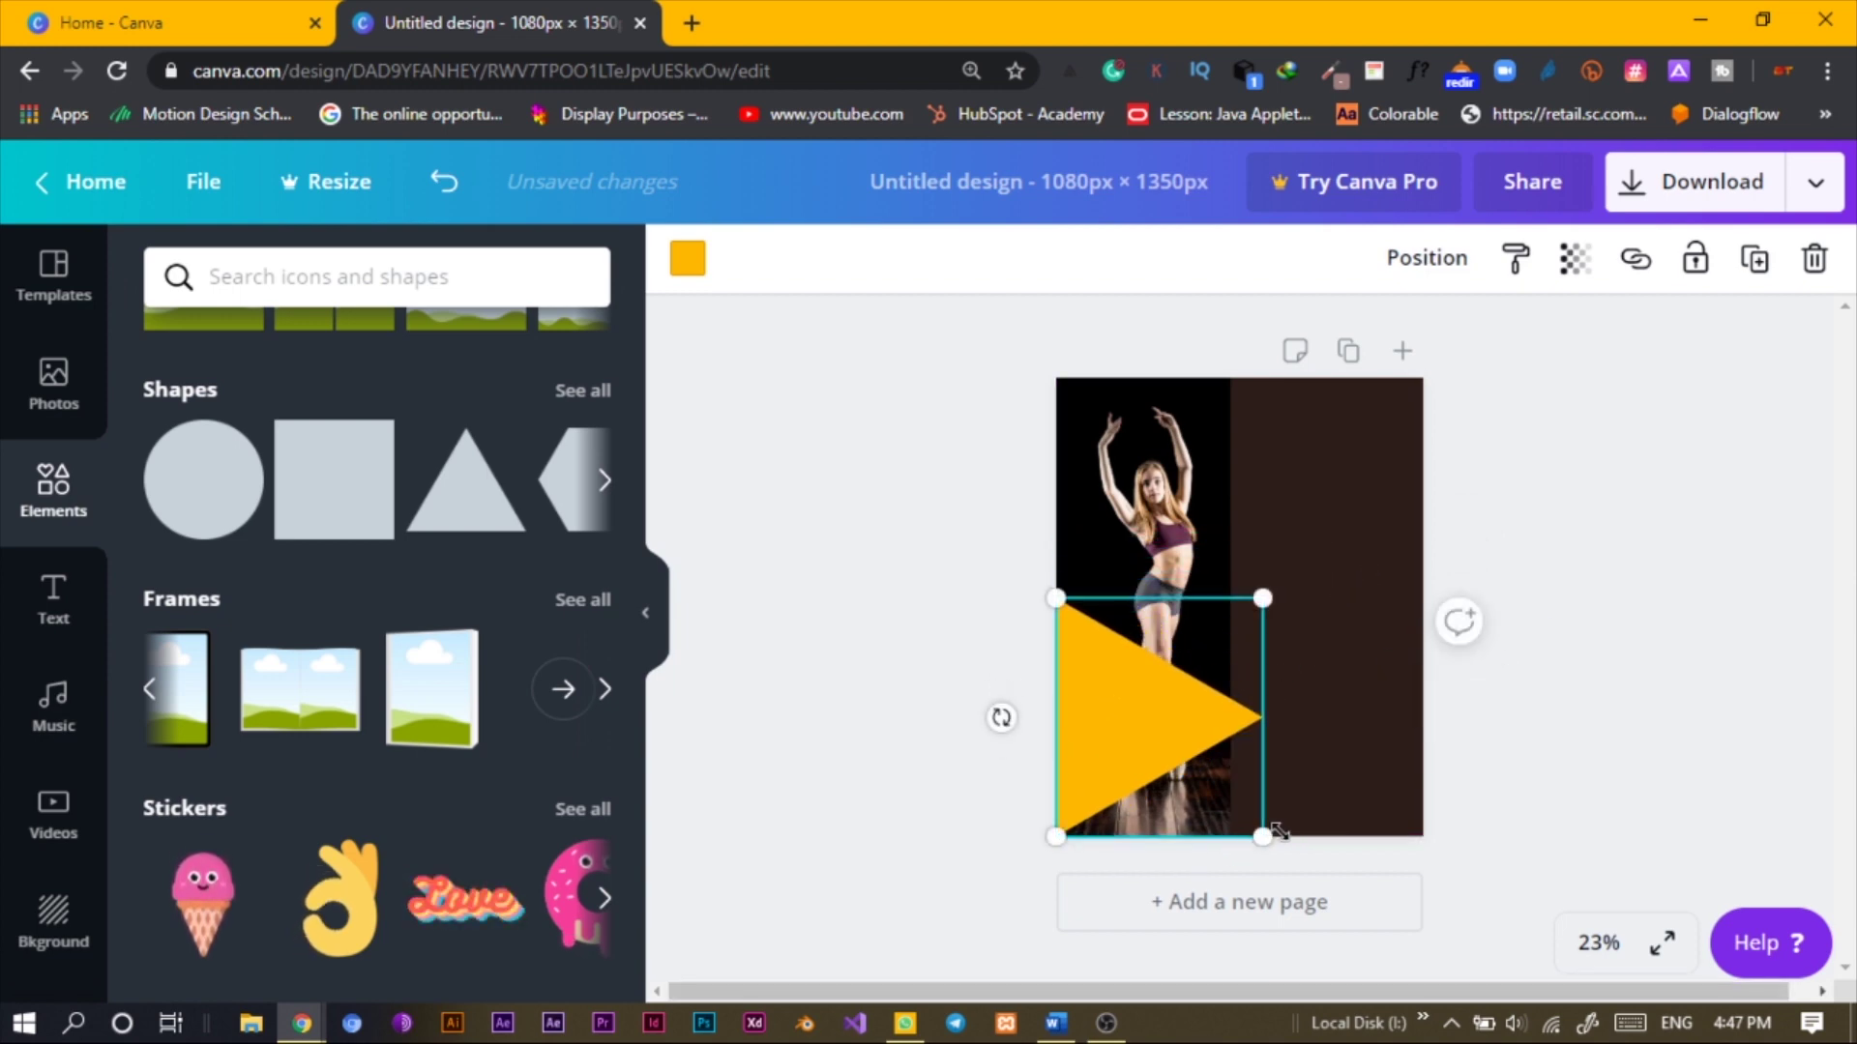
{"action": "left_click_drag", "start_coordinate": [1277, 828], "coordinate": [1299, 860]}
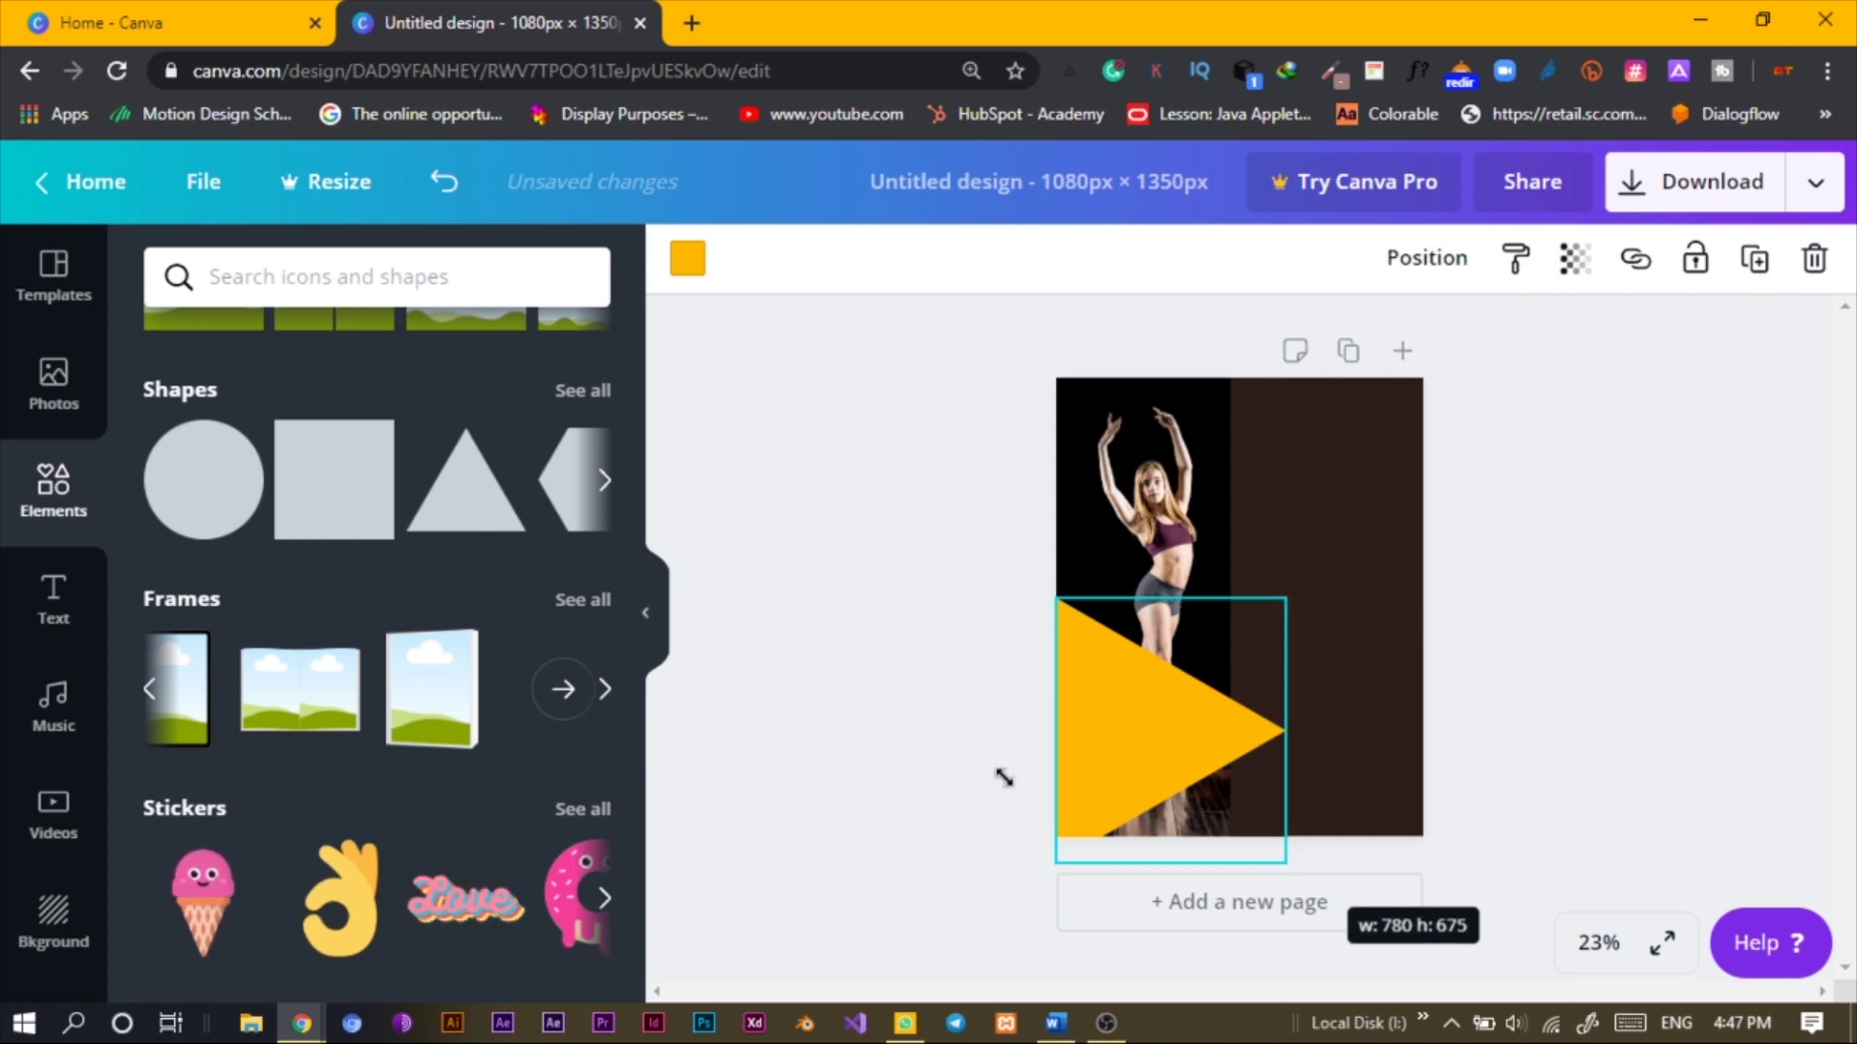
{"action": "left_click_drag", "start_coordinate": [1003, 776], "coordinate": [1004, 776]}
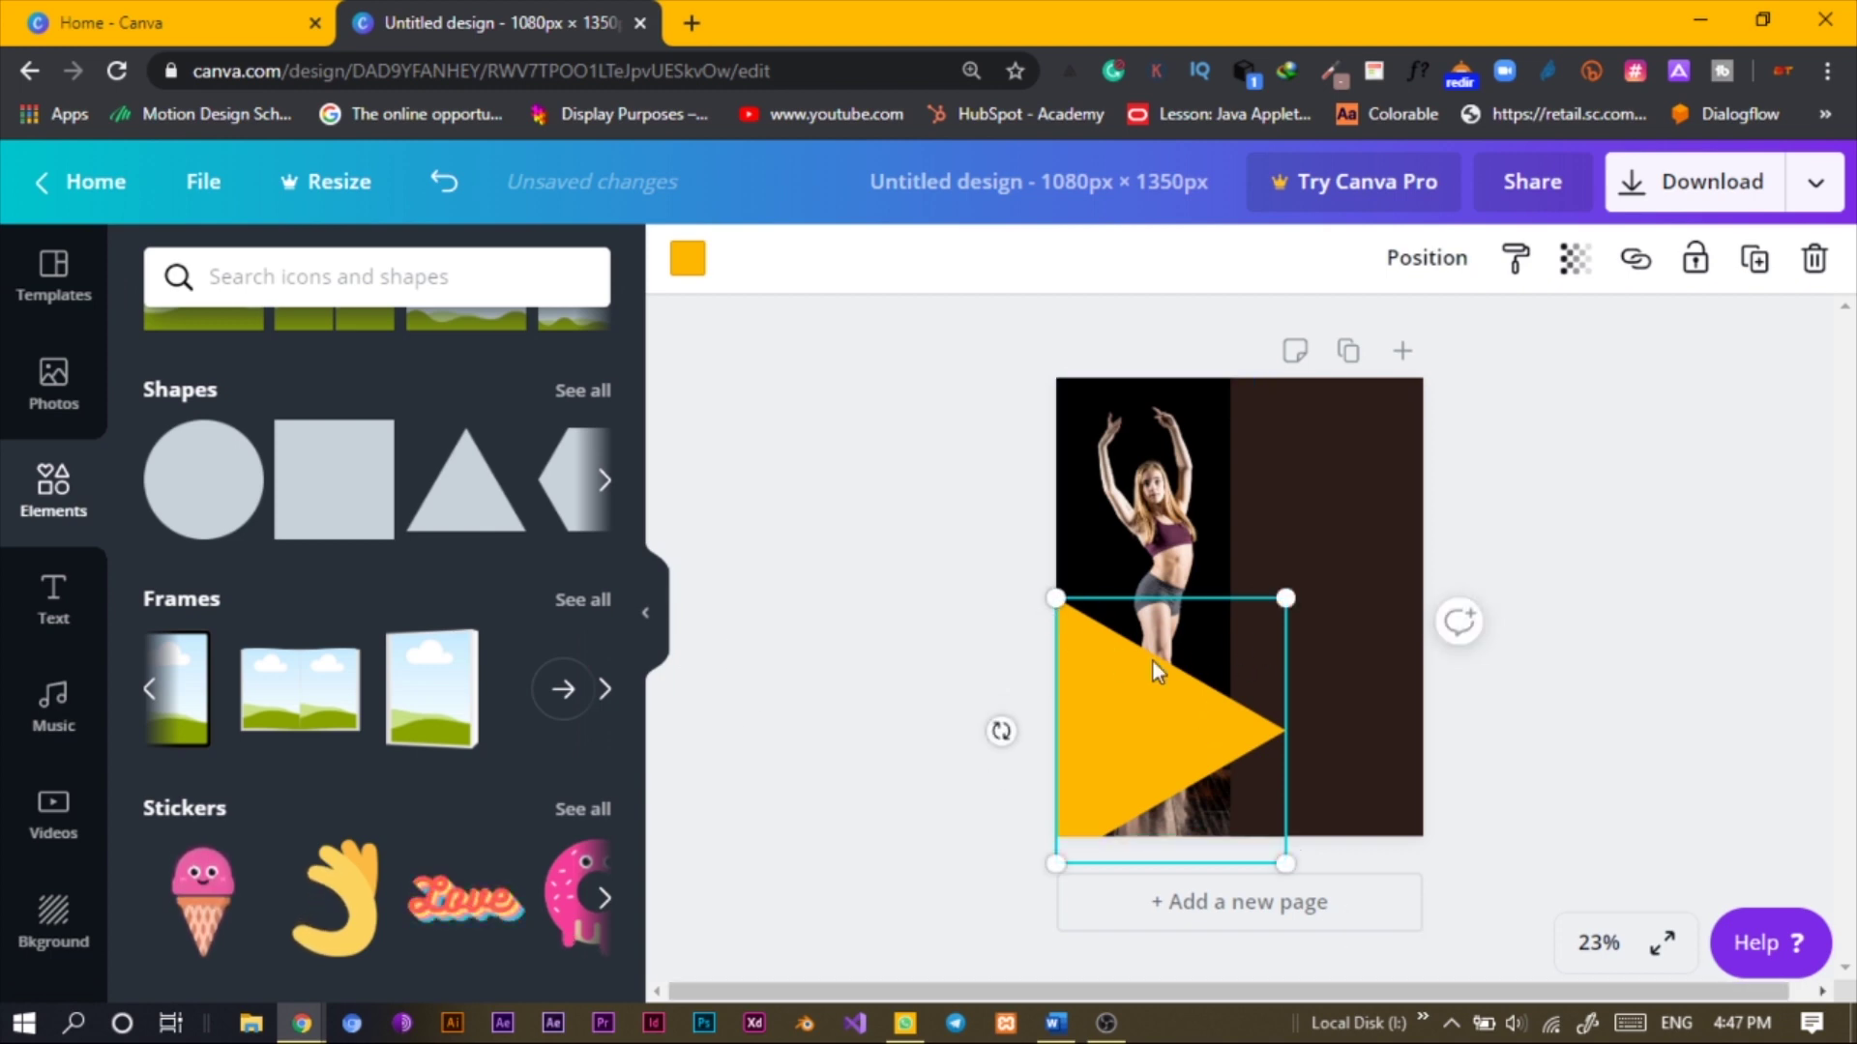
{"action": "left_click", "coordinate": [688, 258]}
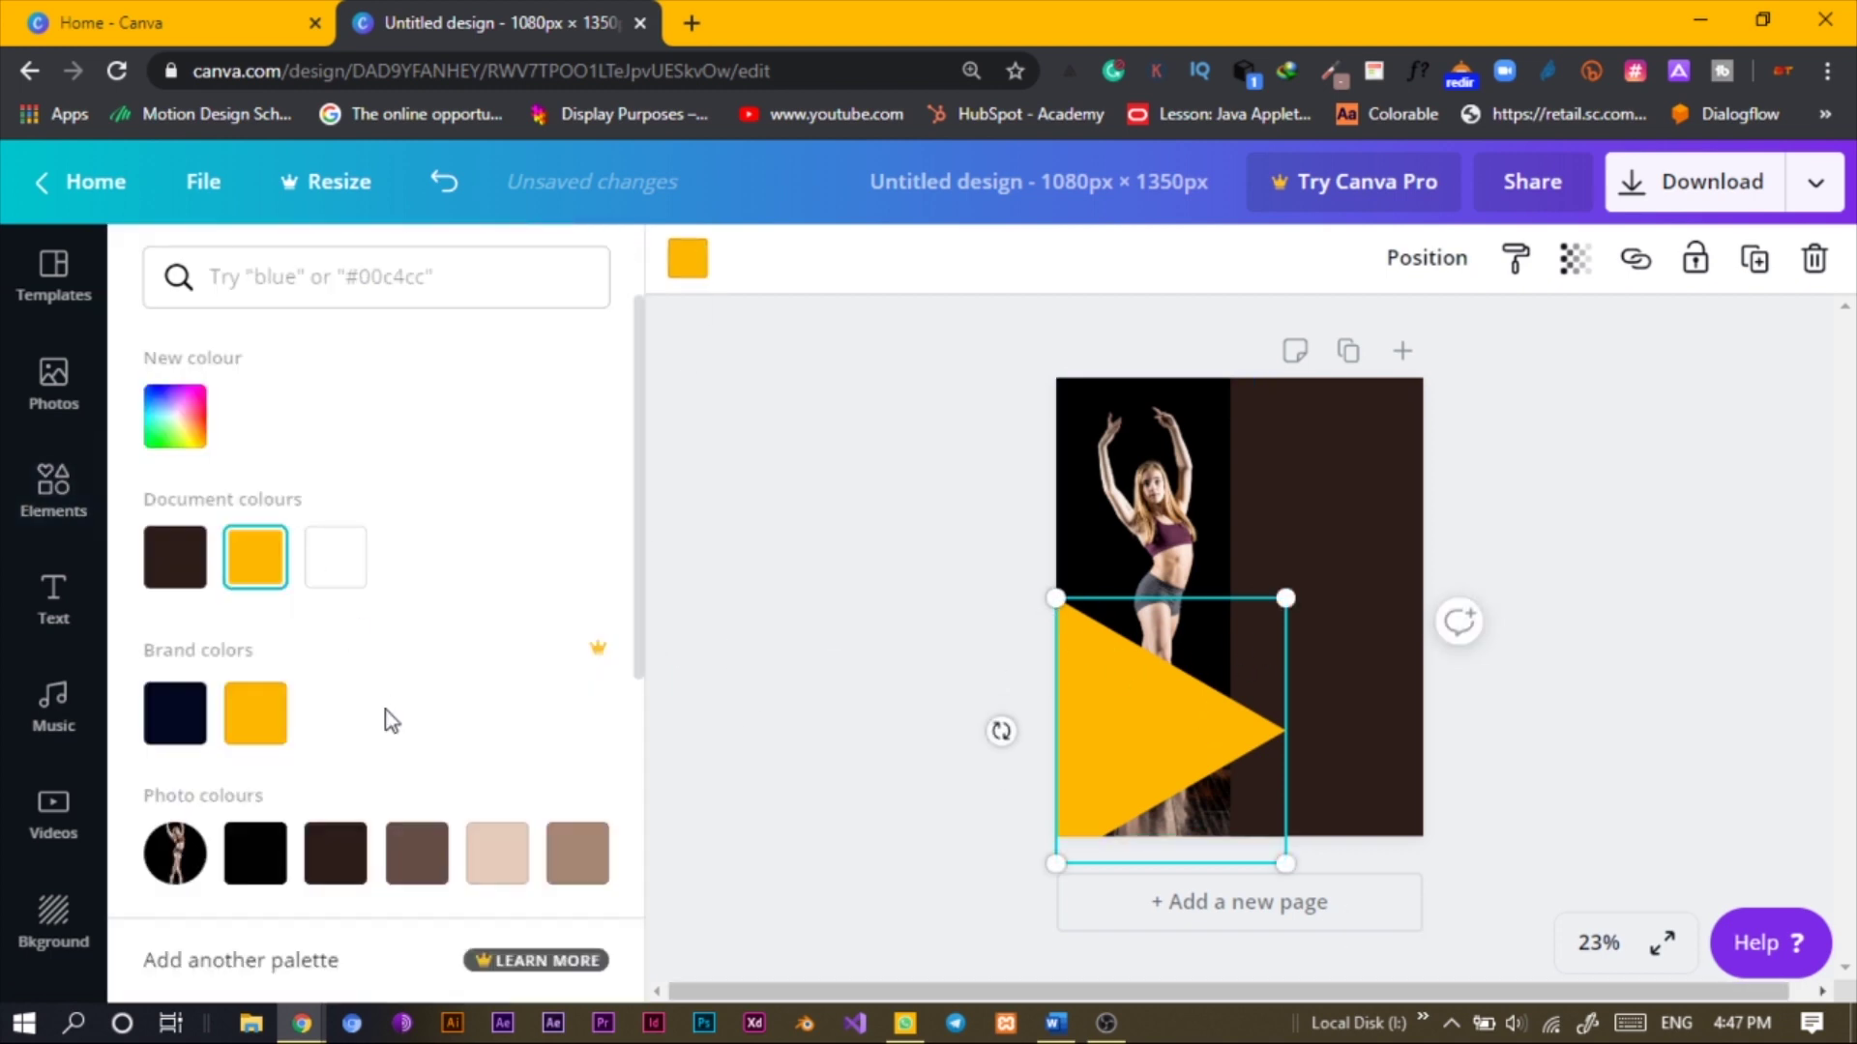
{"action": "left_click", "coordinate": [426, 875]}
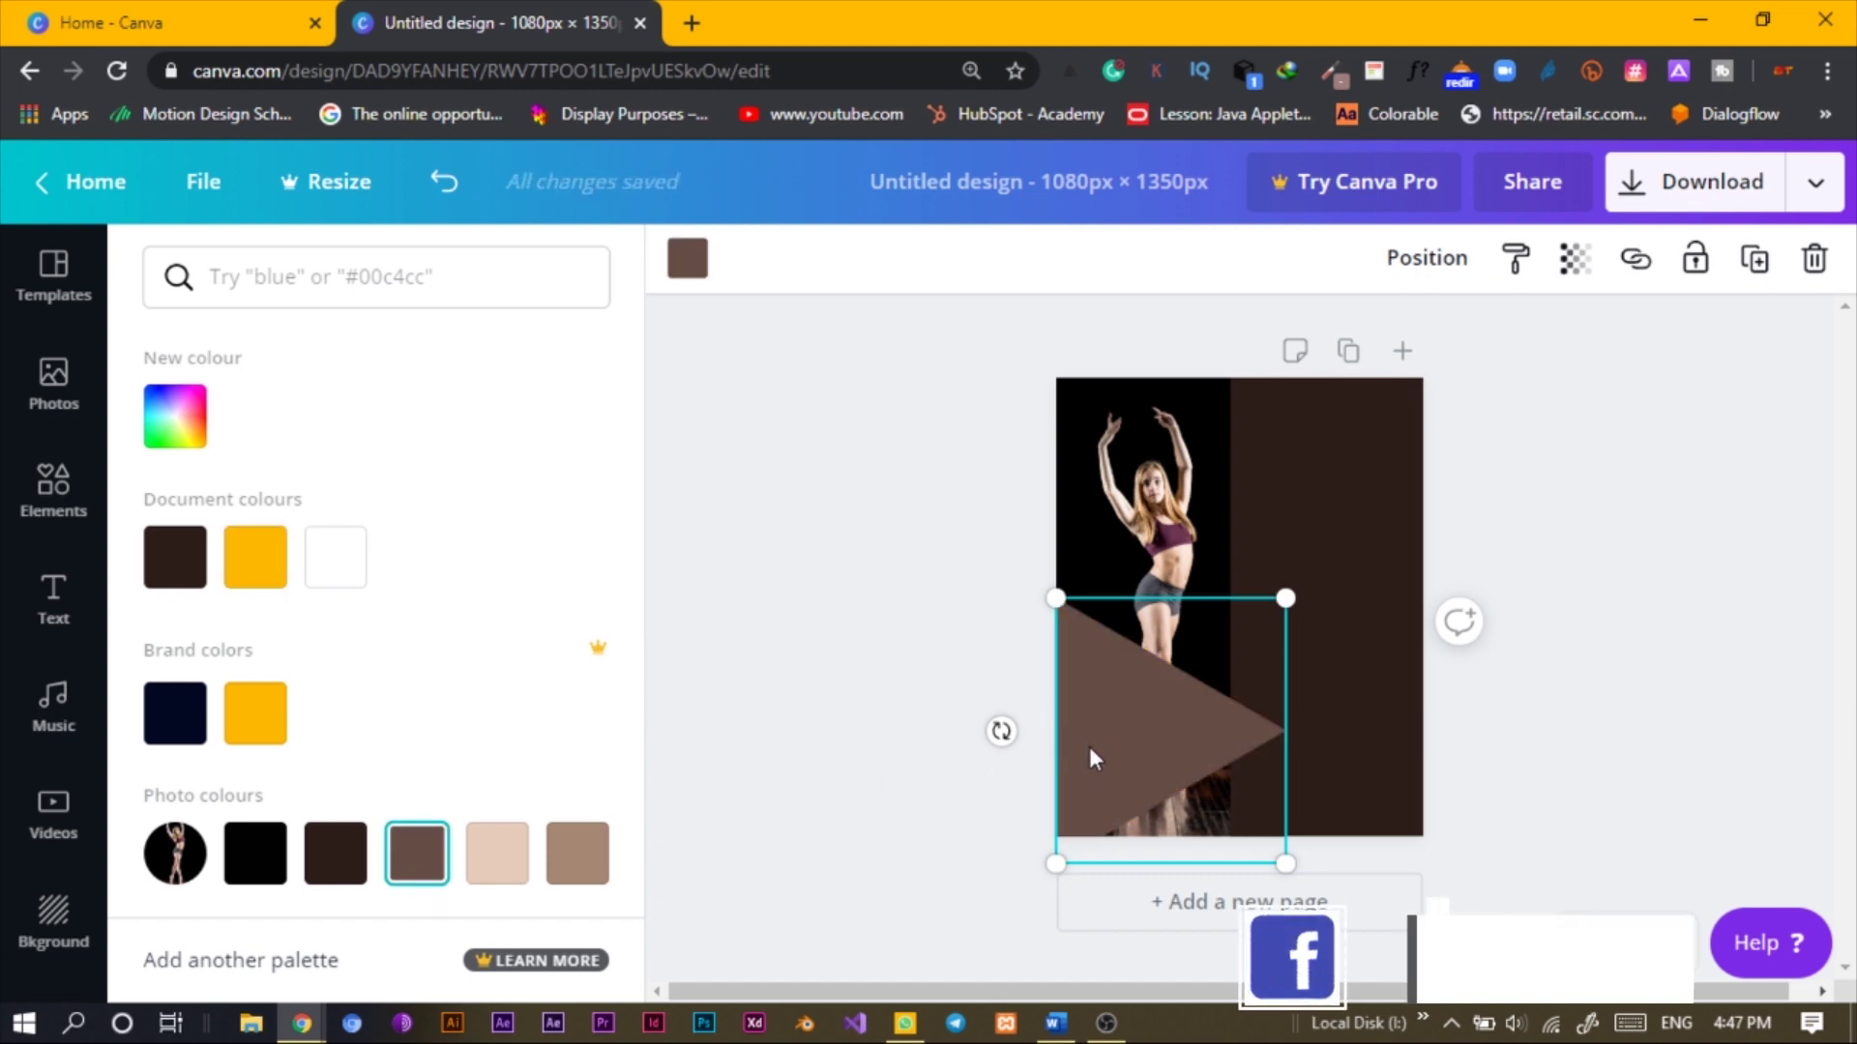
Duplicate the triangle, place the copy pointing left in the page's upper-right corner, and nudge the original slightly down and left
{"action": "left_click_drag", "start_coordinate": [1089, 746], "coordinate": [1345, 732]}
{"action": "left_click_drag", "start_coordinate": [1316, 552], "coordinate": [1372, 437]}
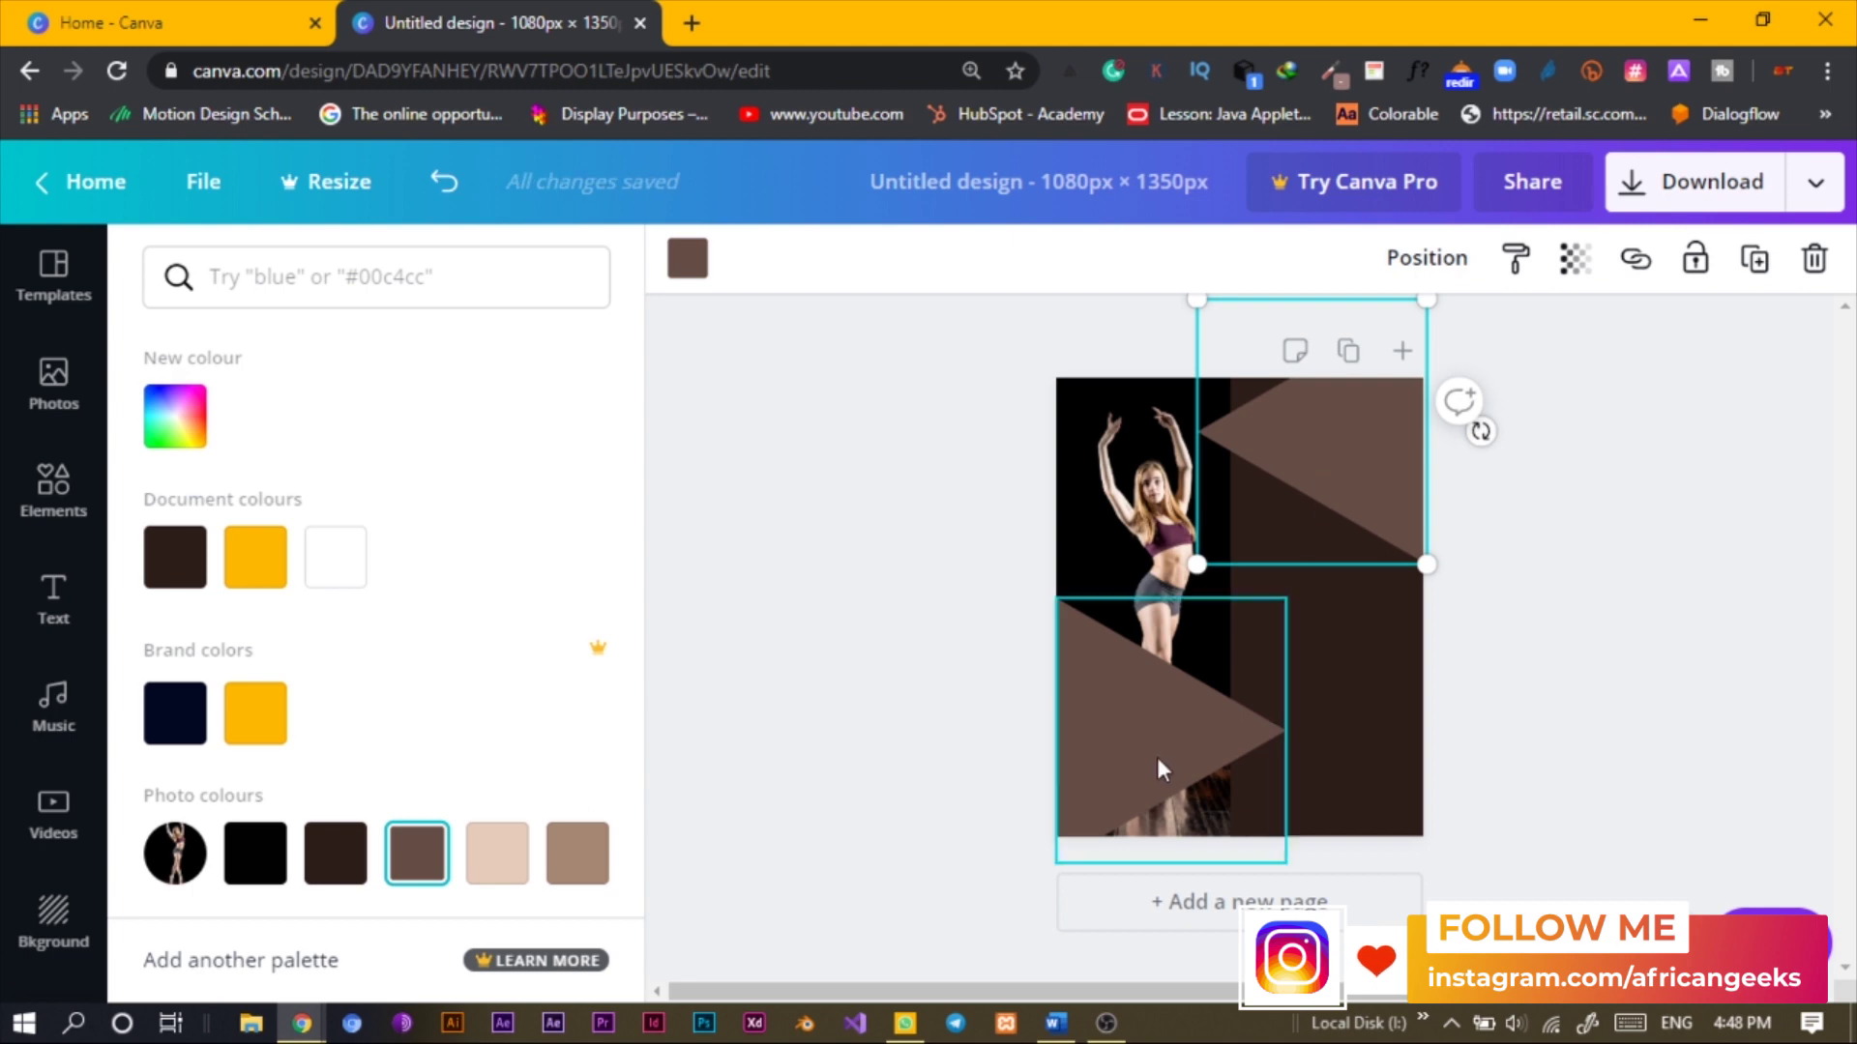
{"action": "left_click", "coordinate": [1093, 788]}
{"action": "left_click_drag", "start_coordinate": [1092, 787], "coordinate": [1089, 791]}
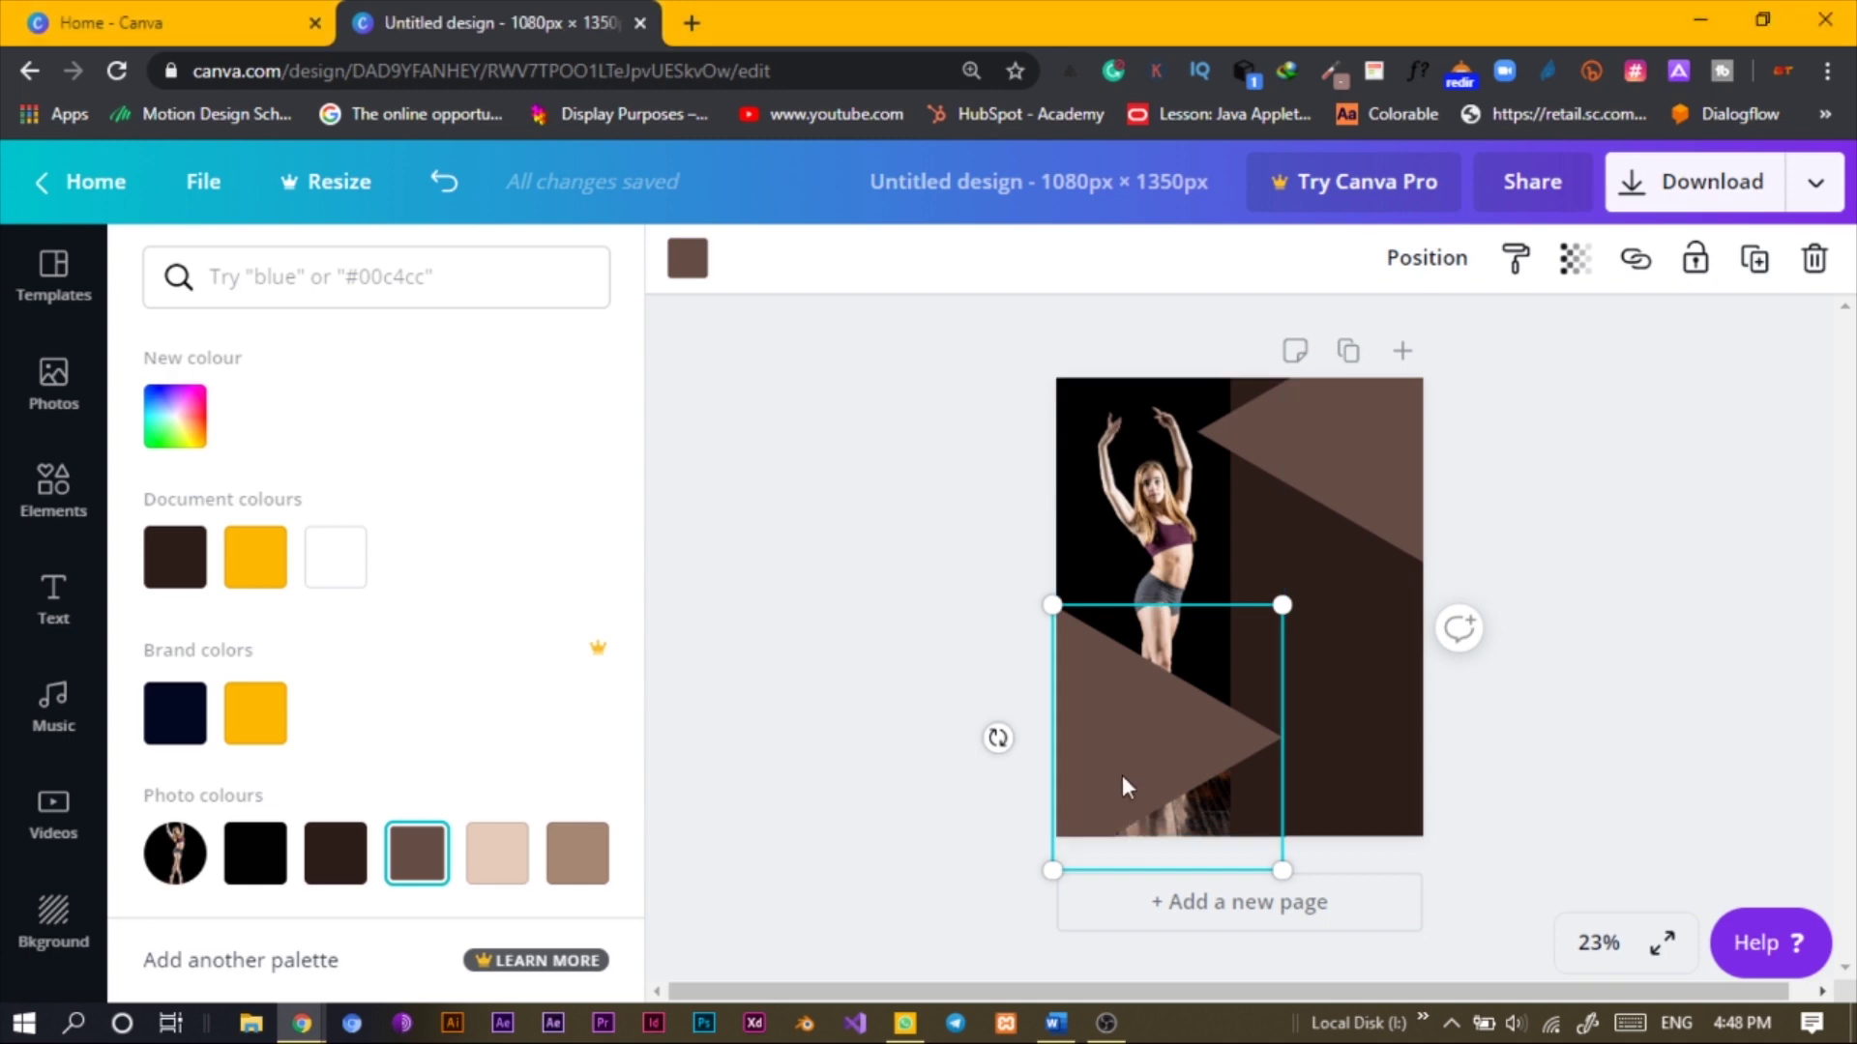
Set the transparency of both brown triangles to 80
{"action": "left_click", "coordinate": [1574, 259]}
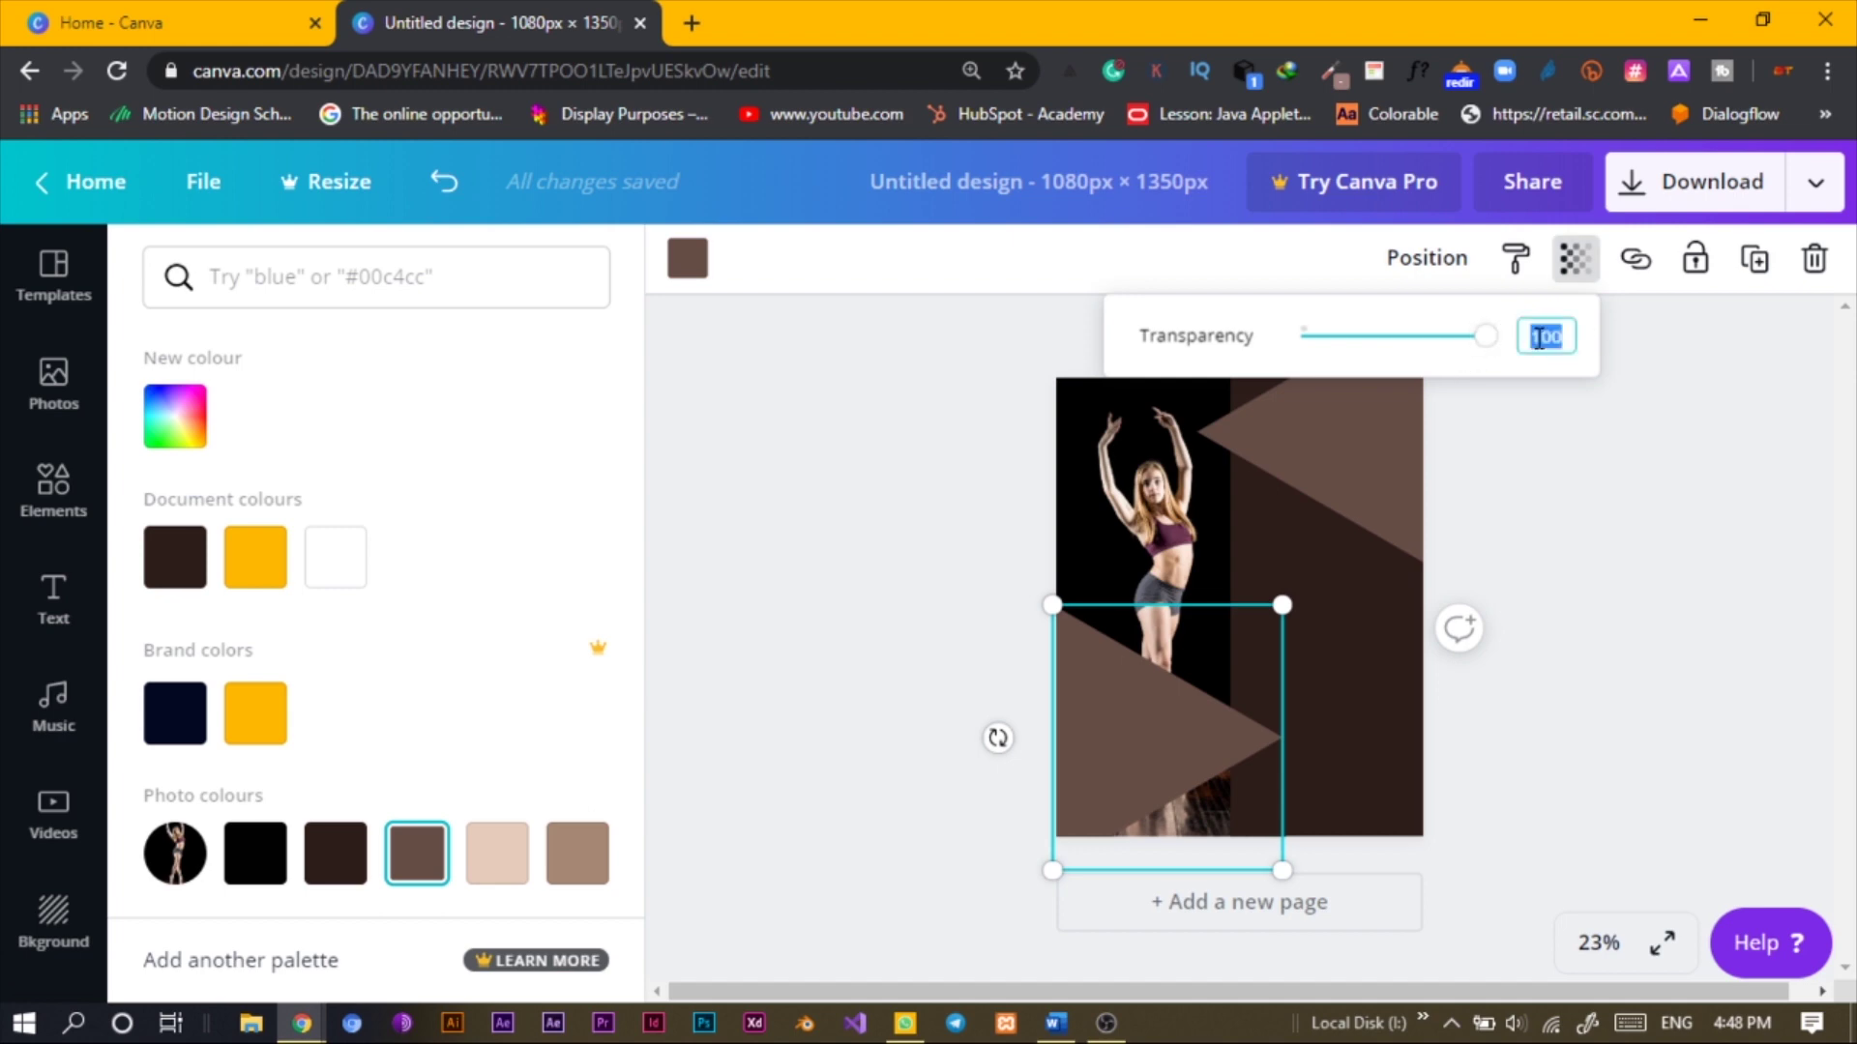
{"action": "key", "text": "Return"}
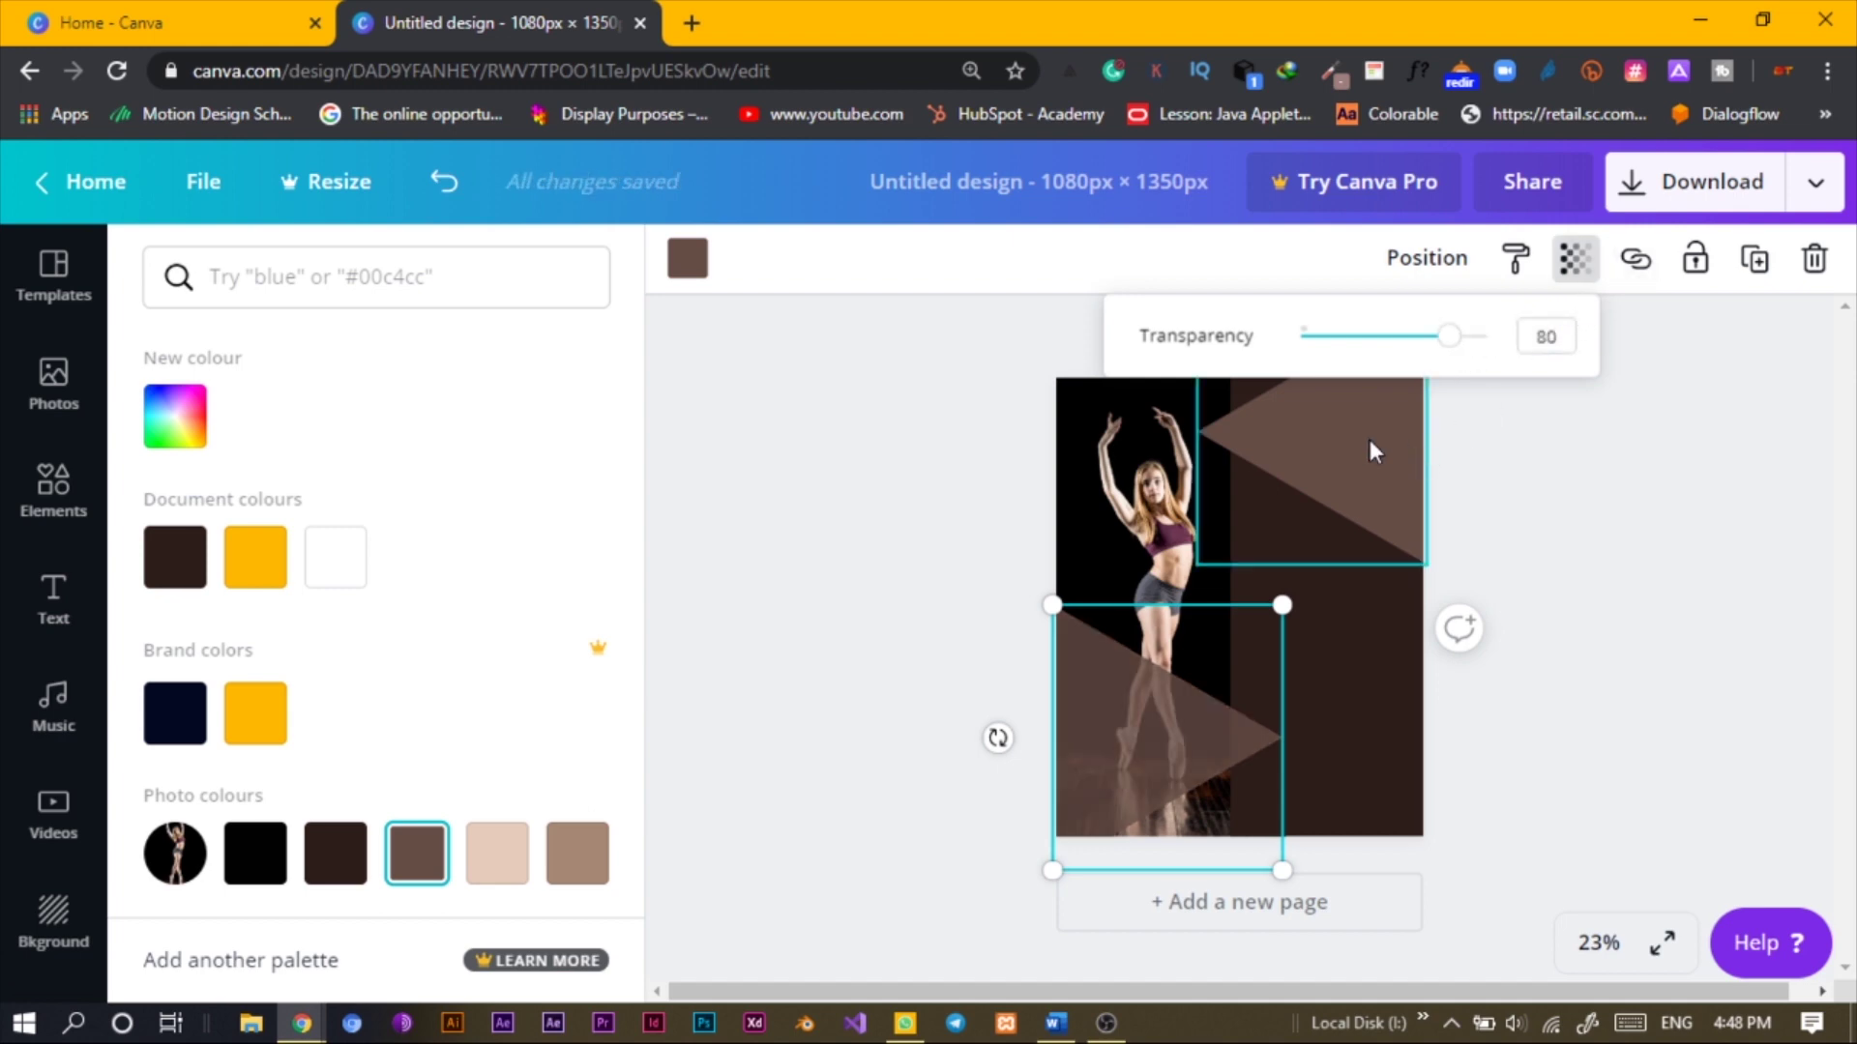
{"action": "left_click", "coordinate": [1368, 451]}
{"action": "left_click", "coordinate": [1576, 261]}
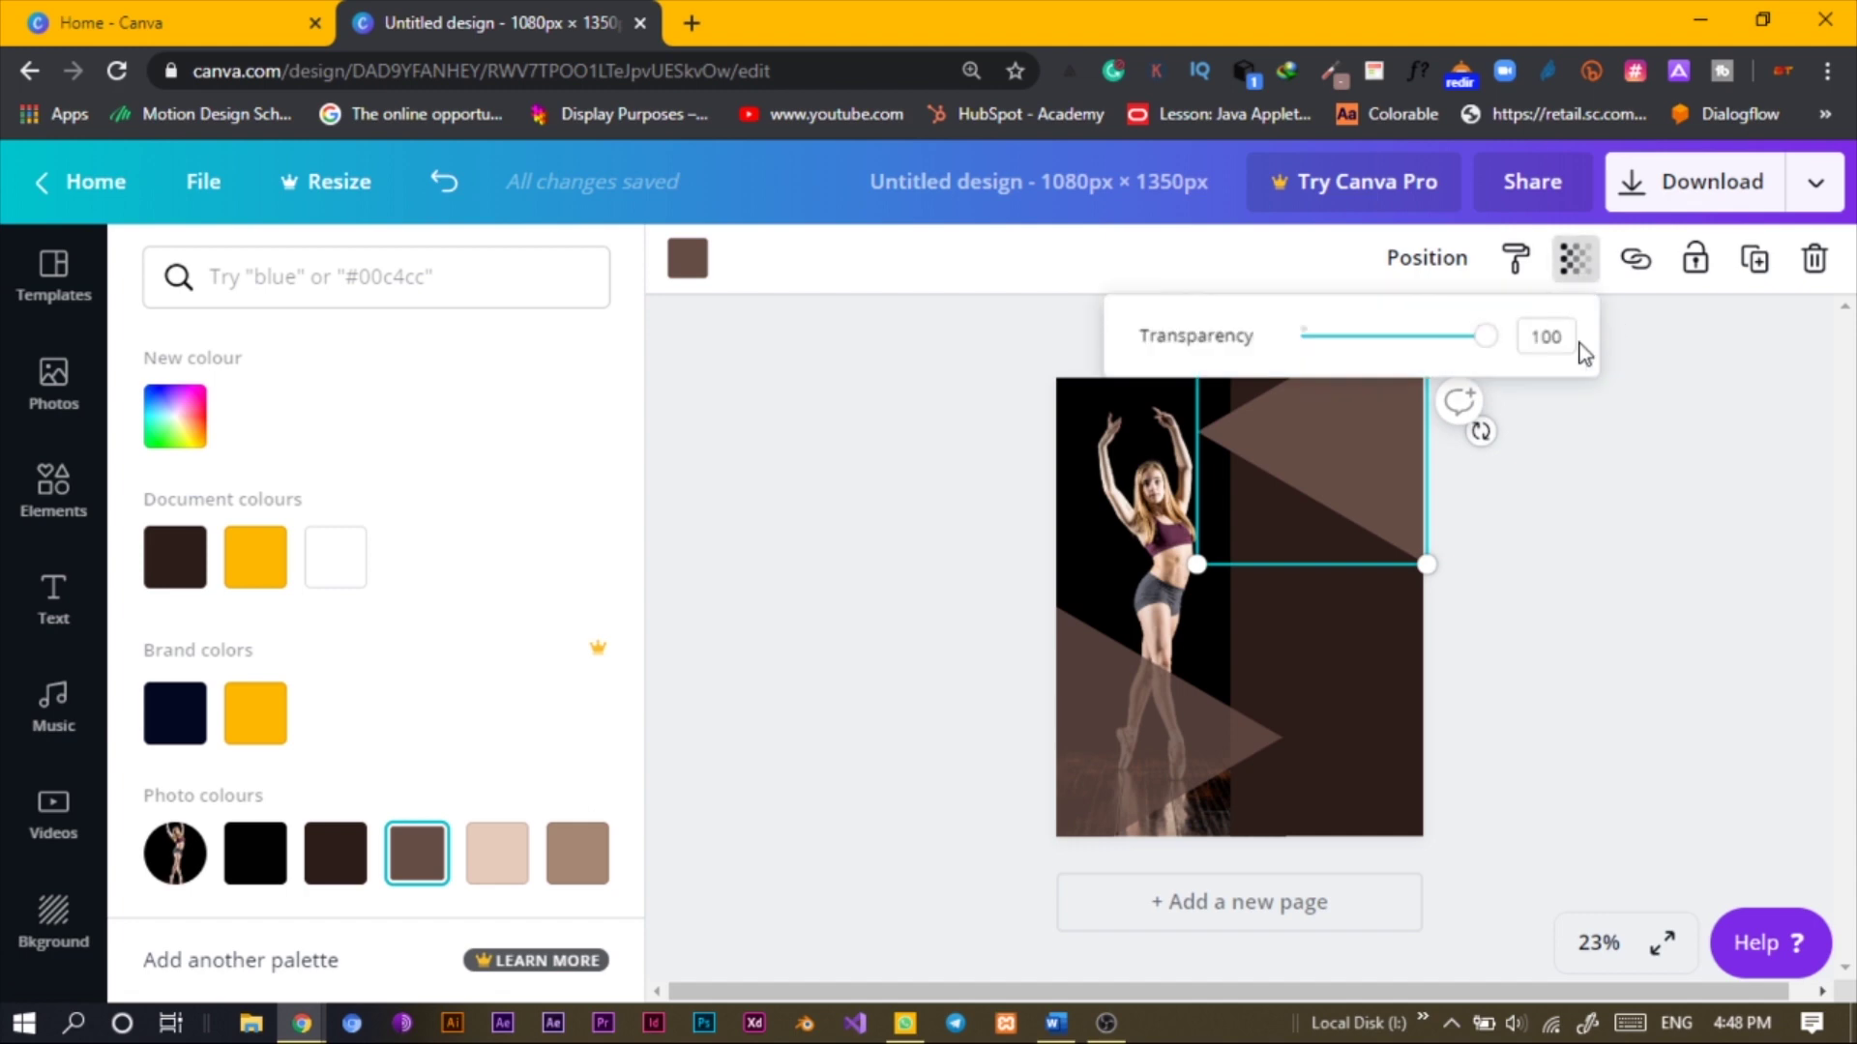
{"action": "key", "text": "Return"}
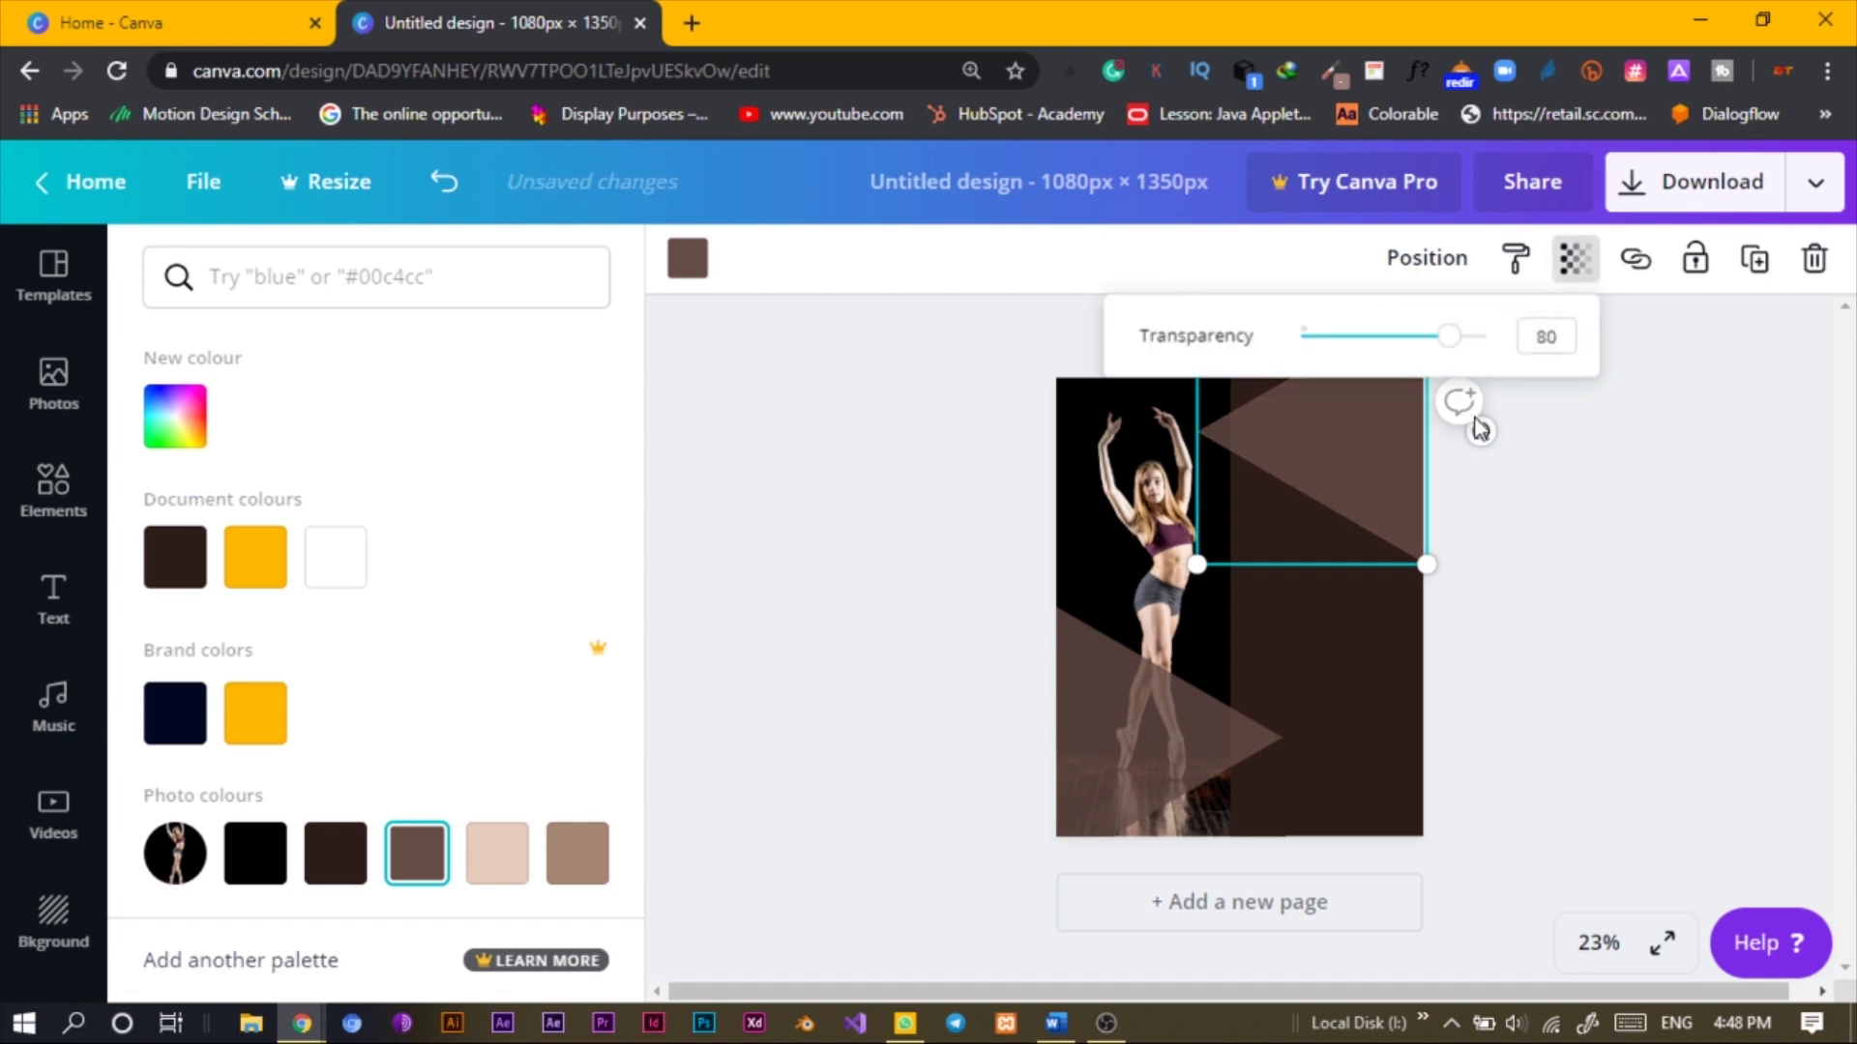
{"action": "left_click", "coordinate": [1081, 756]}
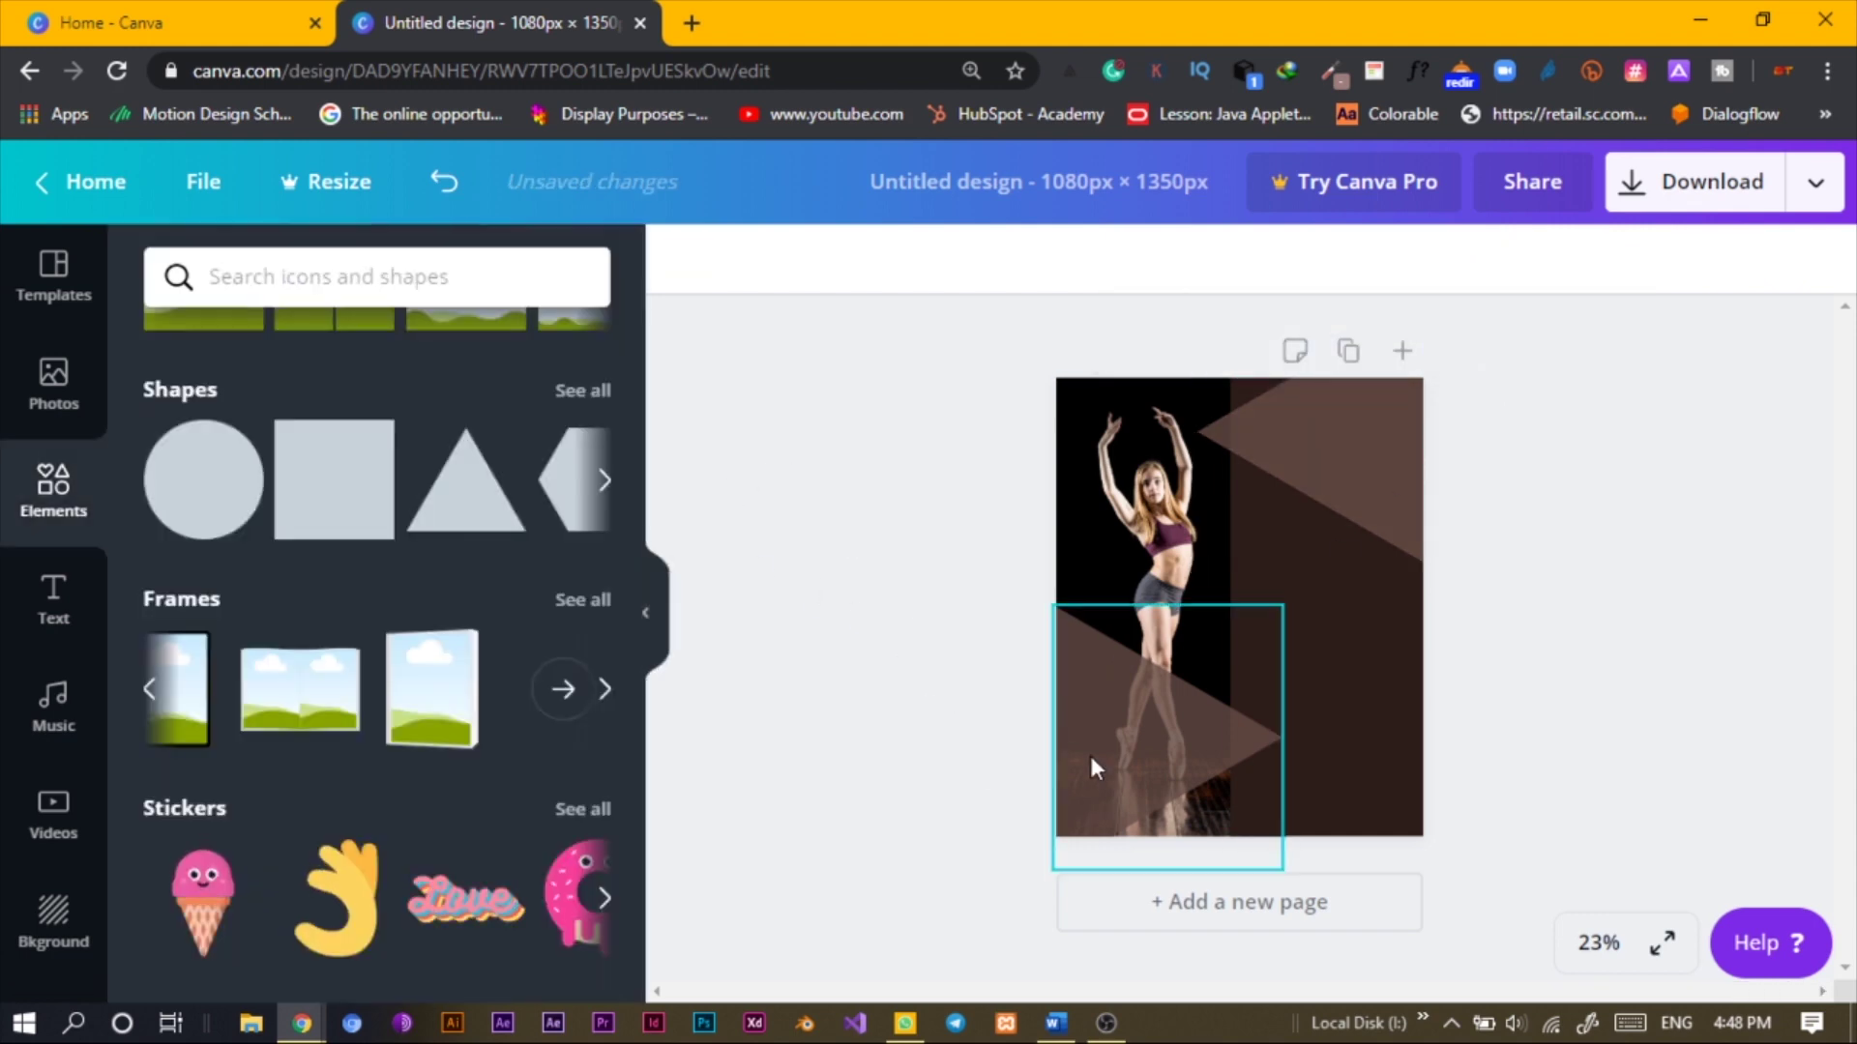
Duplicate the lower-left brown triangle and adjust the transparency of the copy
{"action": "key", "text": "shift+Right"}
{"action": "key", "text": "shift+Right"}
{"action": "key", "text": "shift+Right"}
{"action": "key", "text": "shift+Down"}
{"action": "key", "text": "shift+Down"}
{"action": "key", "text": "shift+Down"}
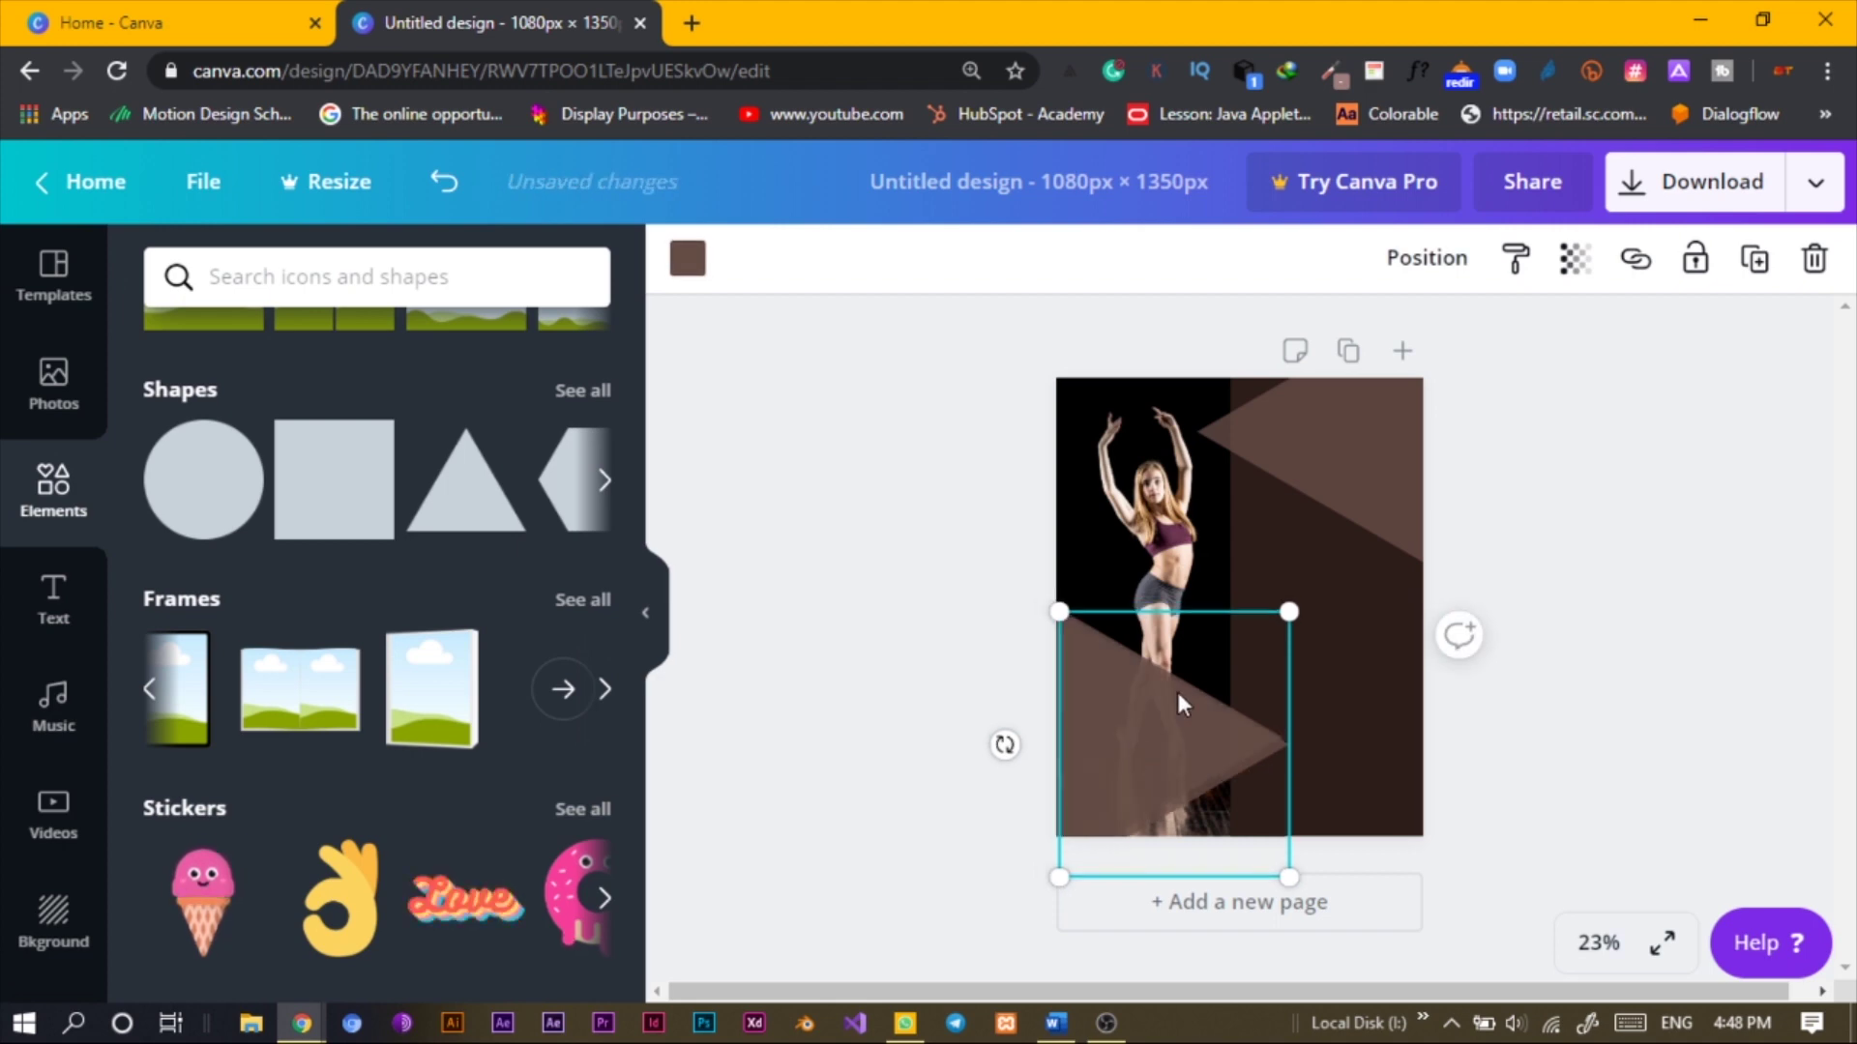
{"action": "left_click", "coordinate": [1576, 261]}
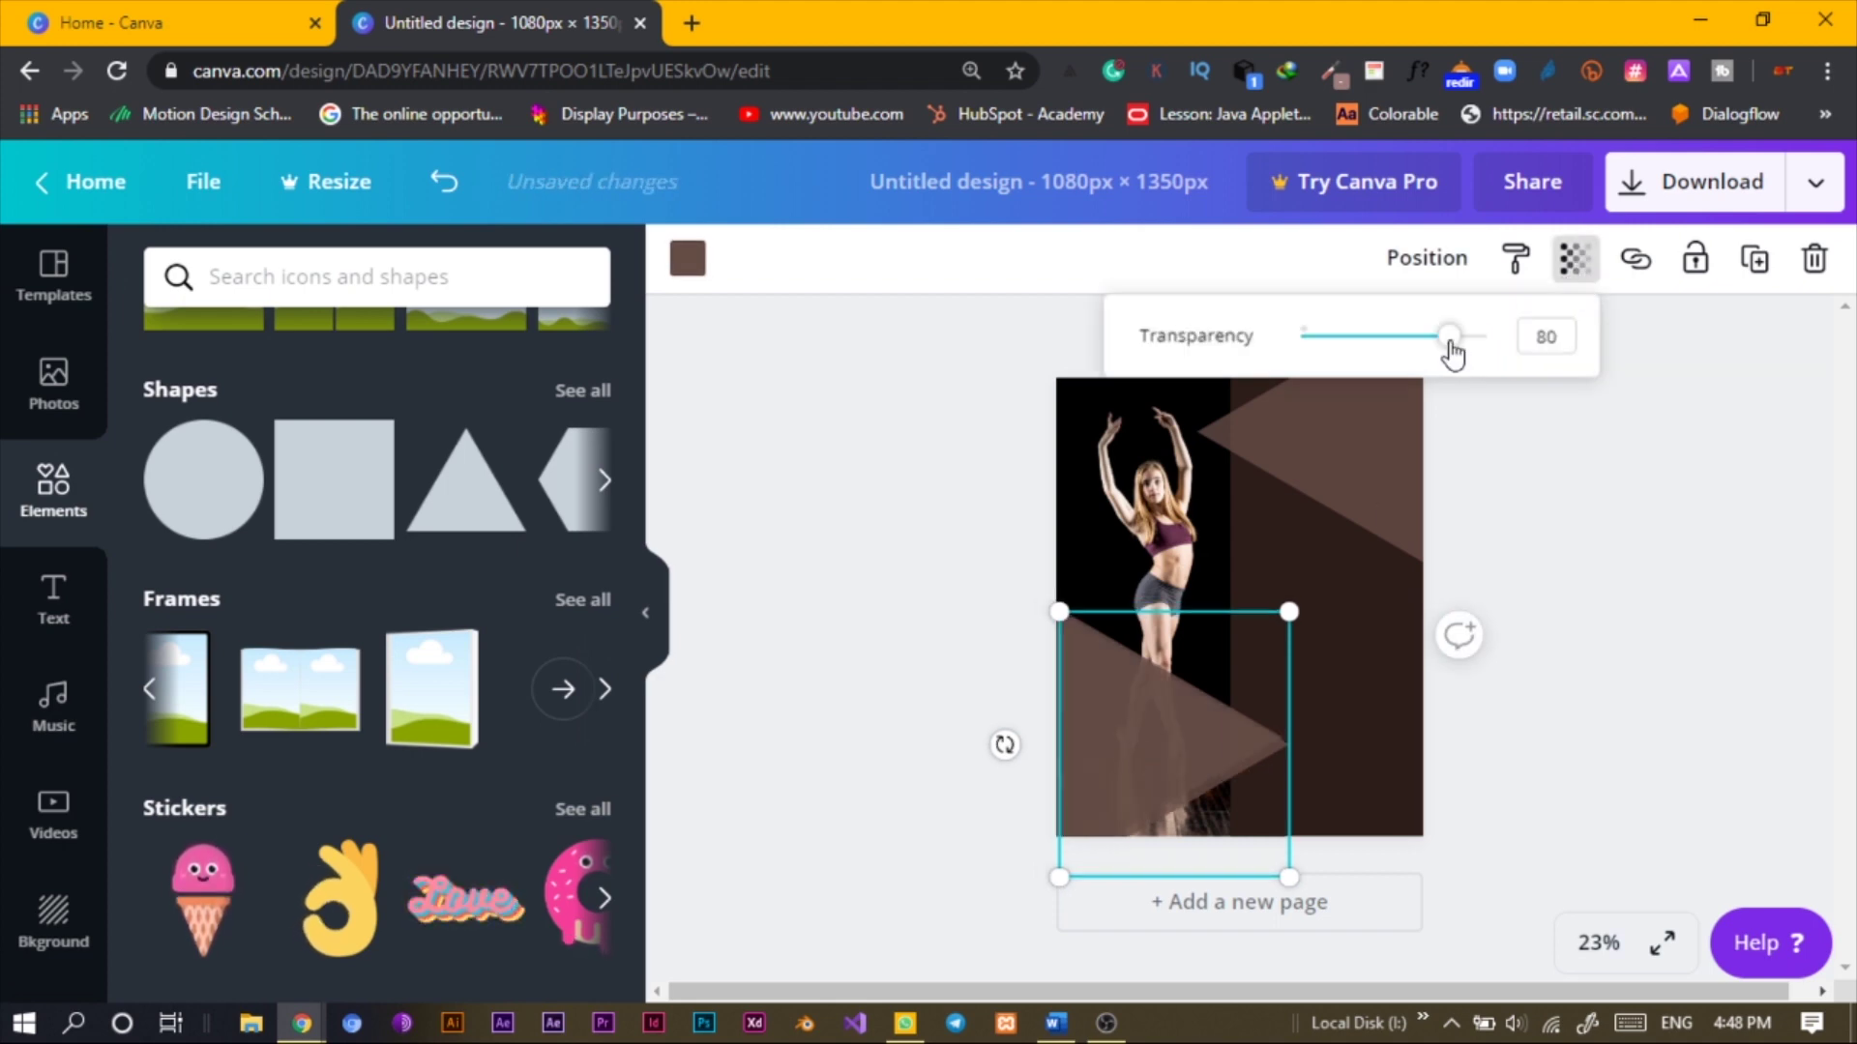
{"action": "left_click_drag", "start_coordinate": [1450, 358], "coordinate": [1641, 426]}
Shrink the triangle copy and shift it left so that it sits inside the original lower-left triangle
{"action": "left_click_drag", "start_coordinate": [1289, 612], "coordinate": [1234, 633]}
{"action": "left_click_drag", "start_coordinate": [1131, 780], "coordinate": [1098, 775]}
{"action": "left_click", "coordinate": [875, 764]}
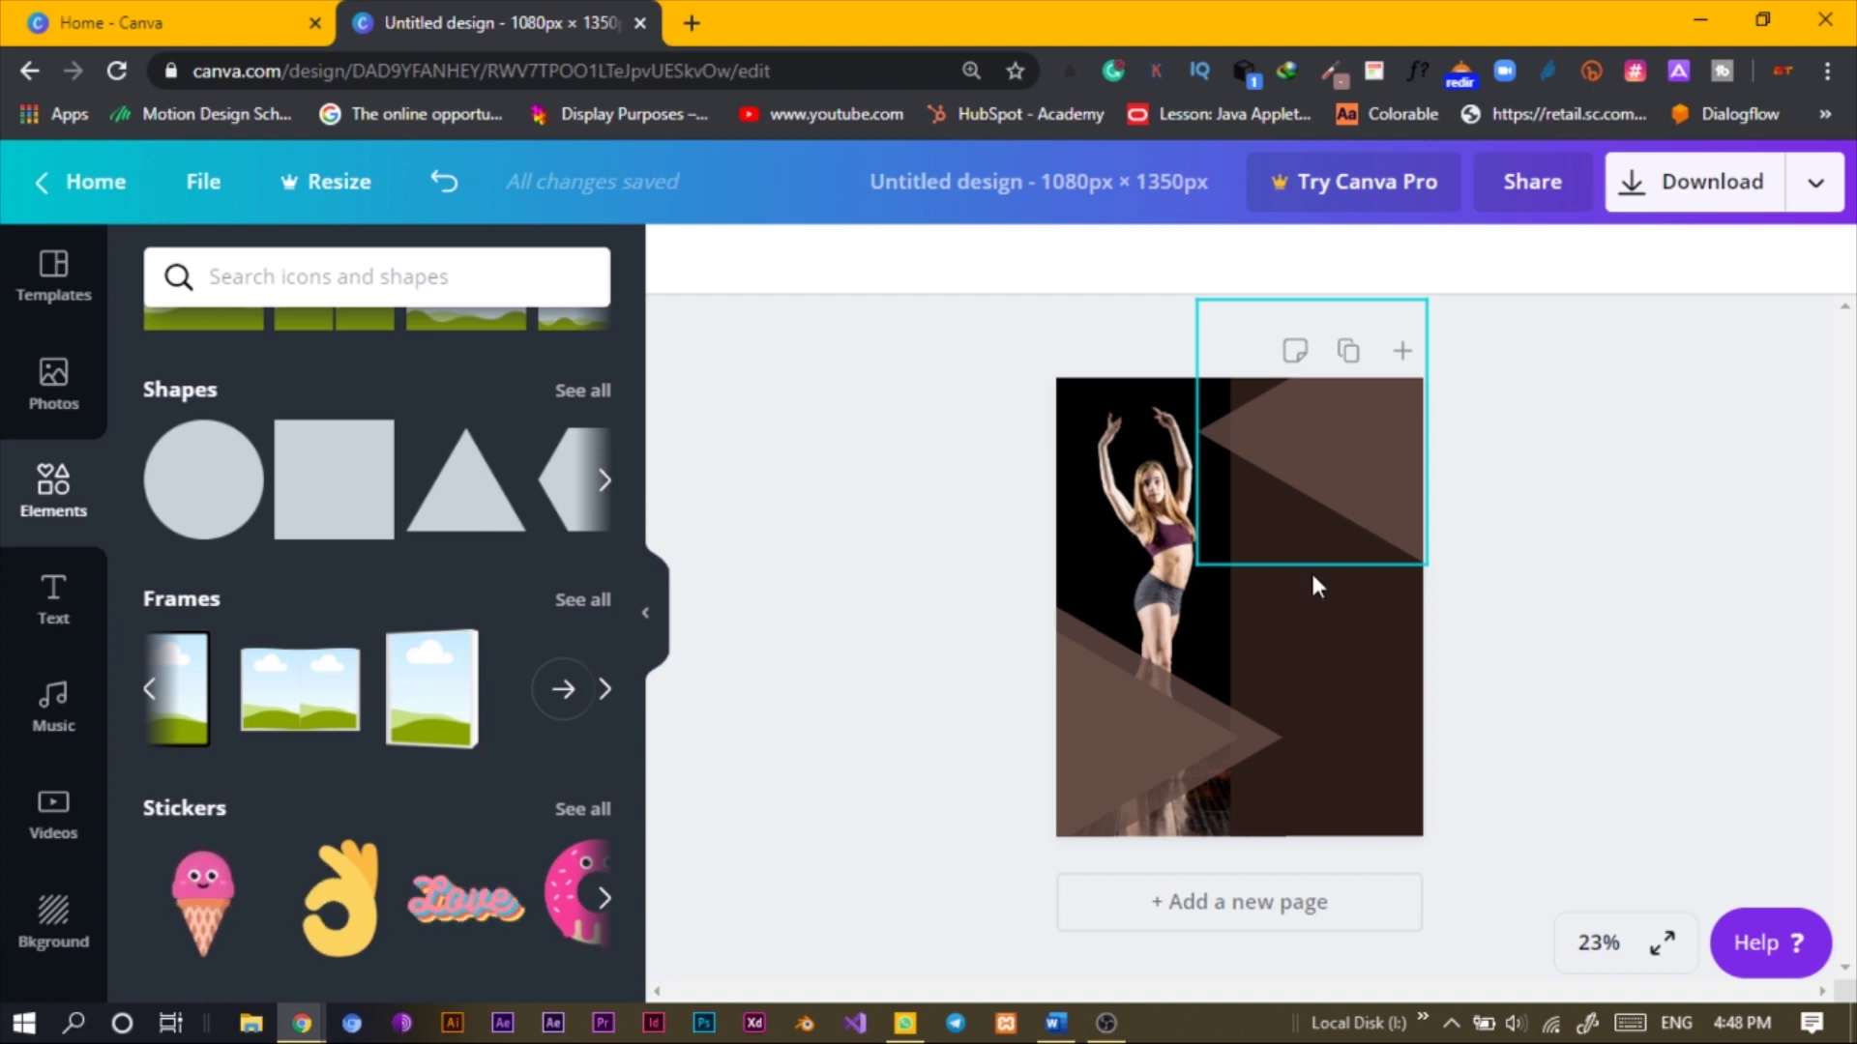
Duplicate the smaller triangle, rotate the copy to point left, and place it inside the upper-right triangle
{"action": "left_click", "coordinate": [1091, 780]}
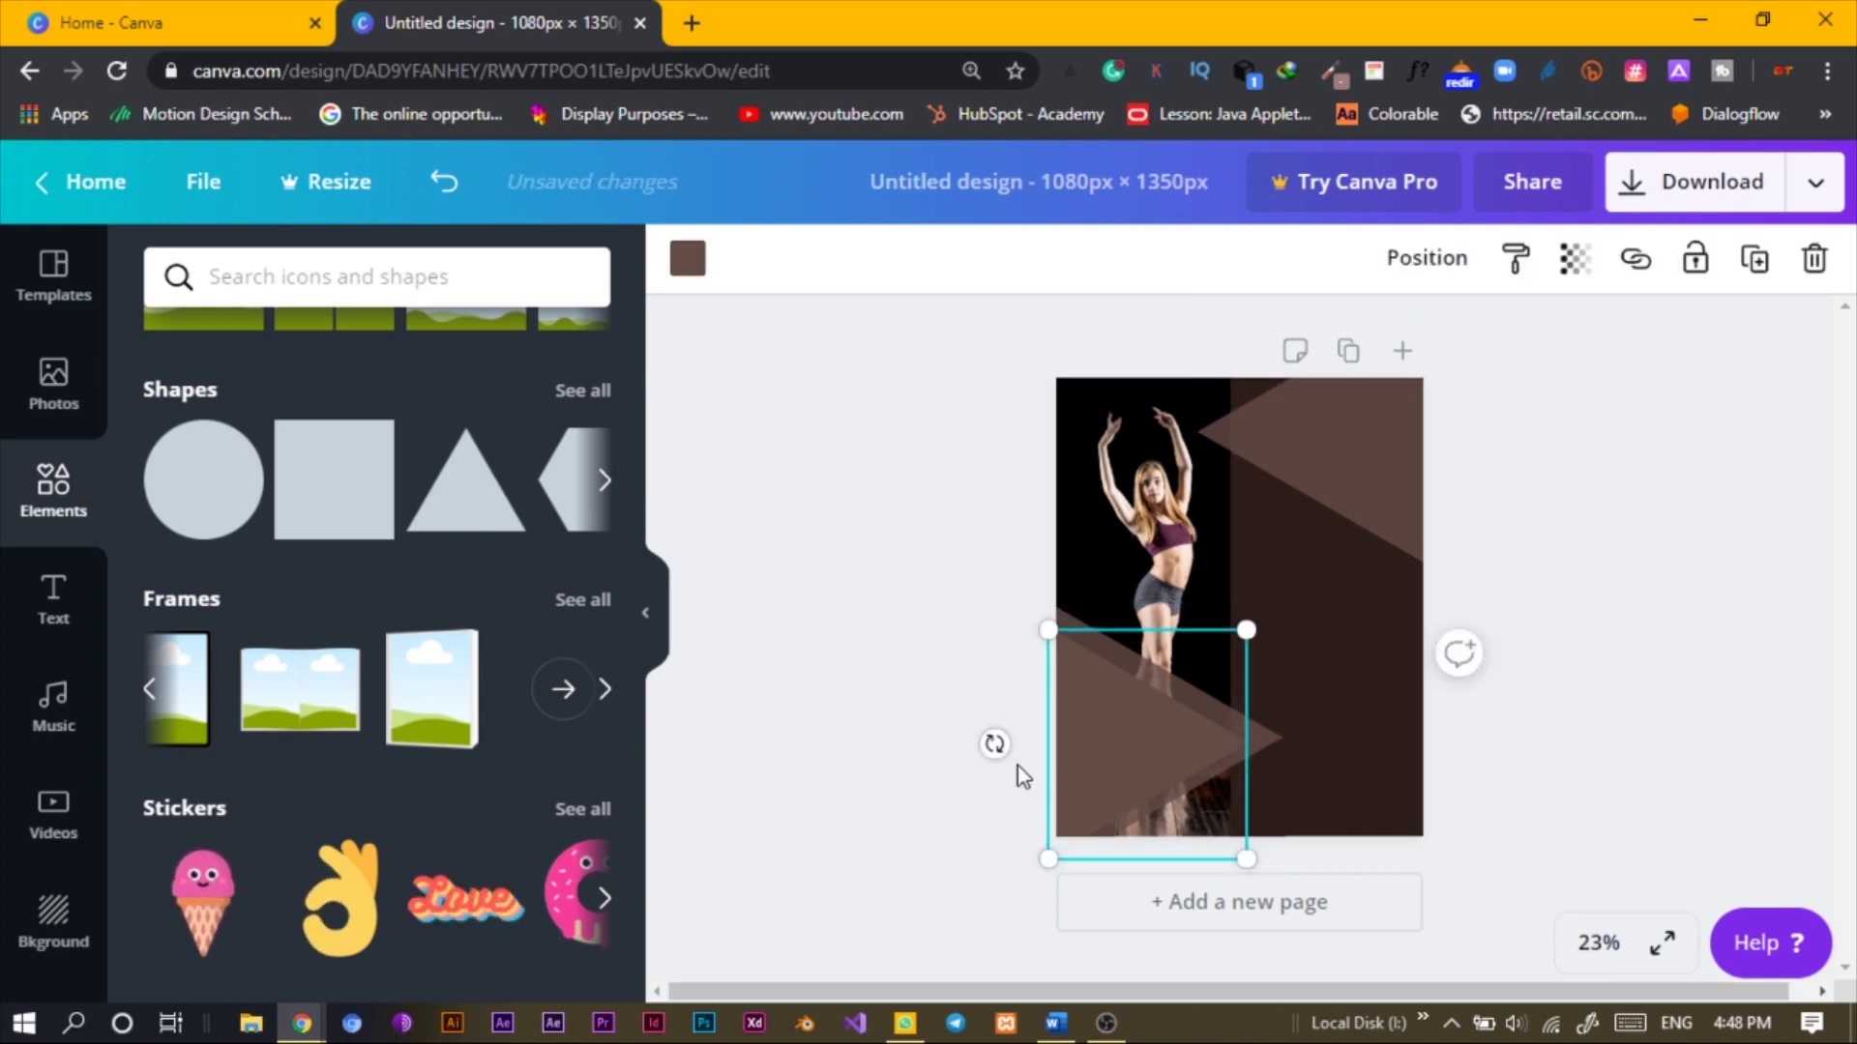
{"action": "left_click_drag", "start_coordinate": [988, 739], "coordinate": [1328, 737]}
{"action": "left_click_drag", "start_coordinate": [1202, 726], "coordinate": [1393, 419]}
{"action": "left_click", "coordinate": [1651, 470]}
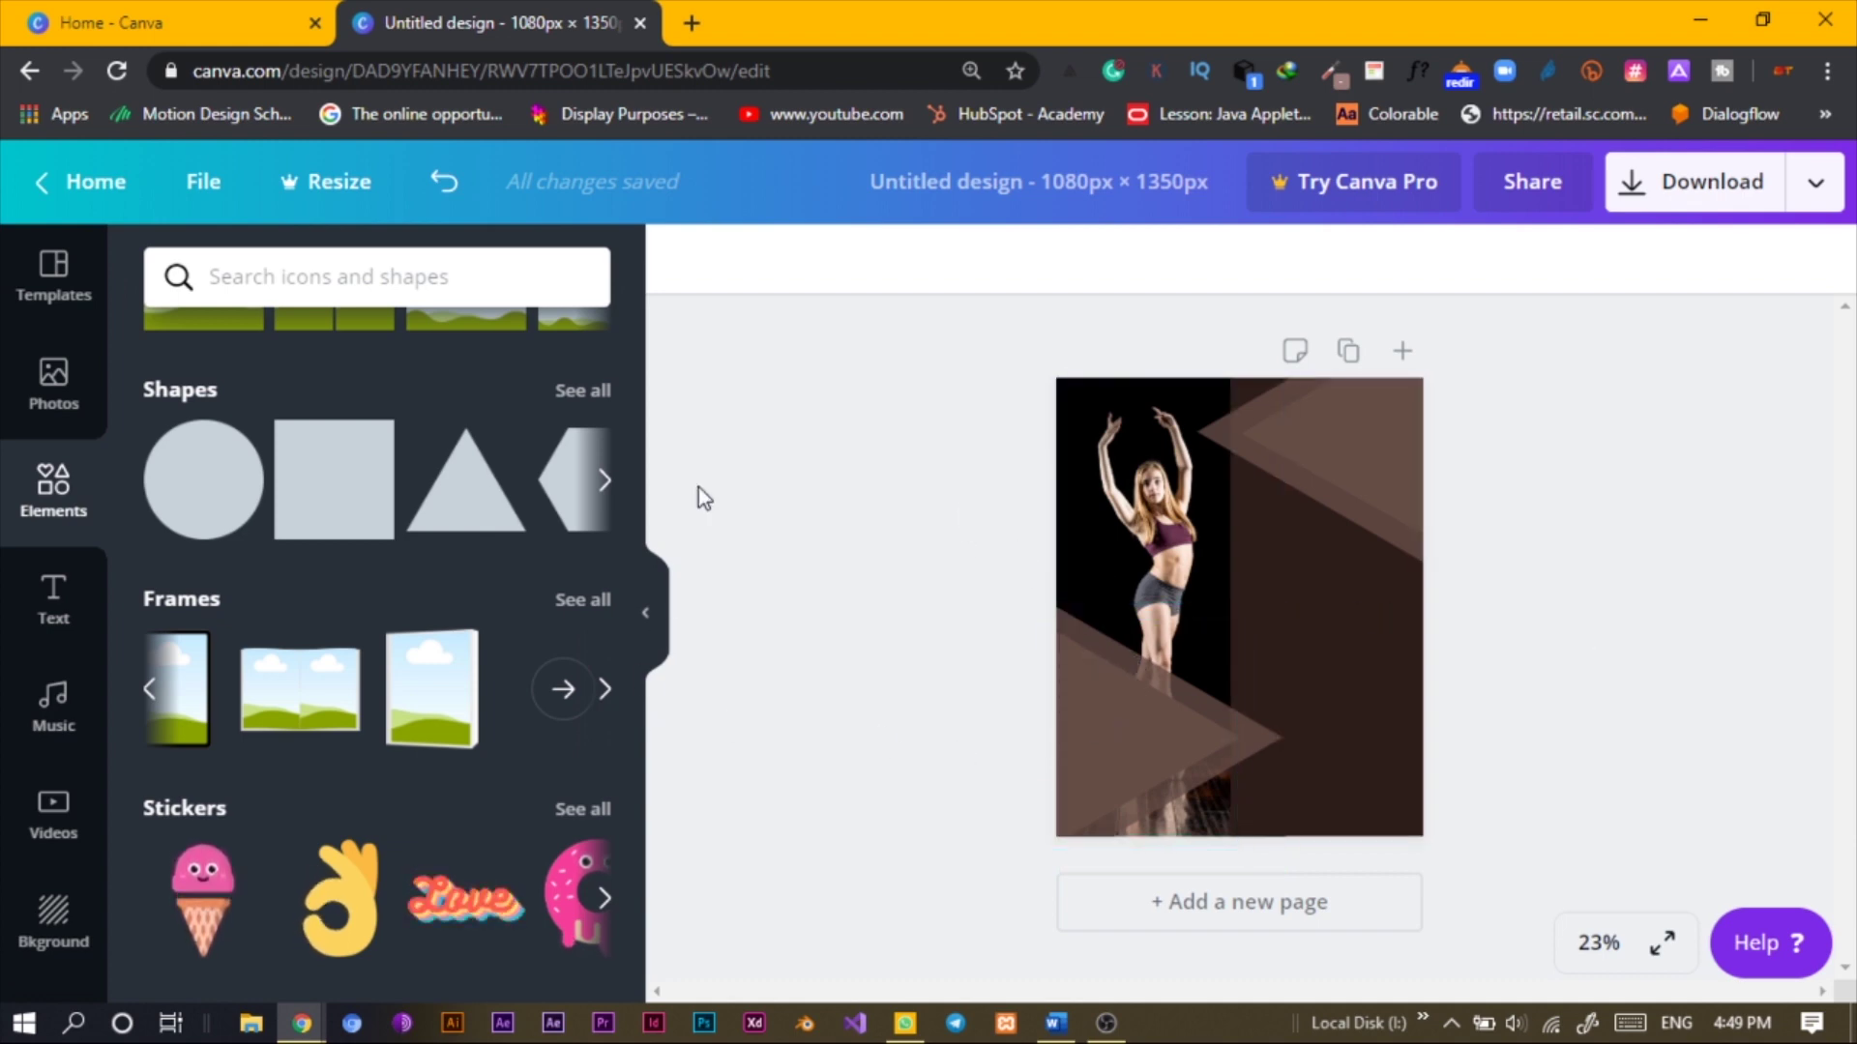
Search the elements for "lines", add the plain straight line and recolour it with the light beige from the photo colours
{"action": "left_click", "coordinate": [411, 279]}
{"action": "type", "text": "lin"}
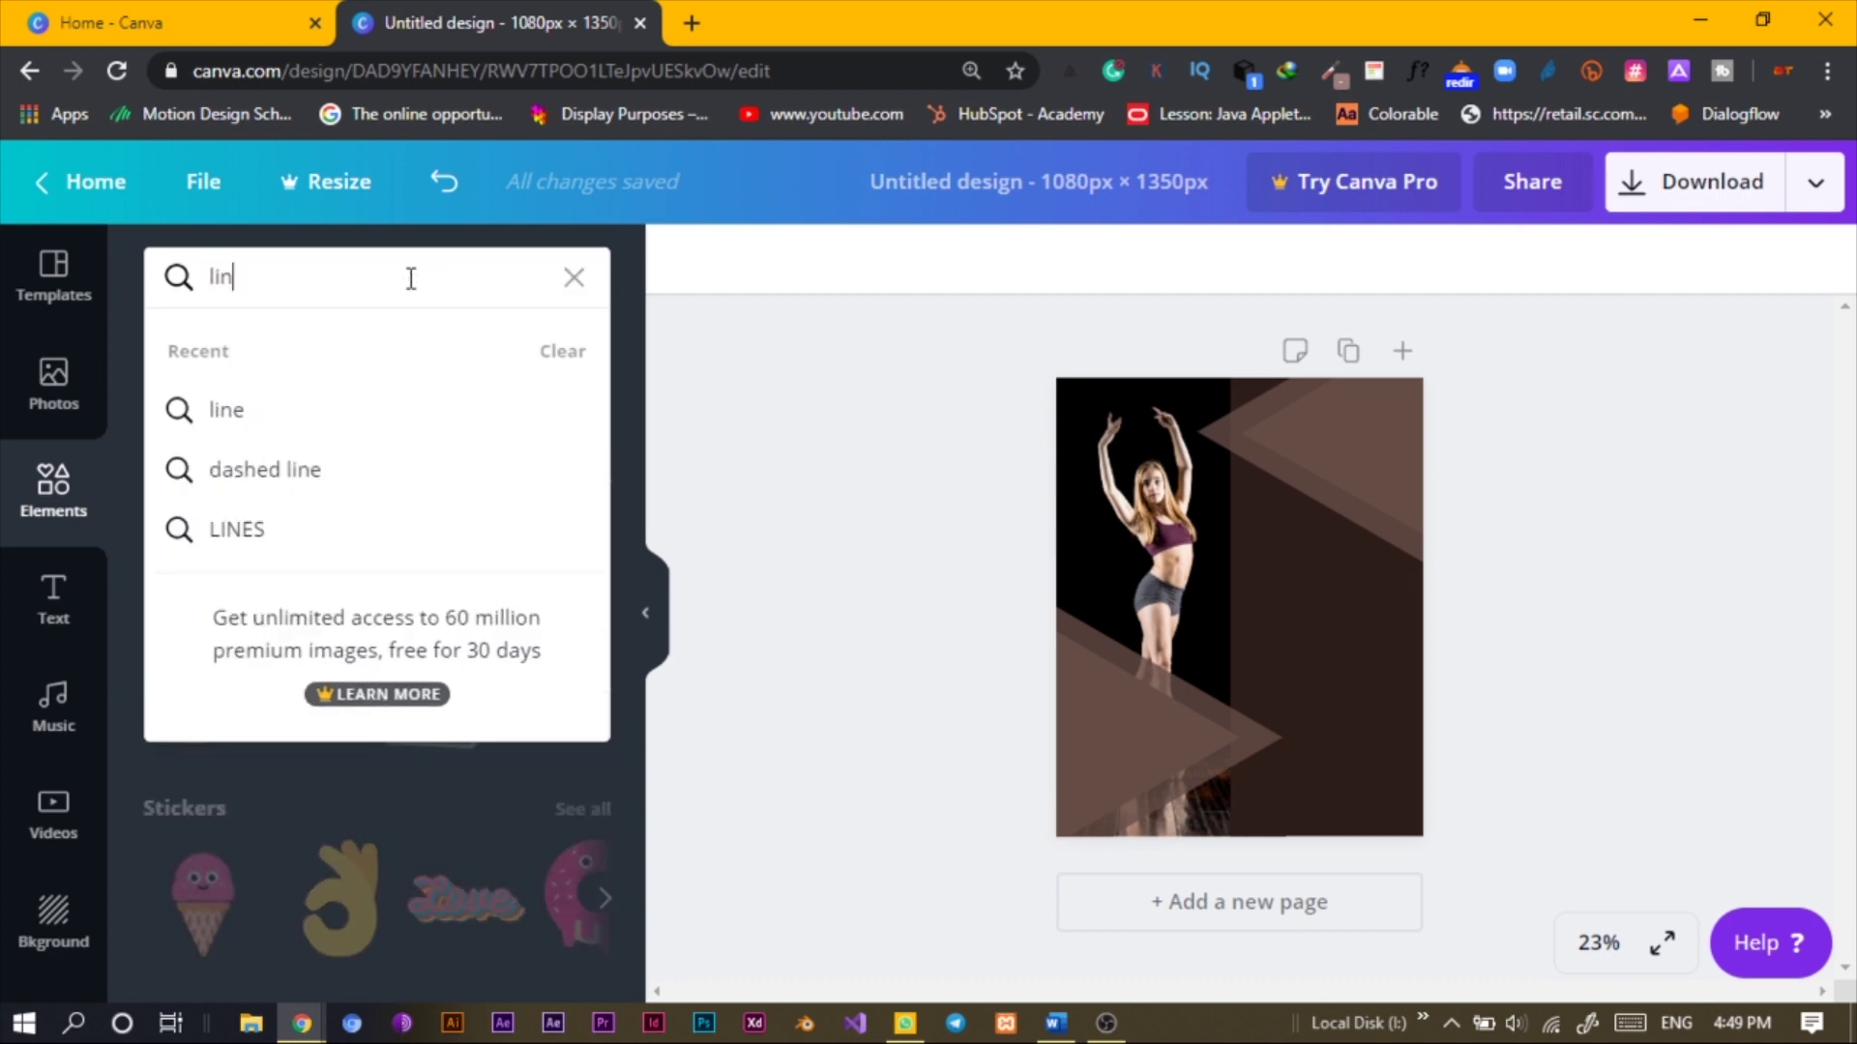
{"action": "type", "text": "es"}
{"action": "key", "text": "Return"}
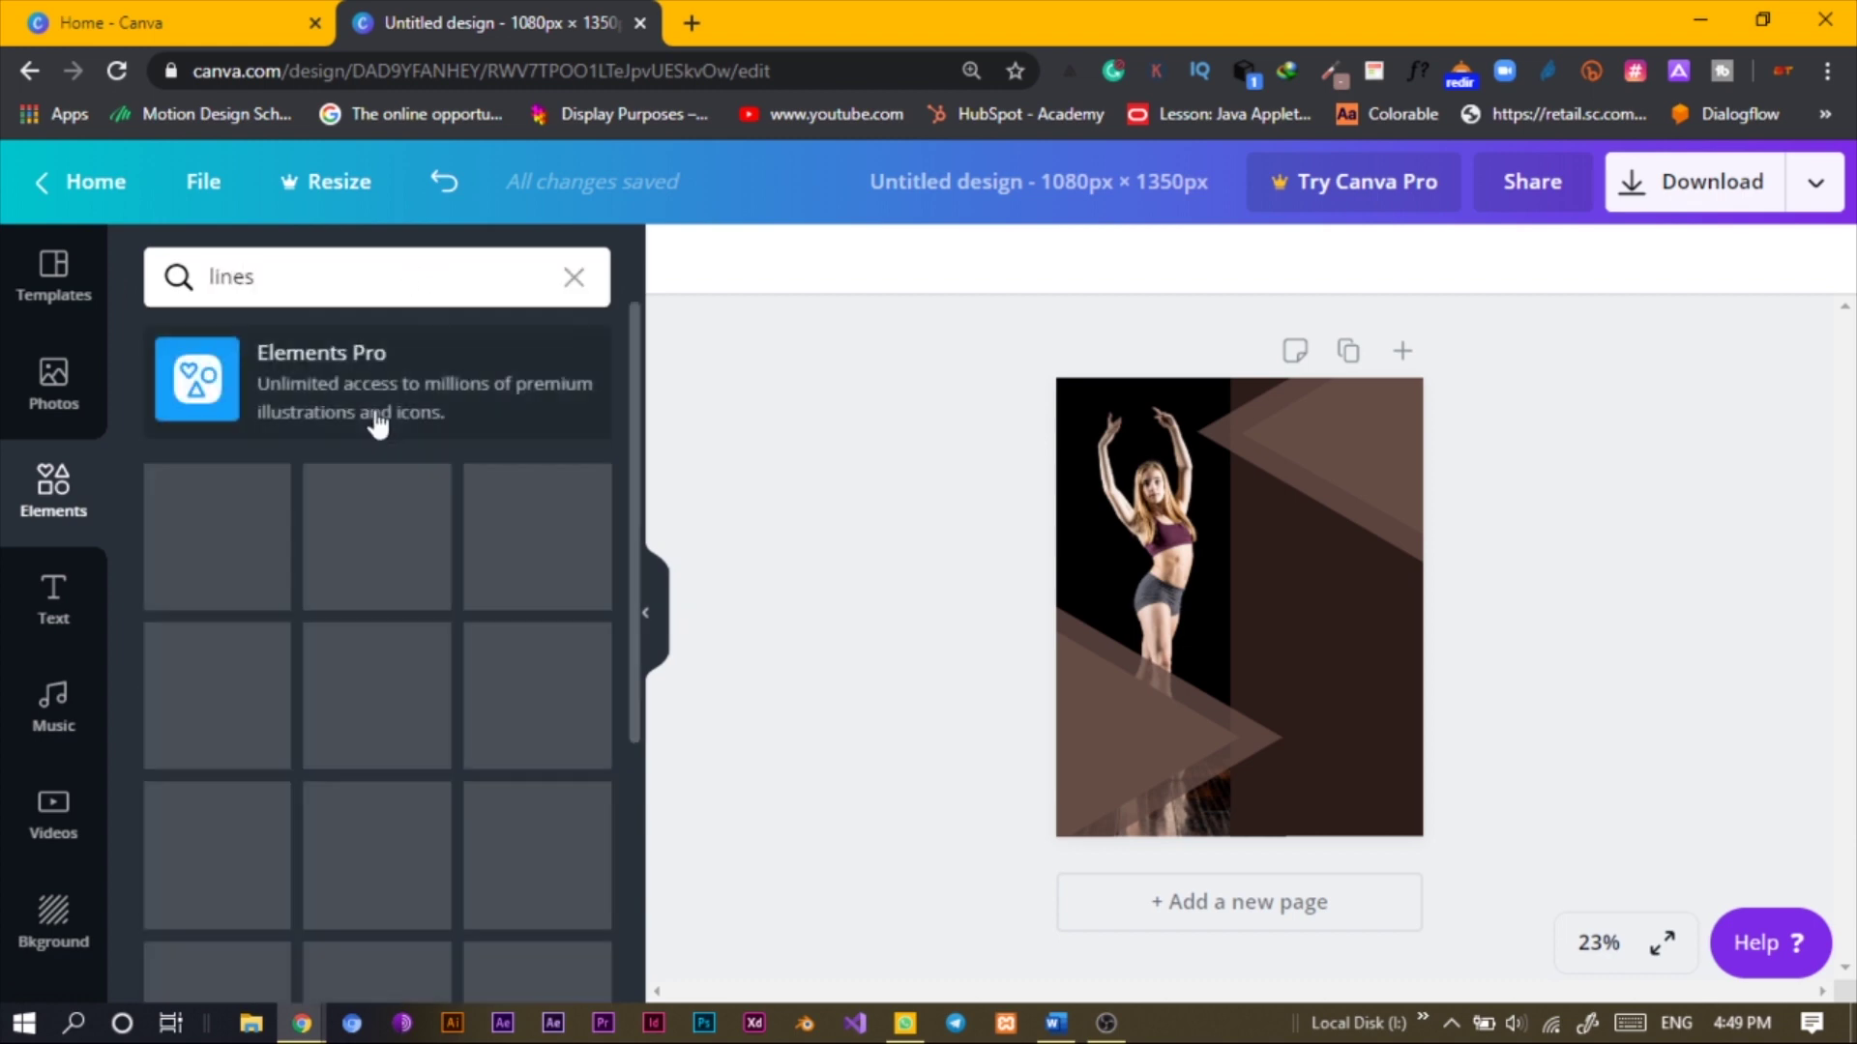
{"action": "left_click", "coordinate": [257, 534]}
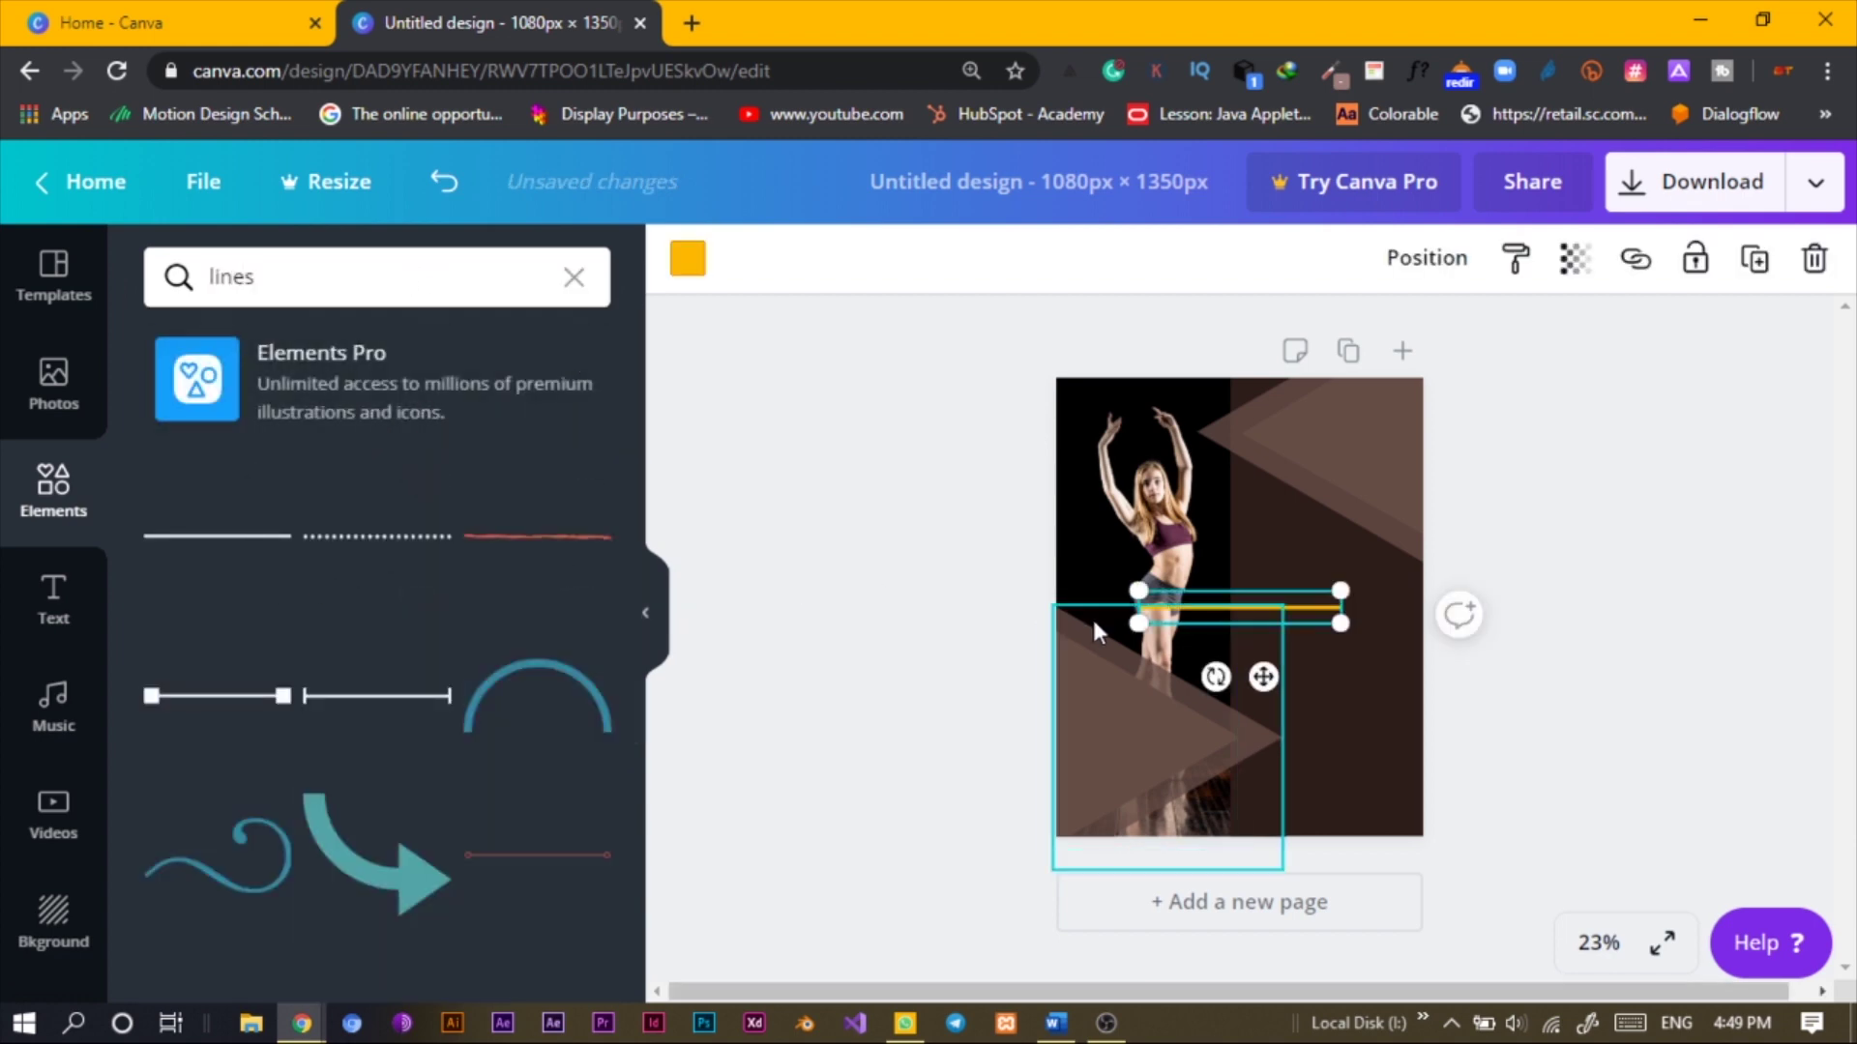
{"action": "left_click", "coordinate": [685, 263]}
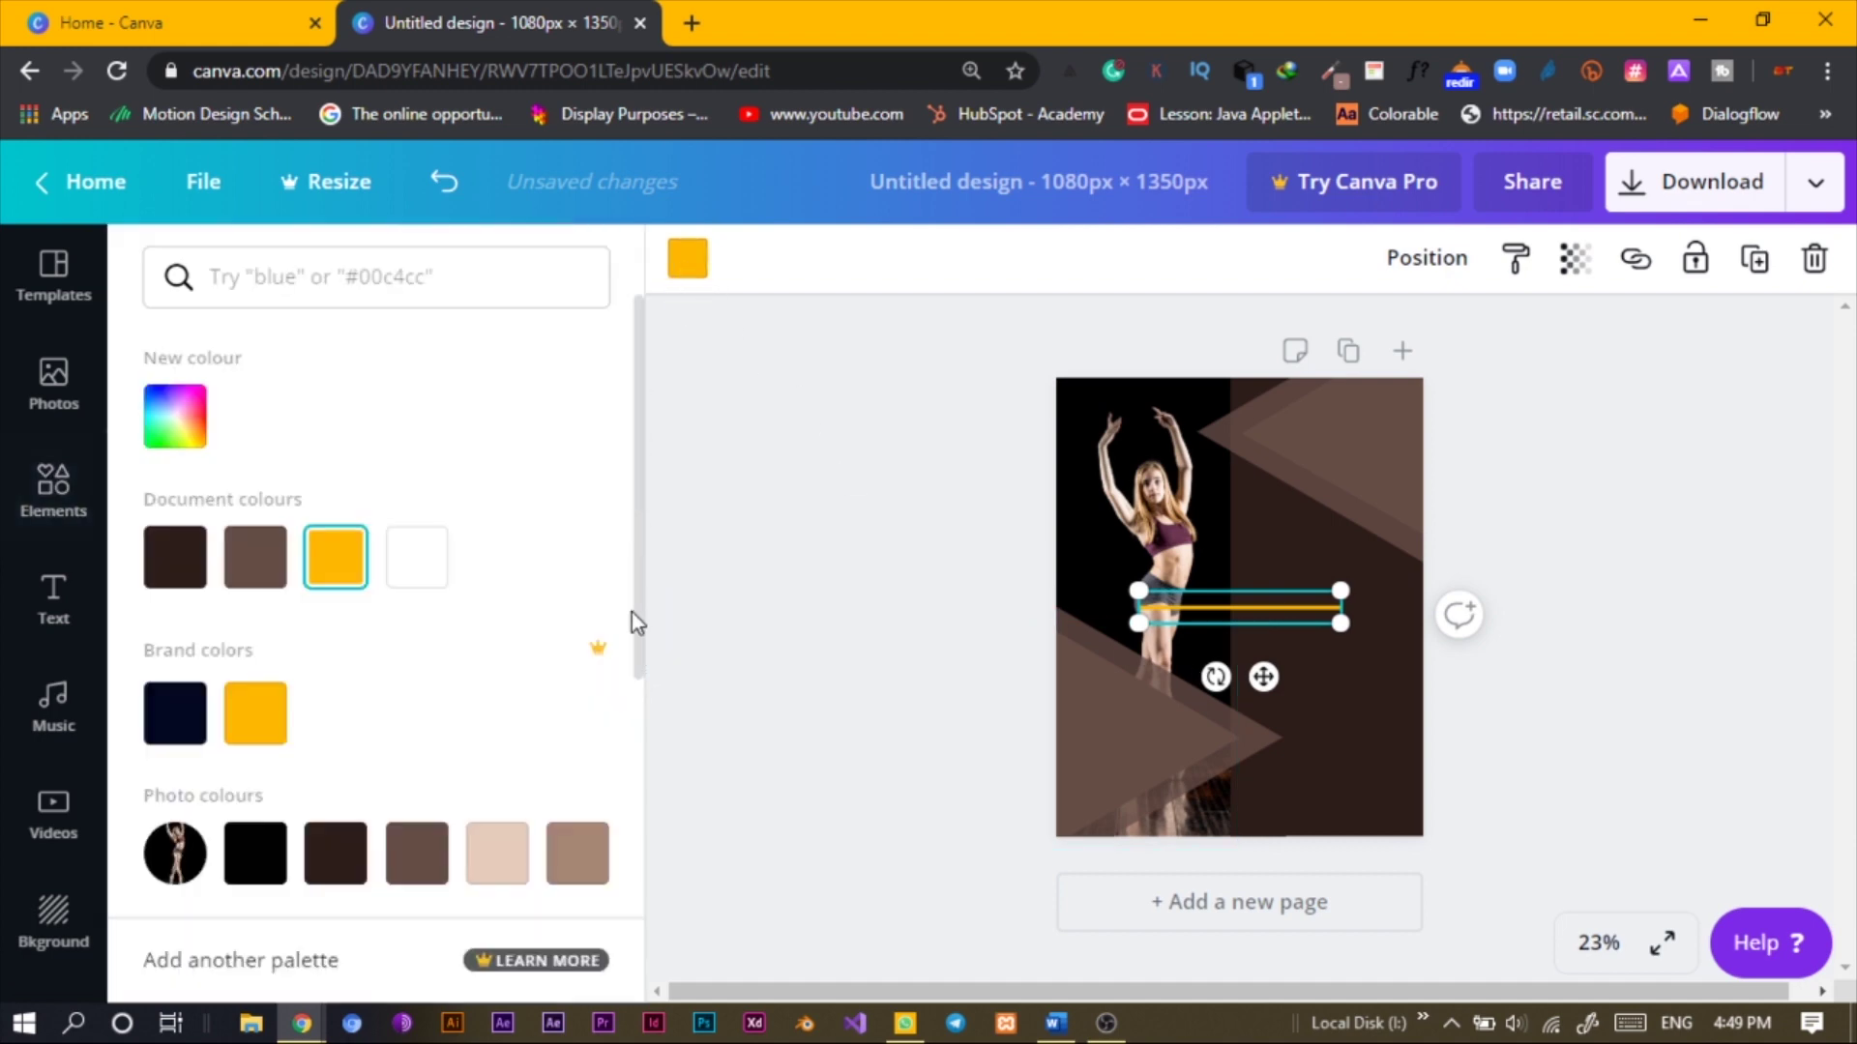
{"action": "left_click", "coordinate": [489, 871]}
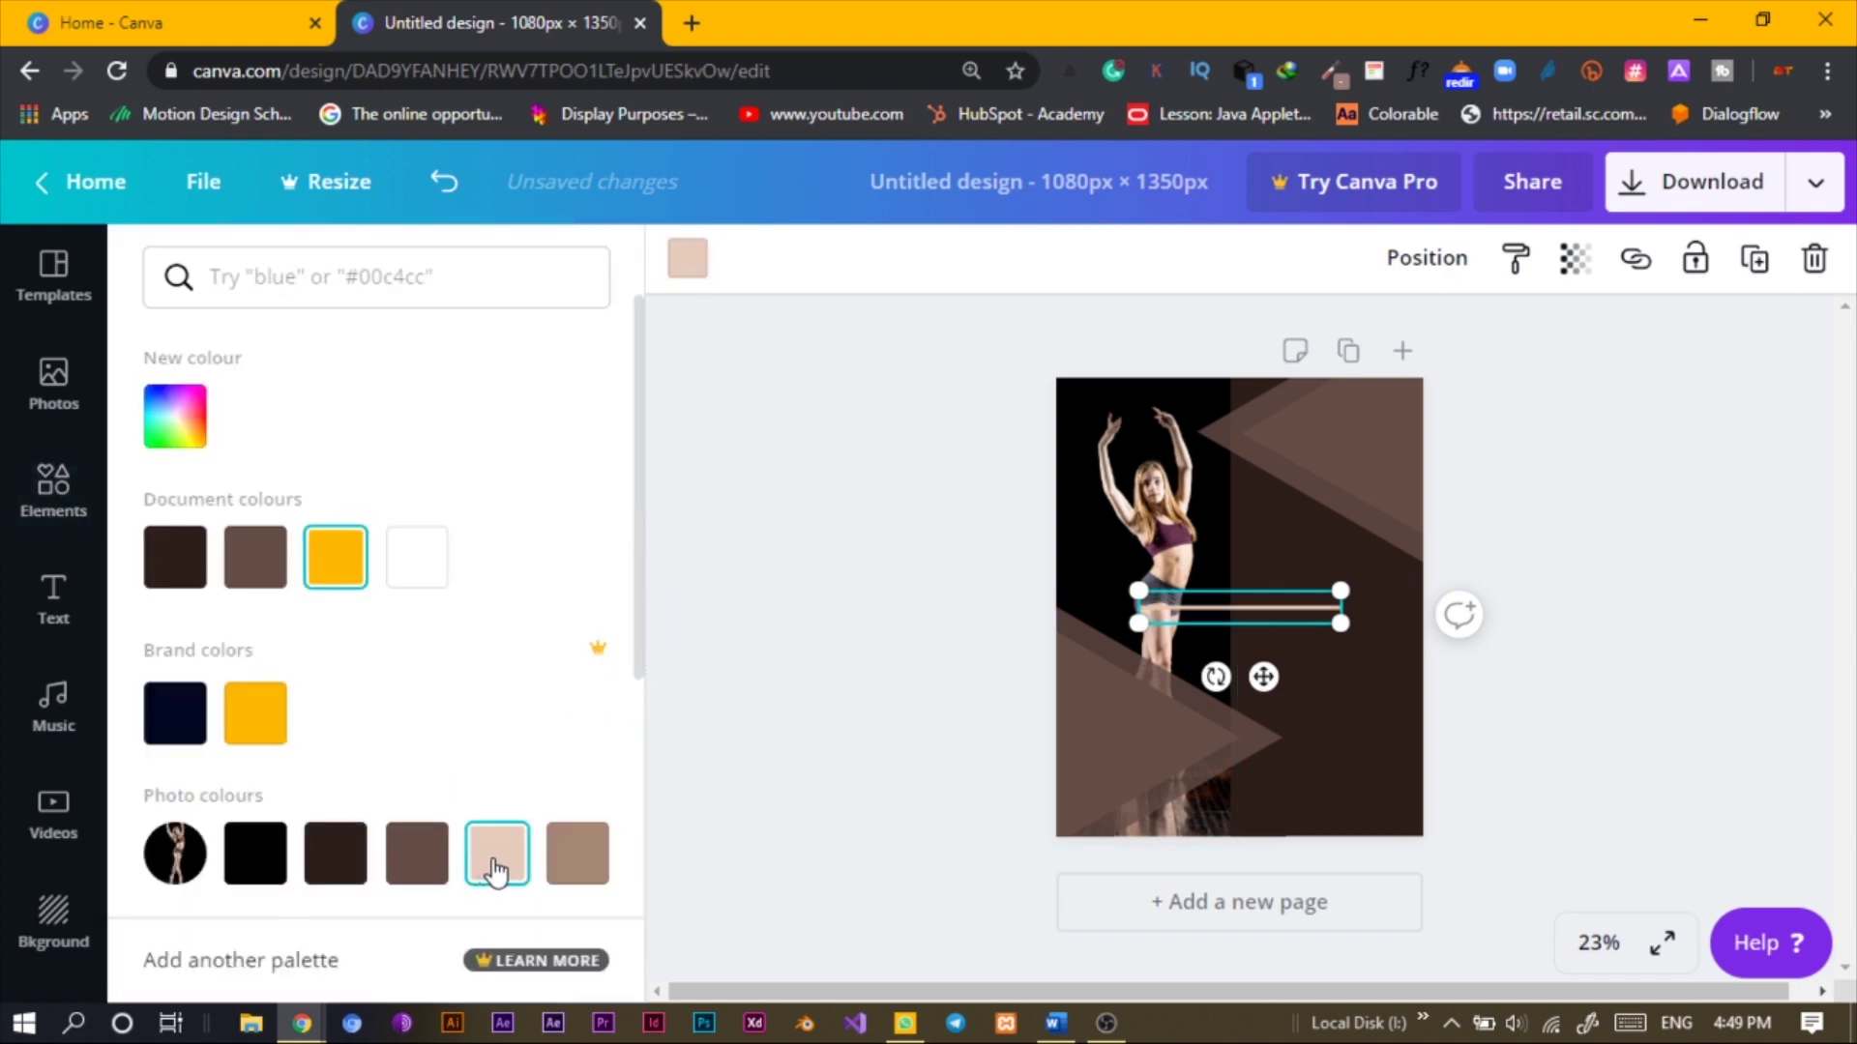
Rotate the line parallel to the lower-left triangle's lower edge, place it just below that edge and adjust its length
{"action": "left_click_drag", "start_coordinate": [1215, 677], "coordinate": [1267, 774]}
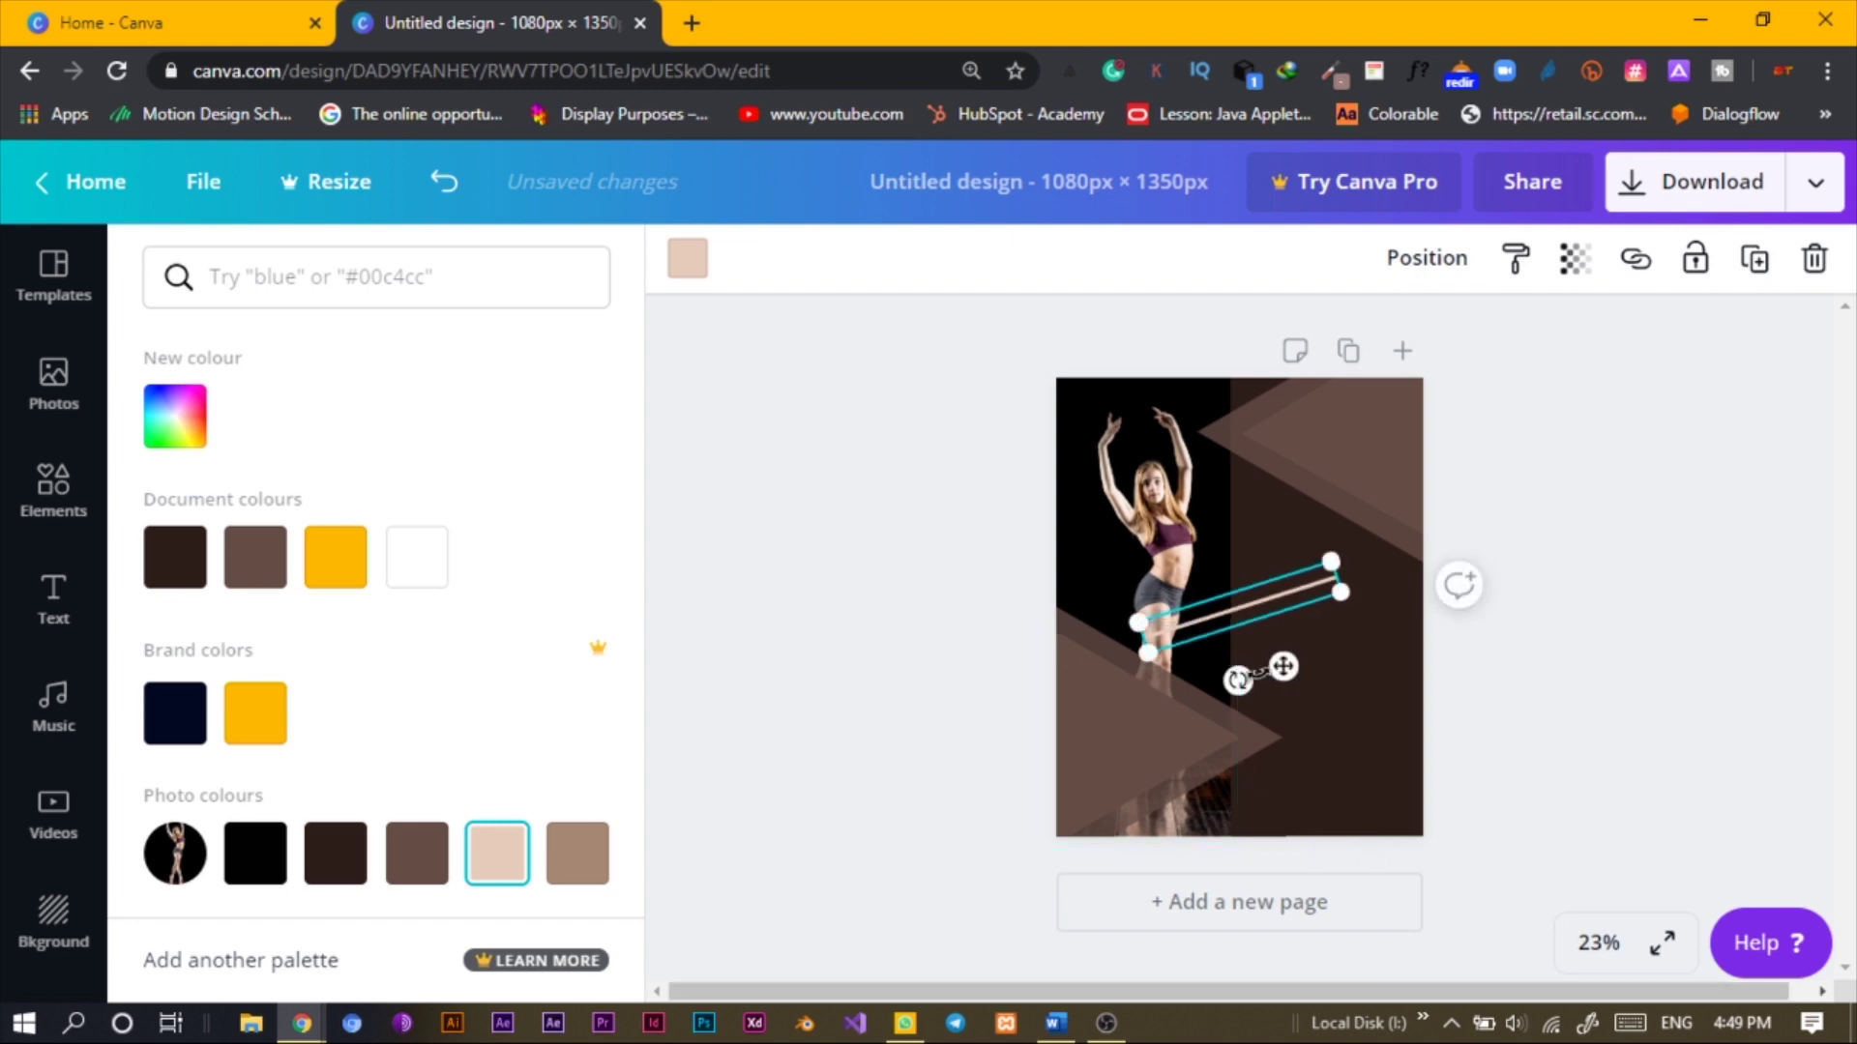
{"action": "left_click_drag", "start_coordinate": [1283, 666], "coordinate": [1236, 897]}
{"action": "left_click_drag", "start_coordinate": [1114, 865], "coordinate": [1088, 884]}
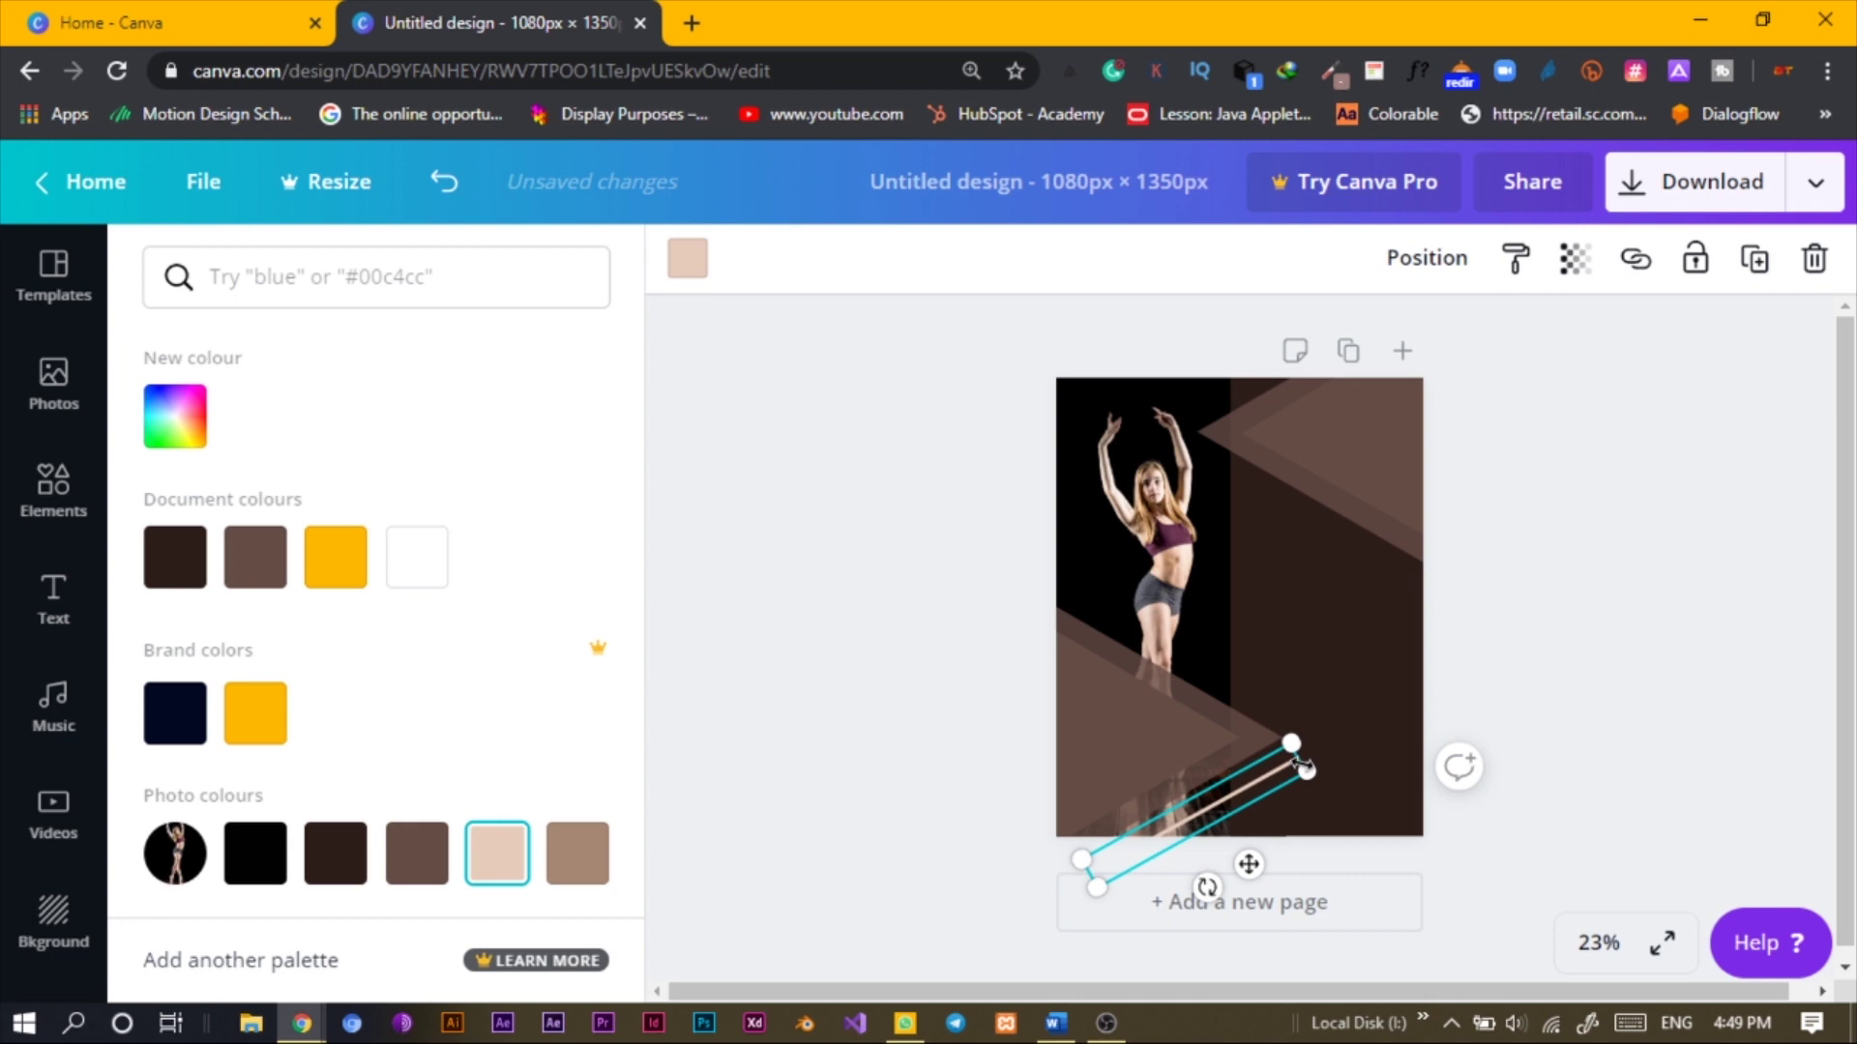
{"action": "mouse_move", "coordinate": [1303, 752]}
{"action": "left_mouse_down"}
{"action": "mouse_move", "coordinate": [1323, 741]}
{"action": "mouse_move", "coordinate": [1296, 756]}
{"action": "left_mouse_up"}
Duplicate the diagonal line three times to stack four parallel lines at the page's lower edge, shortening the copies
{"action": "key", "text": "ctrl+d"}
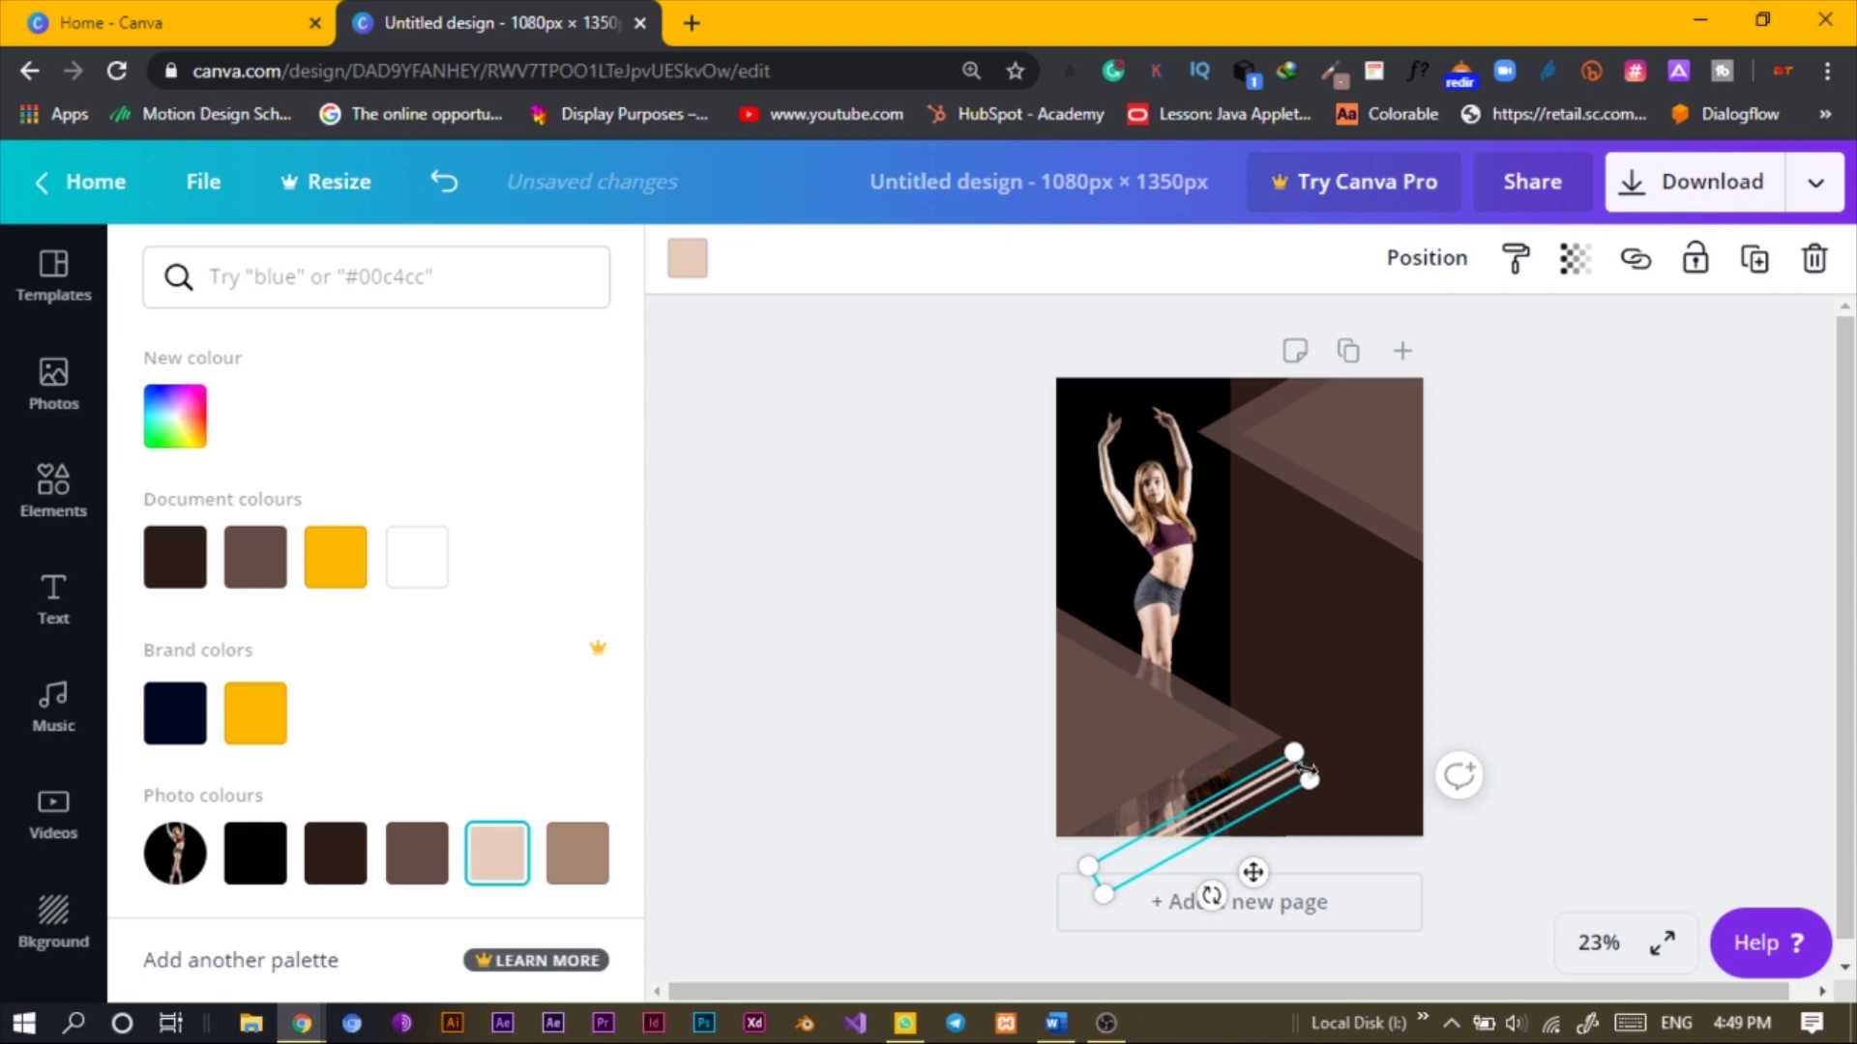
{"action": "mouse_move", "coordinate": [1306, 760]}
{"action": "left_mouse_down"}
{"action": "mouse_move", "coordinate": [1266, 779]}
{"action": "mouse_move", "coordinate": [1293, 791]}
{"action": "left_mouse_up"}
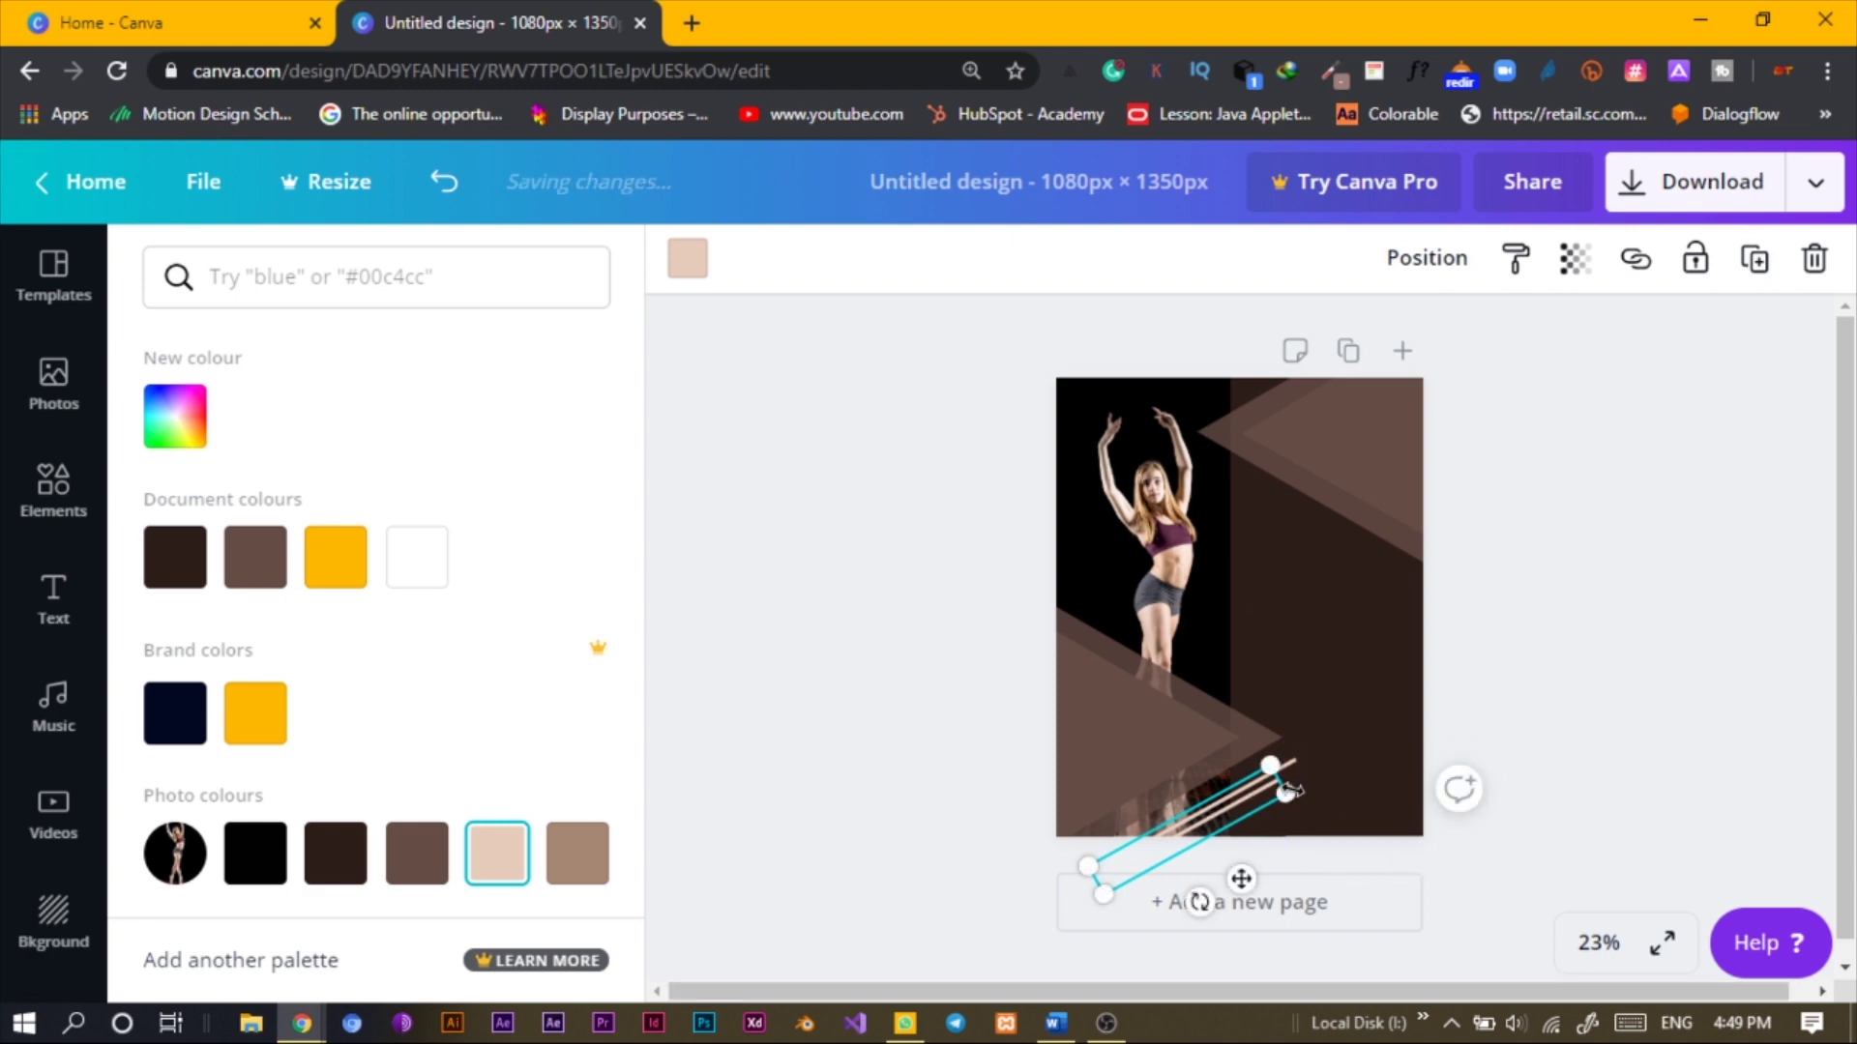
{"action": "key", "text": "shift+Right"}
{"action": "key", "text": "shift+Right"}
{"action": "key", "text": "shift+Right"}
{"action": "key", "text": "shift+Down"}
{"action": "key", "text": "shift+Down"}
{"action": "key", "text": "shift+Down"}
{"action": "left_click_drag", "start_coordinate": [1292, 796], "coordinate": [1278, 802]}
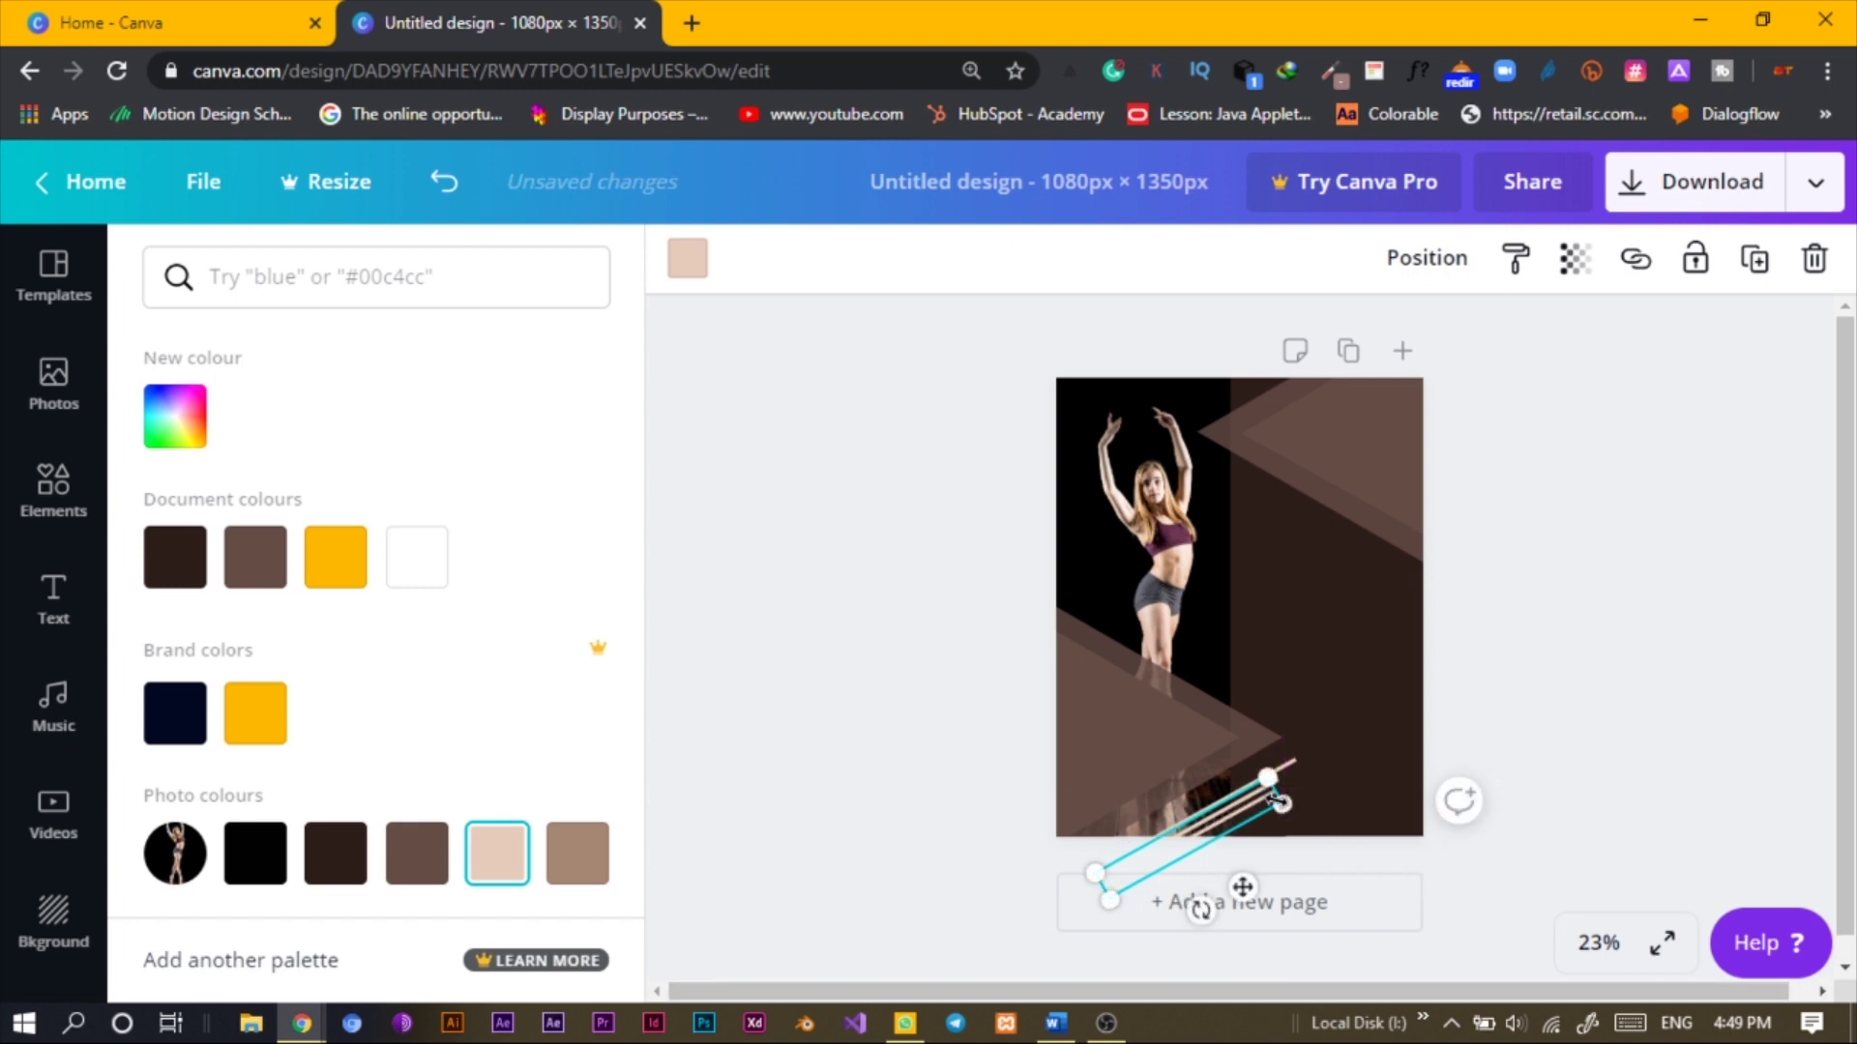
{"action": "key", "text": "shift+Right"}
{"action": "key", "text": "shift+Right"}
{"action": "key", "text": "shift+Down"}
{"action": "key", "text": "shift+Down"}
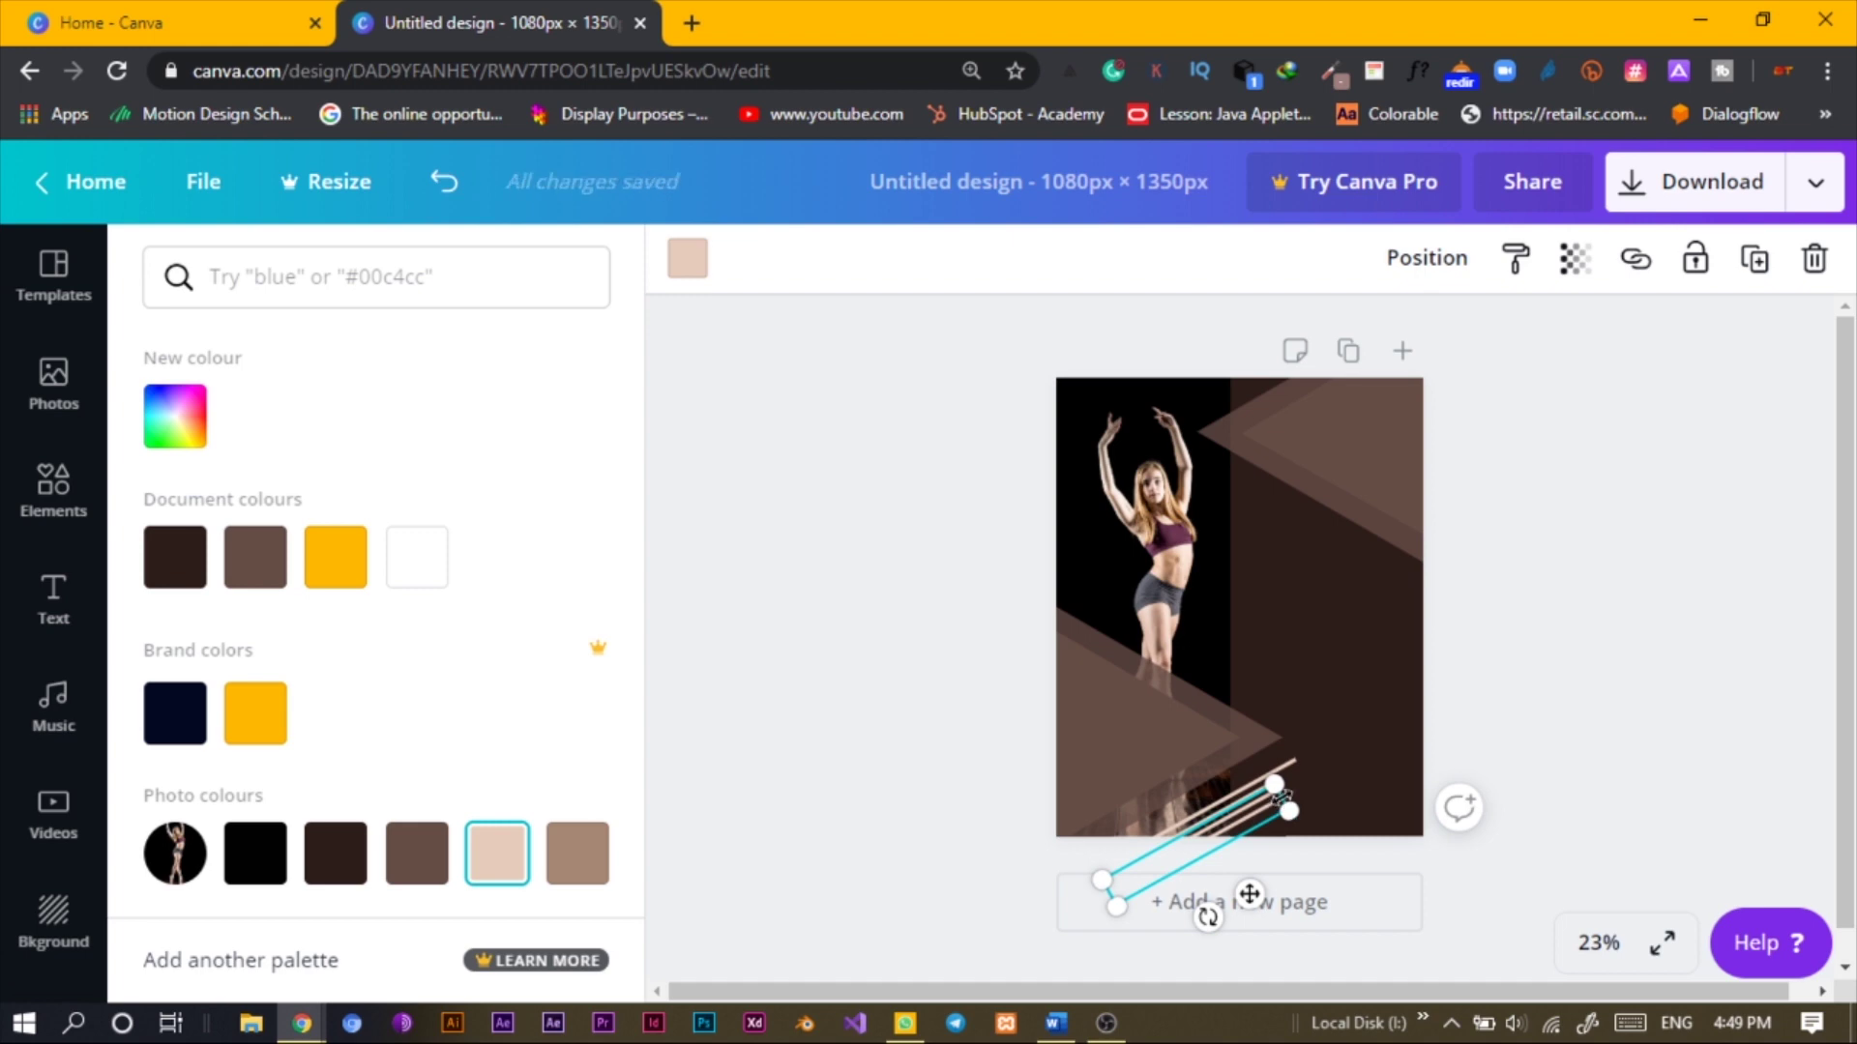
{"action": "mouse_move", "coordinate": [1278, 799]}
{"action": "left_mouse_down"}
{"action": "mouse_move", "coordinate": [1260, 816]}
{"action": "mouse_move", "coordinate": [1283, 814]}
{"action": "left_mouse_up"}
{"action": "left_click", "coordinate": [931, 766]}
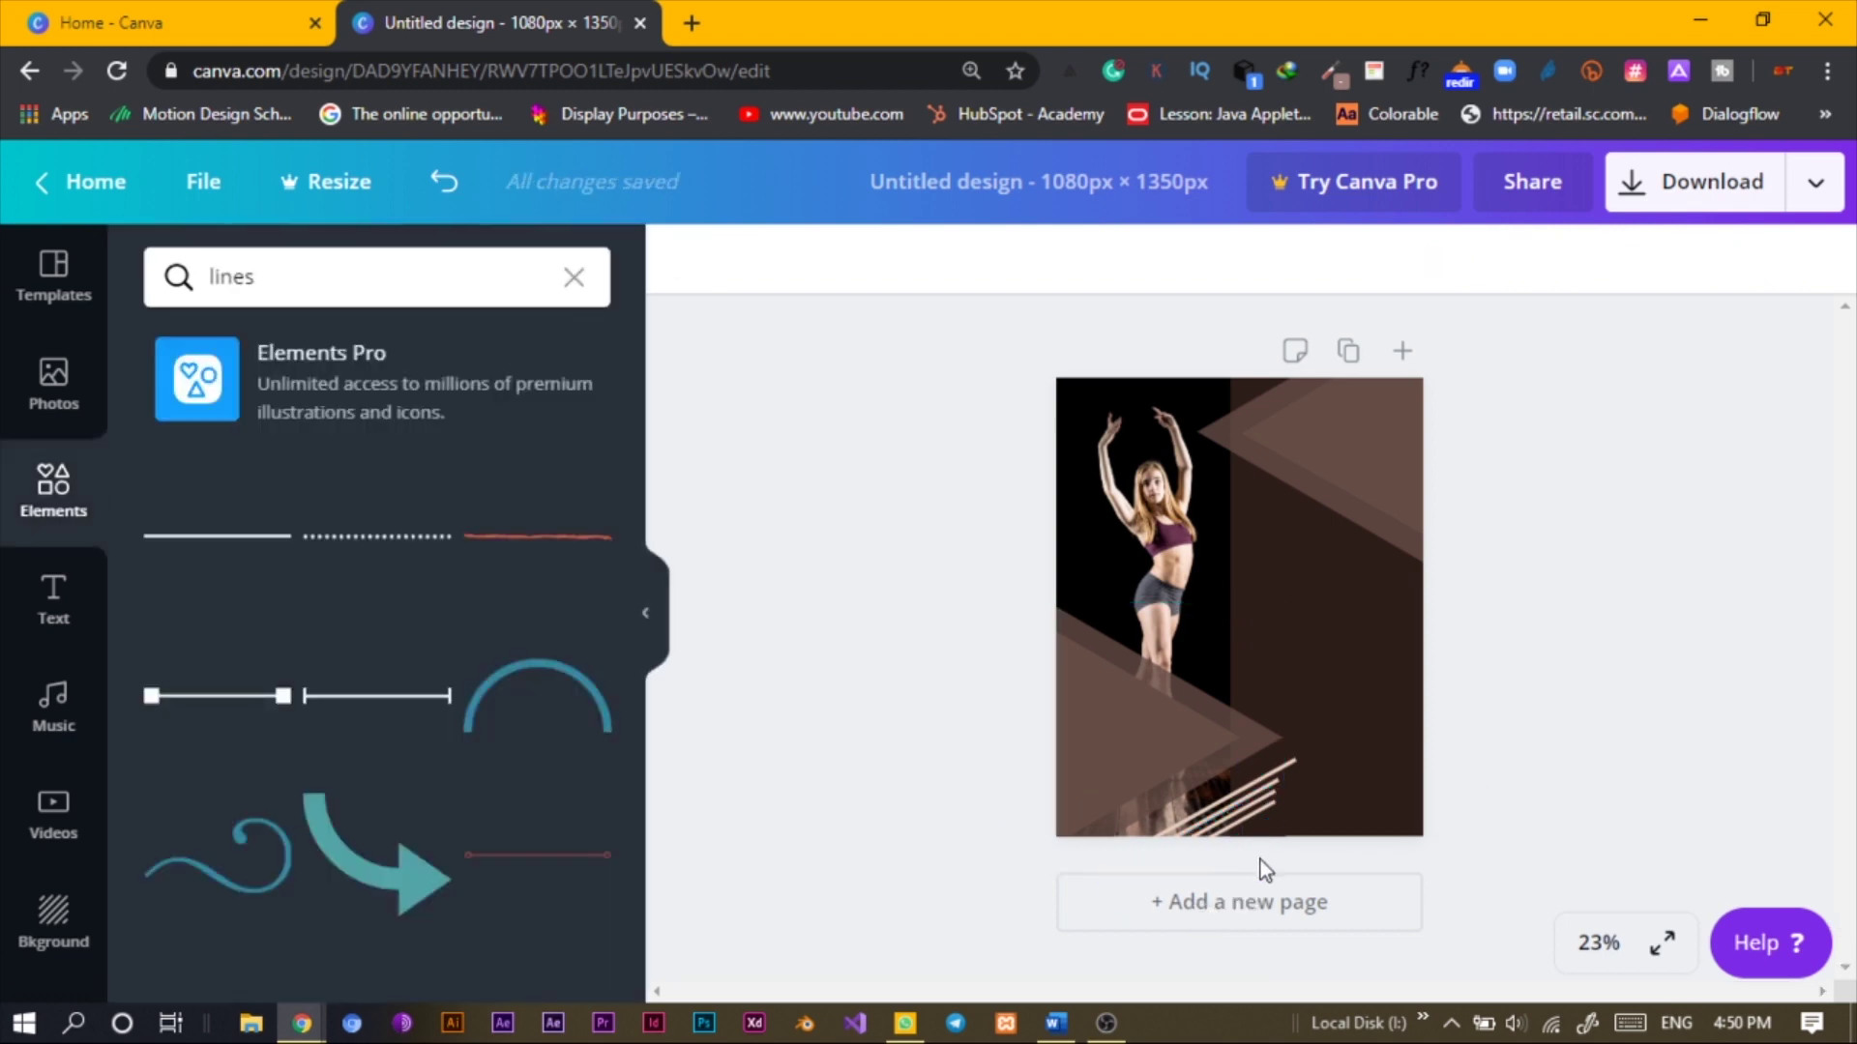
Lock the dark brown panel and the dancer photo, undoing the accidental move of the lower-left triangle
{"action": "left_click", "coordinate": [1343, 725]}
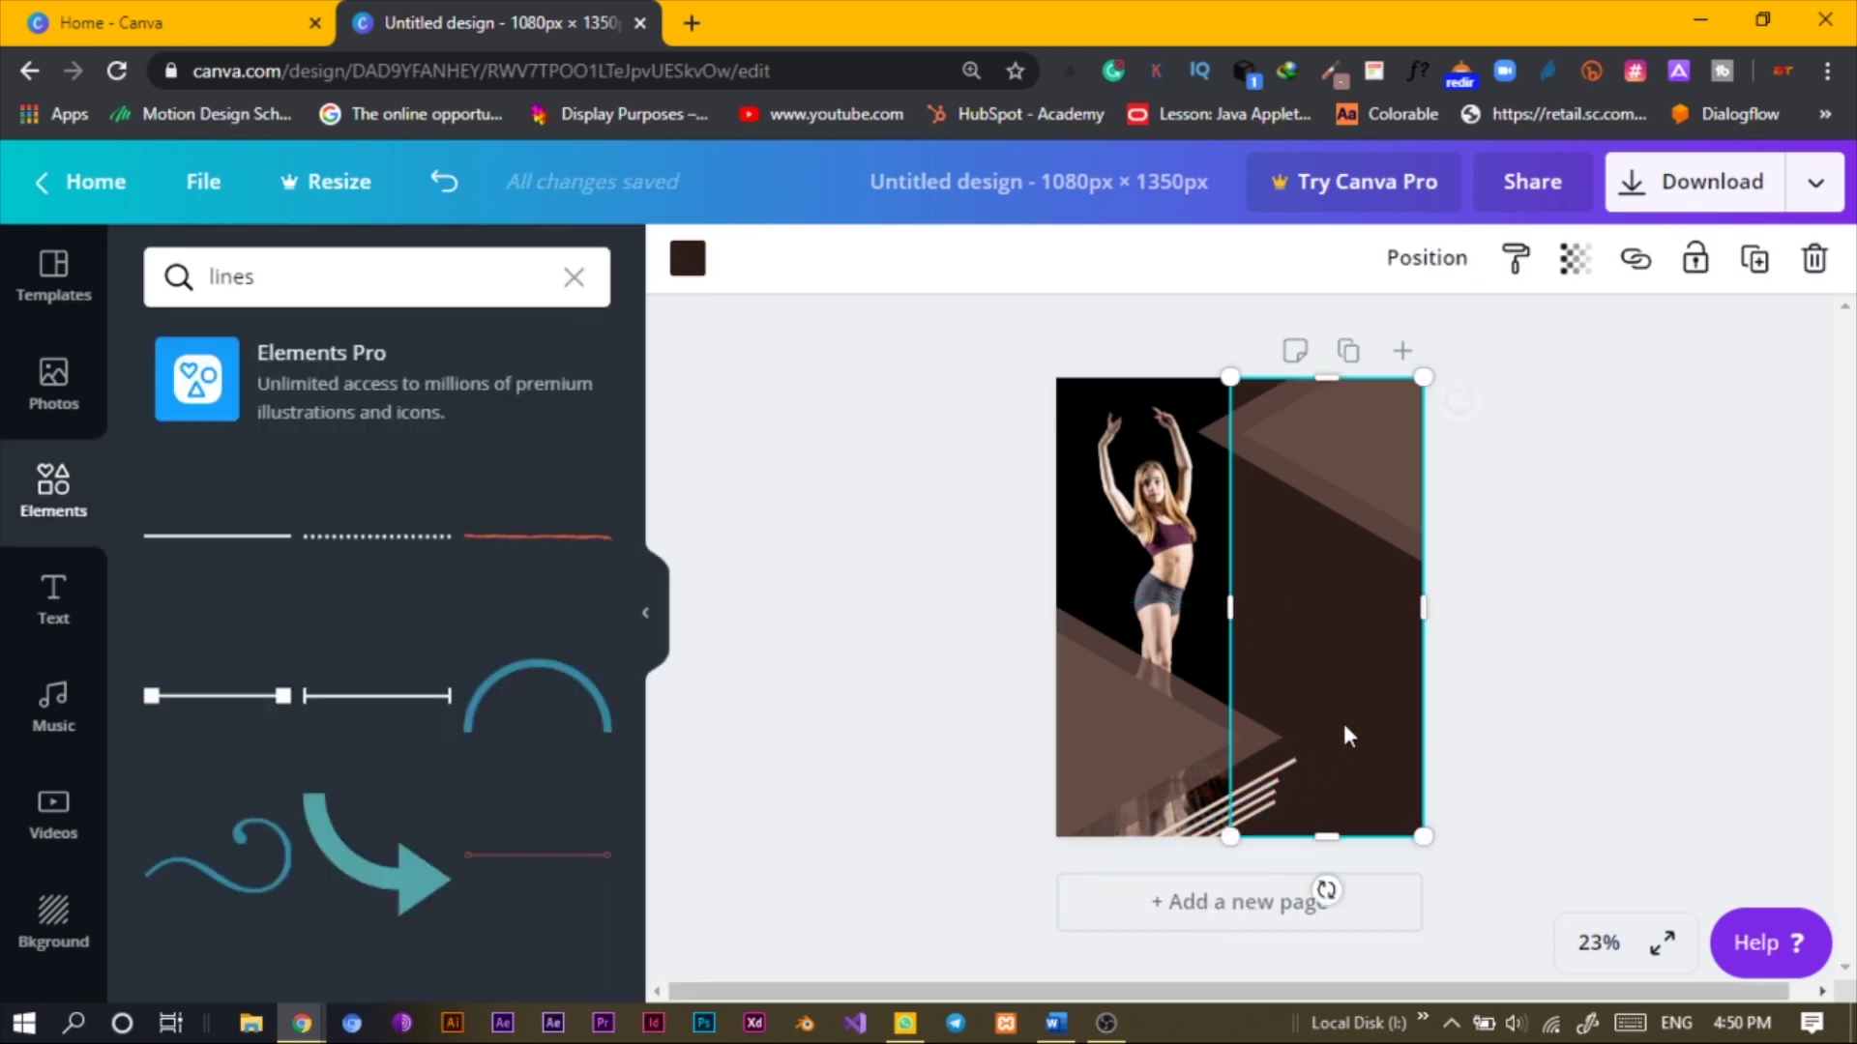
{"action": "left_click", "coordinate": [1694, 258]}
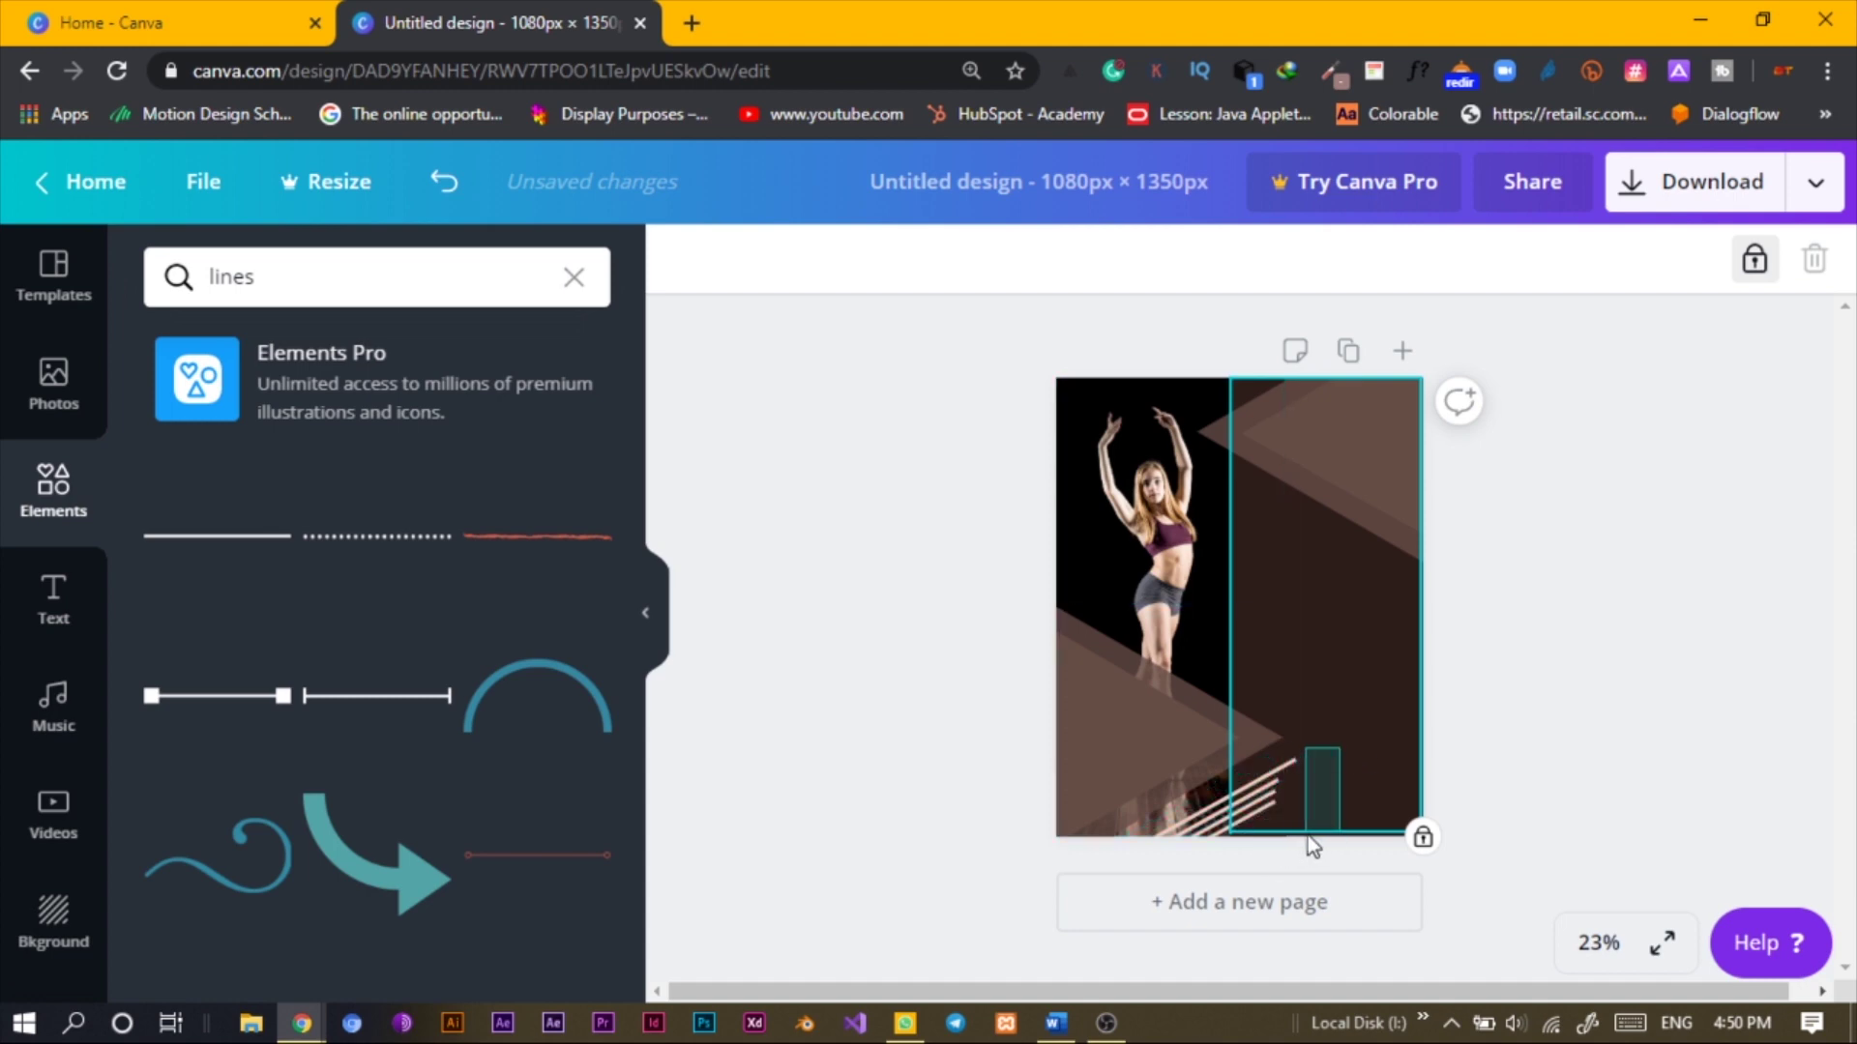
{"action": "left_click", "coordinate": [1263, 814]}
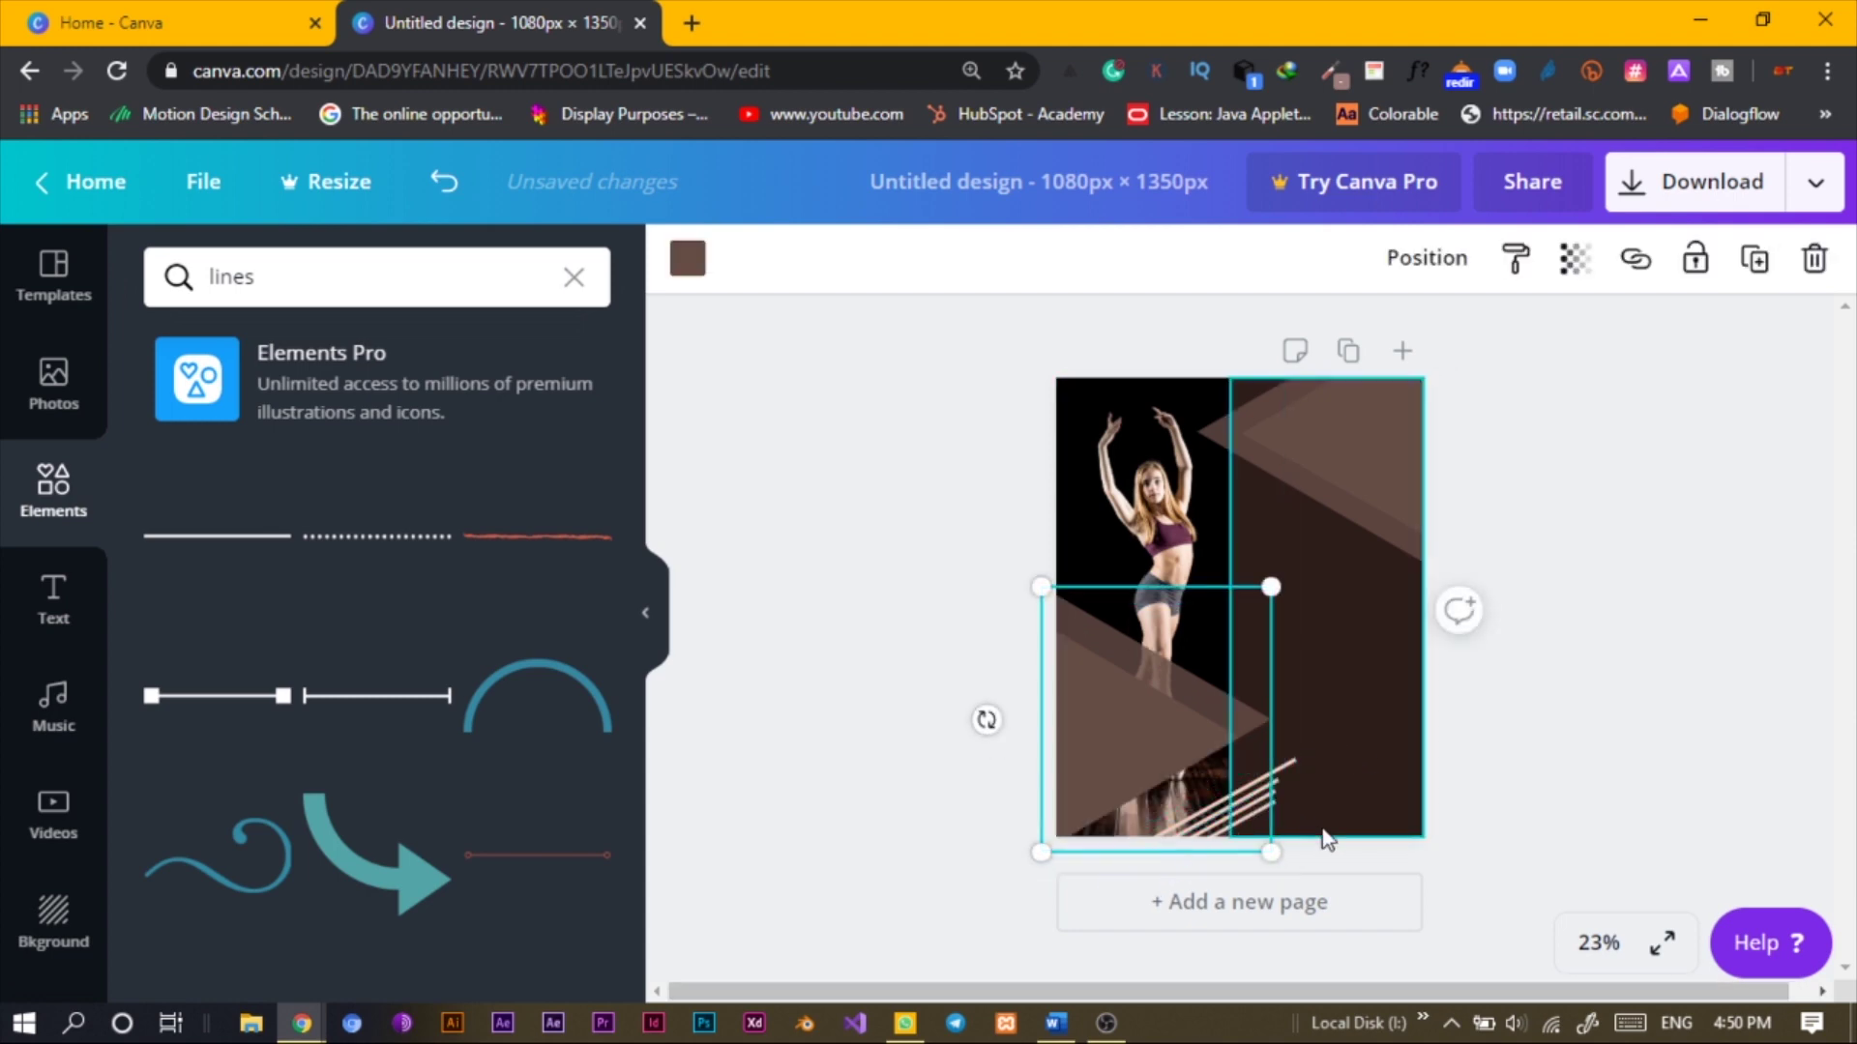
{"action": "key", "text": "ctrl+z"}
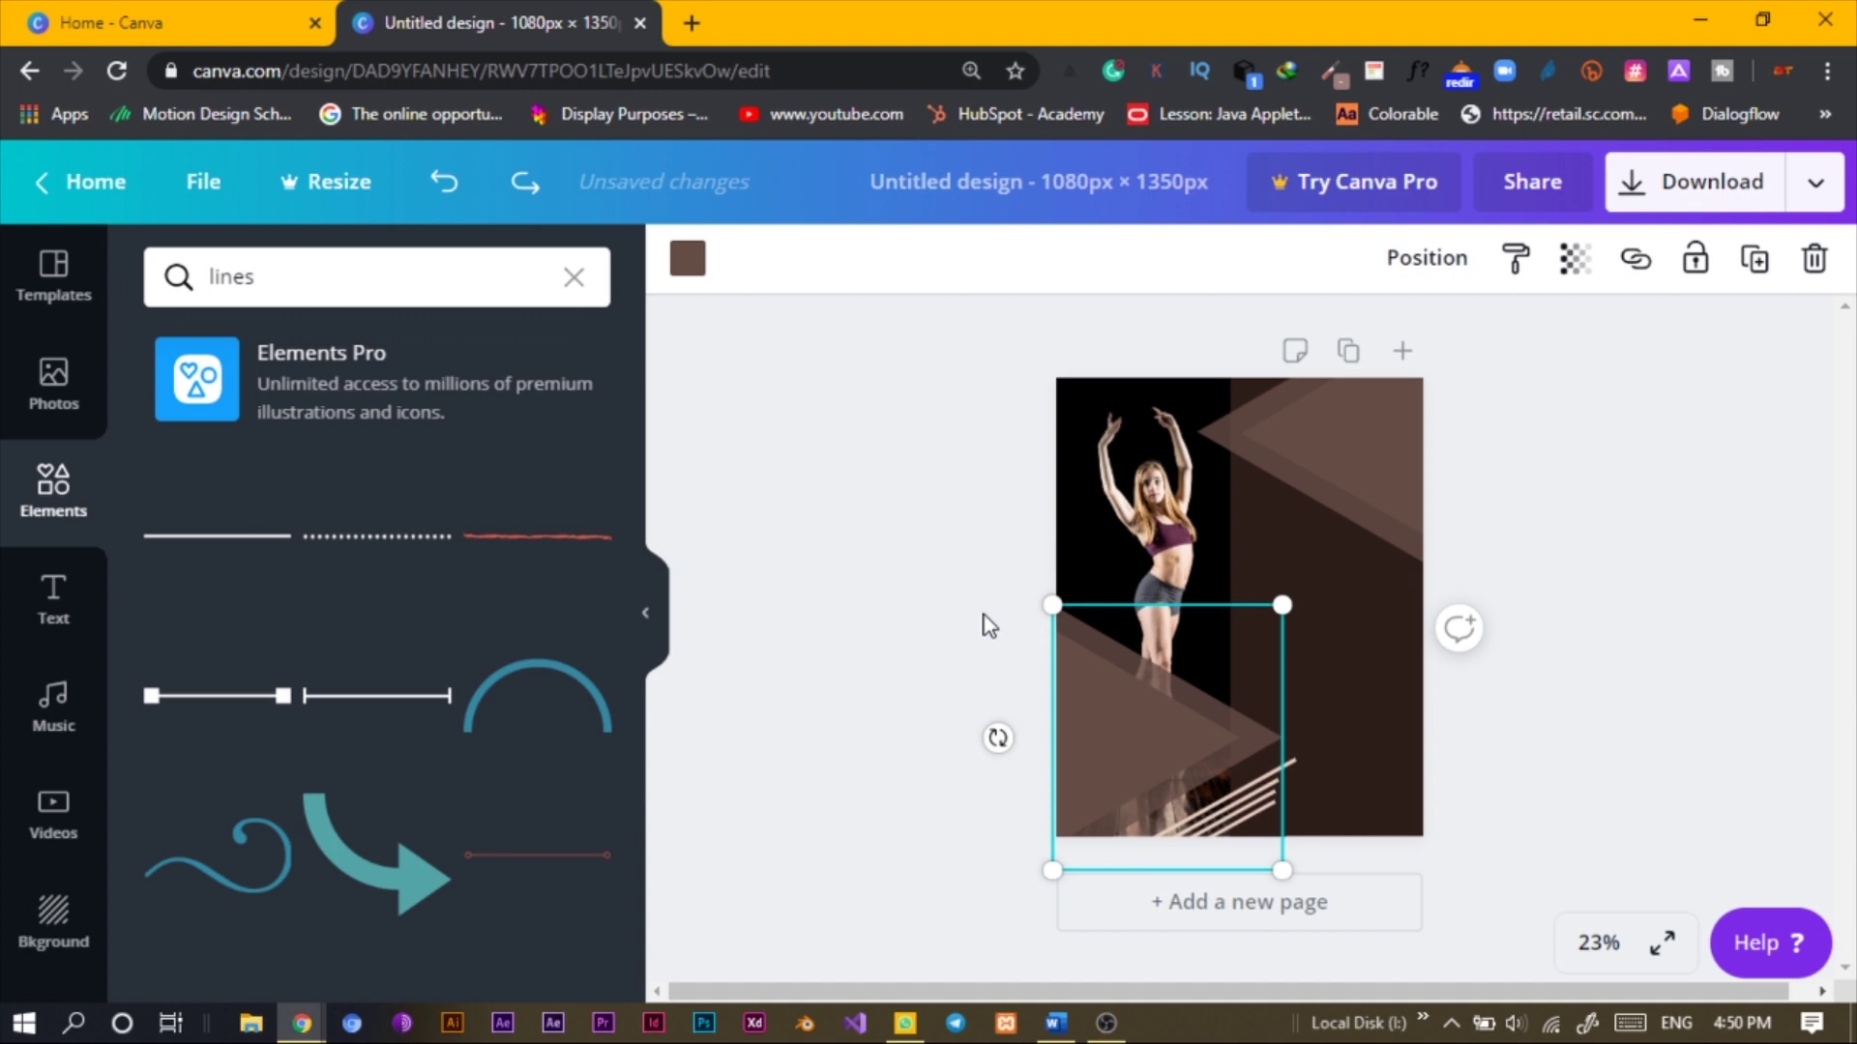
{"action": "left_click", "coordinate": [1093, 406]}
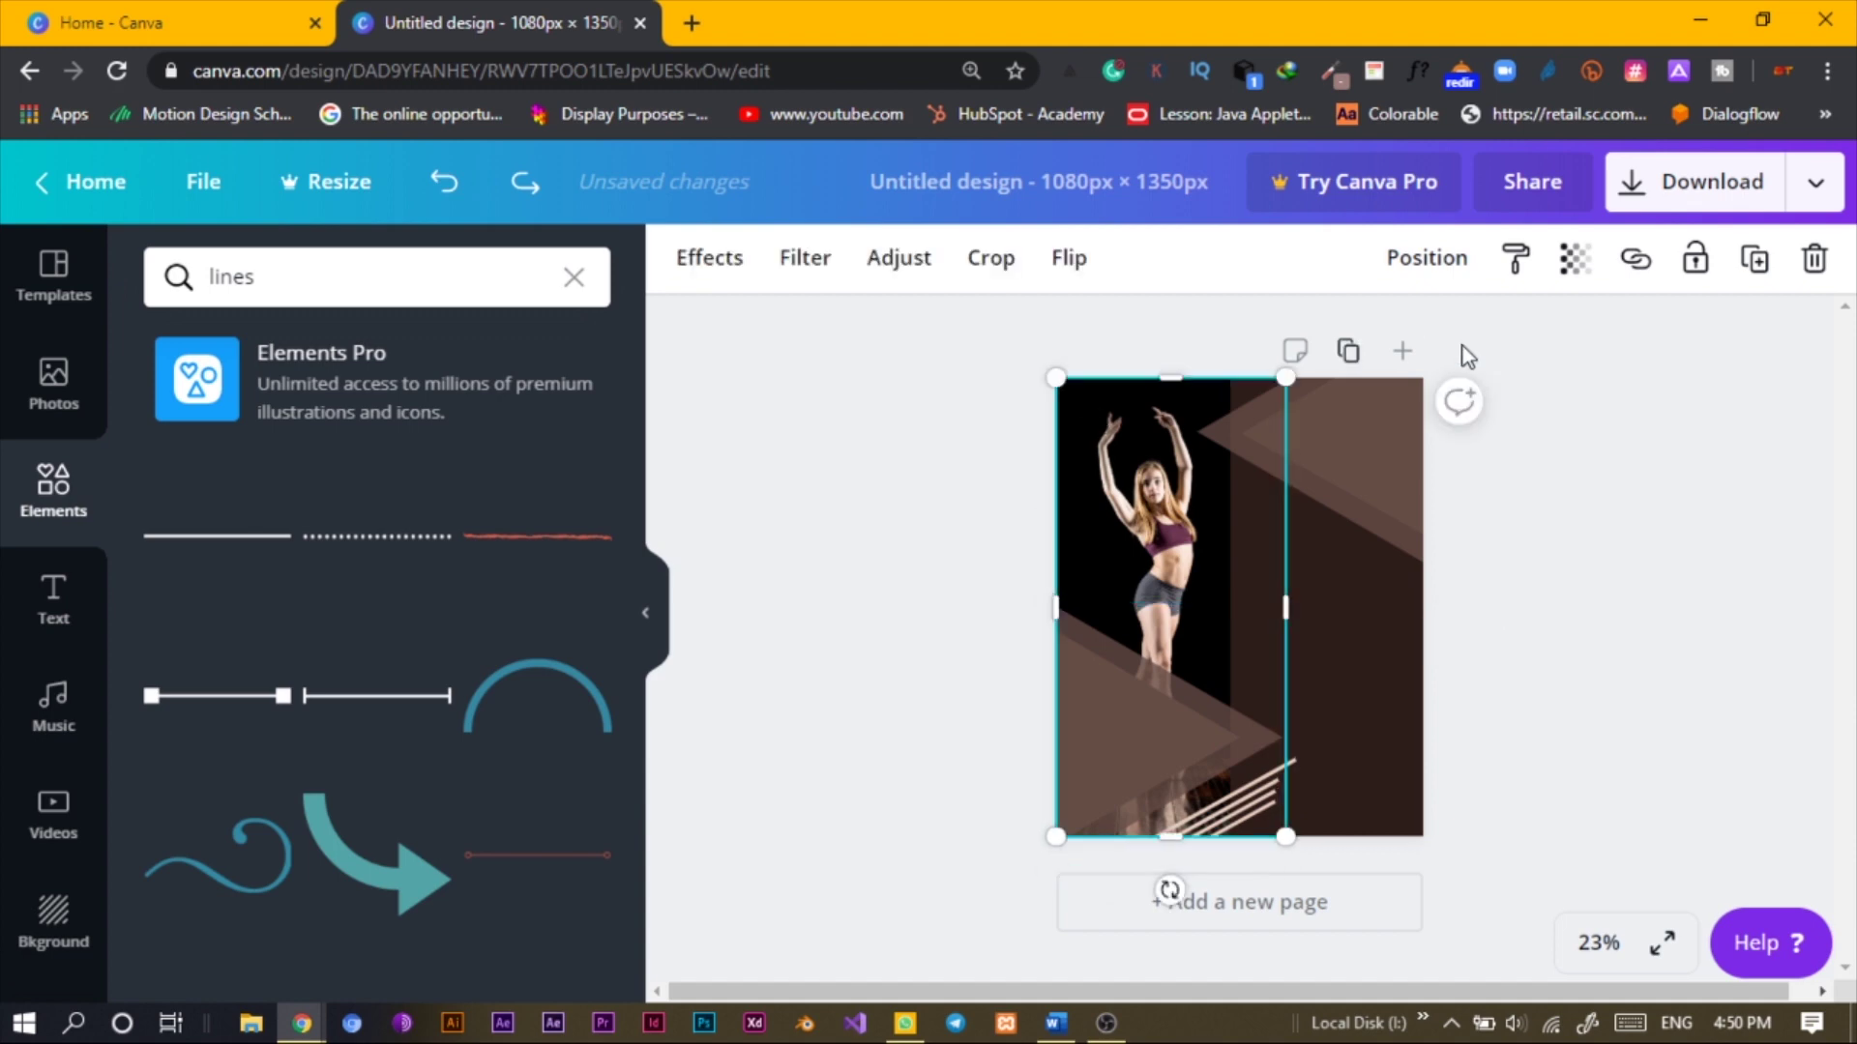
{"action": "left_click", "coordinate": [1690, 271]}
Group the two lower-left triangles and lock the group
{"action": "left_click_drag", "start_coordinate": [883, 587], "coordinate": [1278, 593]}
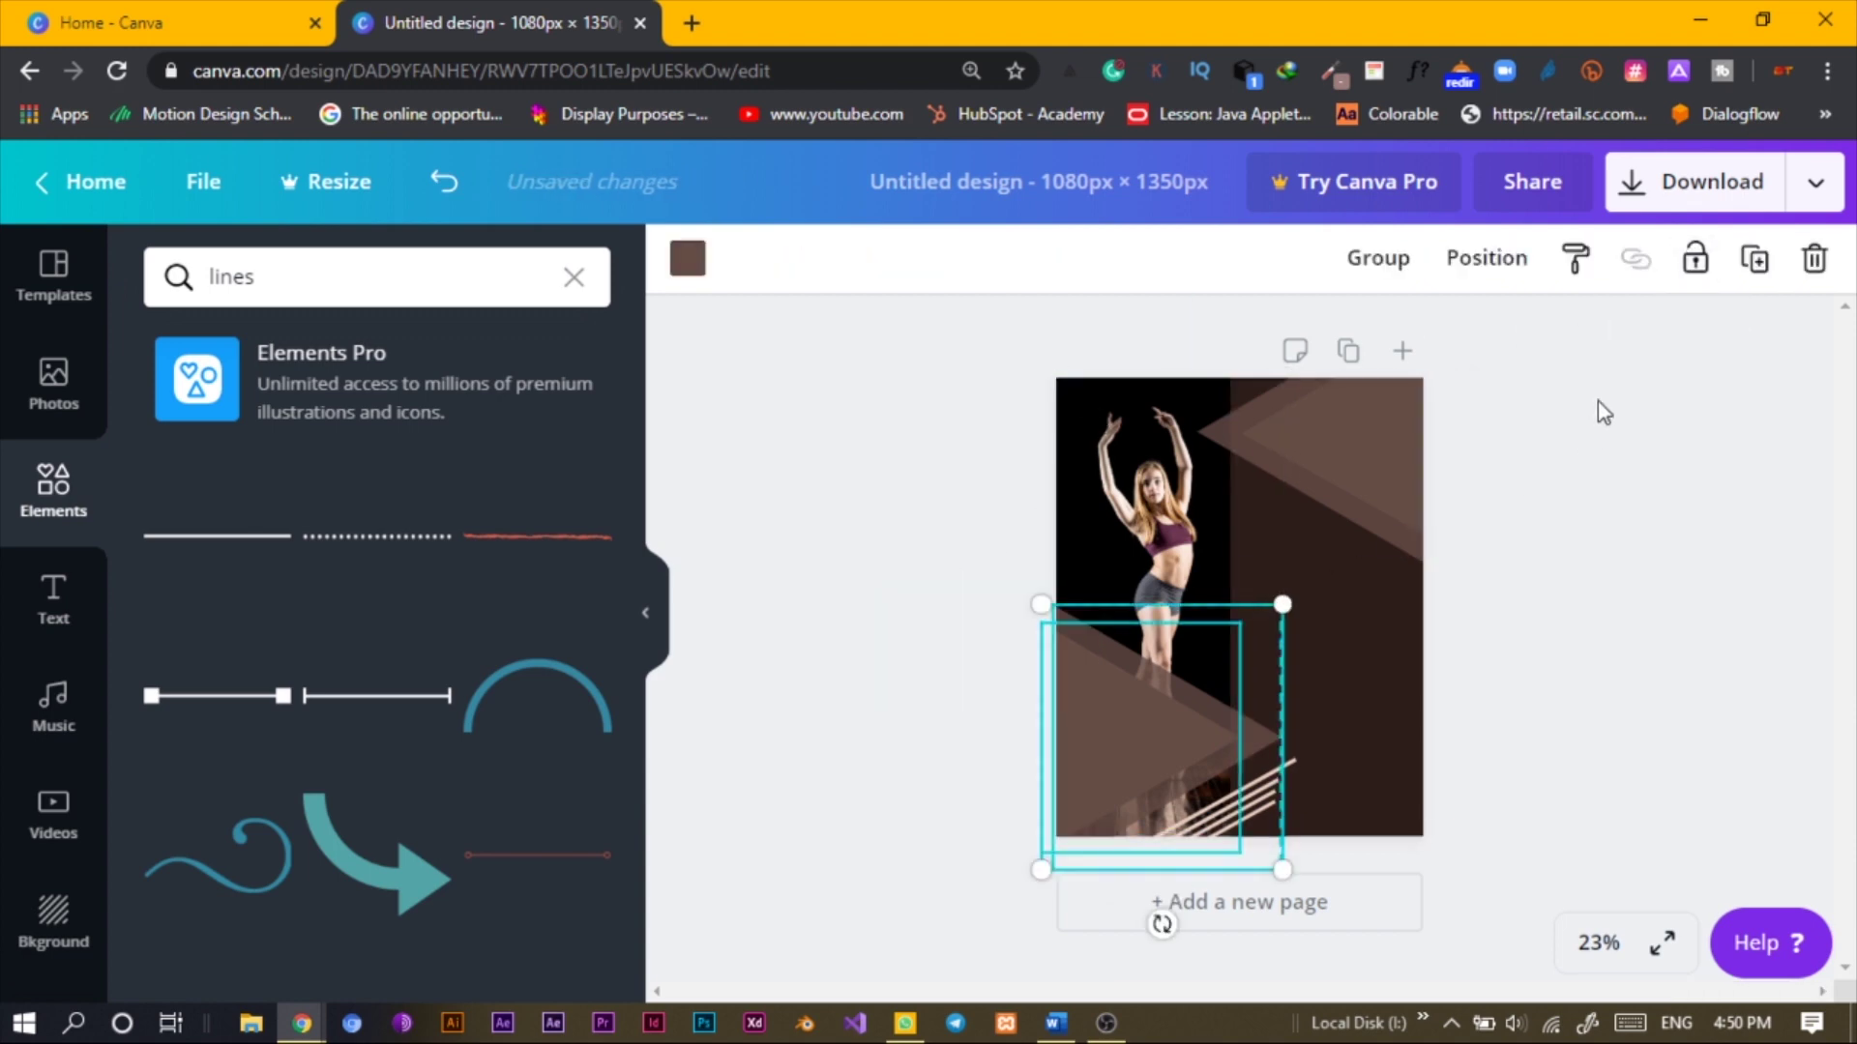
{"action": "left_click", "coordinate": [1694, 260]}
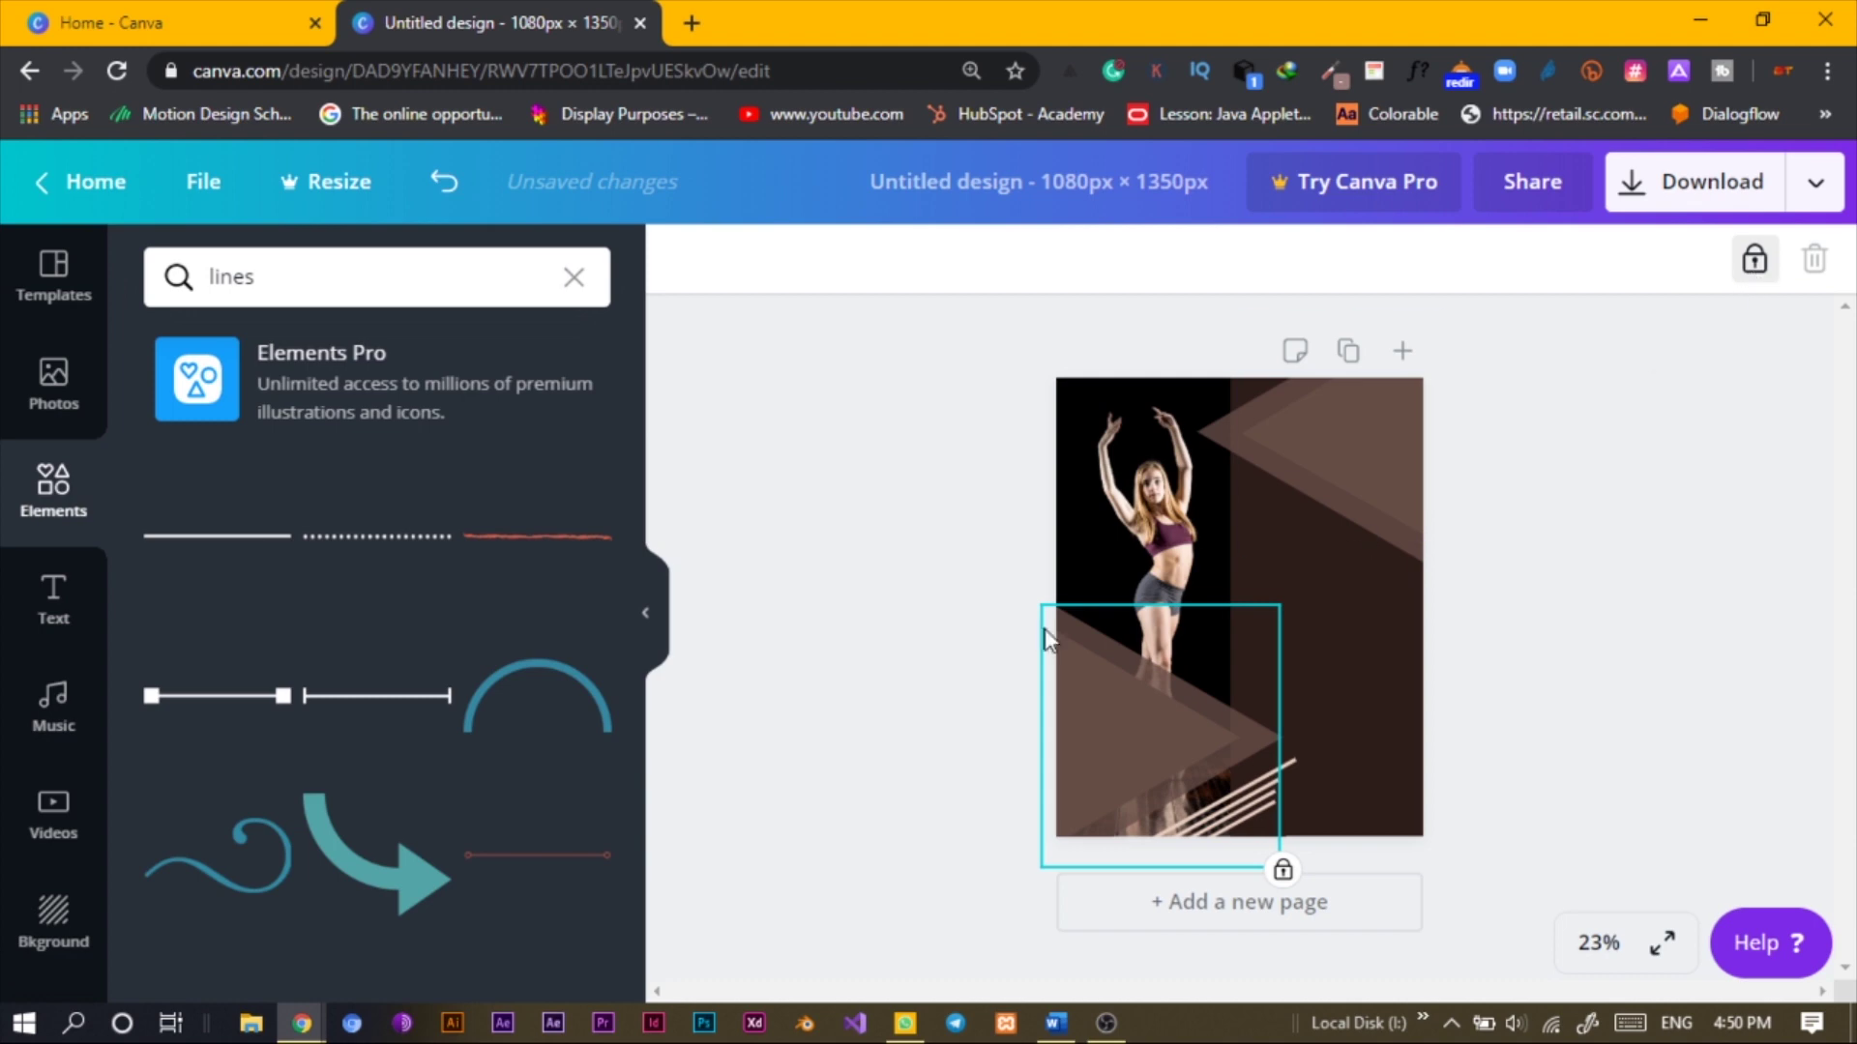
{"action": "left_click", "coordinate": [1752, 263]}
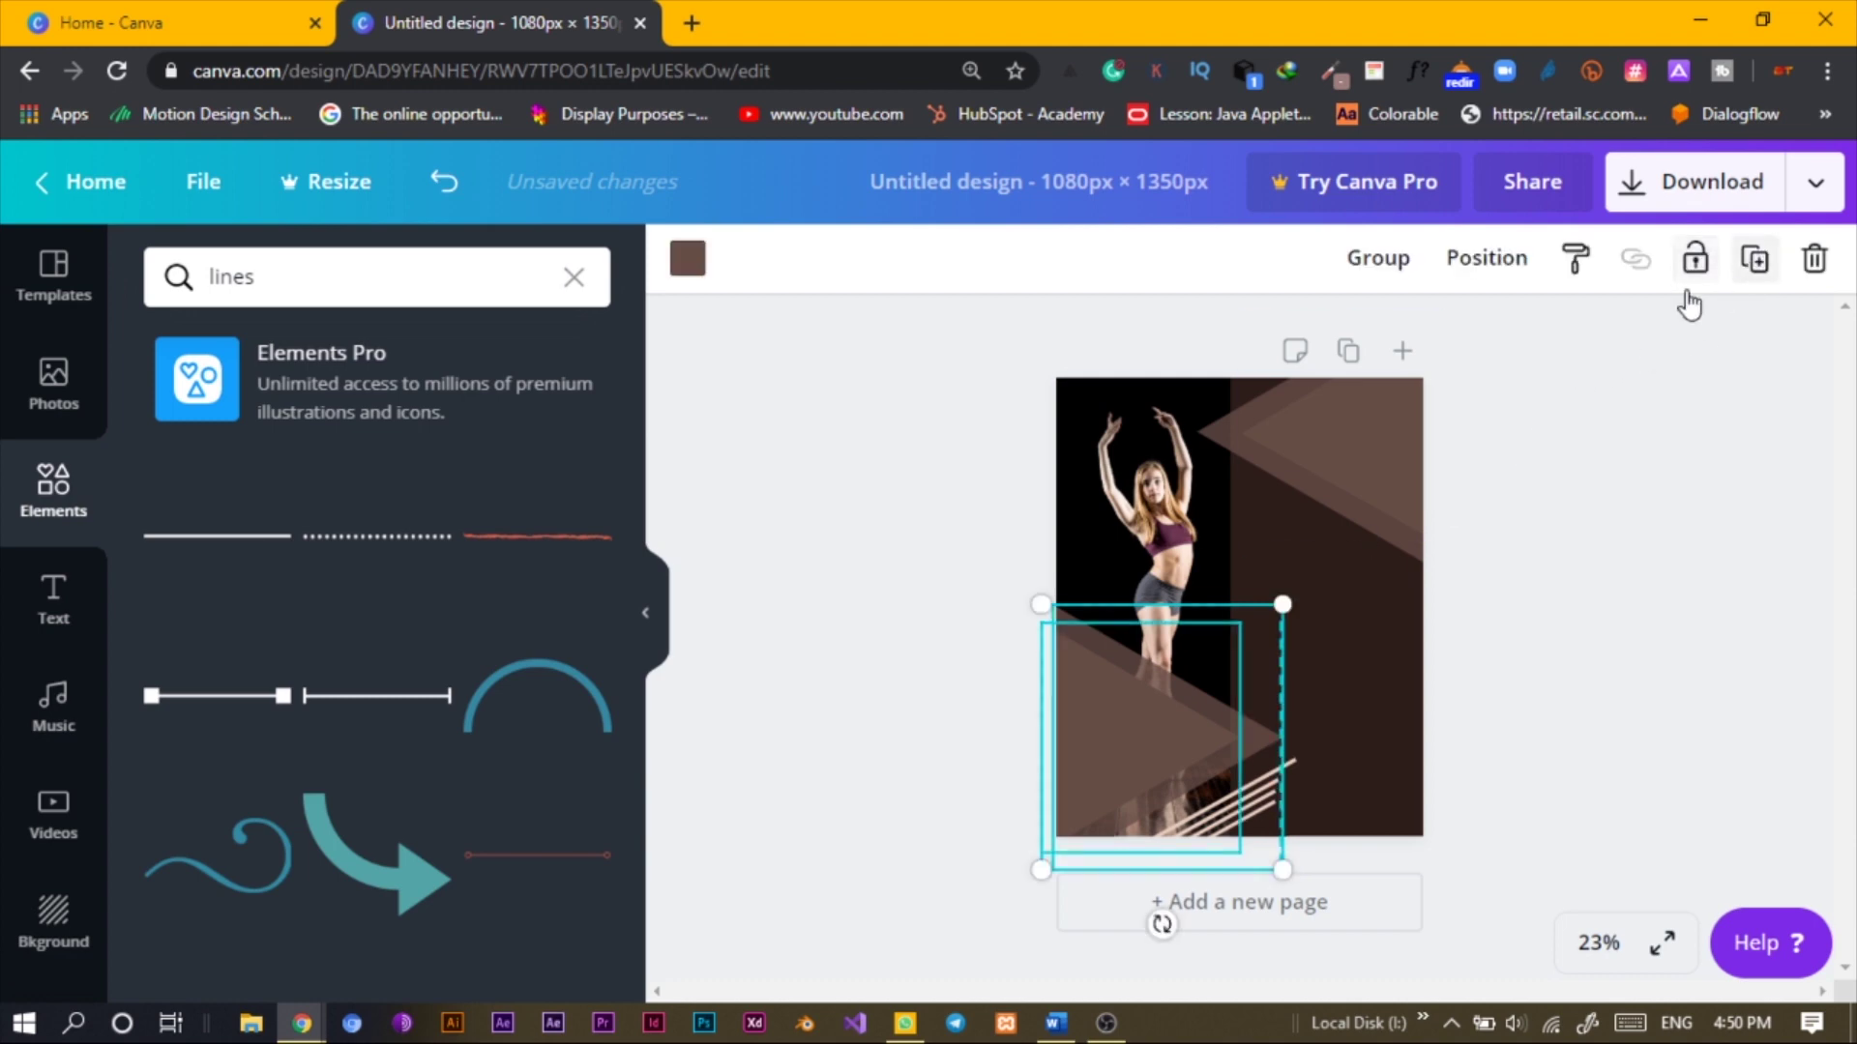
{"action": "left_click", "coordinate": [1368, 257]}
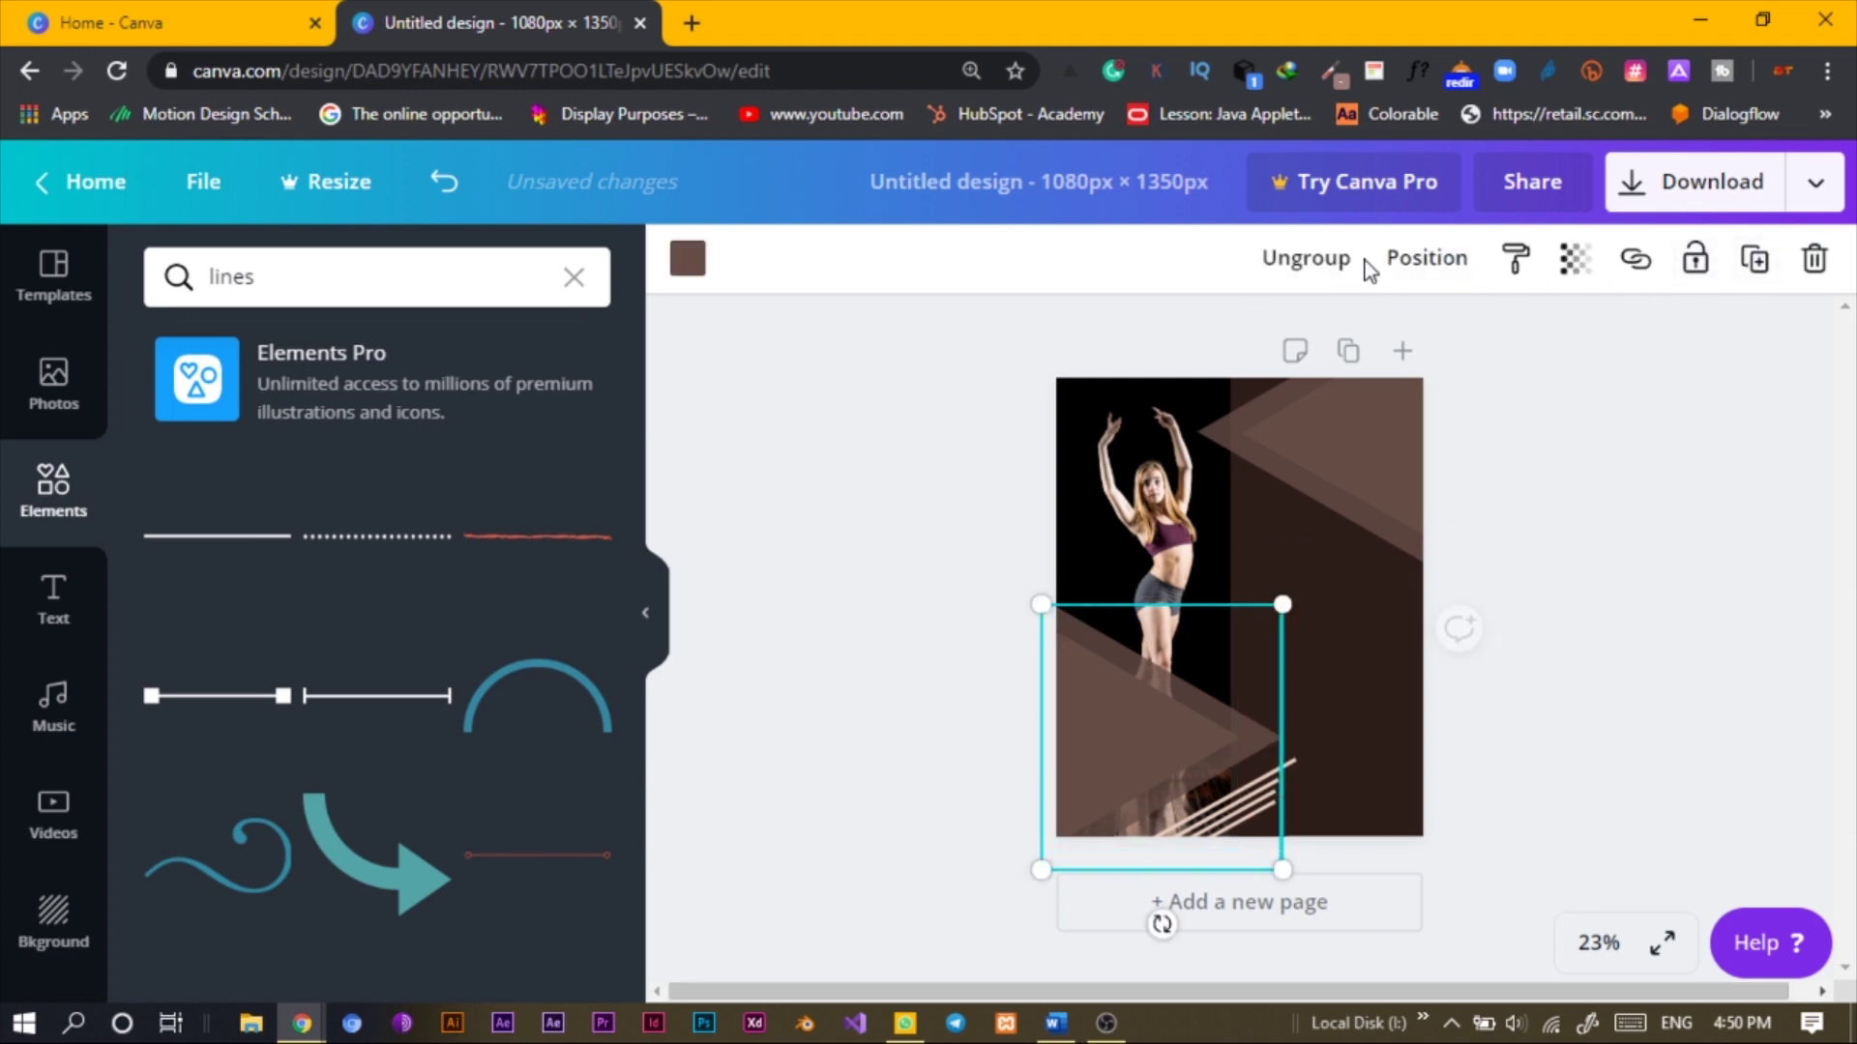
{"action": "left_click", "coordinate": [1687, 257]}
Group the two upper-right triangles and lock the group
{"action": "left_click_drag", "start_coordinate": [1511, 416], "coordinate": [1441, 501]}
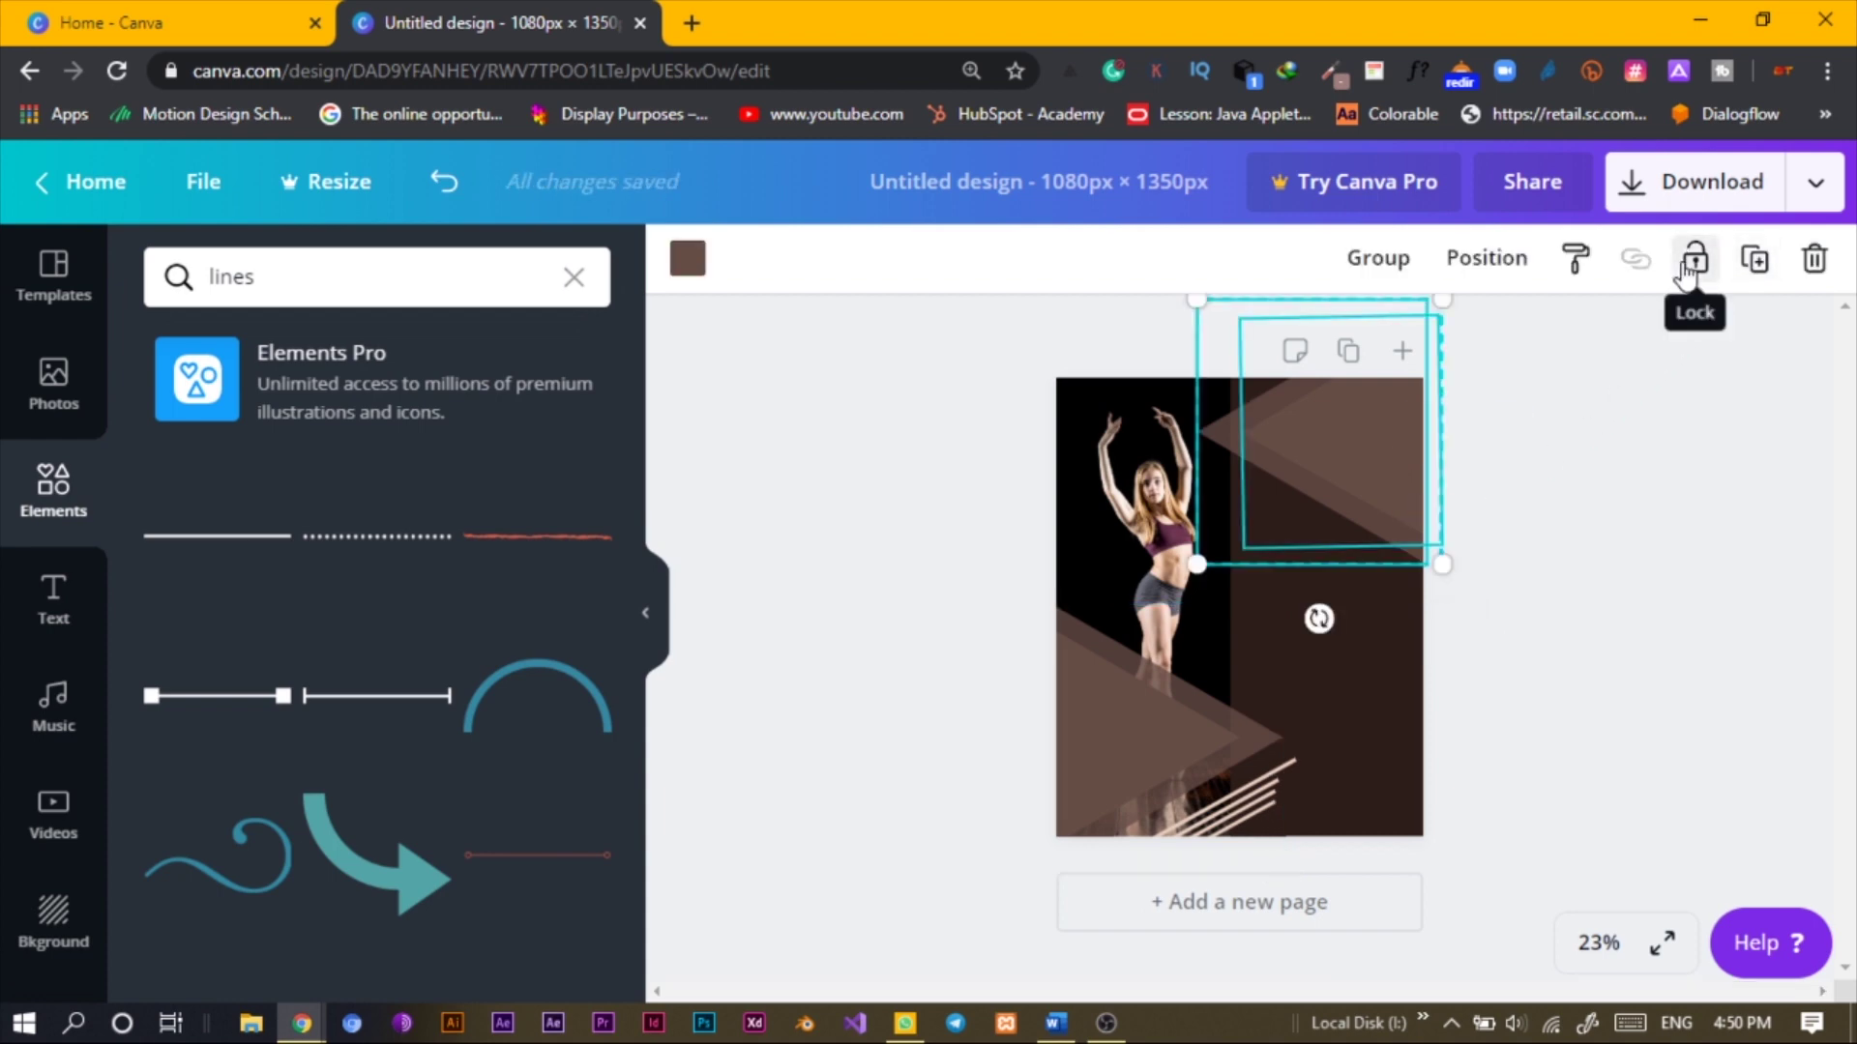
{"action": "left_click", "coordinate": [1373, 257]}
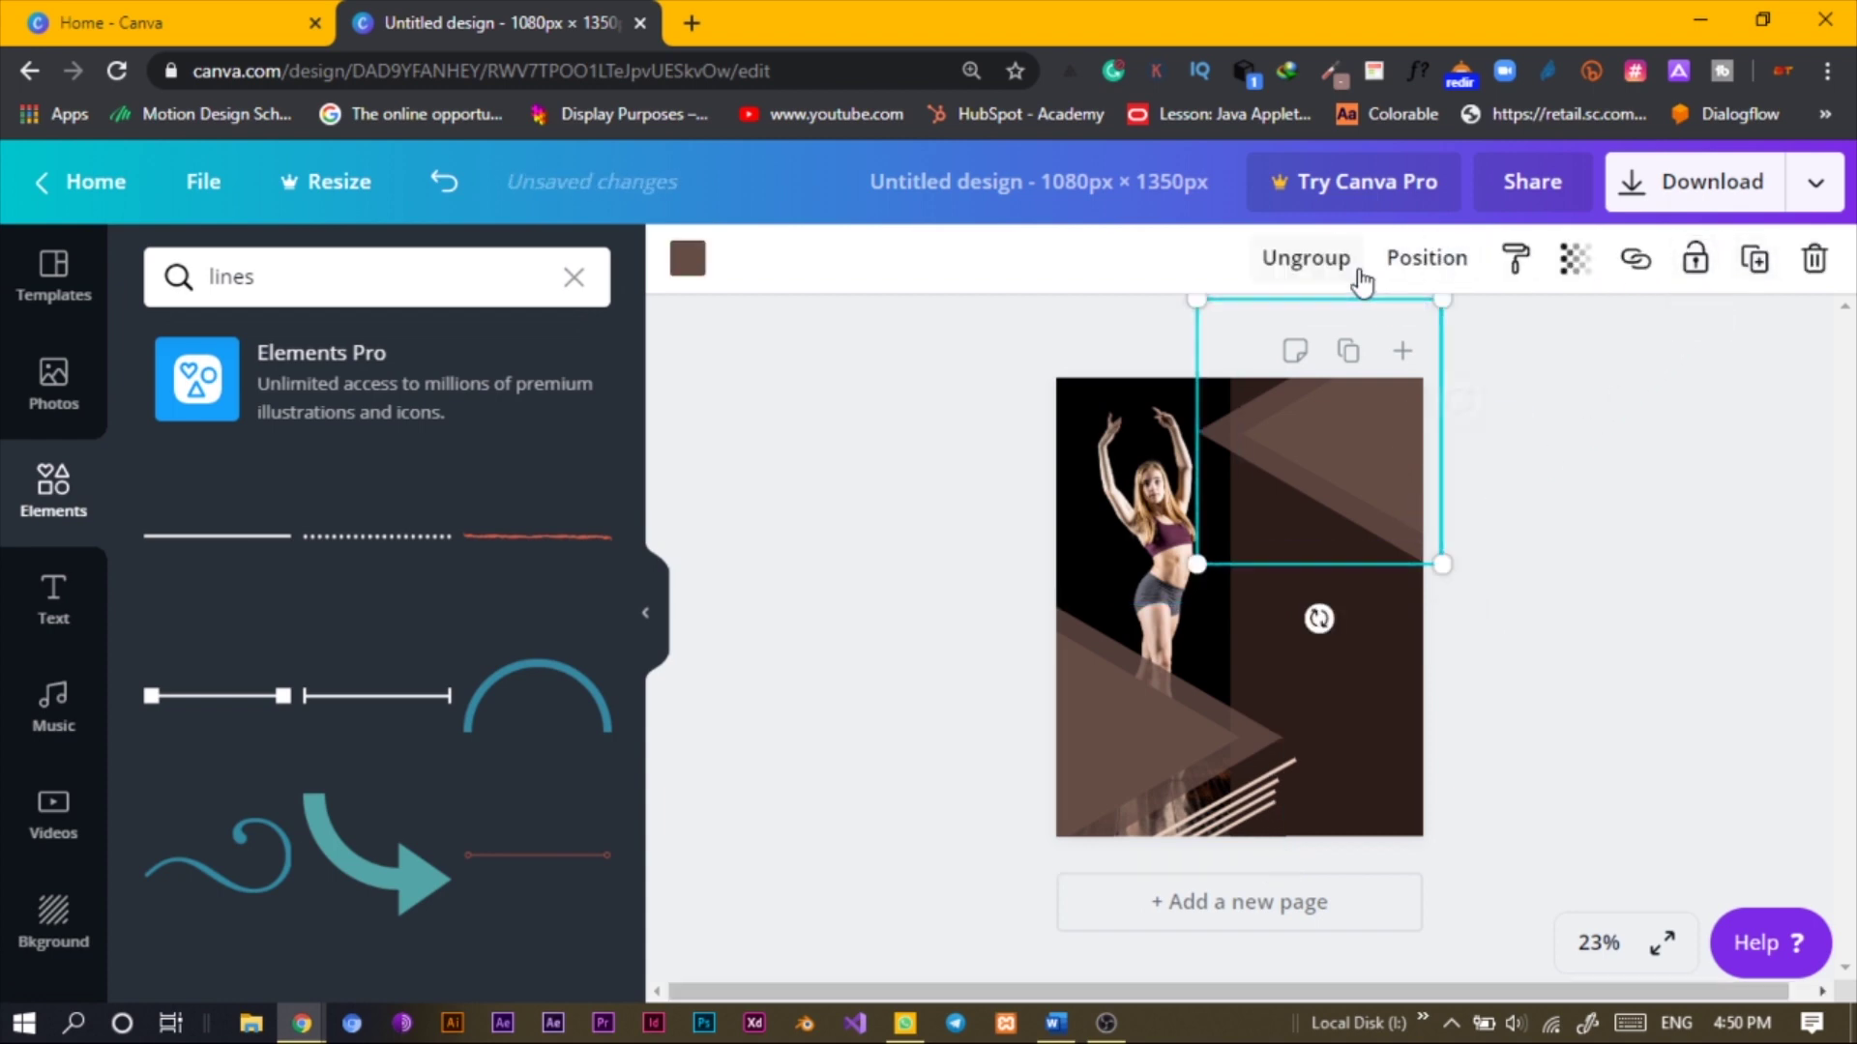
{"action": "left_click", "coordinate": [1694, 258]}
{"action": "left_click", "coordinate": [1512, 647]}
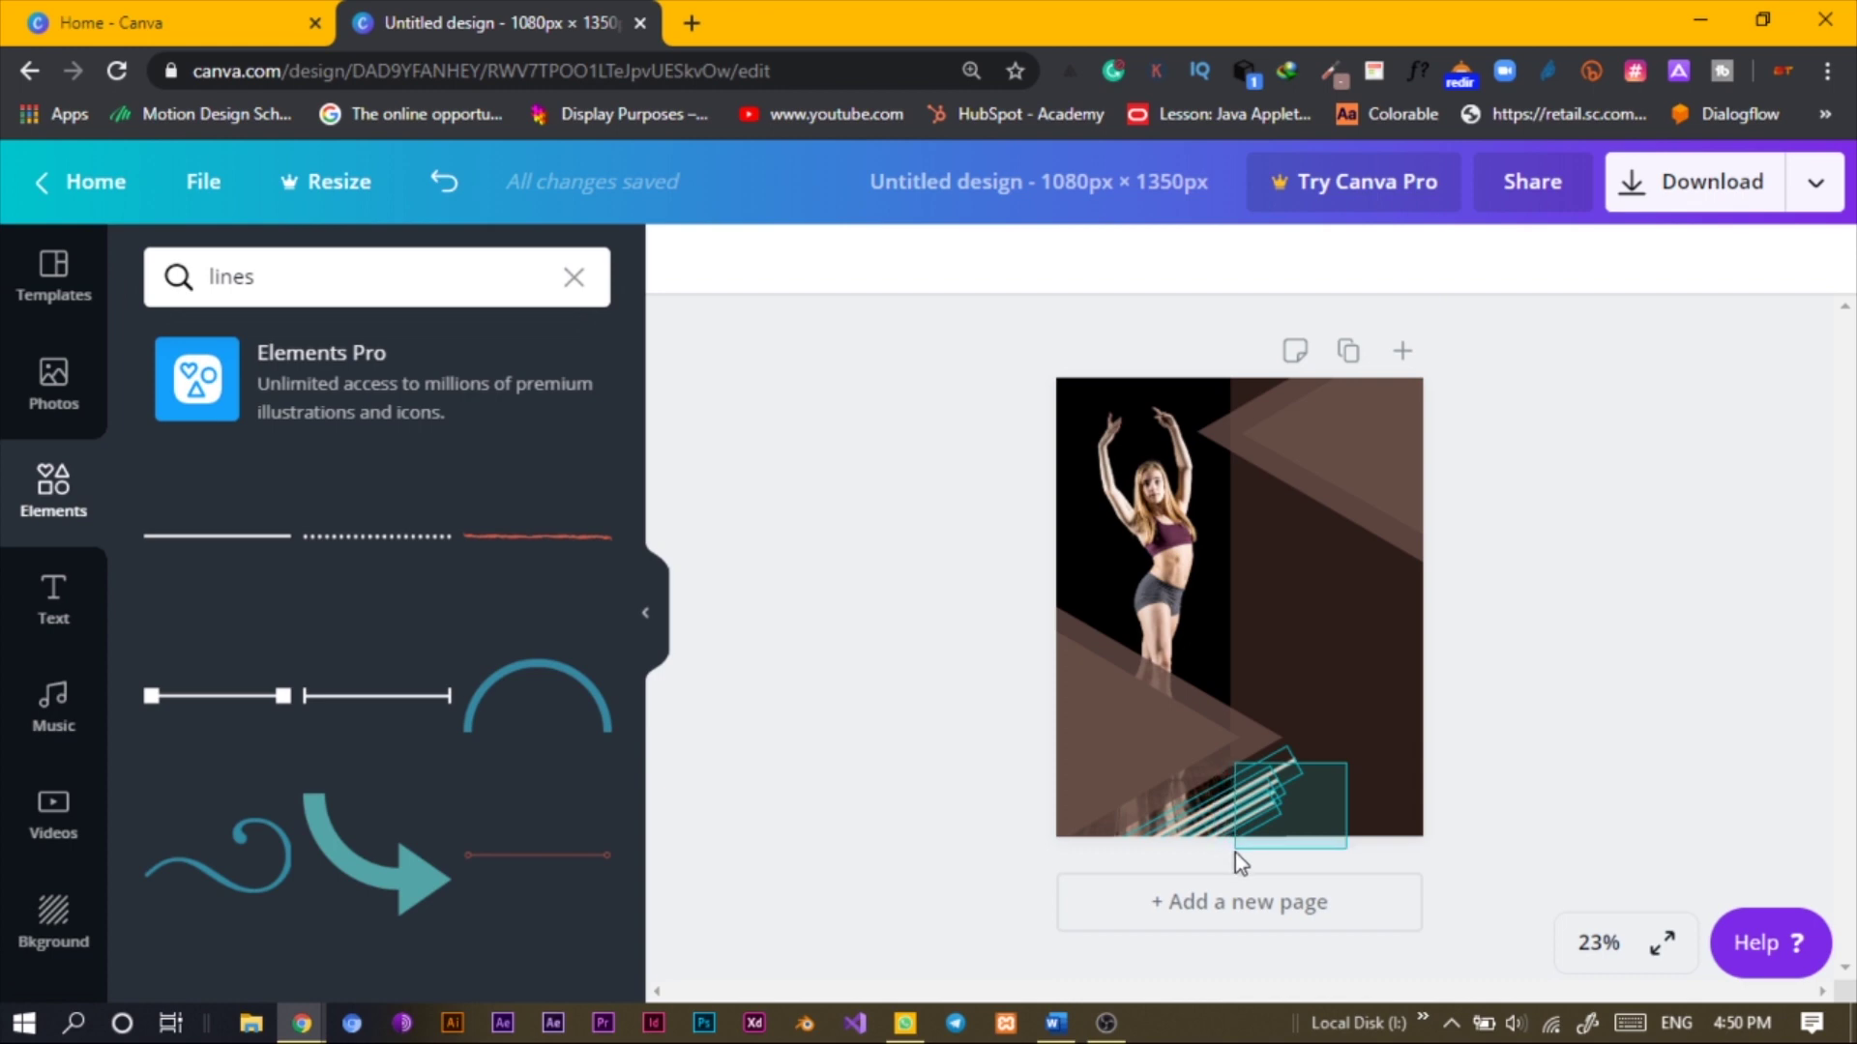
Group the four diagonal lines and lower the group's transparency value so that the lines look faint
{"action": "left_click_drag", "start_coordinate": [1234, 853], "coordinate": [1160, 754]}
{"action": "left_click", "coordinate": [1382, 259]}
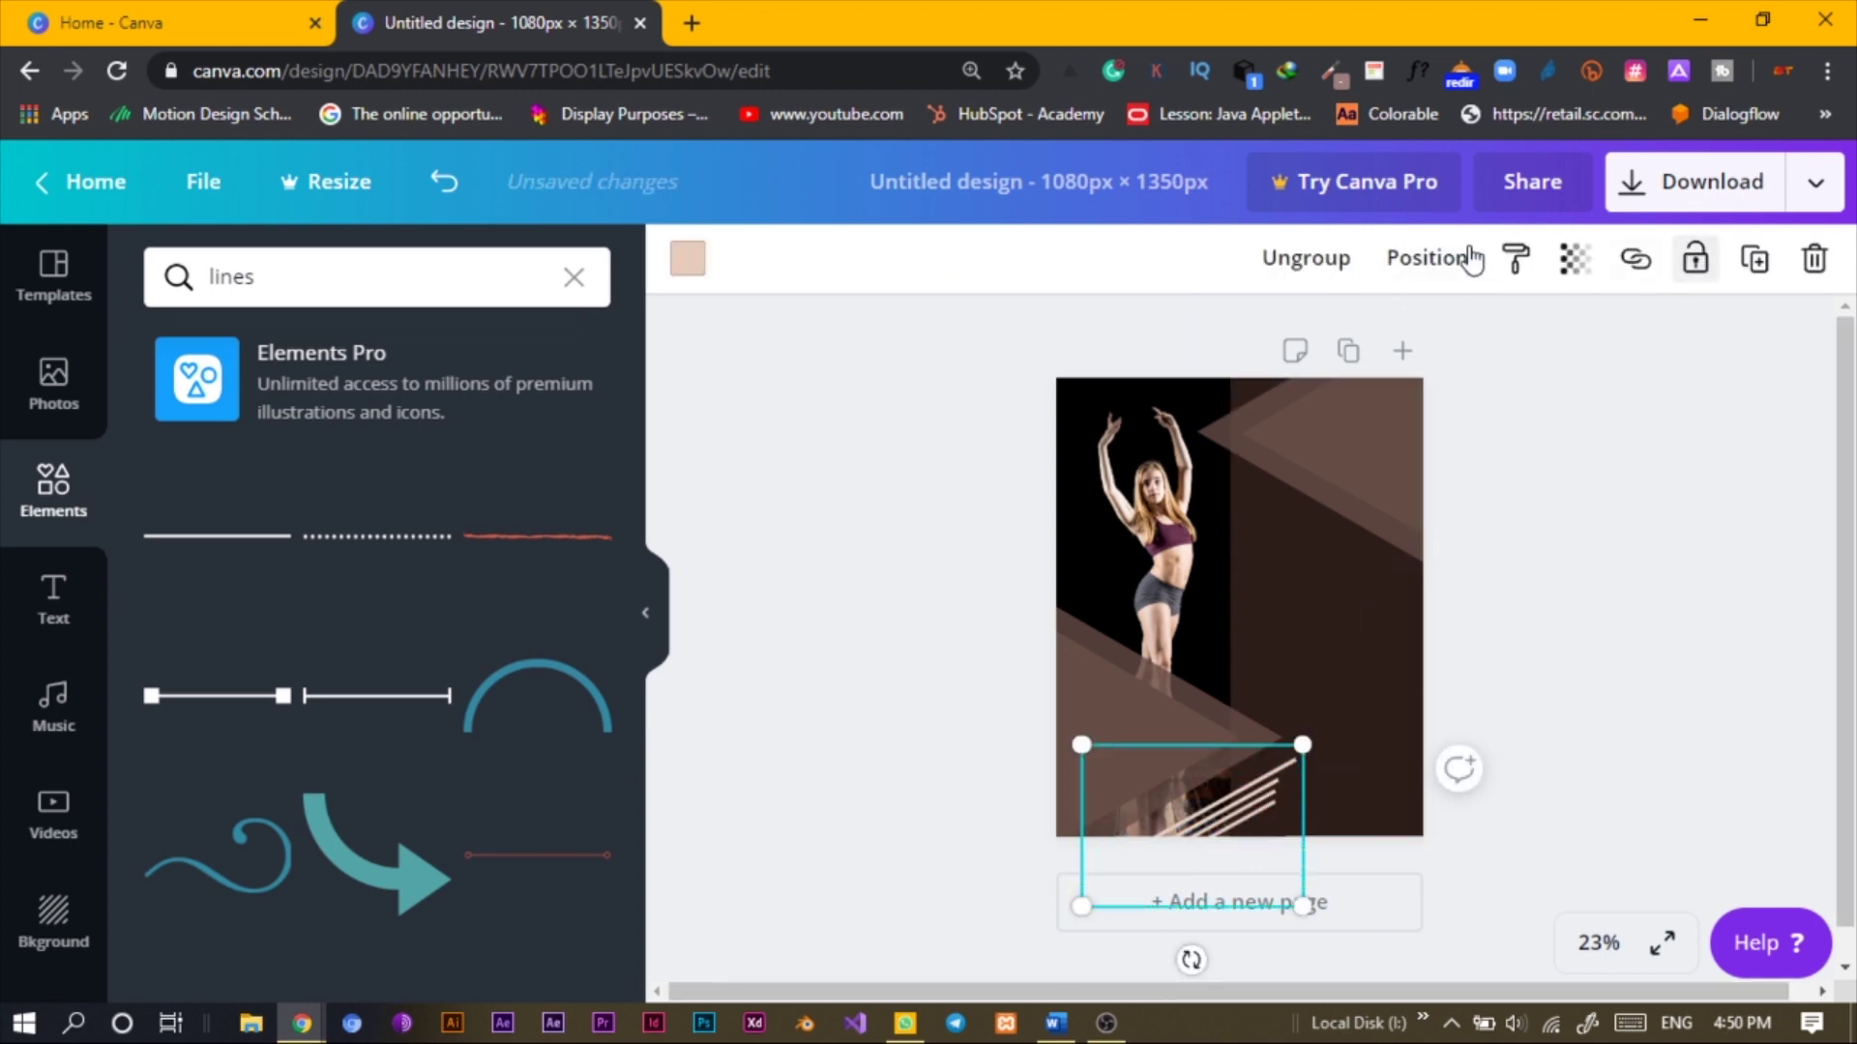
{"action": "left_click", "coordinate": [1576, 260]}
{"action": "left_click_drag", "start_coordinate": [1489, 335], "coordinate": [1348, 394]}
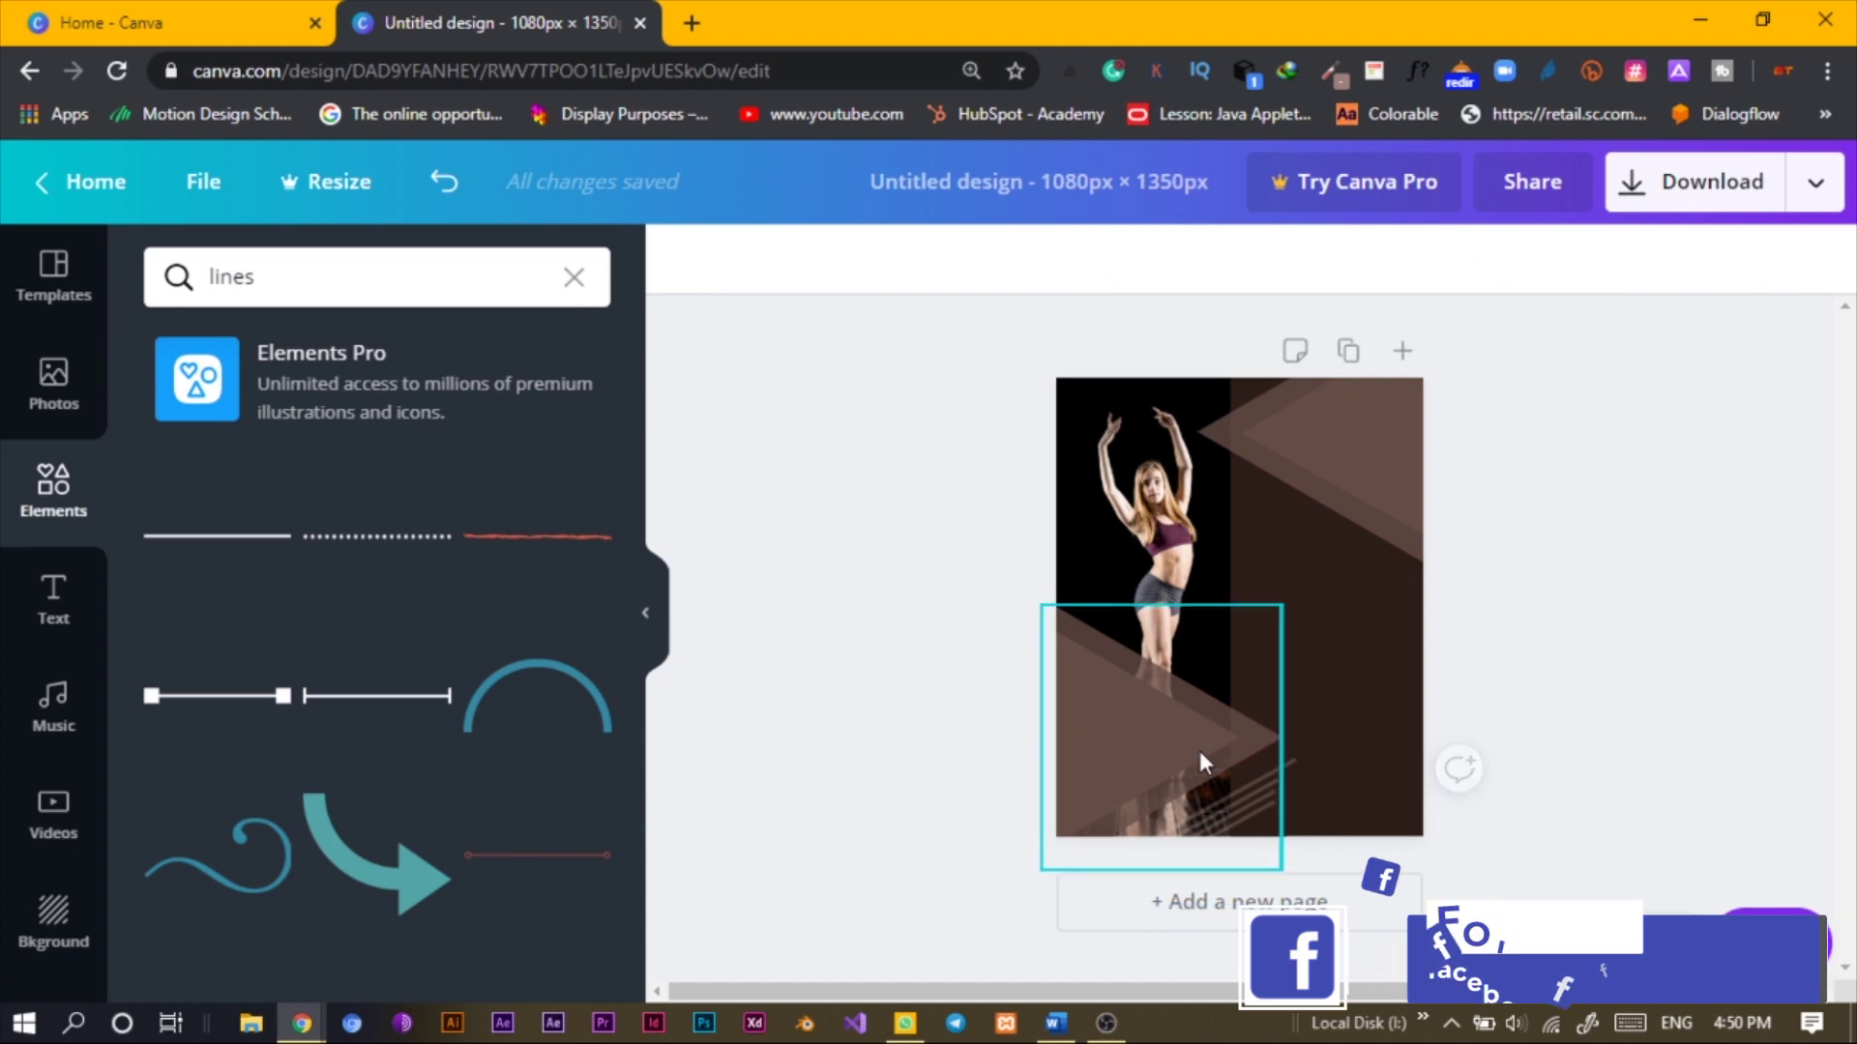
{"action": "left_click", "coordinate": [1429, 745]}
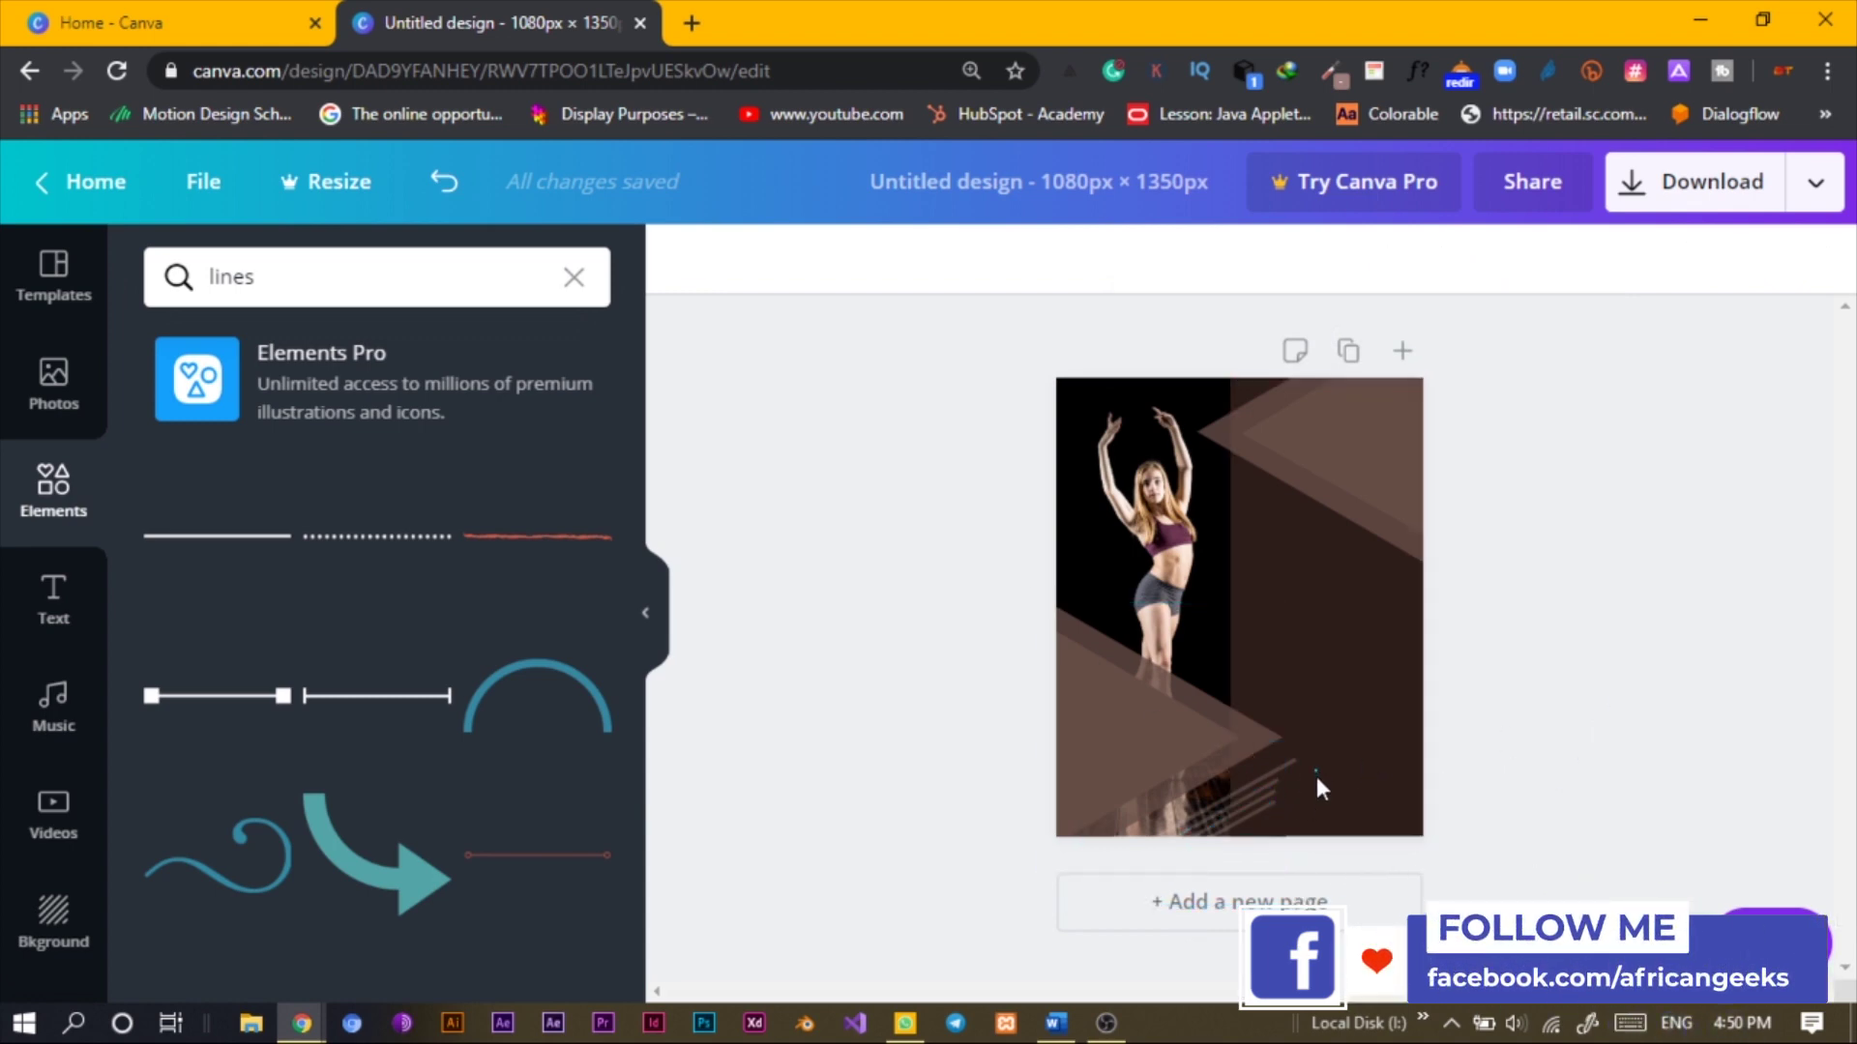
Duplicate the faint line group and place the copy across the page's upper-left corner
{"action": "left_click", "coordinate": [1276, 803]}
{"action": "left_click_drag", "start_coordinate": [1317, 797], "coordinate": [1148, 379]}
{"action": "left_click", "coordinate": [872, 440]}
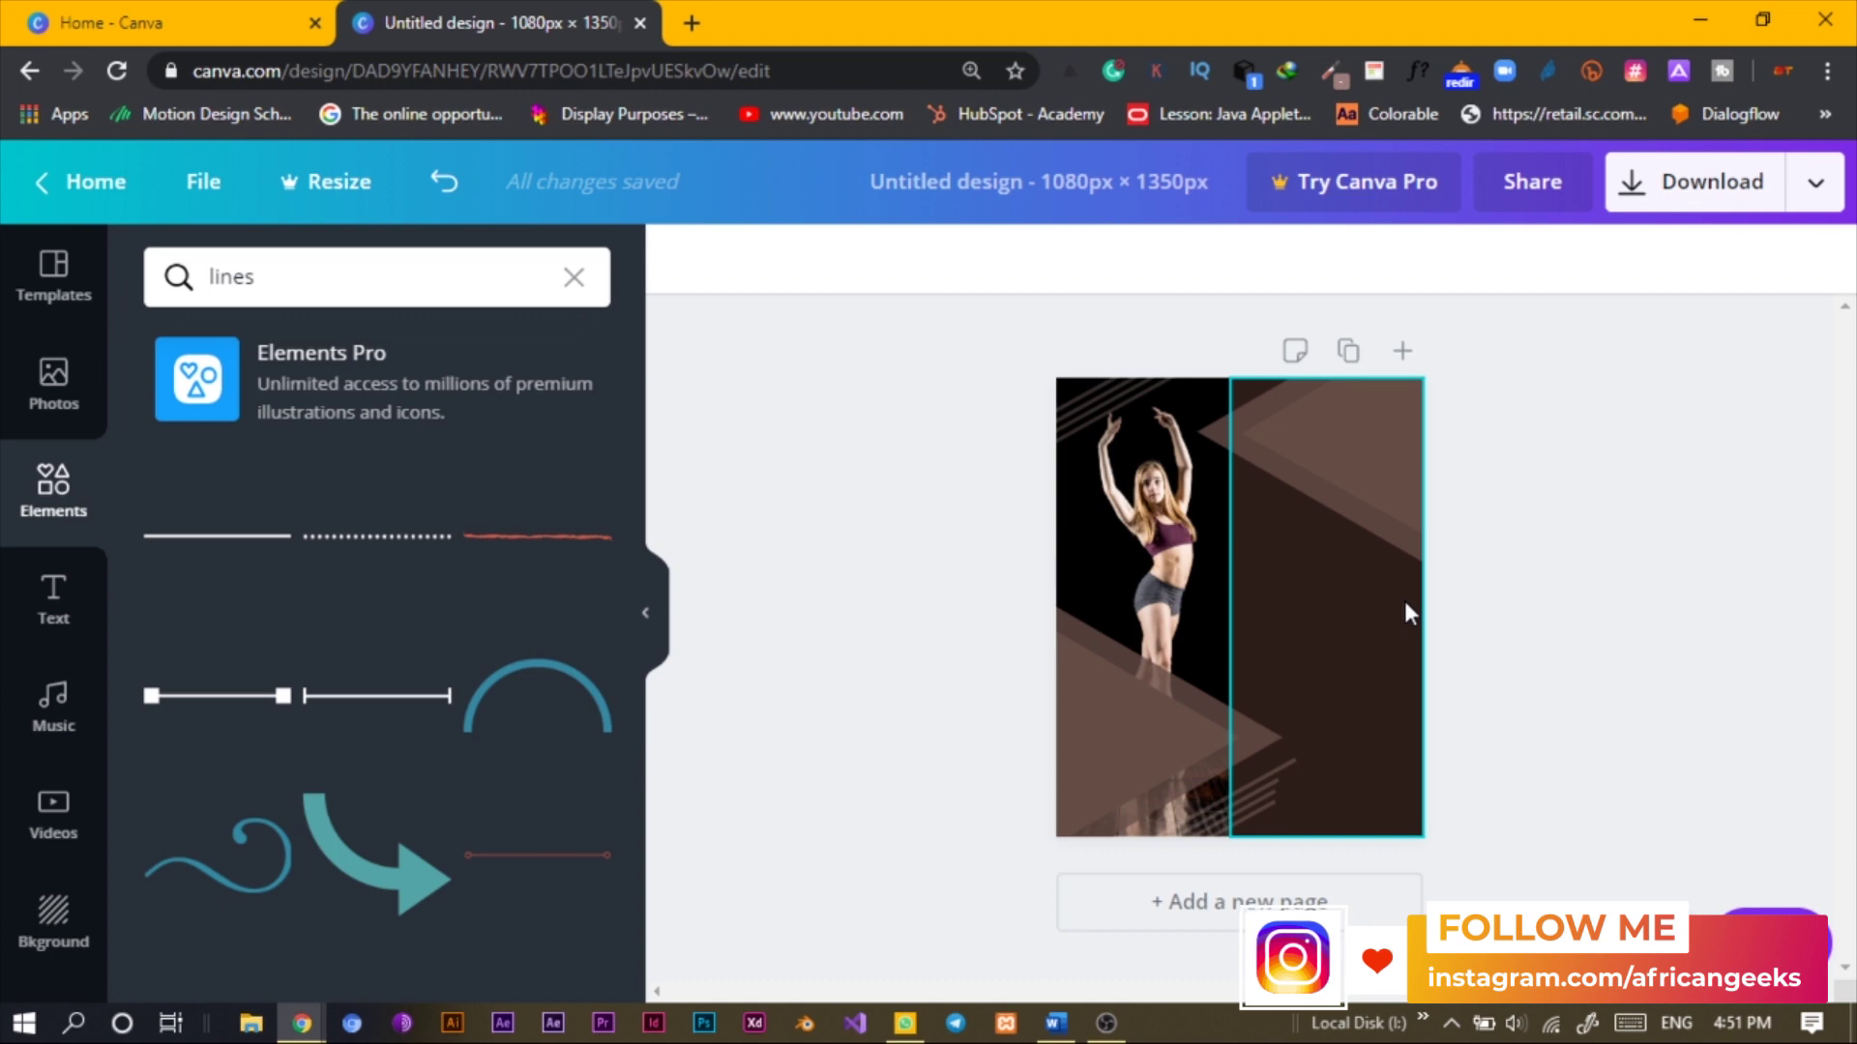
Switch to the Canva home page and open the overview of all existing designs
{"action": "left_click", "coordinate": [242, 13]}
{"action": "scroll", "coordinate": [803, 495], "scroll_direction": "down", "scroll_amount": 2}
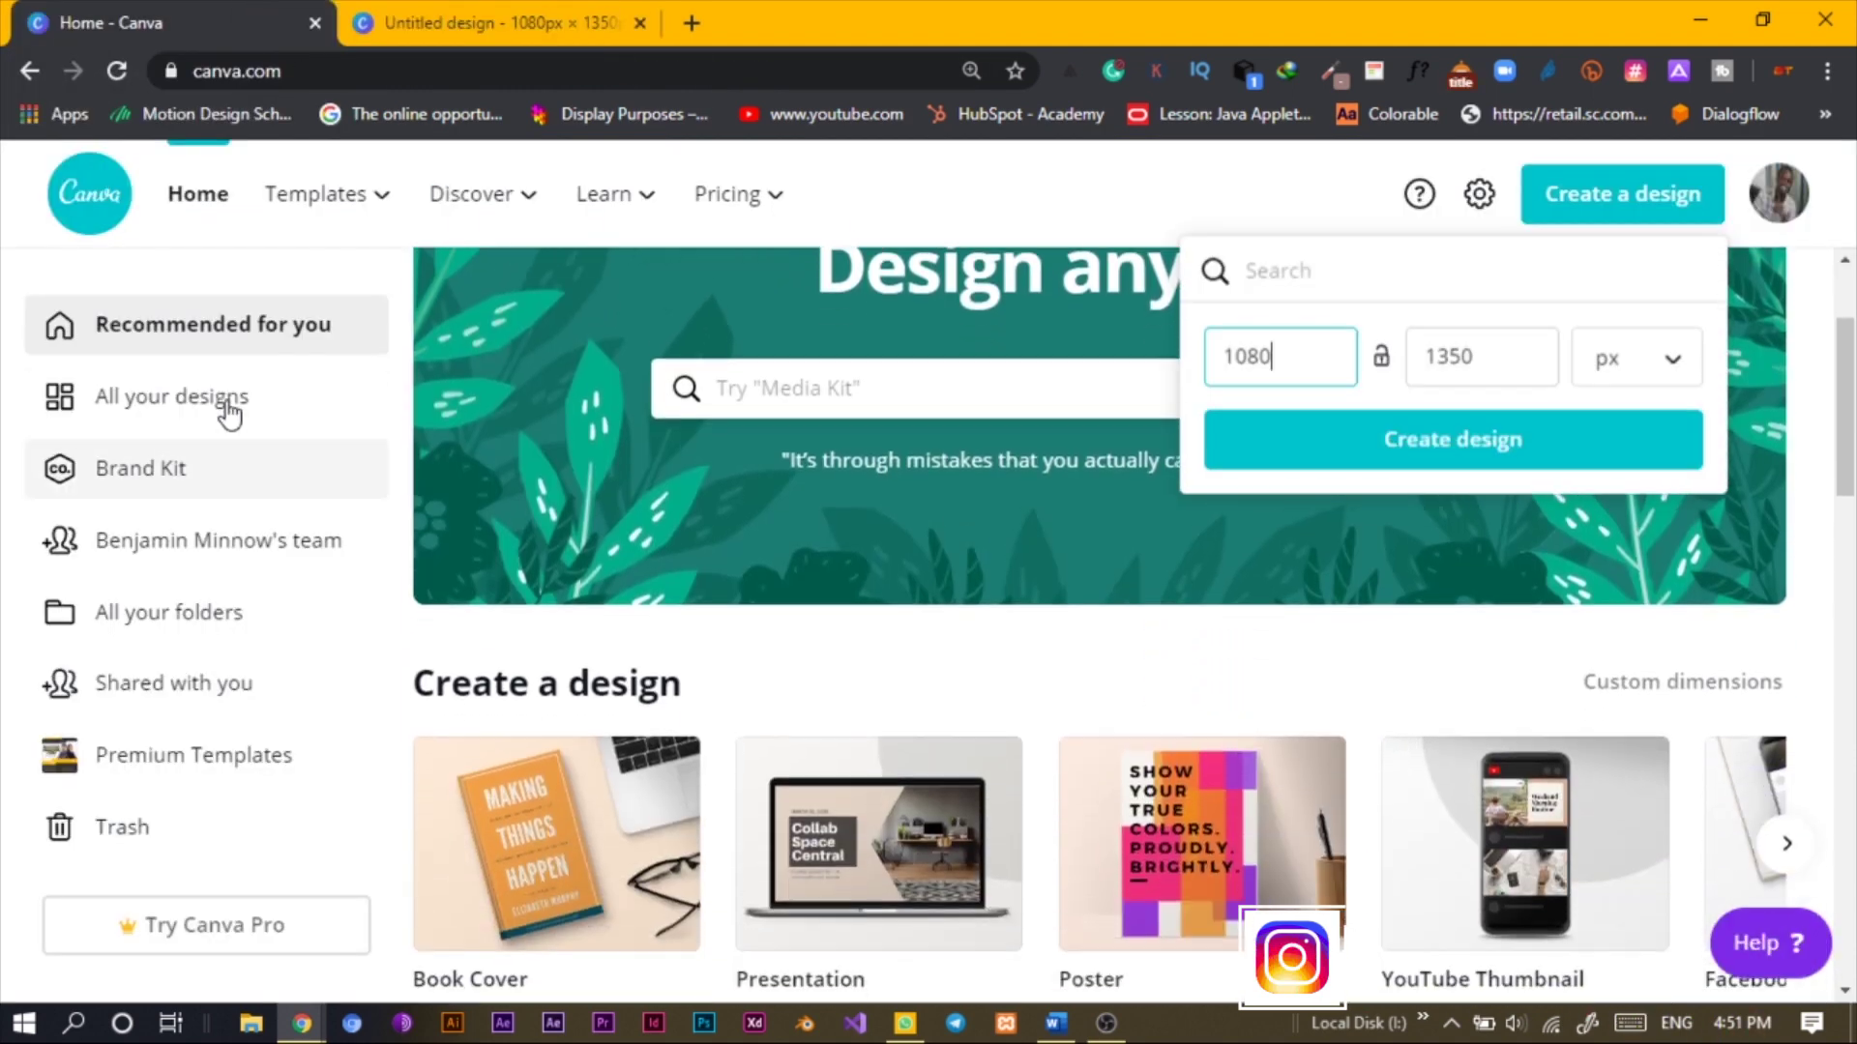
{"action": "left_click", "coordinate": [211, 396]}
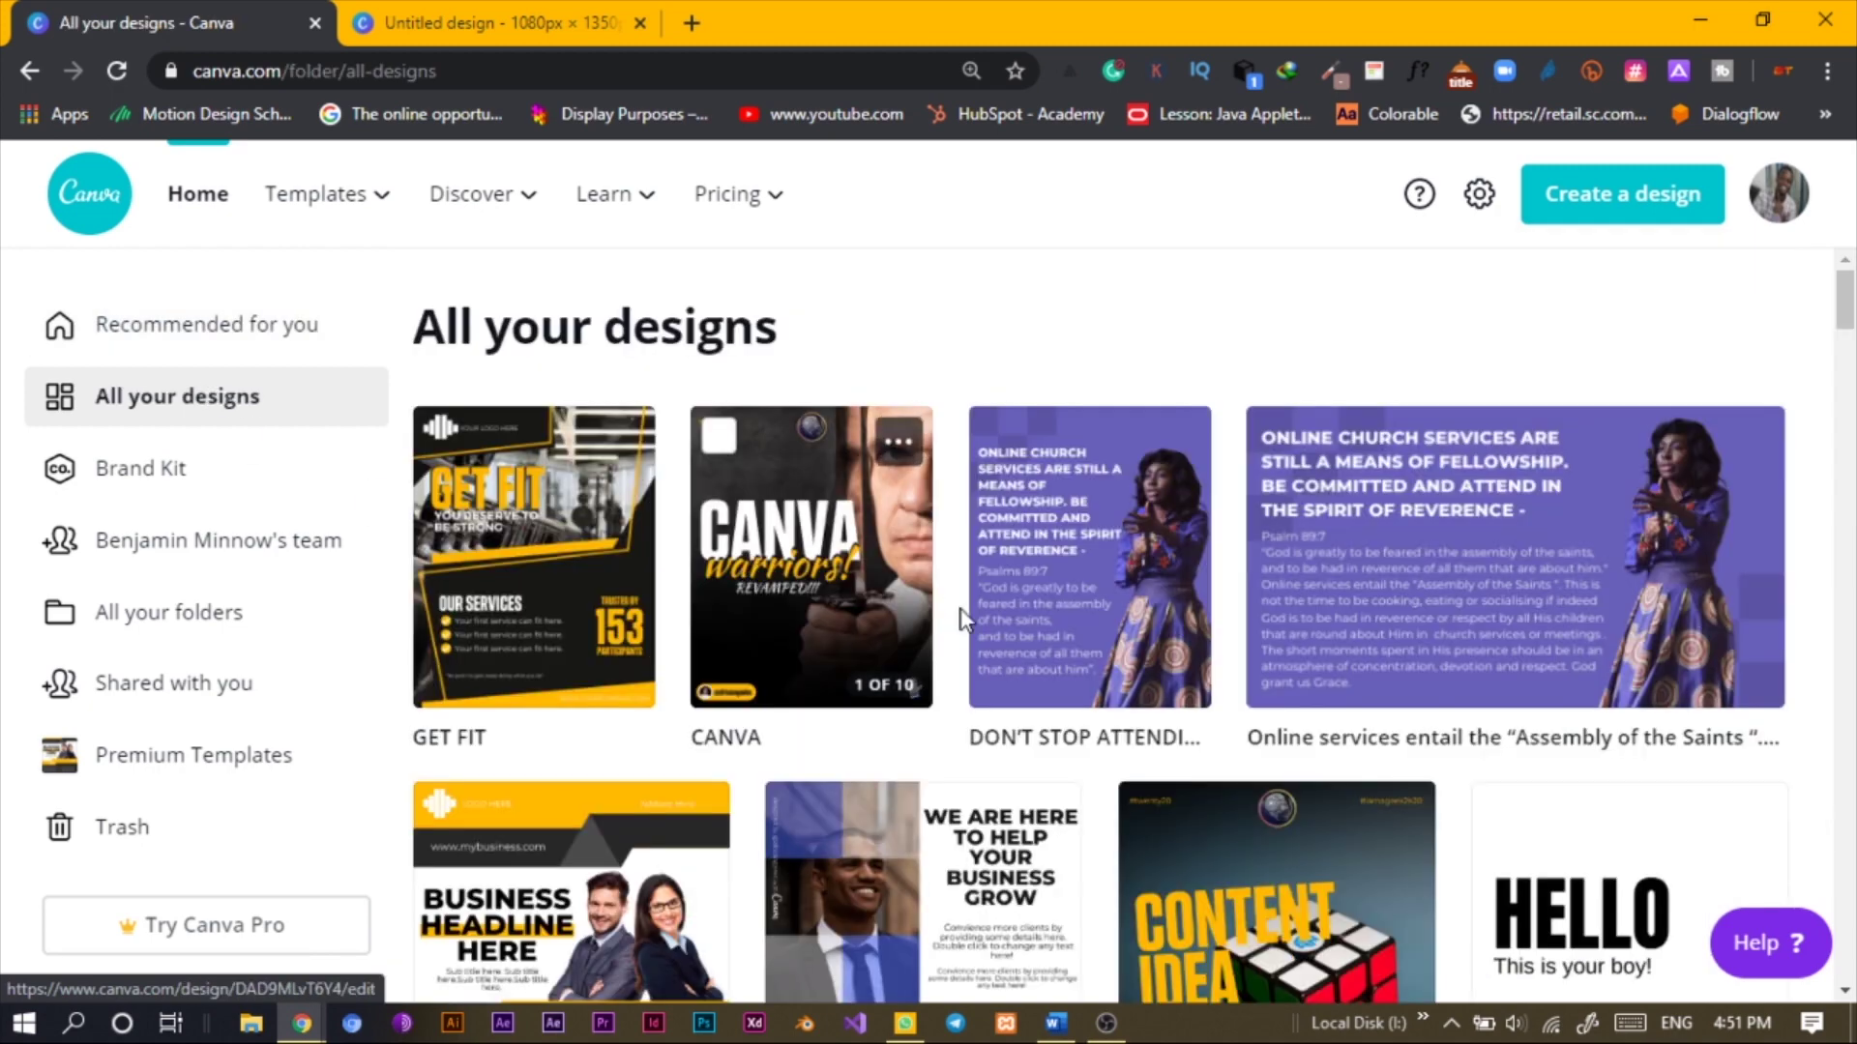
Copy the blue bar logo from the existing BRAINER.CO design and paste it into the dancer flyer
{"action": "scroll", "coordinate": [960, 619], "scroll_direction": "down", "scroll_amount": 7}
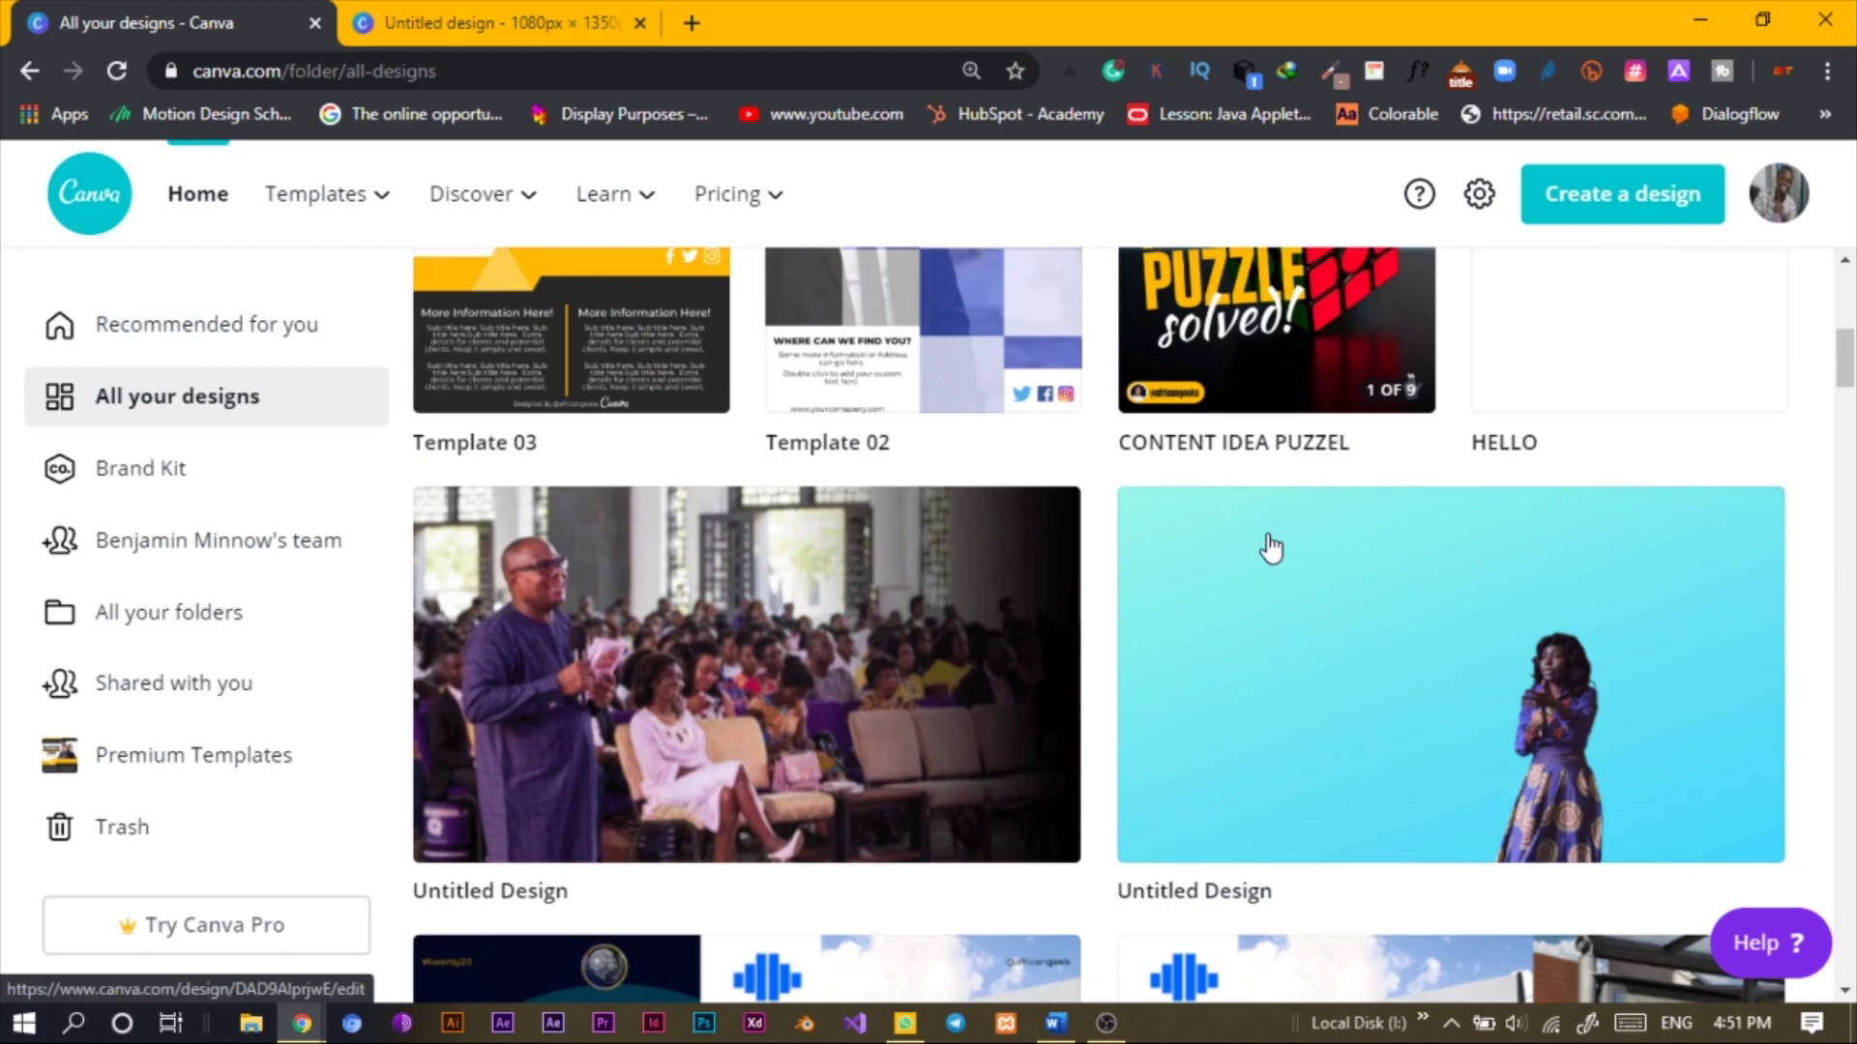
{"action": "scroll", "coordinate": [1271, 548], "scroll_direction": "down", "scroll_amount": 4}
{"action": "scroll", "coordinate": [1273, 548], "scroll_direction": "down", "scroll_amount": 3}
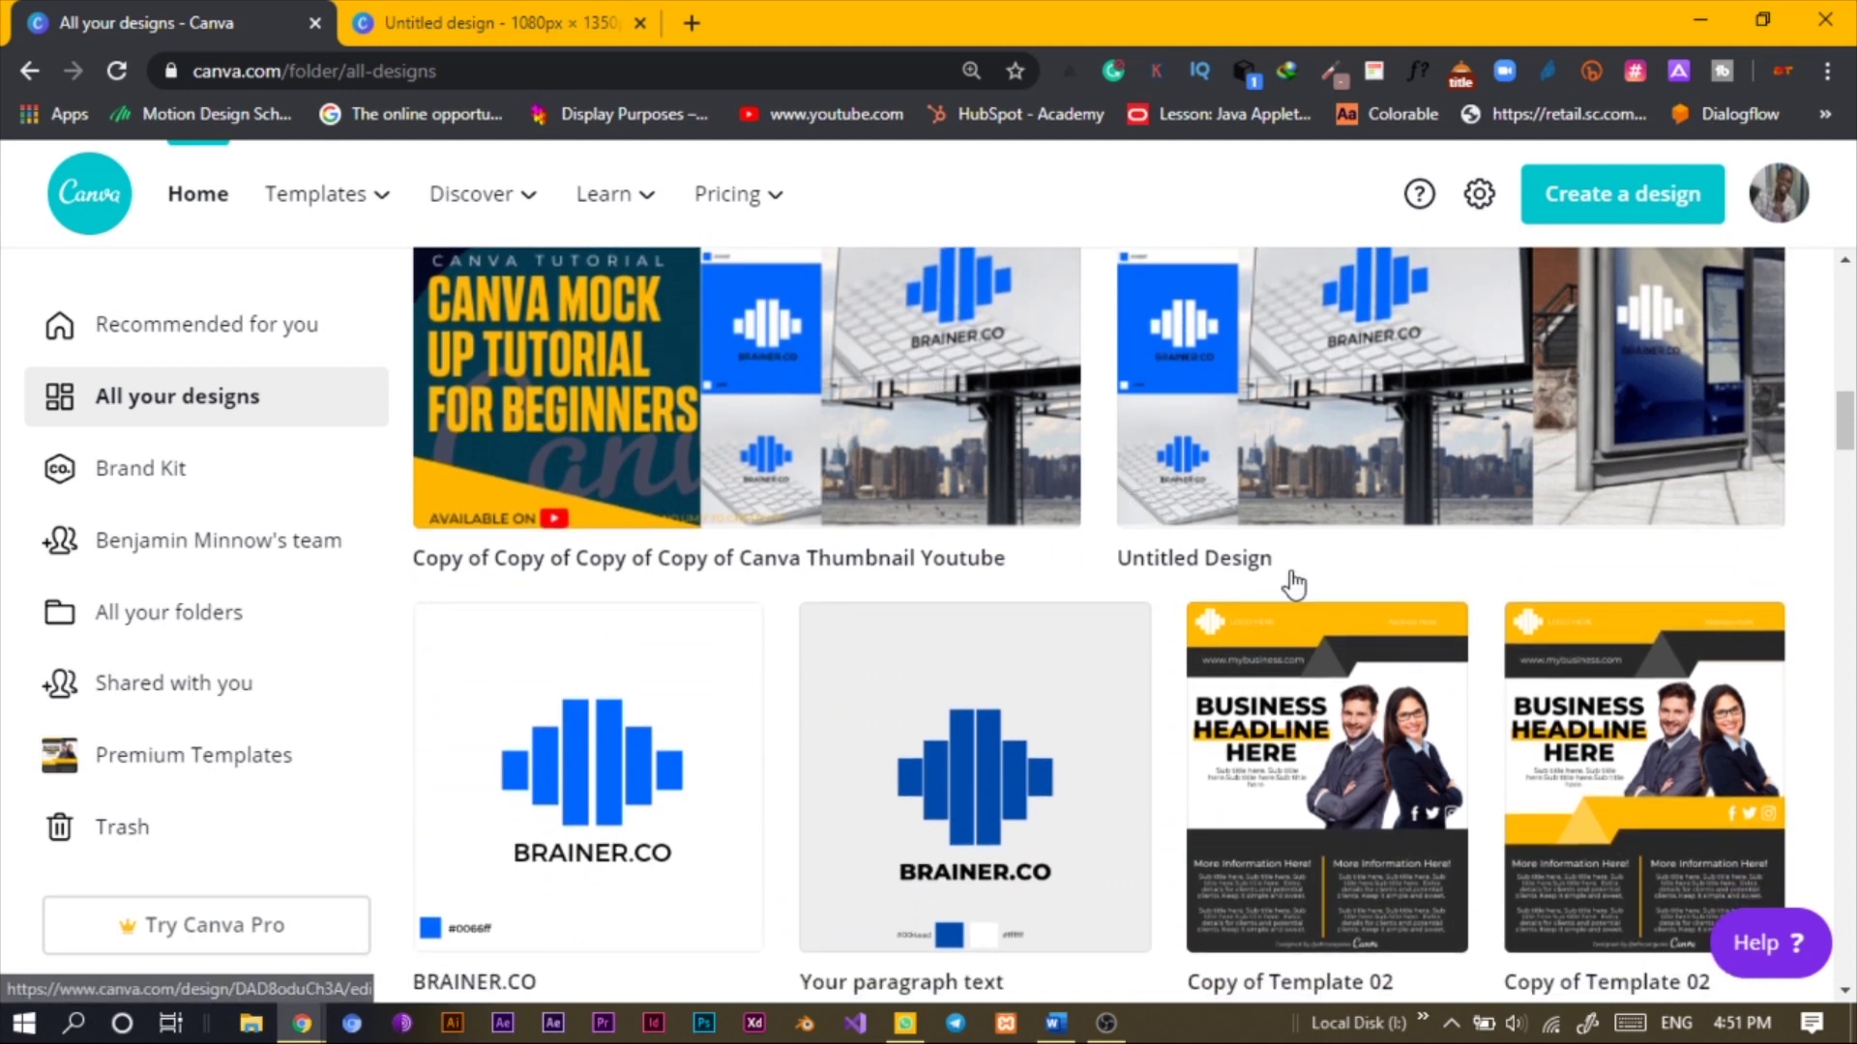
{"action": "left_click", "coordinate": [658, 787]}
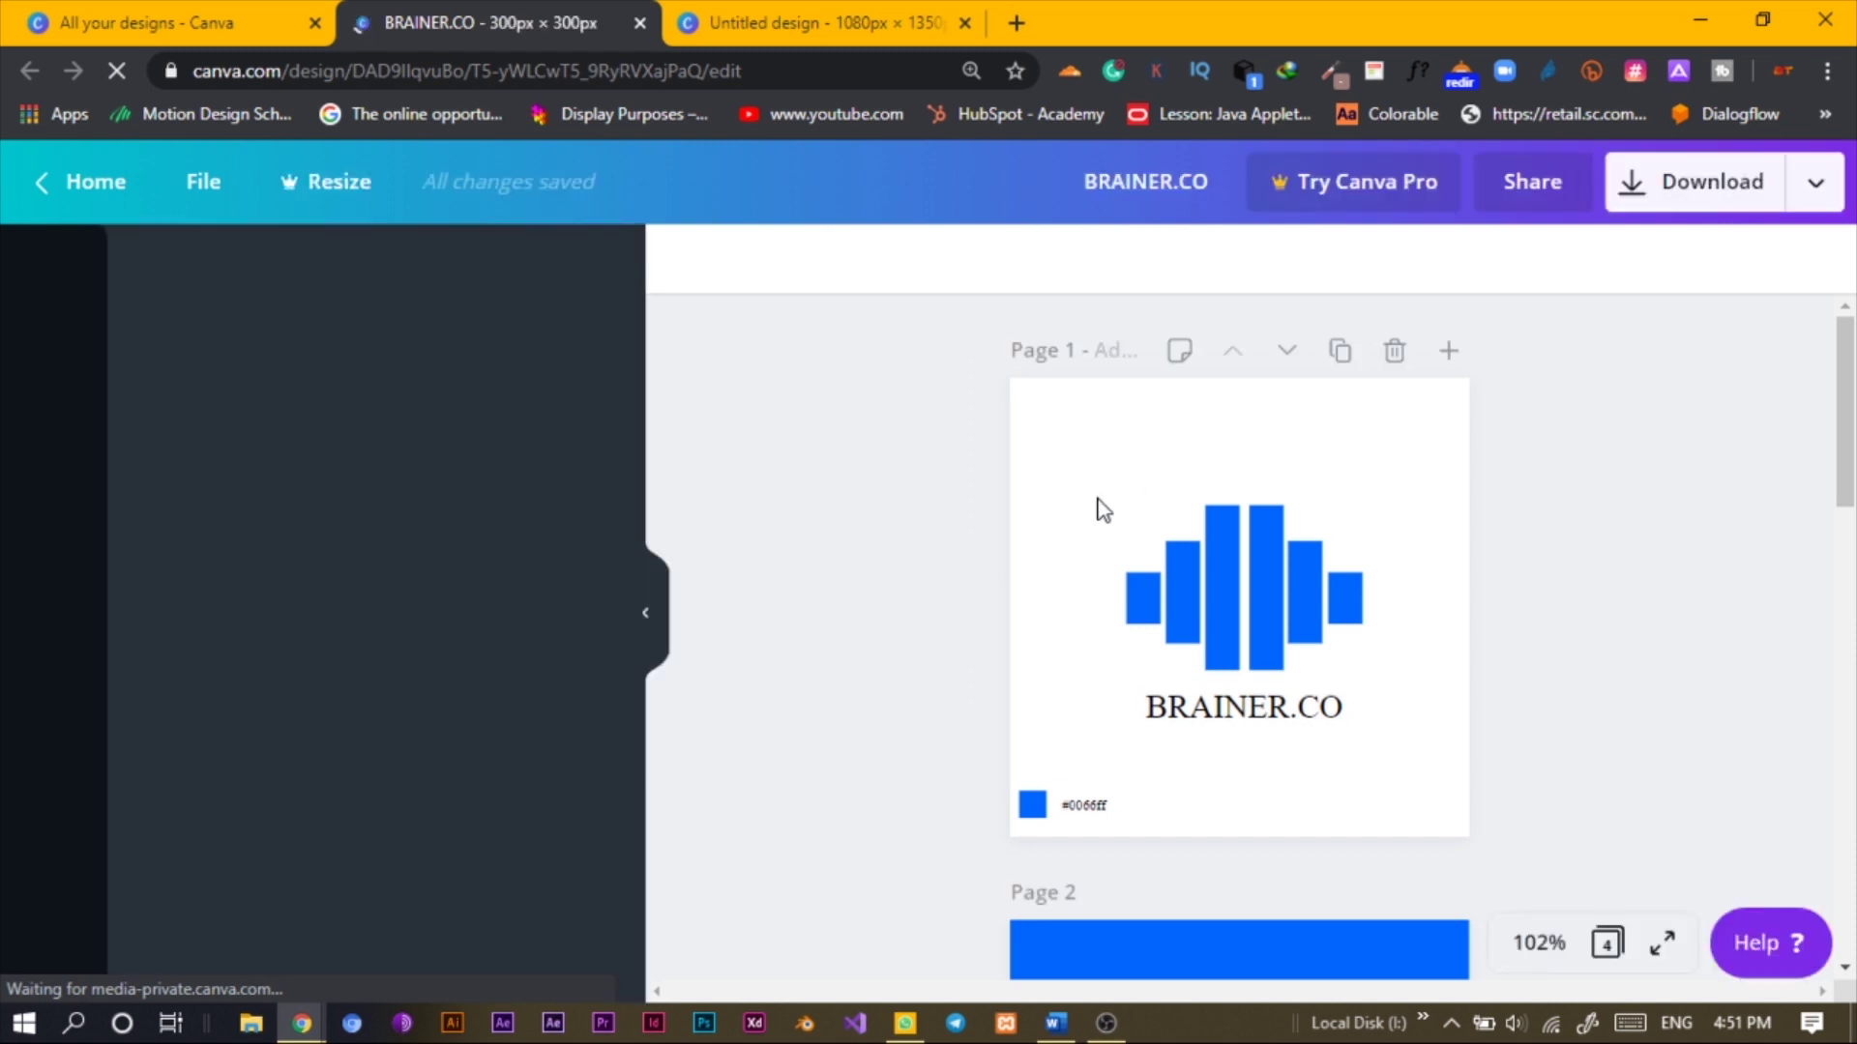
{"action": "left_click_drag", "start_coordinate": [1067, 480], "coordinate": [1297, 665]}
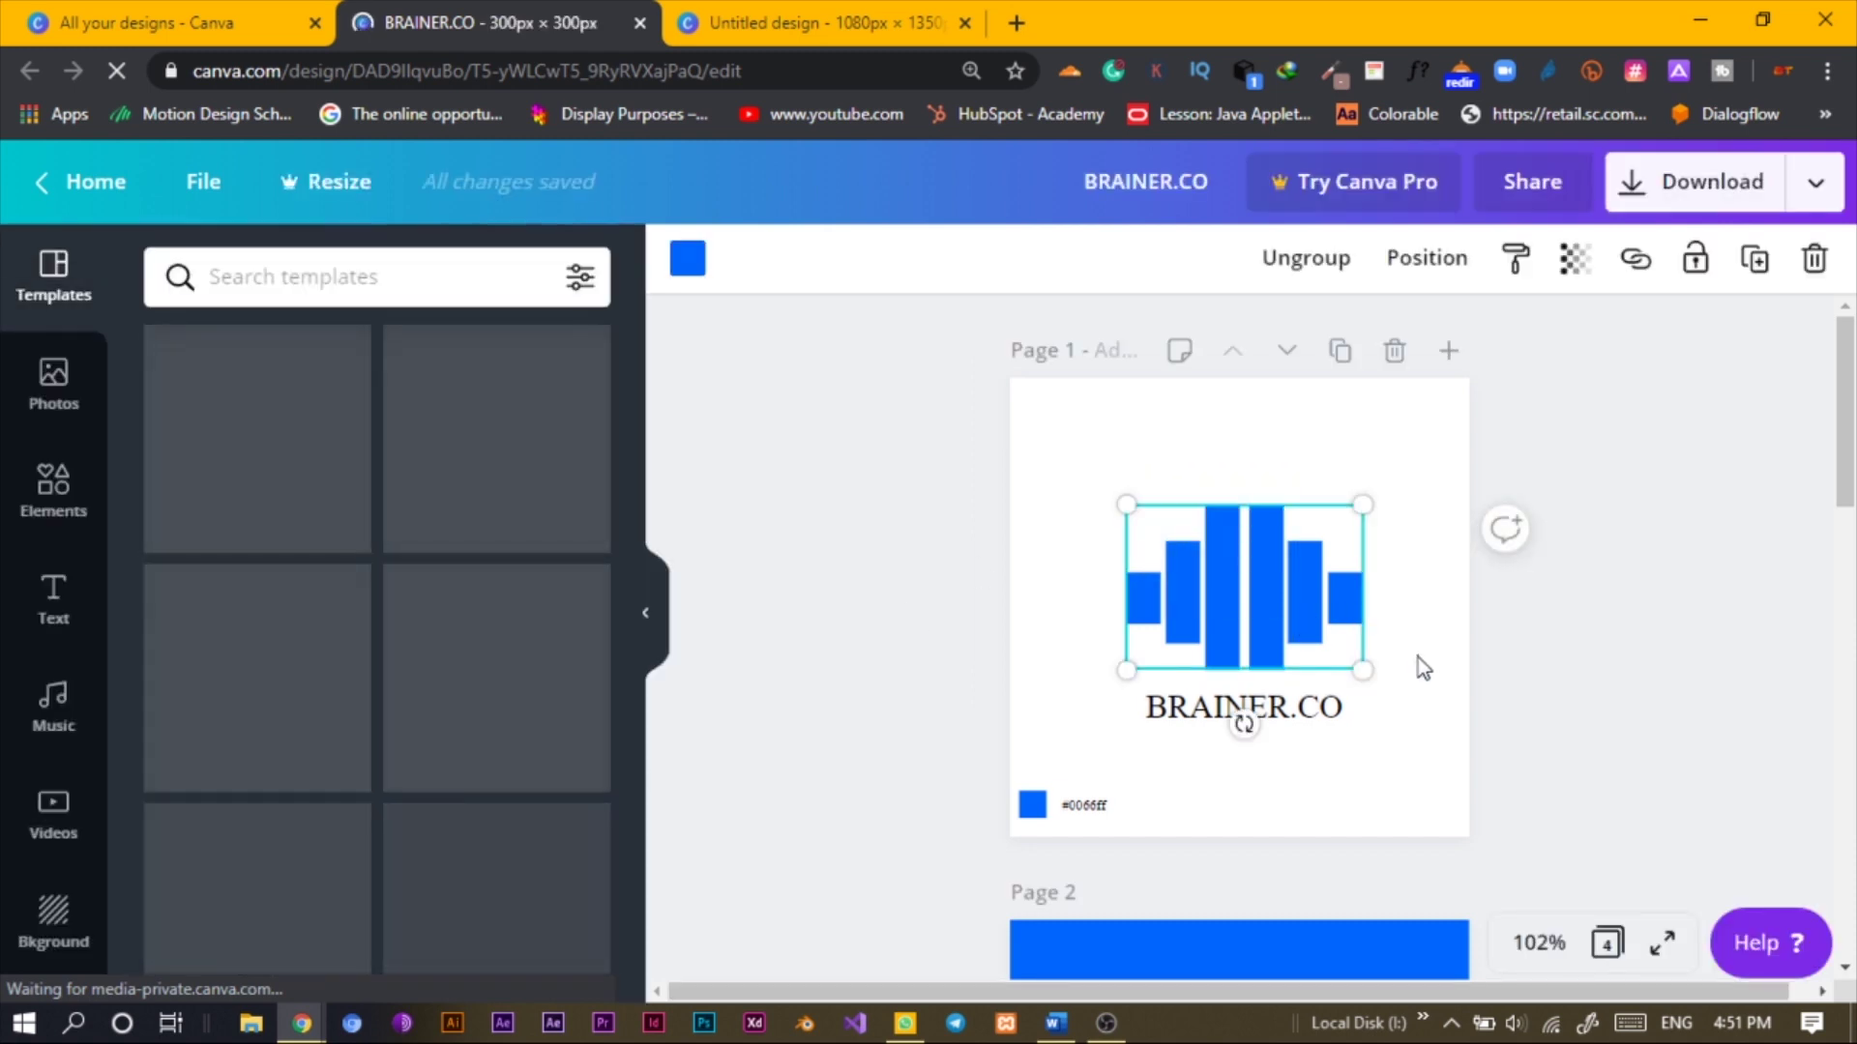
{"action": "left_click", "coordinate": [812, 22]}
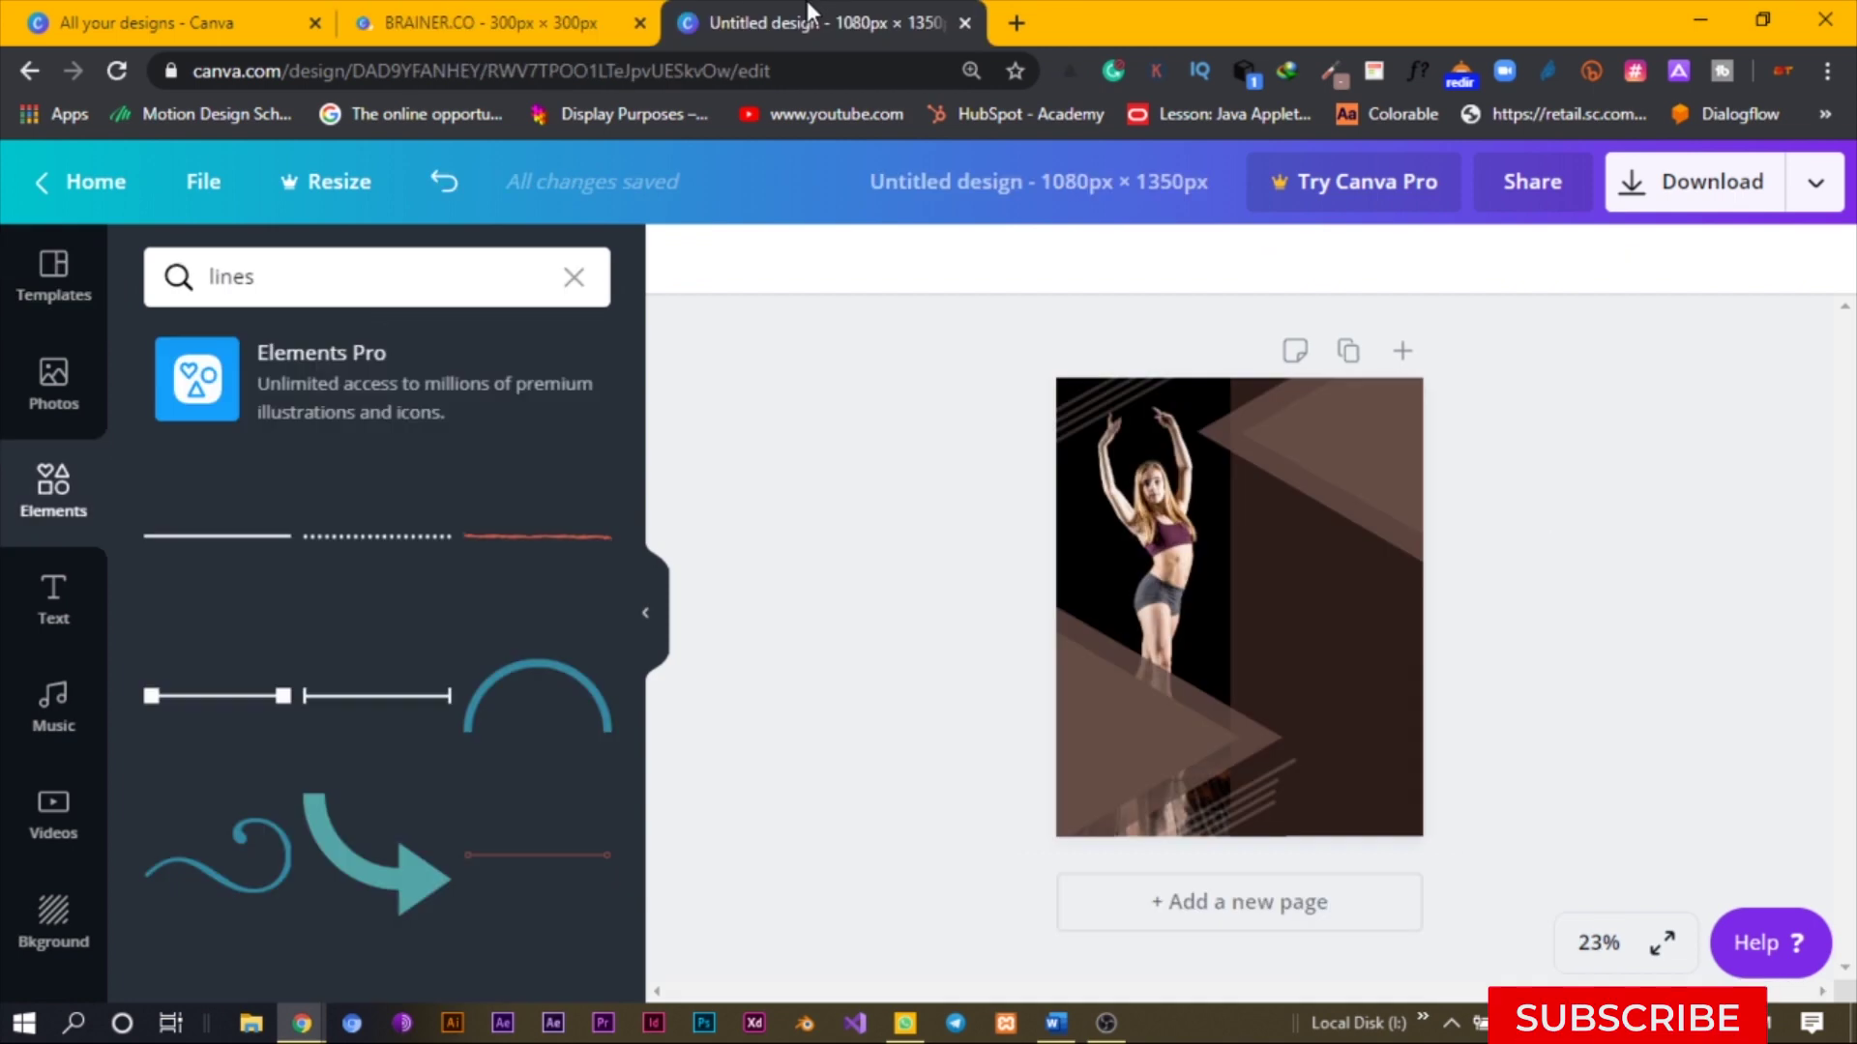
{"action": "key", "text": "ctrl+v"}
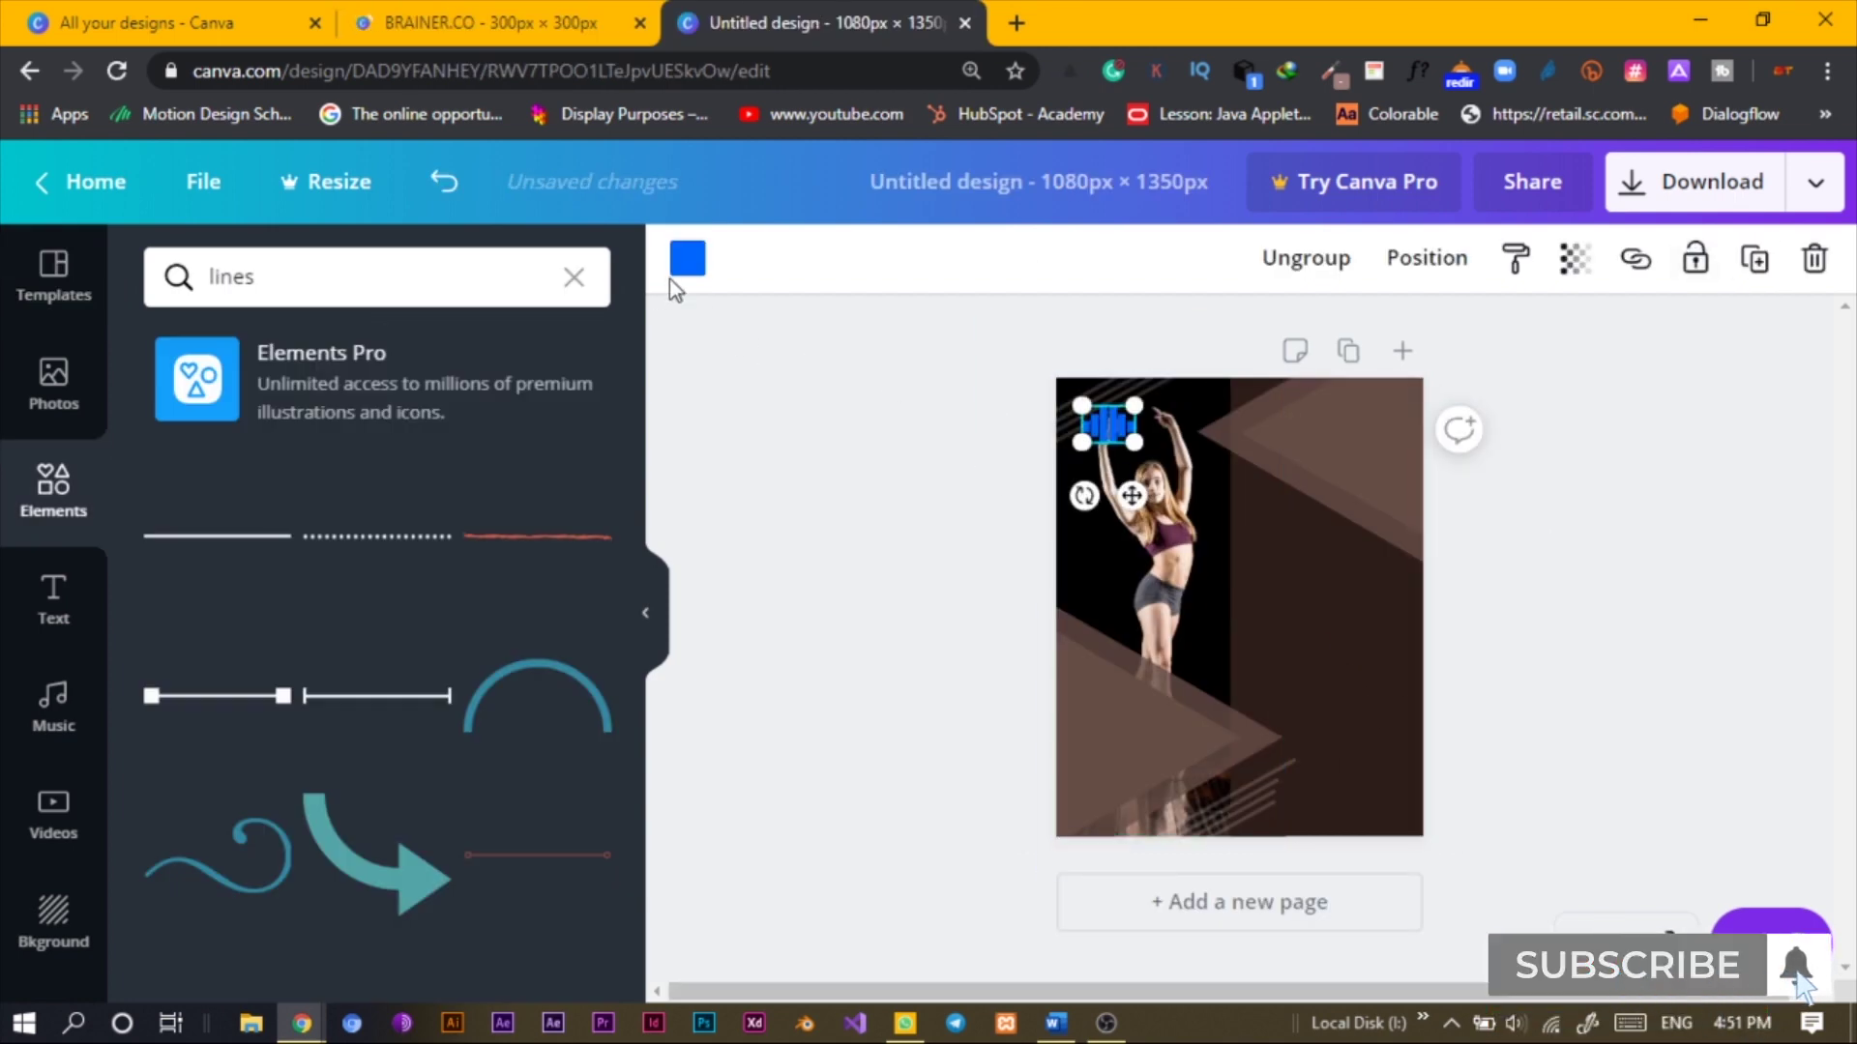
Recolour the pasted bar logo white and move it onto the upper-right triangles
{"action": "left_click", "coordinate": [693, 264]}
{"action": "left_click", "coordinate": [338, 566]}
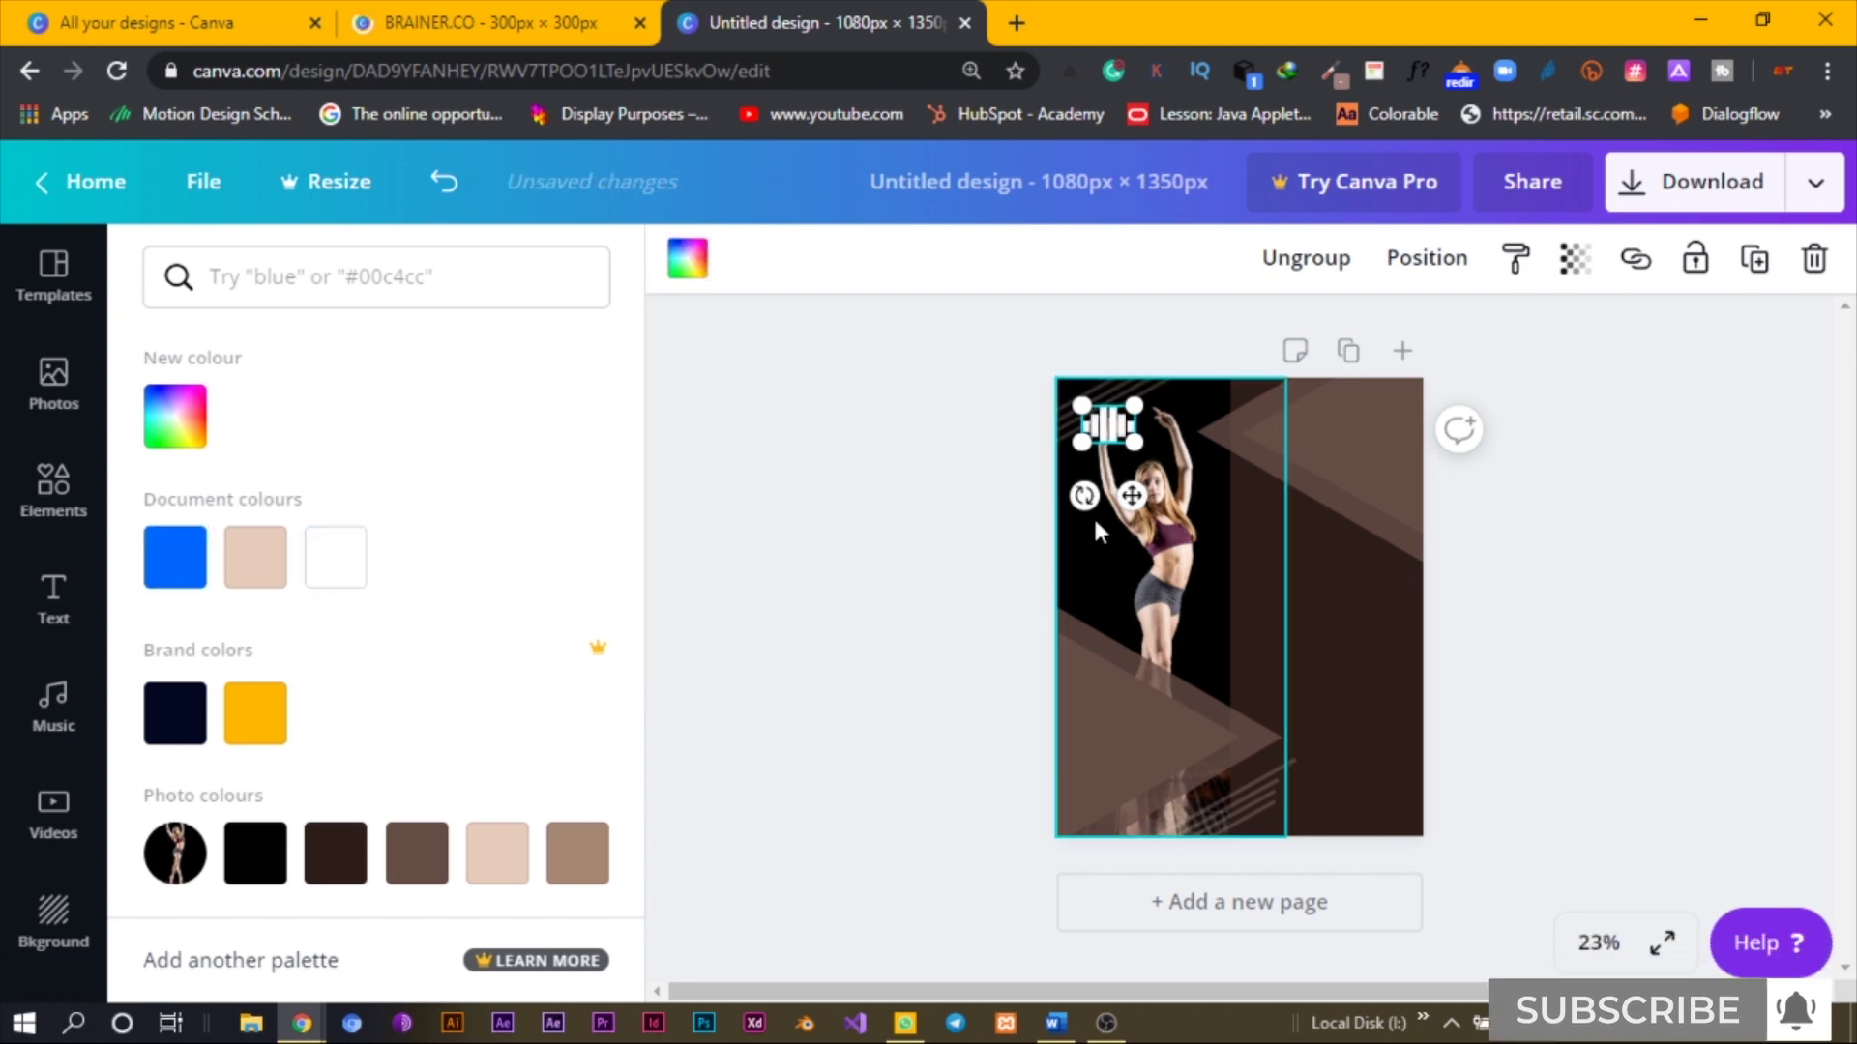
{"action": "left_click_drag", "start_coordinate": [1138, 496], "coordinate": [1336, 503]}
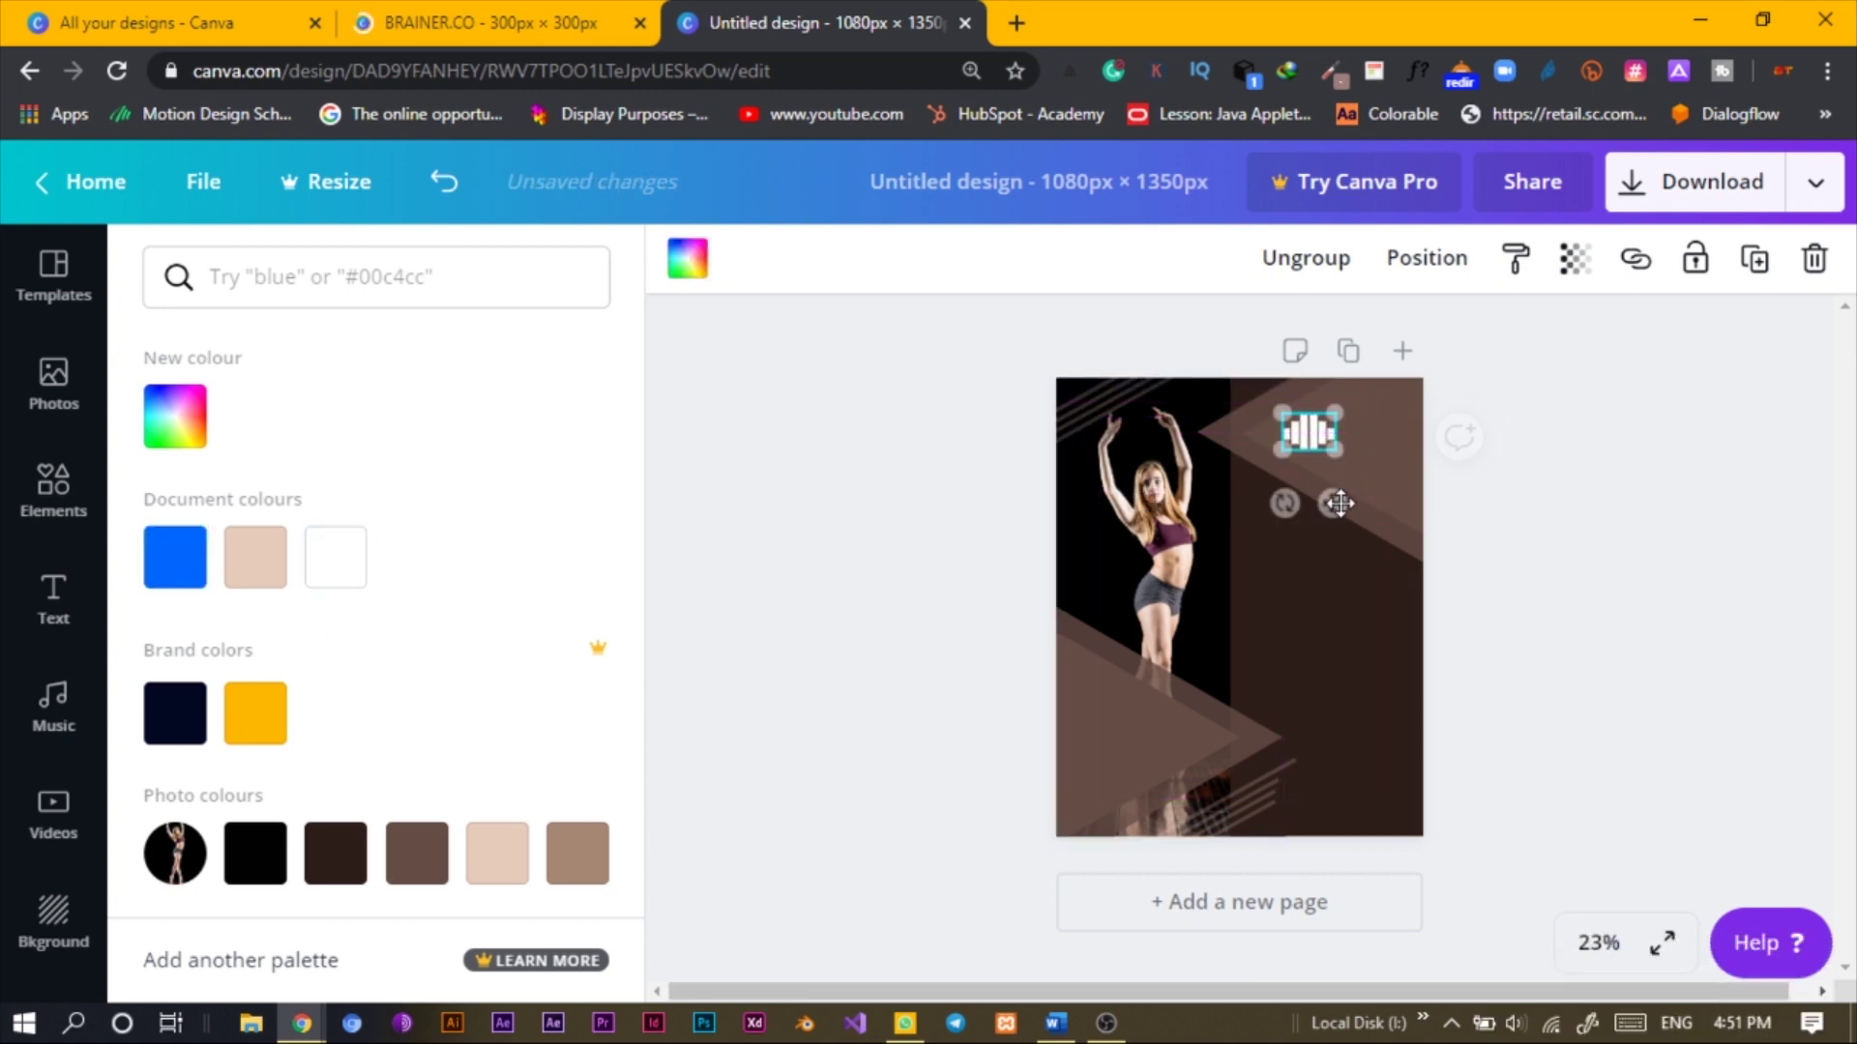
{"action": "left_click_drag", "start_coordinate": [1278, 461], "coordinate": [1304, 454]}
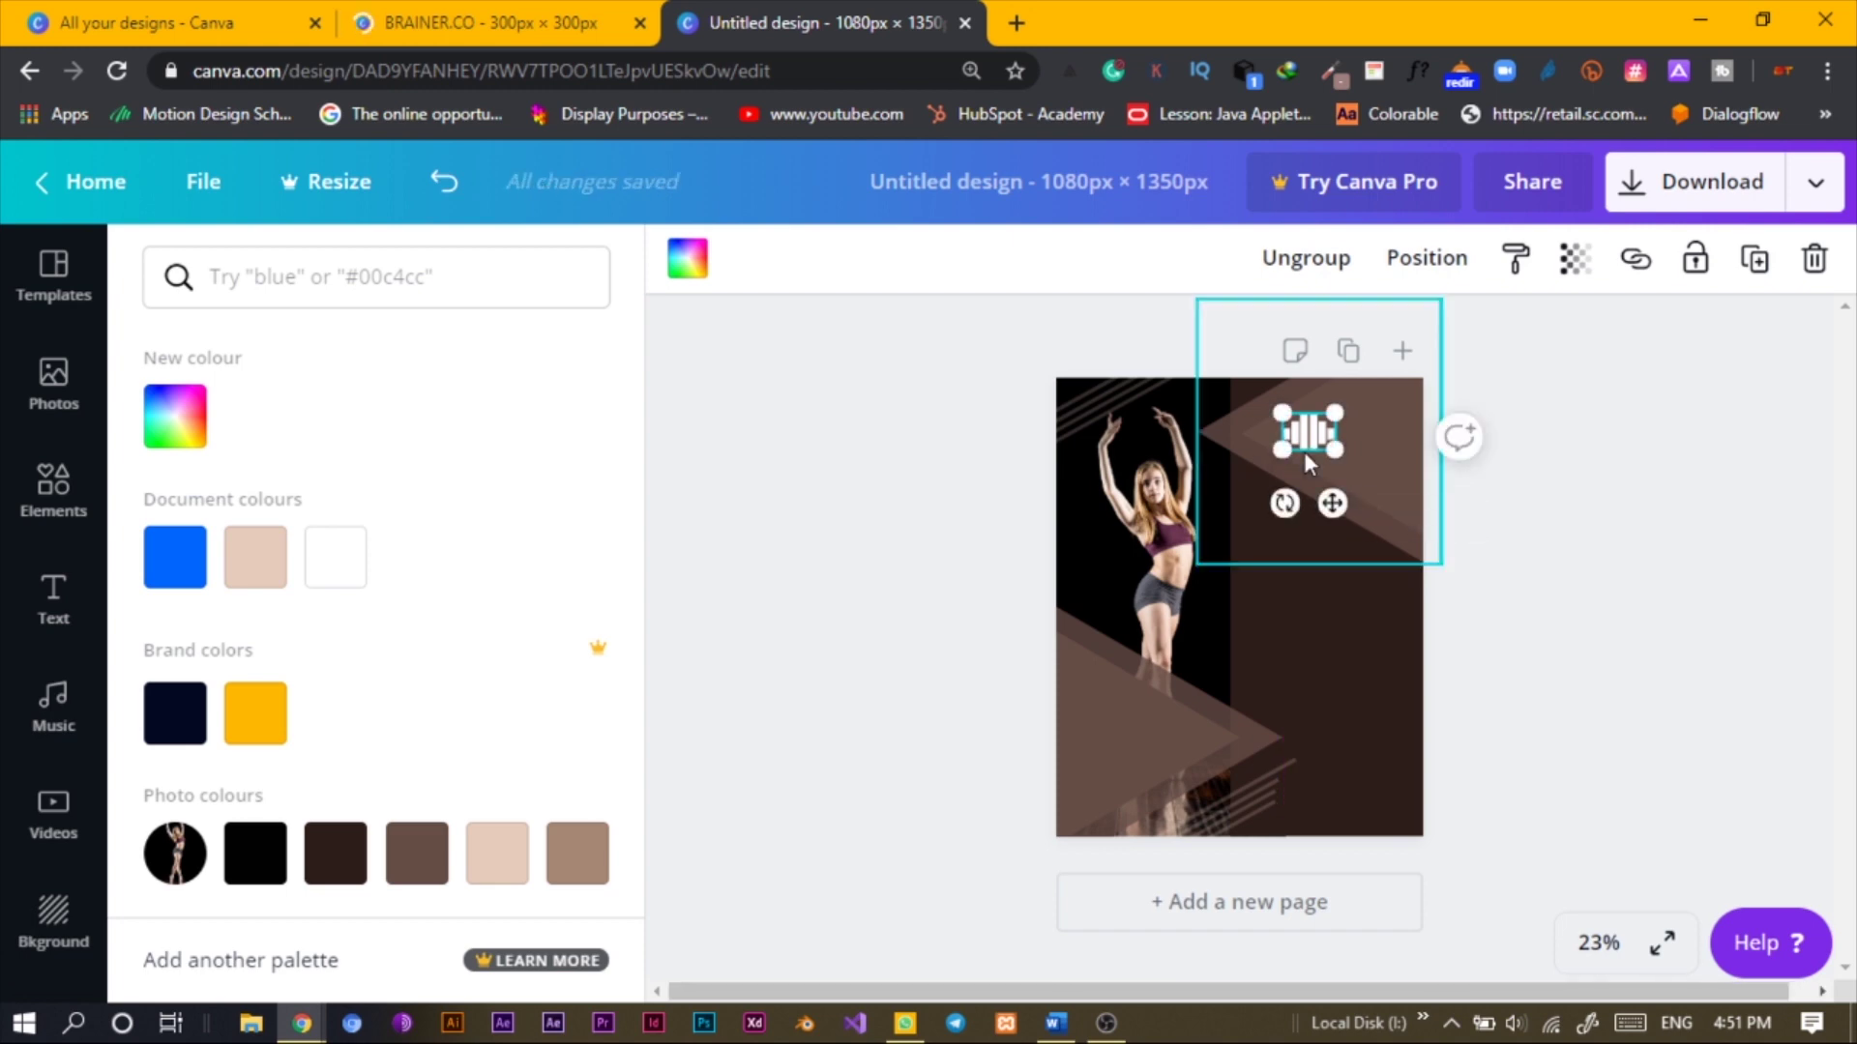
Scale the white logo down slightly and position it inside the inner upper-right triangle
{"action": "scroll", "coordinate": [1304, 451], "scroll_direction": "up", "scroll_amount": 5}
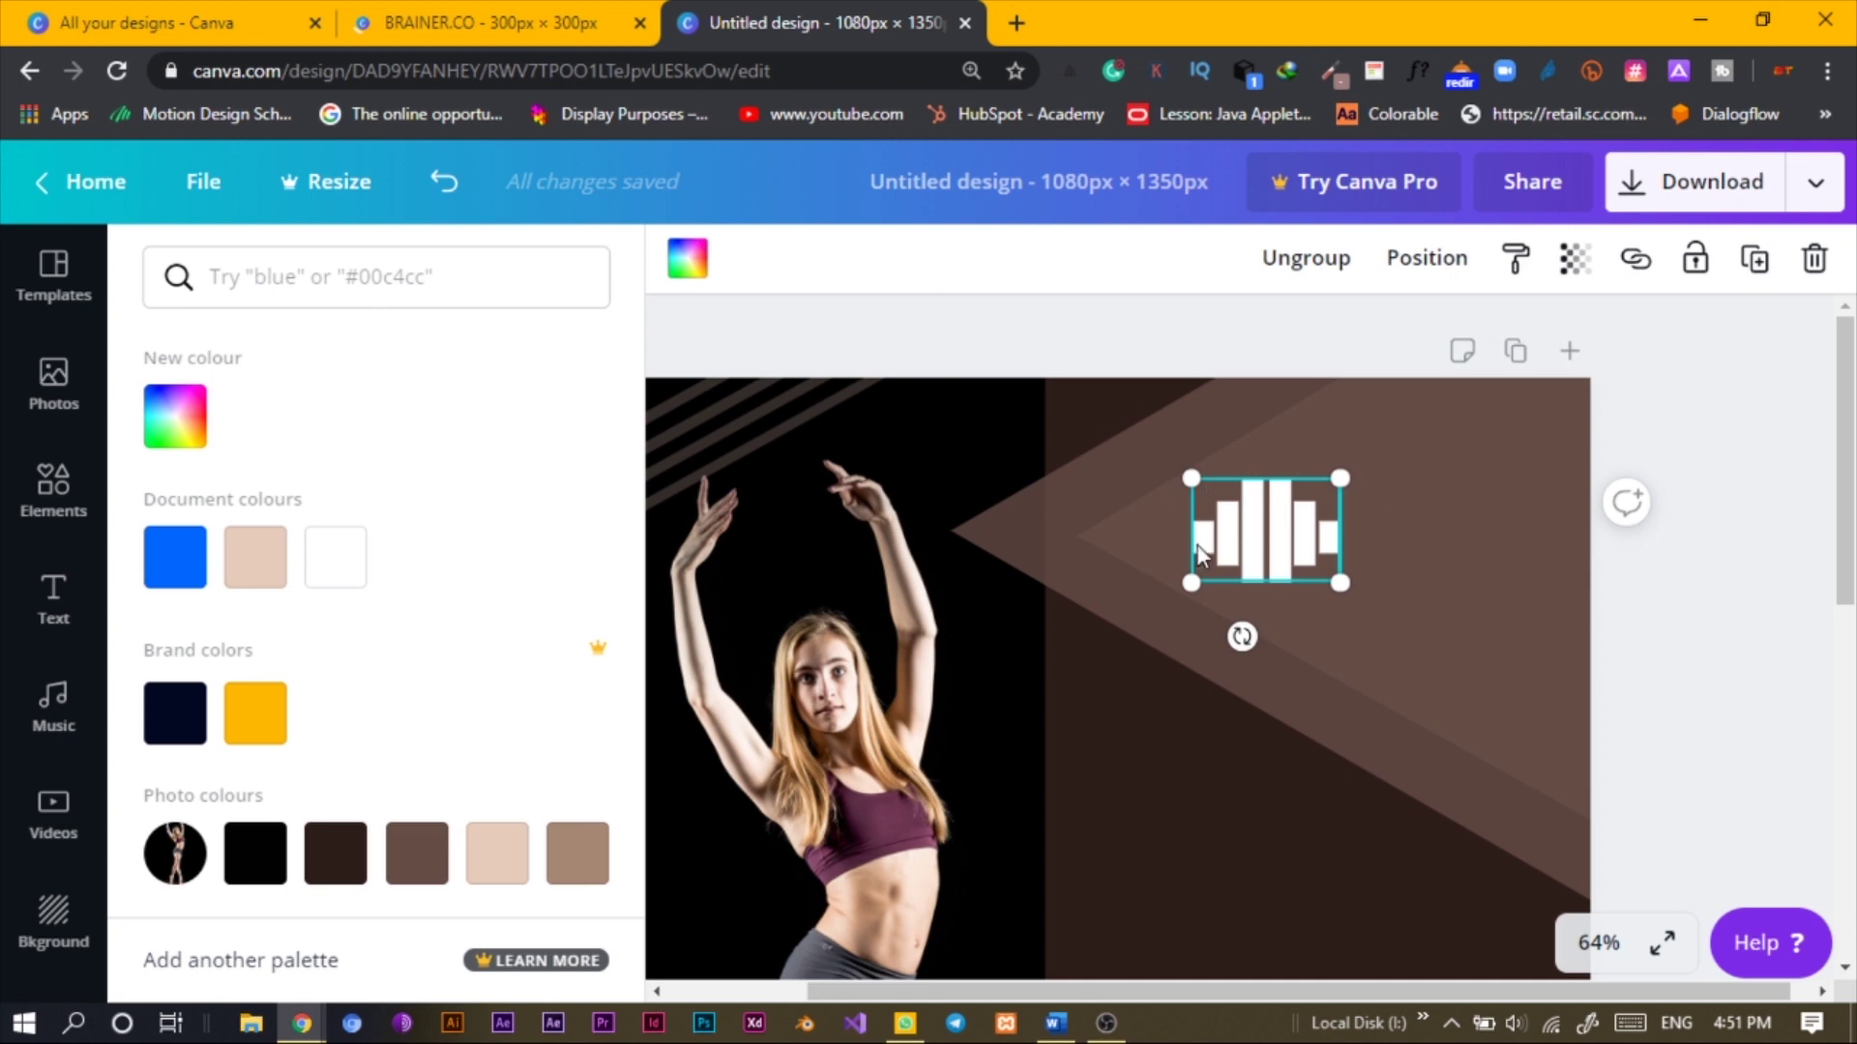
{"action": "left_click_drag", "start_coordinate": [1192, 577], "coordinate": [1347, 547]}
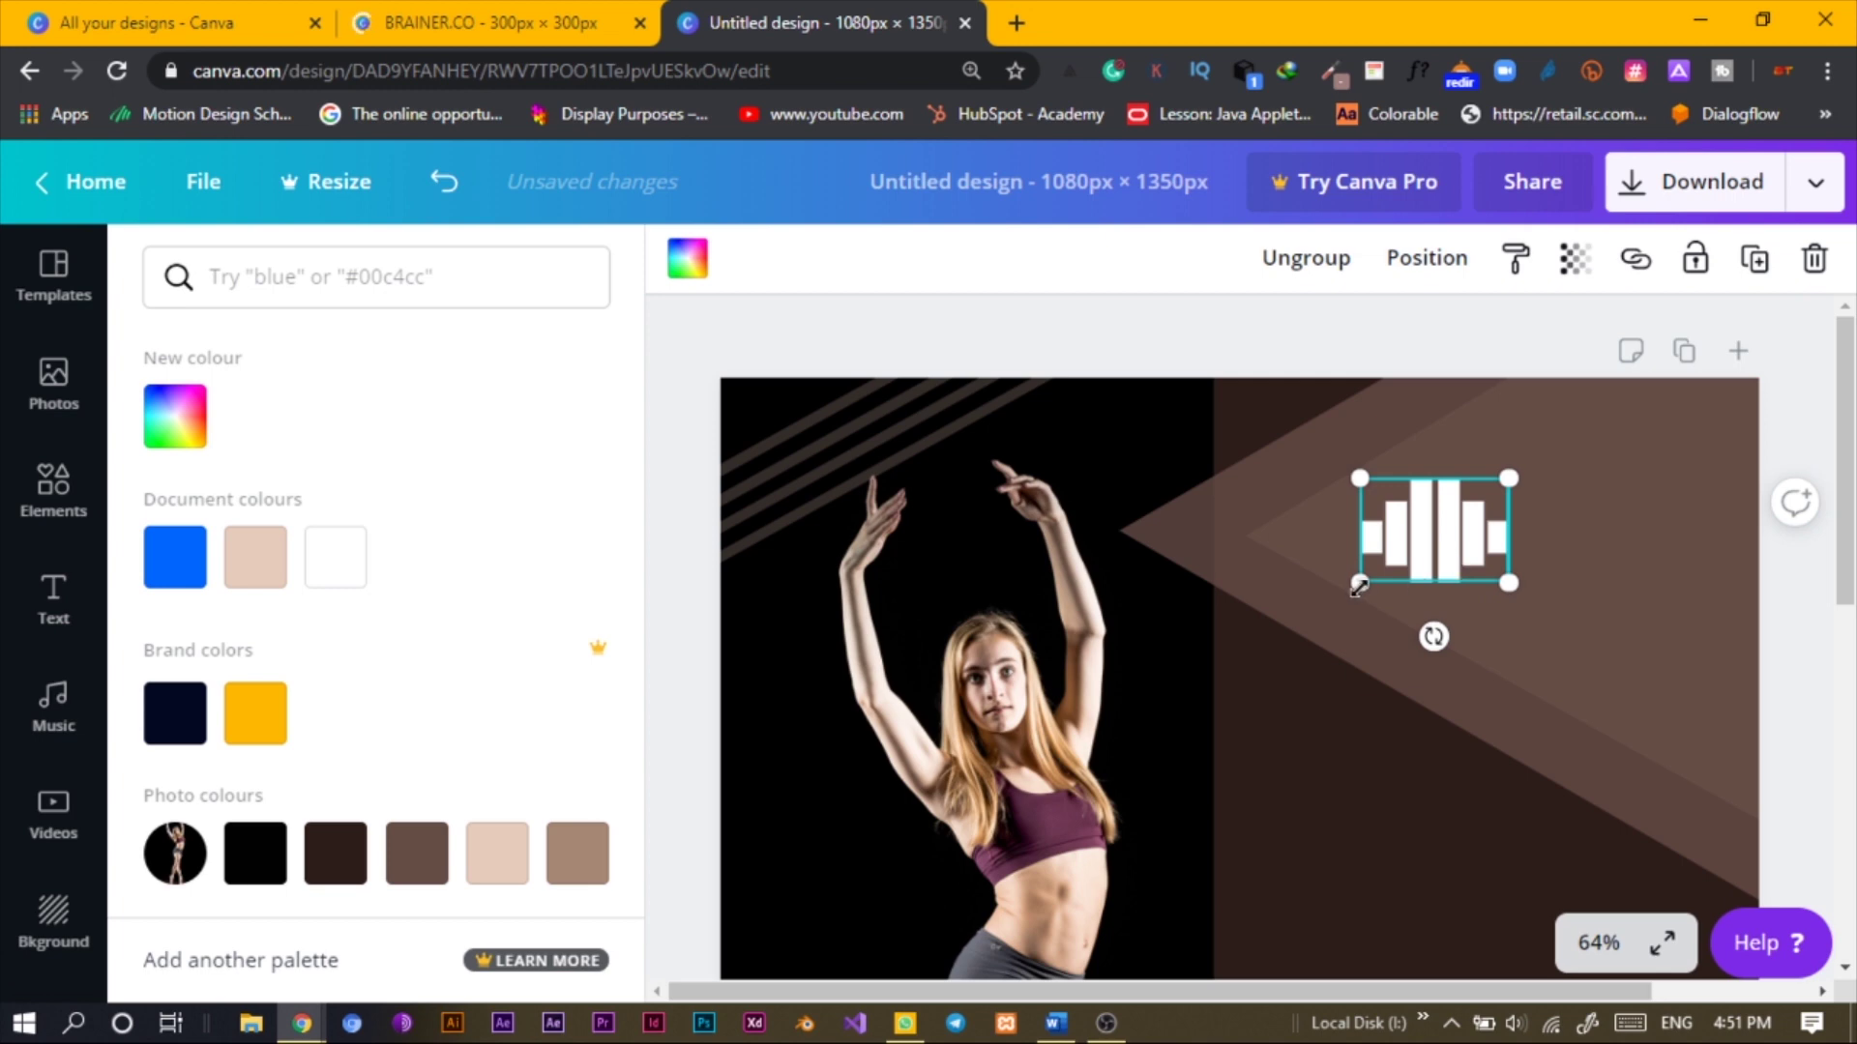
{"action": "left_click_drag", "start_coordinate": [1361, 582], "coordinate": [1383, 566]}
{"action": "scroll", "coordinate": [1398, 582], "scroll_direction": "right", "scroll_amount": 2}
{"action": "left_click_drag", "start_coordinate": [1274, 523], "coordinate": [1454, 513]}
{"action": "scroll", "coordinate": [1287, 527], "scroll_direction": "left", "scroll_amount": 2}
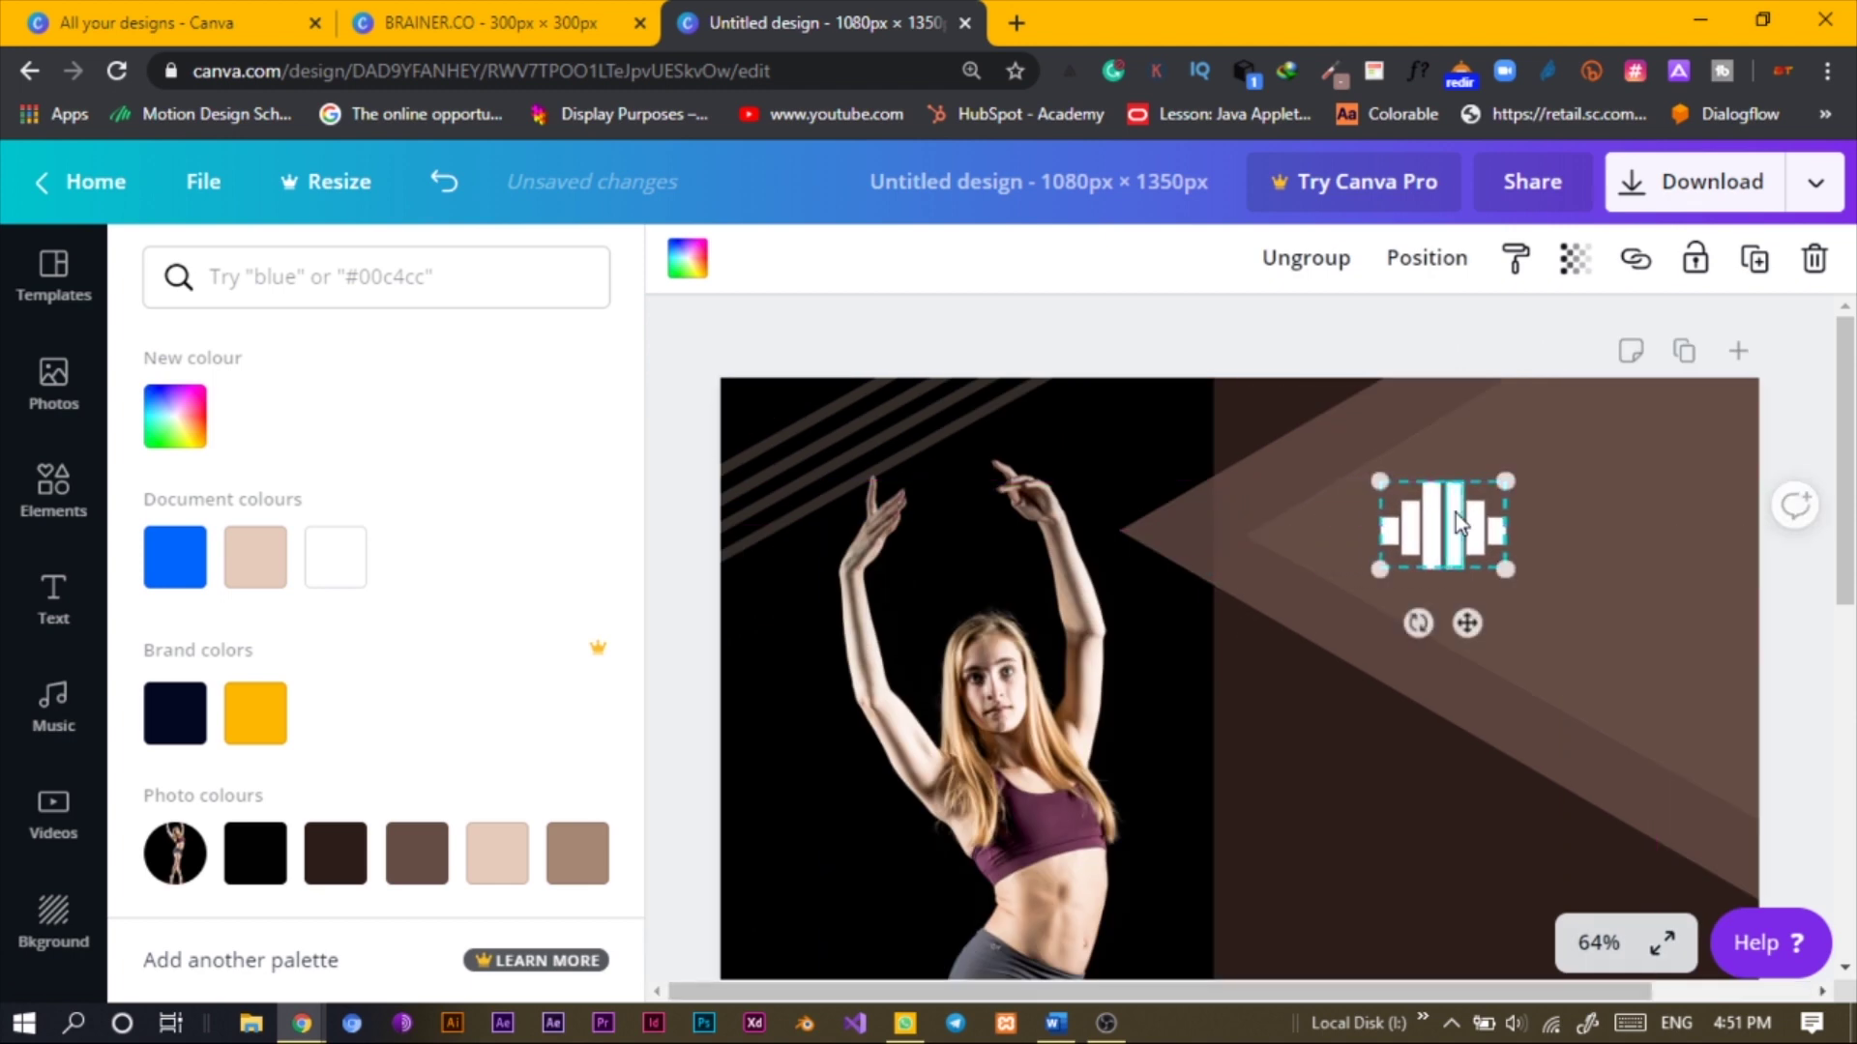
{"action": "key", "text": "ctrl+minus"}
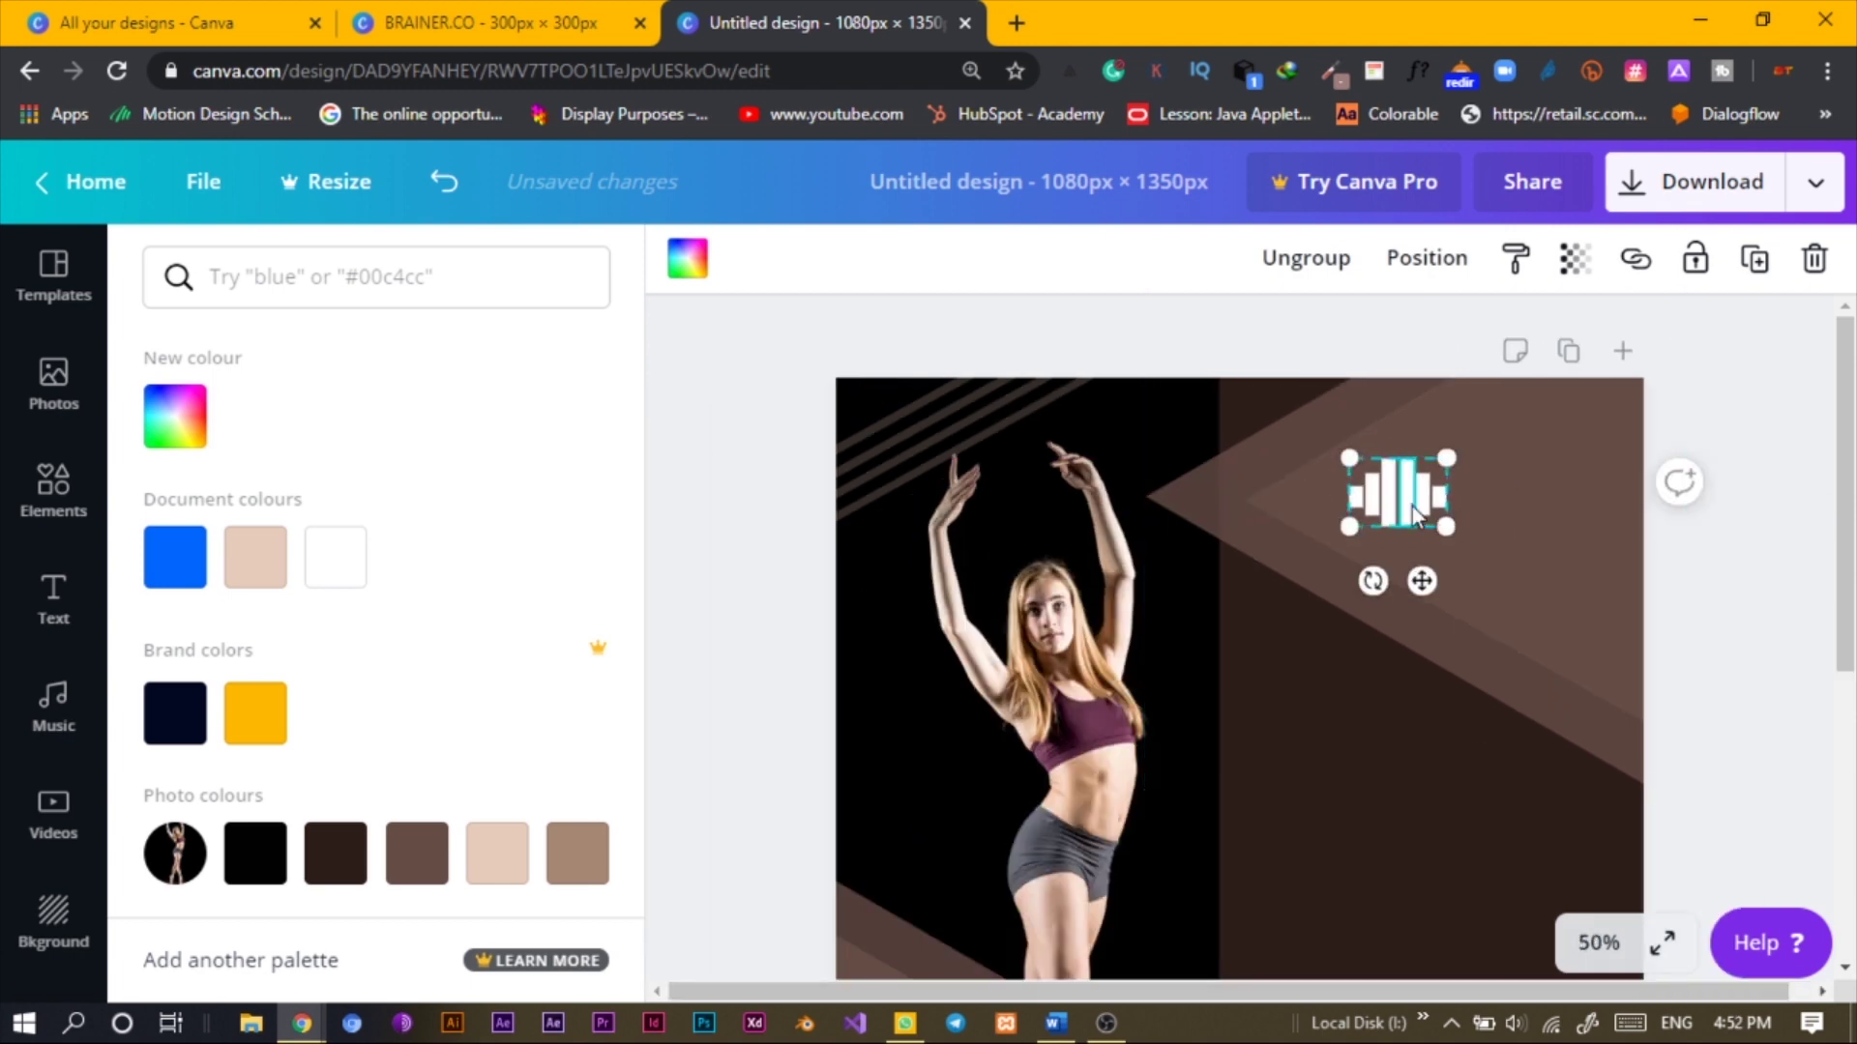
{"action": "left_click", "coordinate": [1263, 663]}
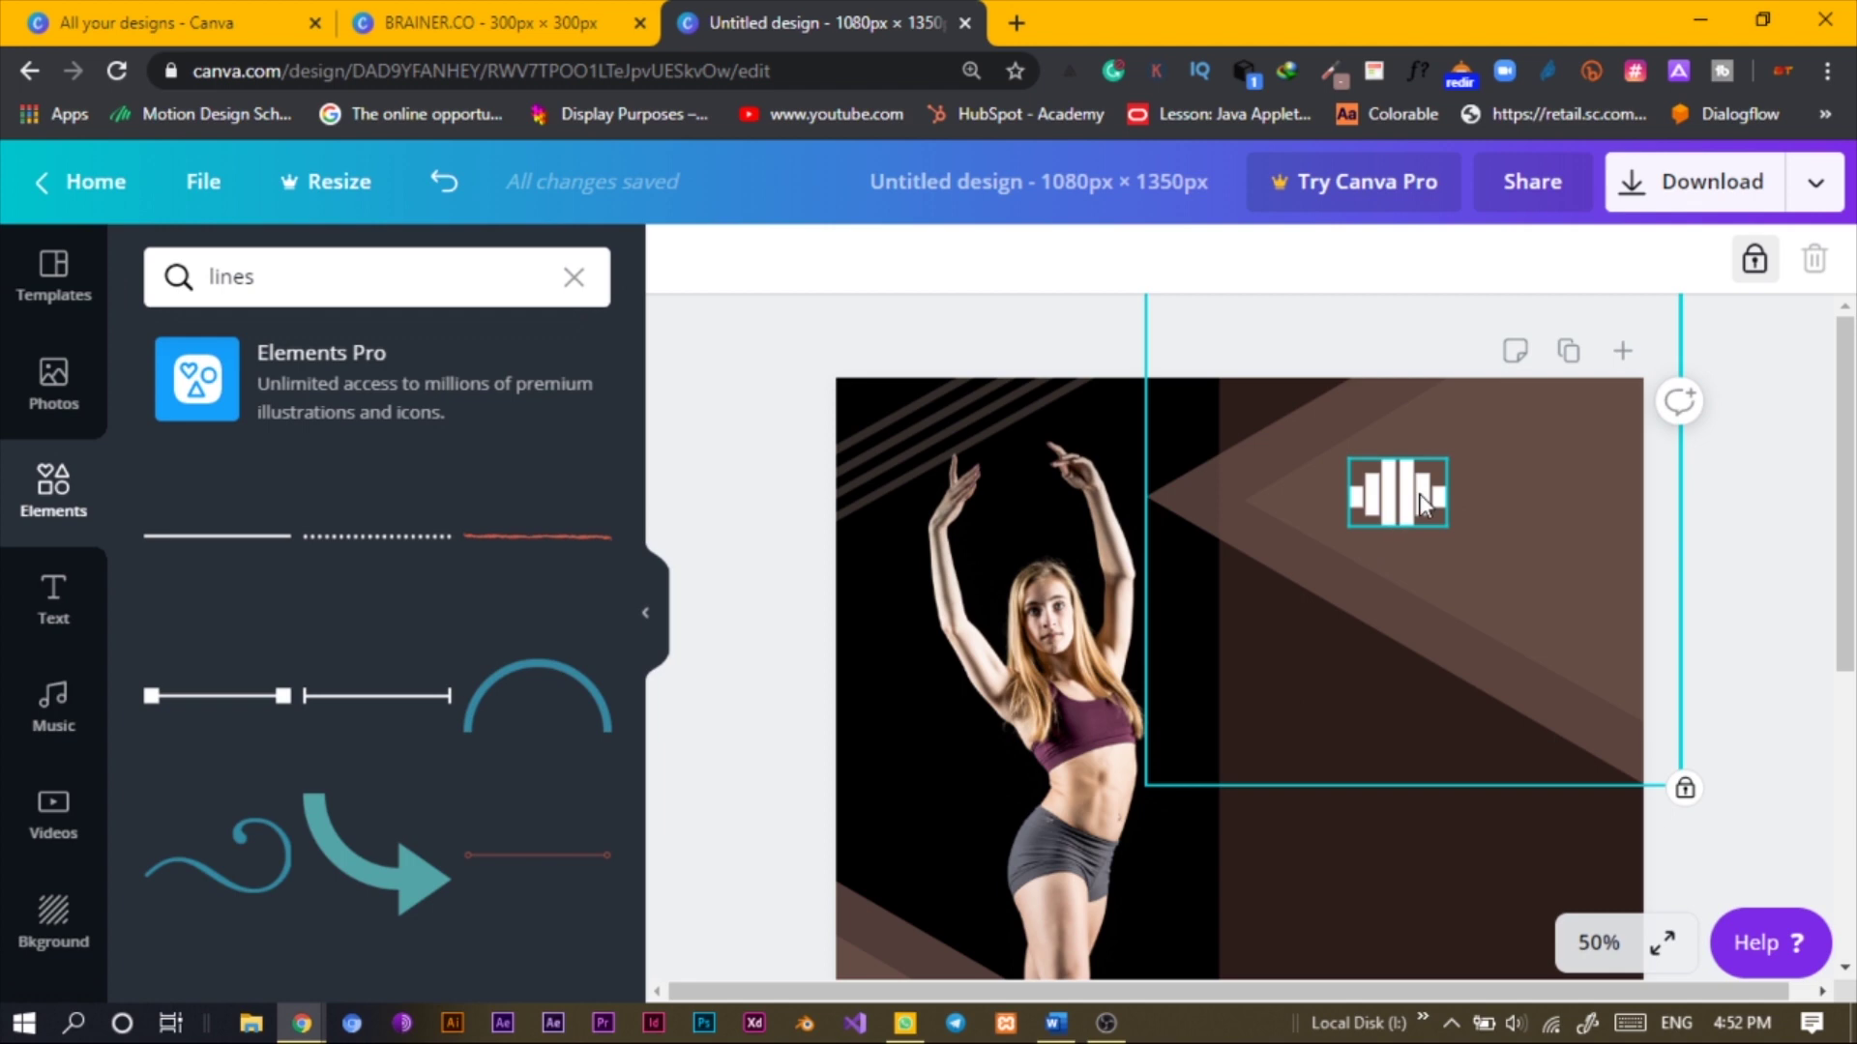
{"action": "key", "text": "ctrl+minus"}
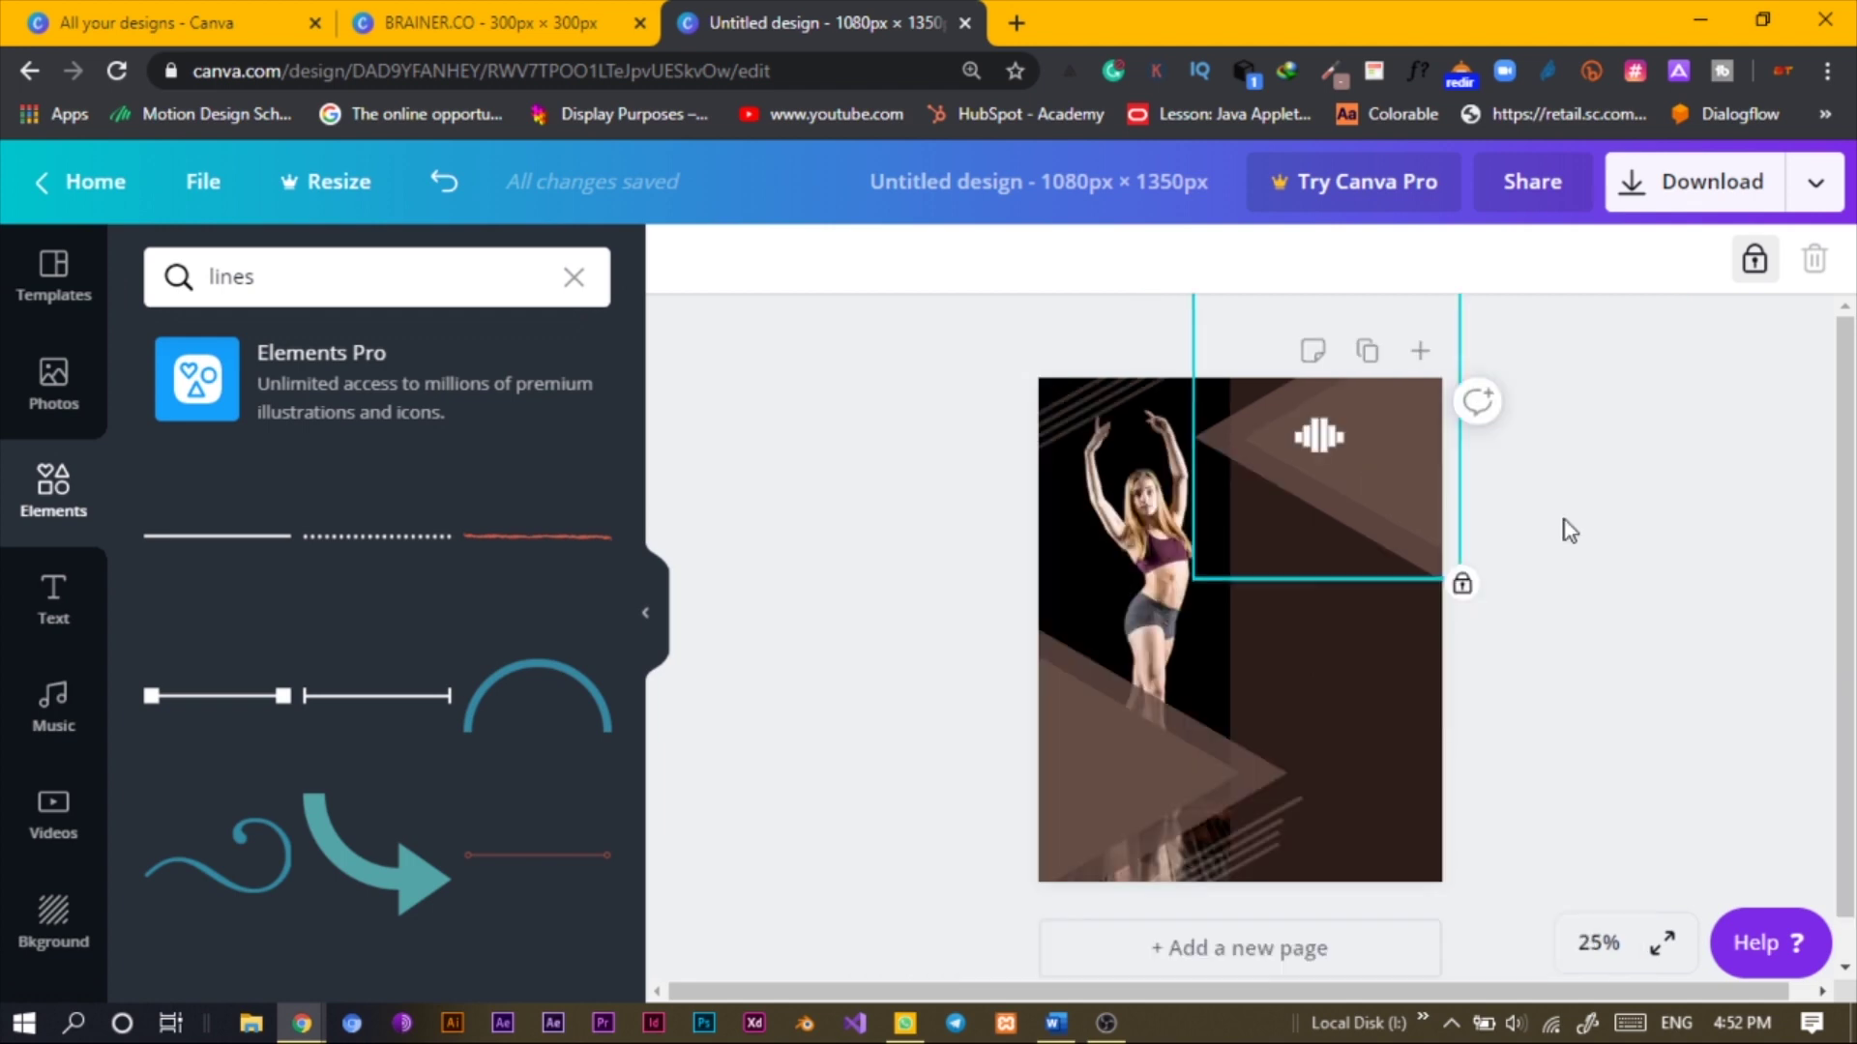
{"action": "left_click", "coordinate": [1531, 667]}
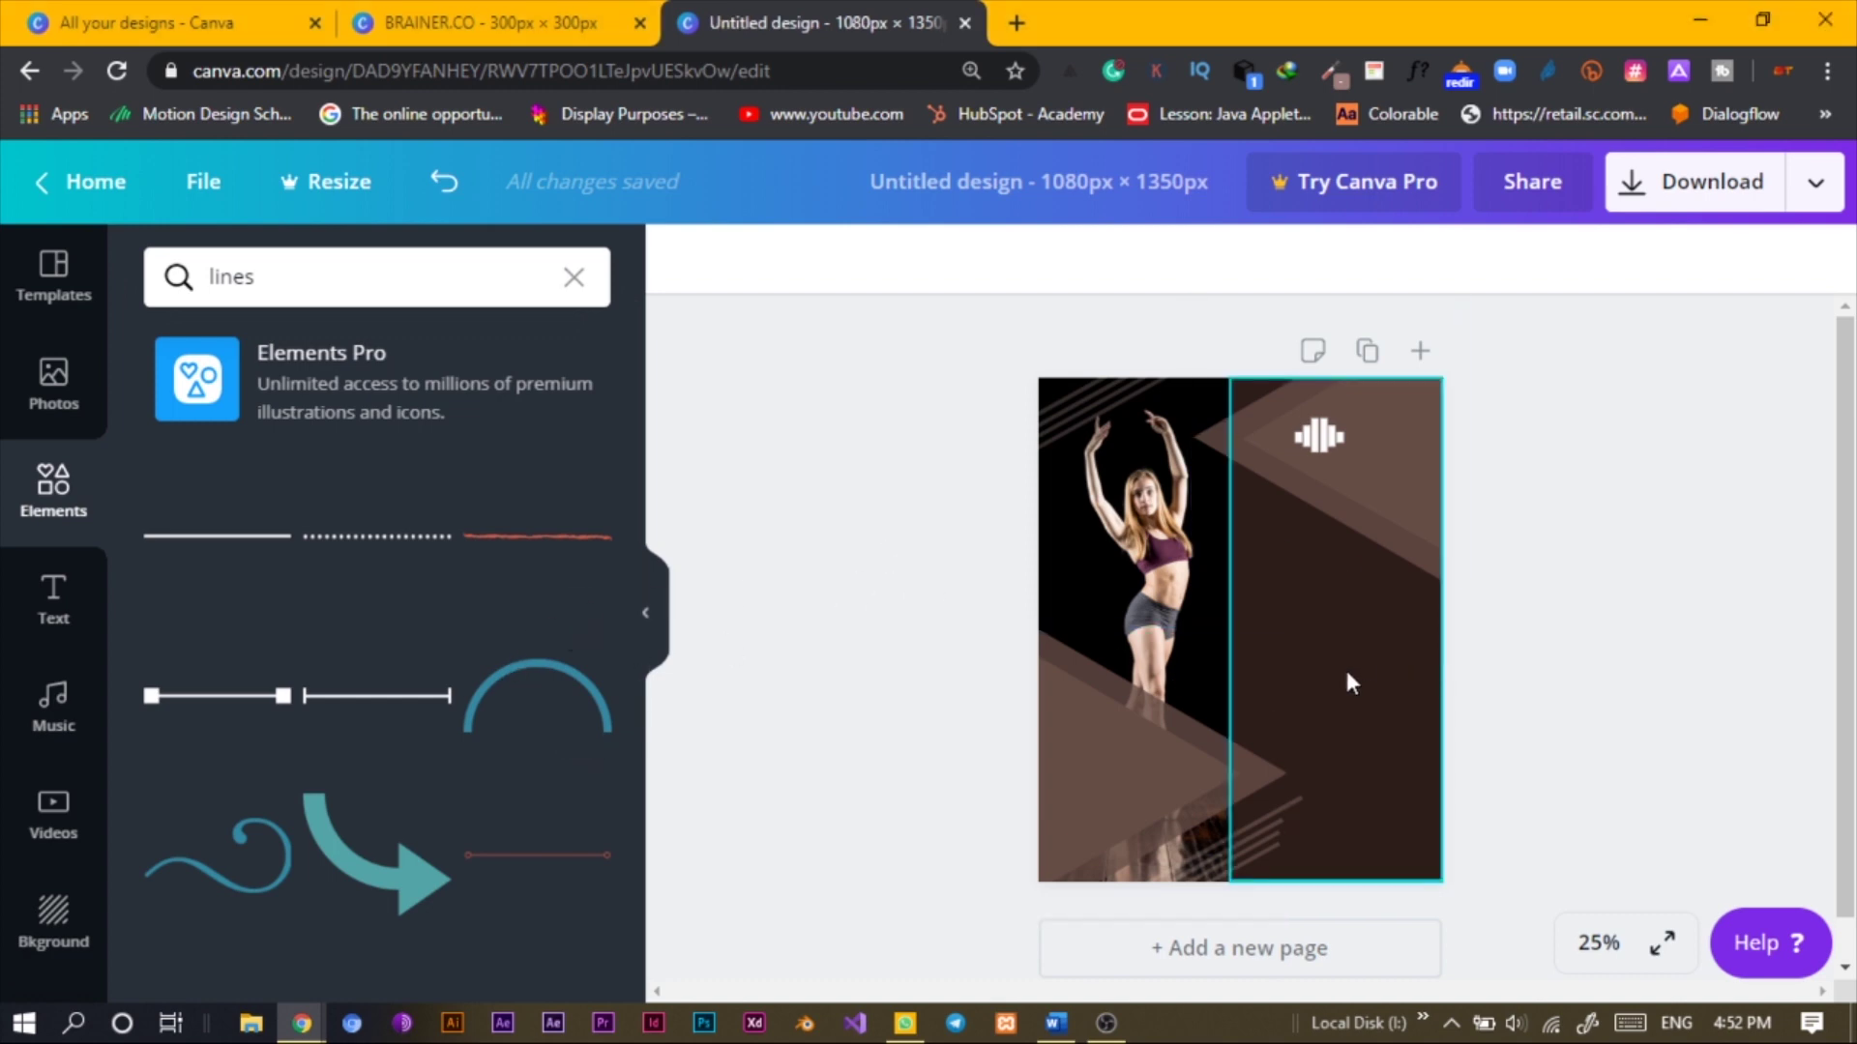
Add a text box reading DANCE in the middle of the page, enlarged to about size 46.7
{"action": "key", "text": "t"}
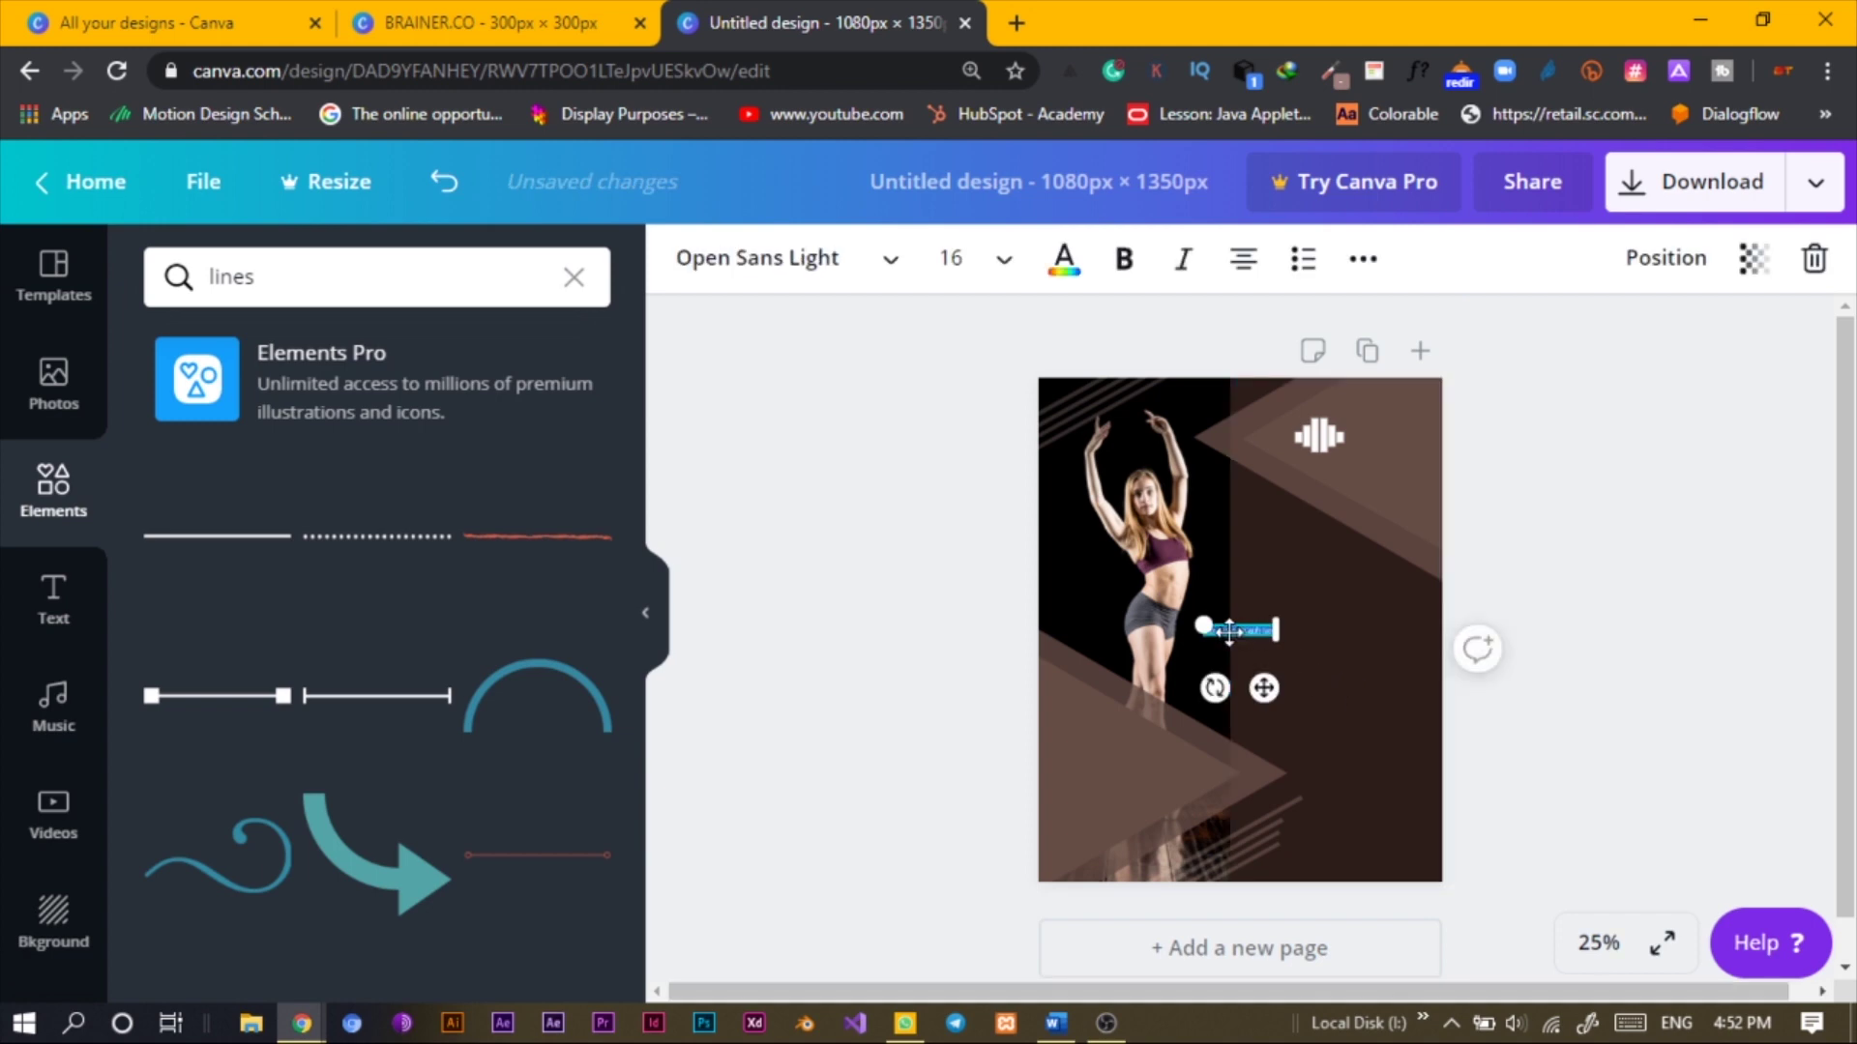
{"action": "left_click_drag", "start_coordinate": [1196, 630], "coordinate": [1064, 626]}
{"action": "left_click", "coordinate": [730, 261]}
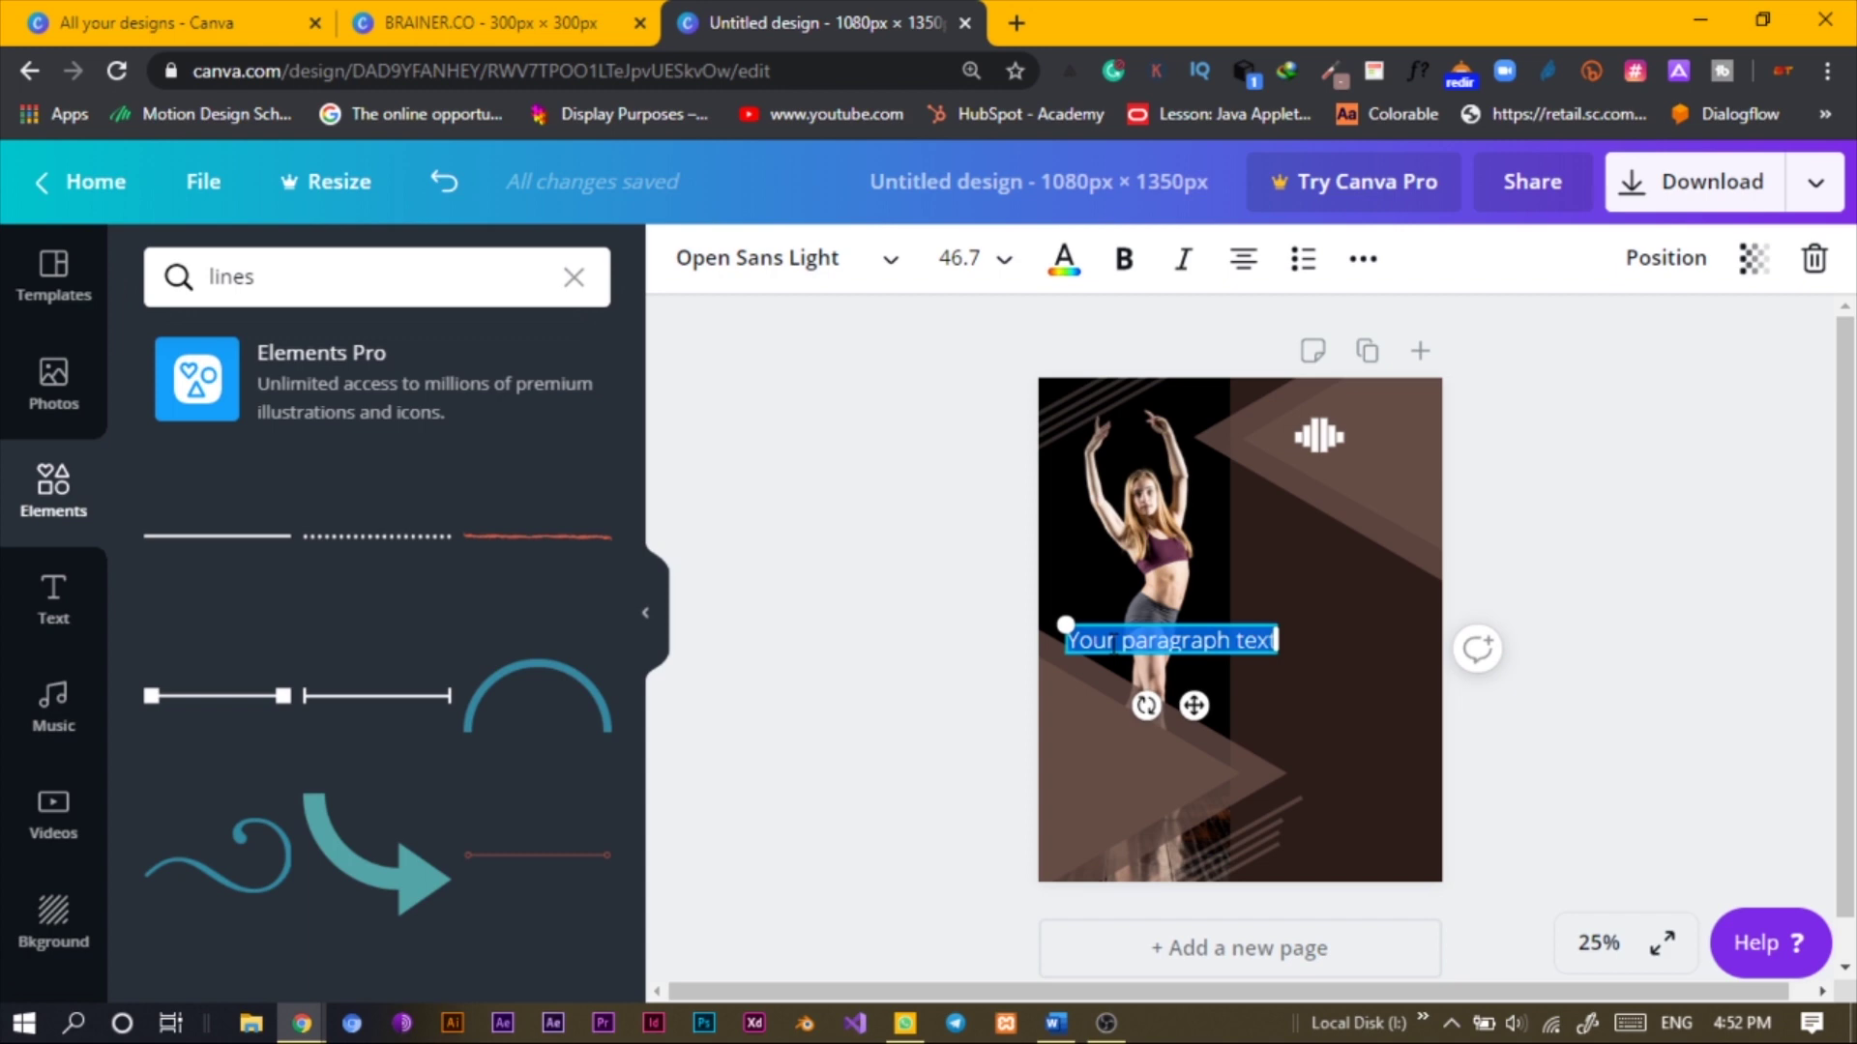
{"action": "type", "text": "a"}
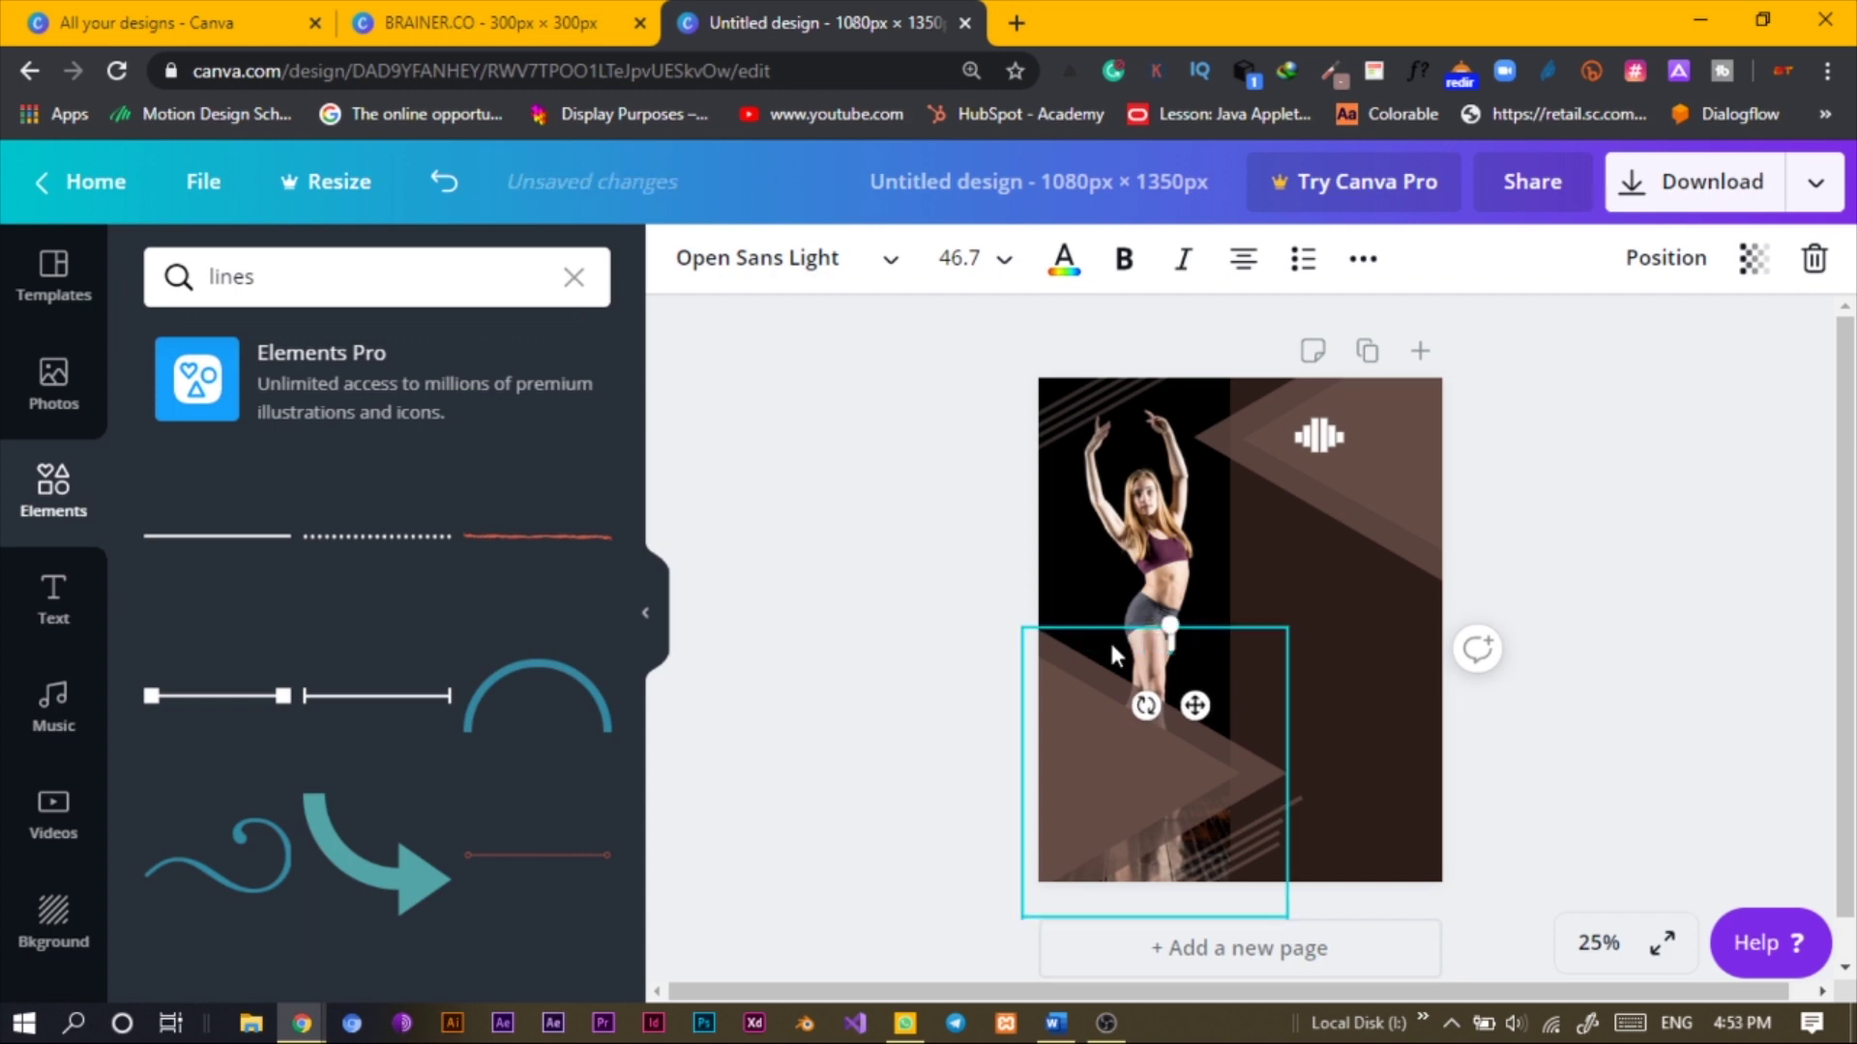
{"action": "type", "text": "ANCE"}
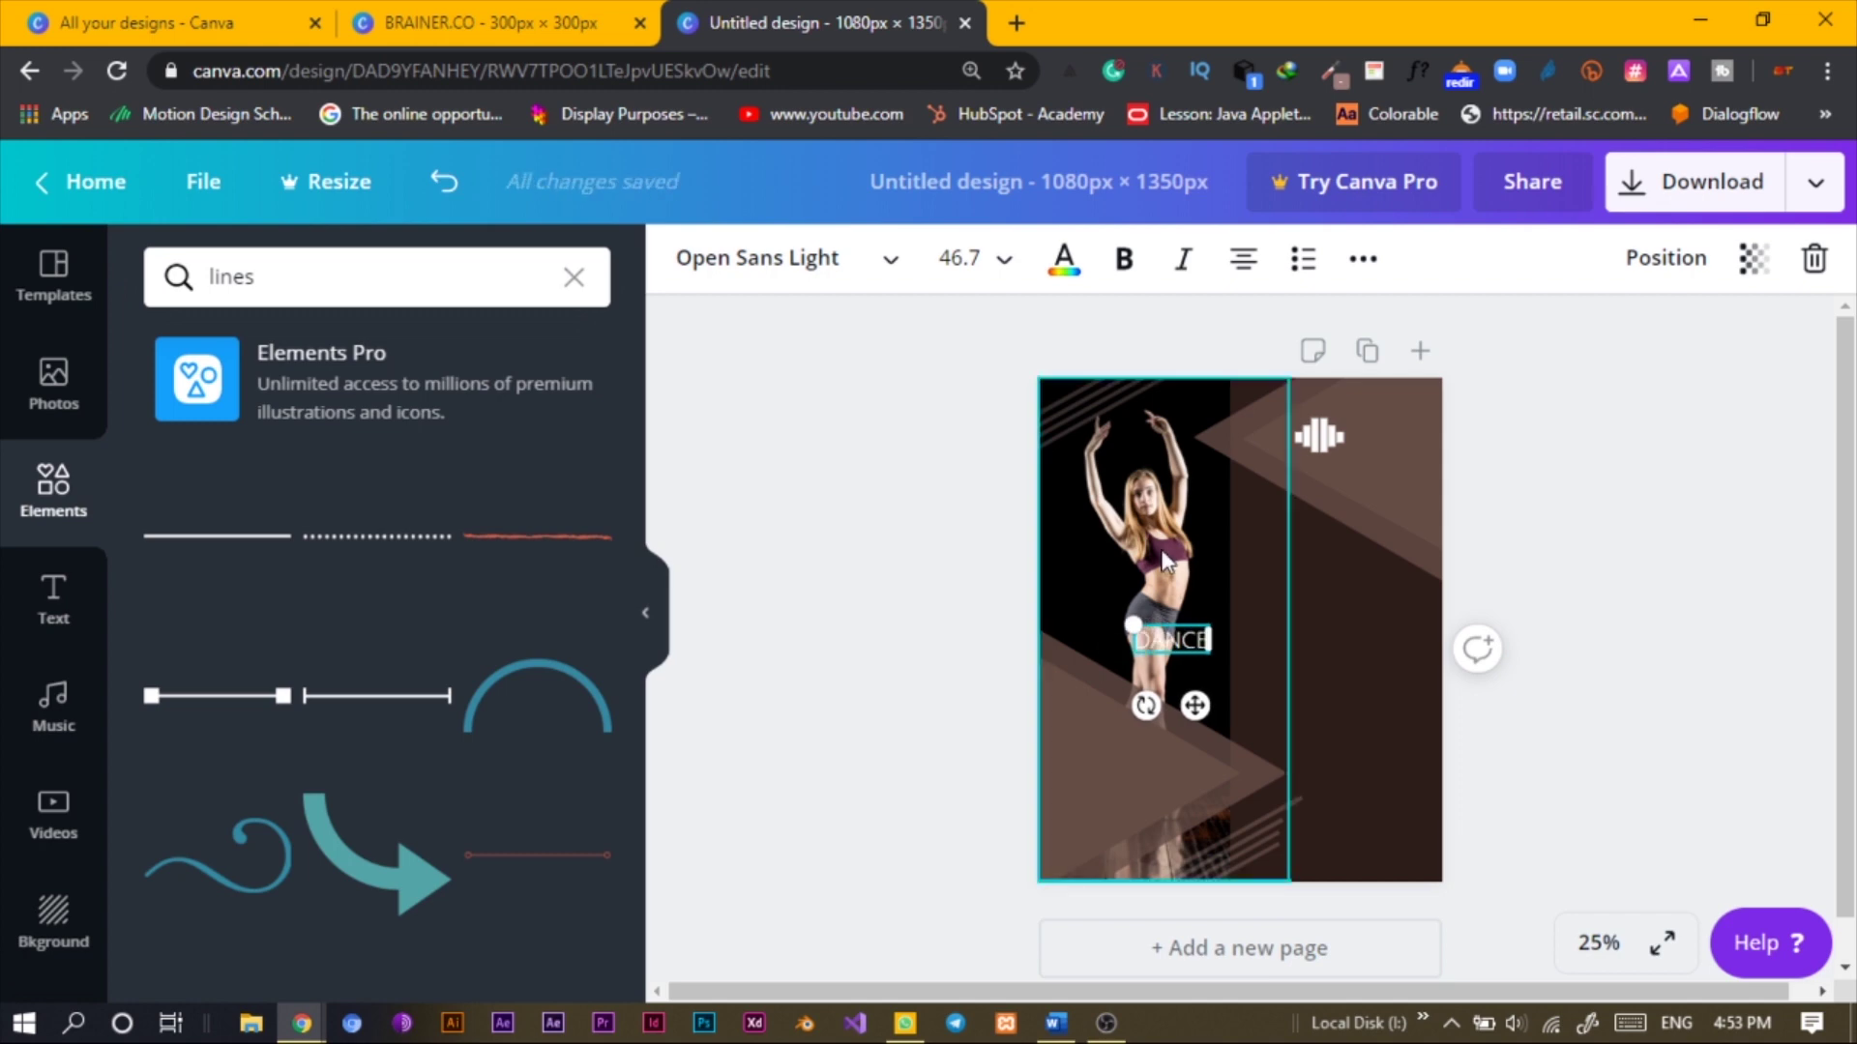
Enlarge the DANCE text to about size 107 and move it onto the dark brown panel
{"action": "left_click_drag", "start_coordinate": [1119, 612], "coordinate": [1037, 586]}
{"action": "left_click_drag", "start_coordinate": [1149, 705], "coordinate": [1356, 693]}
{"action": "left_click", "coordinate": [1680, 558]}
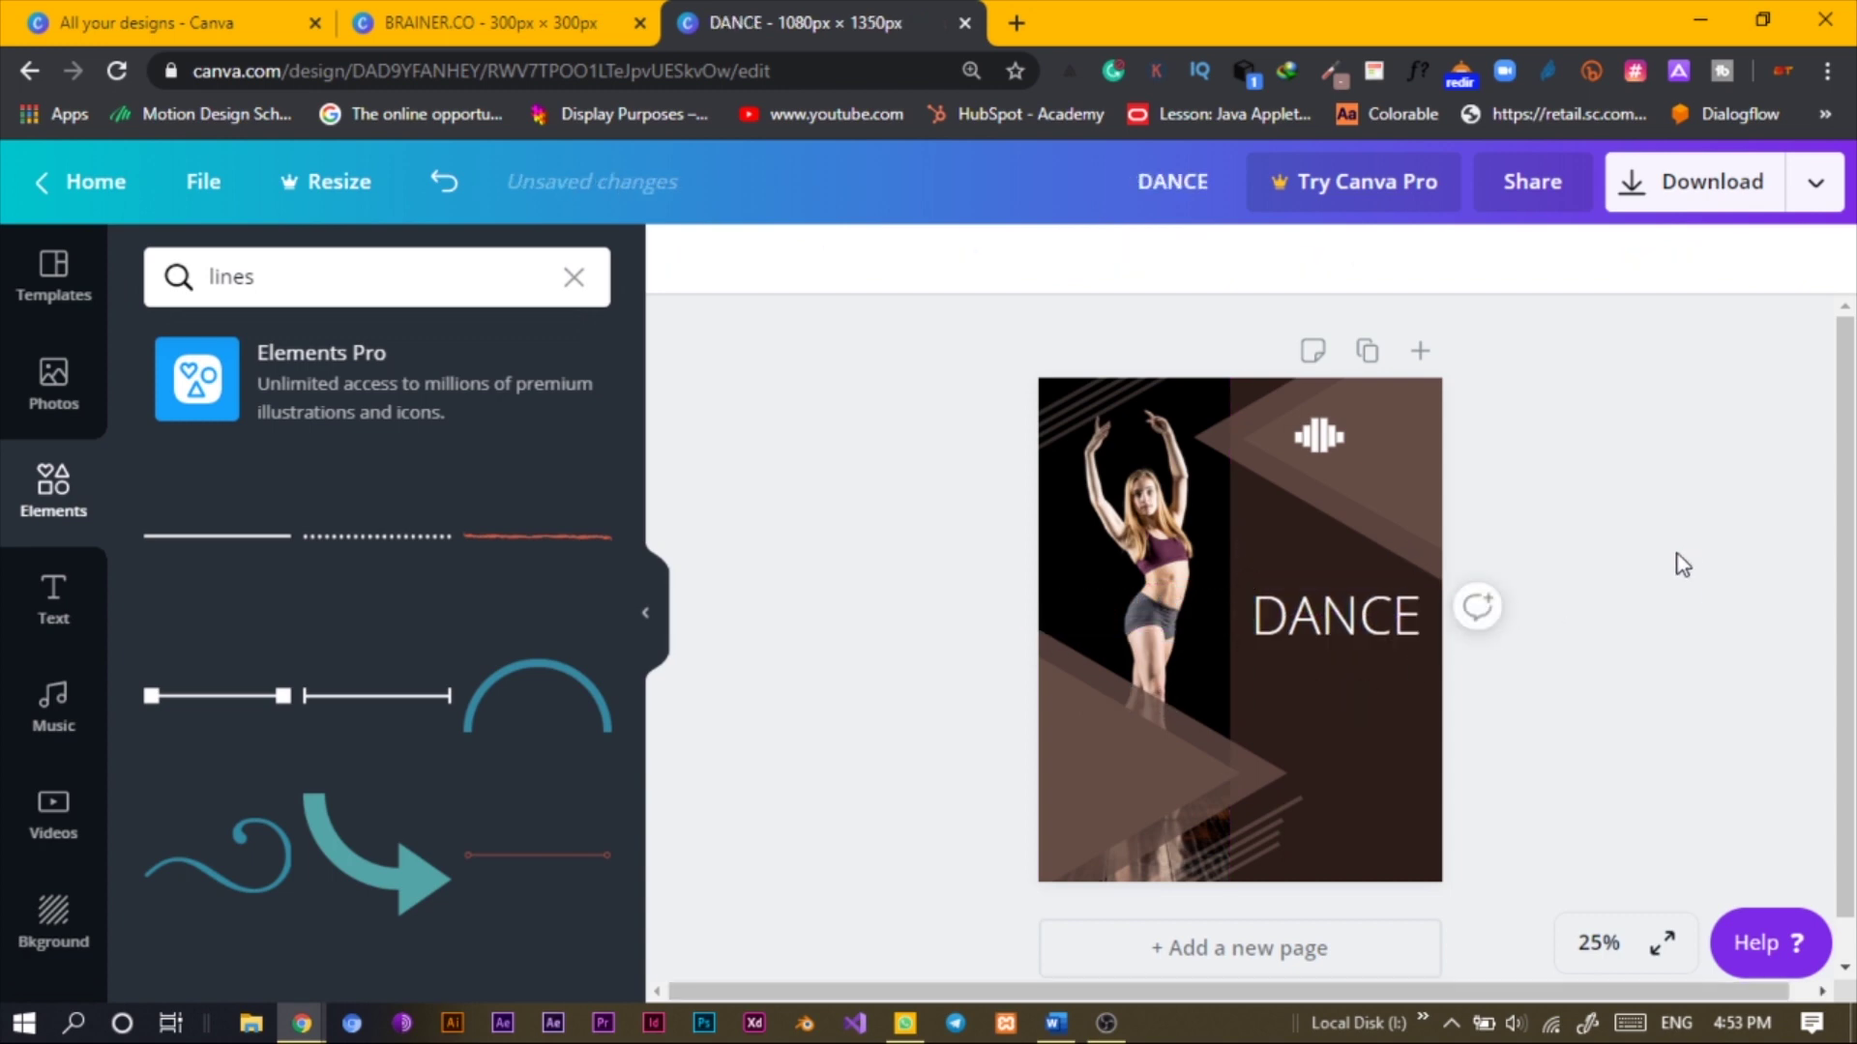
Set the DANCE heading in the Greve 800 font and enlarge it to nearly fill the brown panel's width
{"action": "left_click", "coordinate": [1304, 633]}
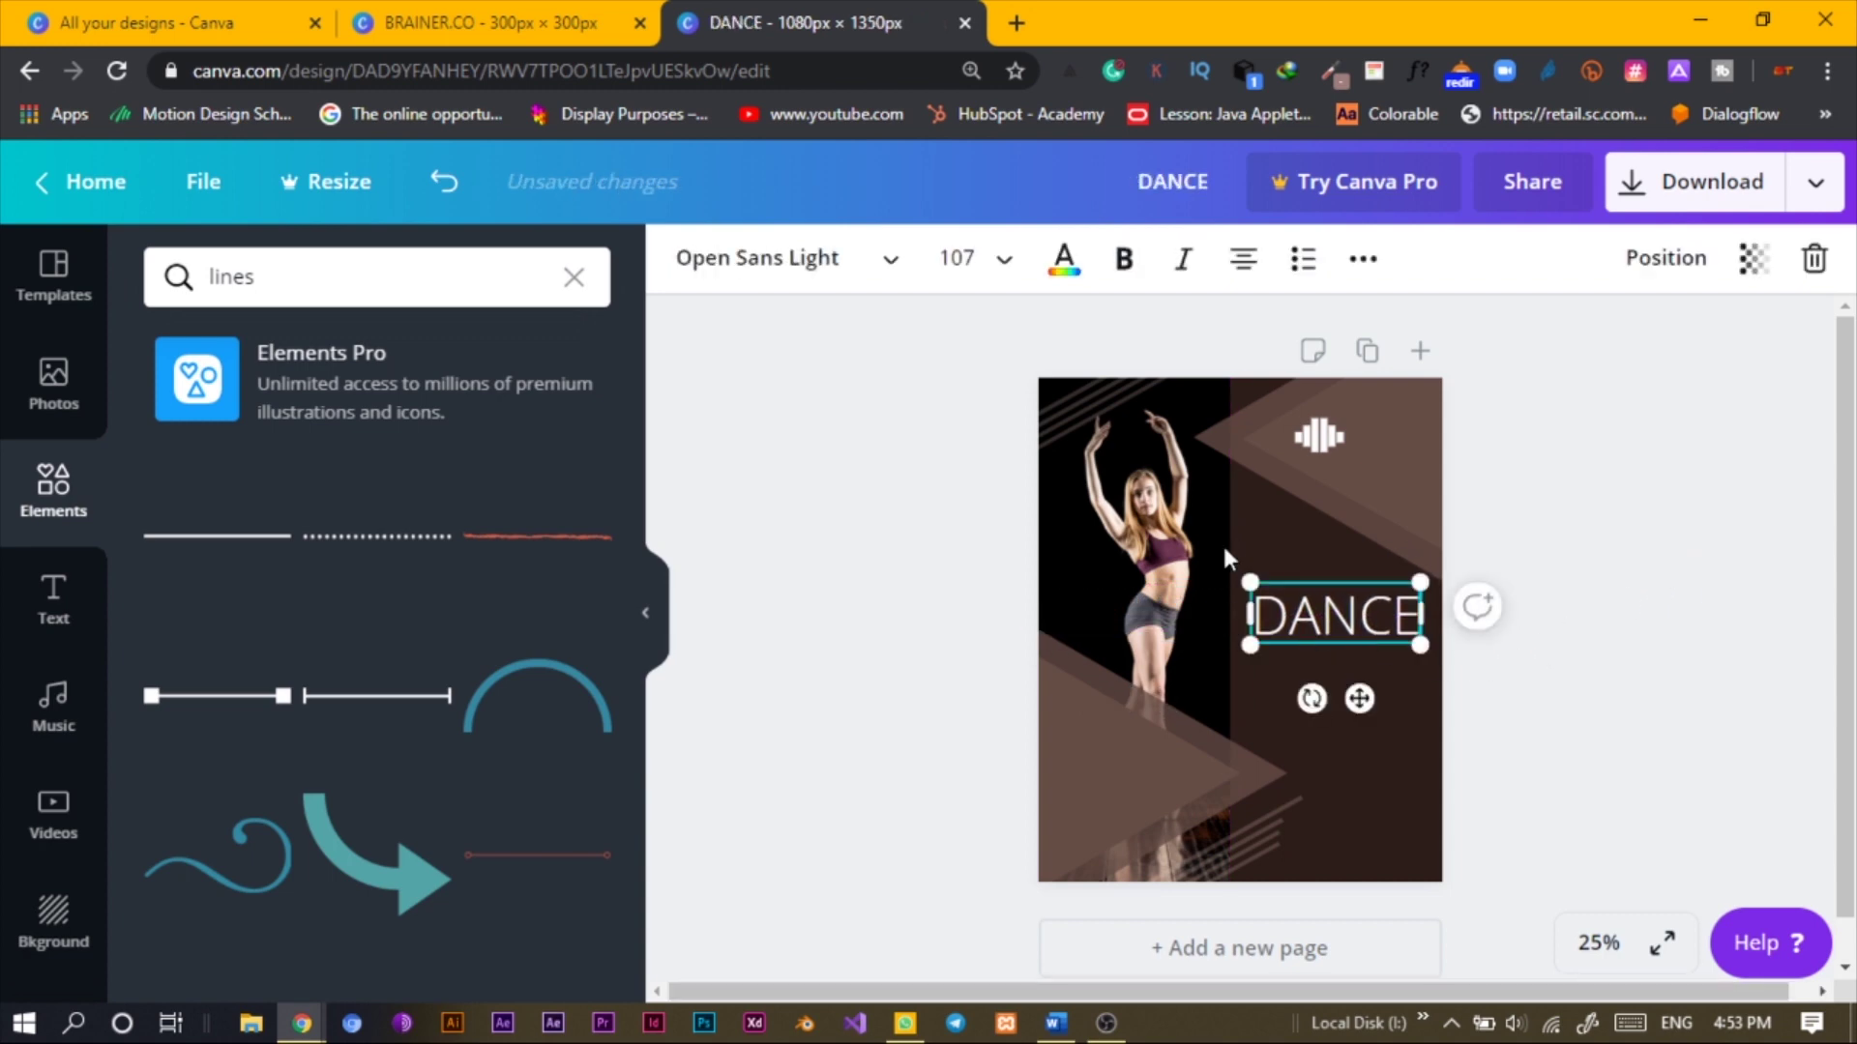
{"action": "left_click", "coordinate": [808, 263]}
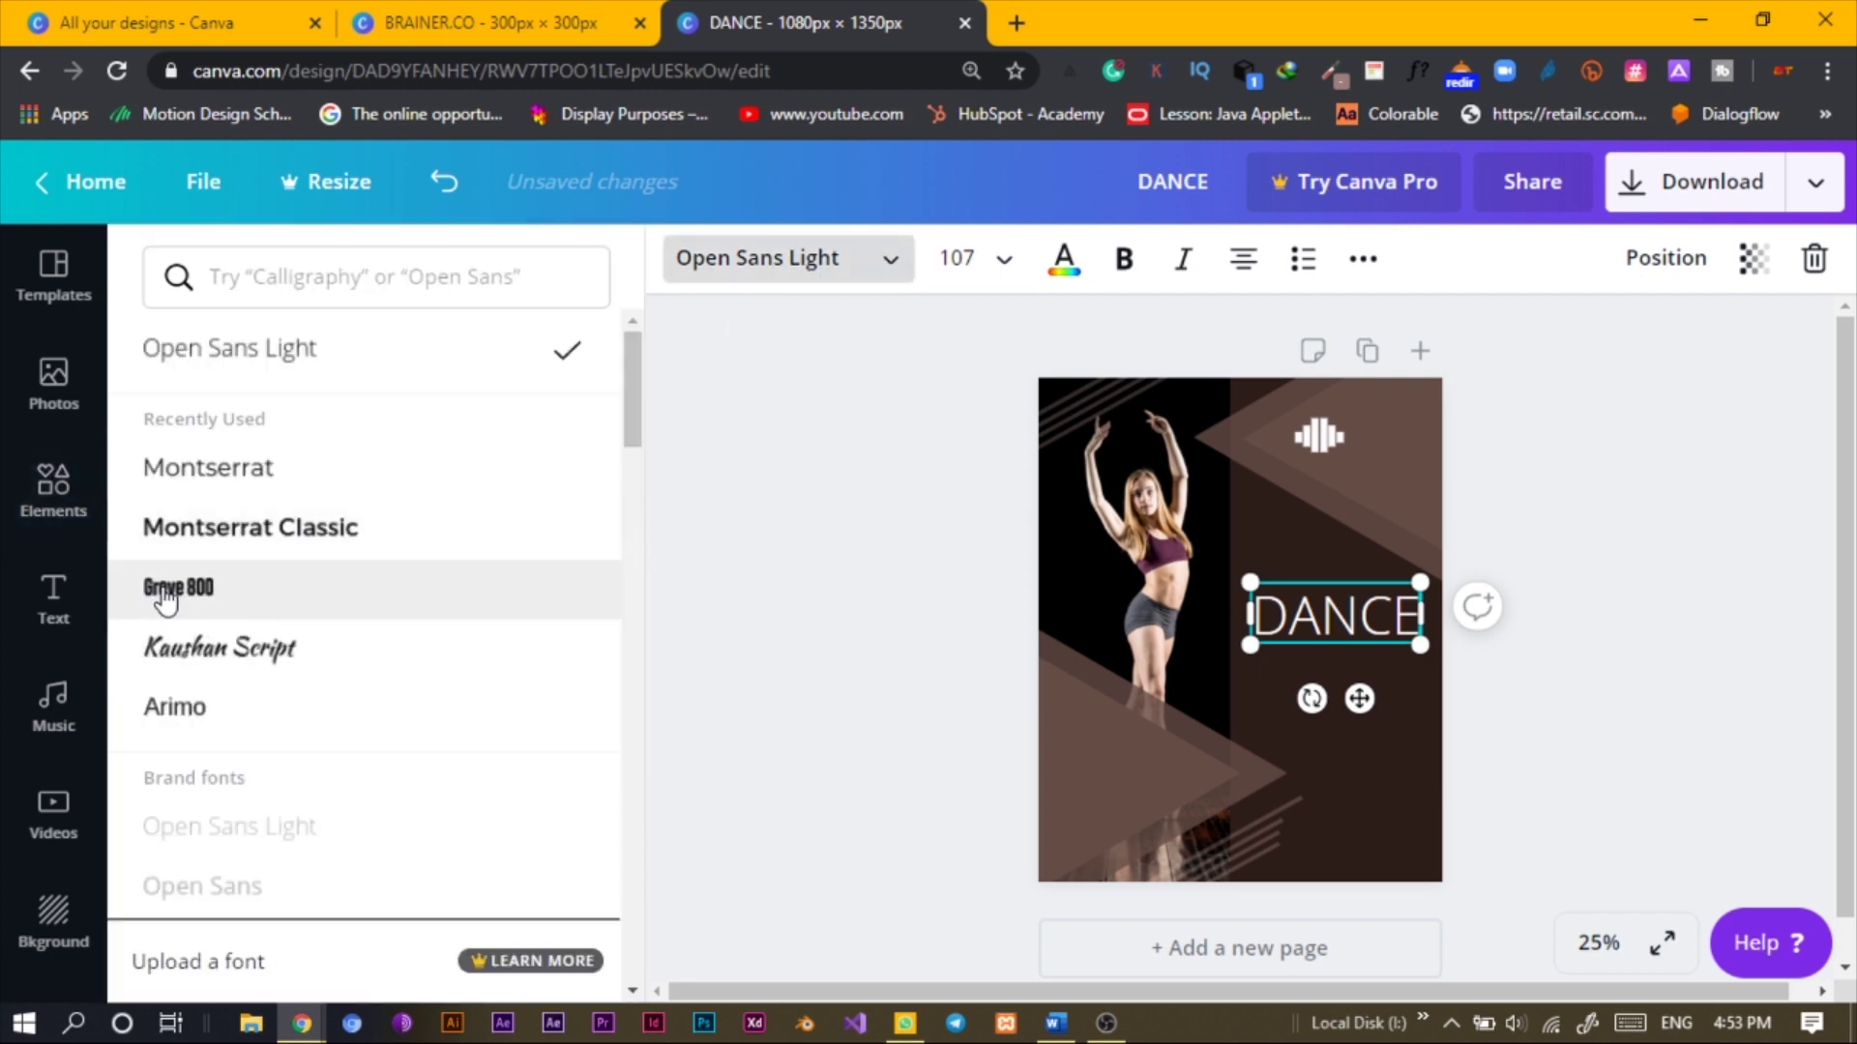
{"action": "left_click", "coordinate": [165, 595]}
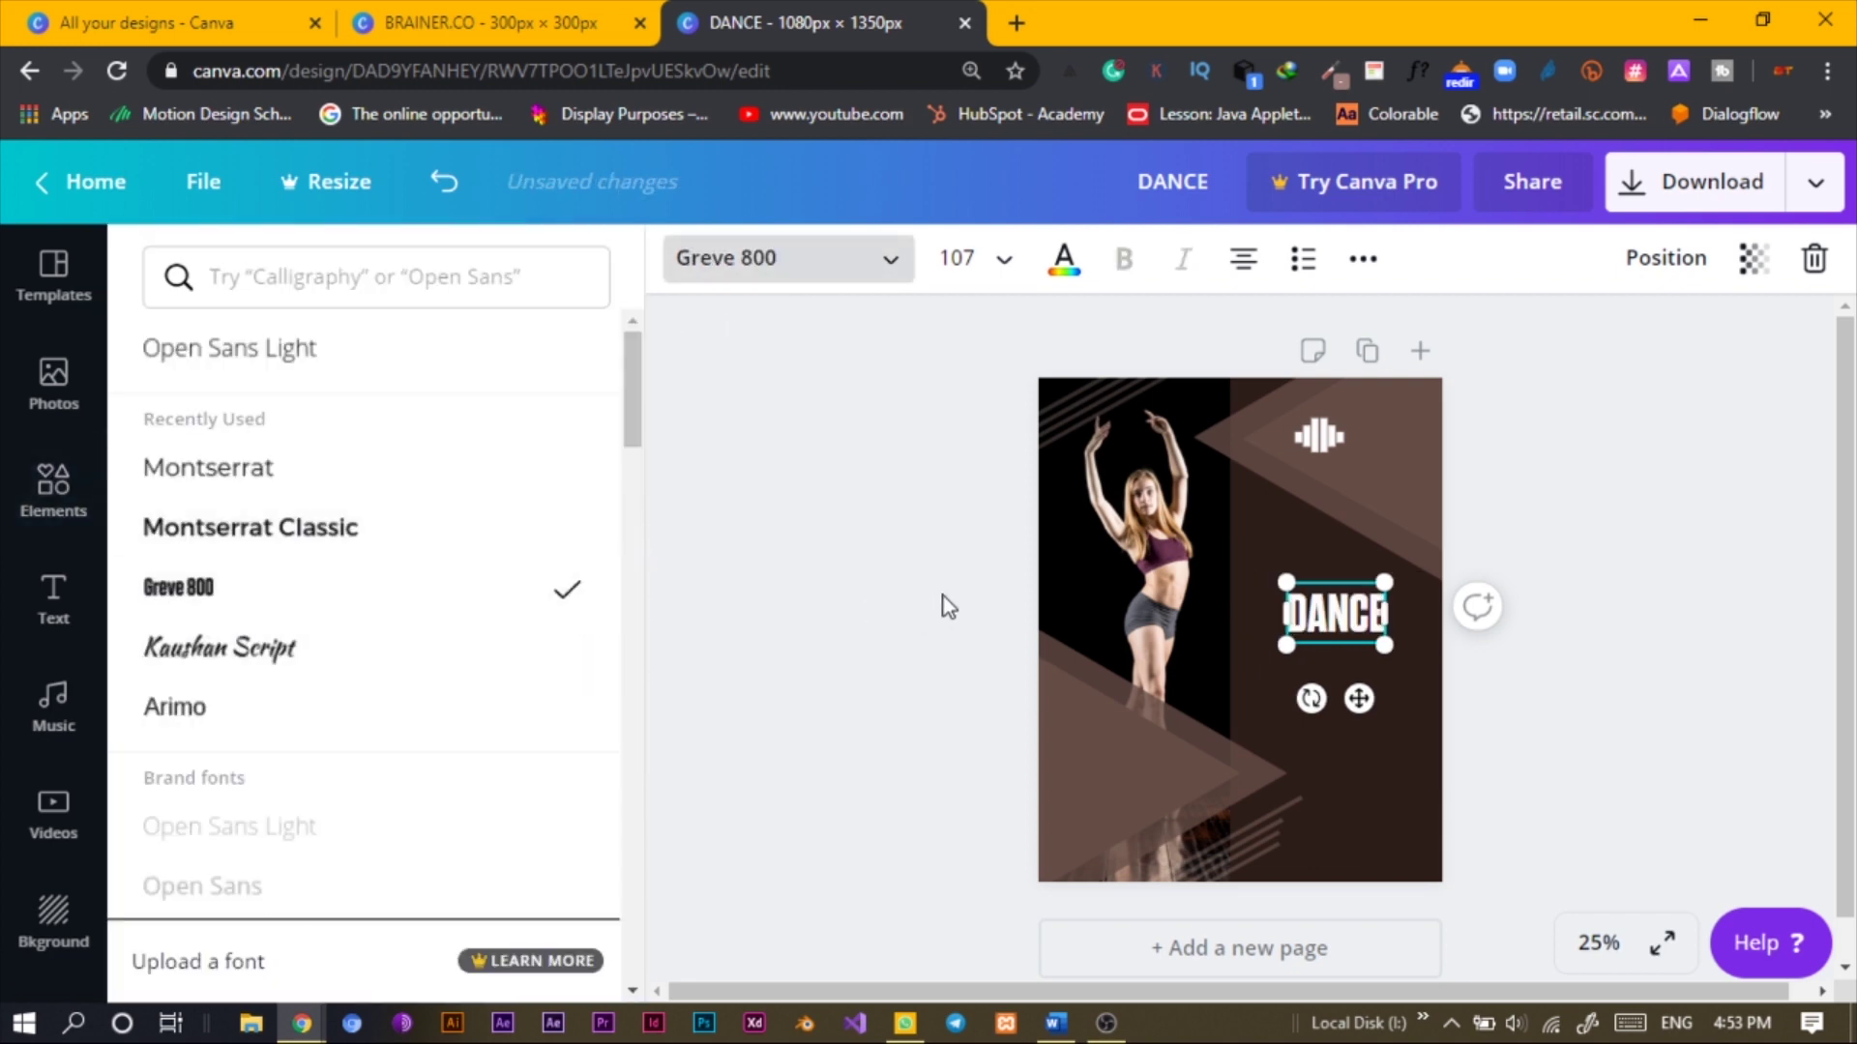
{"action": "left_click_drag", "start_coordinate": [1279, 650], "coordinate": [1240, 677]}
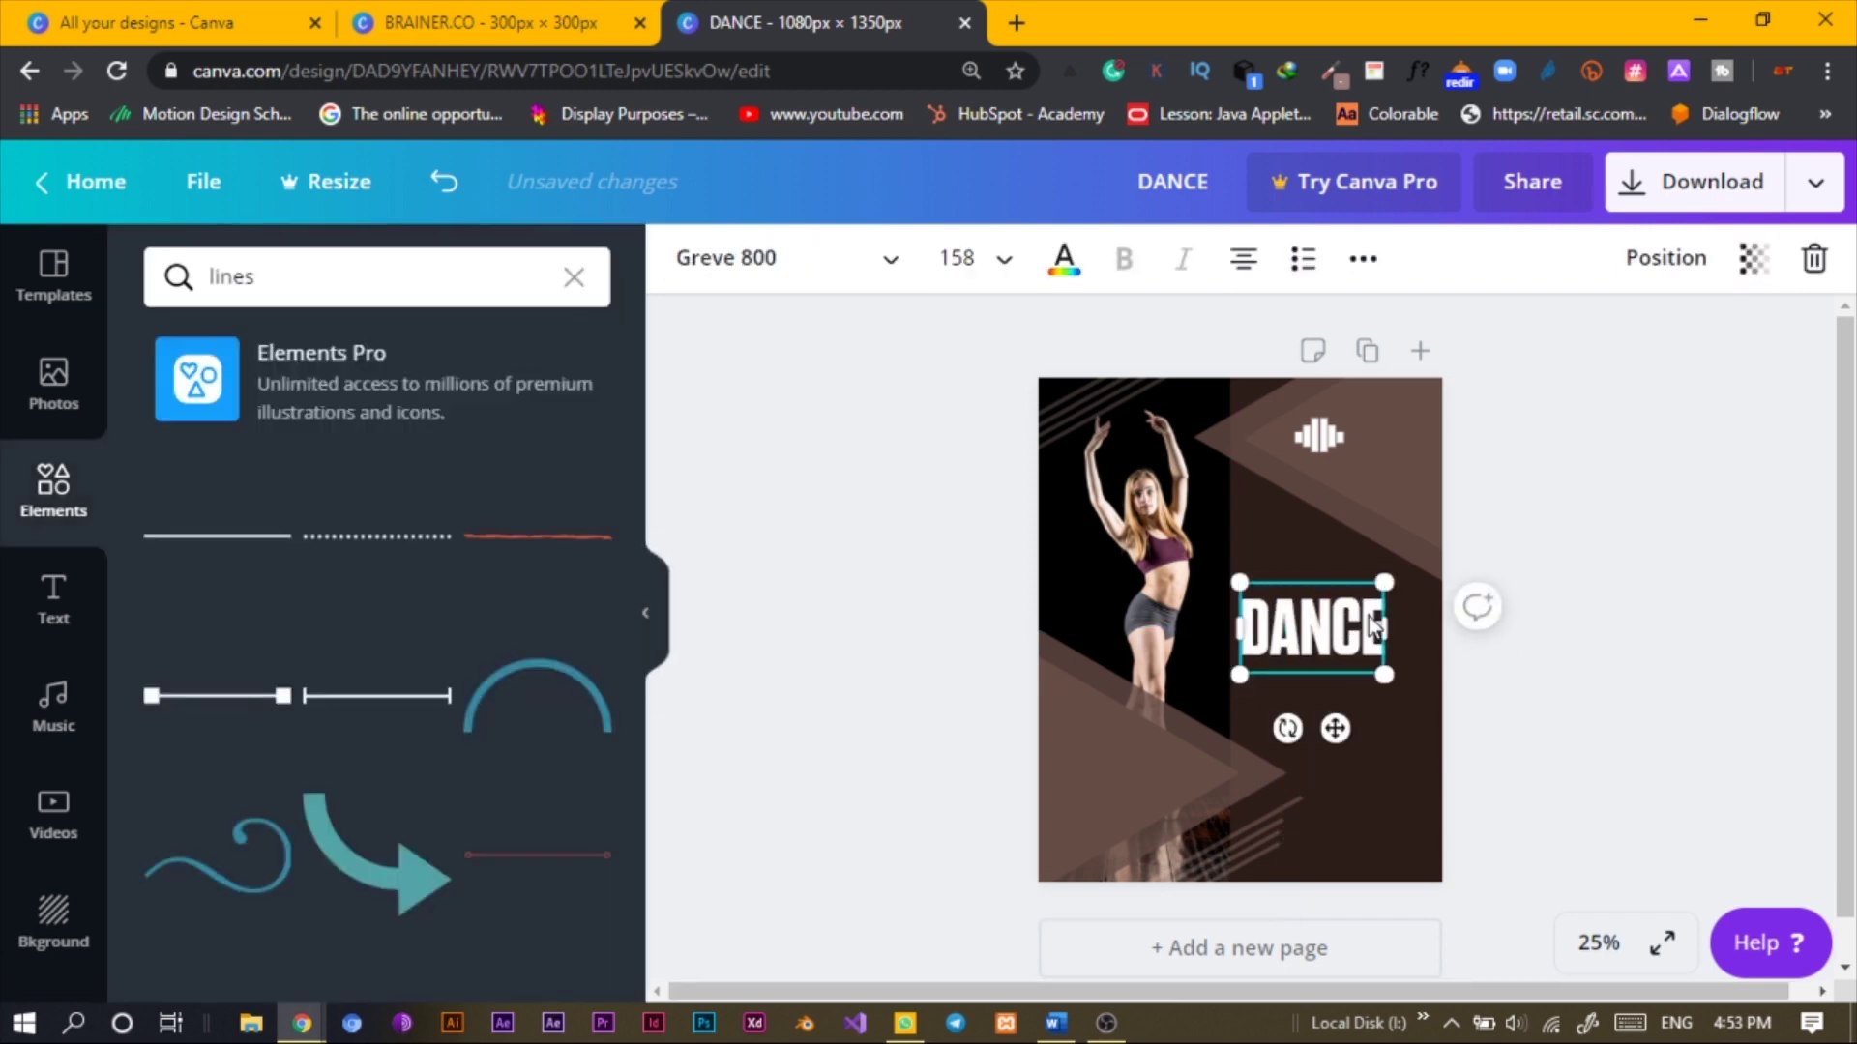
{"action": "left_click_drag", "start_coordinate": [1390, 568], "coordinate": [1427, 565]}
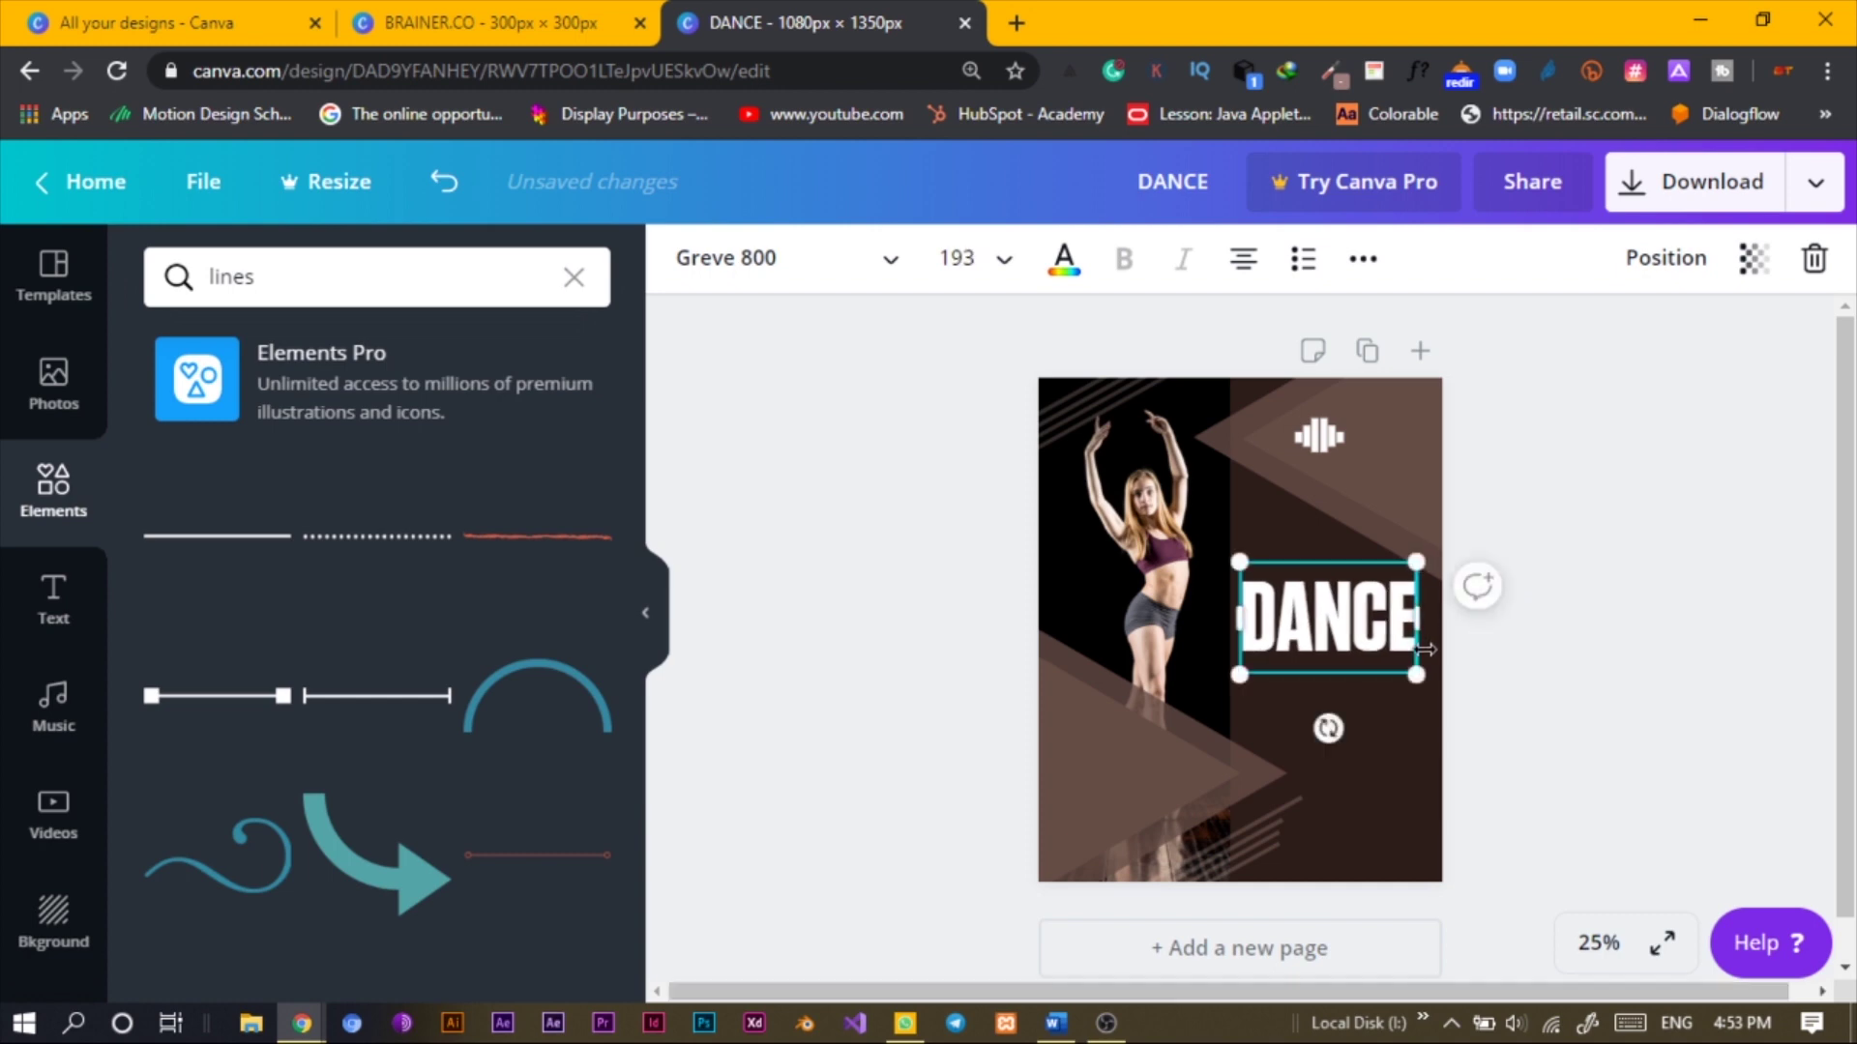
{"action": "left_click_drag", "start_coordinate": [1416, 679], "coordinate": [1419, 687]}
{"action": "left_click", "coordinate": [1564, 629]}
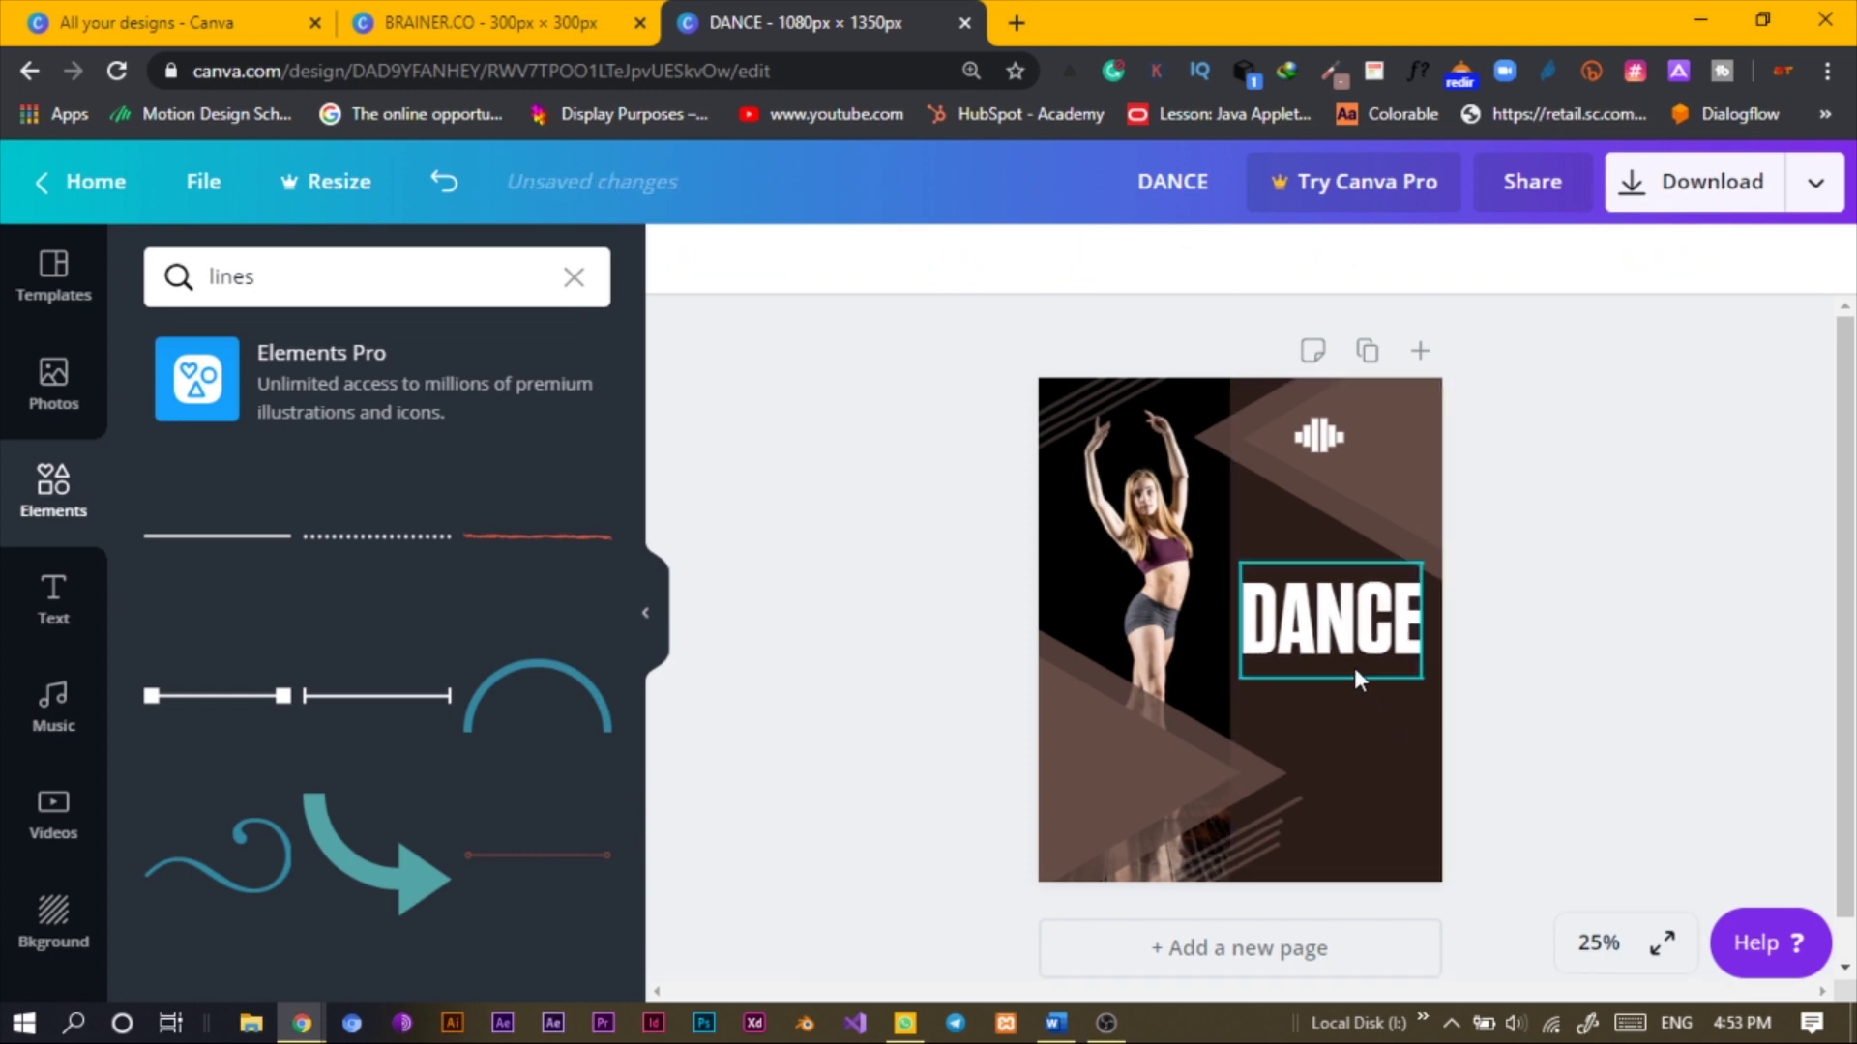
Search Google in a new browser tab for "quotes on dance"
{"action": "left_click", "coordinate": [1014, 25]}
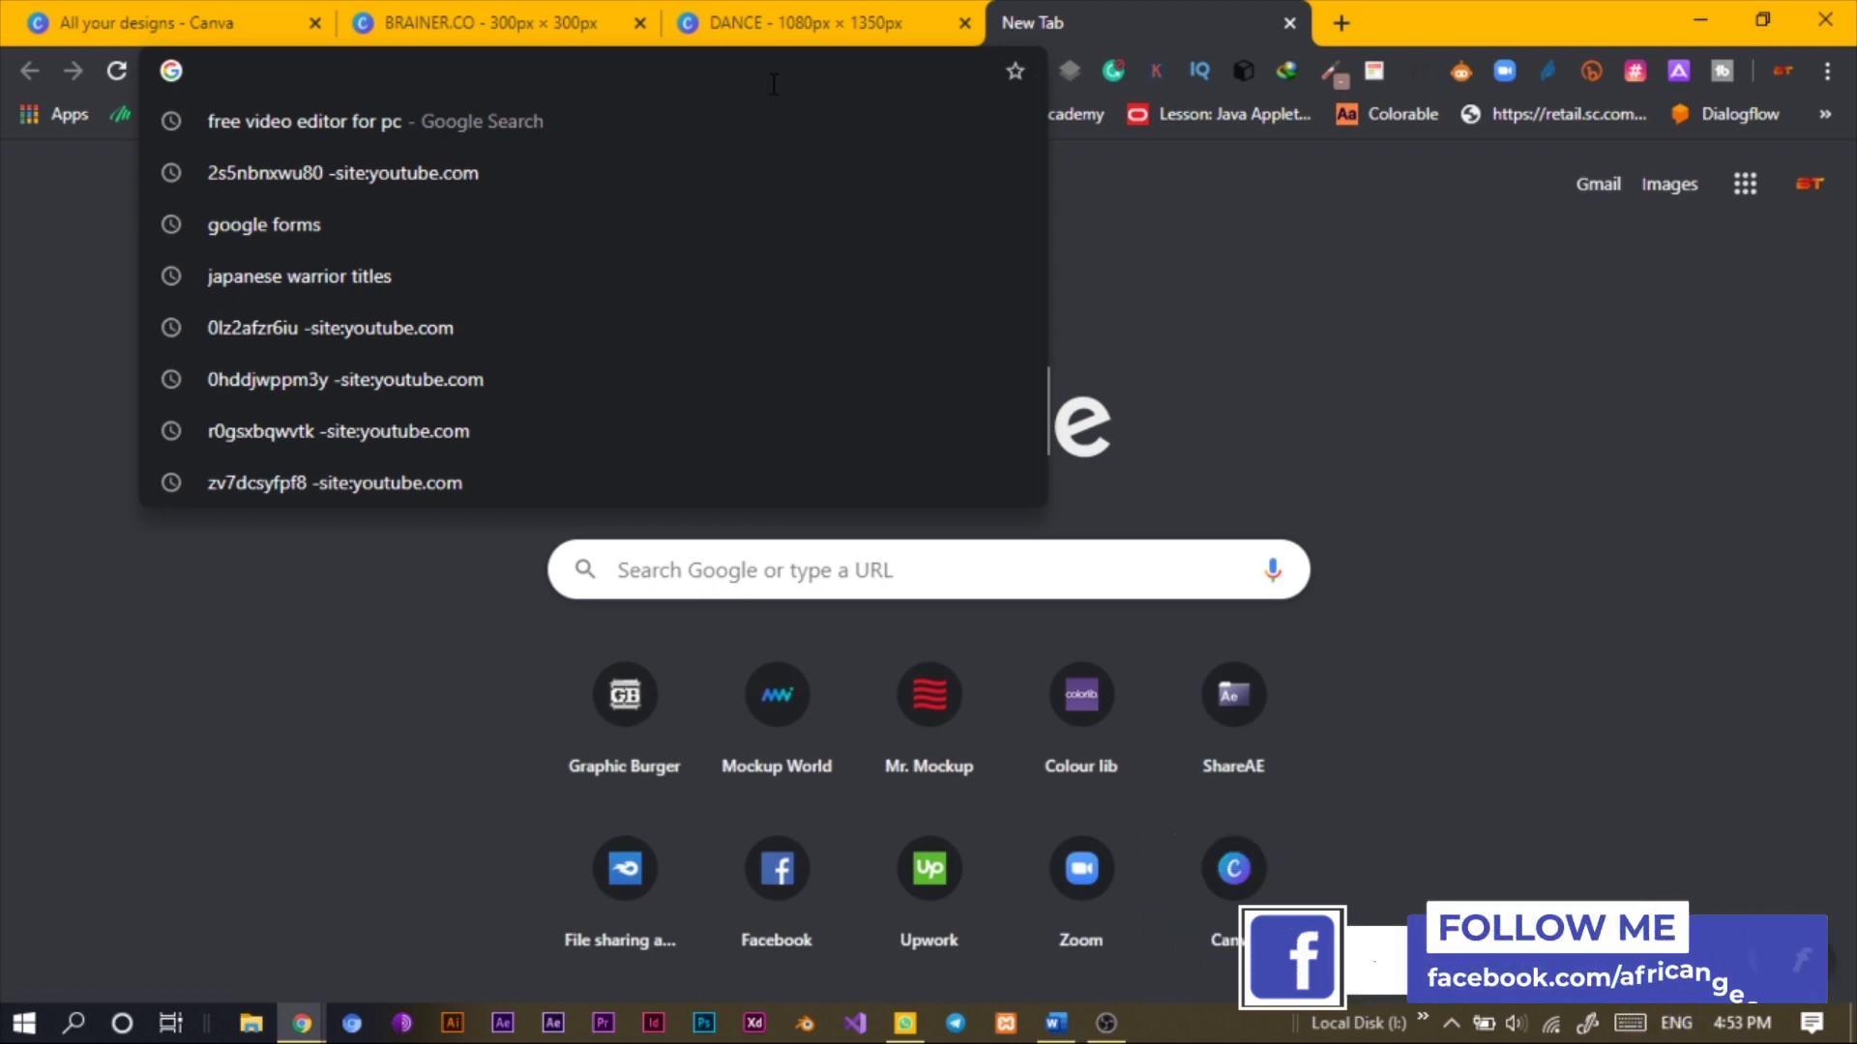
{"action": "type", "text": "QUOTES ON "}
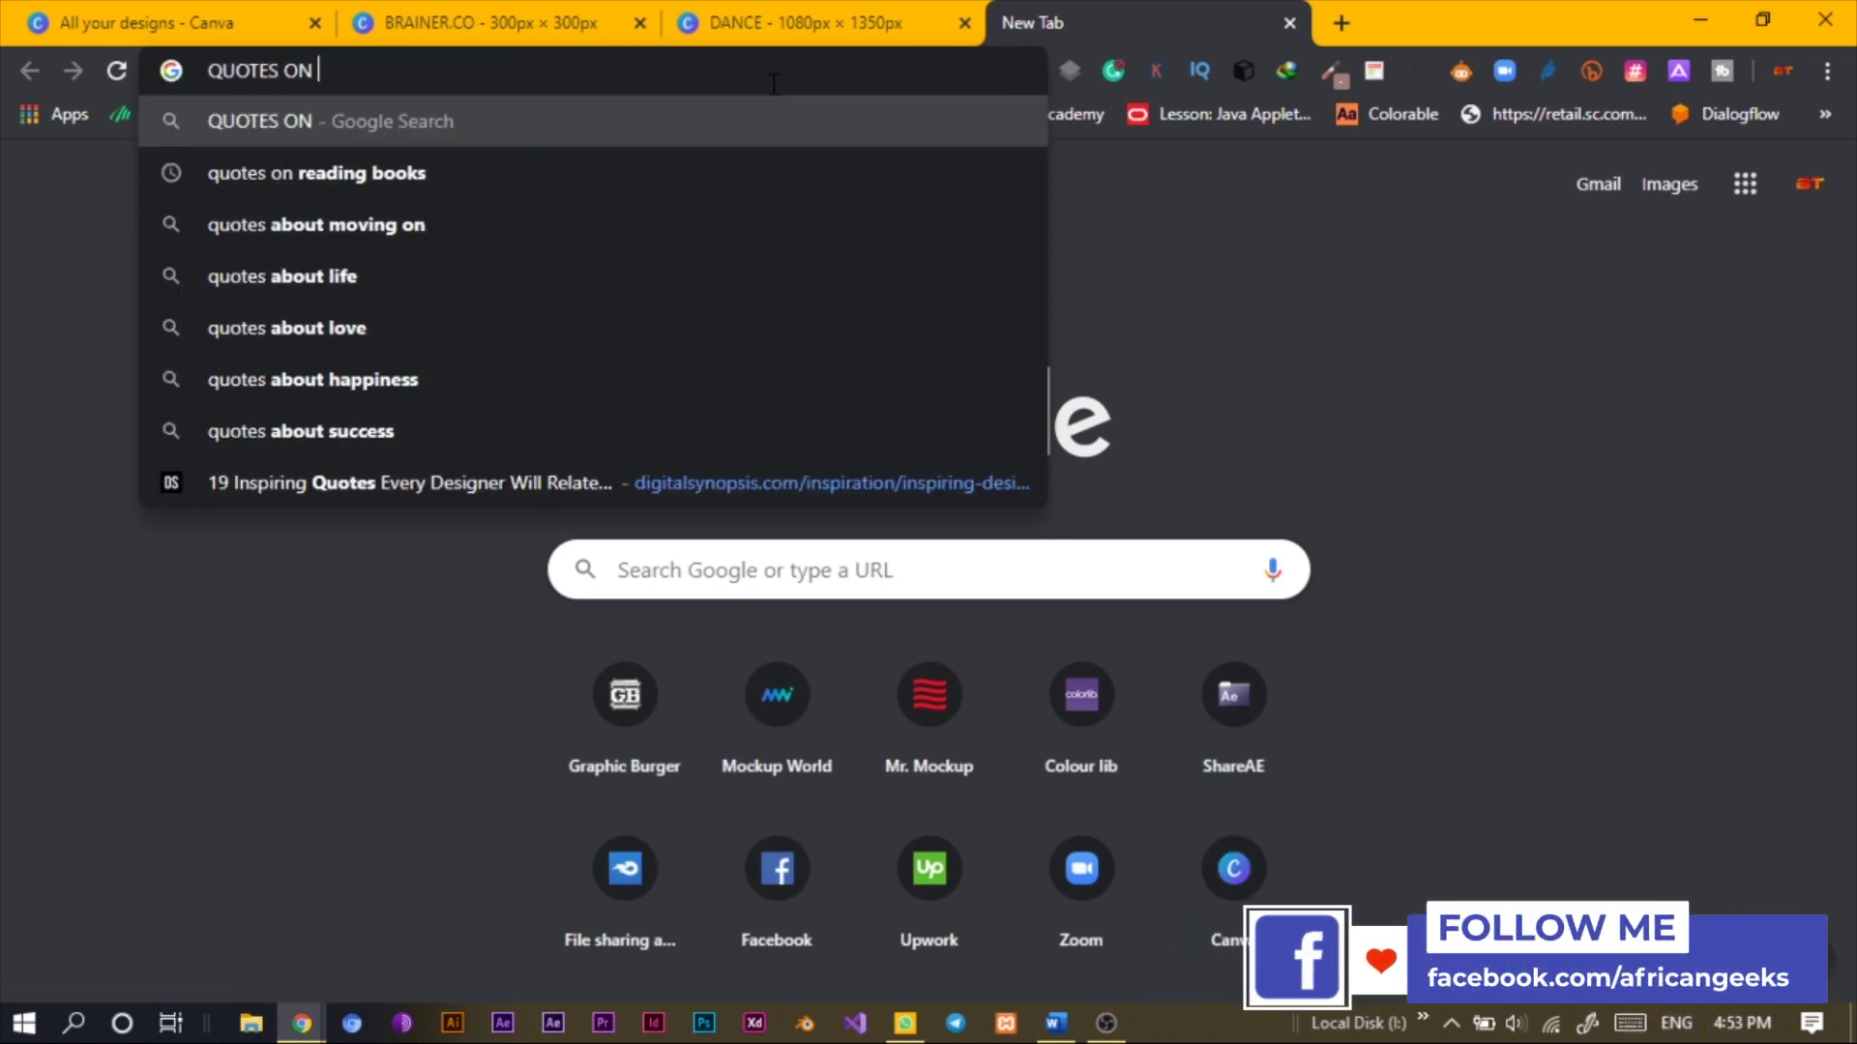
{"action": "type", "text": "DANCE"}
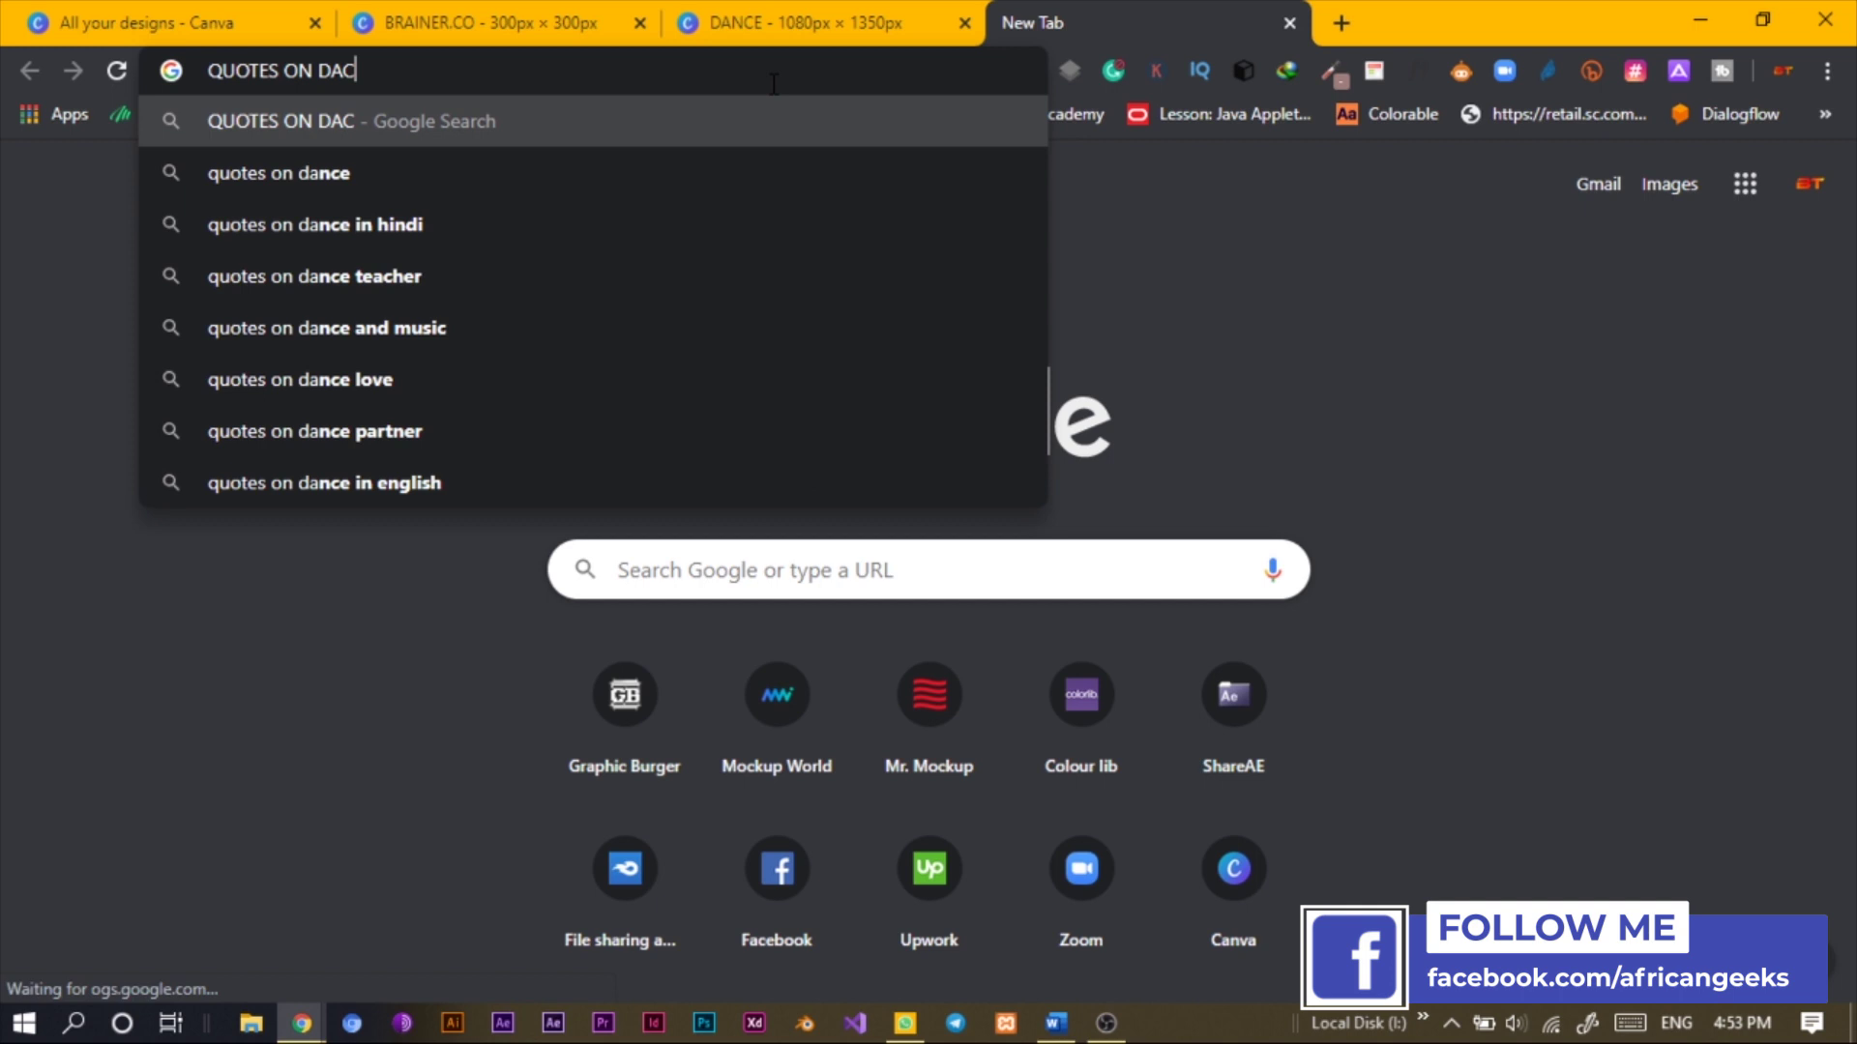
{"action": "key", "text": "BackSpace"}
{"action": "key", "text": "BackSpace"}
{"action": "key", "text": "BackSpace"}
{"action": "type", "text": "NCA"}
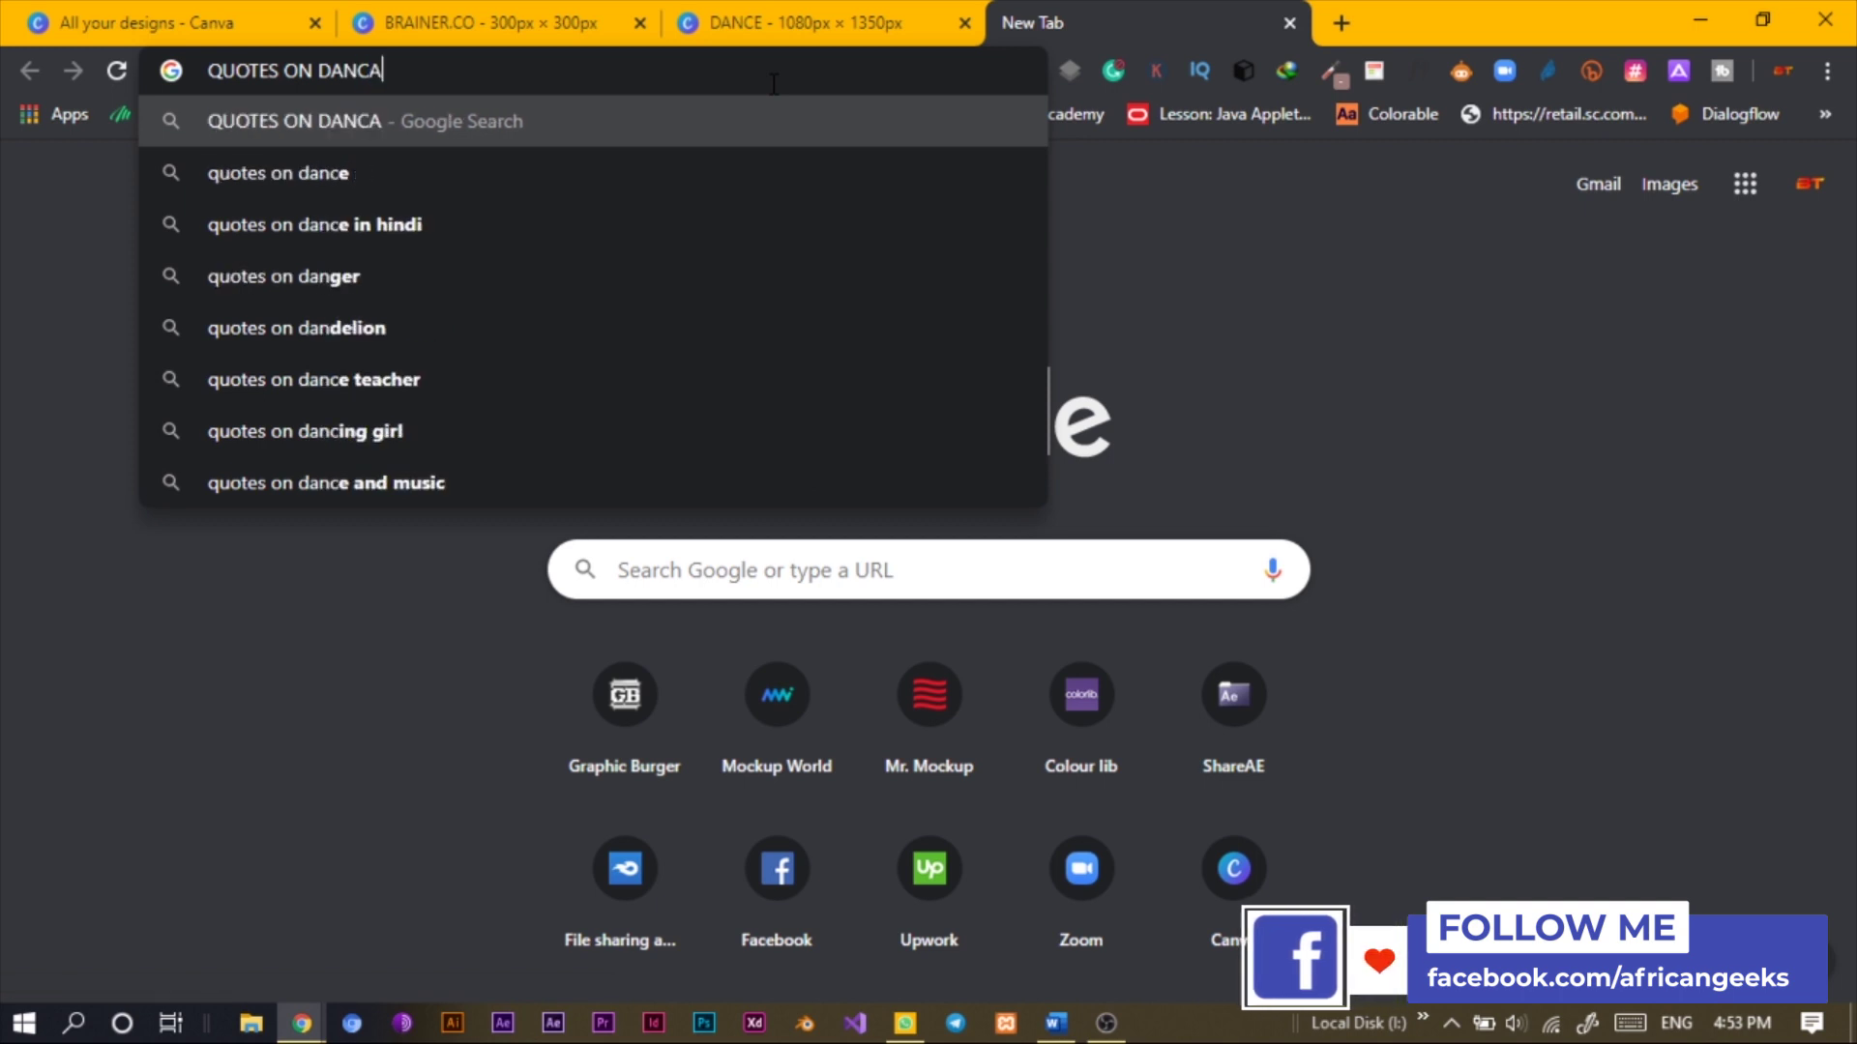
{"action": "key", "text": "BackSpace"}
{"action": "type", "text": "E"}
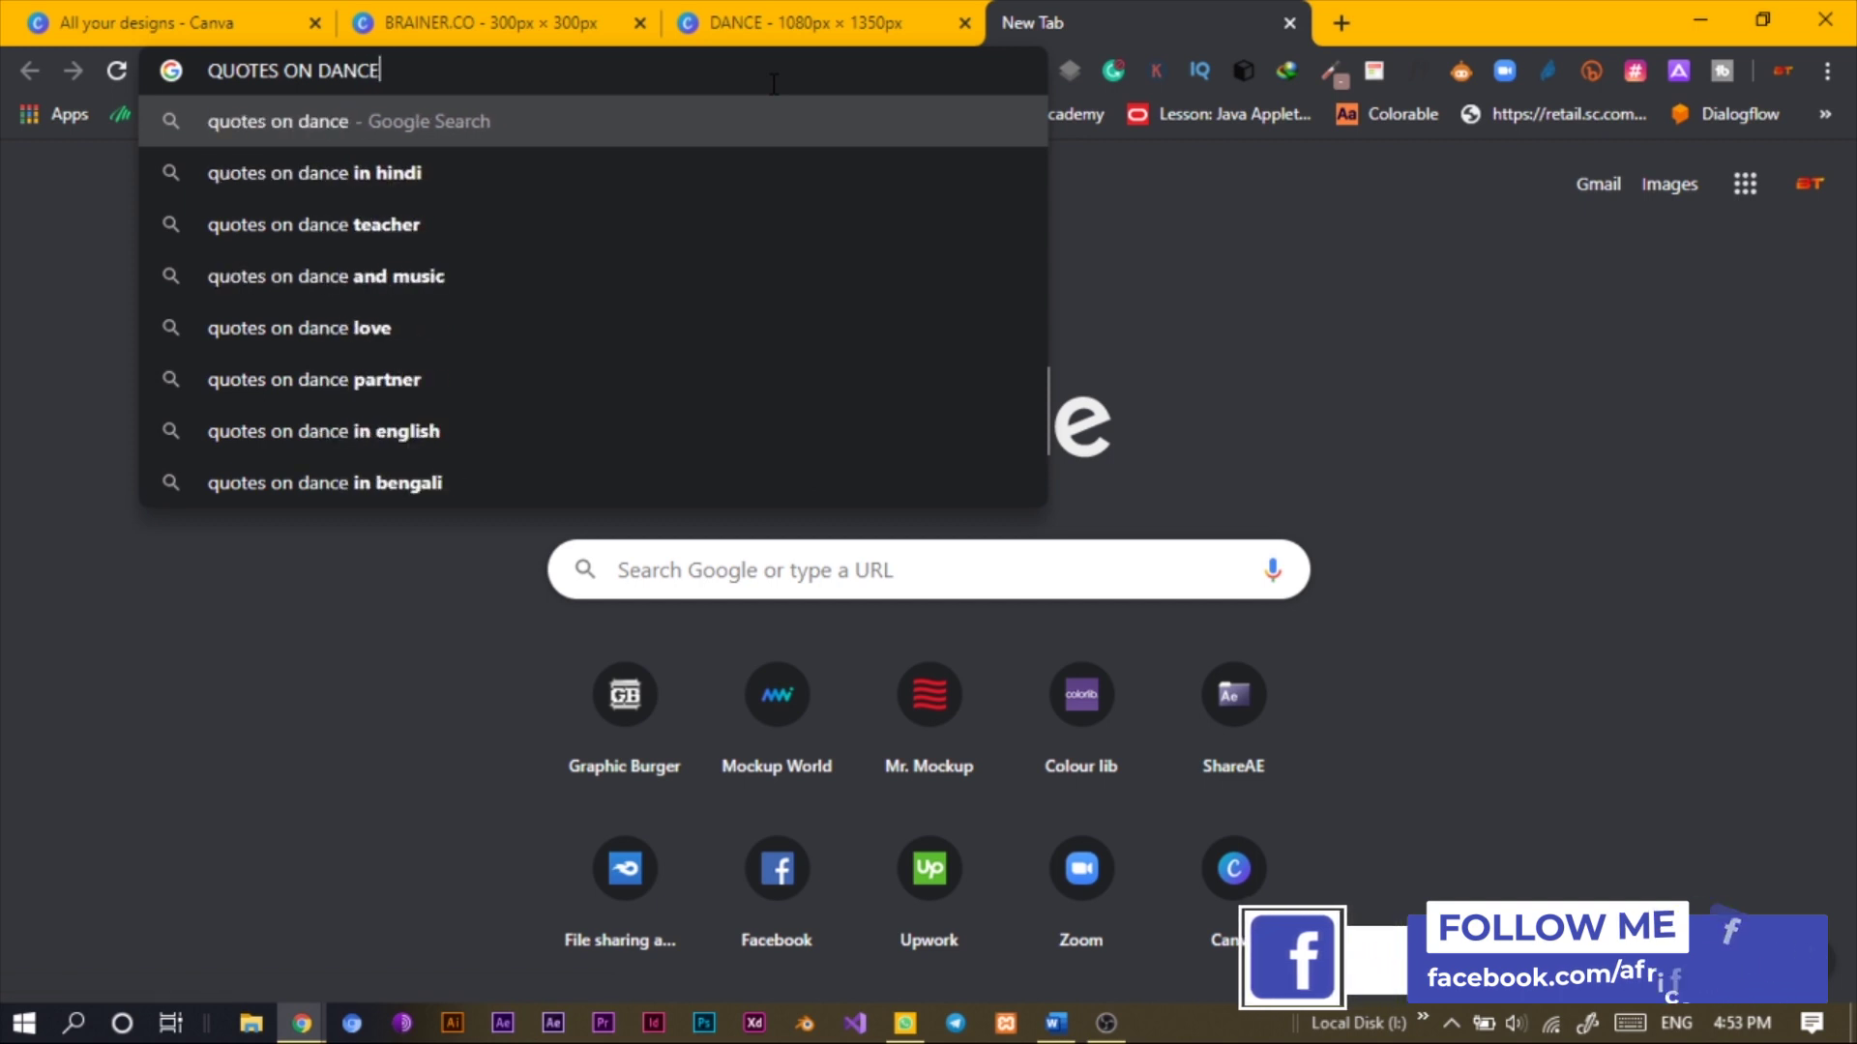
{"action": "key", "text": "Return"}
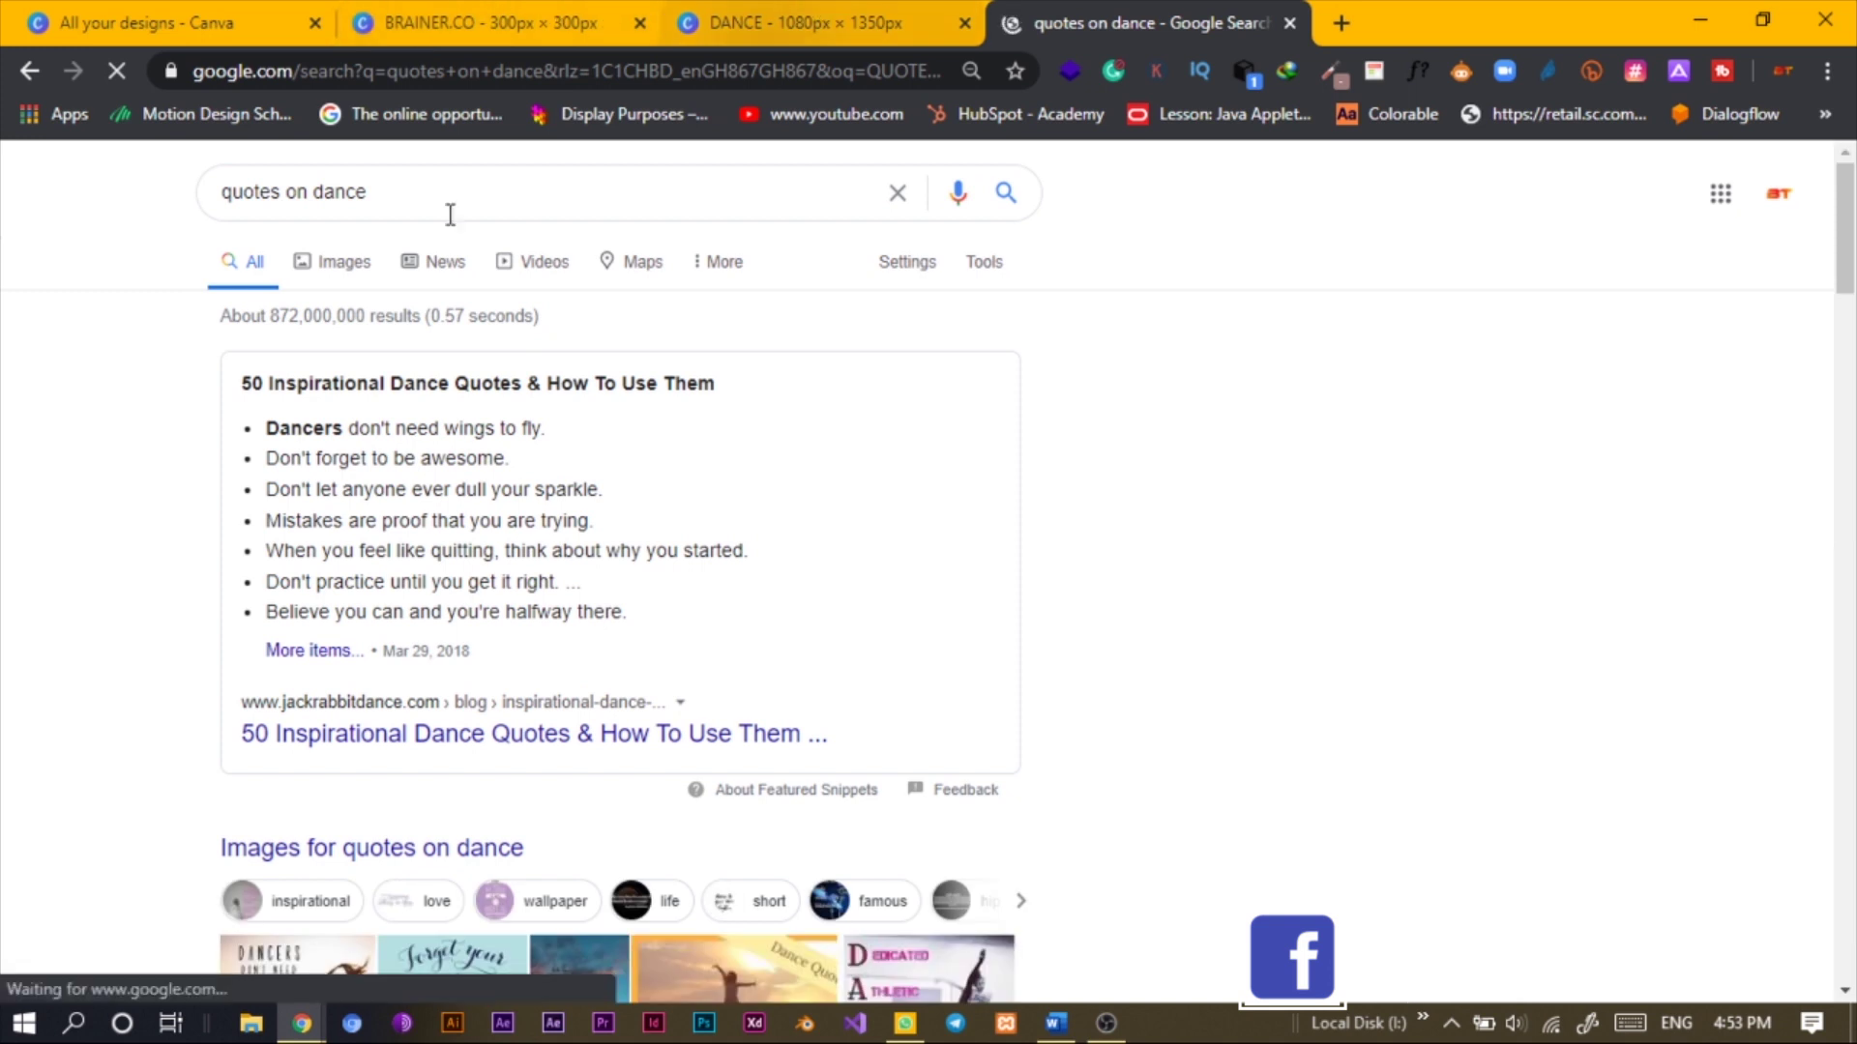
Return to the Canva flyer and add a paragraph text box below the DANCE heading, enlarged to about size 50.9
{"action": "left_click", "coordinate": [759, 4]}
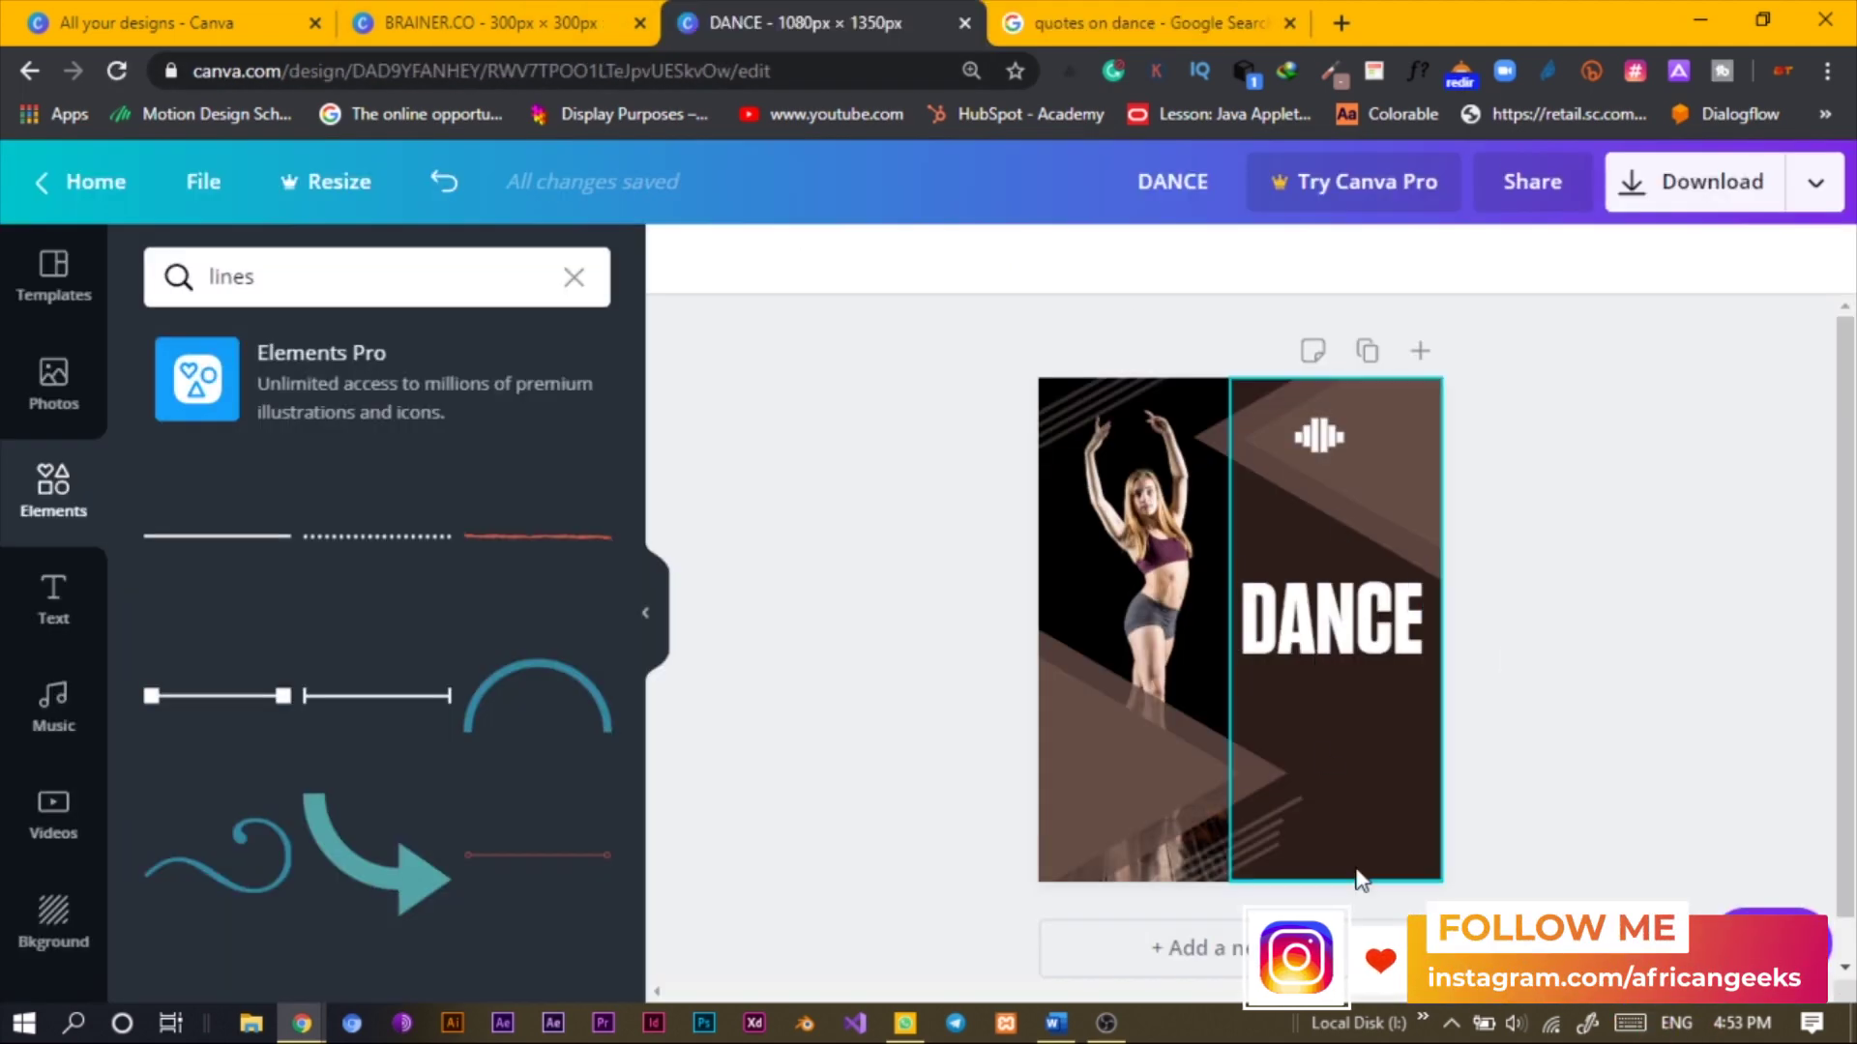
{"action": "left_click", "coordinate": [1237, 627]}
{"action": "left_click_drag", "start_coordinate": [1269, 701], "coordinate": [1401, 801]}
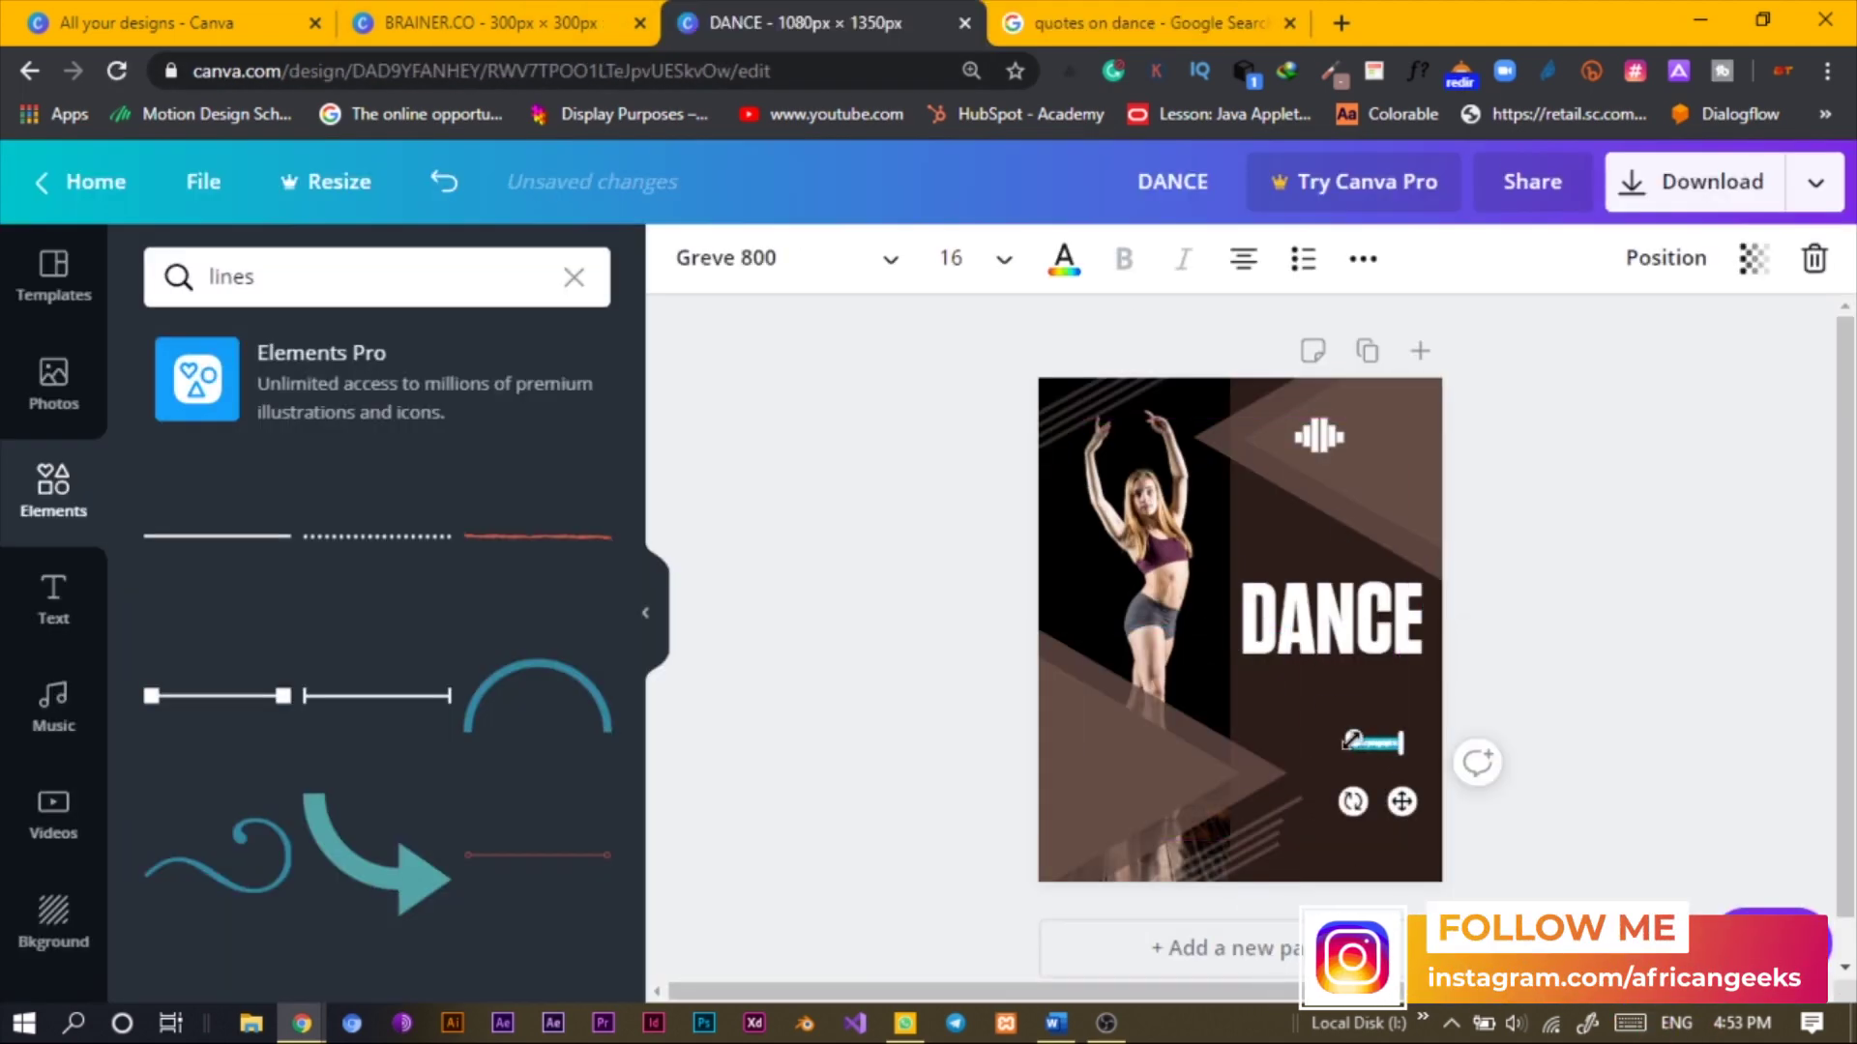
{"action": "left_click_drag", "start_coordinate": [1315, 737], "coordinate": [1251, 718]}
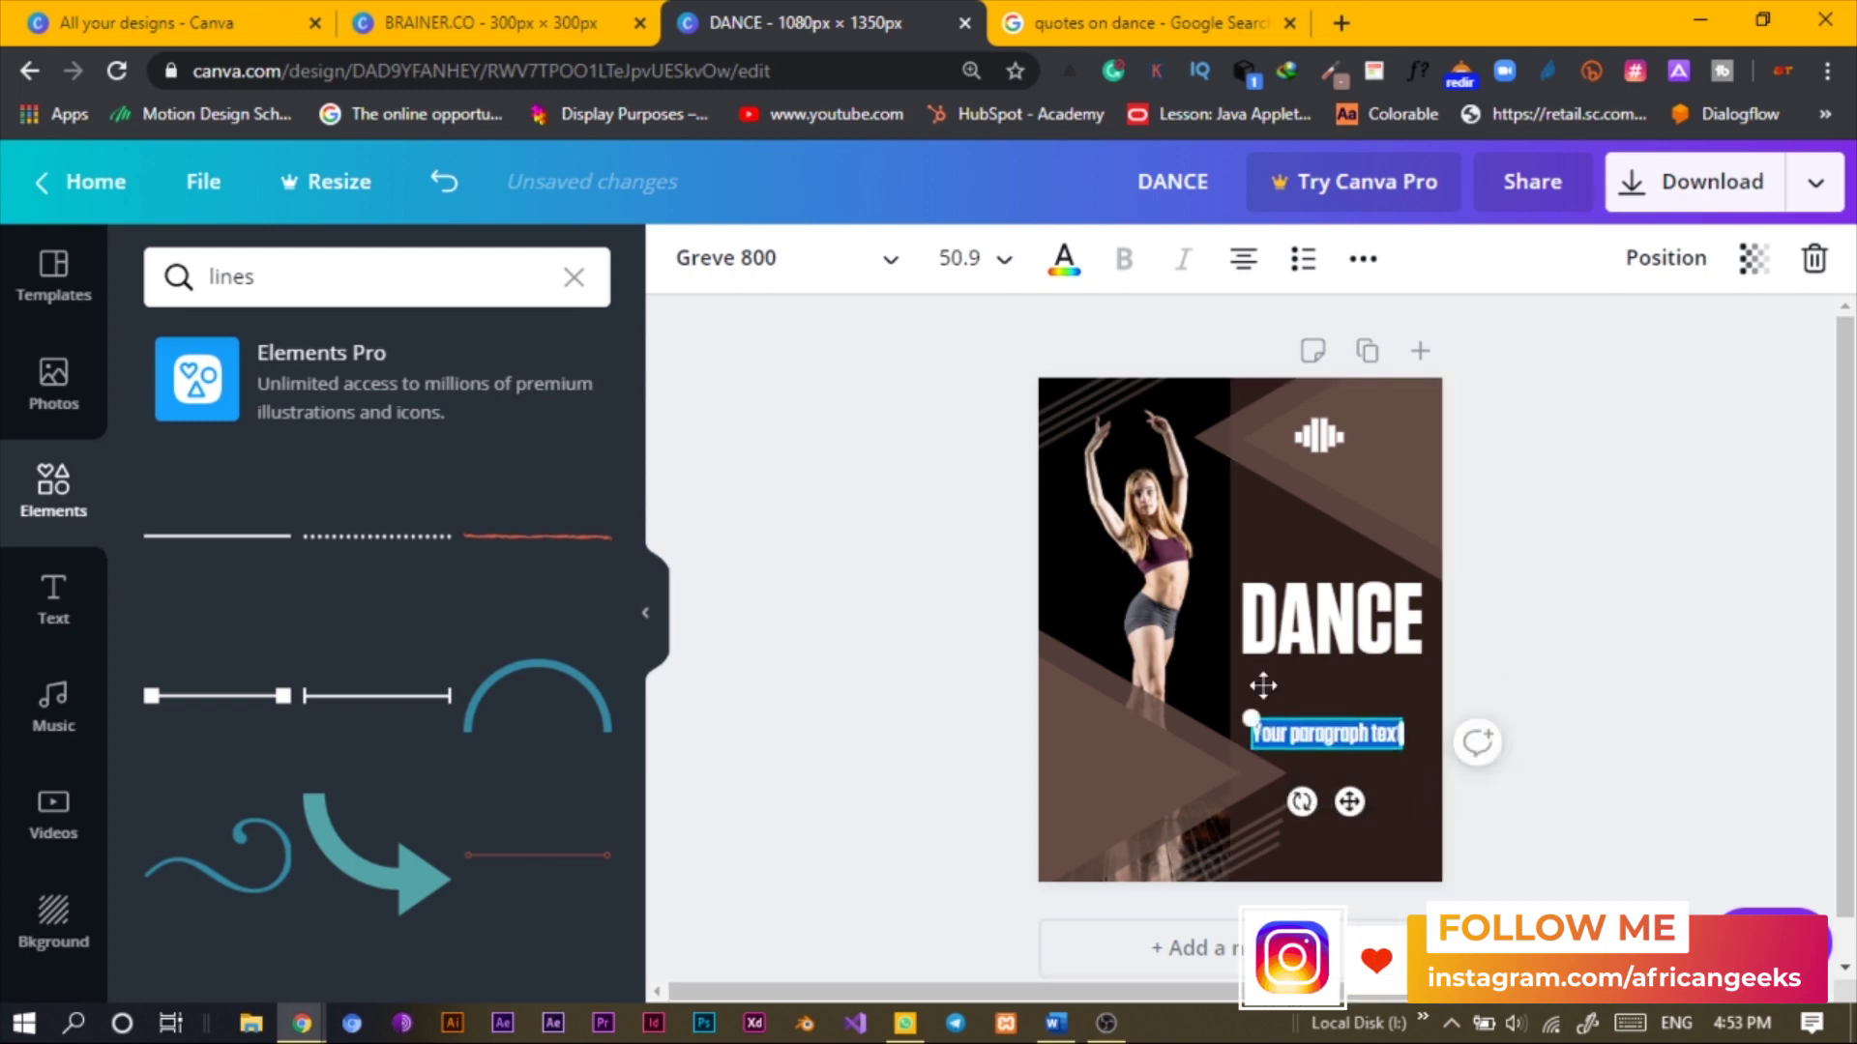
Set the new text box in Montserrat Classic and move it up close beneath the DANCE heading
{"action": "left_click", "coordinate": [713, 283]}
{"action": "left_click", "coordinate": [181, 530]}
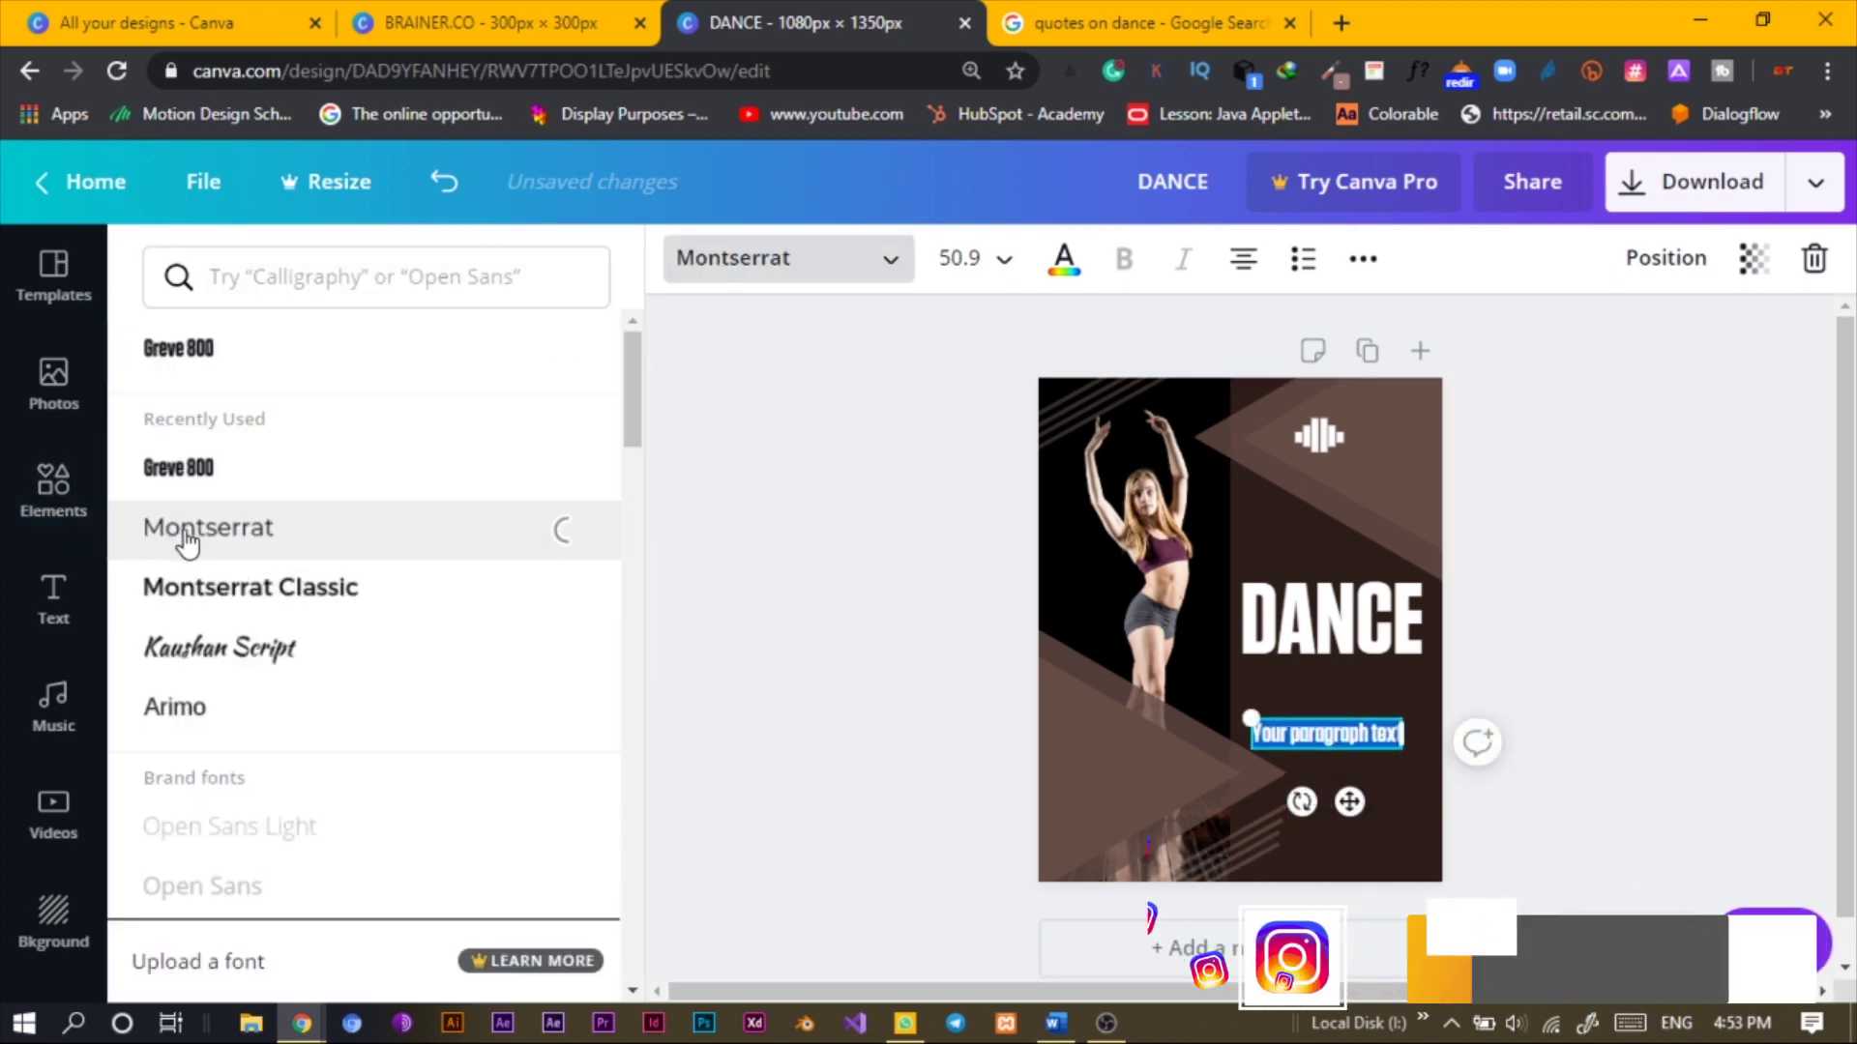
{"action": "left_click", "coordinate": [147, 597]}
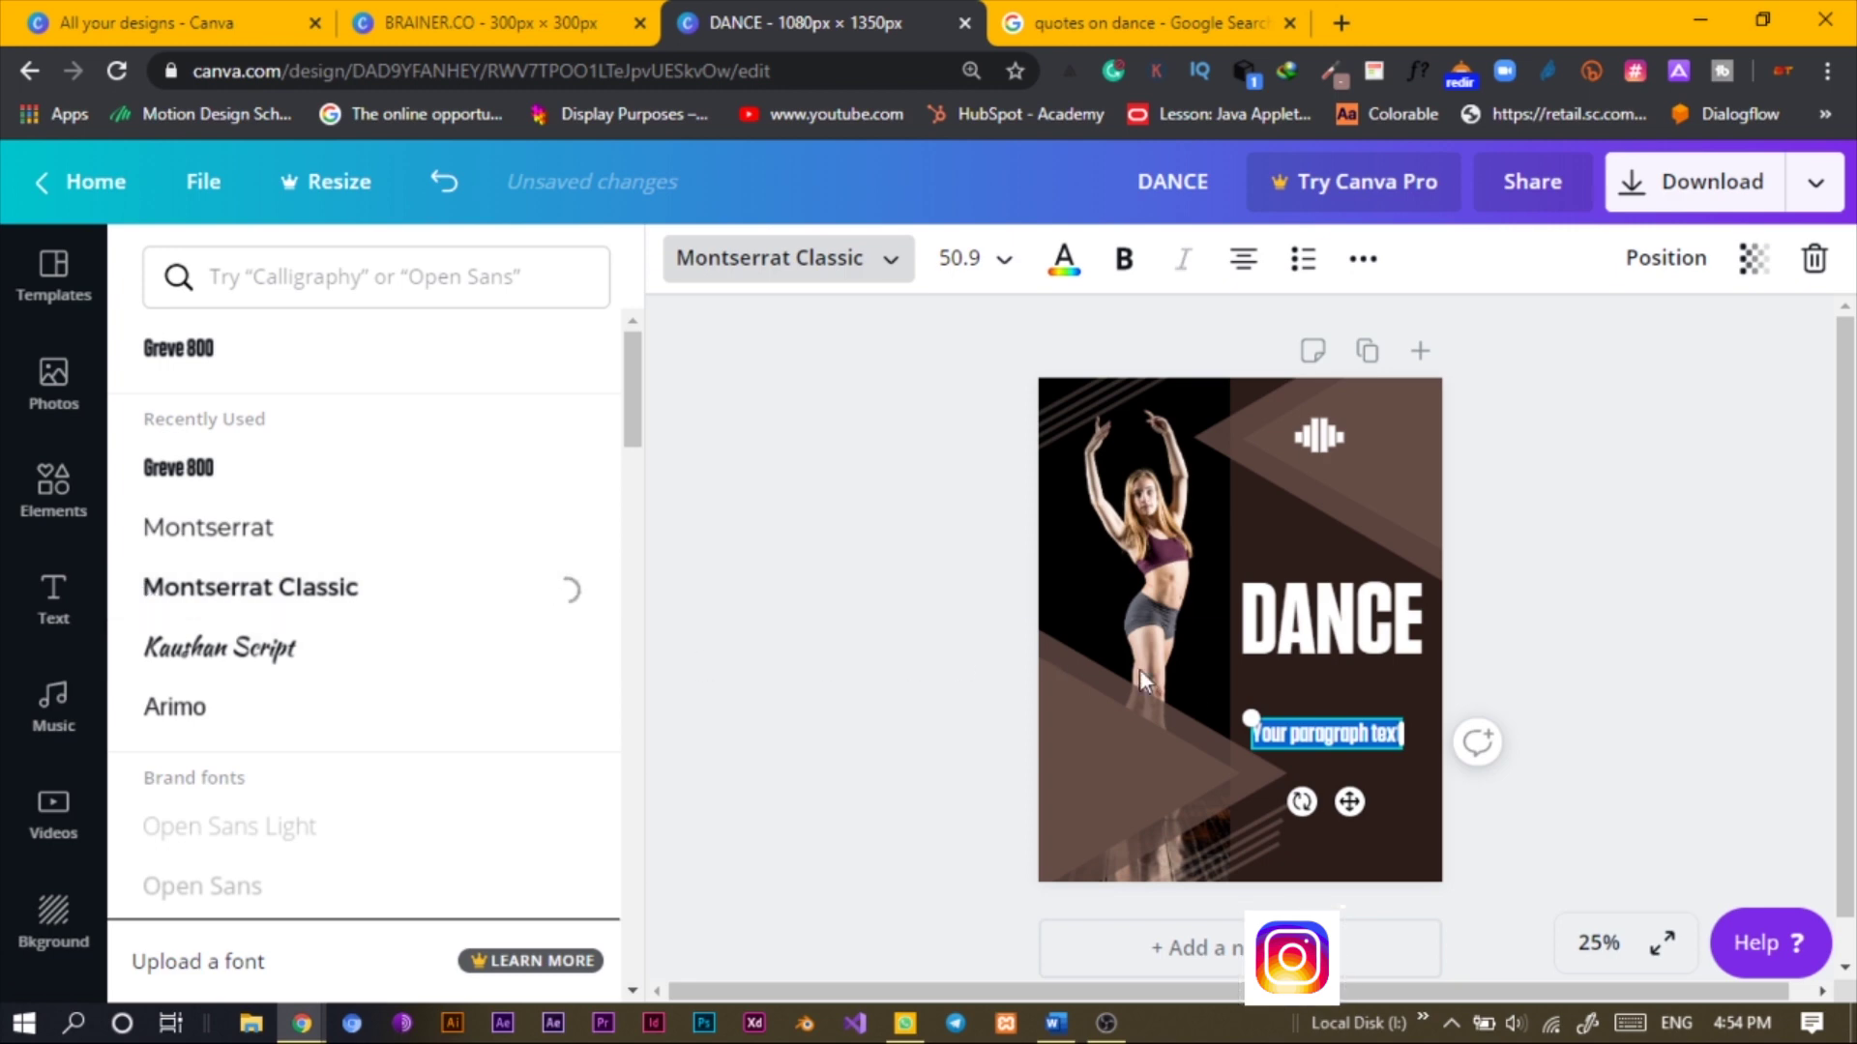
{"action": "left_click_drag", "start_coordinate": [1349, 801], "coordinate": [1373, 762]}
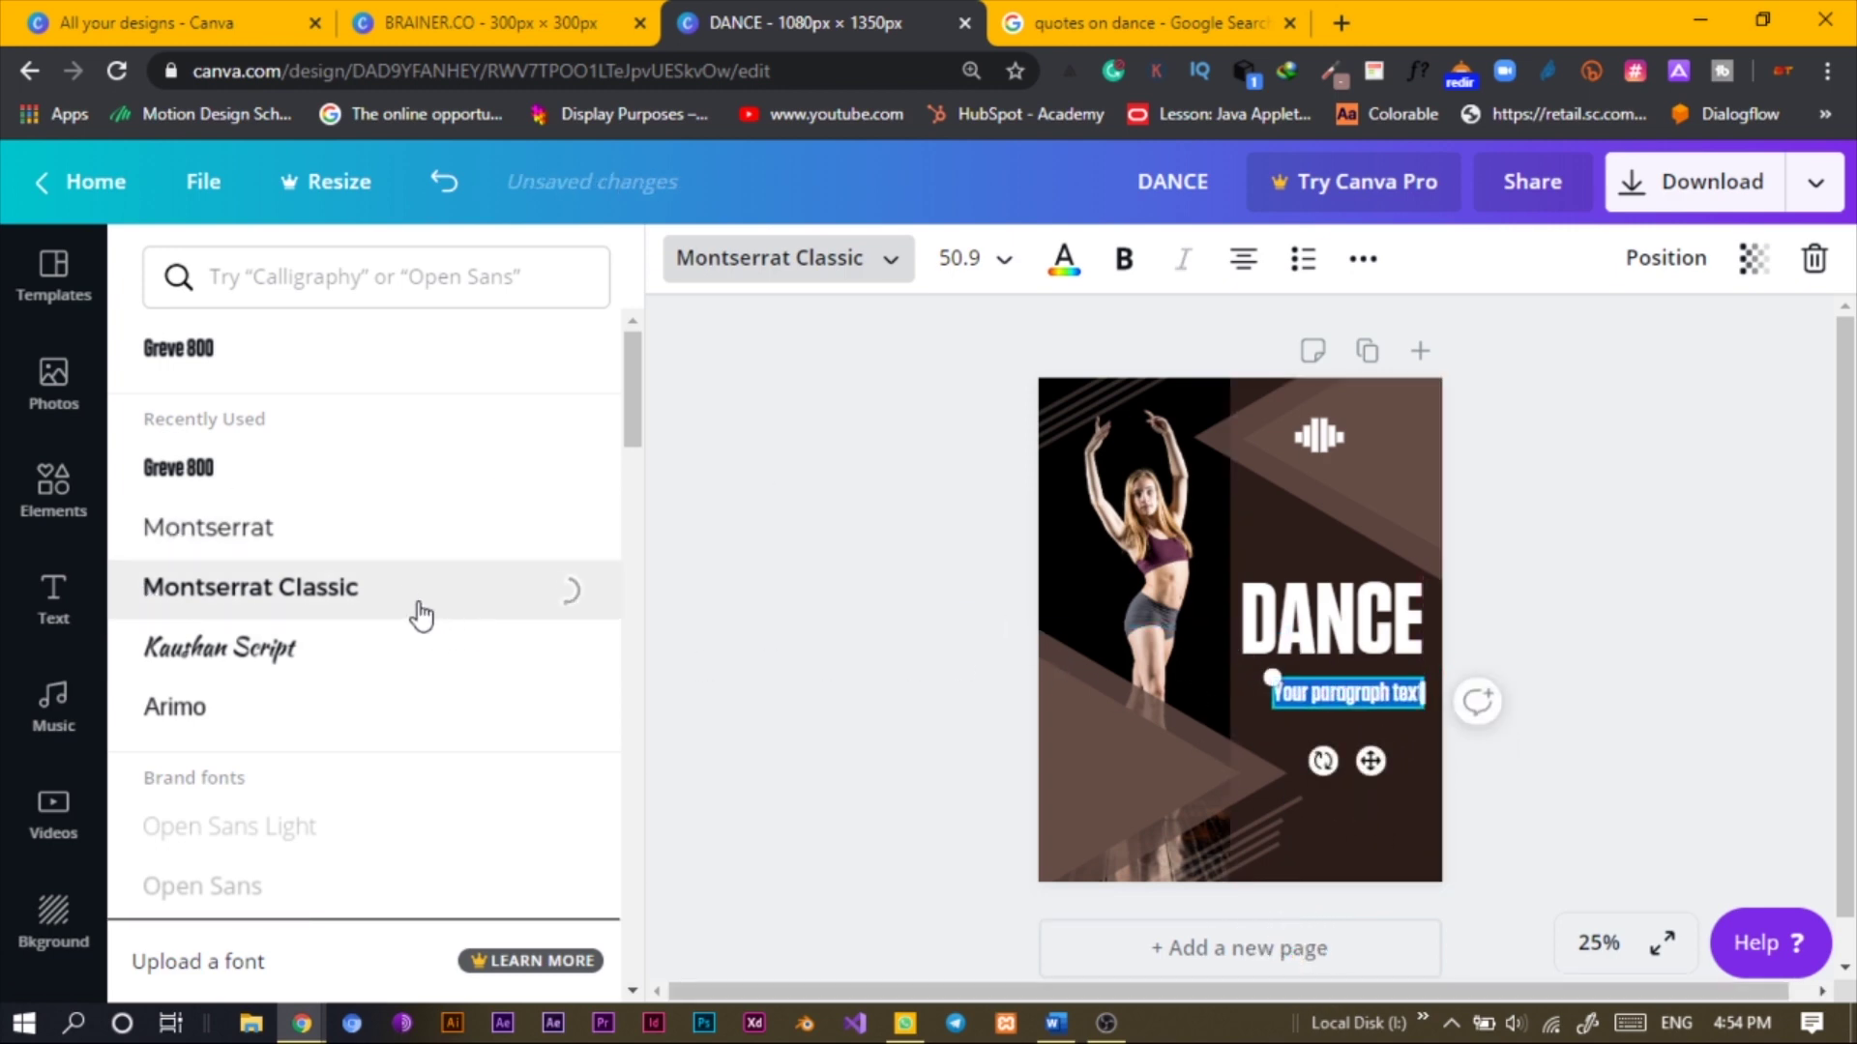
{"action": "left_click", "coordinate": [326, 597]}
{"action": "left_click_drag", "start_coordinate": [1258, 728], "coordinate": [1173, 756]}
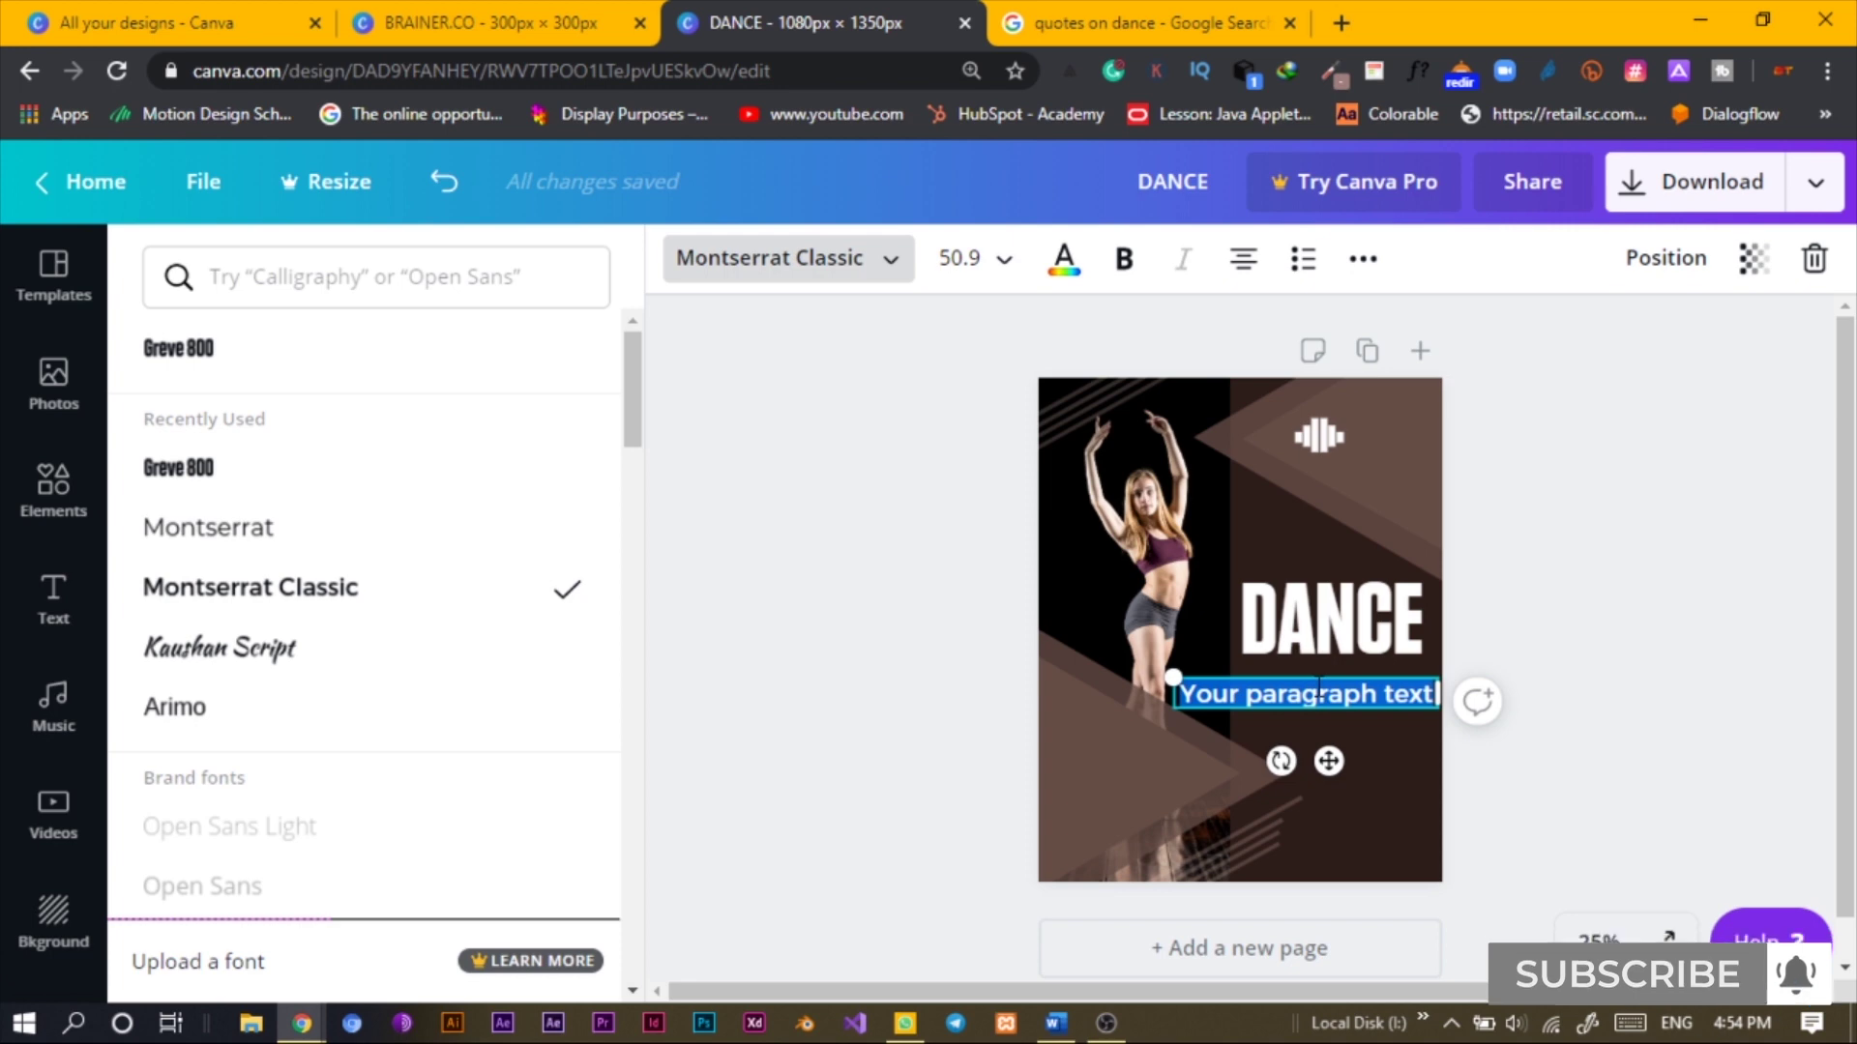
Replace the placeholder paragraph text with "your head off!"
{"action": "type", "text": "YOUR"}
{"action": "key", "text": "BackSpace"}
{"action": "key", "text": "BackSpace"}
{"action": "key", "text": "BackSpace"}
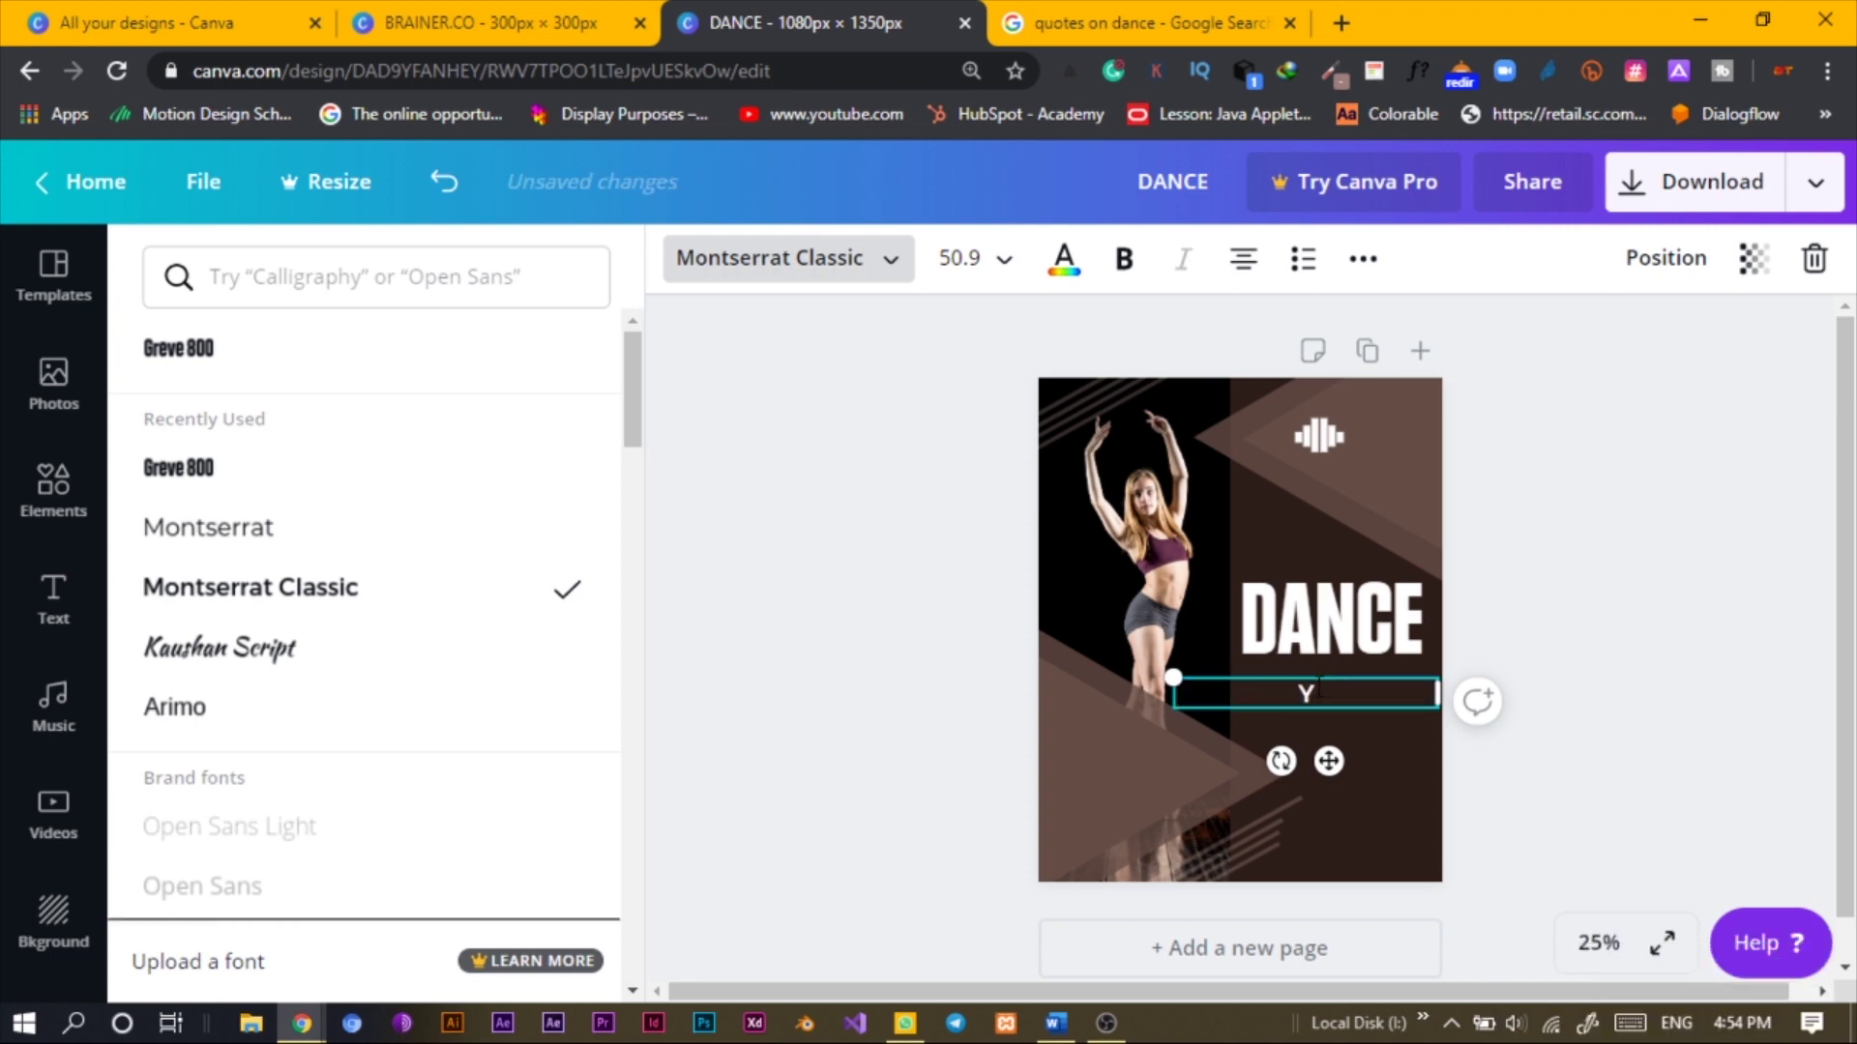
{"action": "type", "text": "our head off@"}
{"action": "key", "text": "BackSpace"}
{"action": "type", "text": "!"}
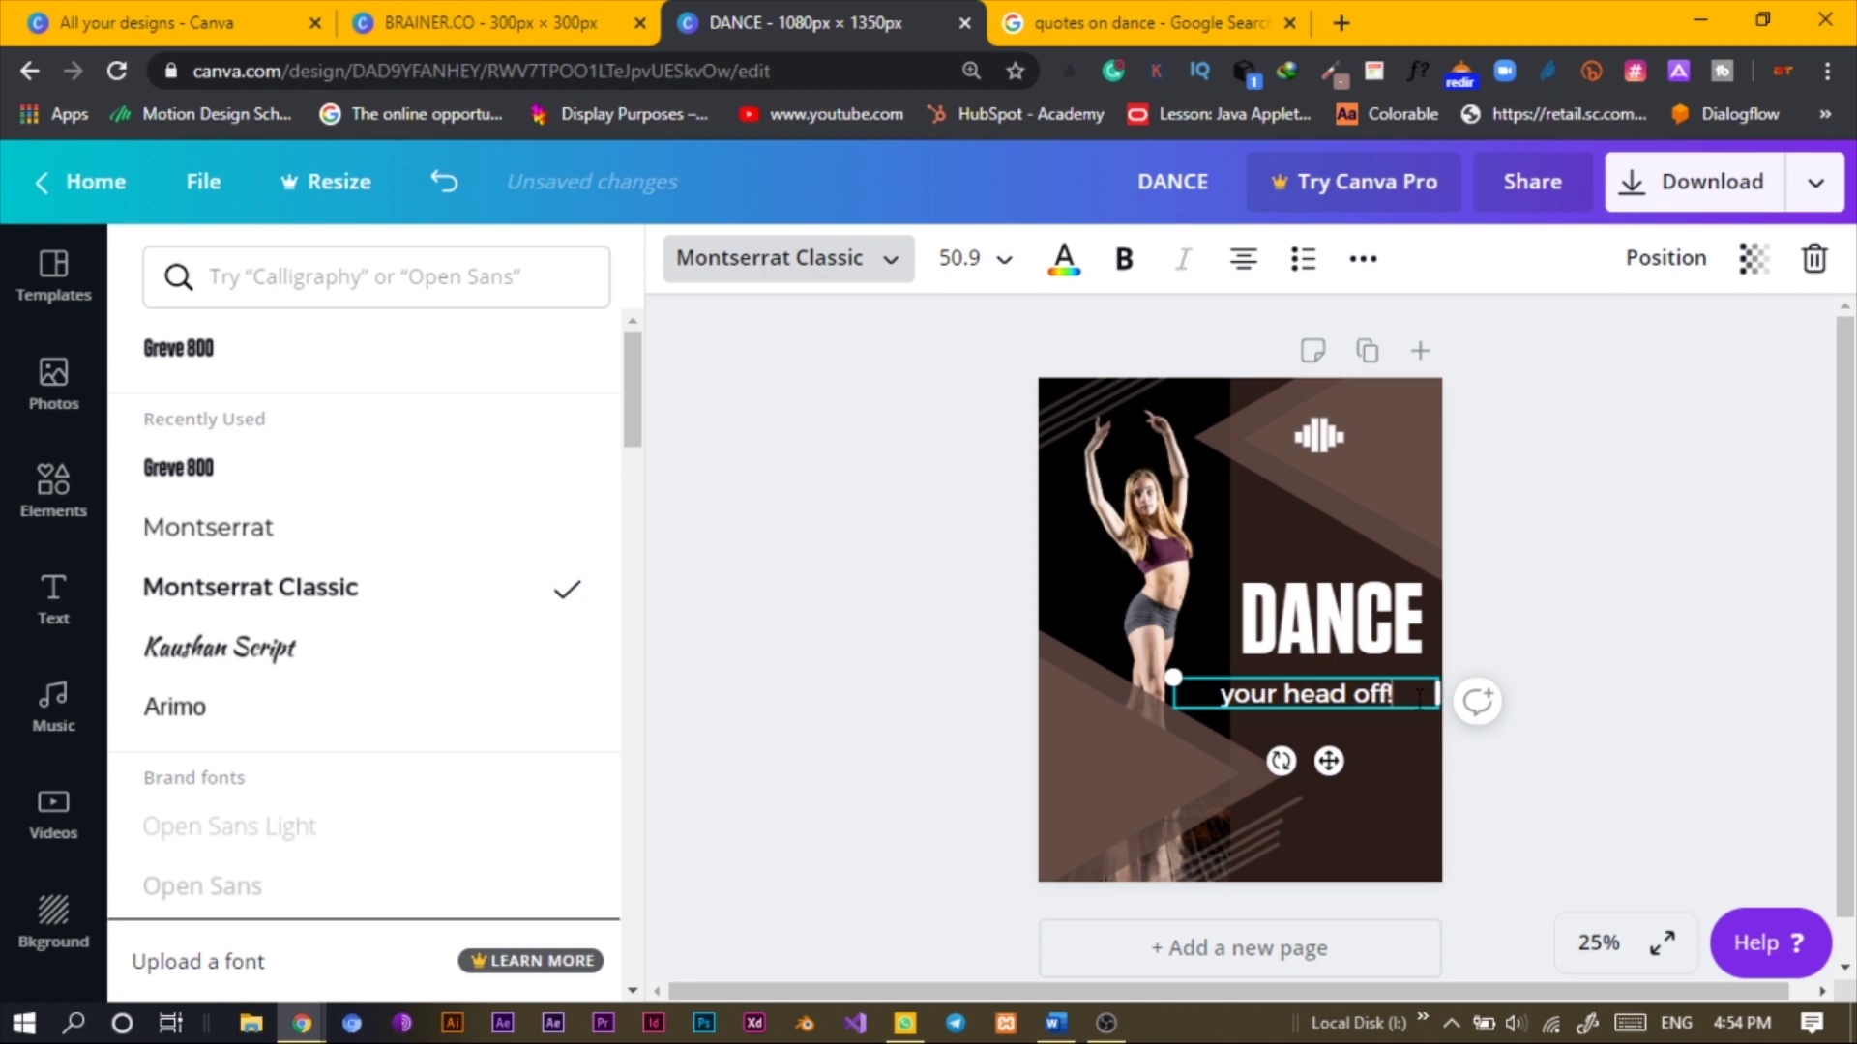
Narrow the "your head off!" box to its text, enlarge it to about size 54.2 and align it under the heading
{"action": "left_click_drag", "start_coordinate": [1437, 694], "coordinate": [1367, 696]}
{"action": "left_click_drag", "start_coordinate": [1312, 761], "coordinate": [1384, 767]}
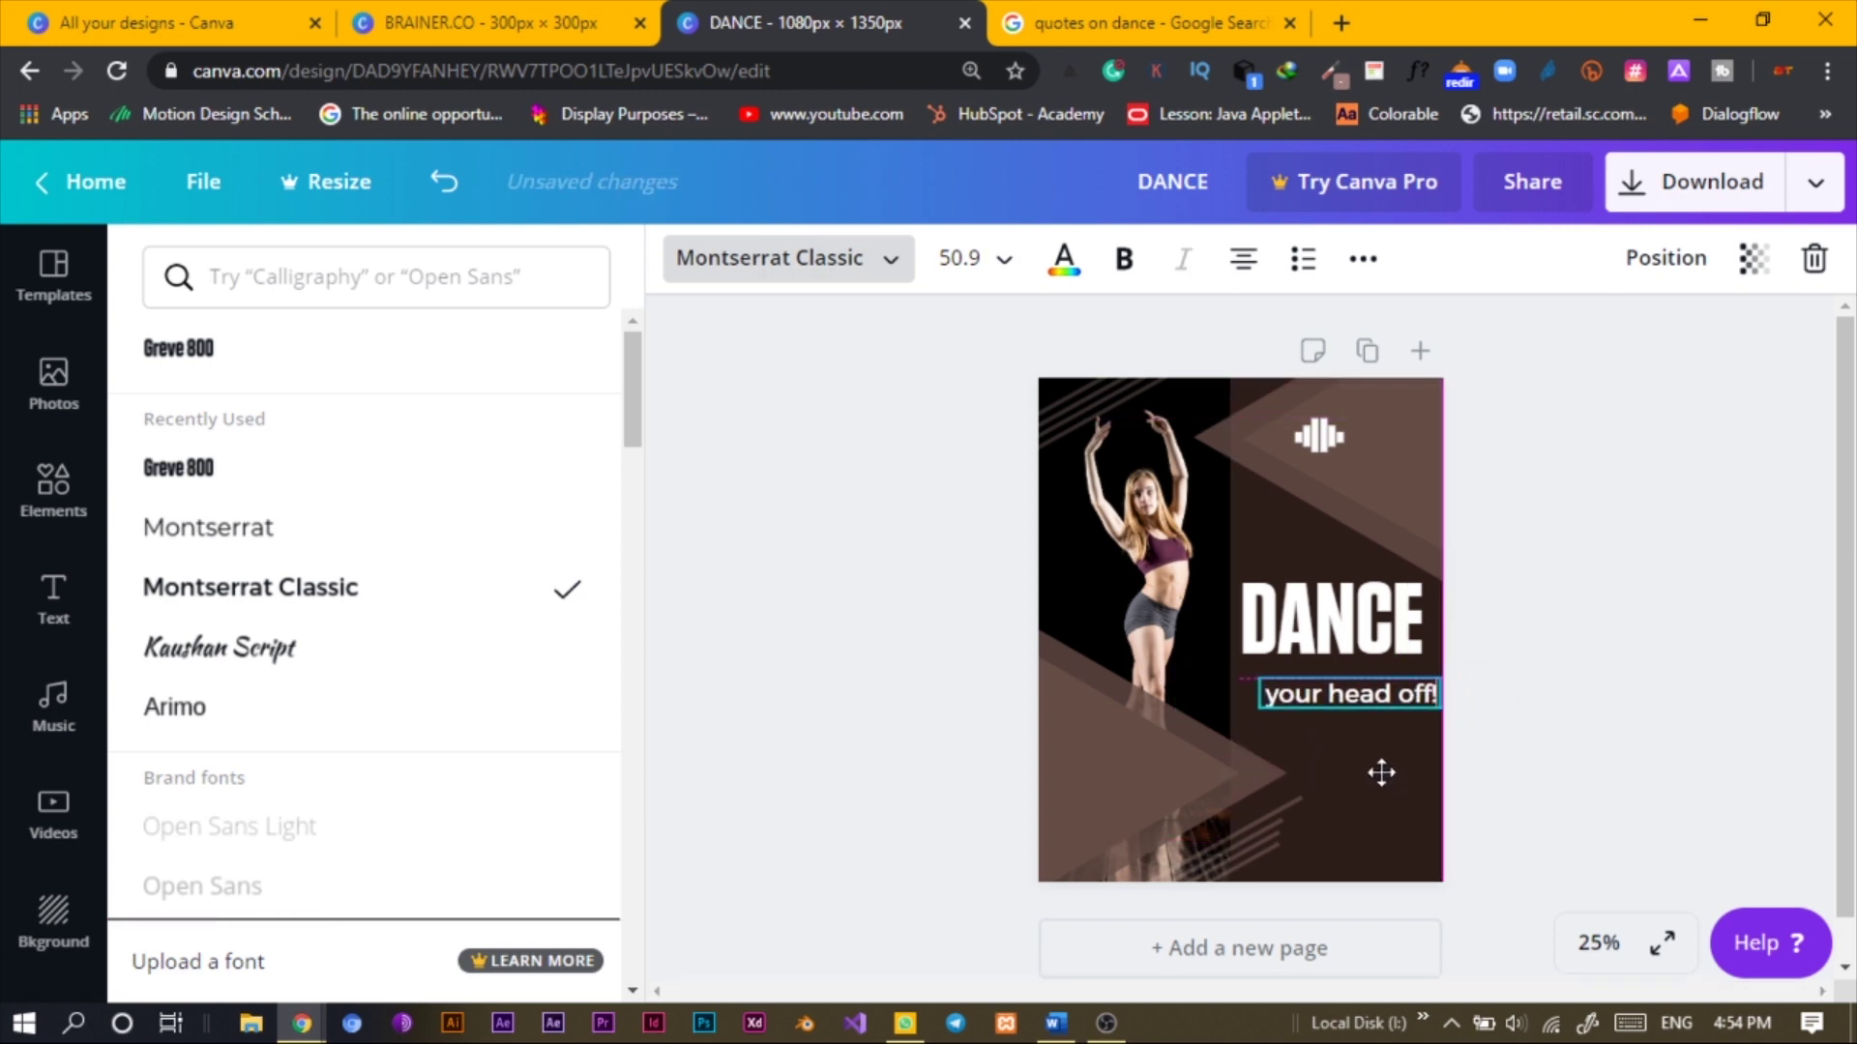
{"action": "left_click_drag", "start_coordinate": [1247, 677], "coordinate": [1238, 674]}
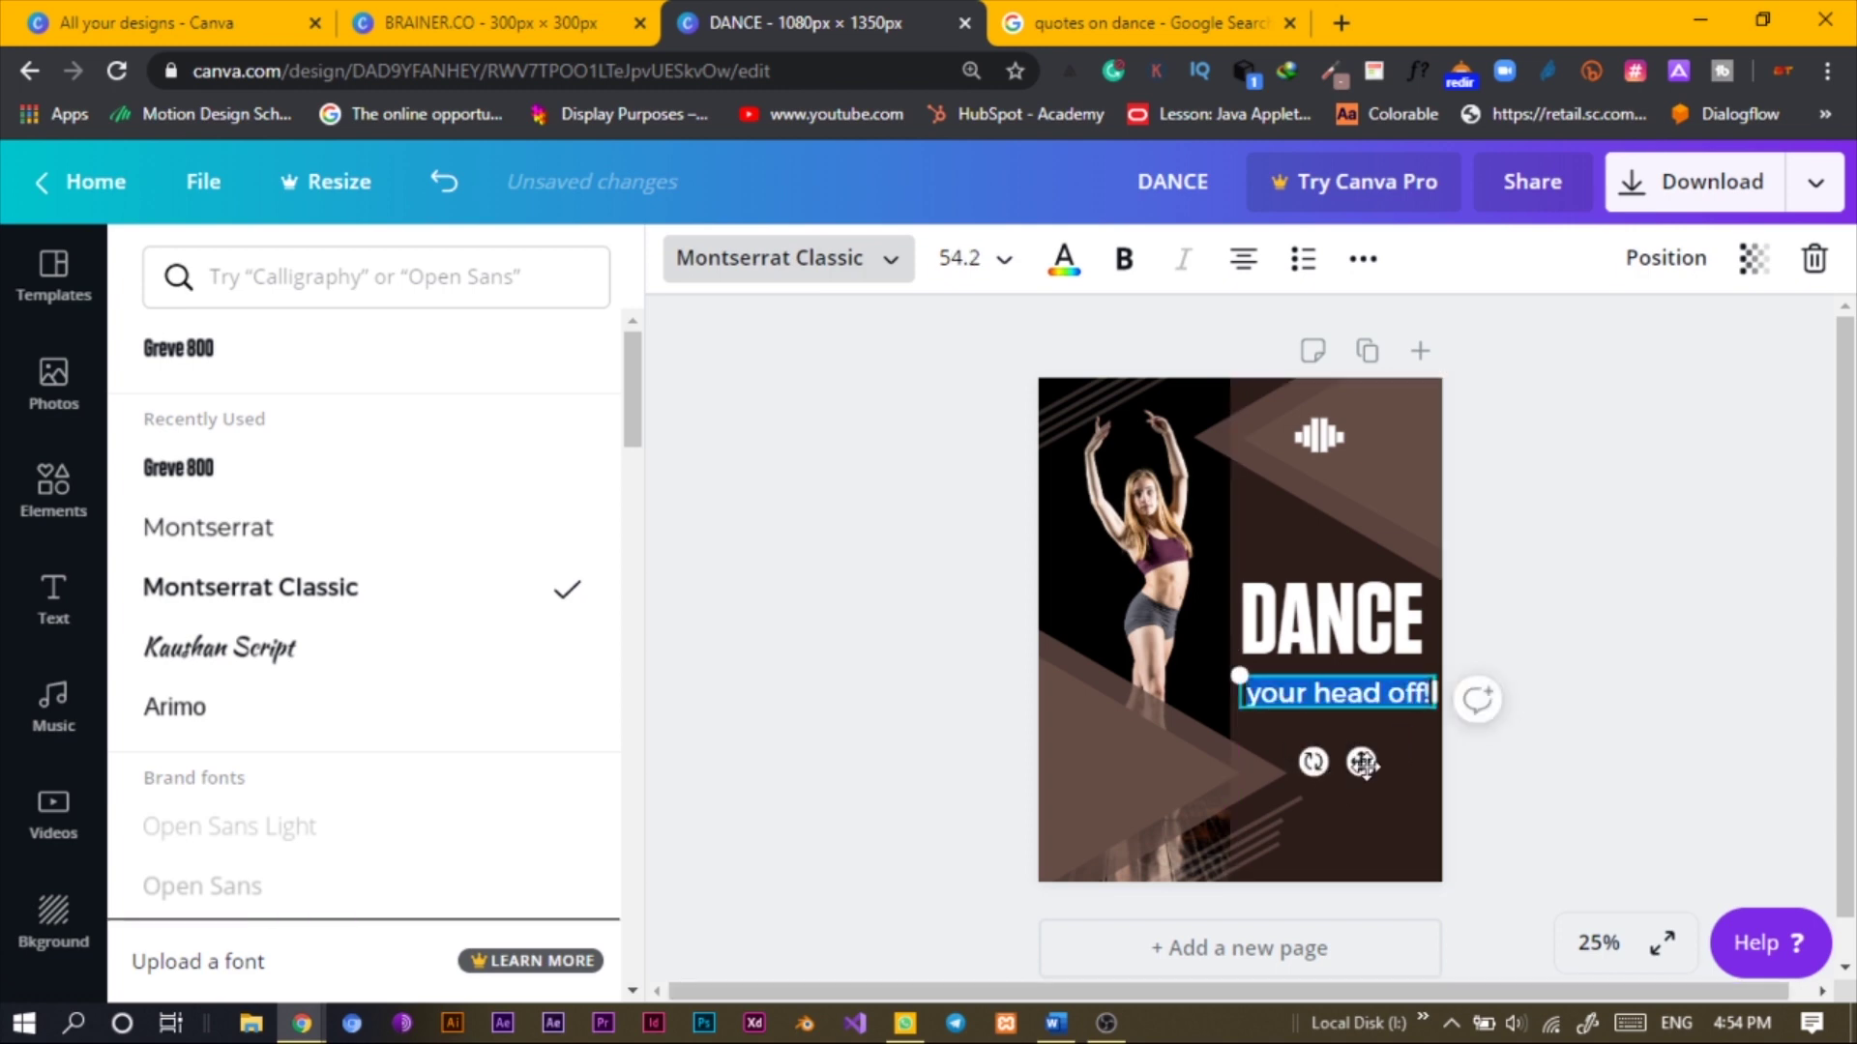
{"action": "key", "text": "Escape"}
{"action": "left_click", "coordinate": [1458, 721]}
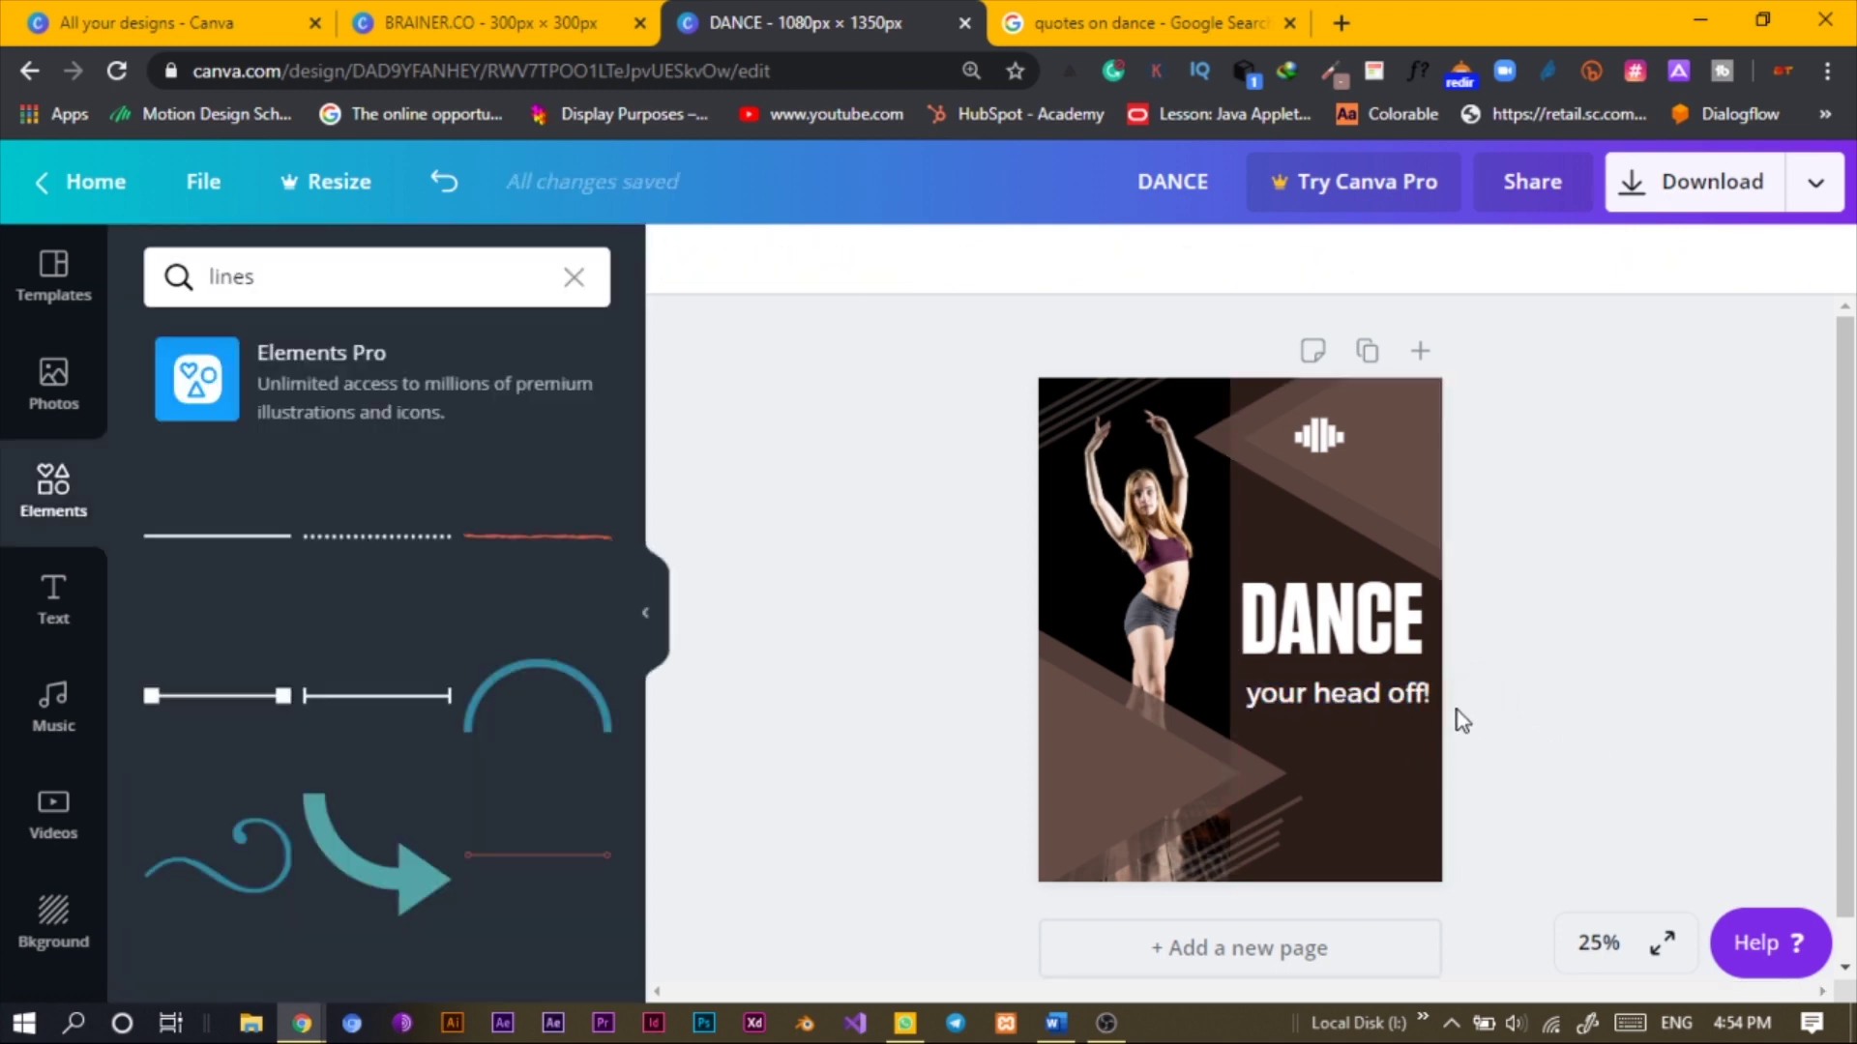
Nudge the "your head off!" line up against the DANCE heading and slightly to the left
{"action": "left_click", "coordinate": [1395, 698]}
{"action": "key", "text": "shift+Up"}
{"action": "key", "text": "shift+Up"}
{"action": "key", "text": "shift+Up"}
{"action": "key", "text": "shift+Up"}
{"action": "key", "text": "shift+Up"}
{"action": "key", "text": "shift+Up"}
{"action": "key", "text": "shift+Up"}
{"action": "key", "text": "shift+Up"}
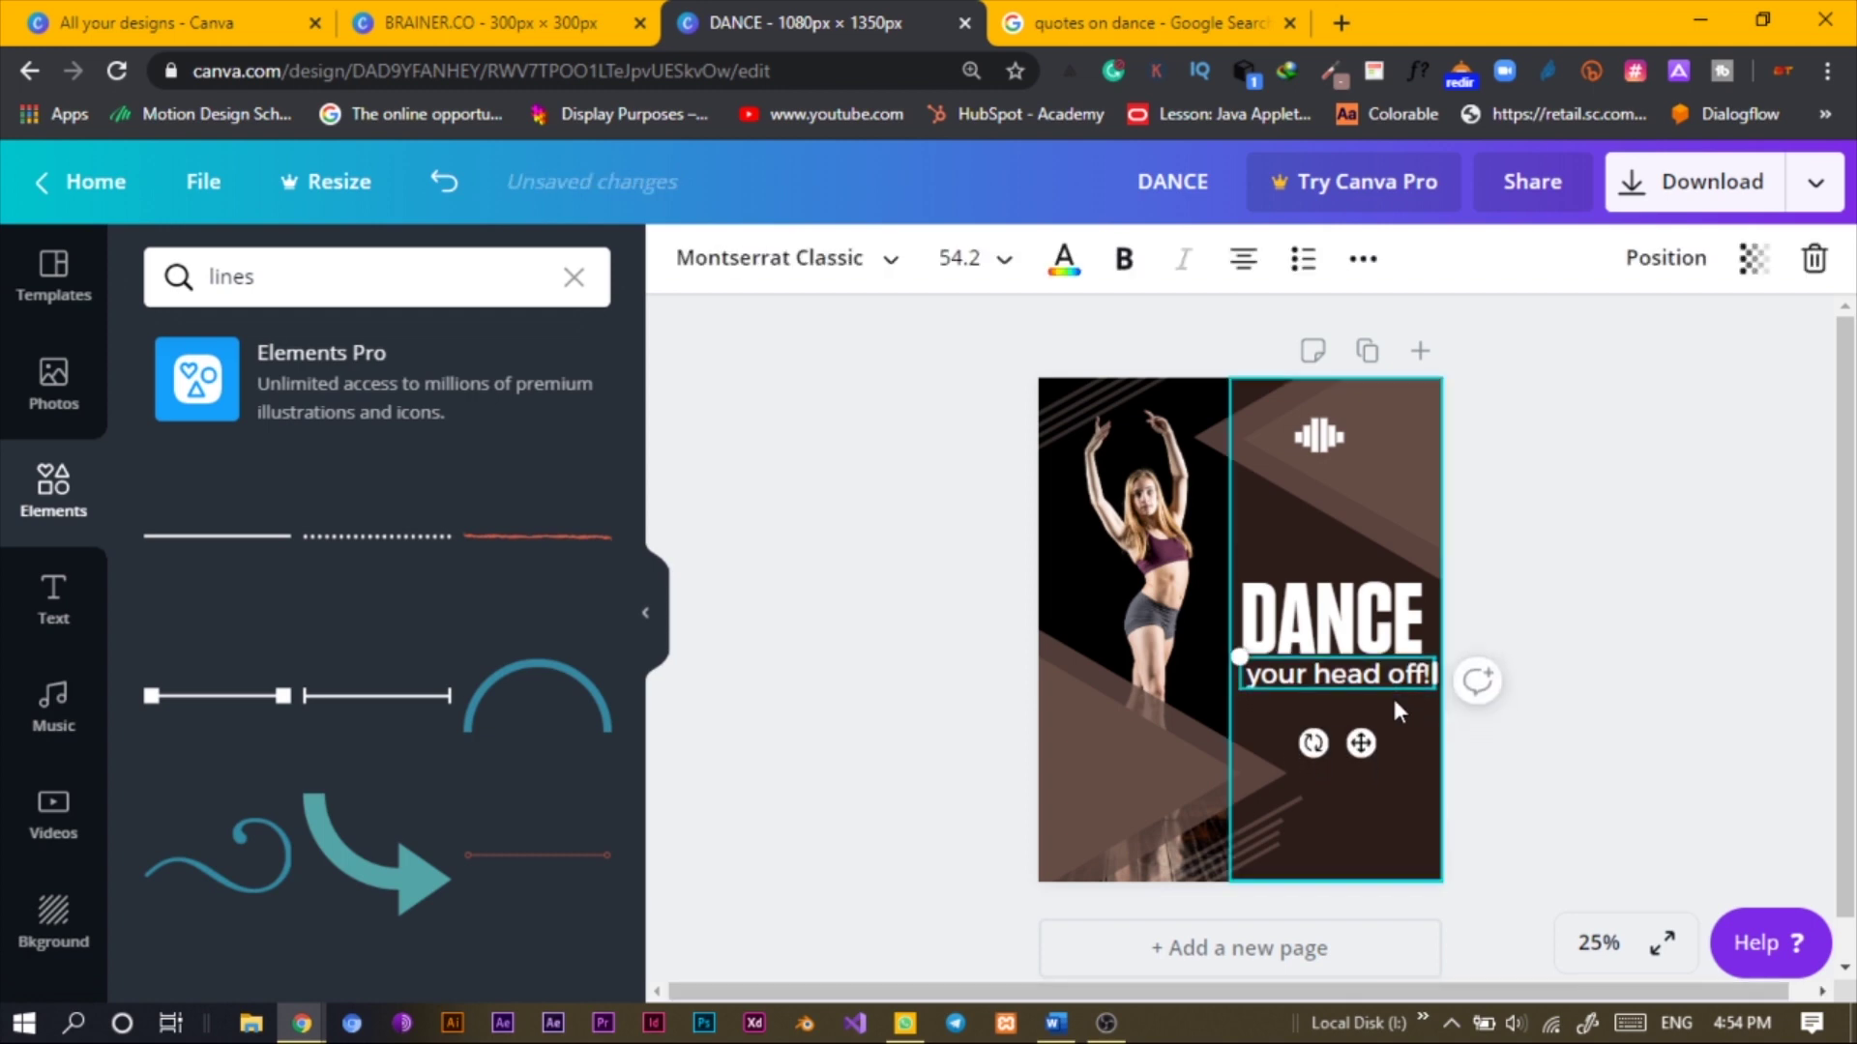
{"action": "key", "text": "shift+Left"}
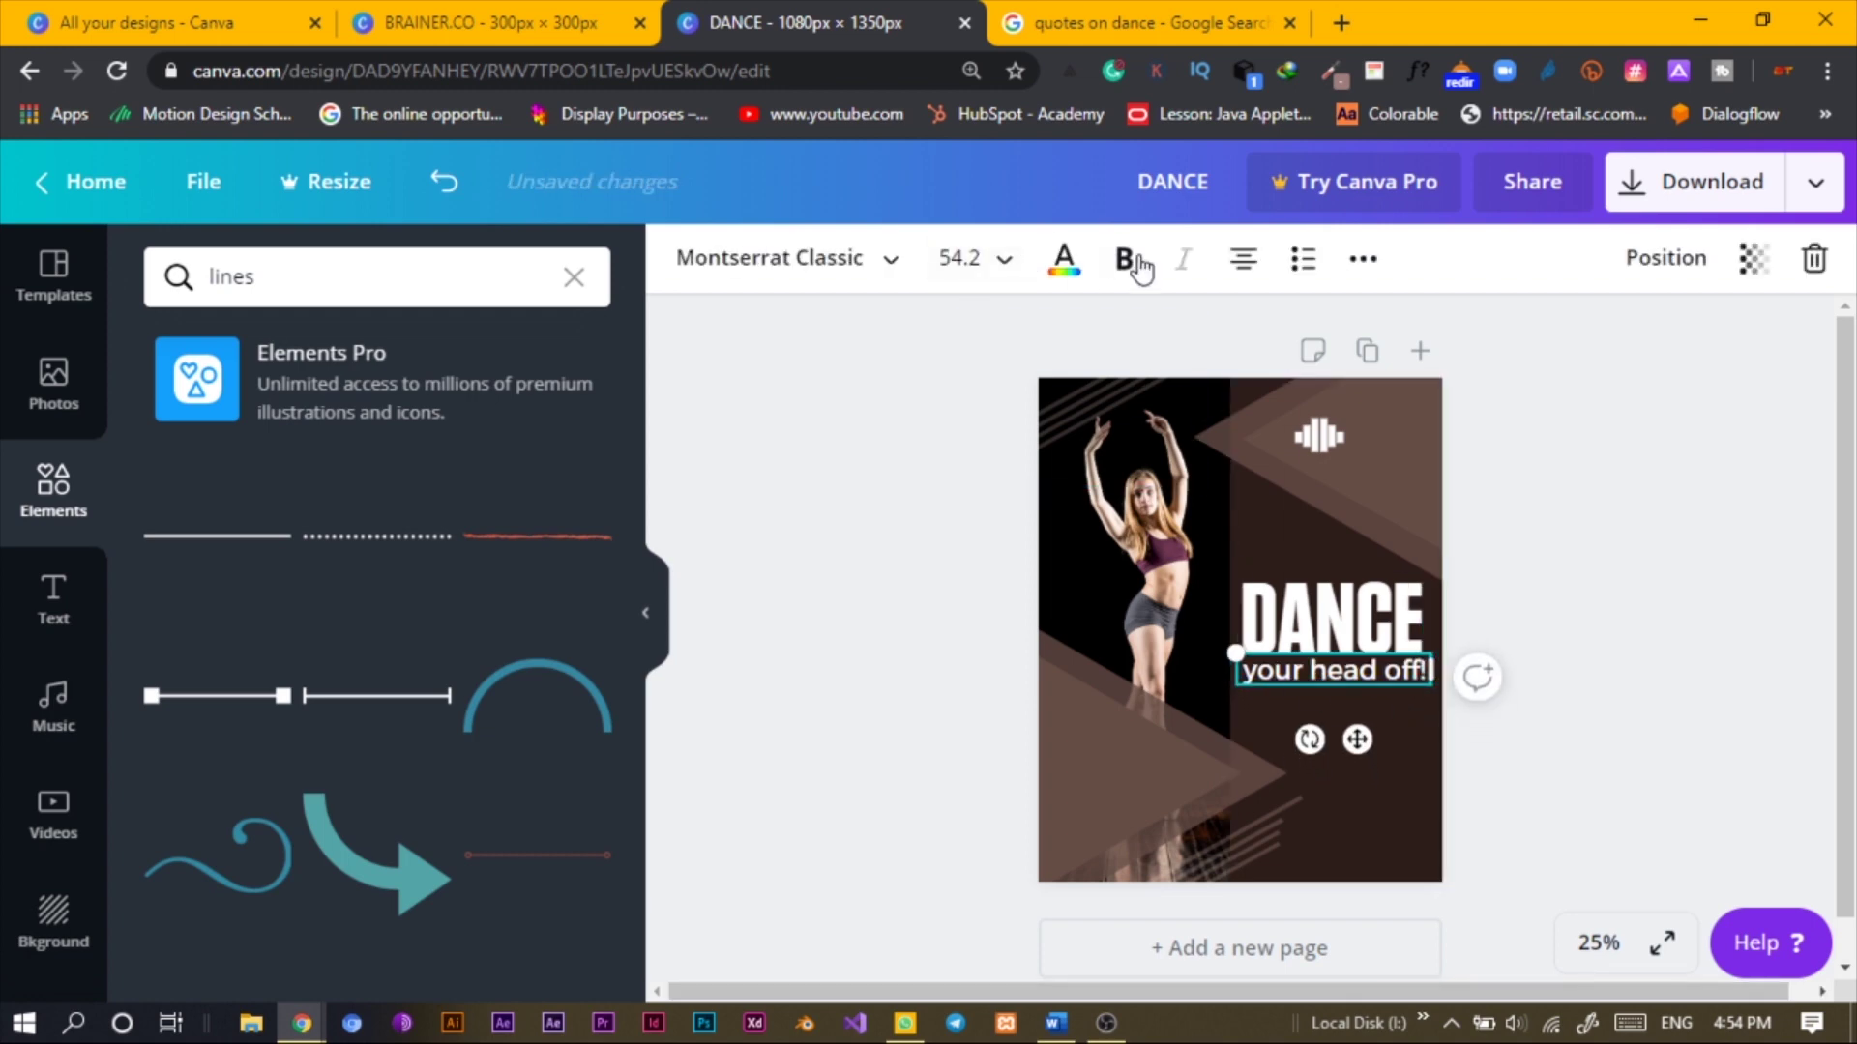
Set the "your head off!" line in Montserrat and reduce it to about size 53.1
{"action": "left_click", "coordinate": [850, 270]}
{"action": "left_click", "coordinate": [207, 588]}
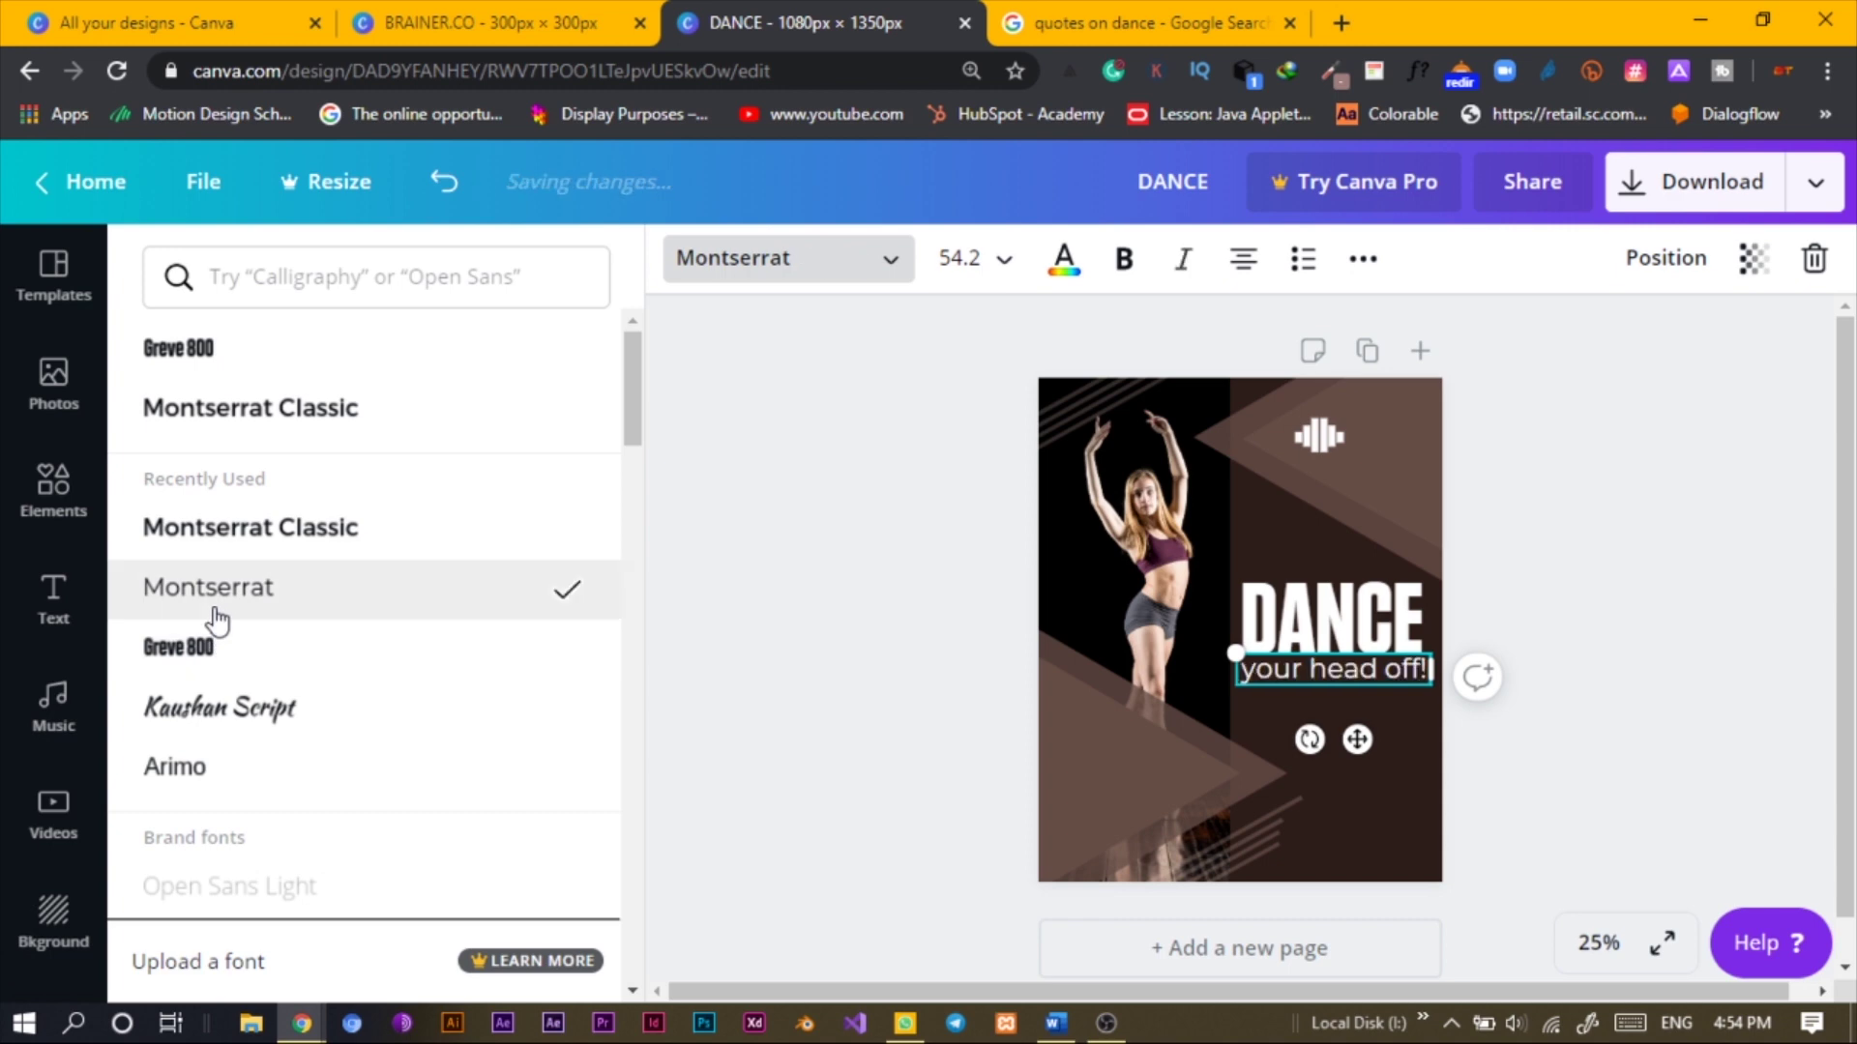
{"action": "left_click_drag", "start_coordinate": [1232, 646], "coordinate": [1240, 653]}
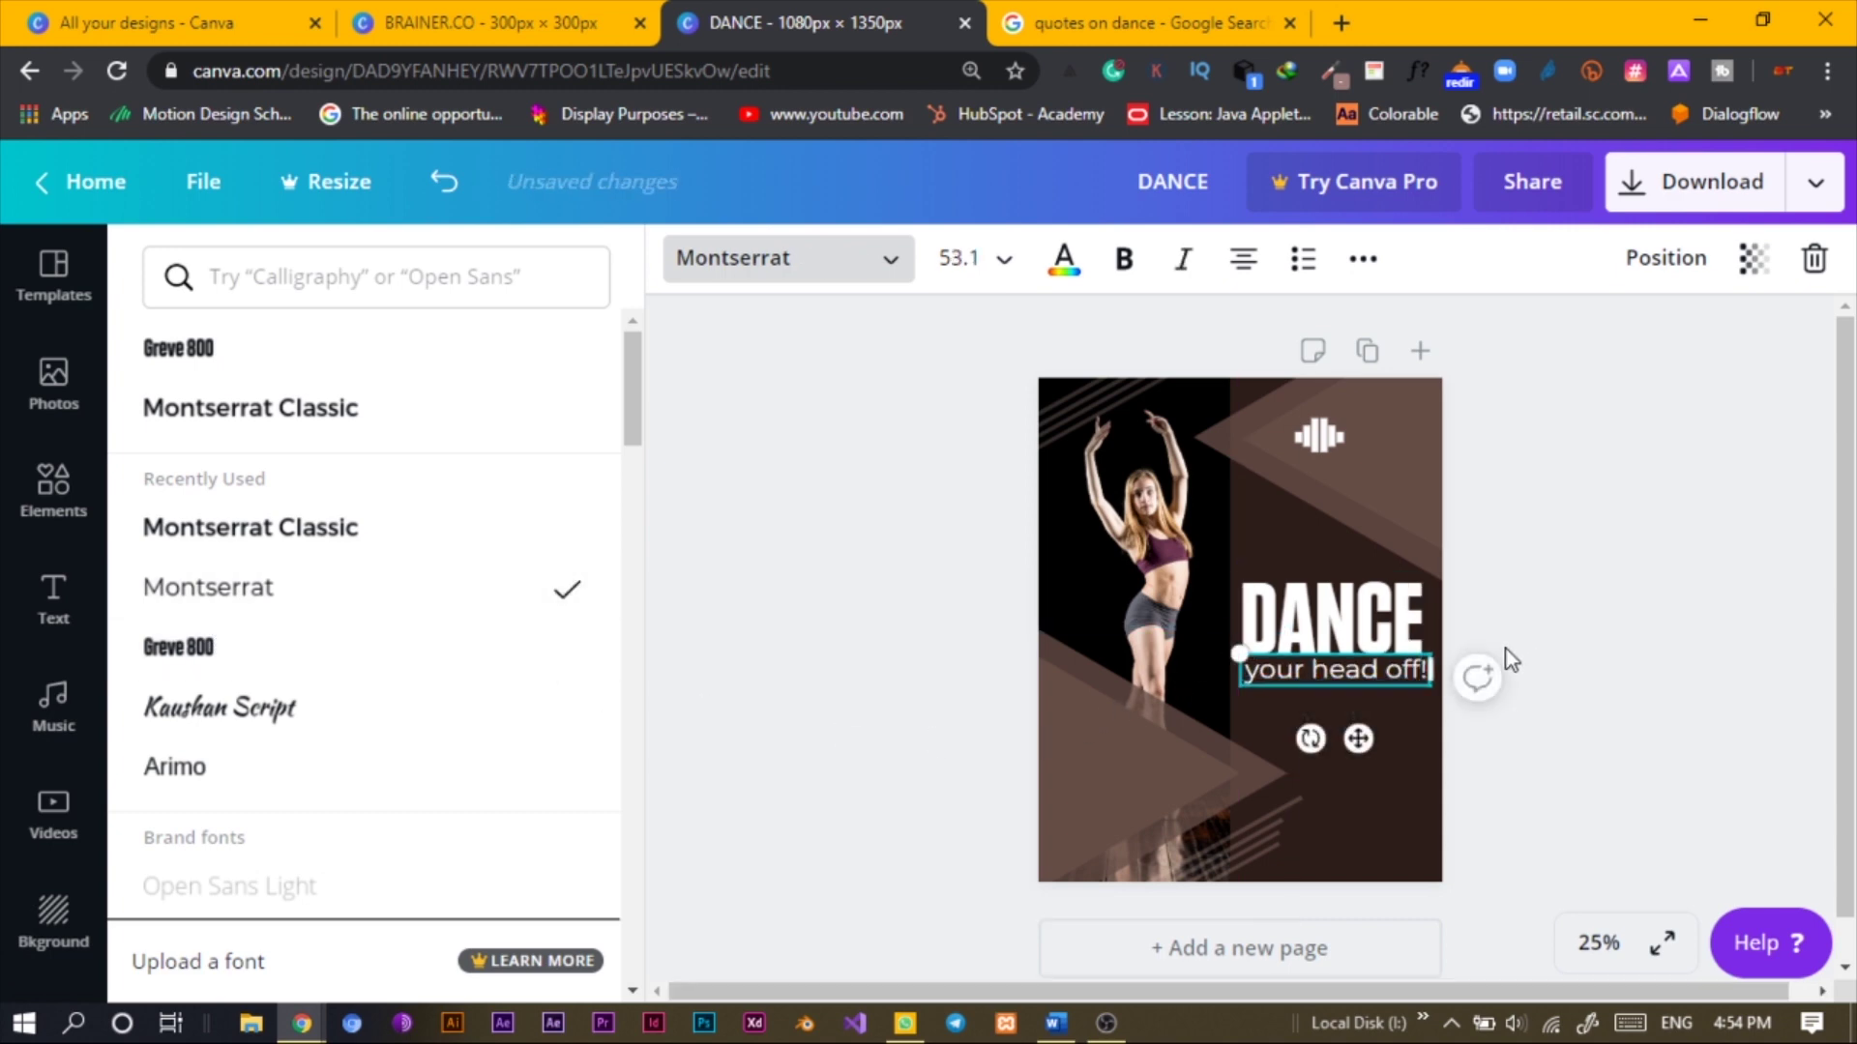
{"action": "left_click", "coordinate": [1517, 617]}
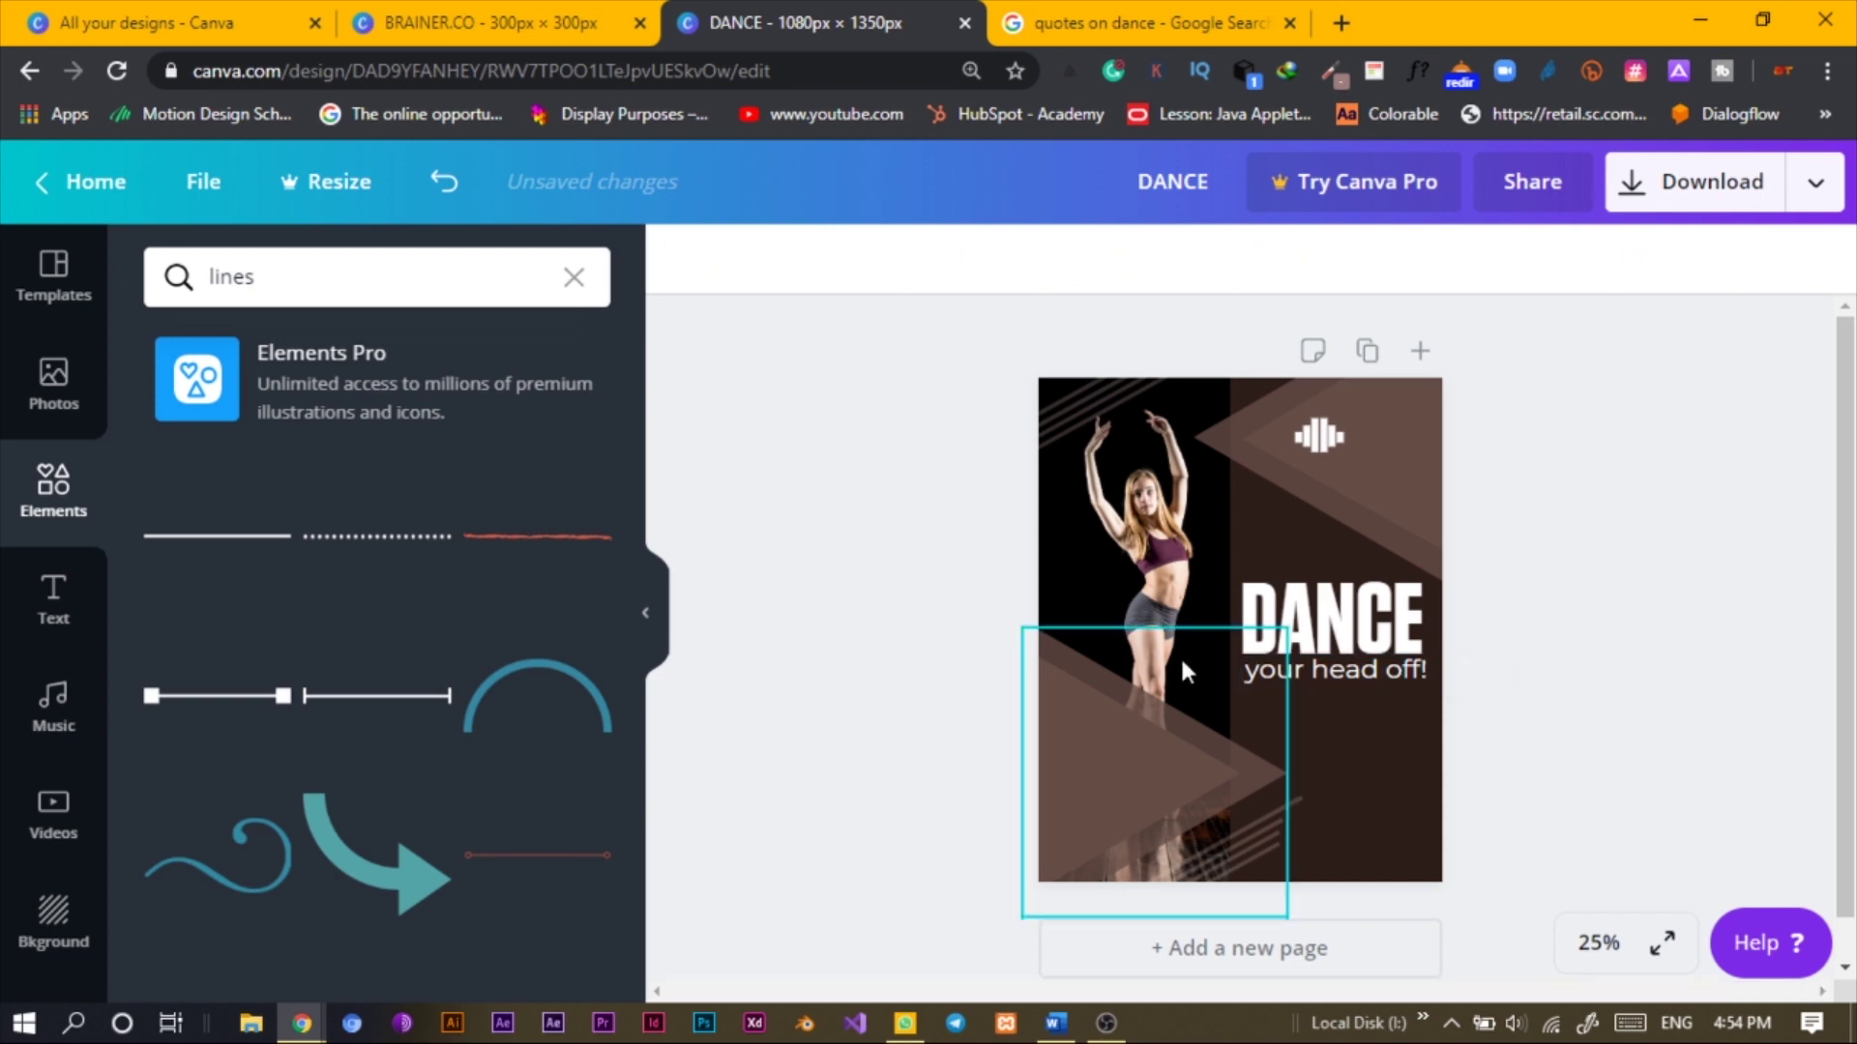
Duplicate the "your head off!" line, place the copy lower on the brown panel and reduce it to about size 42.6
{"action": "left_click", "coordinate": [1400, 673]}
{"action": "key", "text": "ctrl+d"}
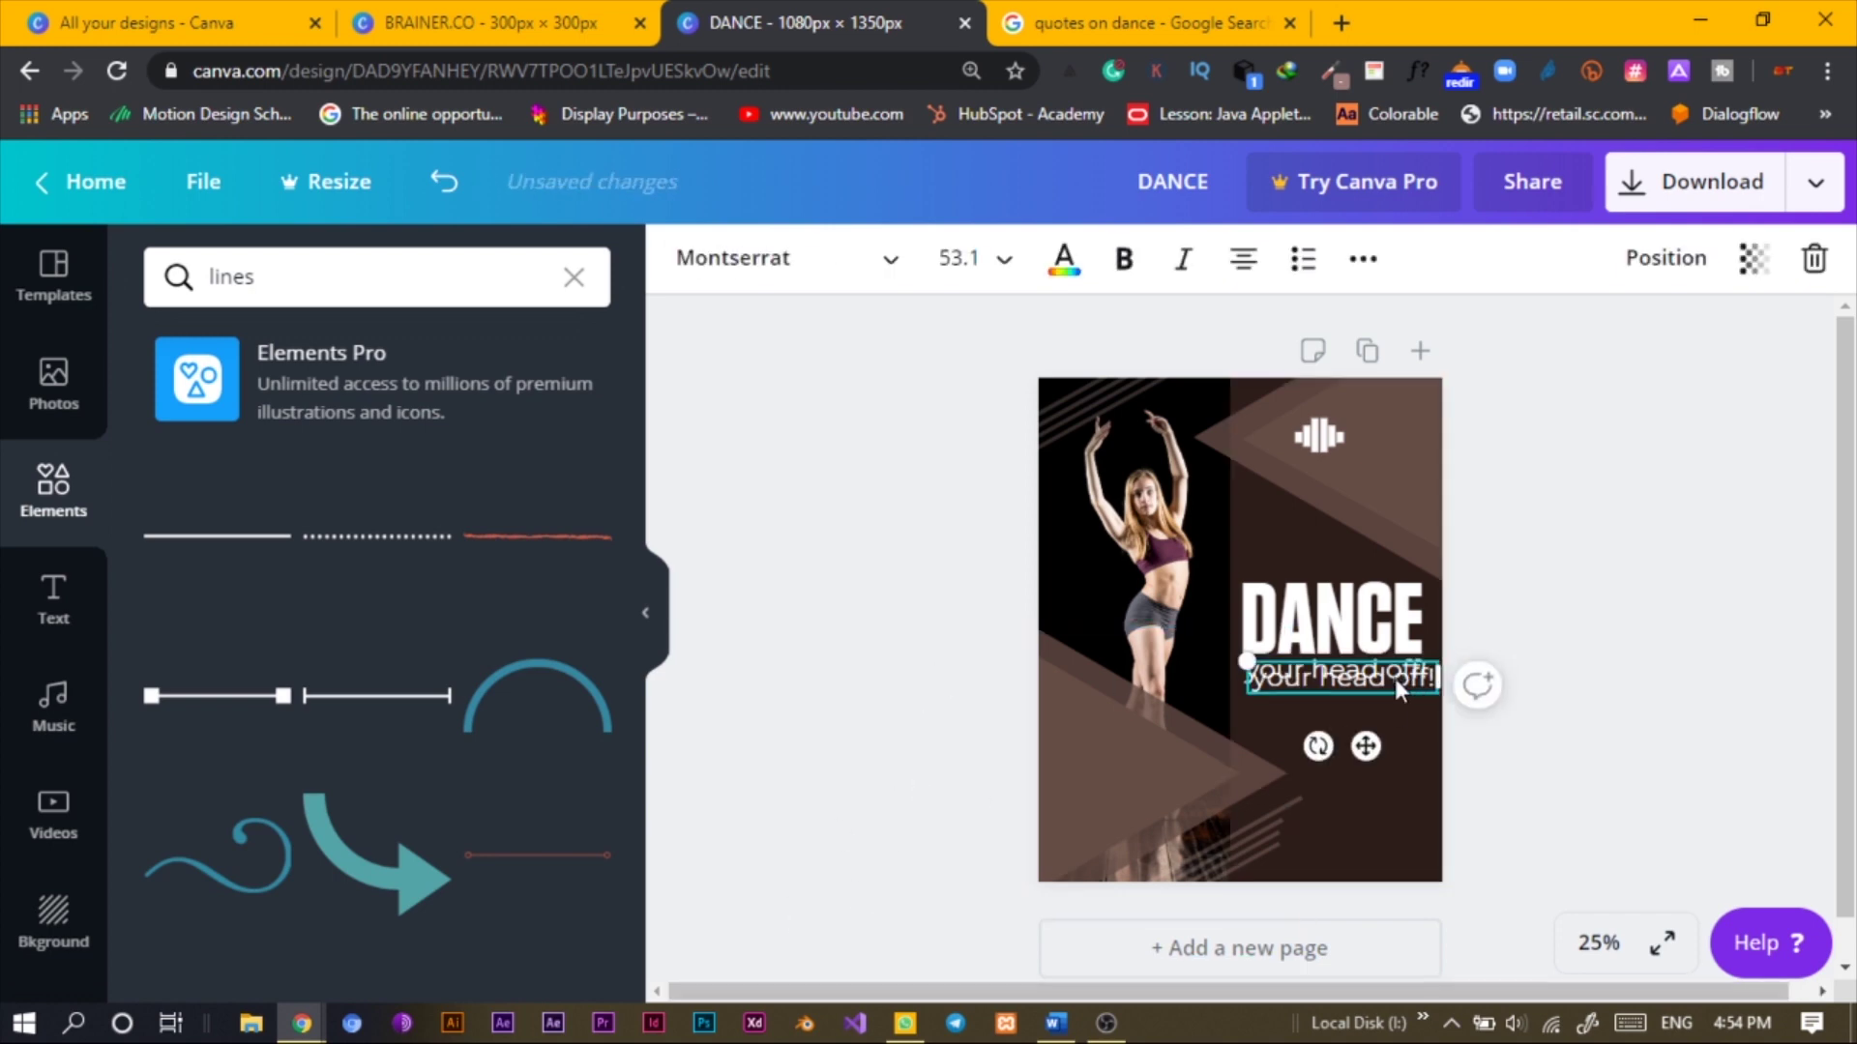
{"action": "left_click_drag", "start_coordinate": [1394, 677], "coordinate": [1425, 774]}
{"action": "left_click_drag", "start_coordinate": [1270, 748], "coordinate": [1308, 755]}
{"action": "left_click_drag", "start_coordinate": [1407, 837], "coordinate": [1353, 801]}
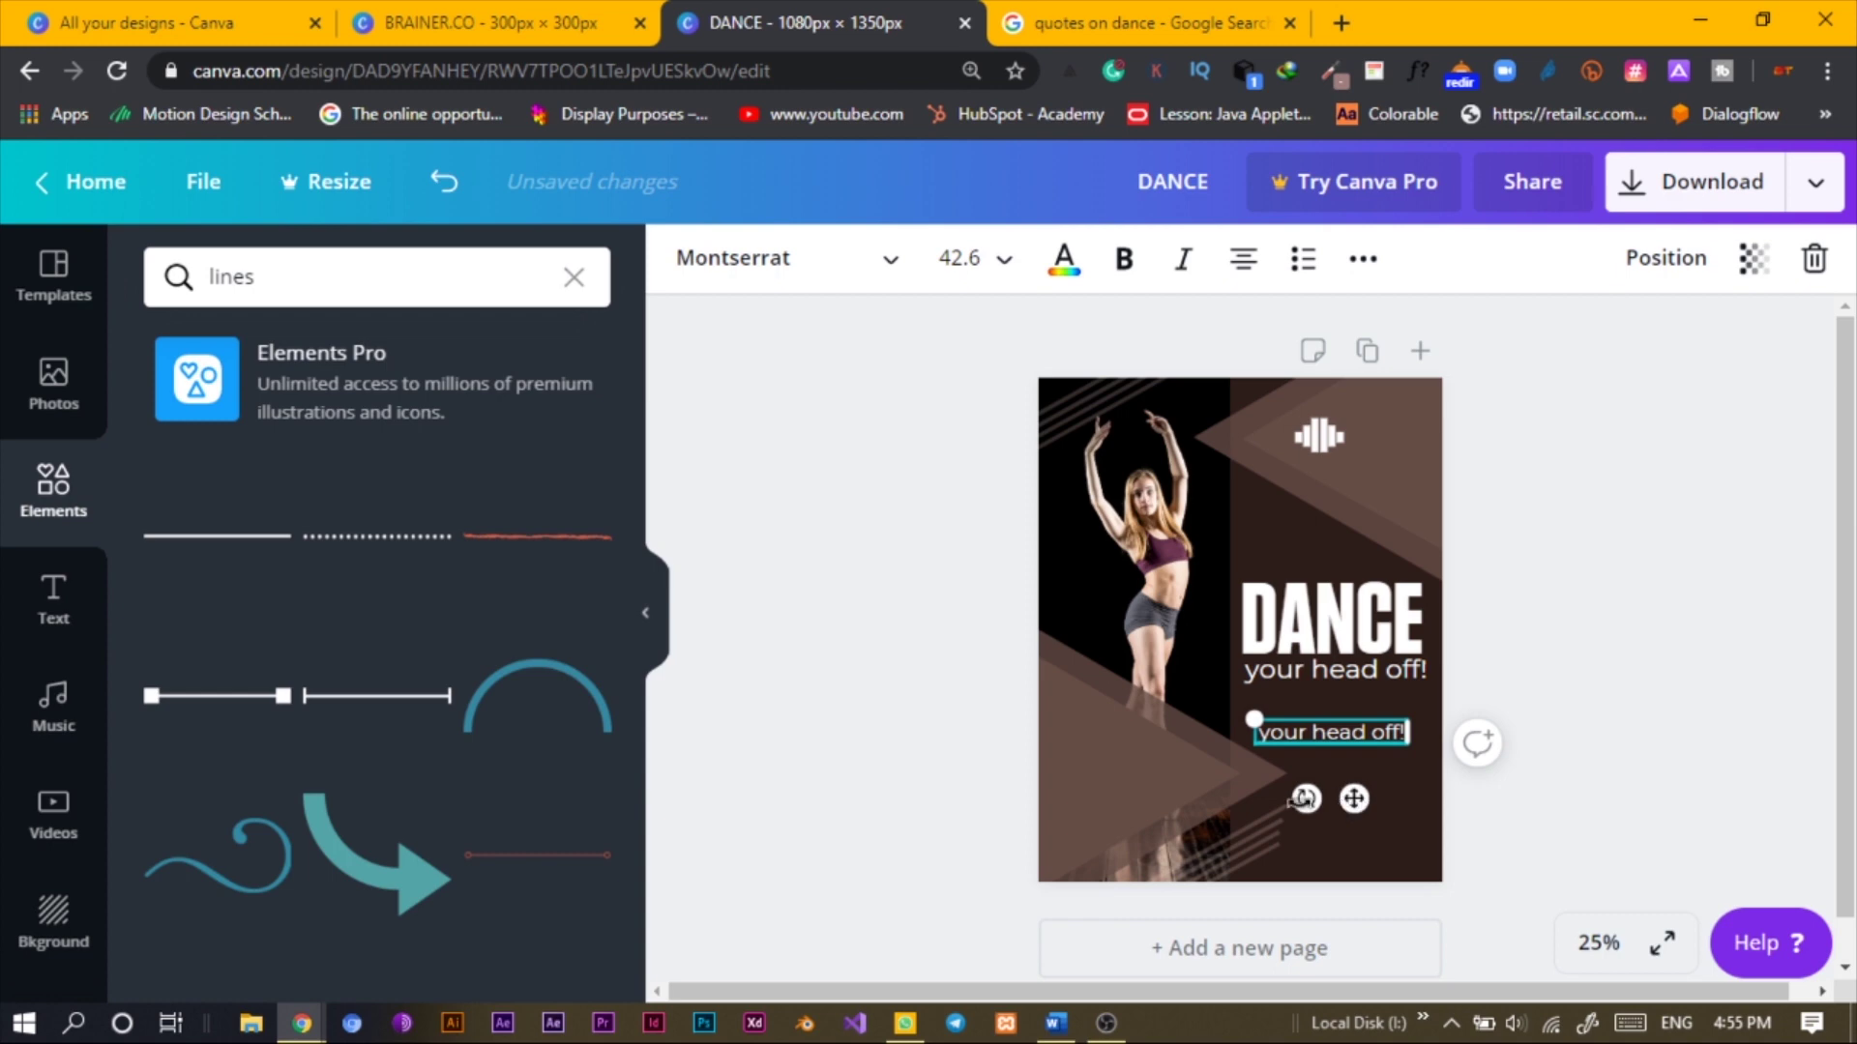
Unlock the lower-left triangles and move them together with the nearby line accents down toward the page's bottom edge
{"action": "scroll", "coordinate": [1070, 710], "scroll_direction": "down", "scroll_amount": 1}
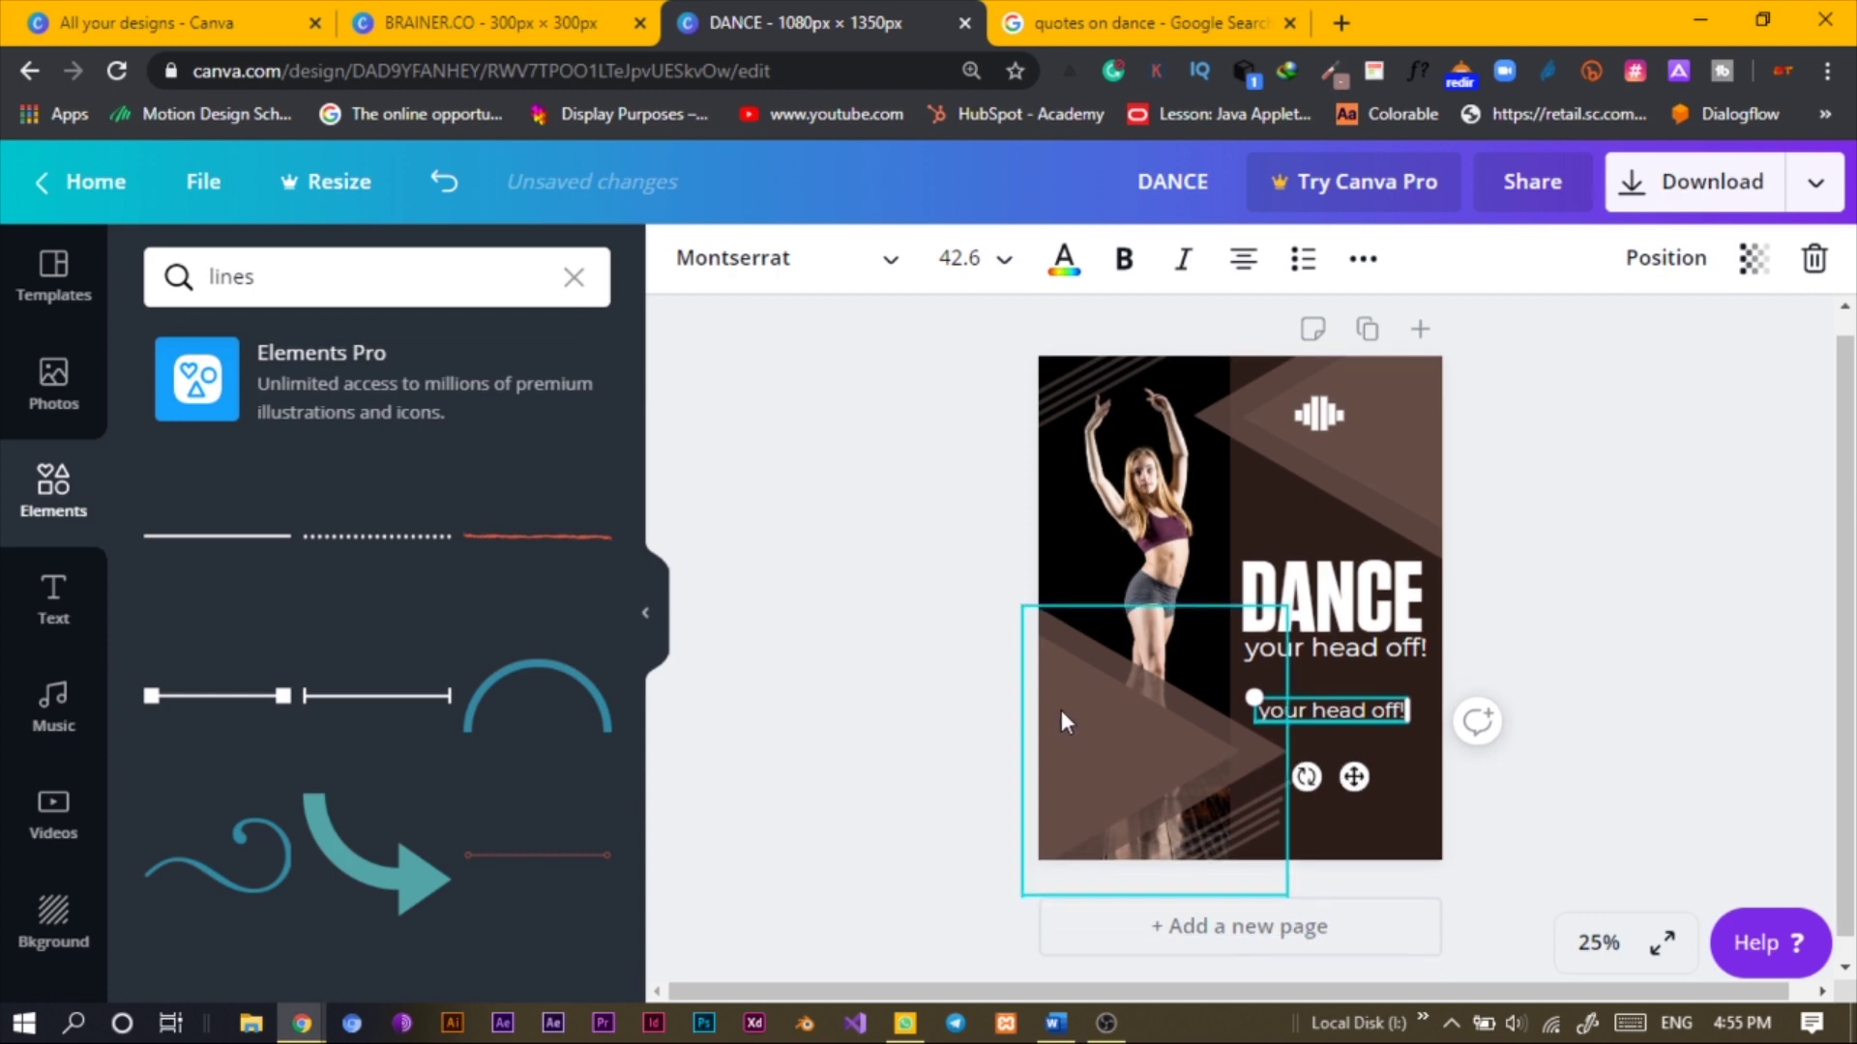
{"action": "left_click", "coordinate": [1108, 712]}
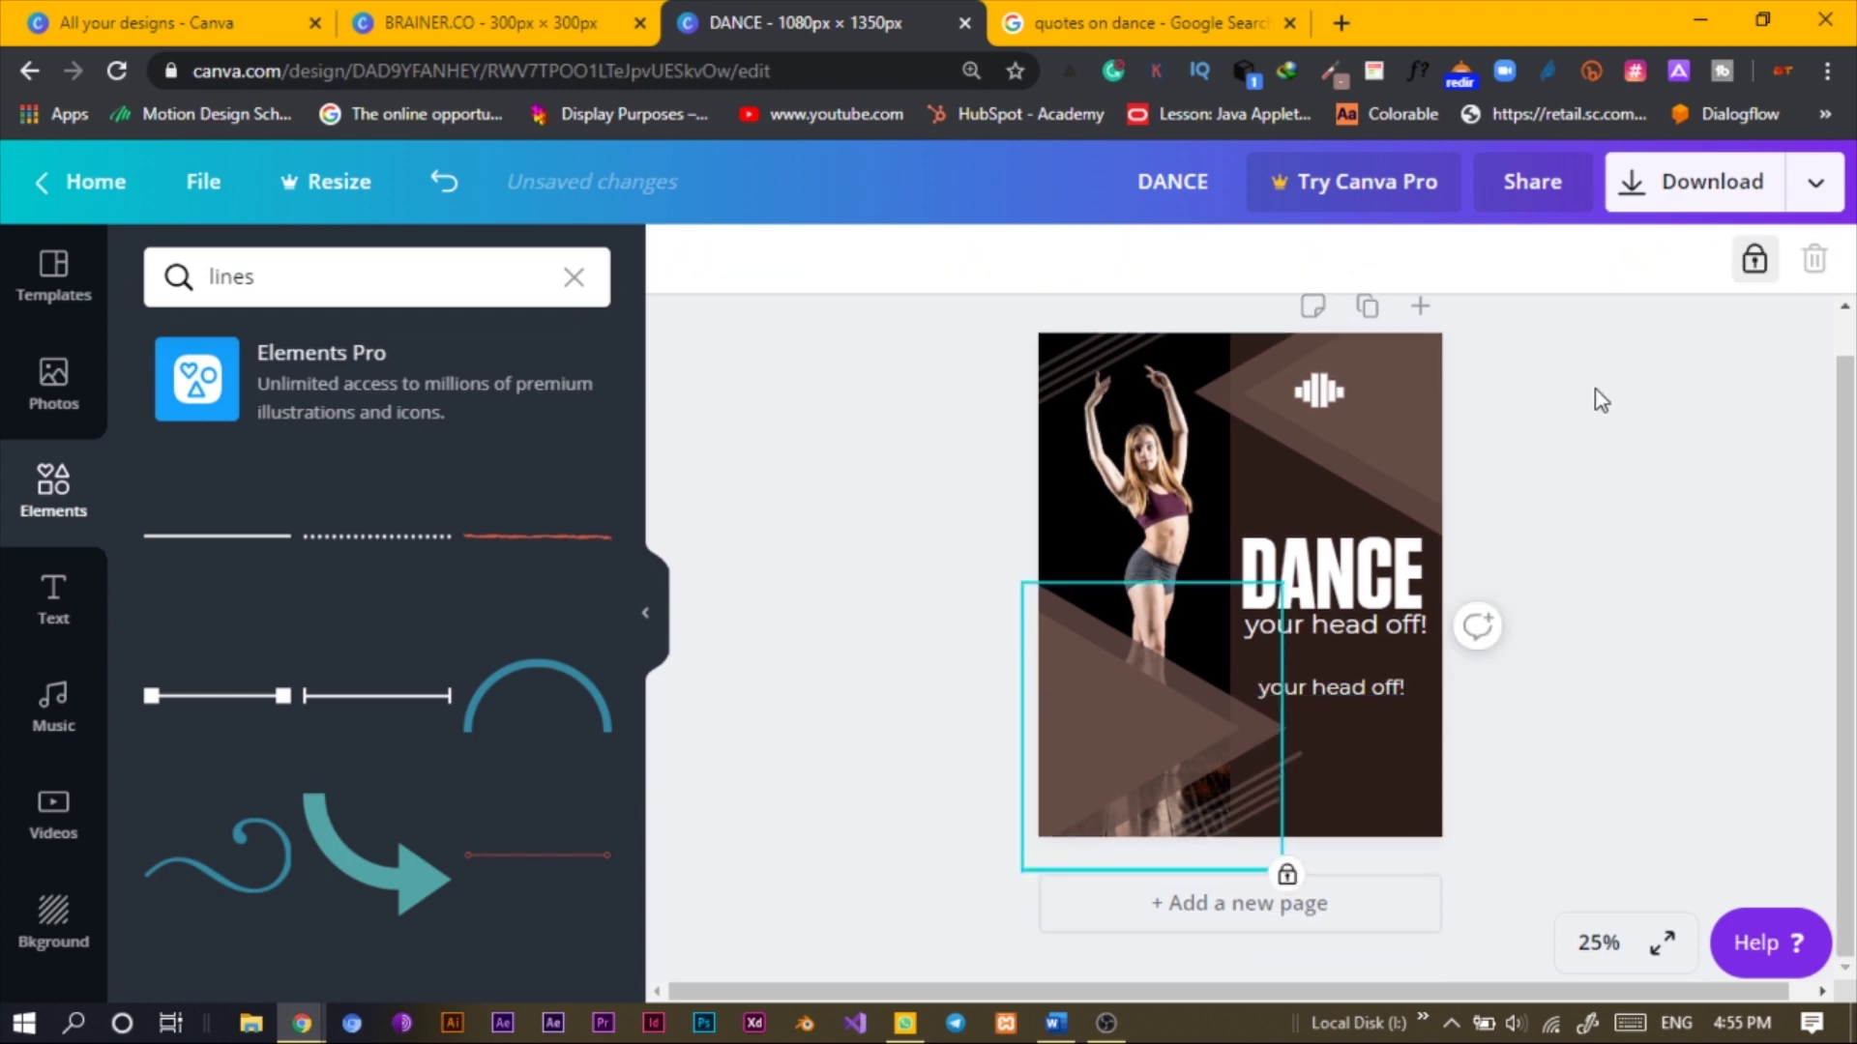
{"action": "left_click", "coordinate": [1753, 265]}
{"action": "left_click_drag", "start_coordinate": [902, 680], "coordinate": [1185, 909]}
{"action": "key", "text": "shift+Down"}
{"action": "key", "text": "shift+Down"}
{"action": "key", "text": "shift+Down"}
{"action": "key", "text": "shift+Down"}
{"action": "key", "text": "shift+Down"}
{"action": "key", "text": "shift+Down"}
{"action": "key", "text": "shift+Down"}
{"action": "key", "text": "shift+Down"}
{"action": "key", "text": "shift+Down"}
{"action": "key", "text": "shift+Down"}
{"action": "key", "text": "shift+Down"}
{"action": "key", "text": "shift+Down"}
{"action": "key", "text": "shift+Down"}
{"action": "key", "text": "shift+Down"}
{"action": "key", "text": "shift+Down"}
{"action": "key", "text": "shift+Down"}
{"action": "key", "text": "shift+Down"}
{"action": "key", "text": "shift+Down"}
{"action": "key", "text": "shift+Down"}
{"action": "key", "text": "shift+Down"}
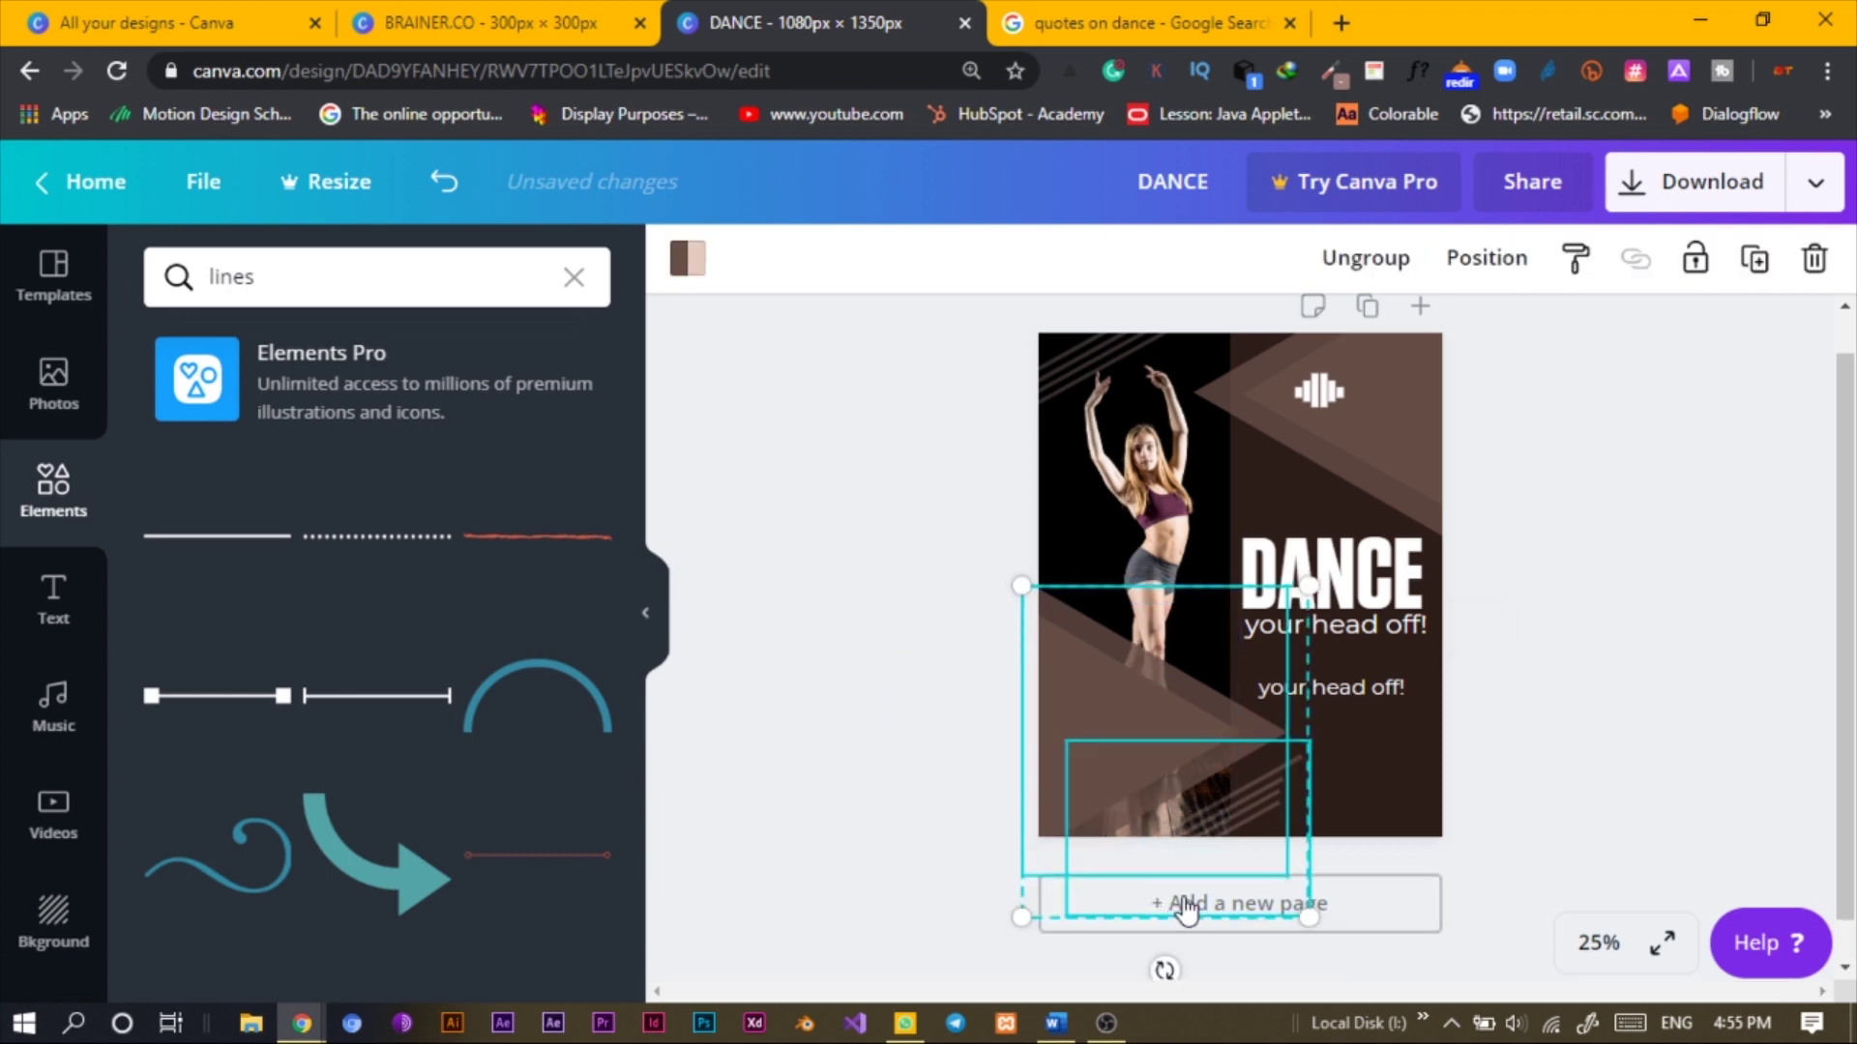
{"action": "key", "text": "shift+Down"}
{"action": "key", "text": "shift+Down"}
{"action": "key", "text": "shift+Down"}
{"action": "key", "text": "shift+Down"}
{"action": "key", "text": "shift+Down"}
{"action": "key", "text": "shift+Down"}
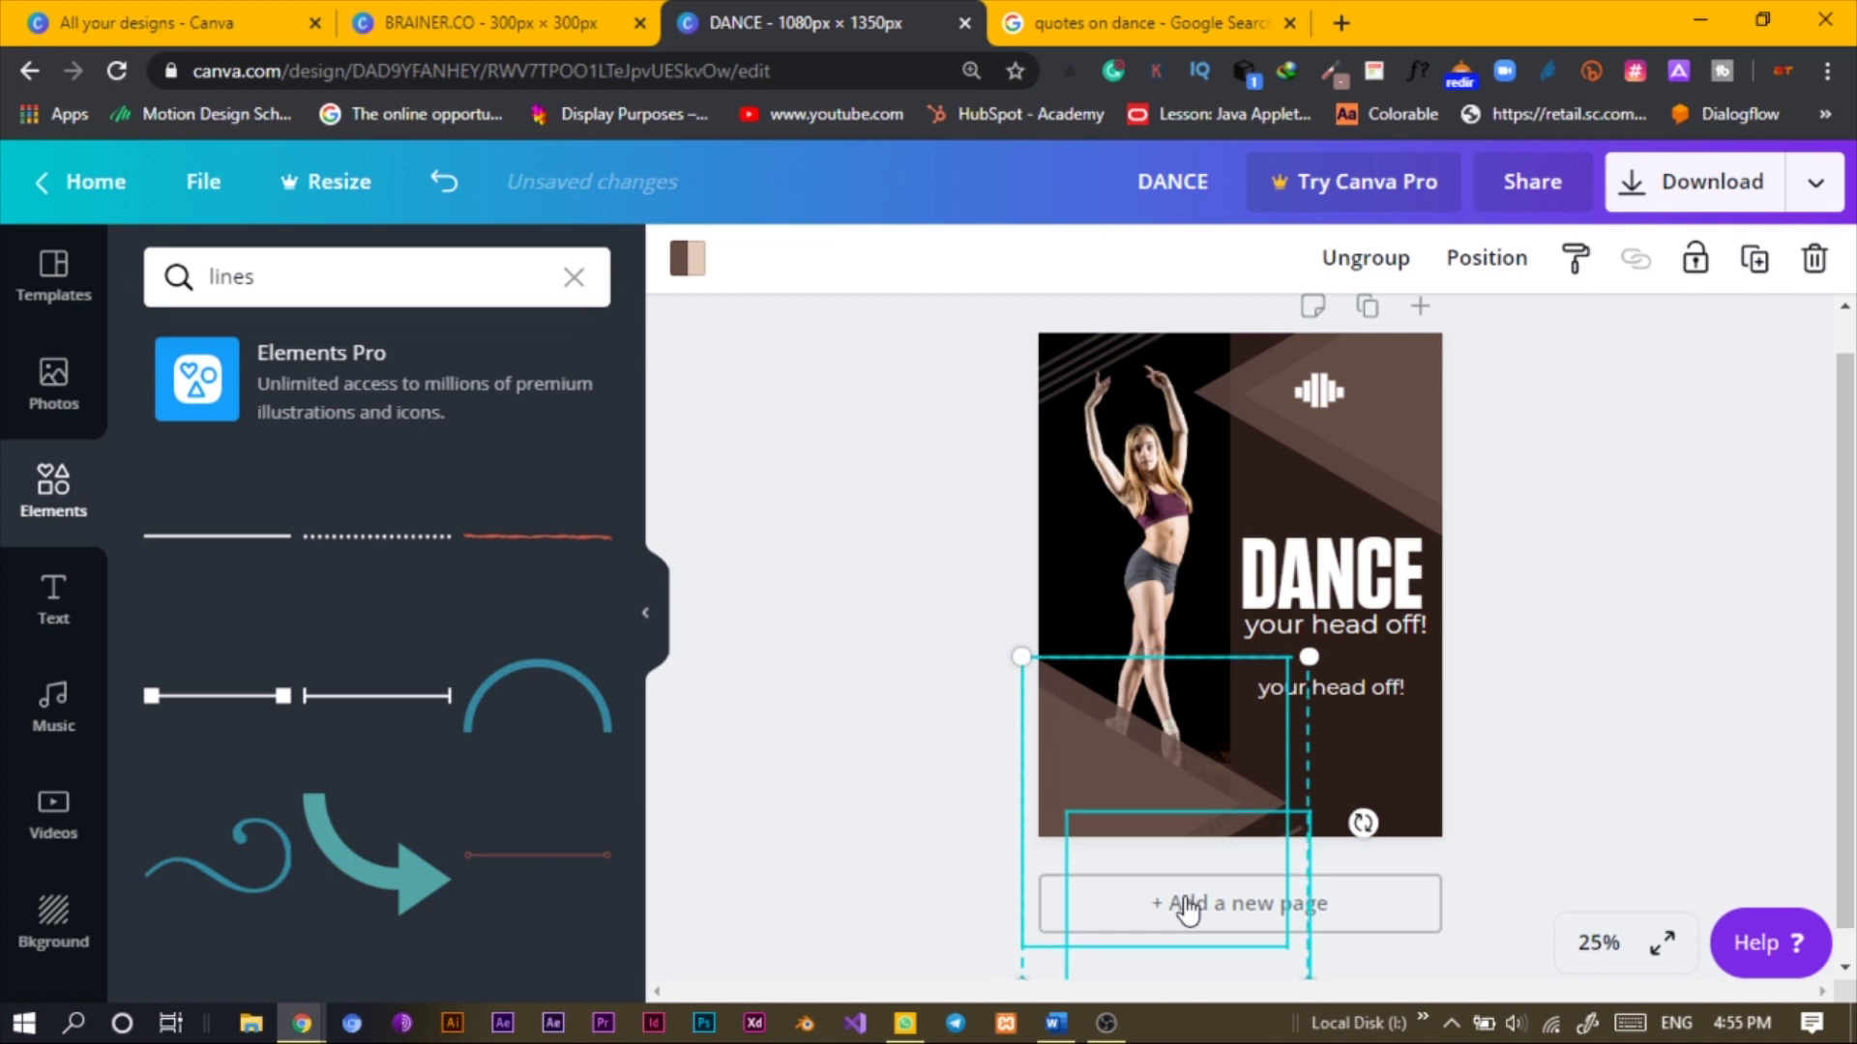
{"action": "key", "text": "shift+Up"}
{"action": "key", "text": "shift+Up"}
{"action": "key", "text": "shift+Up"}
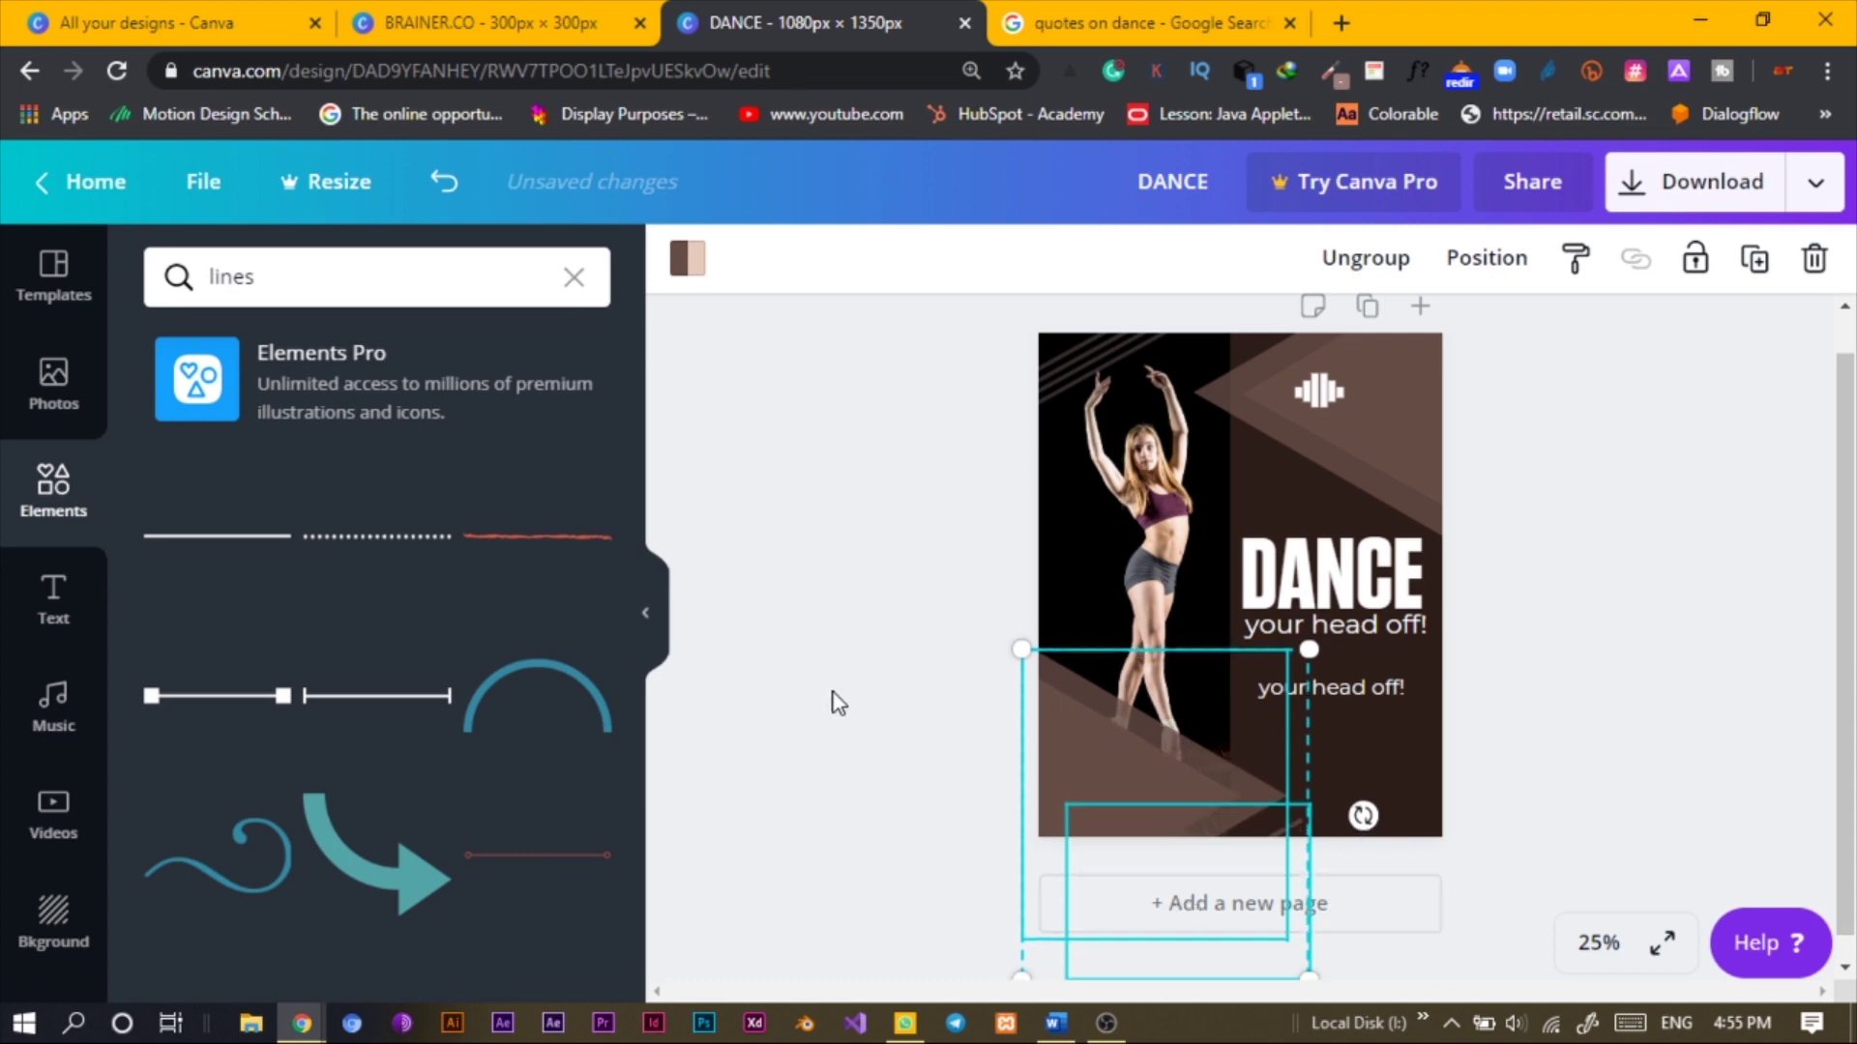
{"action": "left_click", "coordinate": [833, 693]}
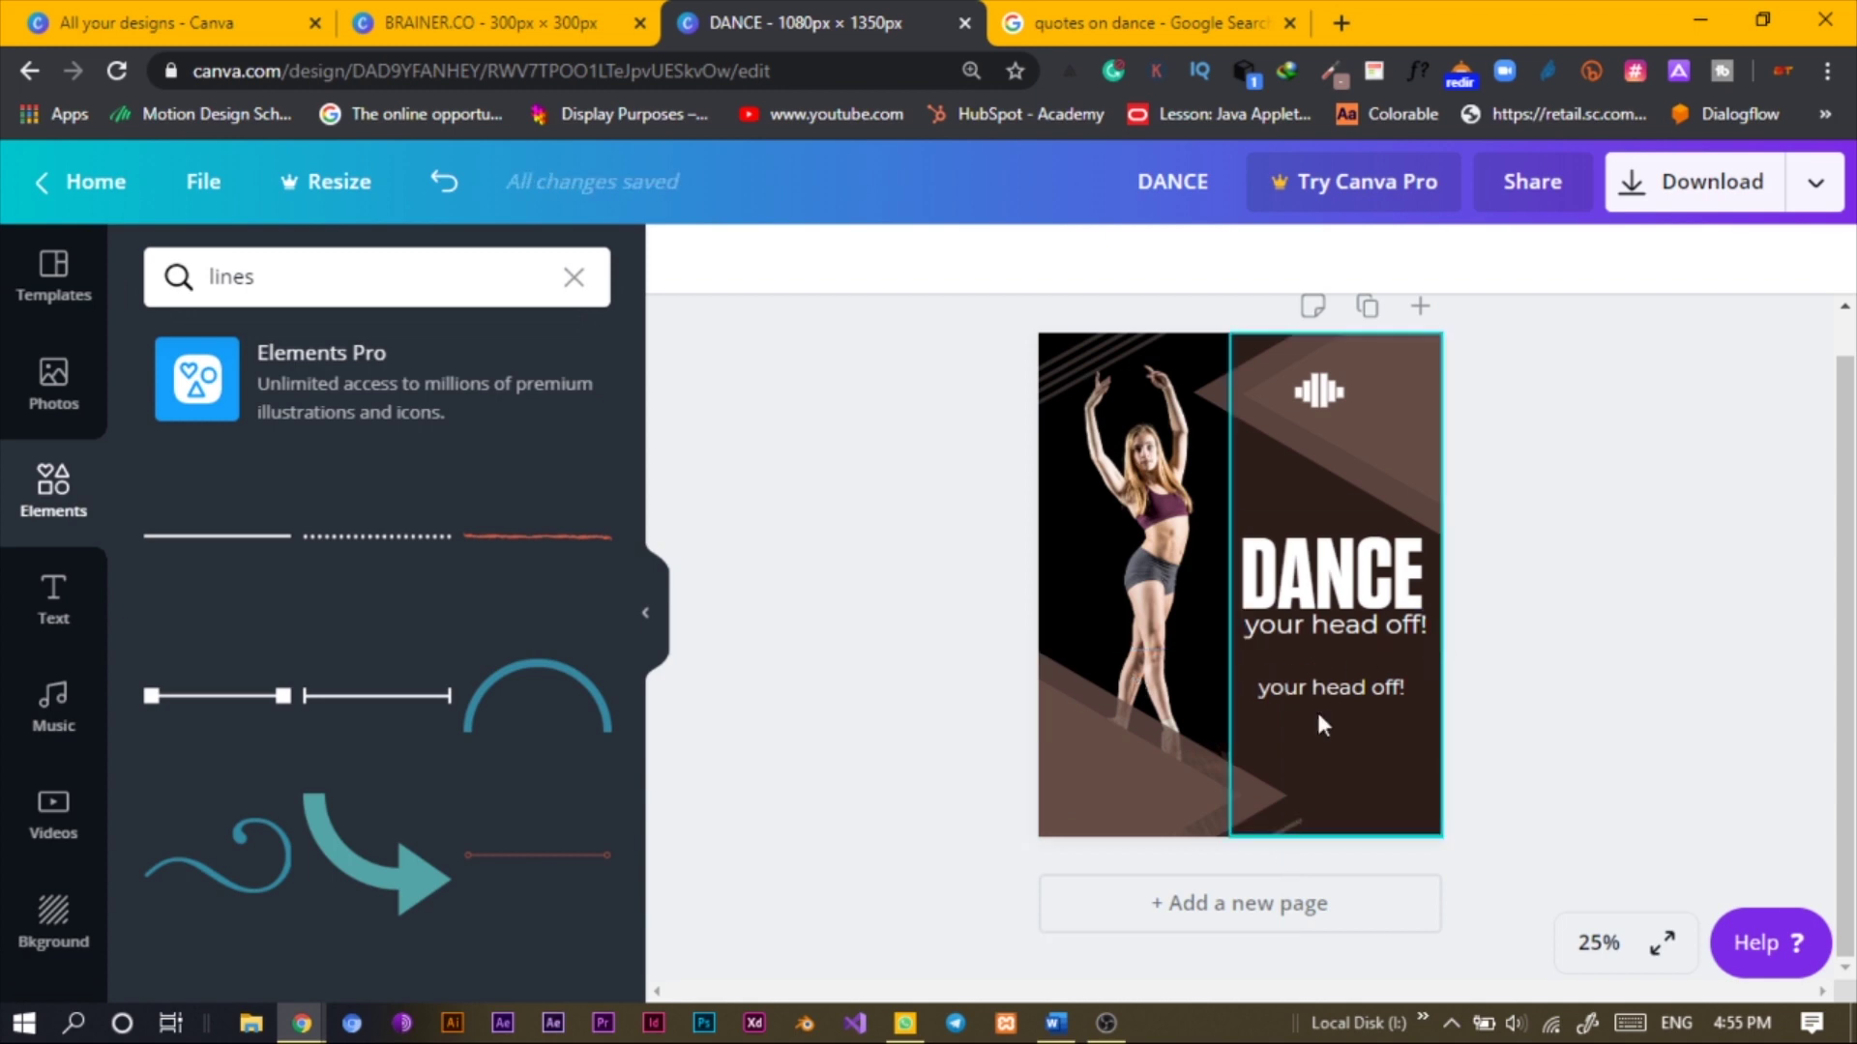
Nudge the lower-left triangles and line accents slightly back up
{"action": "left_click_drag", "start_coordinate": [920, 759], "coordinate": [1179, 940]}
{"action": "key", "text": "shift+Up"}
{"action": "key", "text": "shift+Up"}
{"action": "key", "text": "shift+Down"}
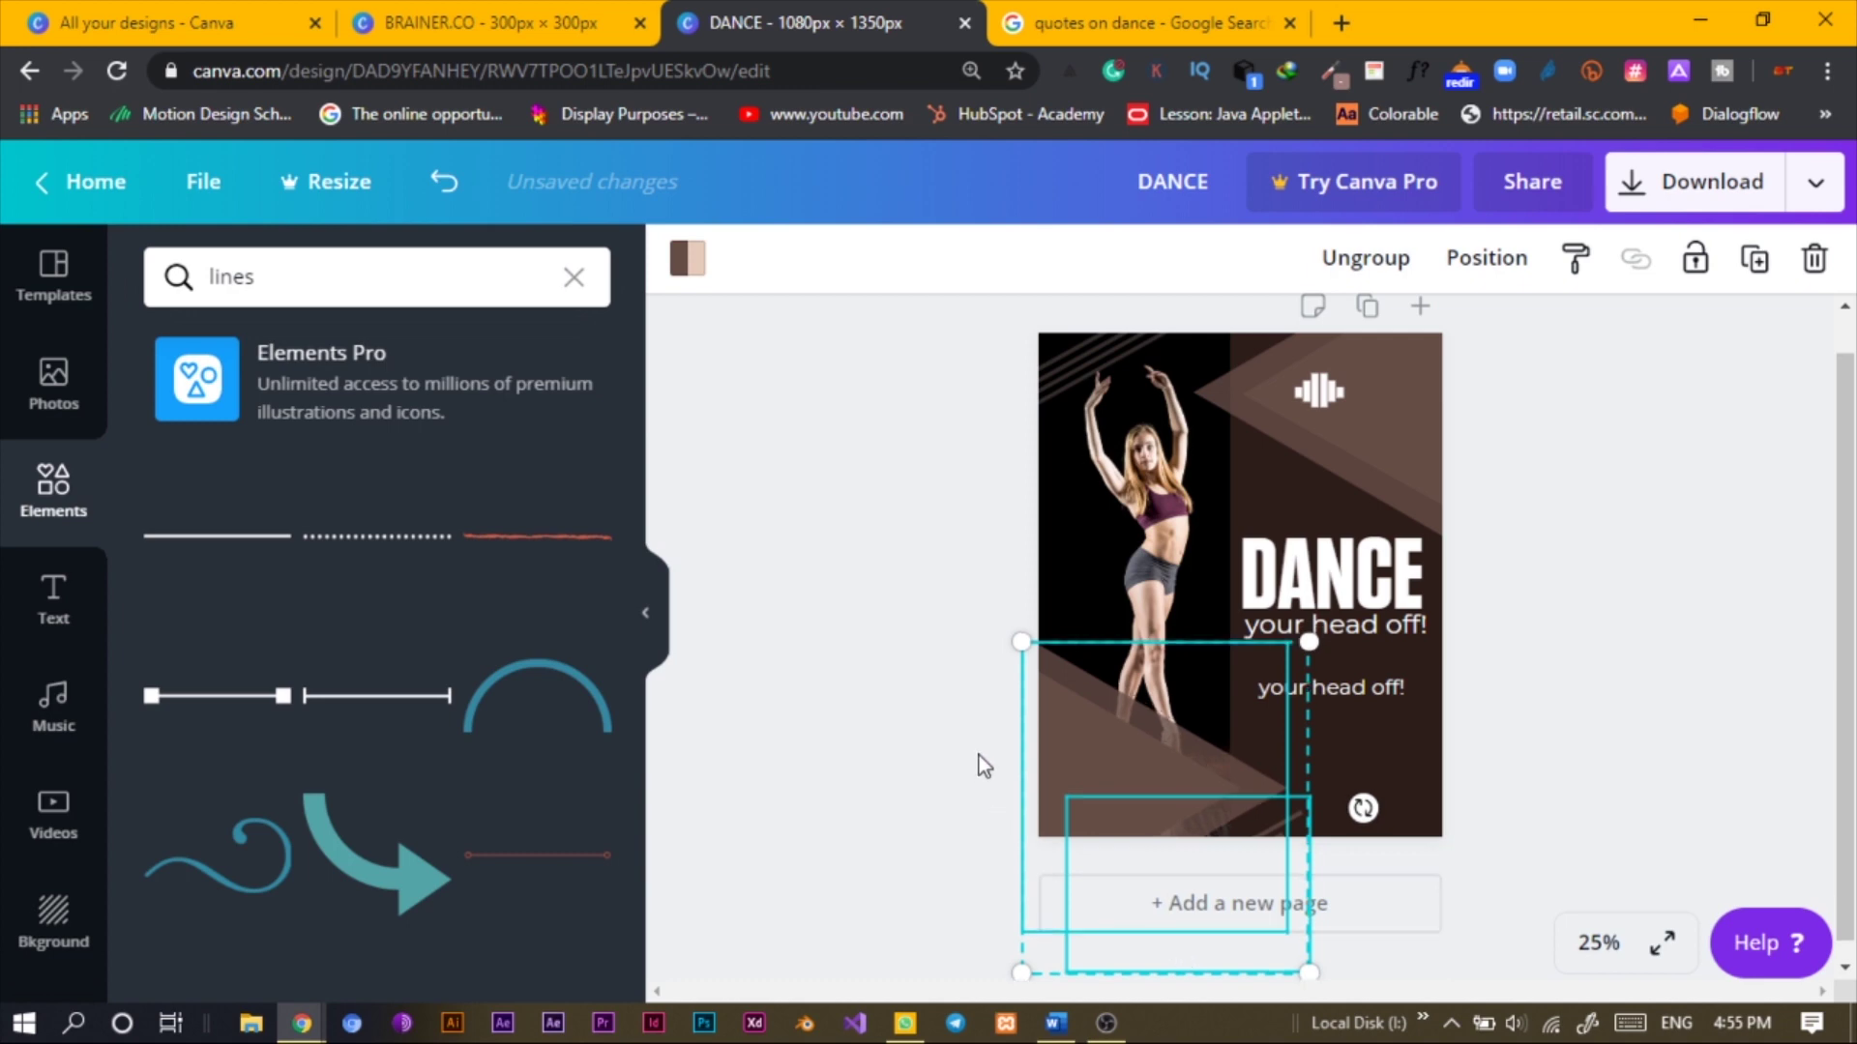
{"action": "left_click", "coordinate": [909, 739]}
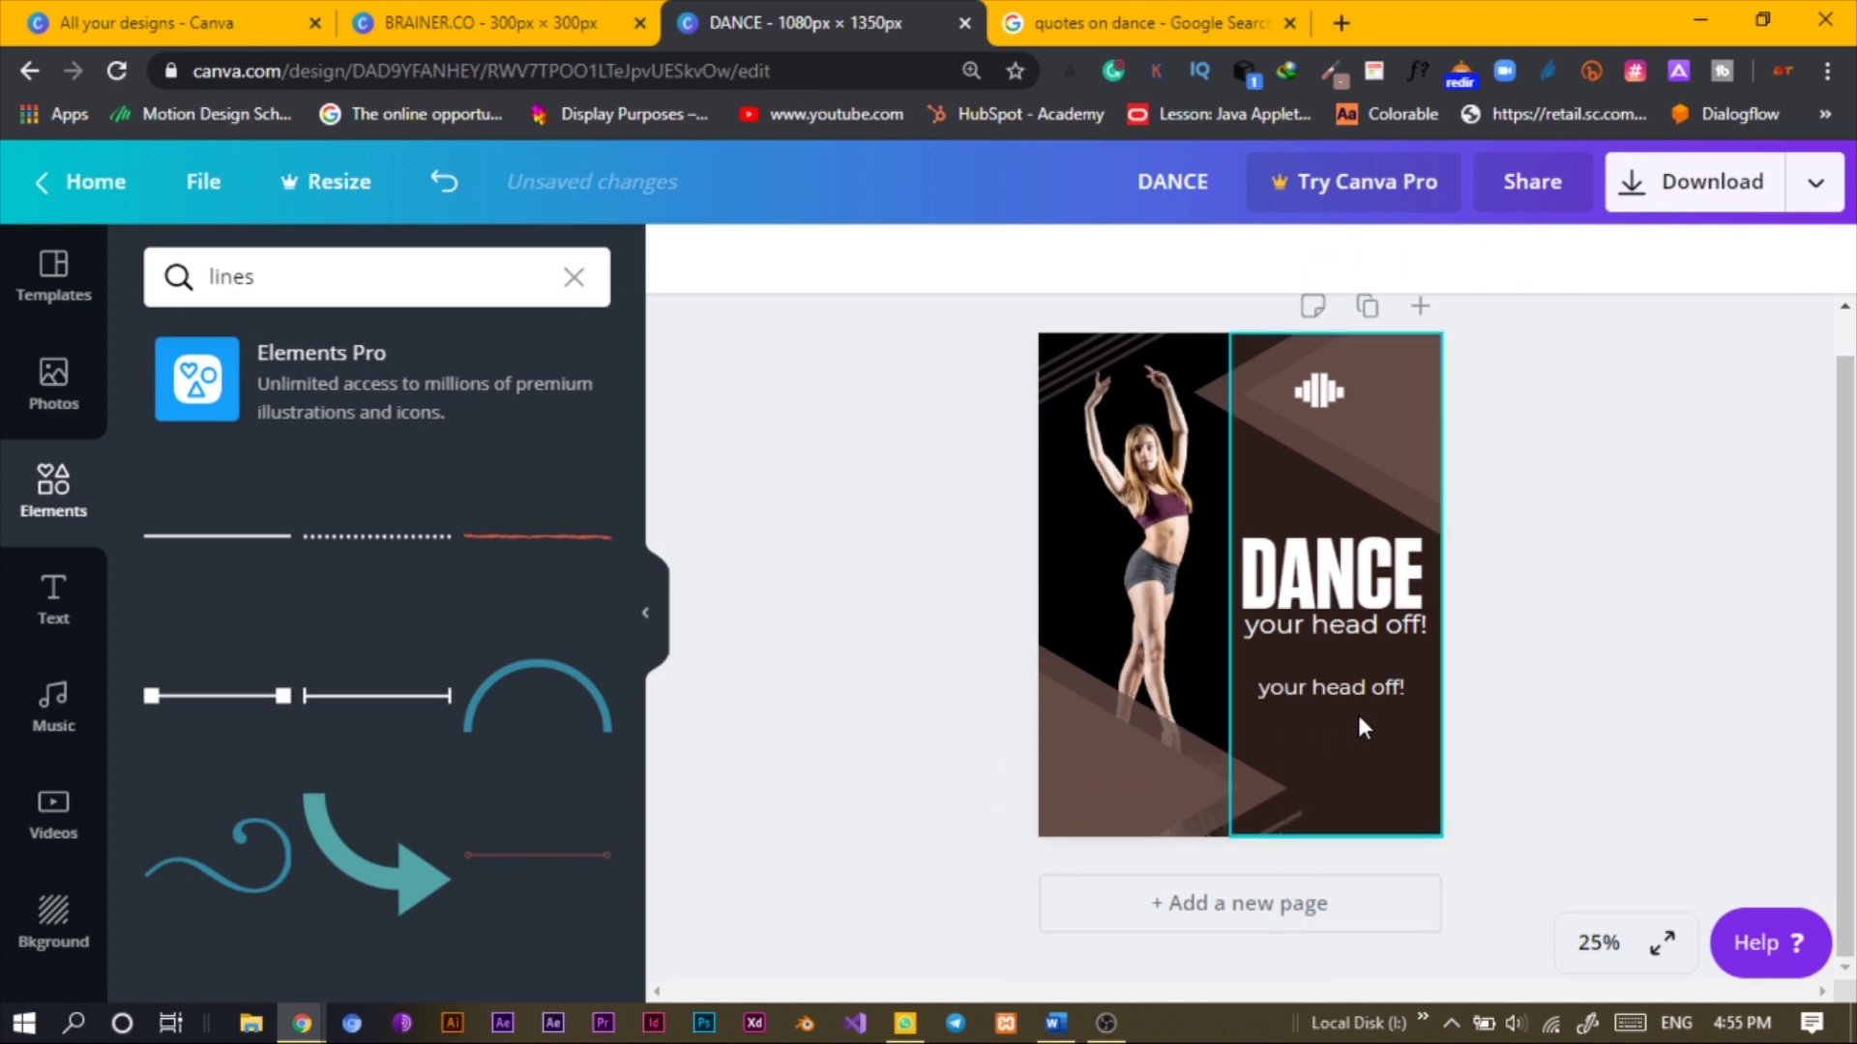
Reduce the lower "your head off!" copy to about size 33.6 and align its left edge with the line above
{"action": "left_click", "coordinate": [1366, 693]}
{"action": "left_click_drag", "start_coordinate": [1256, 670], "coordinate": [1286, 680]}
{"action": "mouse_move", "coordinate": [1365, 754]}
{"action": "left_mouse_down"}
{"action": "mouse_move", "coordinate": [1325, 754]}
{"action": "mouse_move", "coordinate": [1342, 731]}
{"action": "left_mouse_up"}
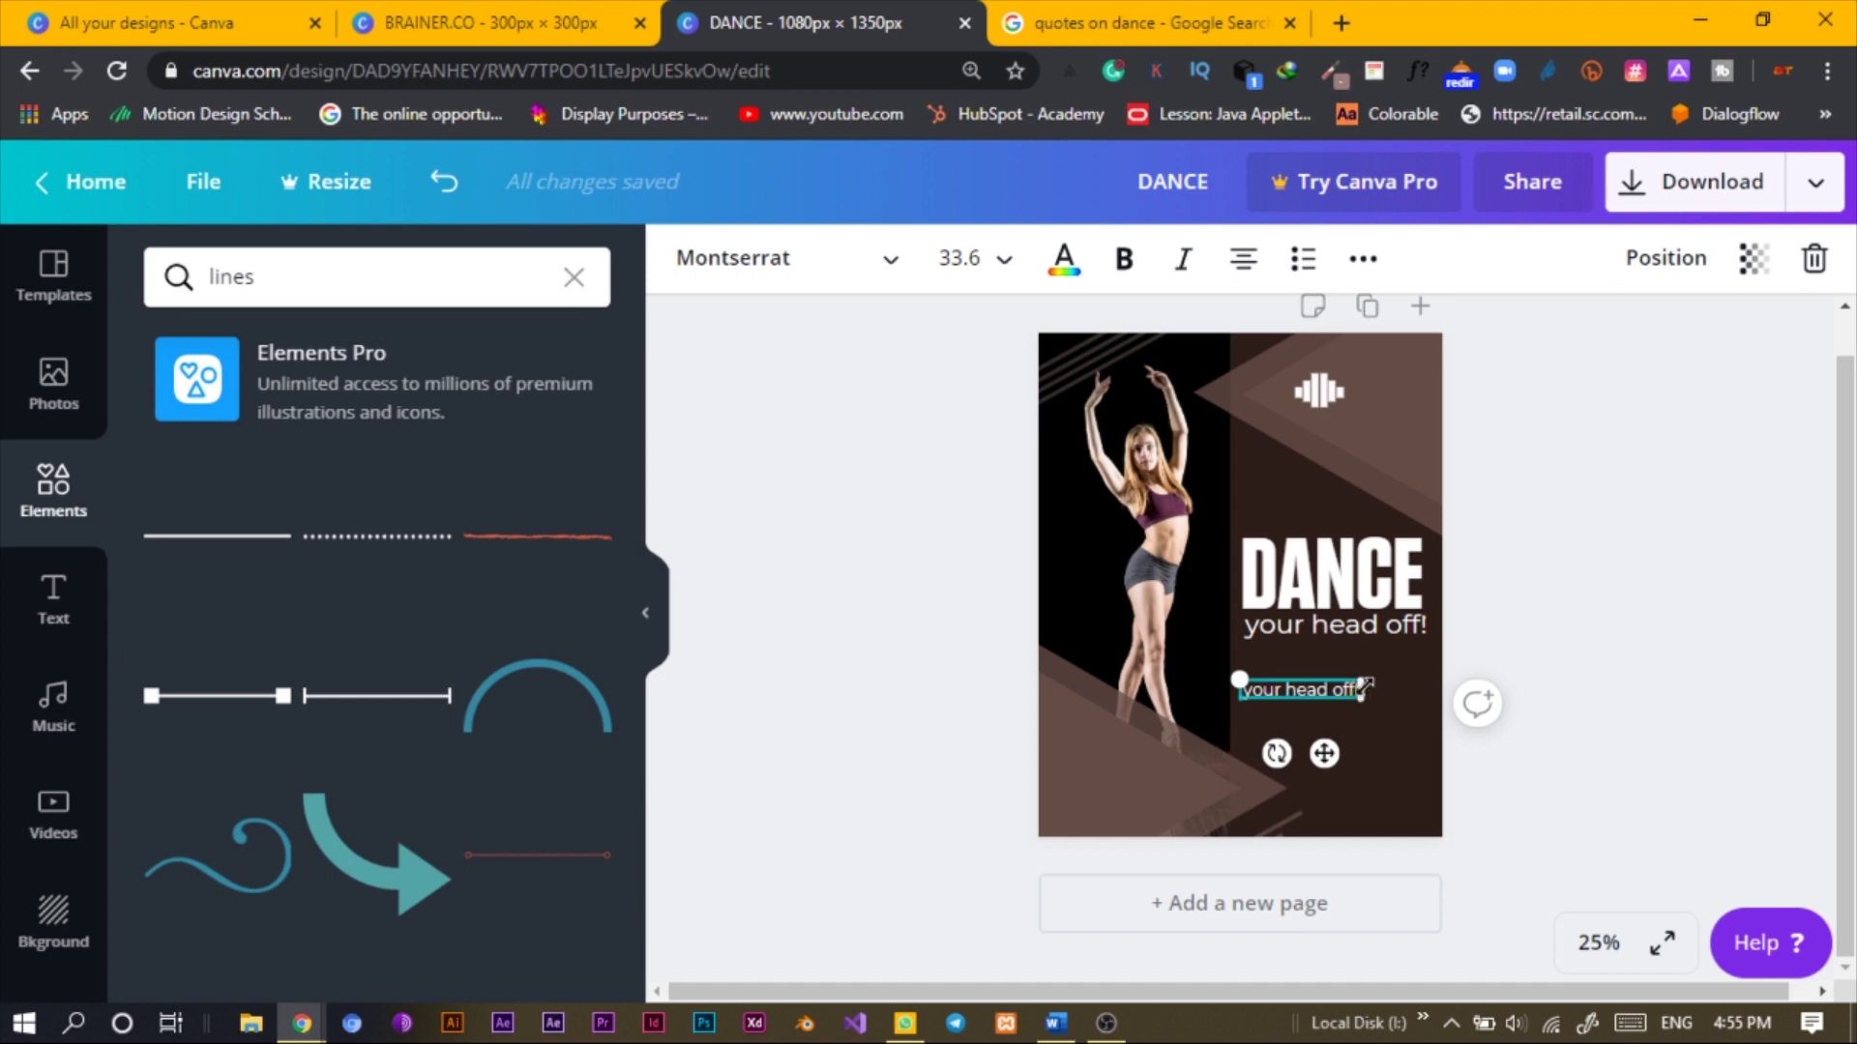
Widen the lower text box to match the width of the "your head off!" line above it
{"action": "scroll", "coordinate": [1366, 685], "scroll_direction": "up", "scroll_amount": 5}
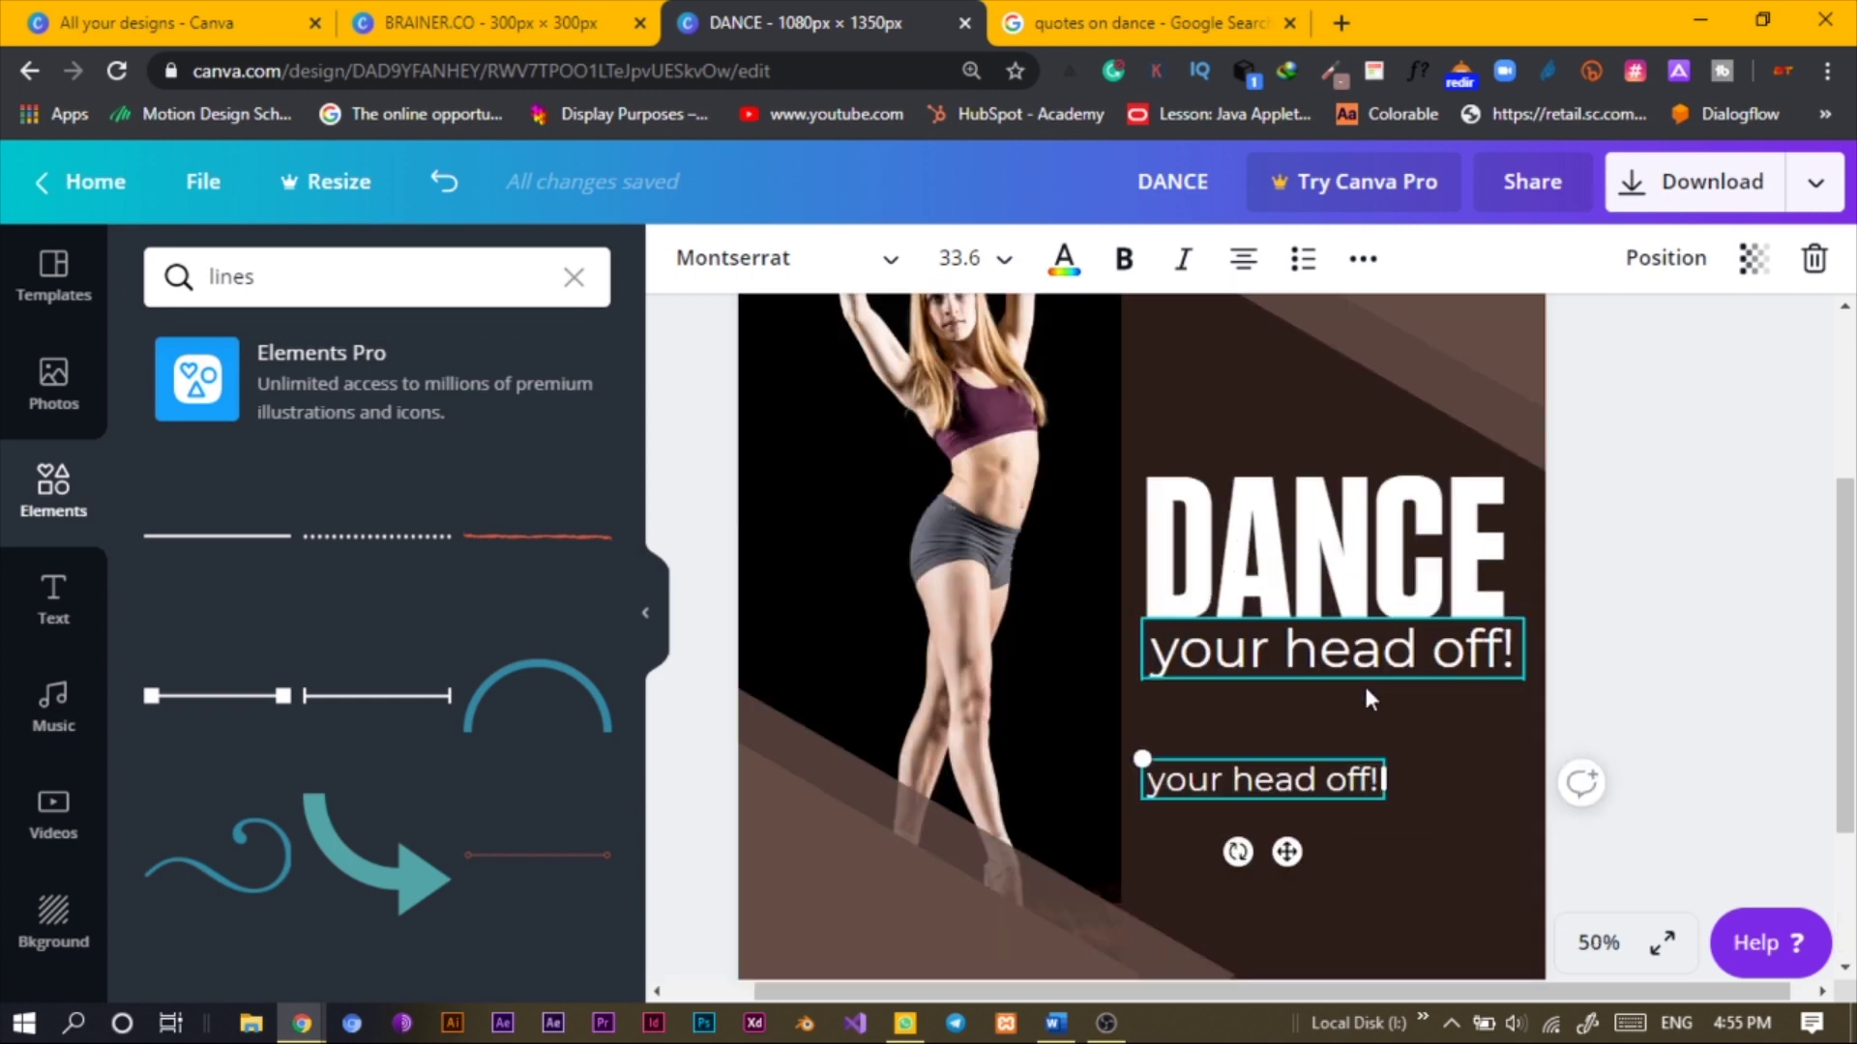
{"action": "left_click_drag", "start_coordinate": [1392, 822], "coordinate": [1732, 825]}
{"action": "scroll", "coordinate": [1688, 829], "scroll_direction": "down", "scroll_amount": 2}
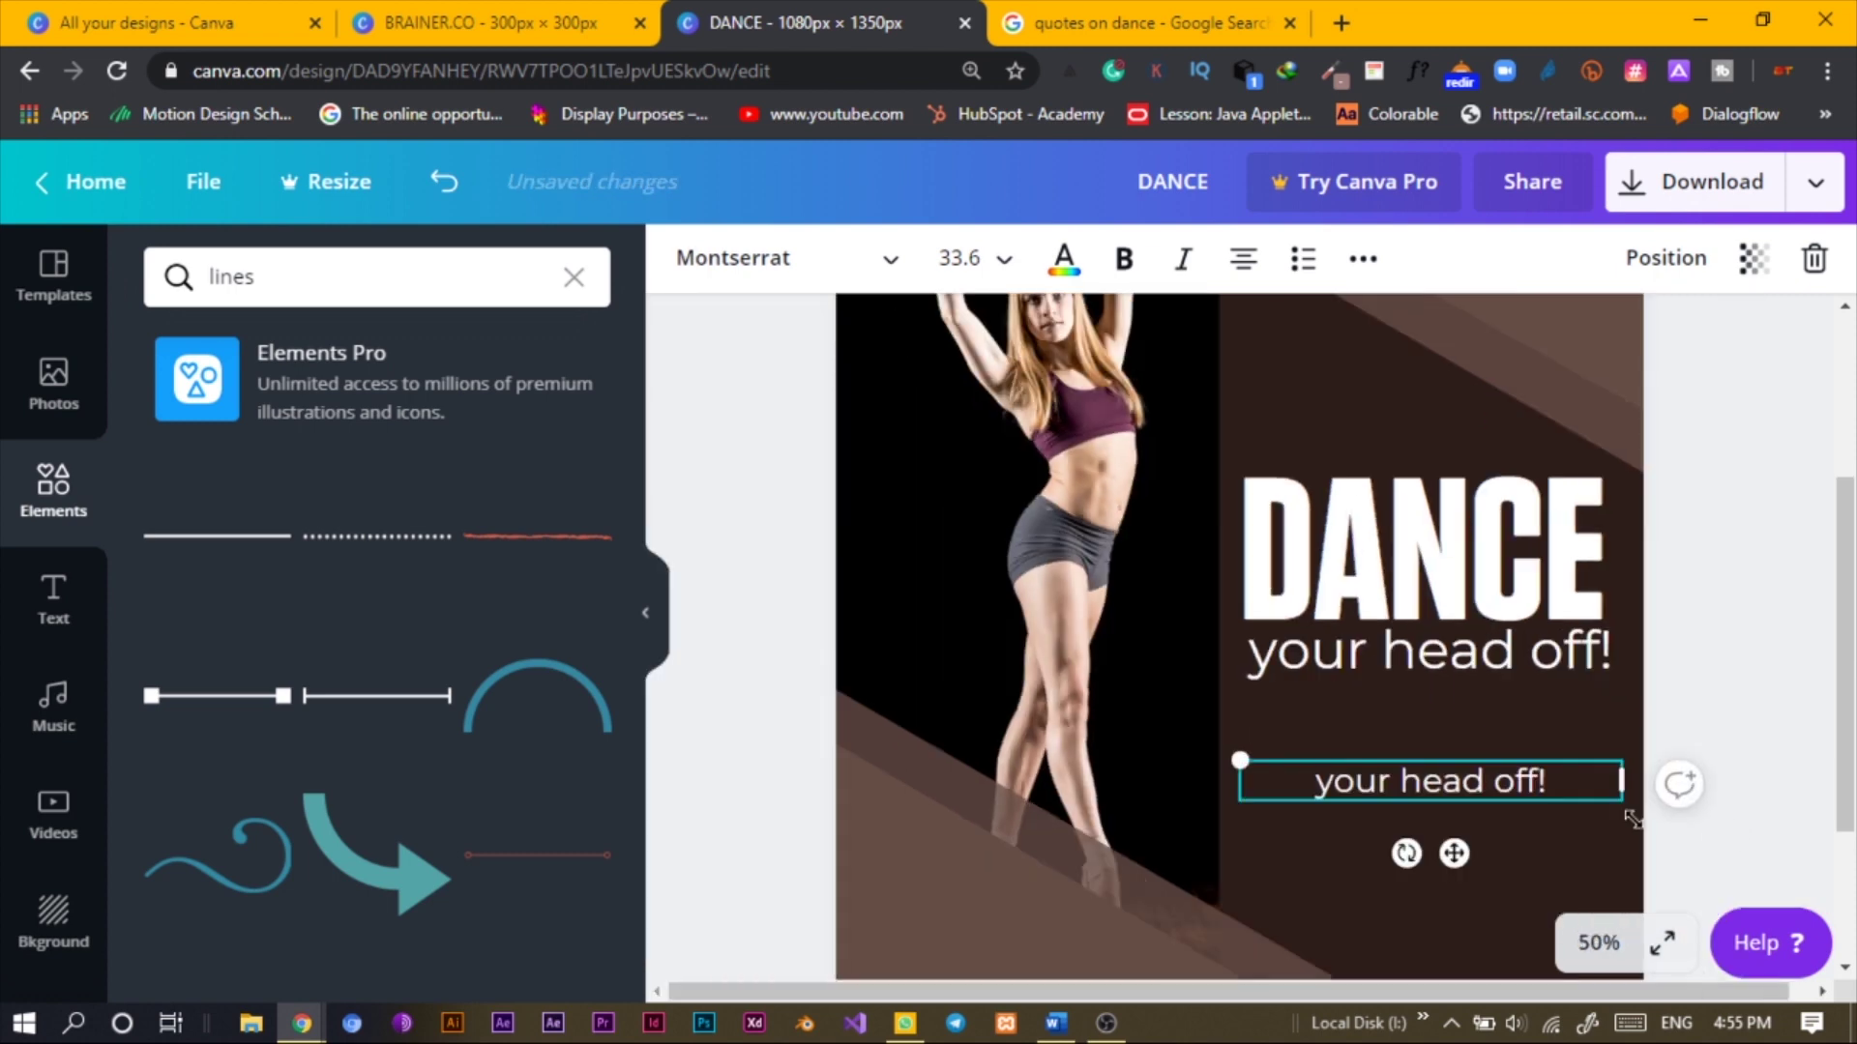
{"action": "scroll", "coordinate": [1683, 831], "scroll_direction": "down", "scroll_amount": 3}
Replace the lower text box's content with "All details here. All details here."
{"action": "double_click", "coordinate": [1334, 690]}
{"action": "key", "text": "ctrl+a"}
{"action": "key", "text": "BackSpace"}
{"action": "type", "text": "All"}
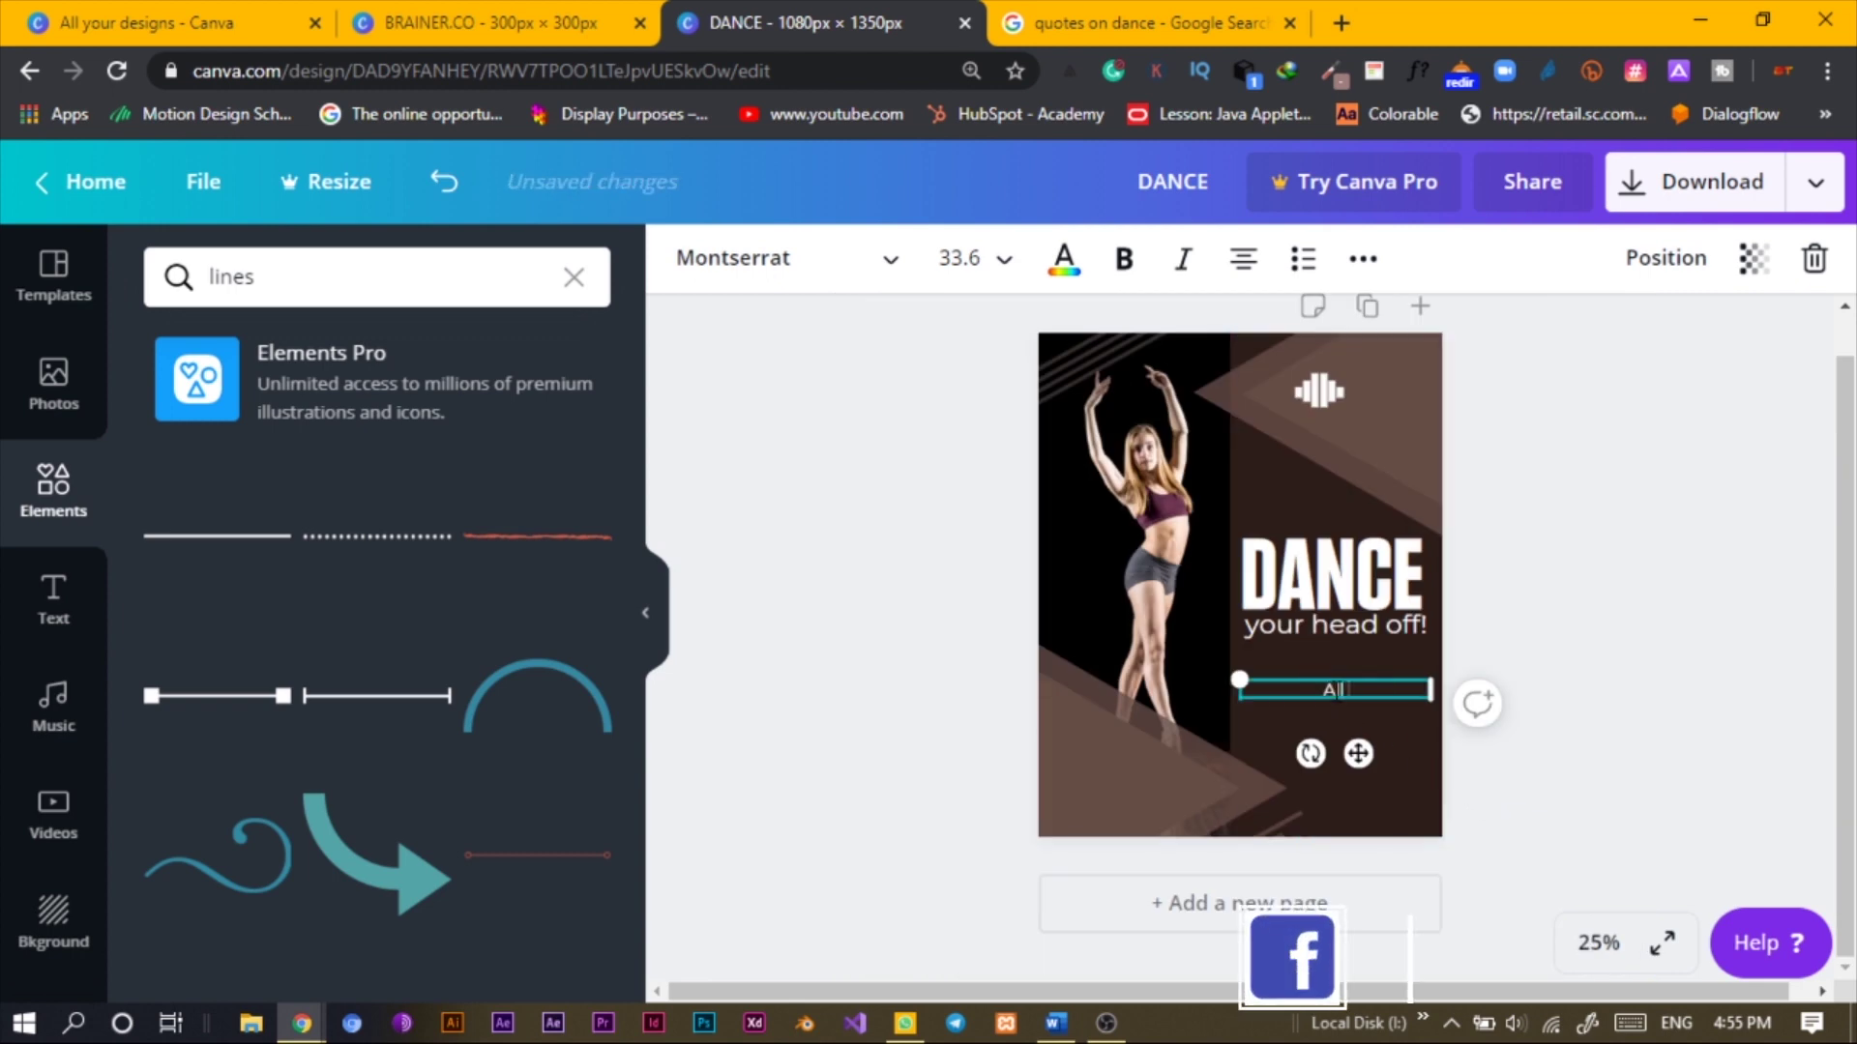
{"action": "type", "text": " details here"}
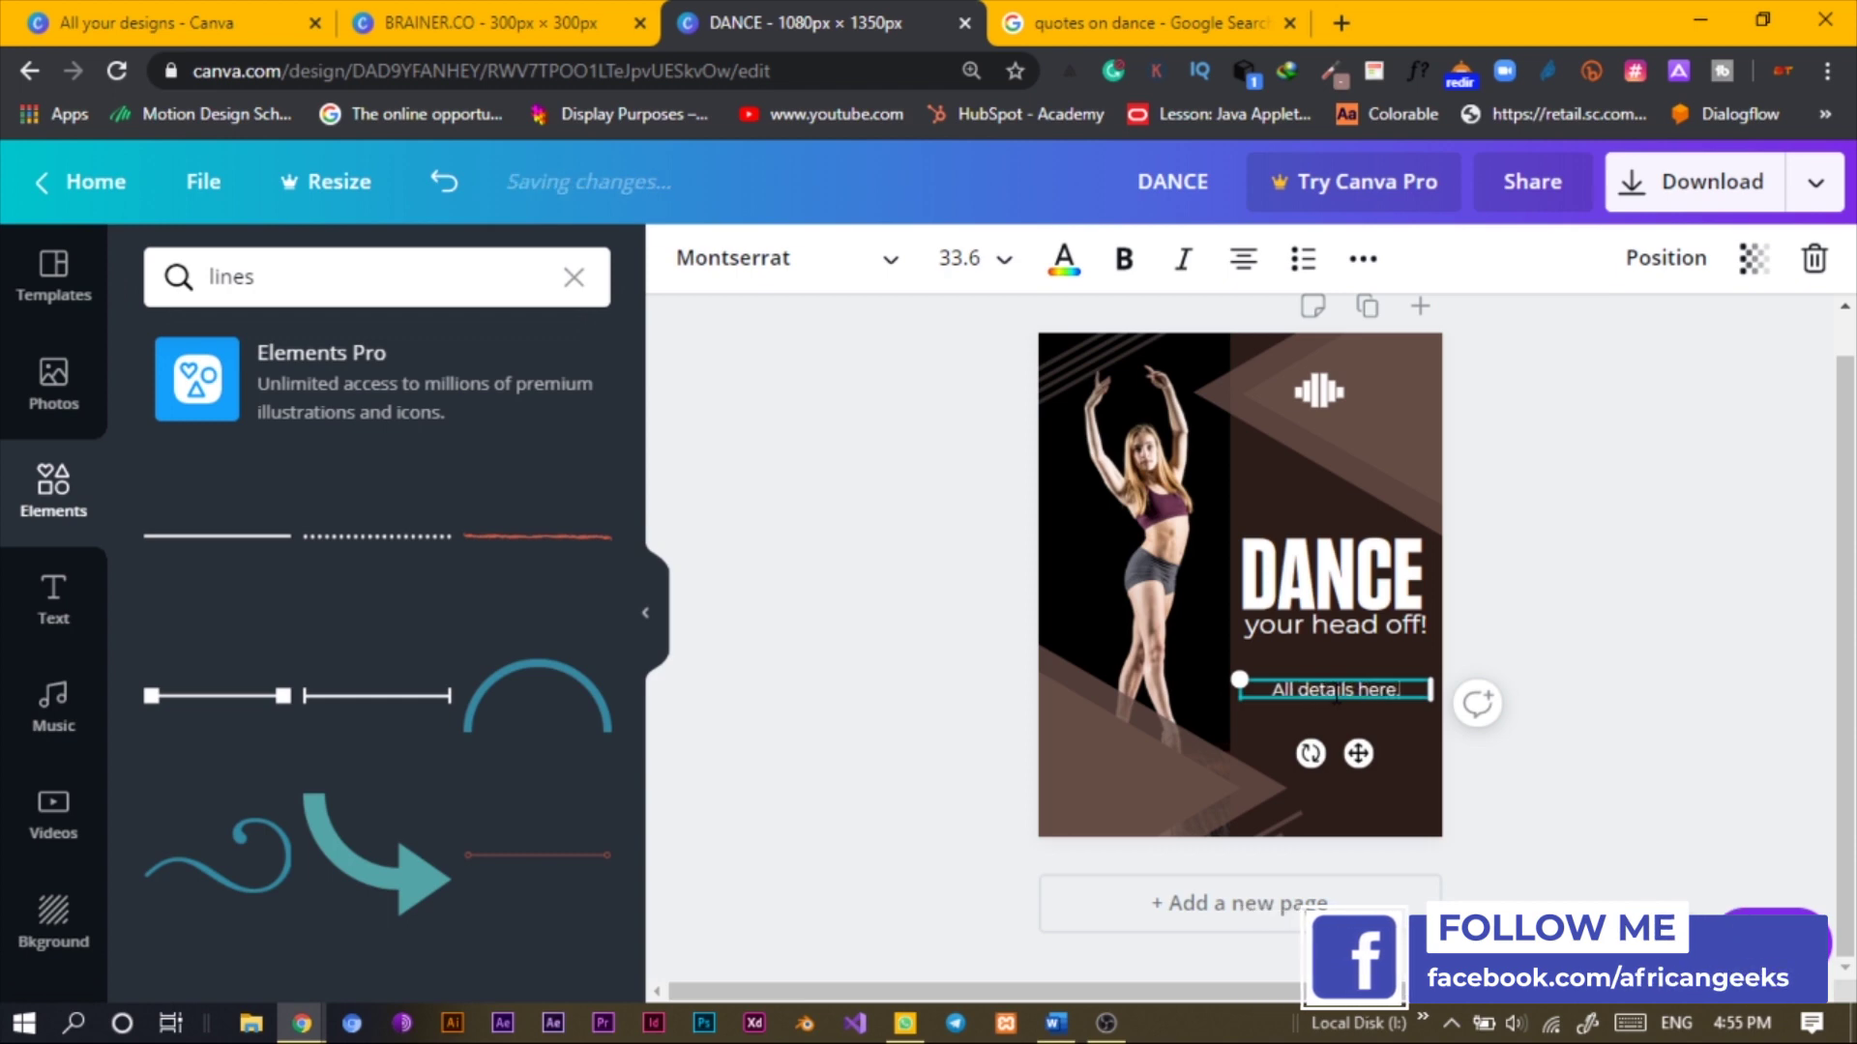
{"action": "type", "text": "."}
{"action": "type", "text": "All details here."}
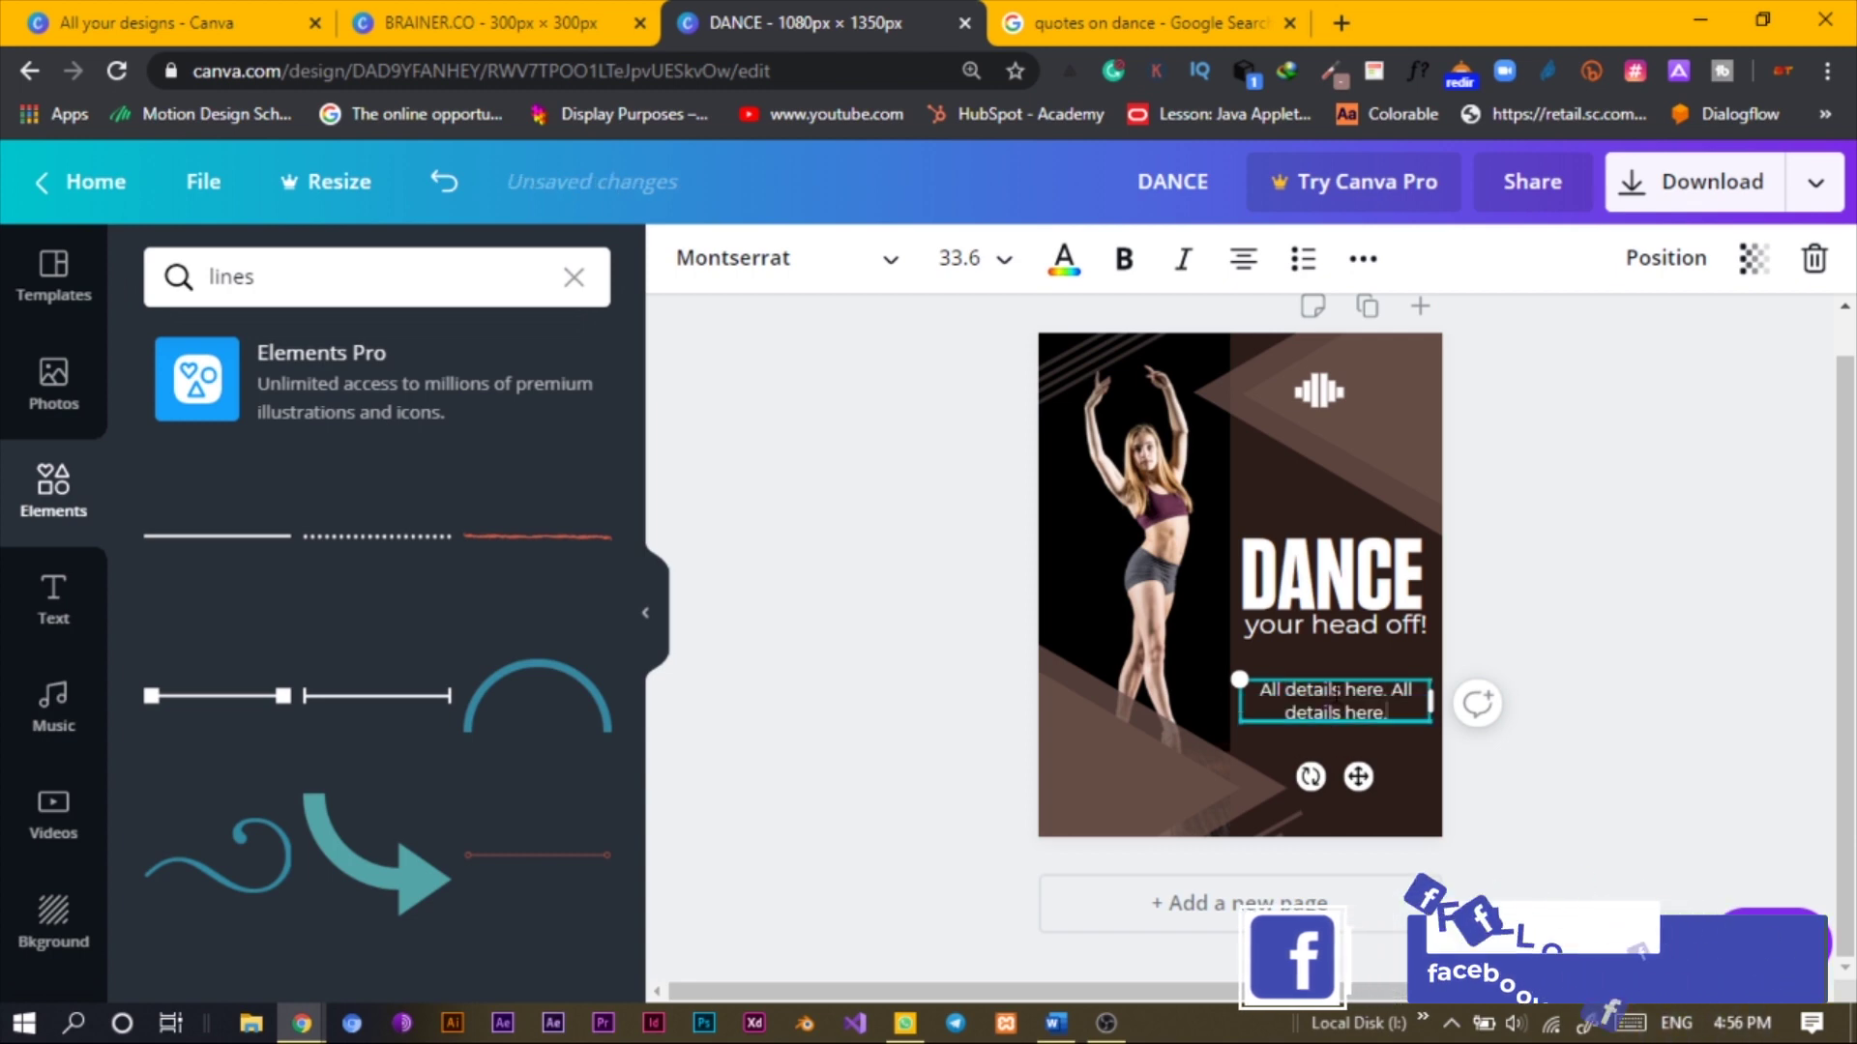
Paste "All details here." repeatedly to build a filler paragraph and scale its text box down to about size 23.6
{"action": "key", "text": "ctrl+v"}
{"action": "key", "text": "ctrl+v"}
{"action": "key", "text": "ctrl+v"}
{"action": "key", "text": "ctrl+v"}
{"action": "key", "text": "ctrl+v"}
{"action": "key", "text": "ctrl+v"}
{"action": "key", "text": "ctrl+v"}
{"action": "key", "text": "ctrl+v"}
{"action": "key", "text": "ctrl+v"}
{"action": "key", "text": "ctrl+v"}
{"action": "key", "text": "ctrl+v"}
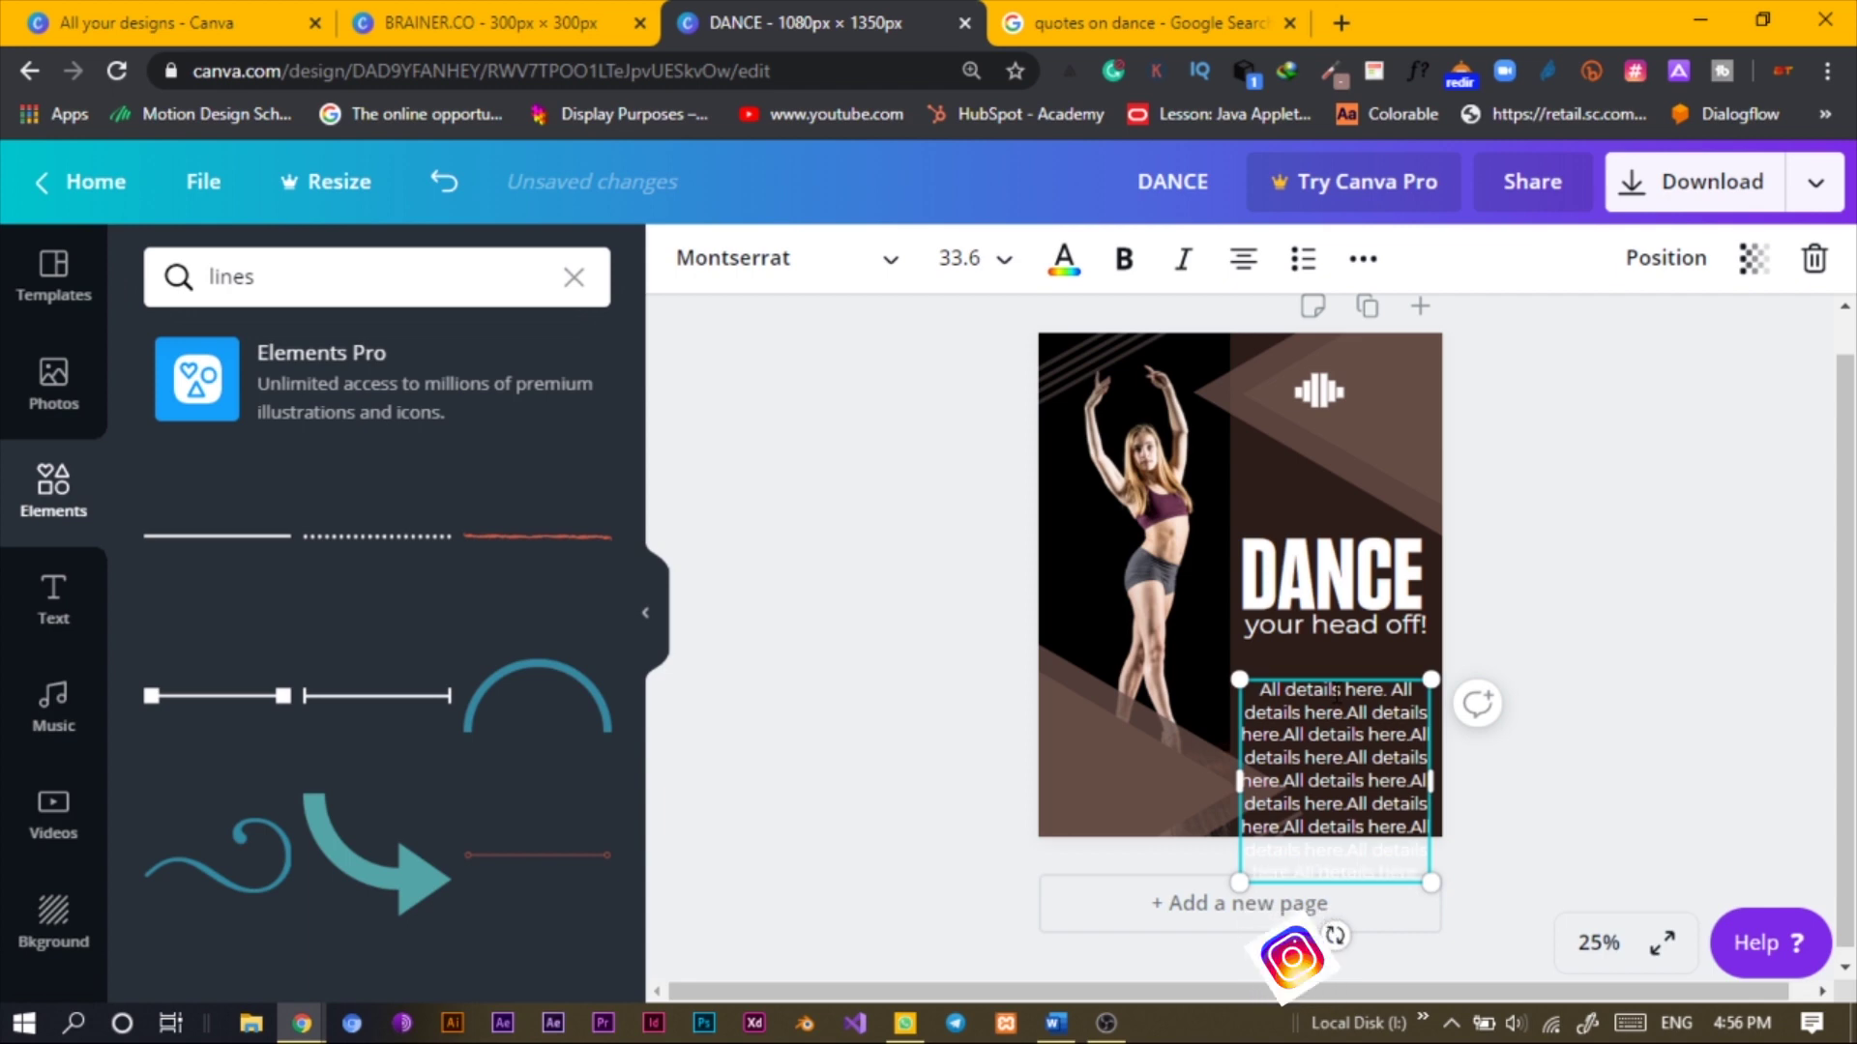
{"action": "left_click_drag", "start_coordinate": [1396, 860], "coordinate": [1339, 801]}
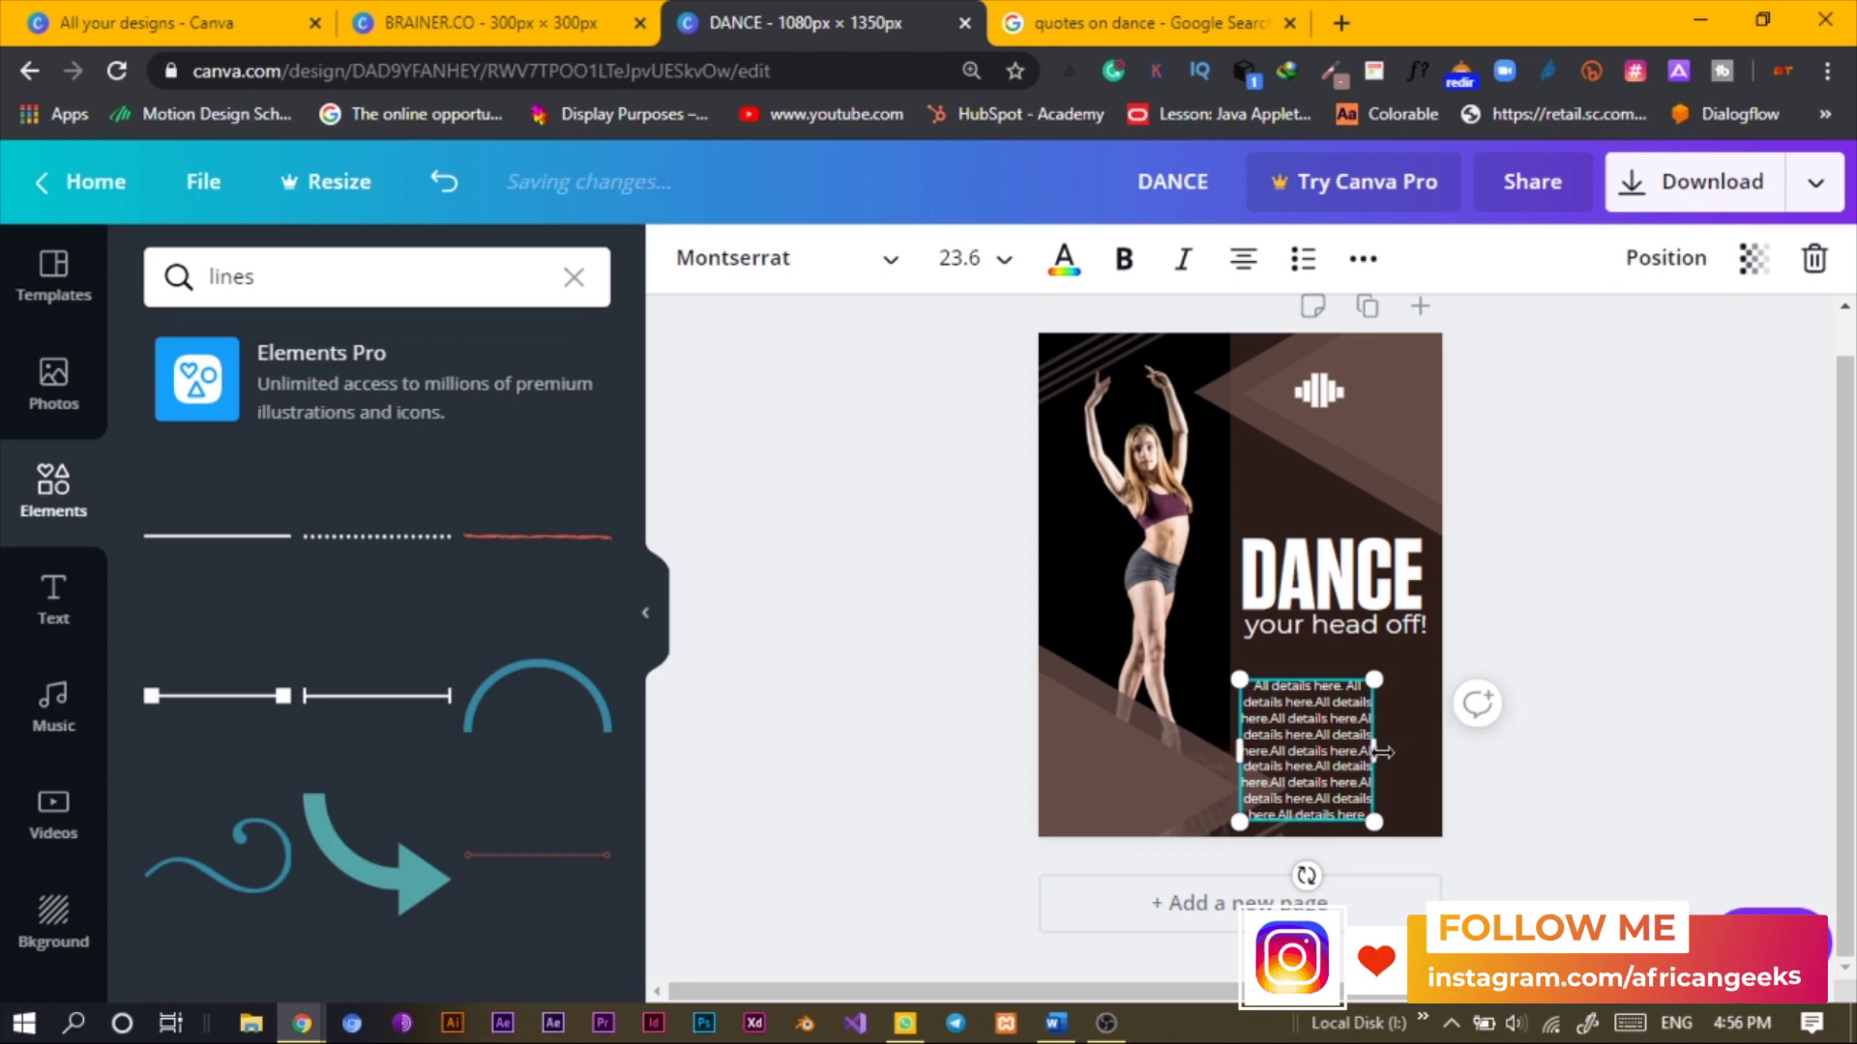
Widen the details paragraph to match the "your head off!" line and move it up just beneath that line
{"action": "left_click_drag", "start_coordinate": [1406, 744], "coordinate": [1464, 764]}
{"action": "left_click_drag", "start_coordinate": [1334, 754], "coordinate": [1337, 723]}
{"action": "left_click", "coordinate": [1587, 710]}
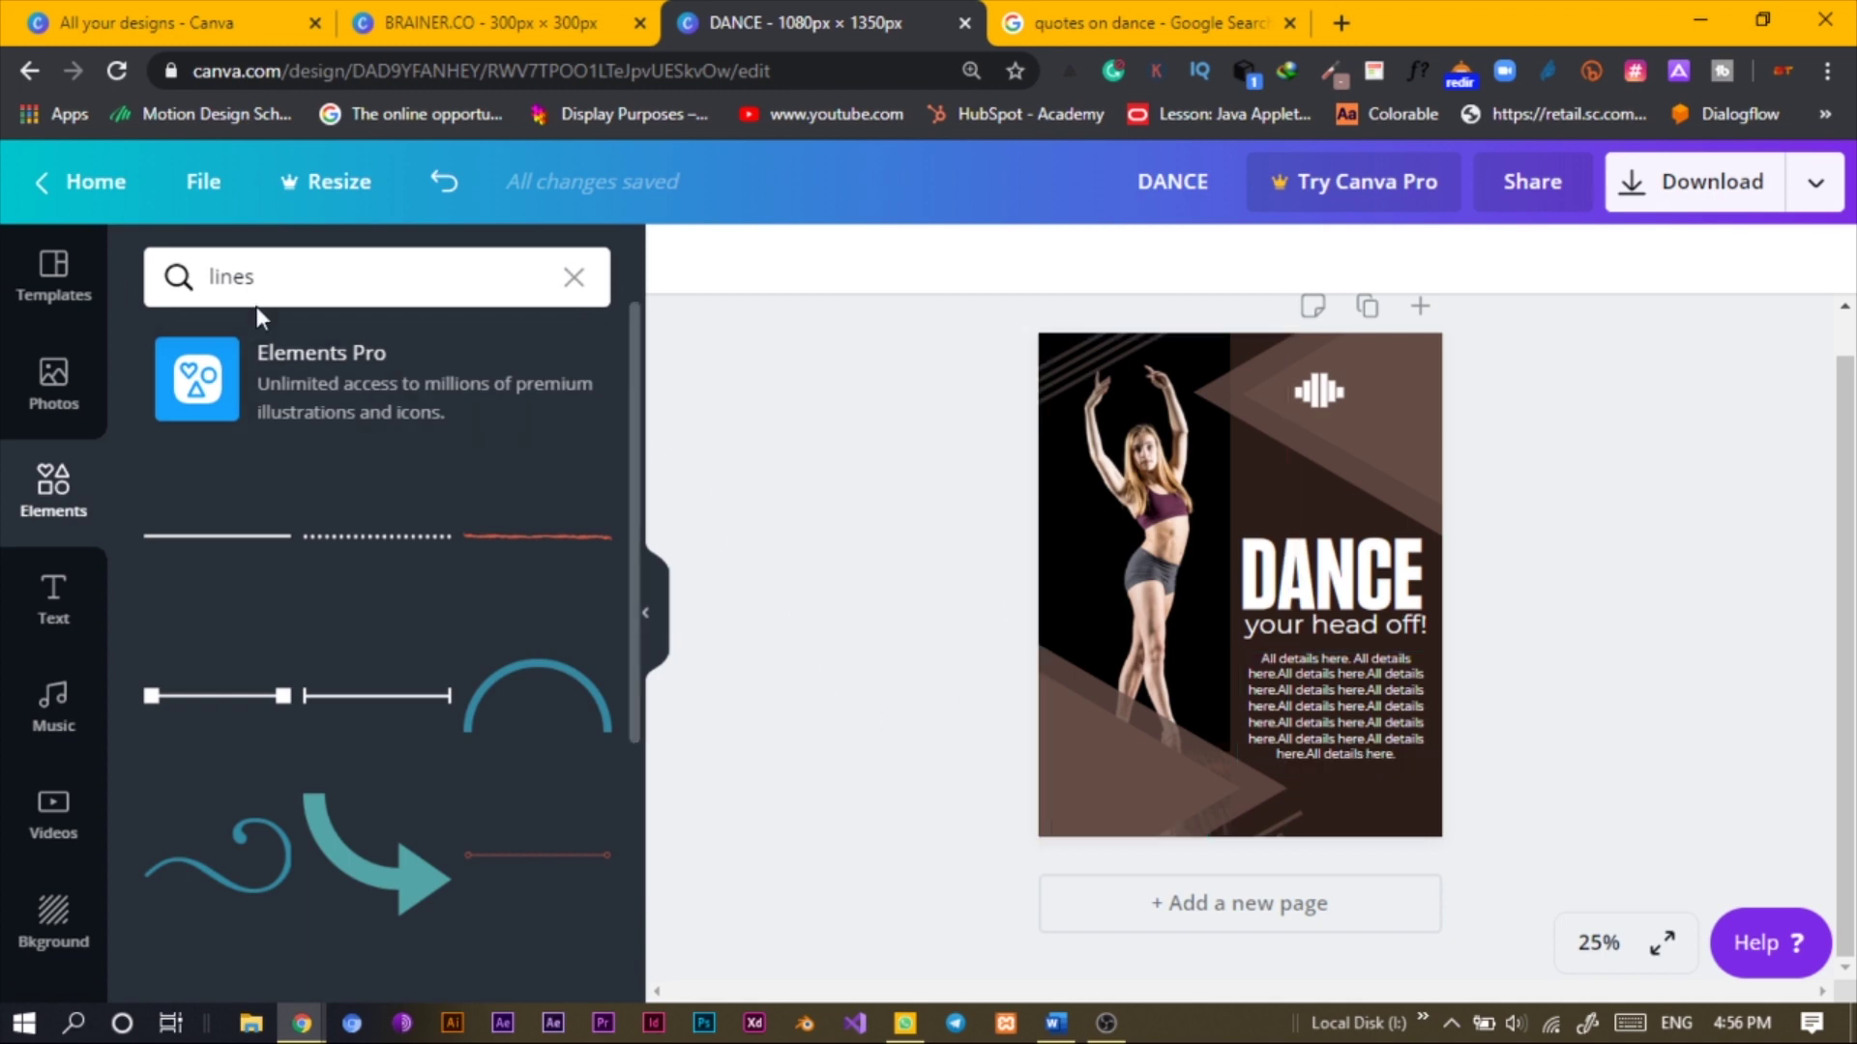
Search the elements for "facebook" and add the blue rounded-square Facebook icon to the flyer
{"action": "left_click", "coordinate": [345, 293]}
{"action": "key", "text": "ctrl+a"}
{"action": "type", "text": "face"}
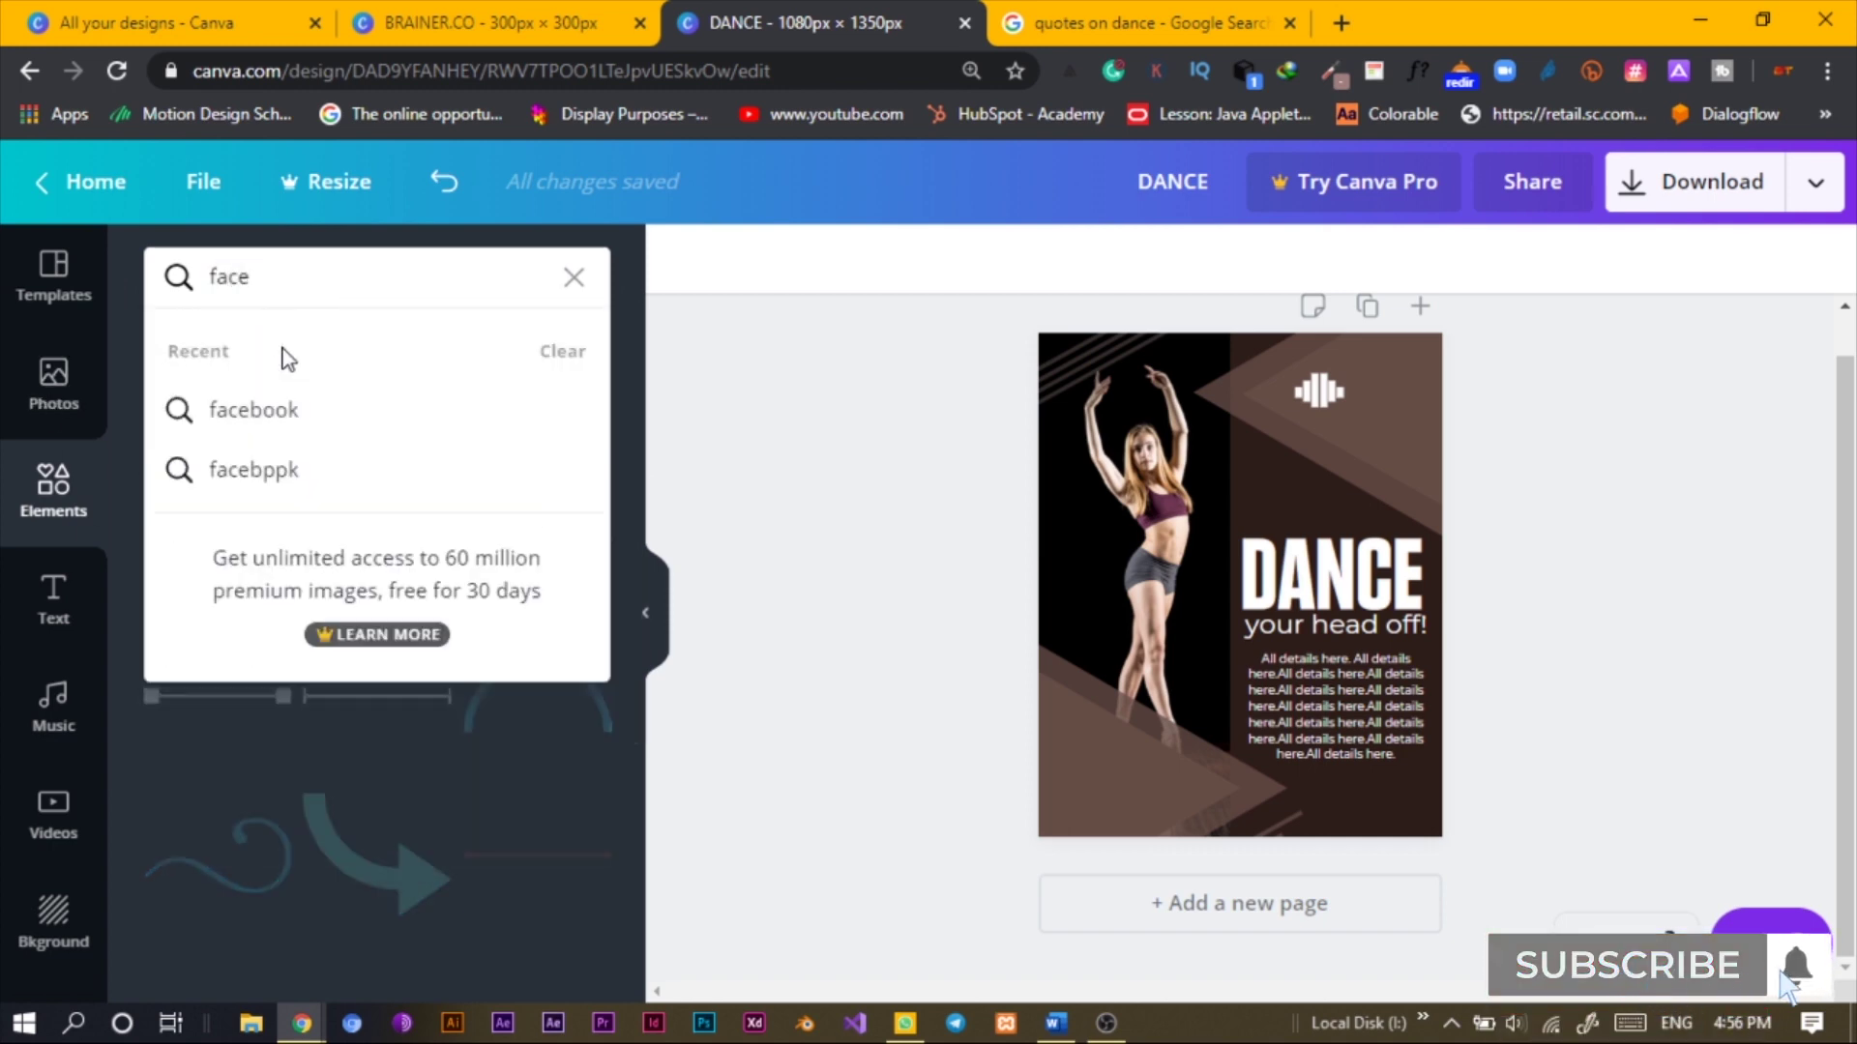
{"action": "left_click", "coordinate": [278, 422]}
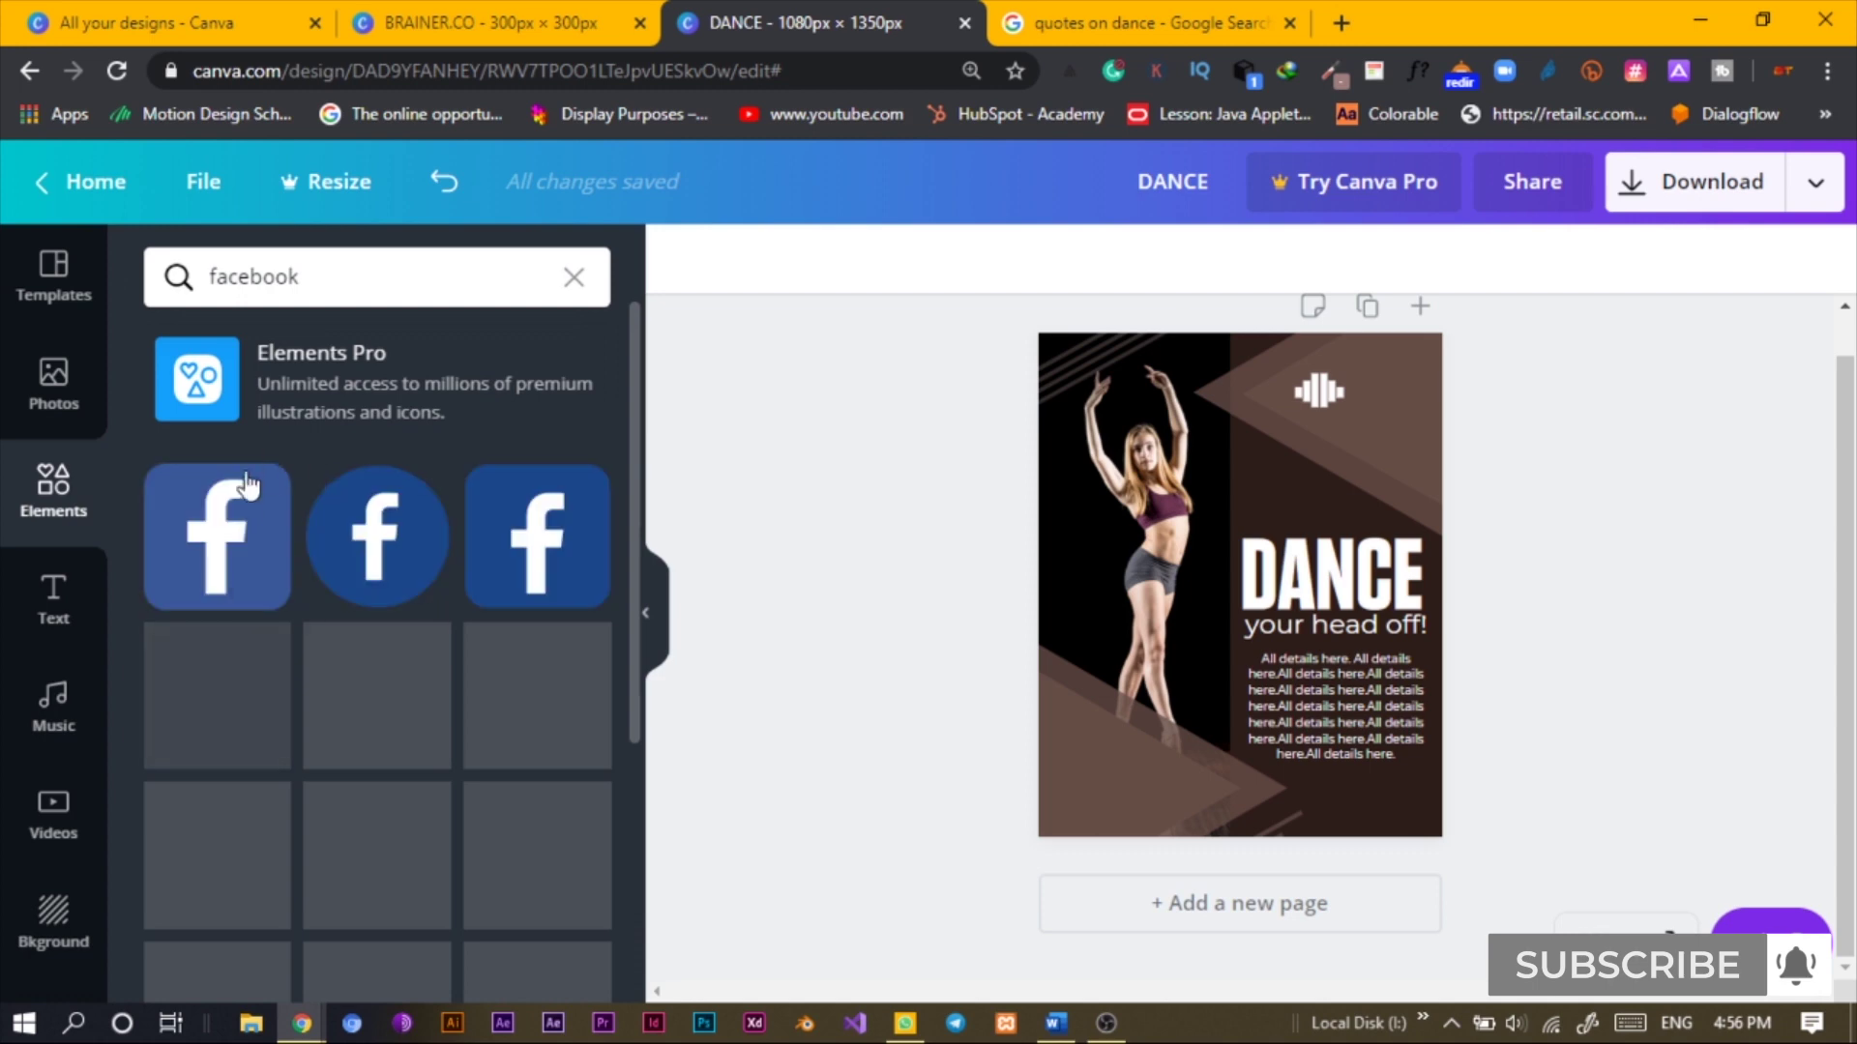
{"action": "left_click", "coordinate": [194, 536]}
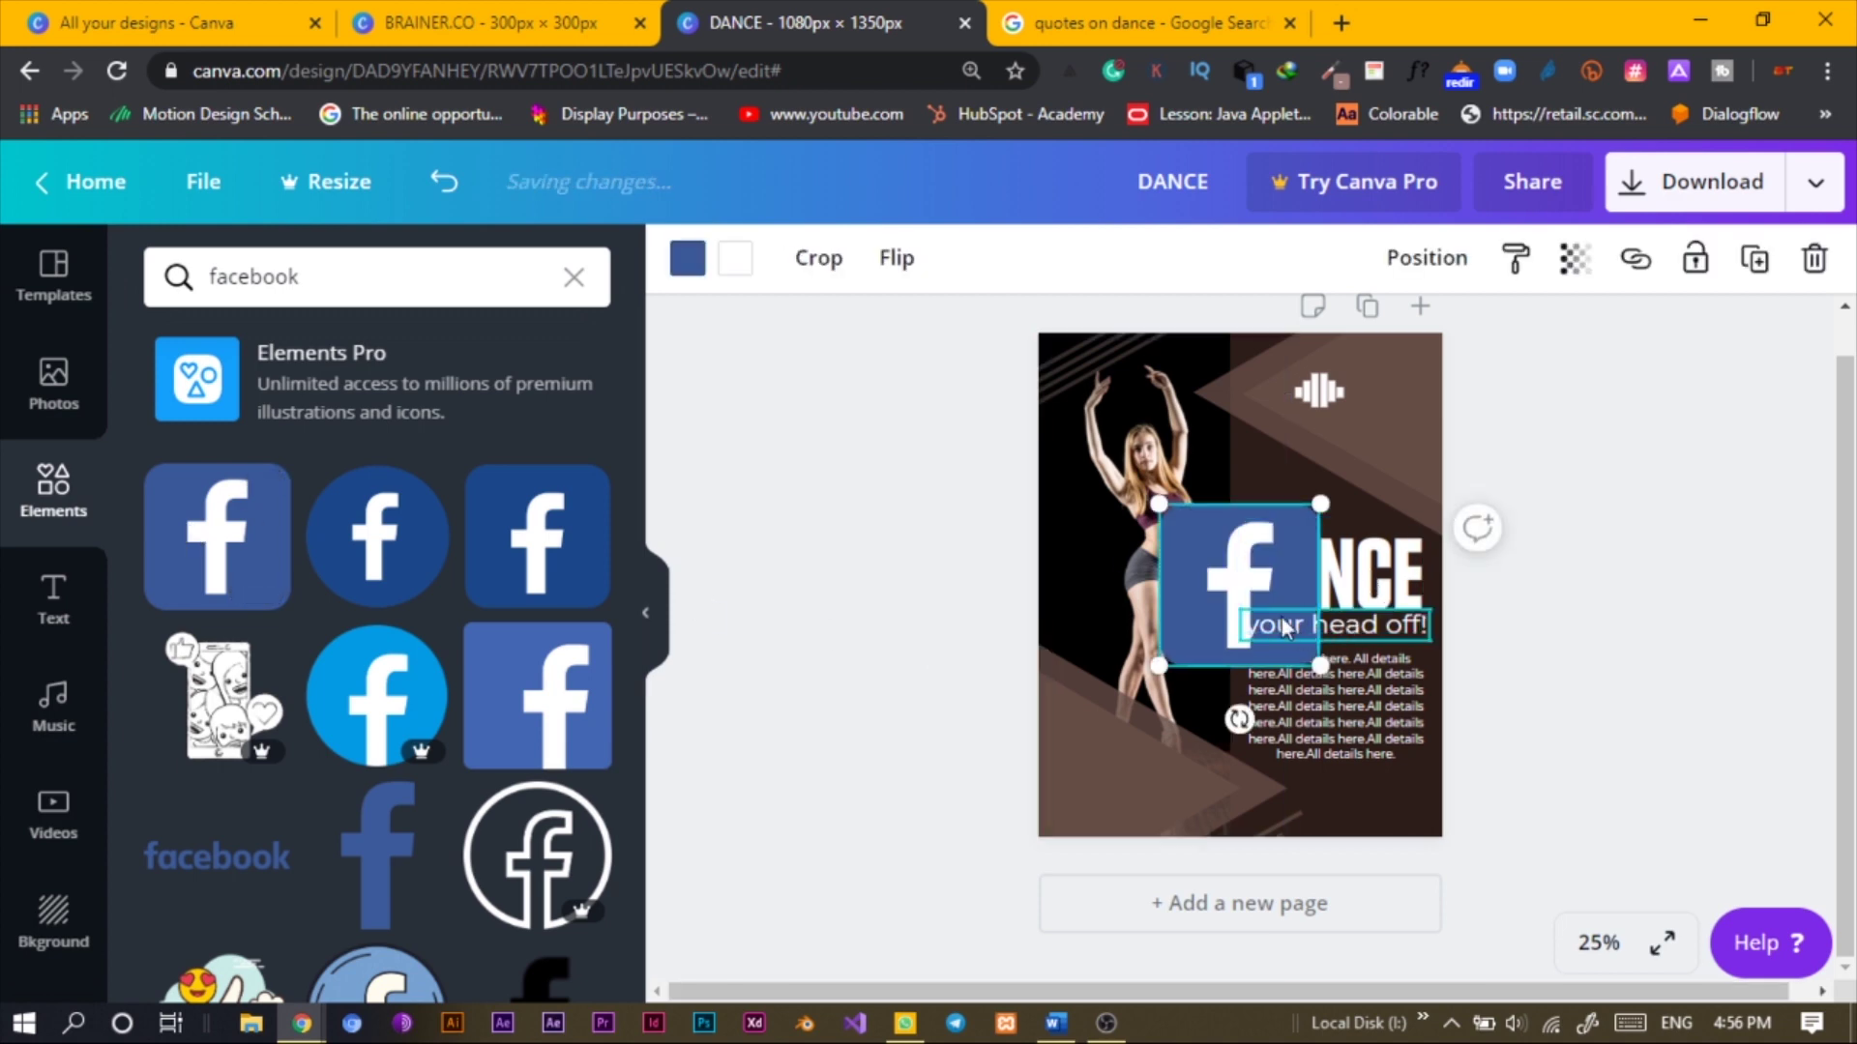
Shrink the Facebook icon and place it over the triangles in the flyer's lower-left area
{"action": "left_click_drag", "start_coordinate": [1319, 502], "coordinate": [1200, 624]}
{"action": "left_click_drag", "start_coordinate": [1291, 937], "coordinate": [1020, 640]}
{"action": "left_click_drag", "start_coordinate": [1203, 719], "coordinate": [1113, 824]}
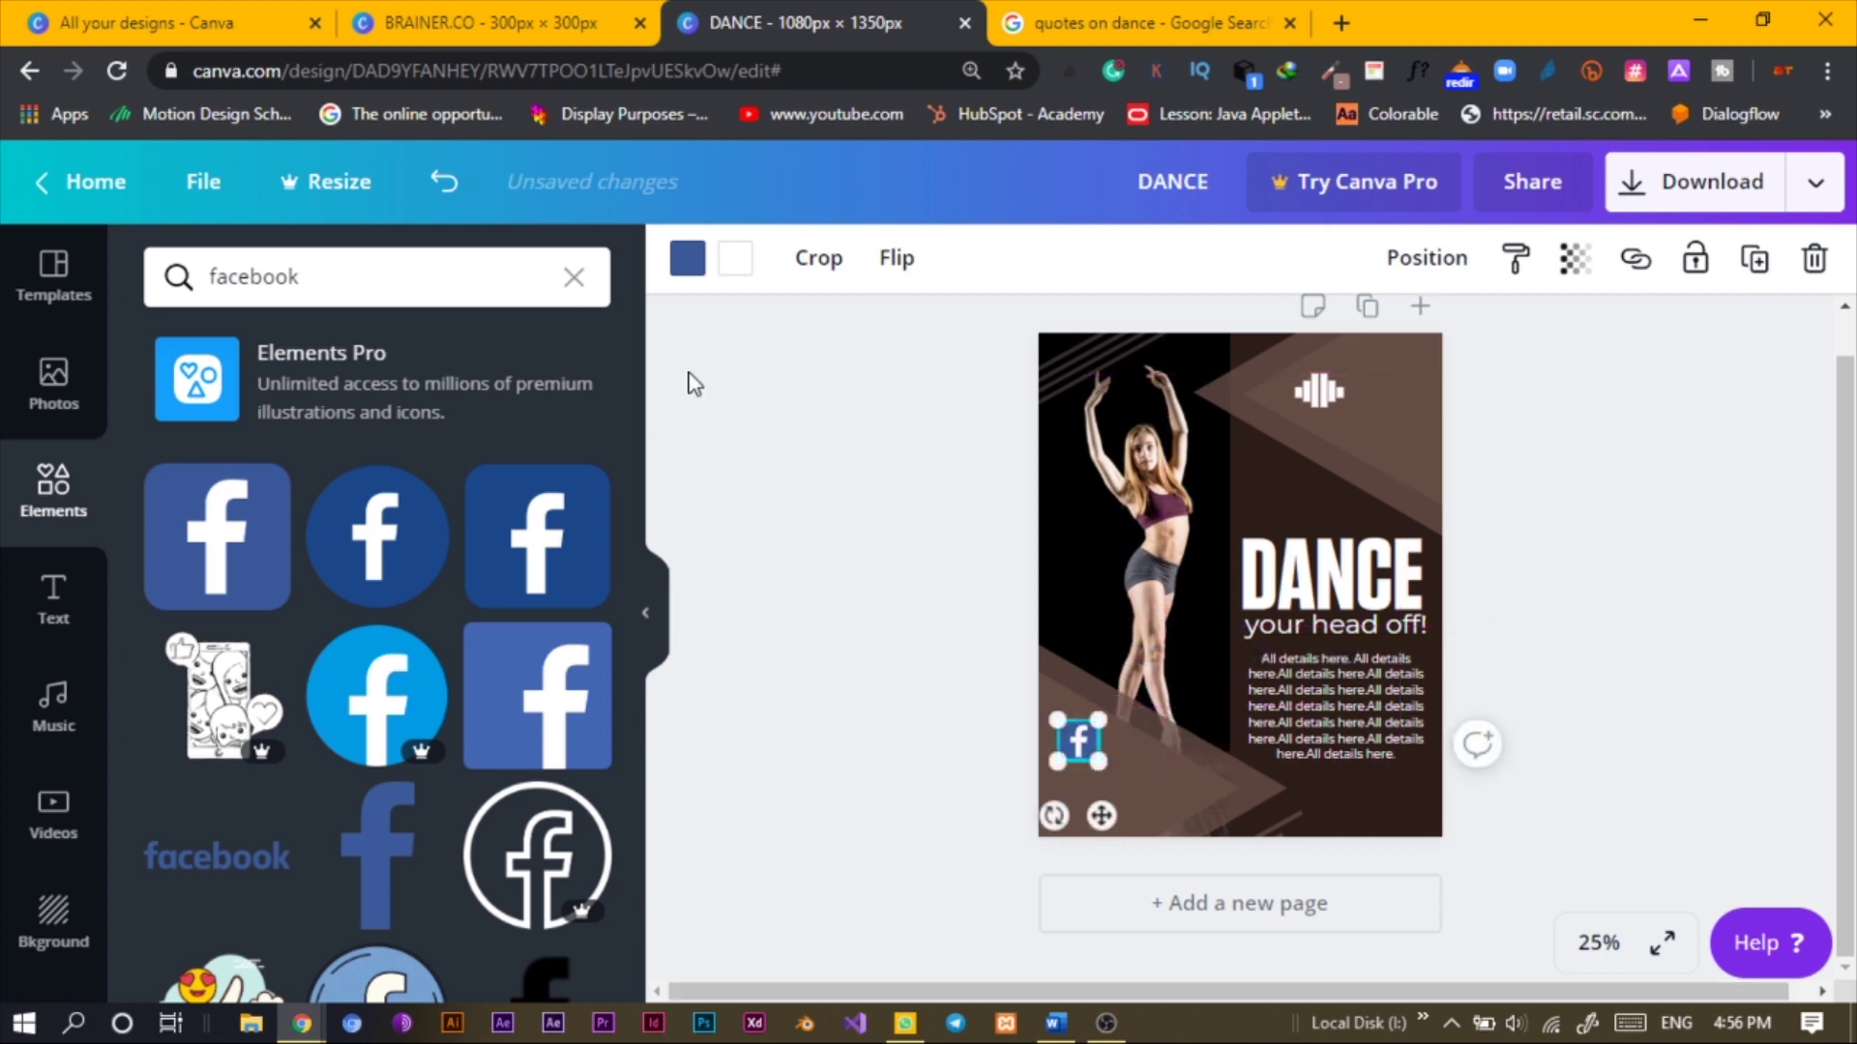
Recolour the Facebook icon with a white background and a blue letter f
{"action": "left_click", "coordinate": [687, 258]}
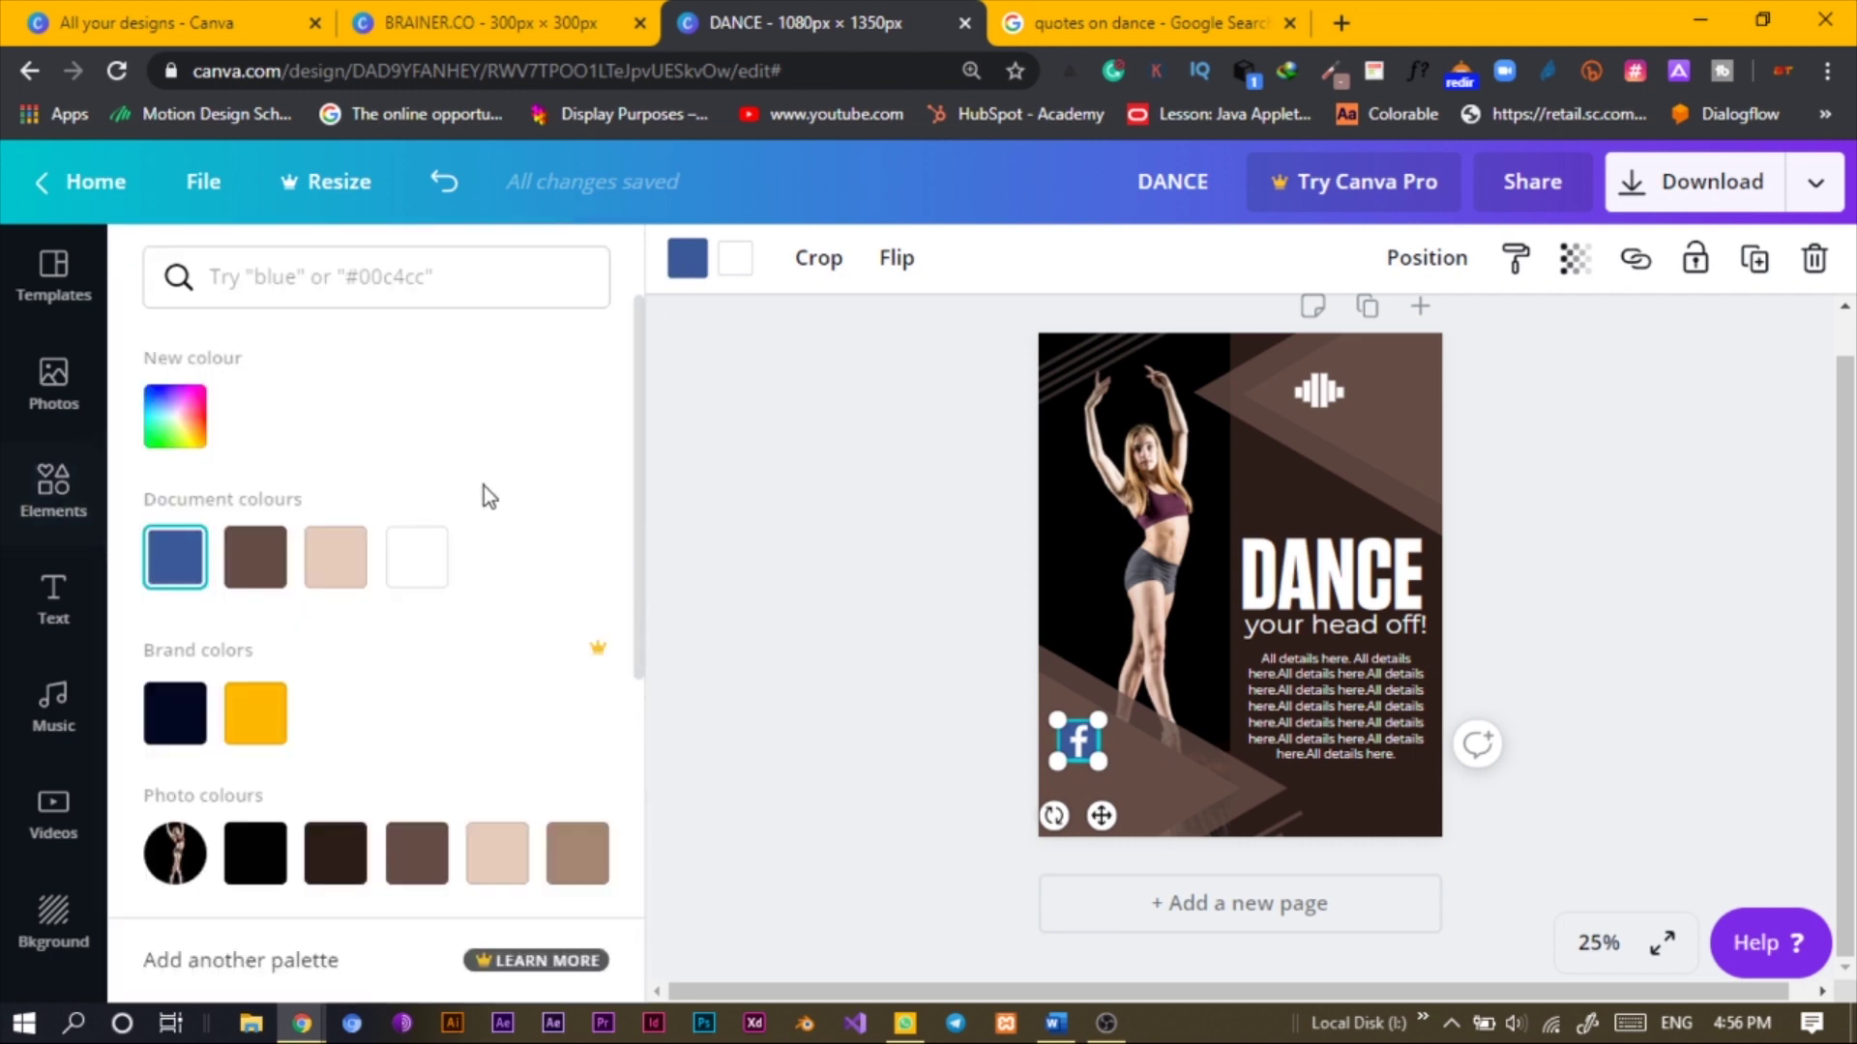
{"action": "left_click", "coordinate": [416, 563]}
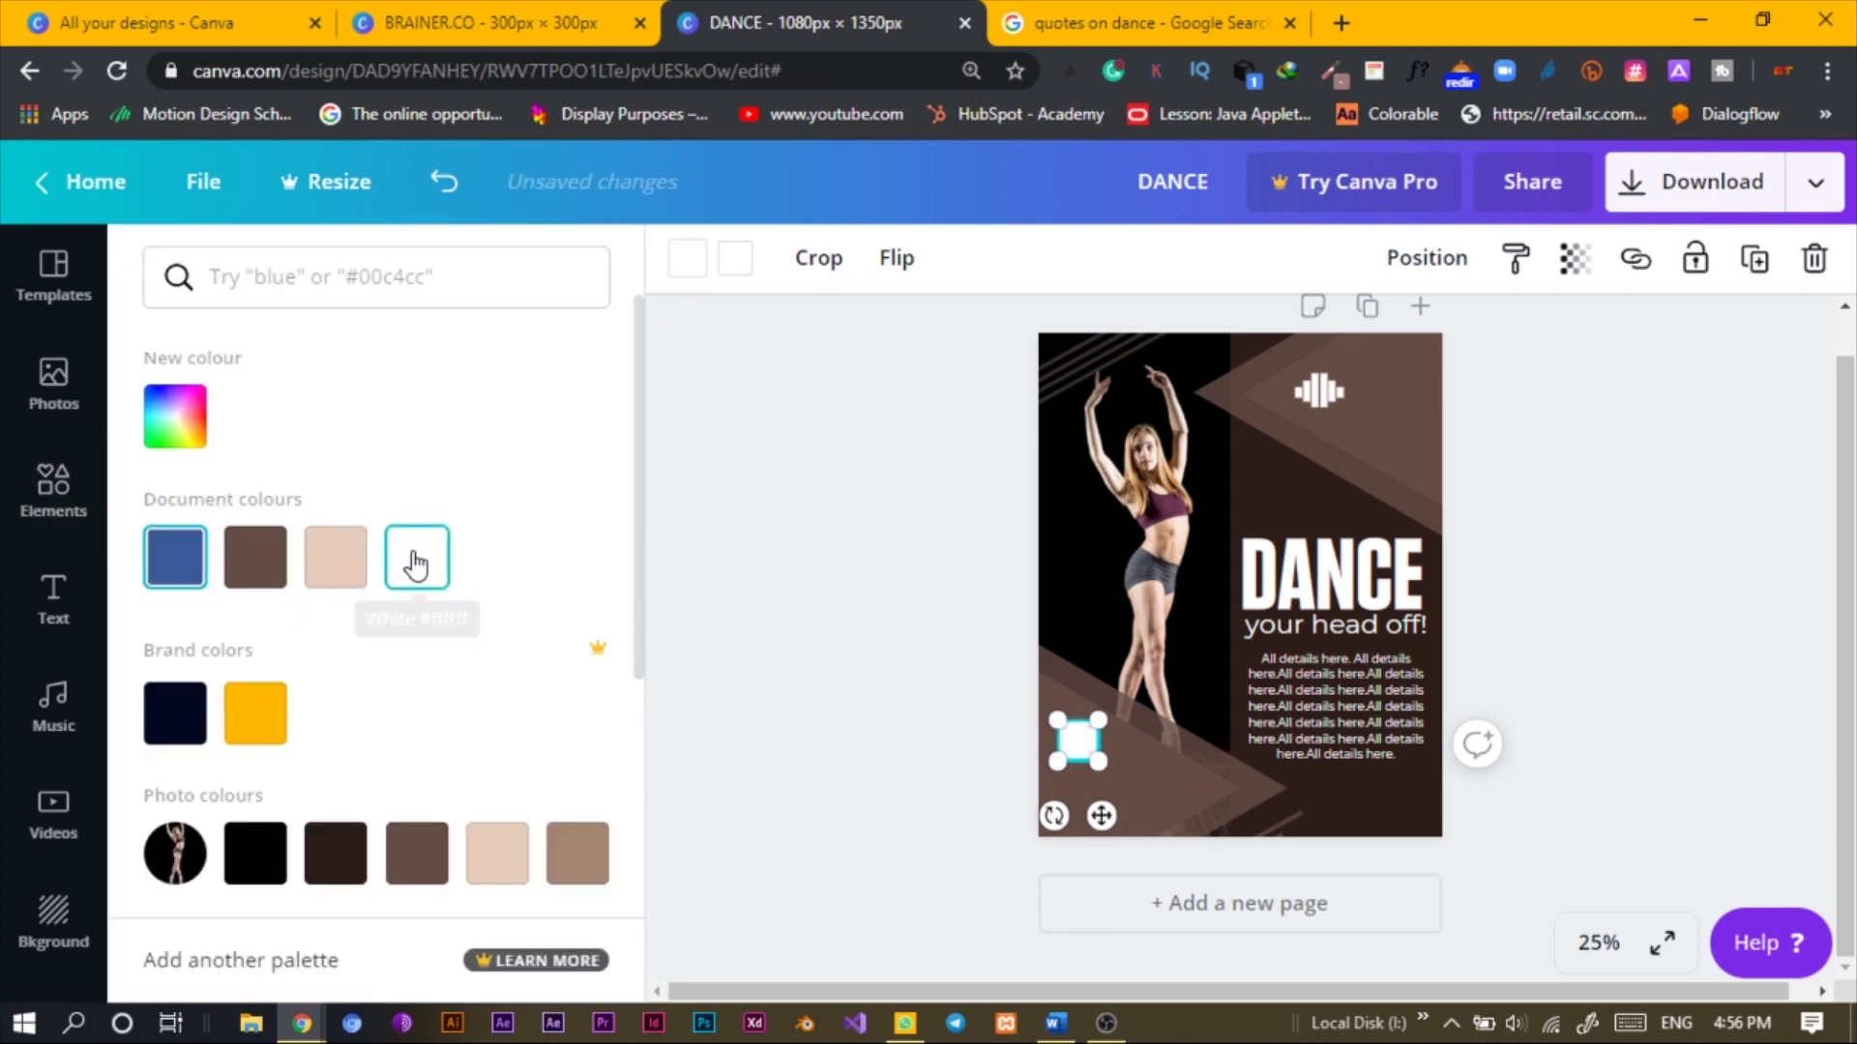
{"action": "left_click", "coordinate": [214, 552]}
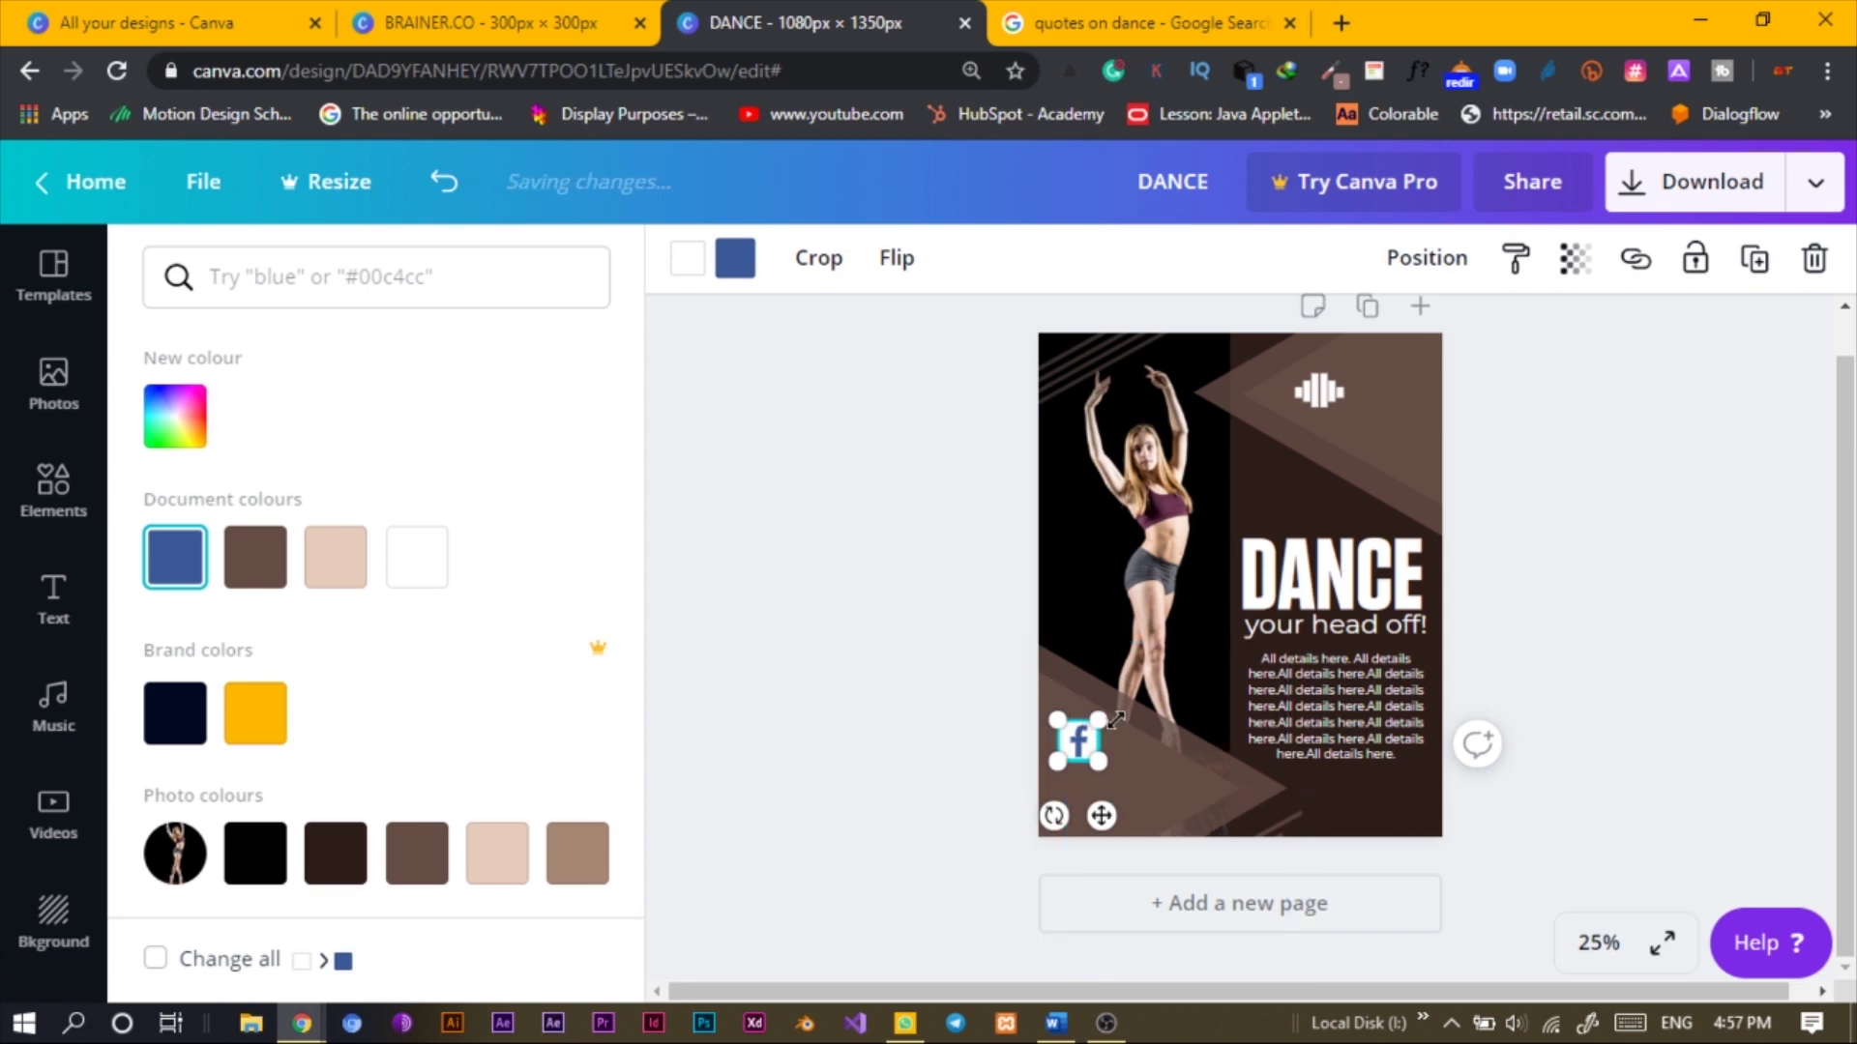
Reduce the Facebook icon further and position it close to the flyer's left edge, within the lower triangle
{"action": "left_click_drag", "start_coordinate": [1092, 718], "coordinate": [1080, 742]}
{"action": "scroll", "coordinate": [1079, 742], "scroll_direction": "up", "scroll_amount": 2}
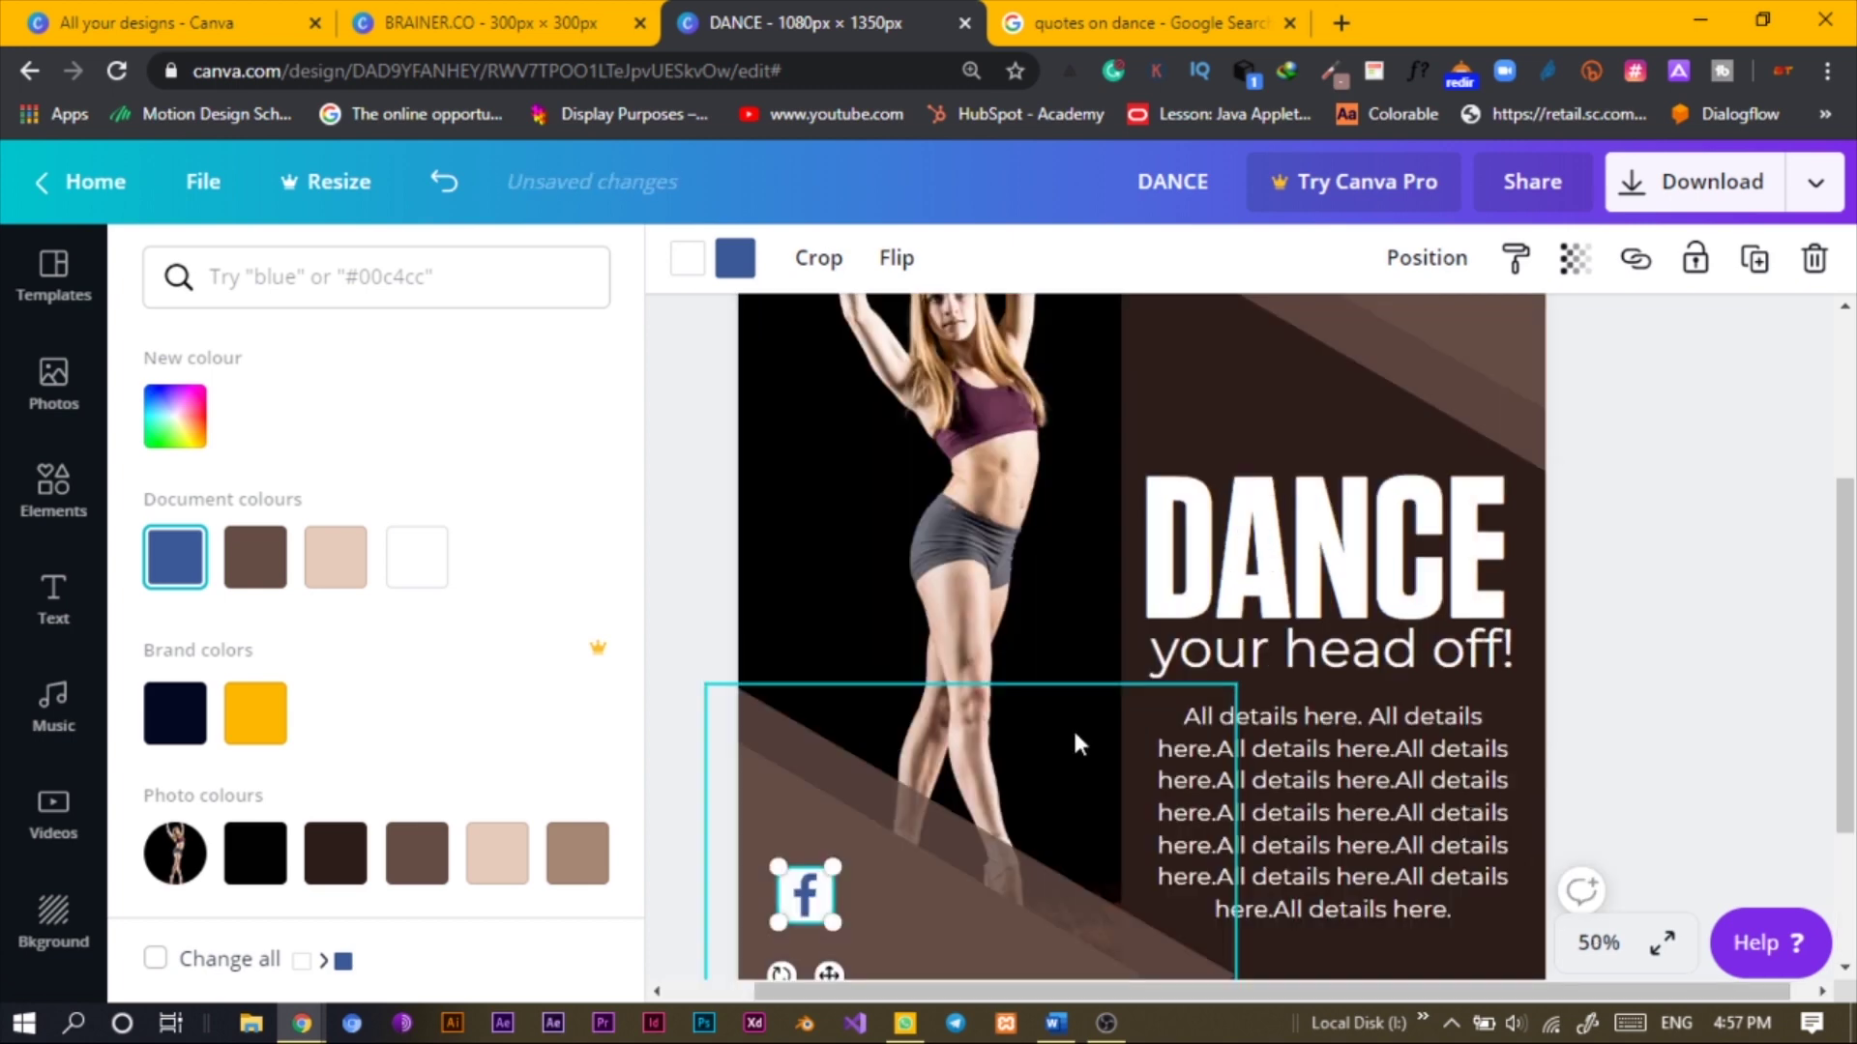
{"action": "scroll", "coordinate": [1071, 730], "scroll_direction": "down", "scroll_amount": 2}
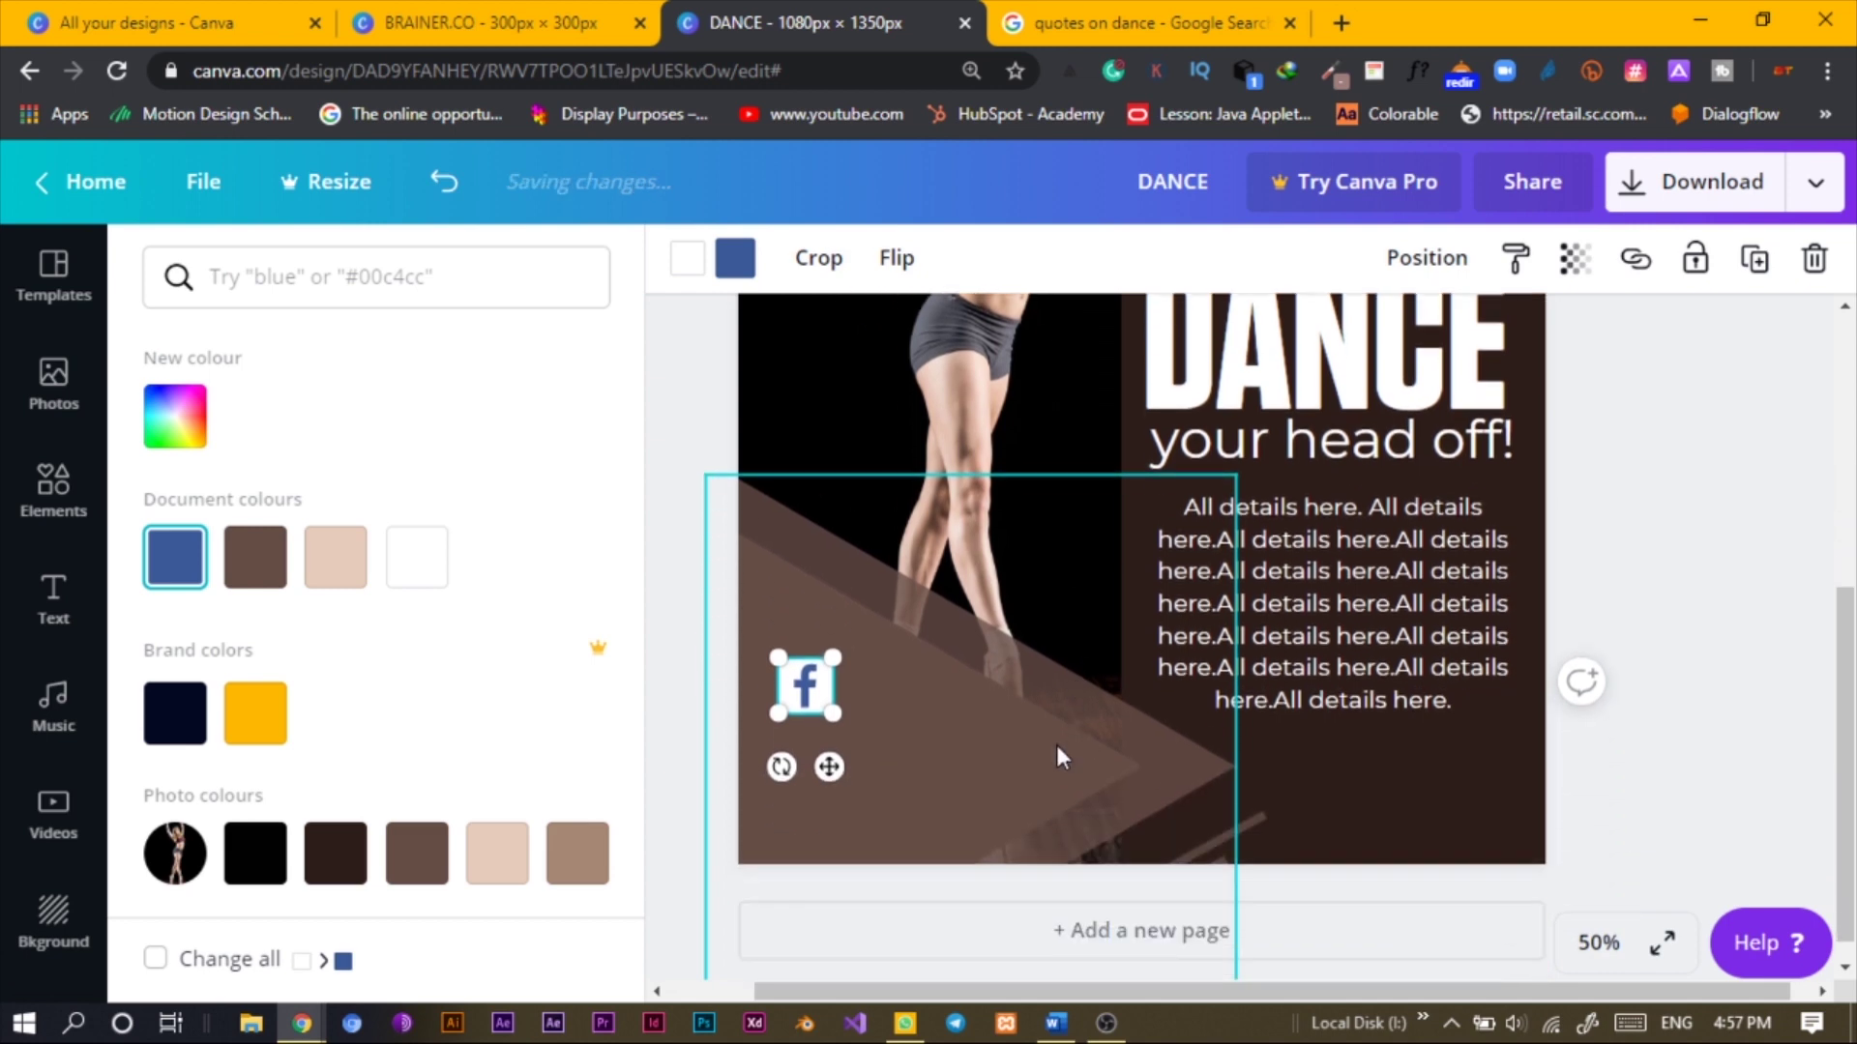
{"action": "left_click_drag", "start_coordinate": [829, 766], "coordinate": [906, 732]}
{"action": "left_click_drag", "start_coordinate": [832, 618], "coordinate": [851, 625]}
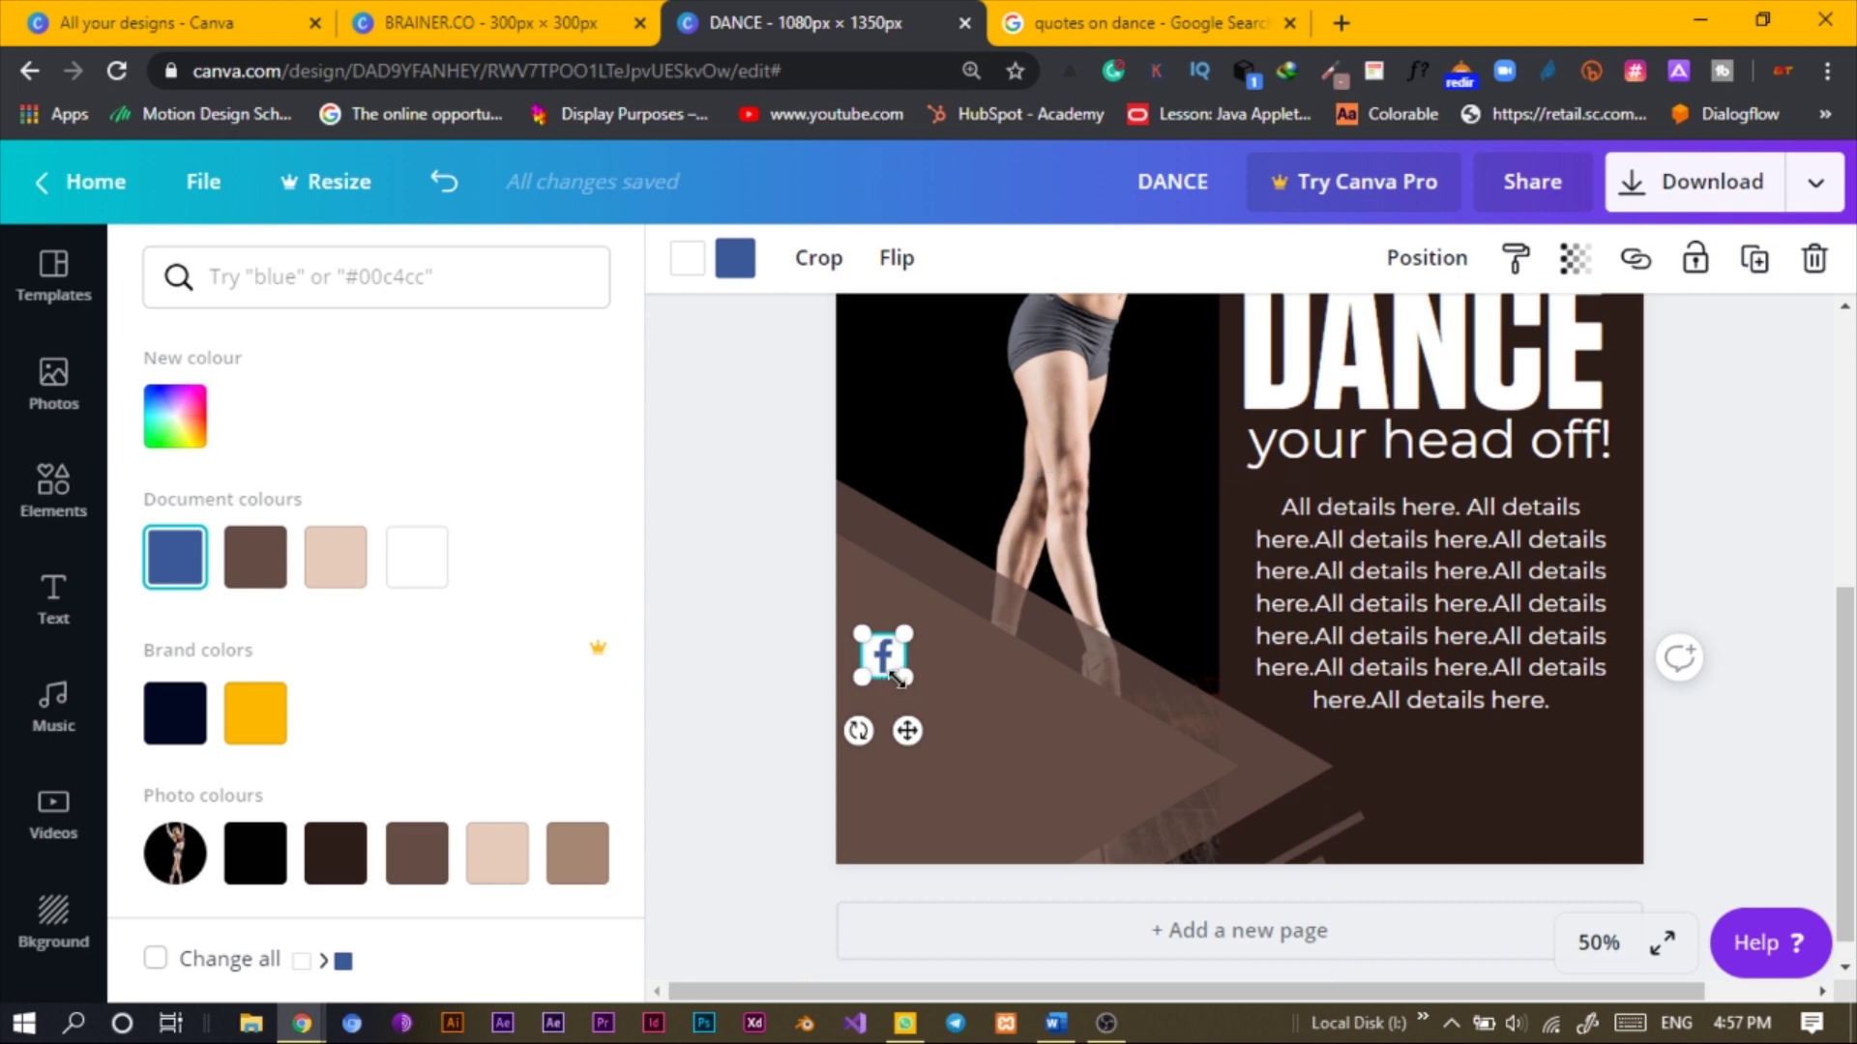
{"action": "left_click_drag", "start_coordinate": [907, 677], "coordinate": [894, 670]}
{"action": "key", "text": "shift+Down"}
{"action": "key", "text": "shift+Down"}
{"action": "key", "text": "shift+Down"}
{"action": "key", "text": "shift+Down"}
{"action": "key", "text": "shift+Down"}
{"action": "key", "text": "shift+Down"}
{"action": "key", "text": "shift+Down"}
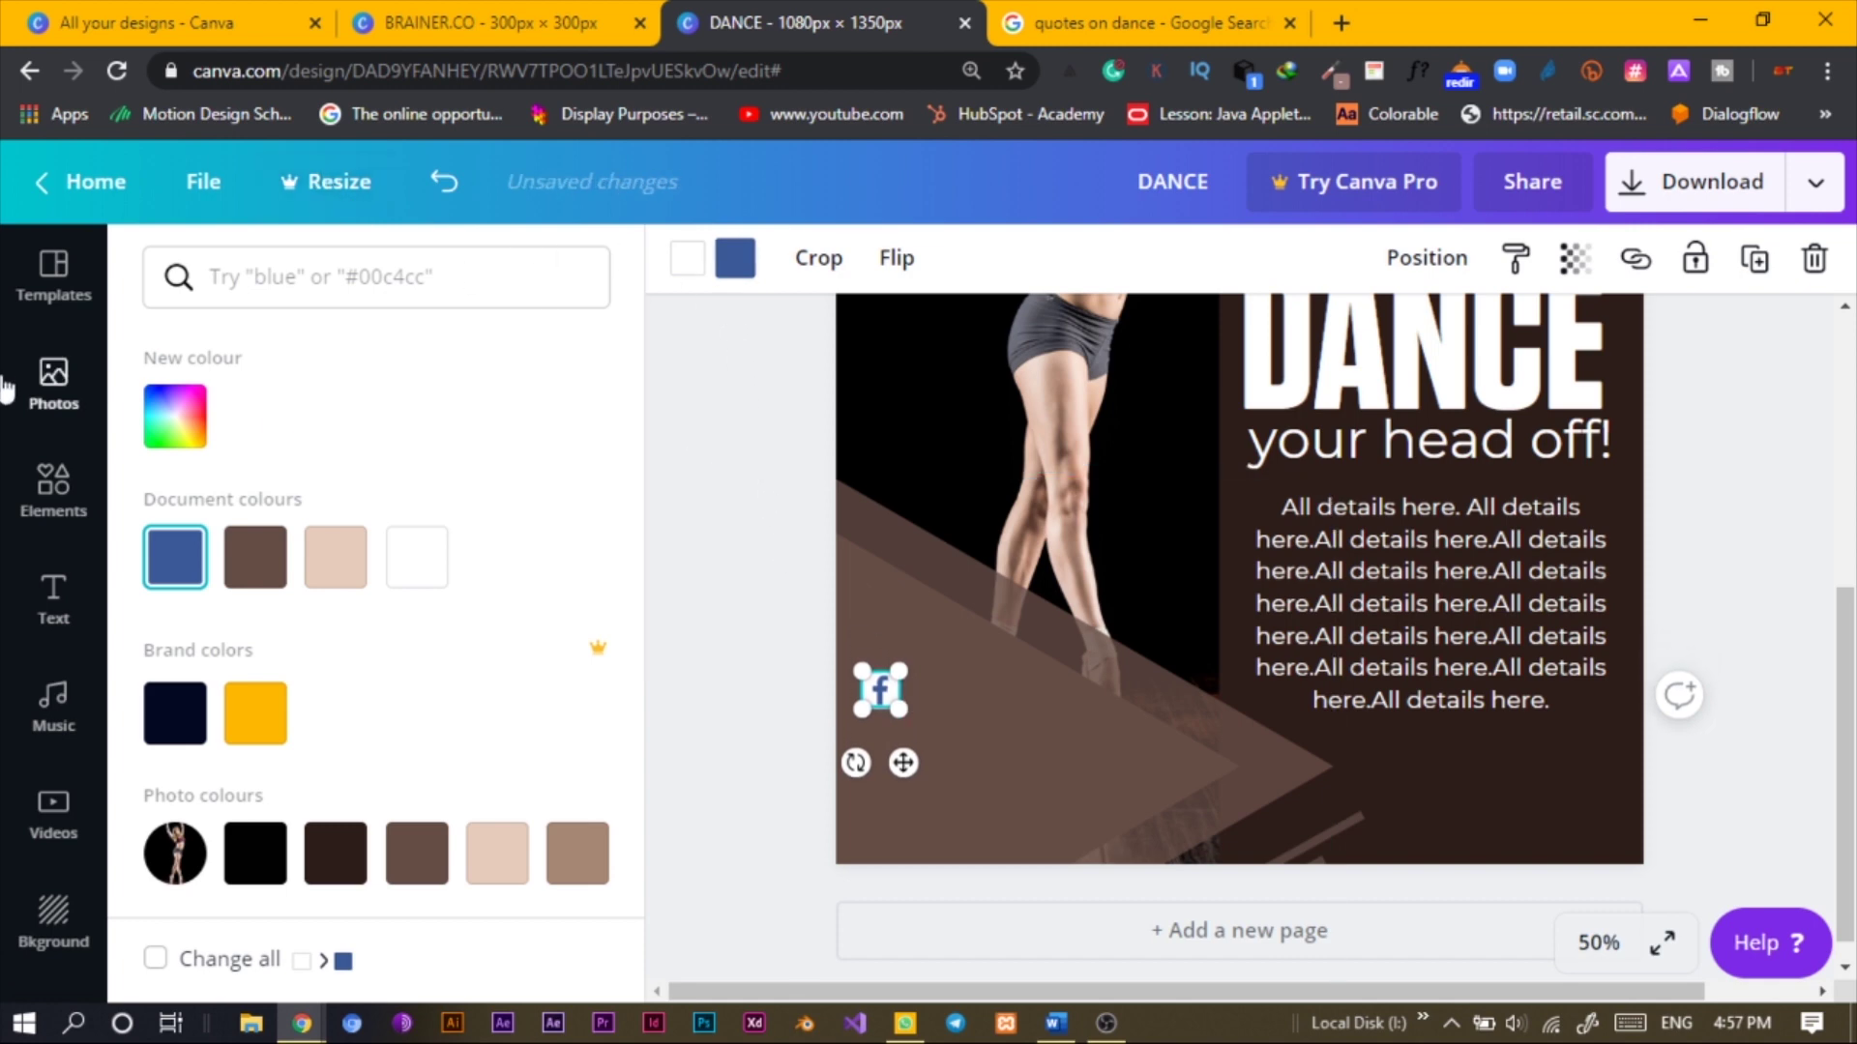
Search the elements for "instagram" and add the free black outline Instagram icon to the flyer
{"action": "left_click", "coordinate": [51, 489]}
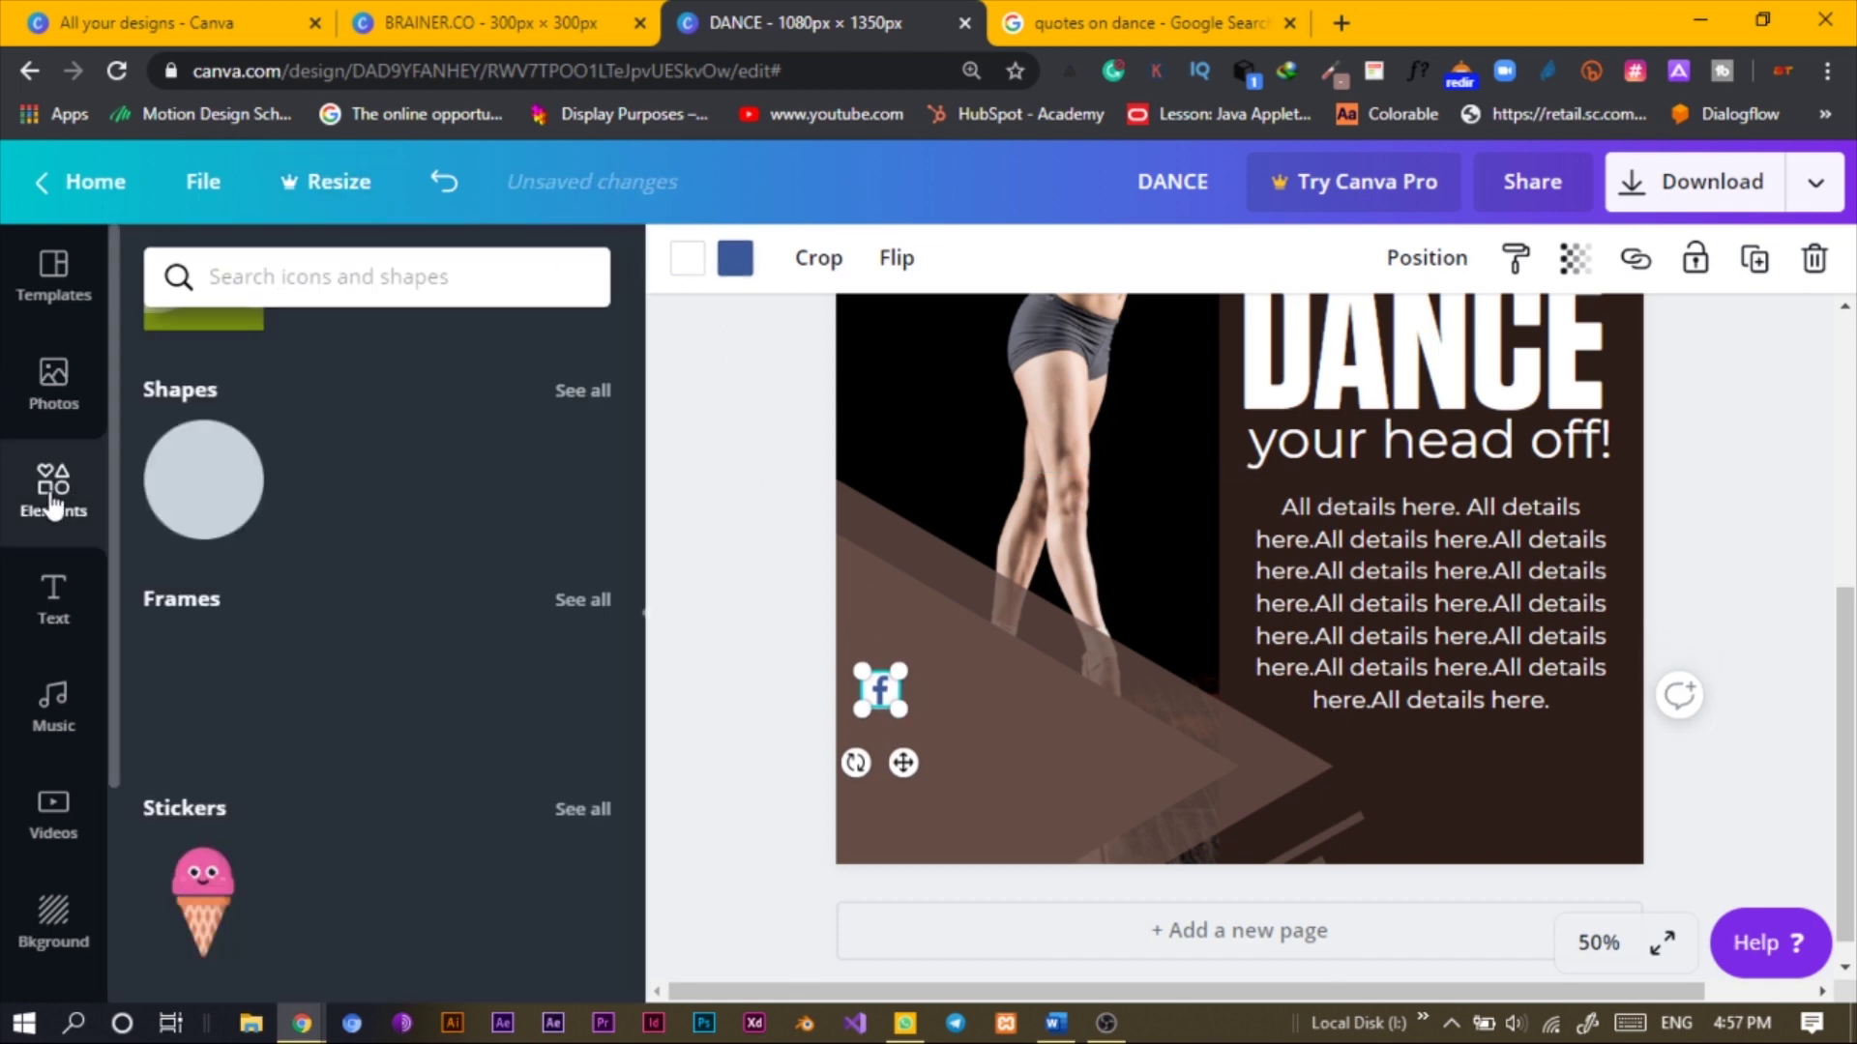
{"action": "left_click", "coordinate": [345, 280]}
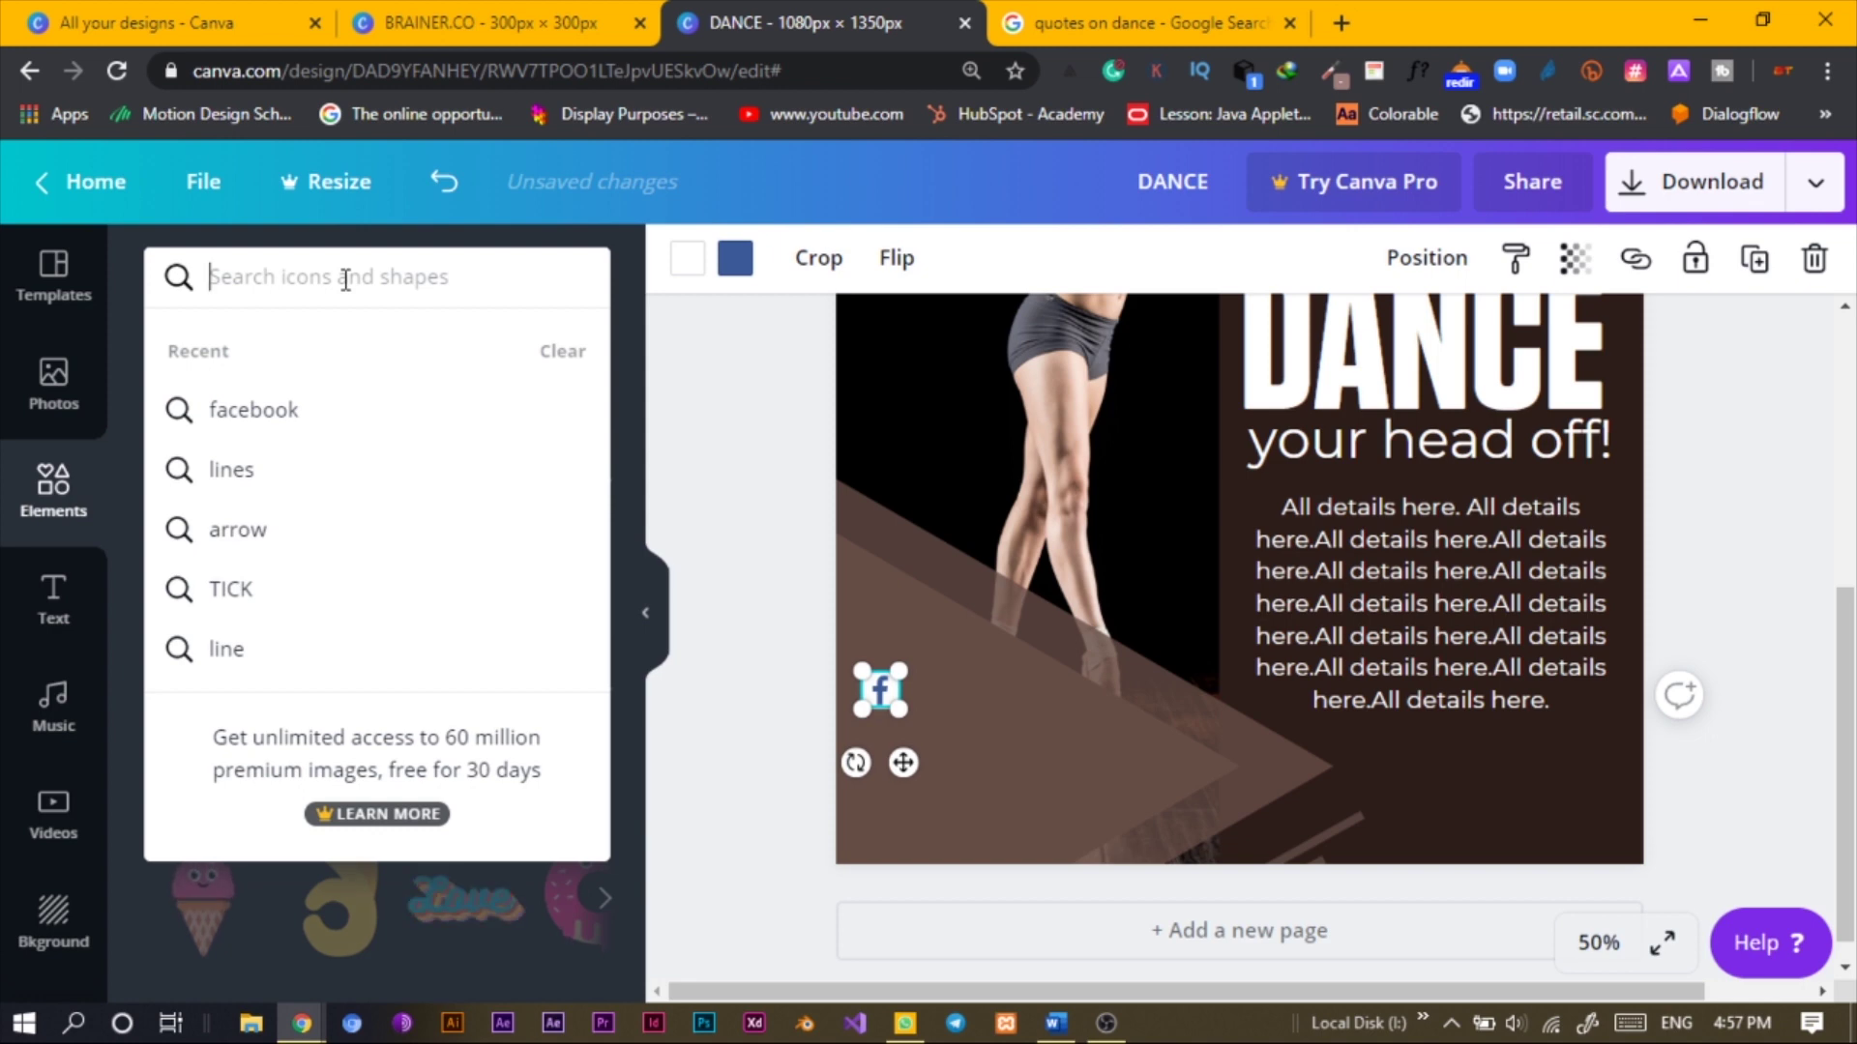
{"action": "type", "text": "instagram"}
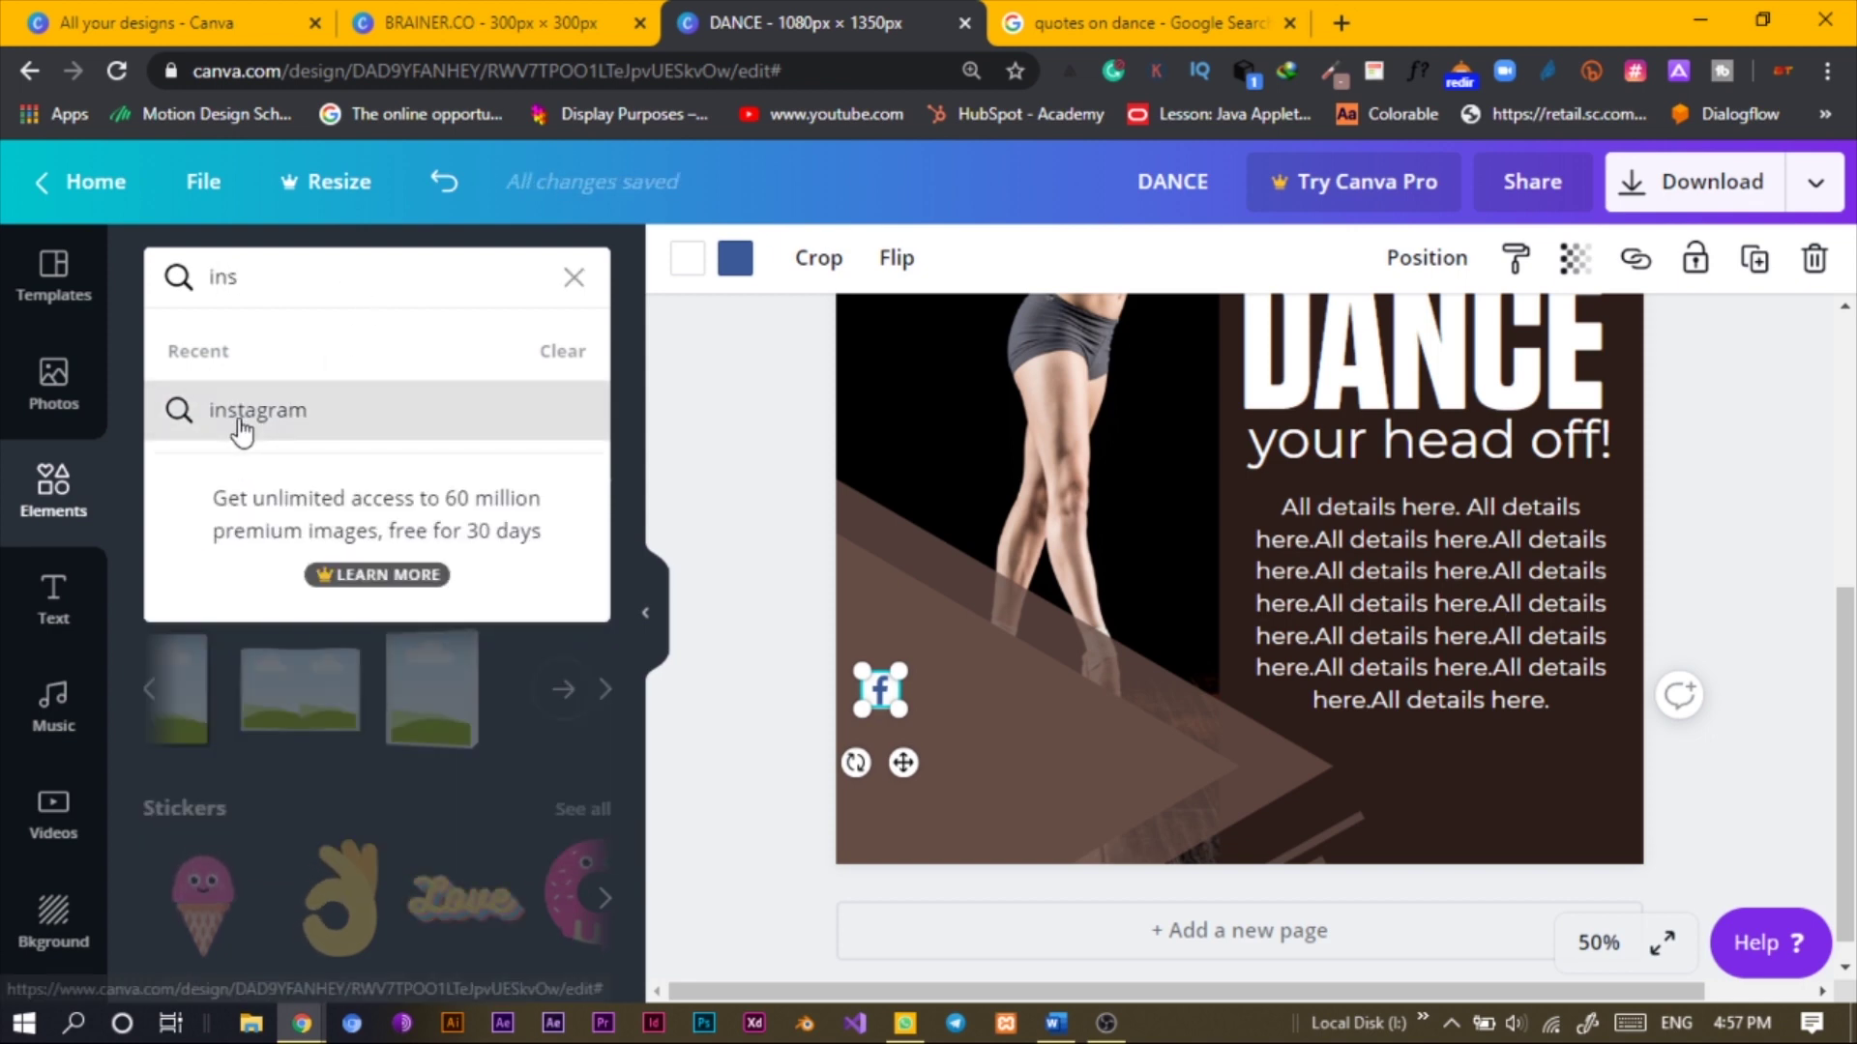
{"action": "left_click", "coordinate": [237, 414]}
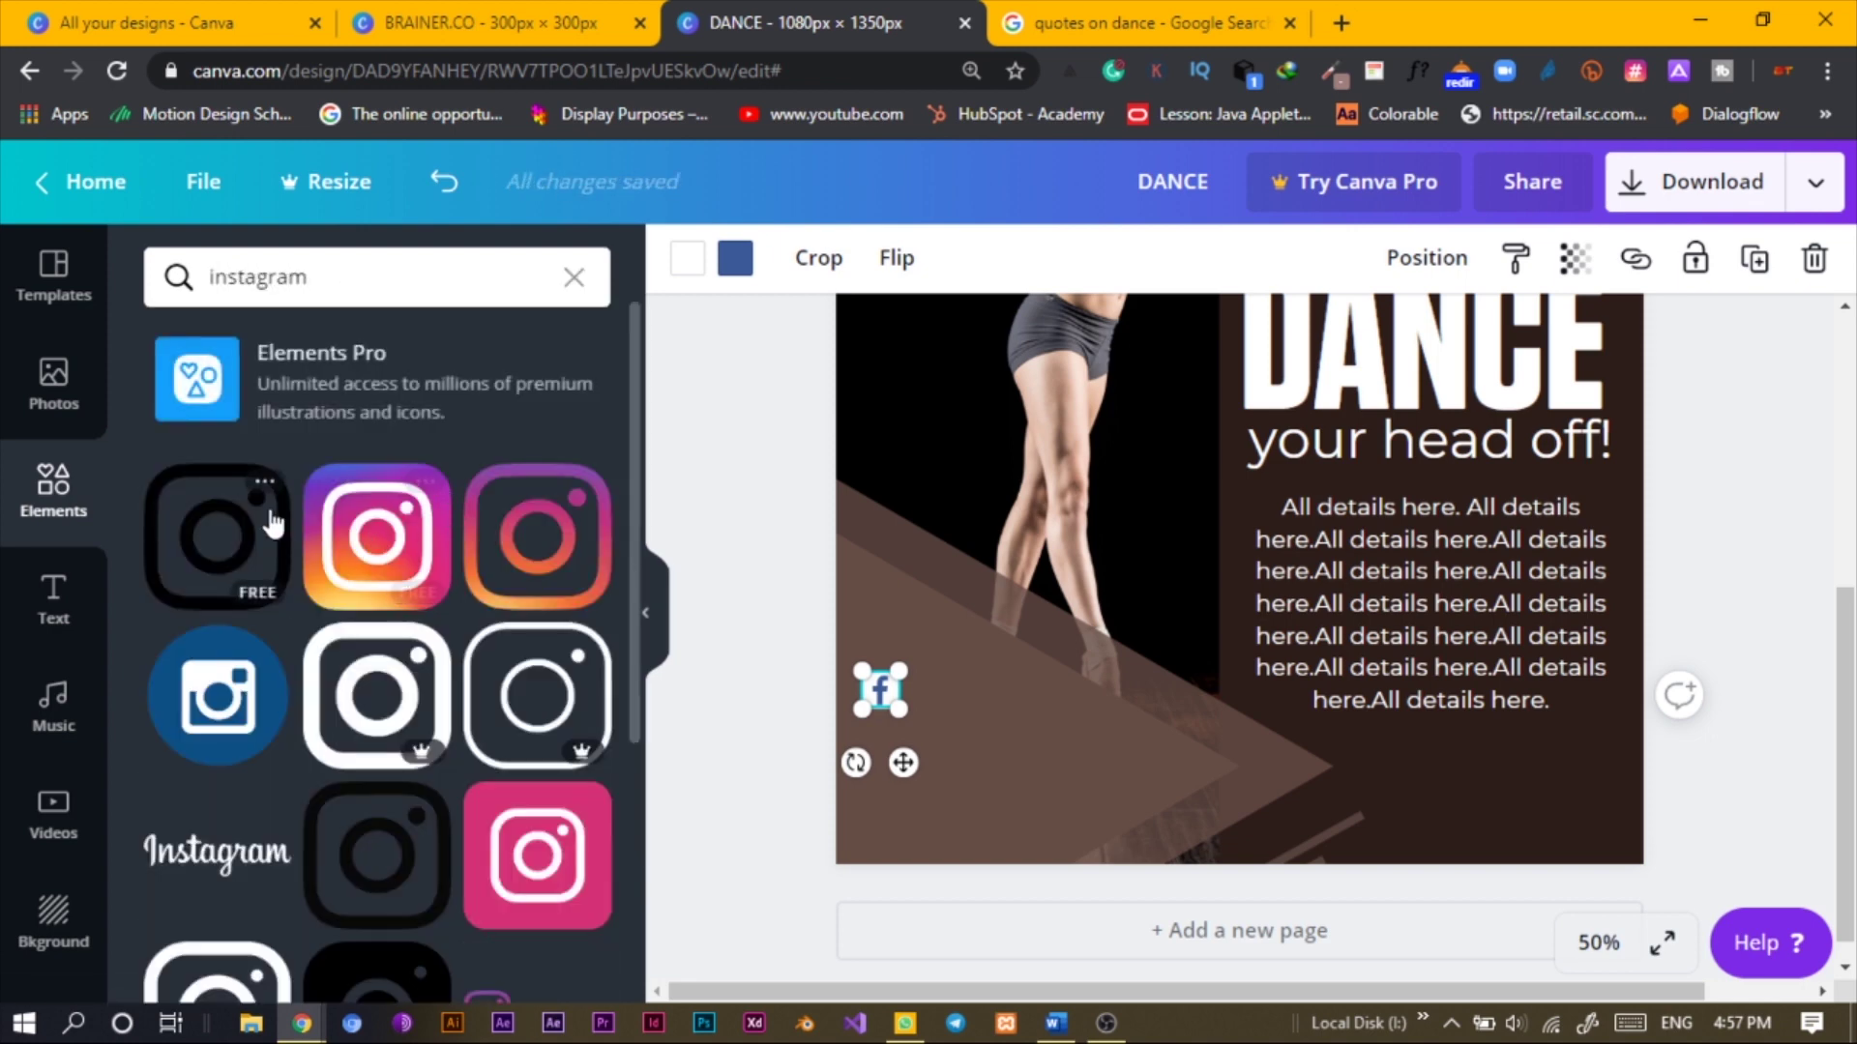
{"action": "left_click", "coordinate": [266, 522]}
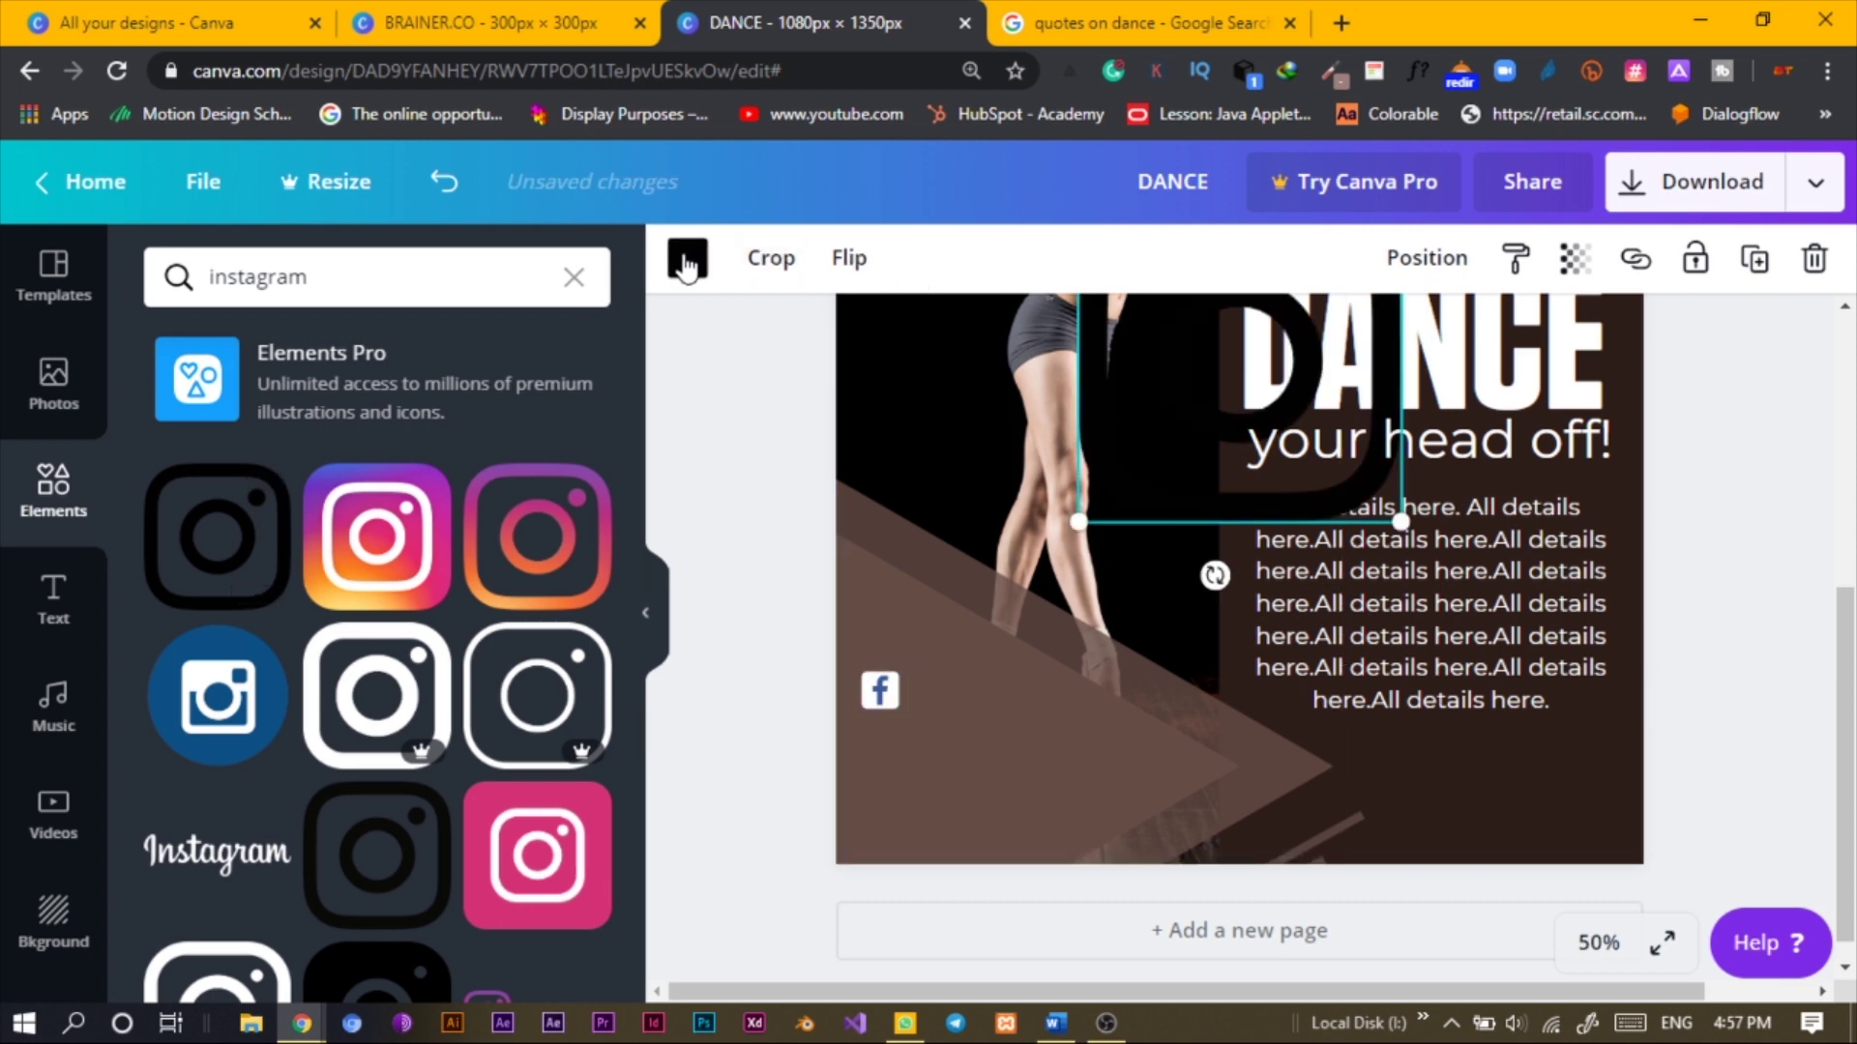
Recolour the Instagram icon white and scale it down to sit directly below the Facebook icon
{"action": "left_click", "coordinate": [687, 259]}
{"action": "left_click", "coordinate": [497, 556]}
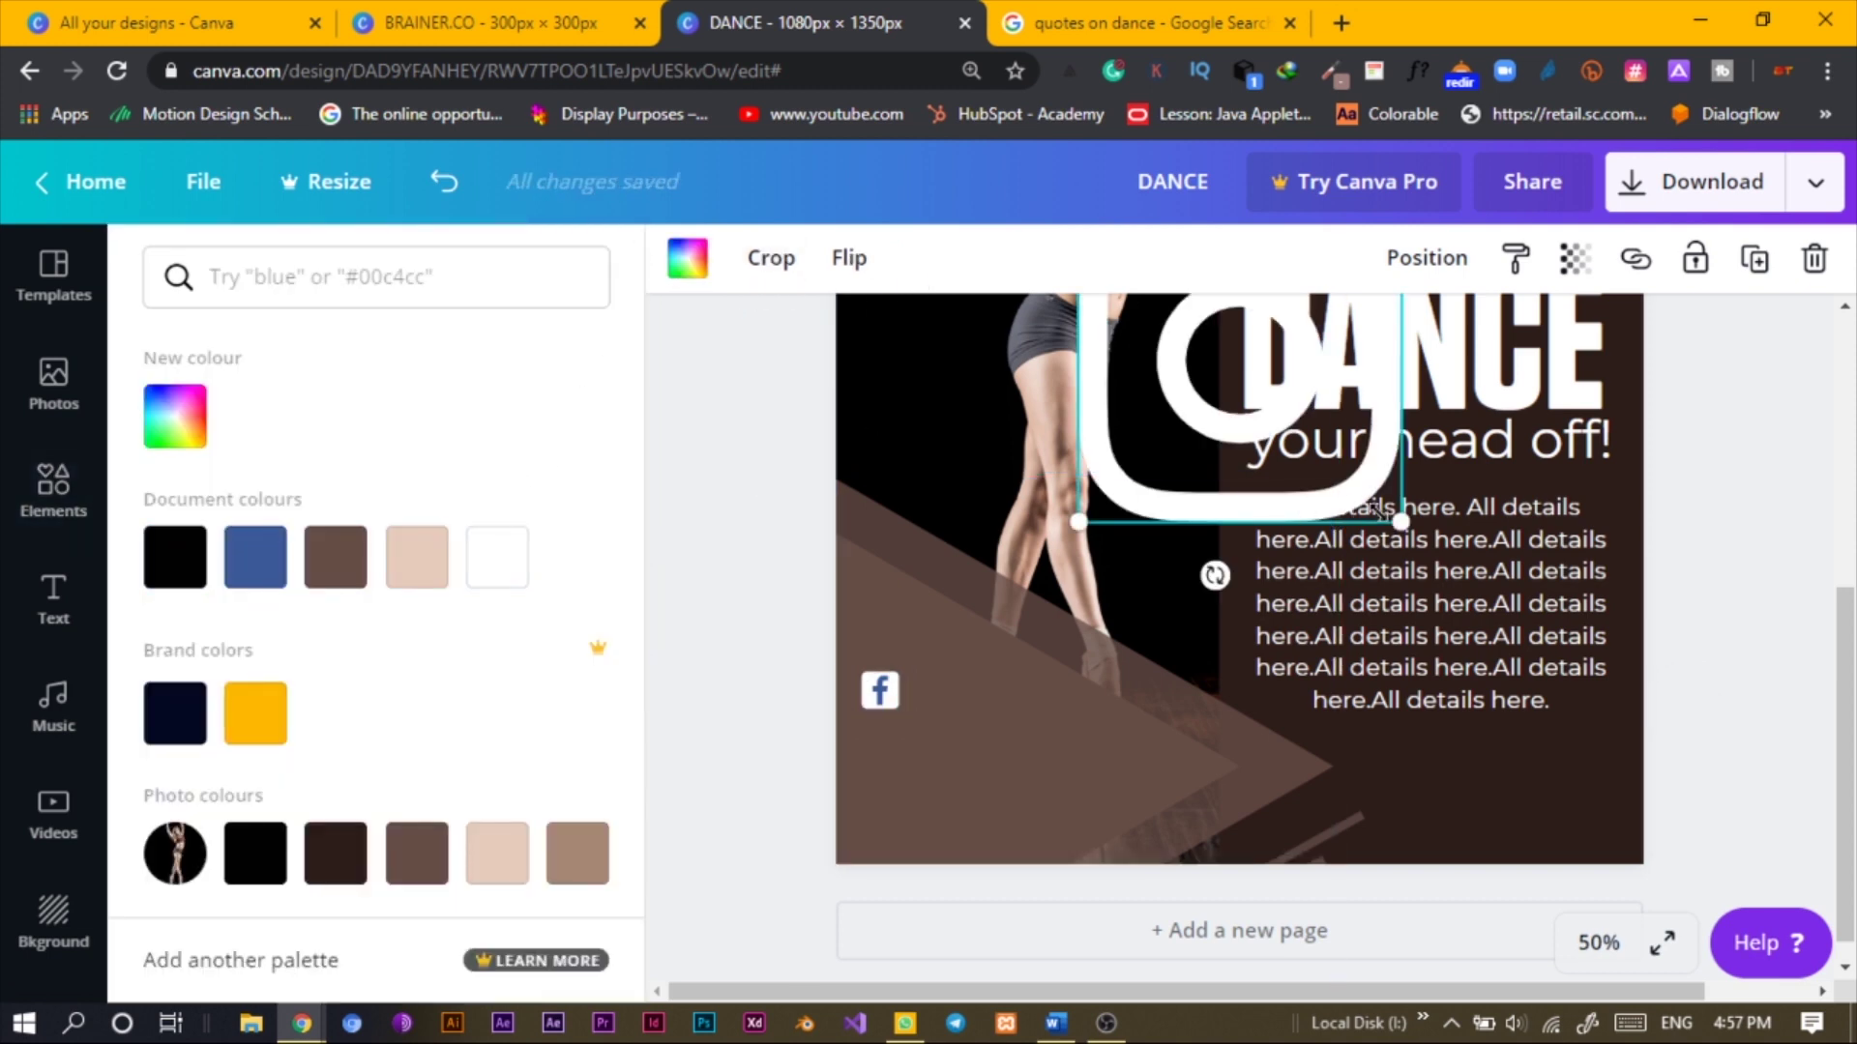
{"action": "left_click_drag", "start_coordinate": [1267, 493], "coordinate": [1131, 659]}
{"action": "left_click_drag", "start_coordinate": [1258, 372], "coordinate": [906, 820]}
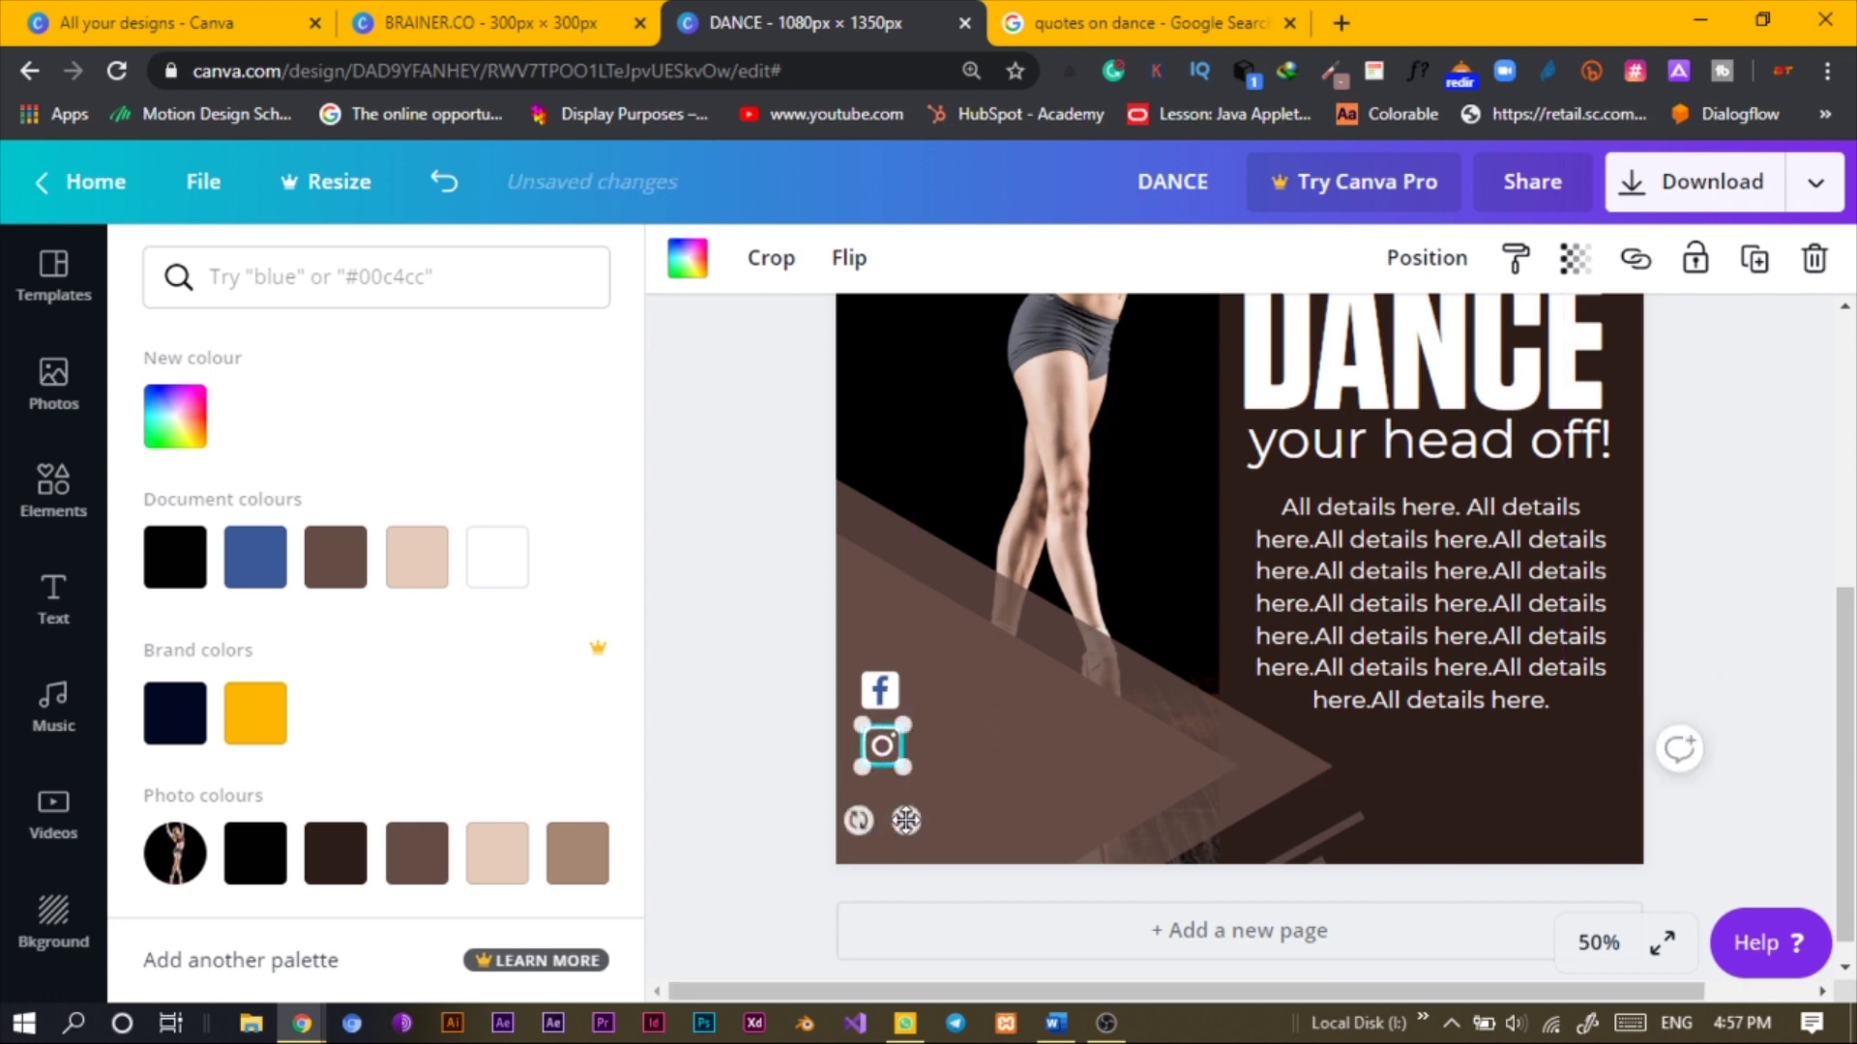
Search the elements for "twitter" and add the plain blue bird icon without a background to the flyer
{"action": "left_click", "coordinate": [689, 259]}
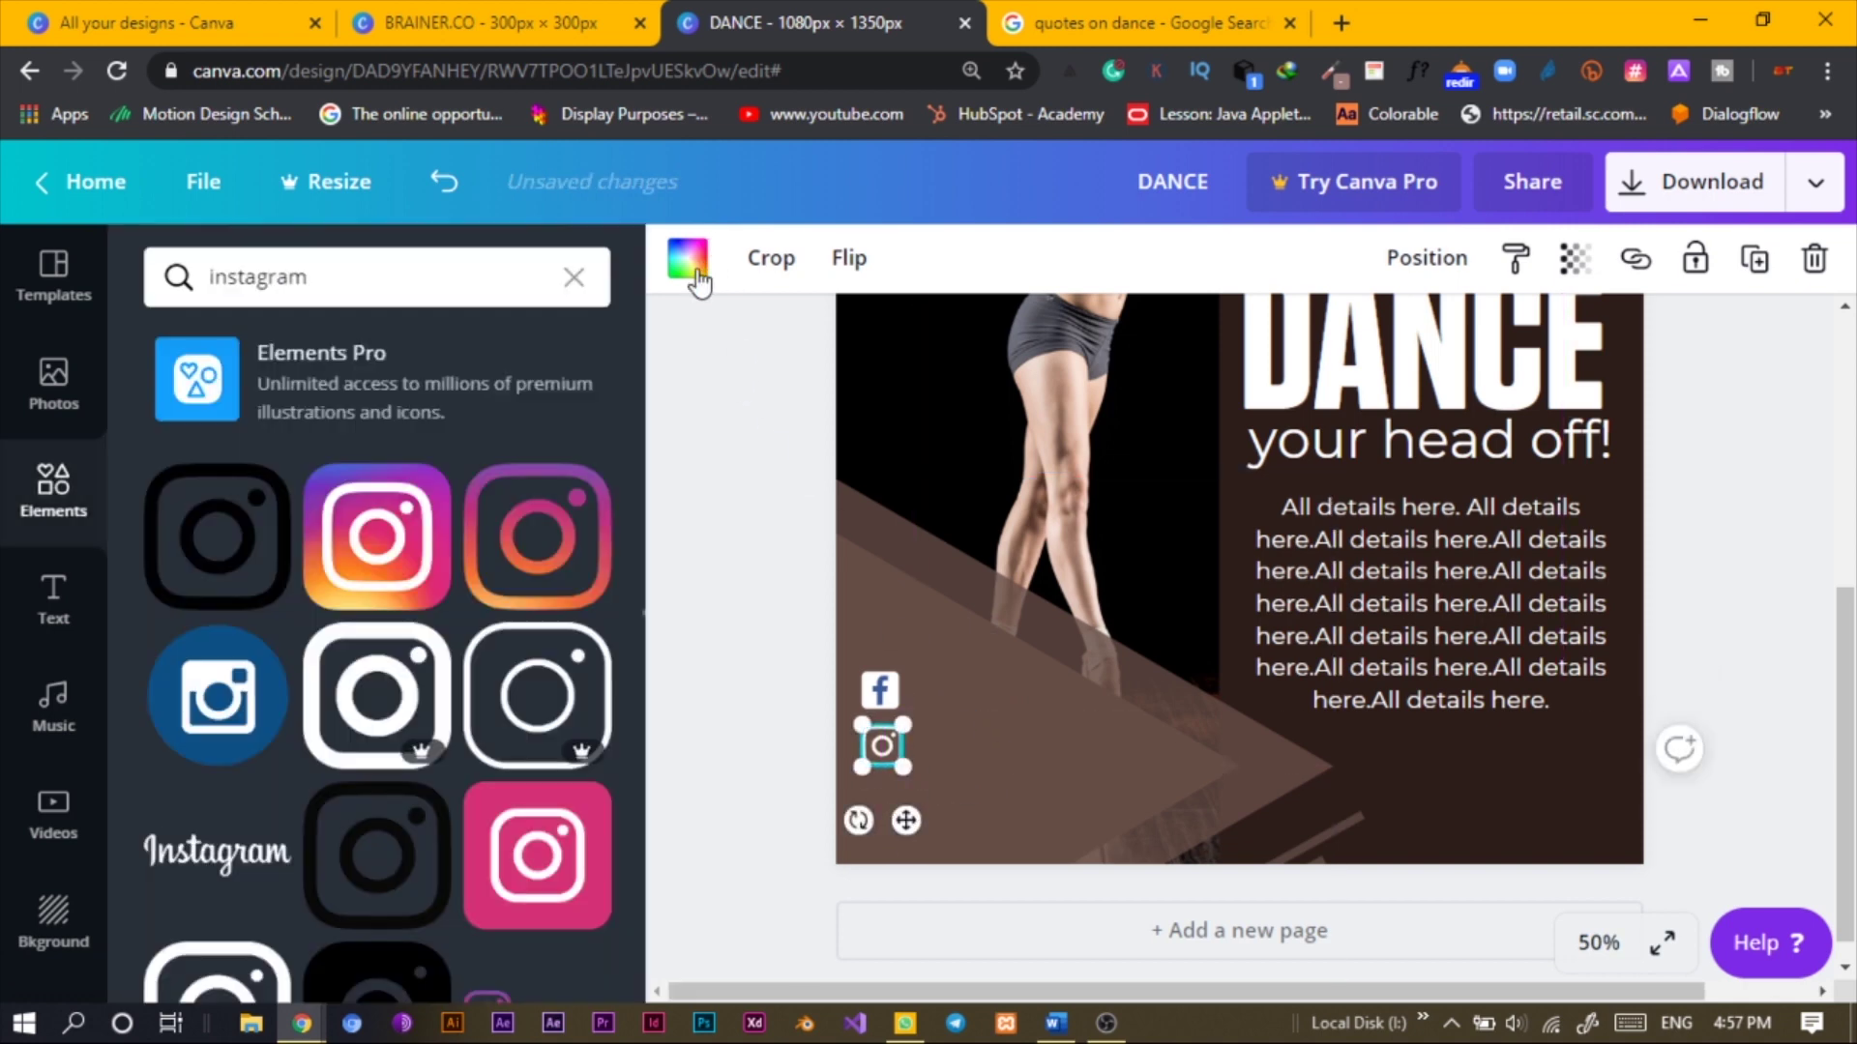
{"action": "left_click", "coordinate": [394, 276]}
{"action": "double_click", "coordinate": [395, 276]}
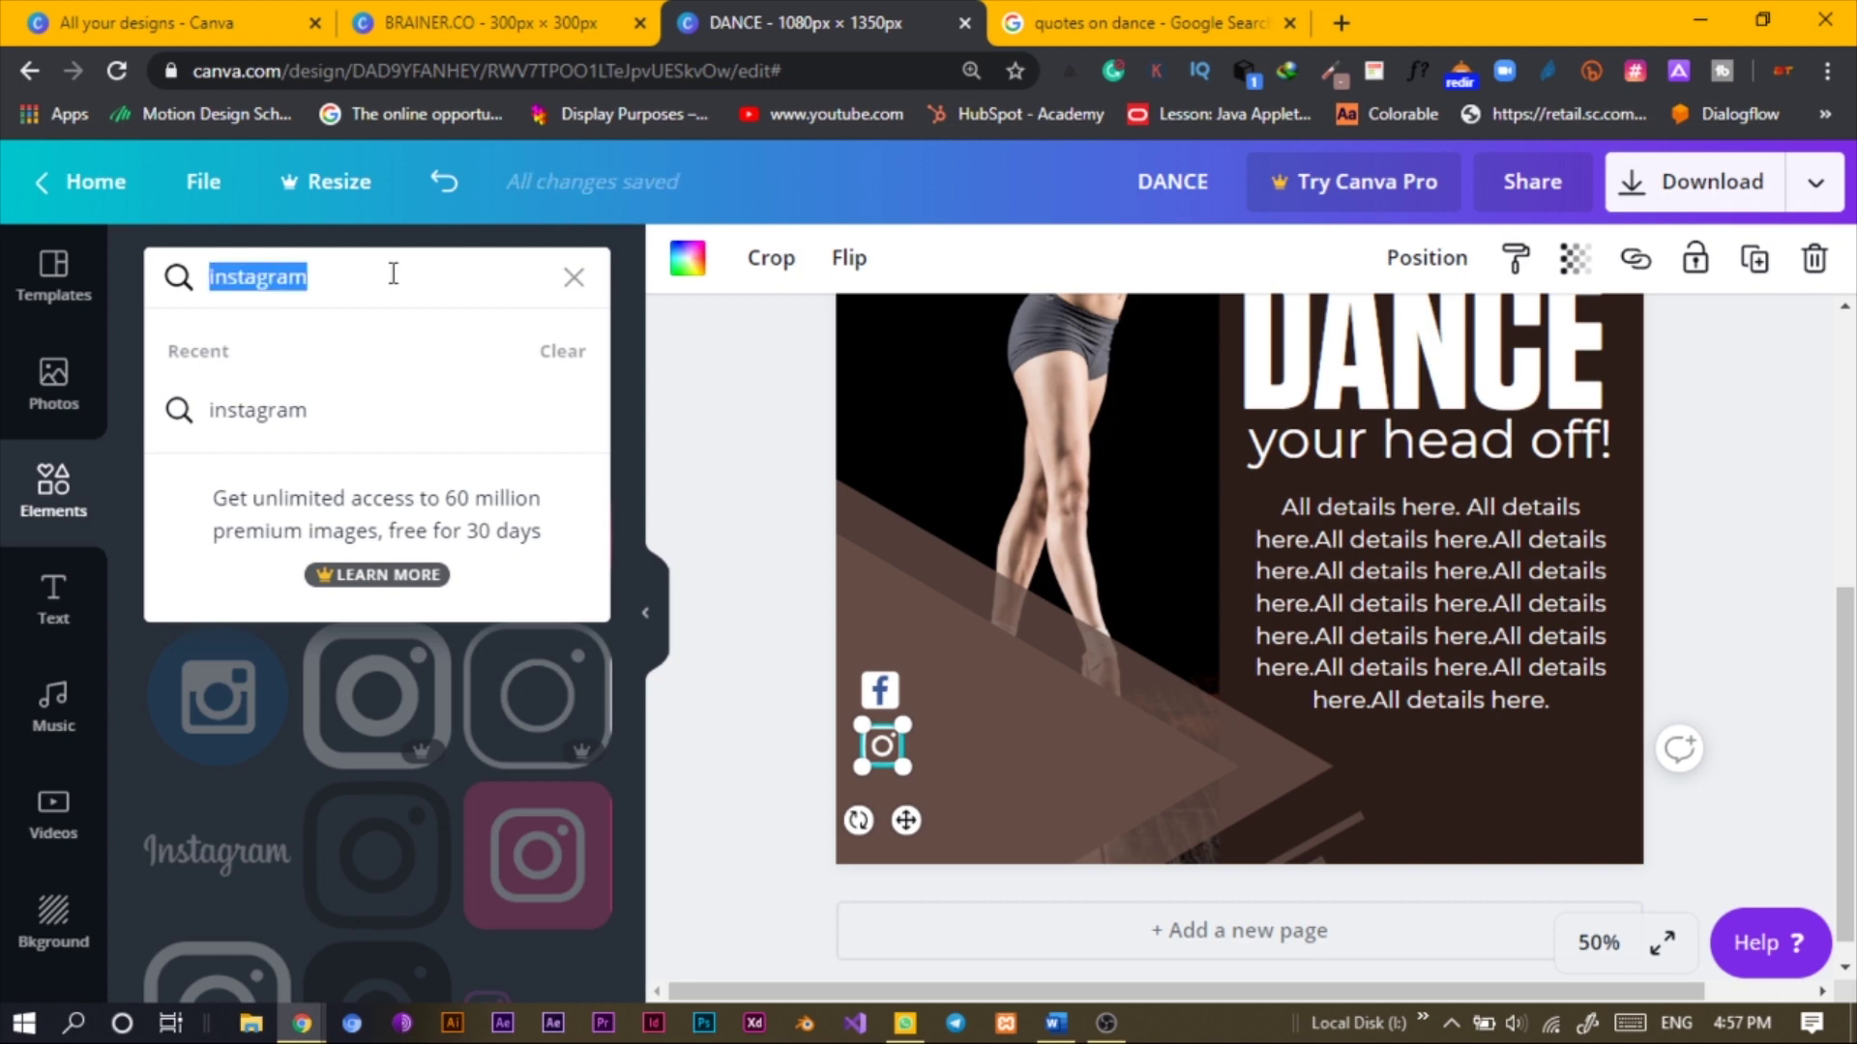
{"action": "type", "text": "twit"}
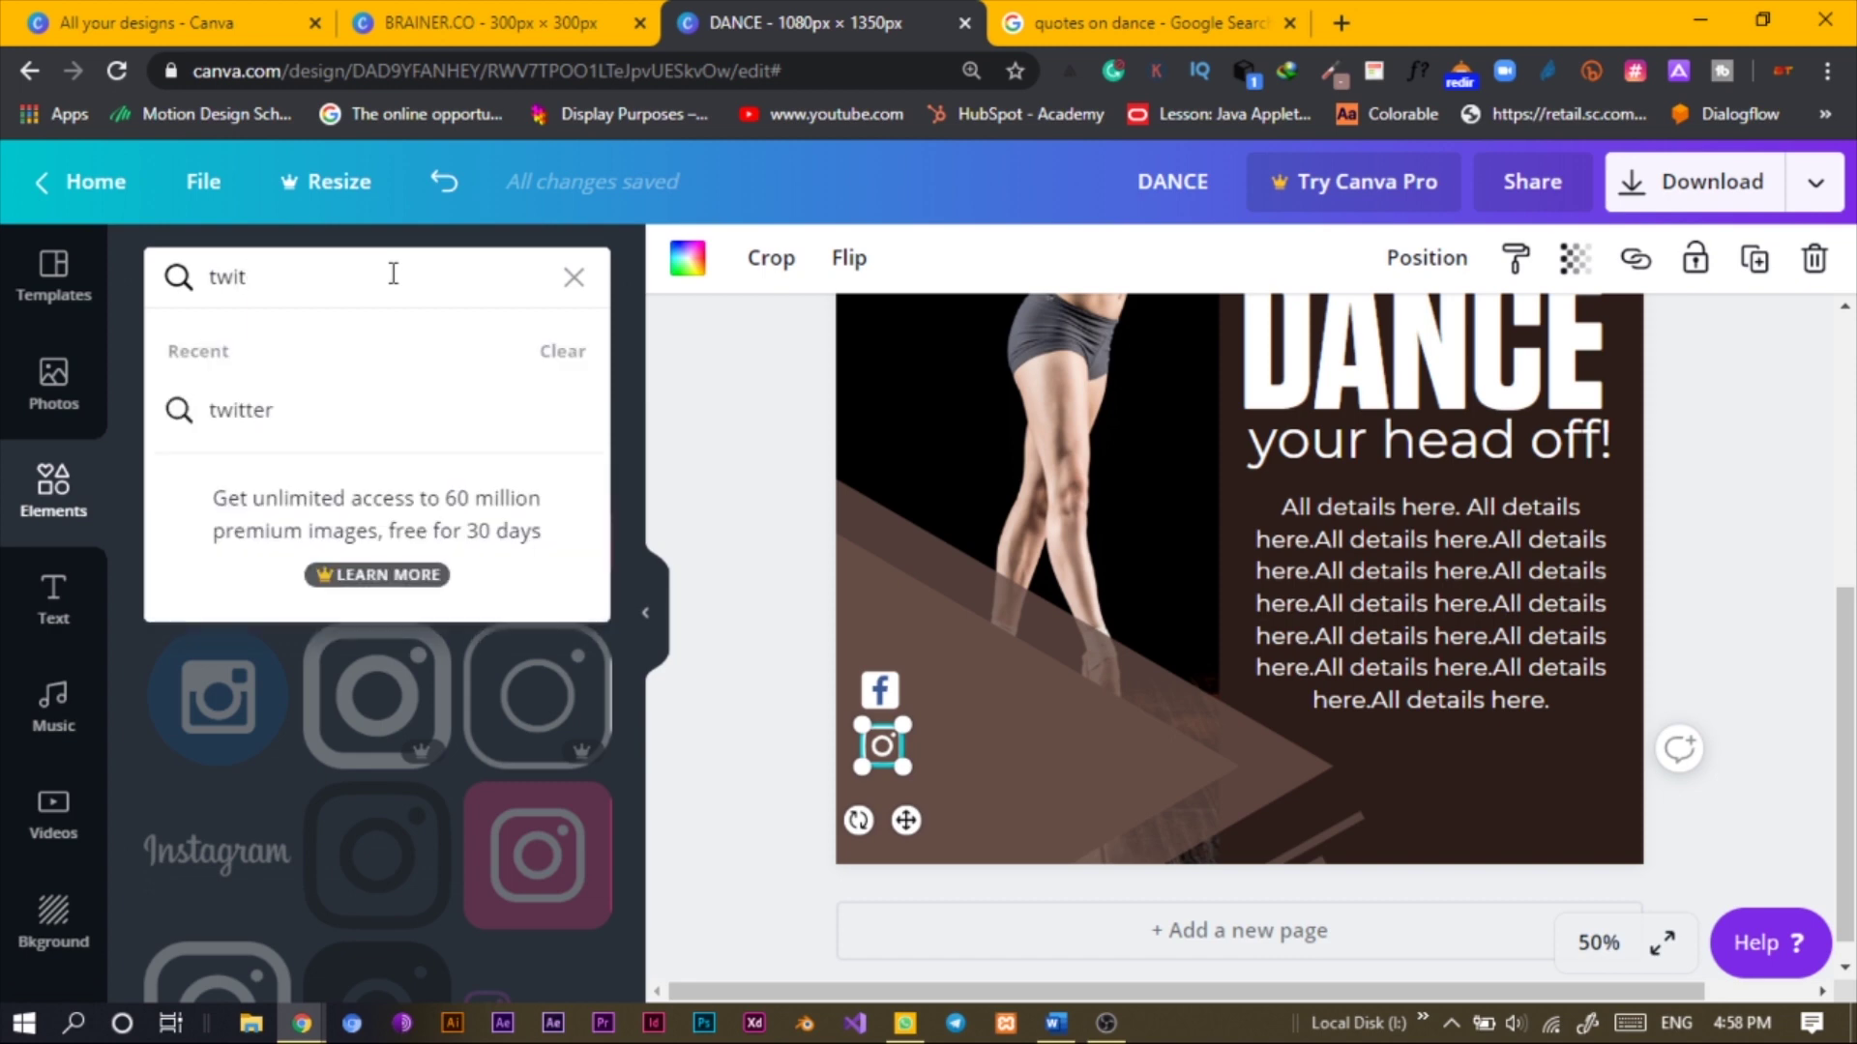
{"action": "key", "text": "Return"}
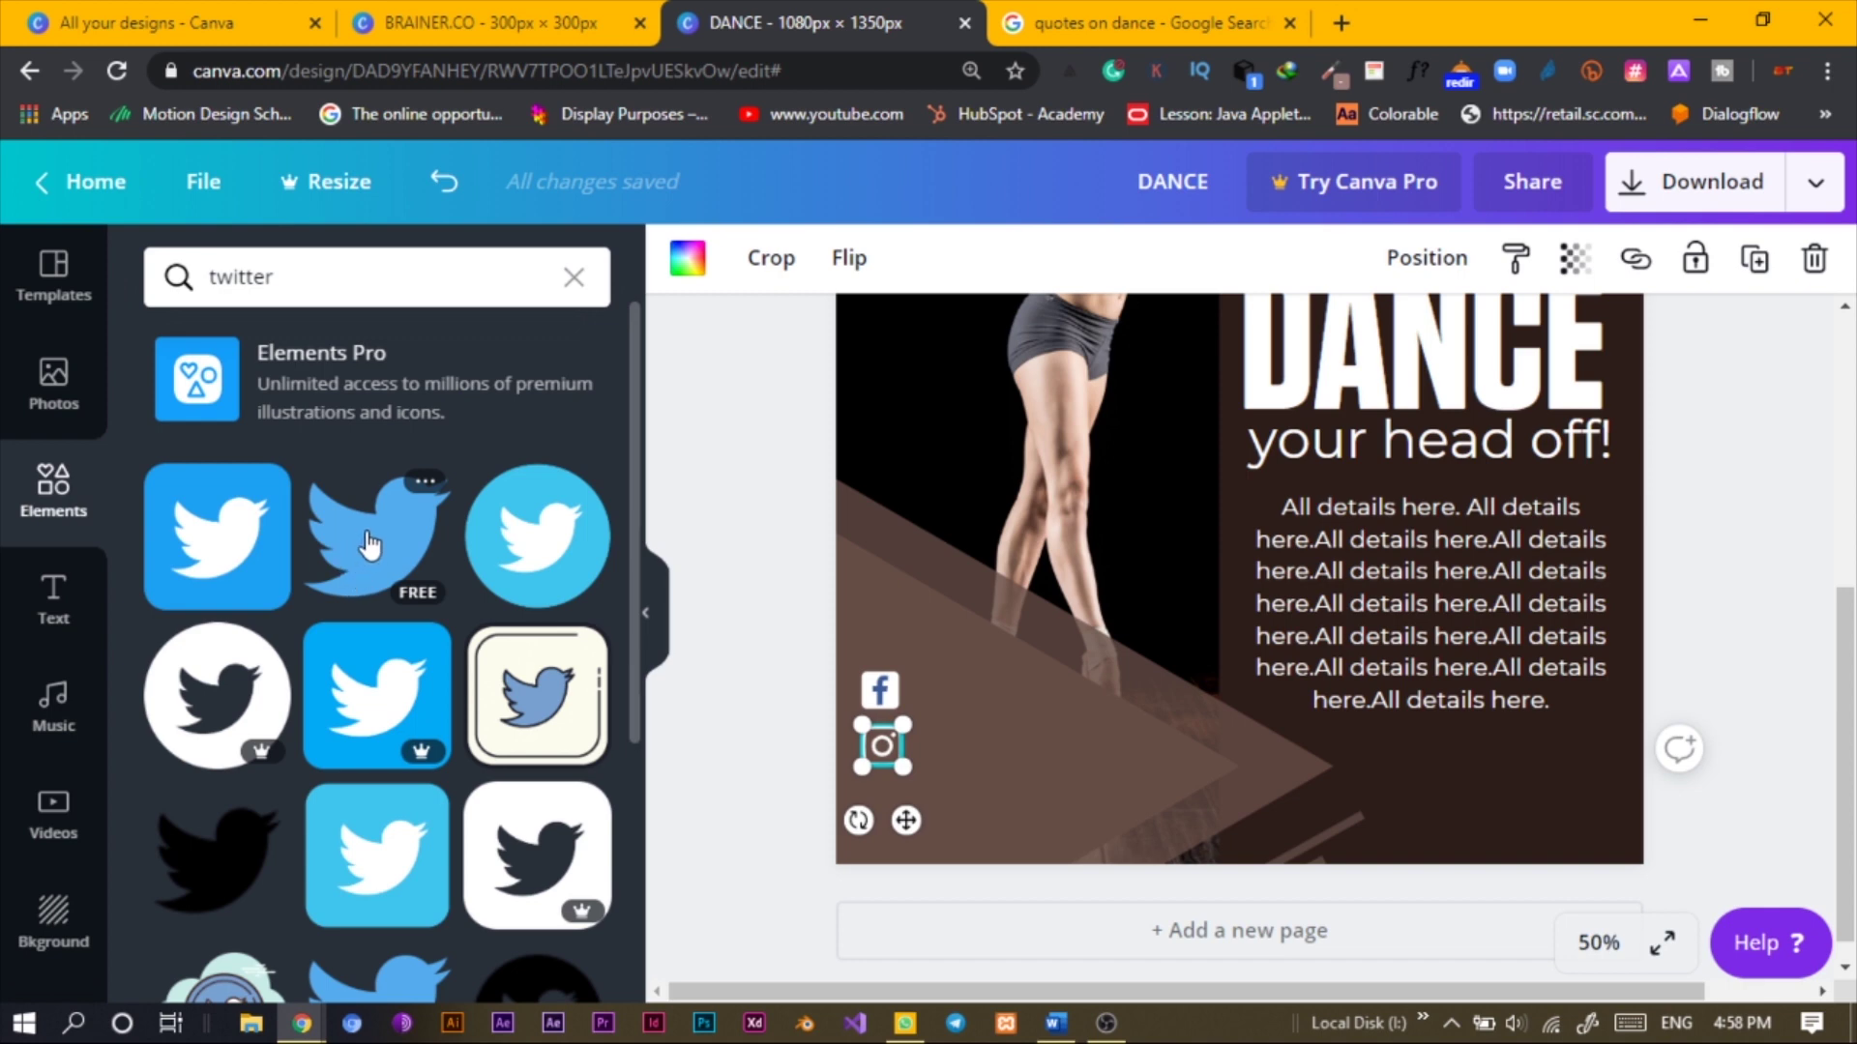
{"action": "scroll", "coordinate": [370, 544], "scroll_direction": "down", "scroll_amount": 2}
{"action": "scroll", "coordinate": [371, 544], "scroll_direction": "up", "scroll_amount": 2}
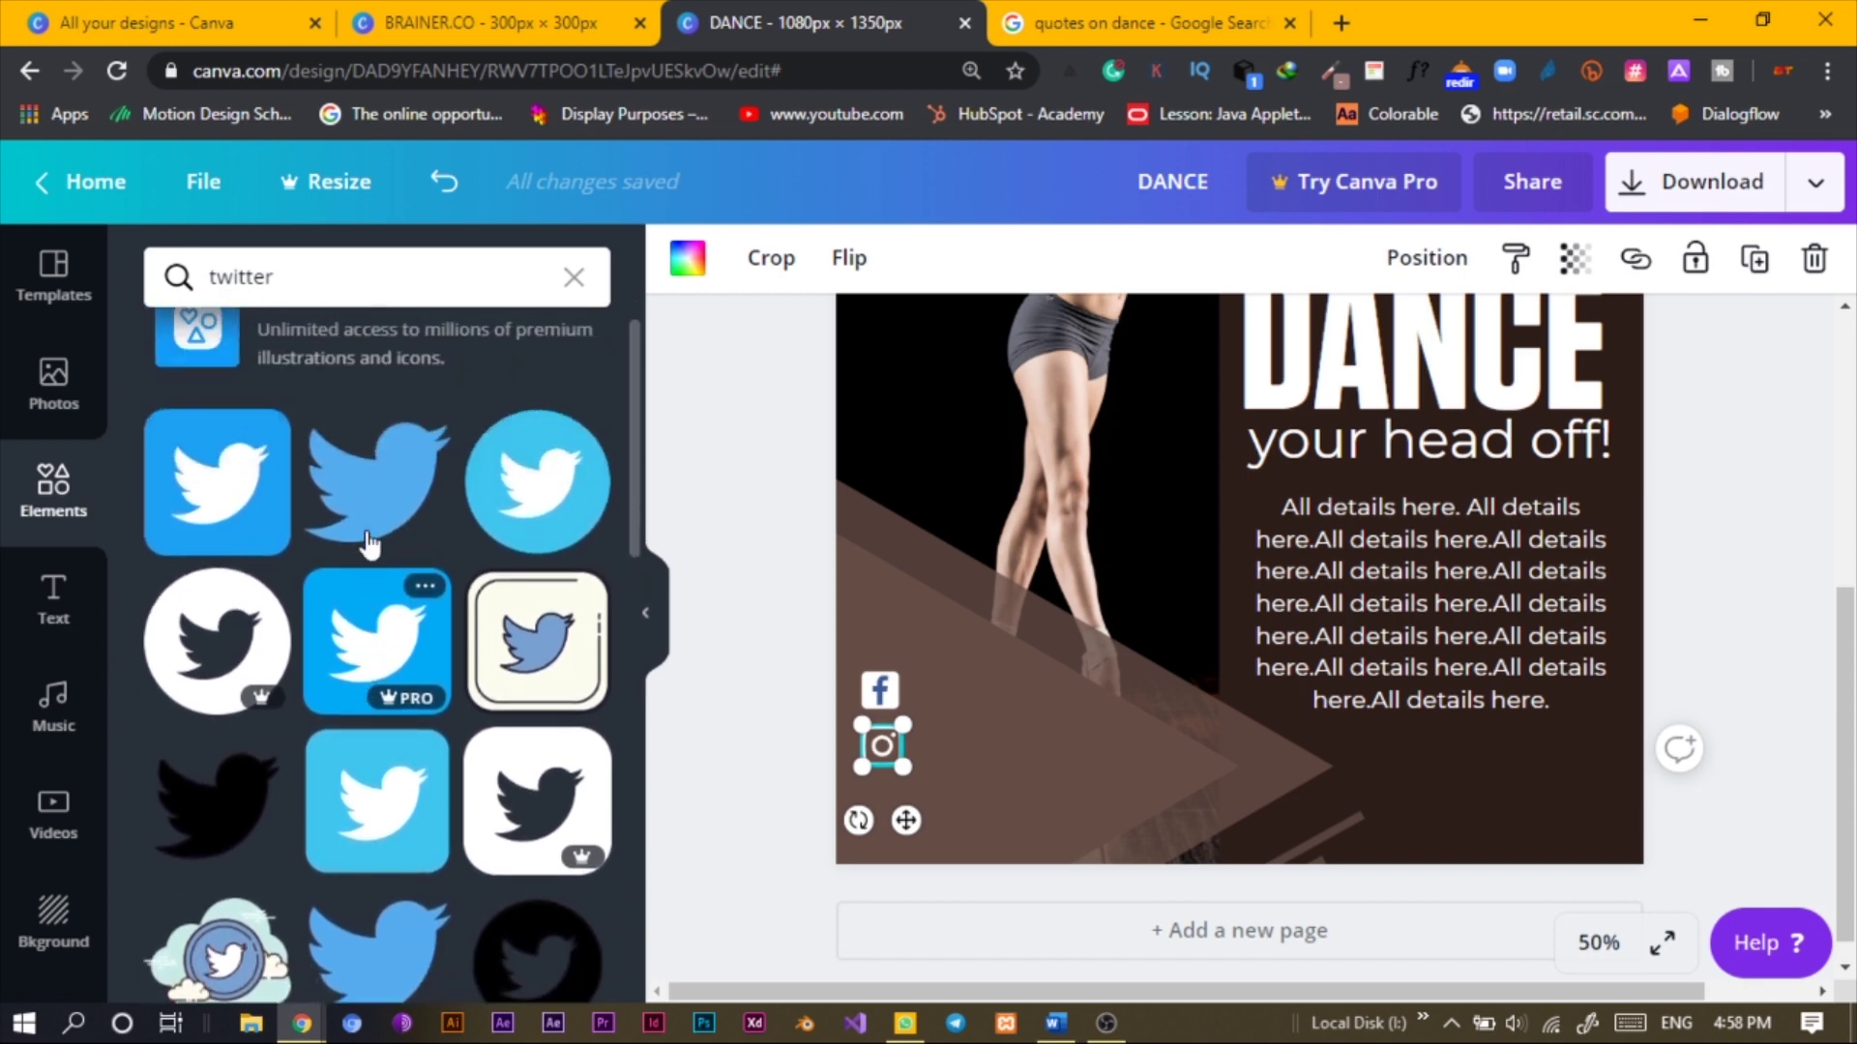
{"action": "left_click_drag", "start_coordinate": [960, 665], "coordinate": [1274, 594]}
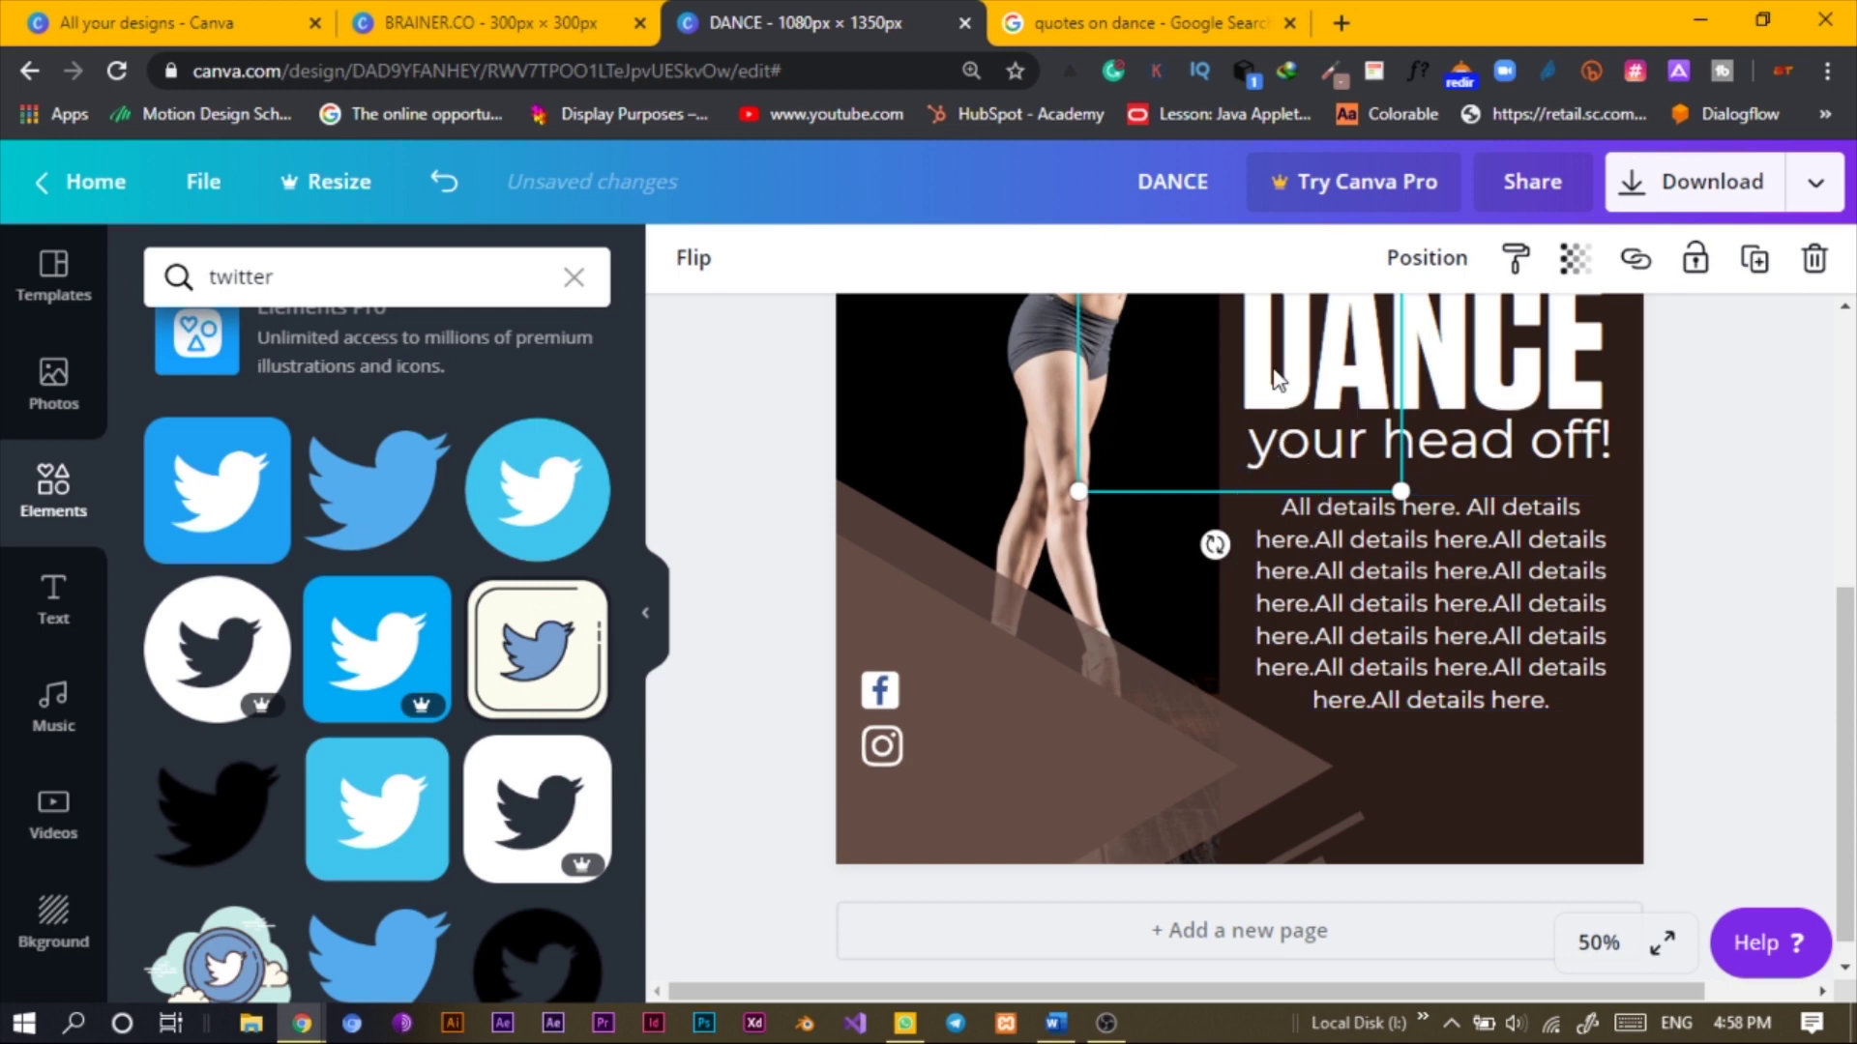
Recolour the Twitter bird white and scale it down to sit directly below the Instagram icon
{"action": "left_click_drag", "start_coordinate": [1272, 377], "coordinate": [1091, 556]}
{"action": "left_click", "coordinate": [687, 258]}
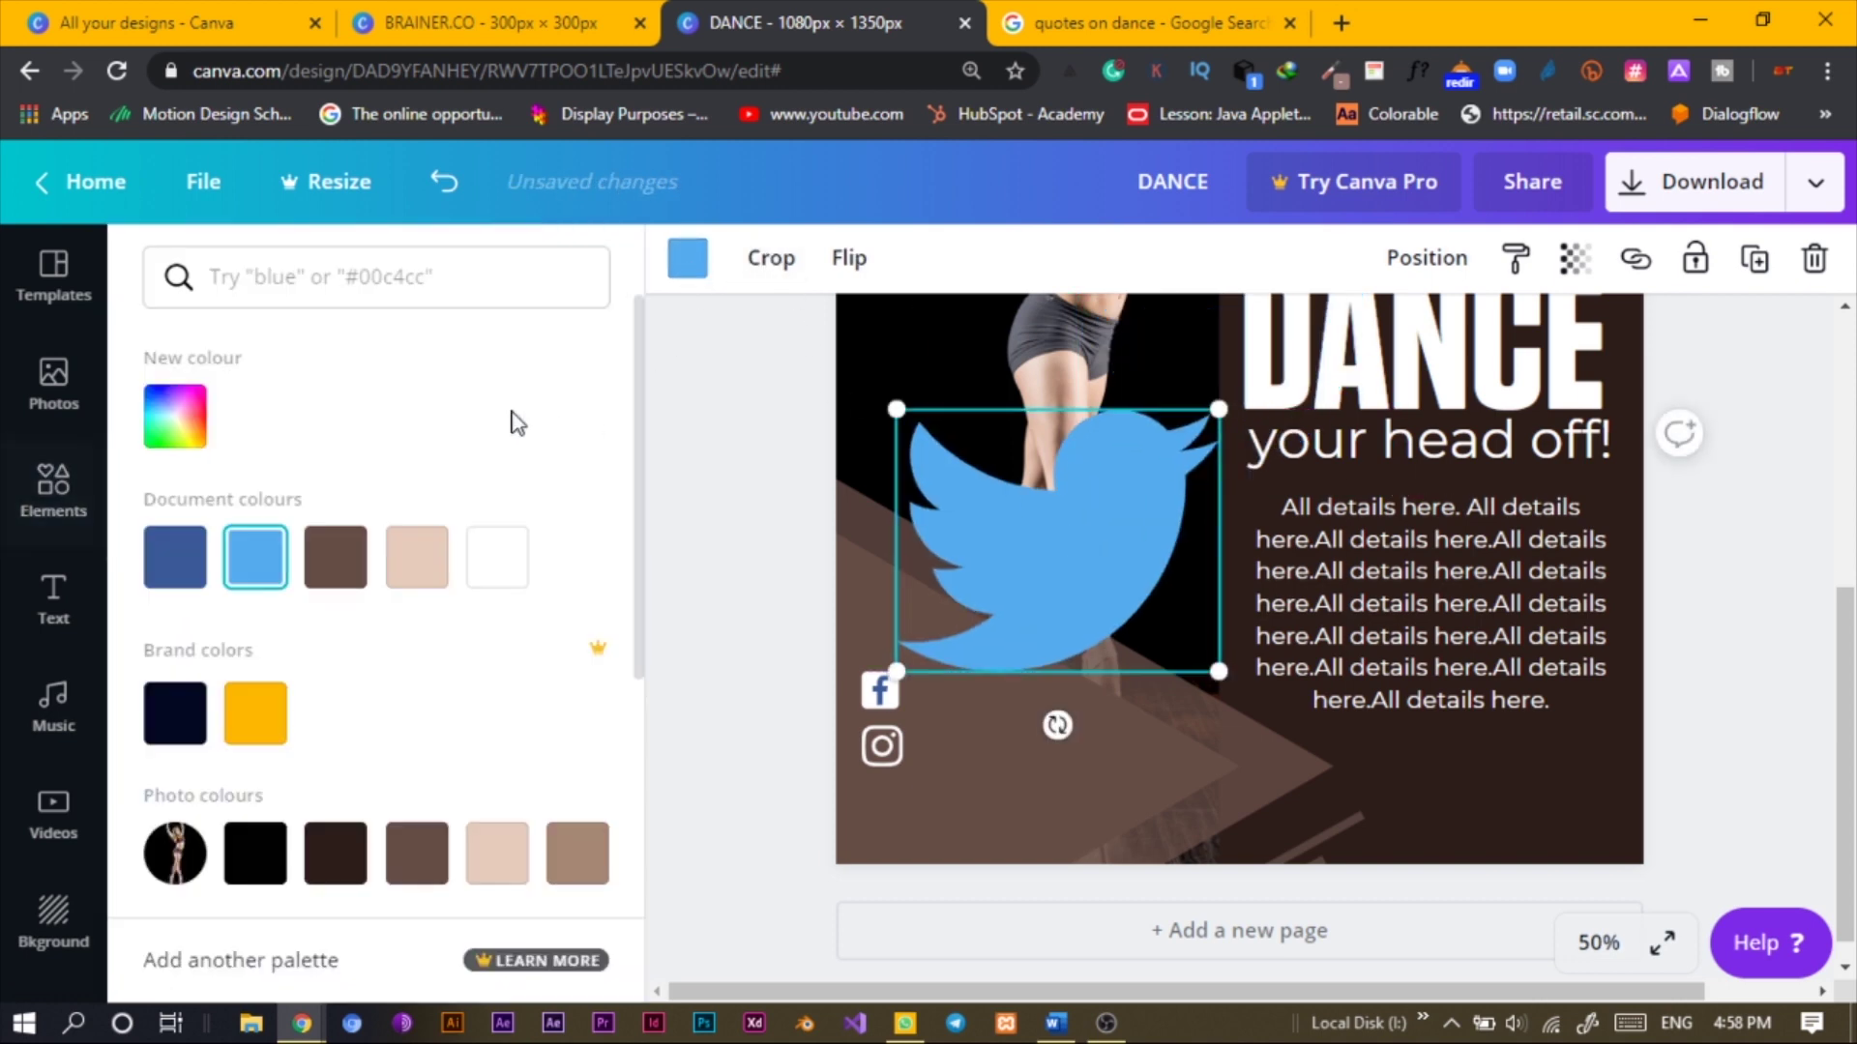
{"action": "left_click", "coordinate": [477, 566]}
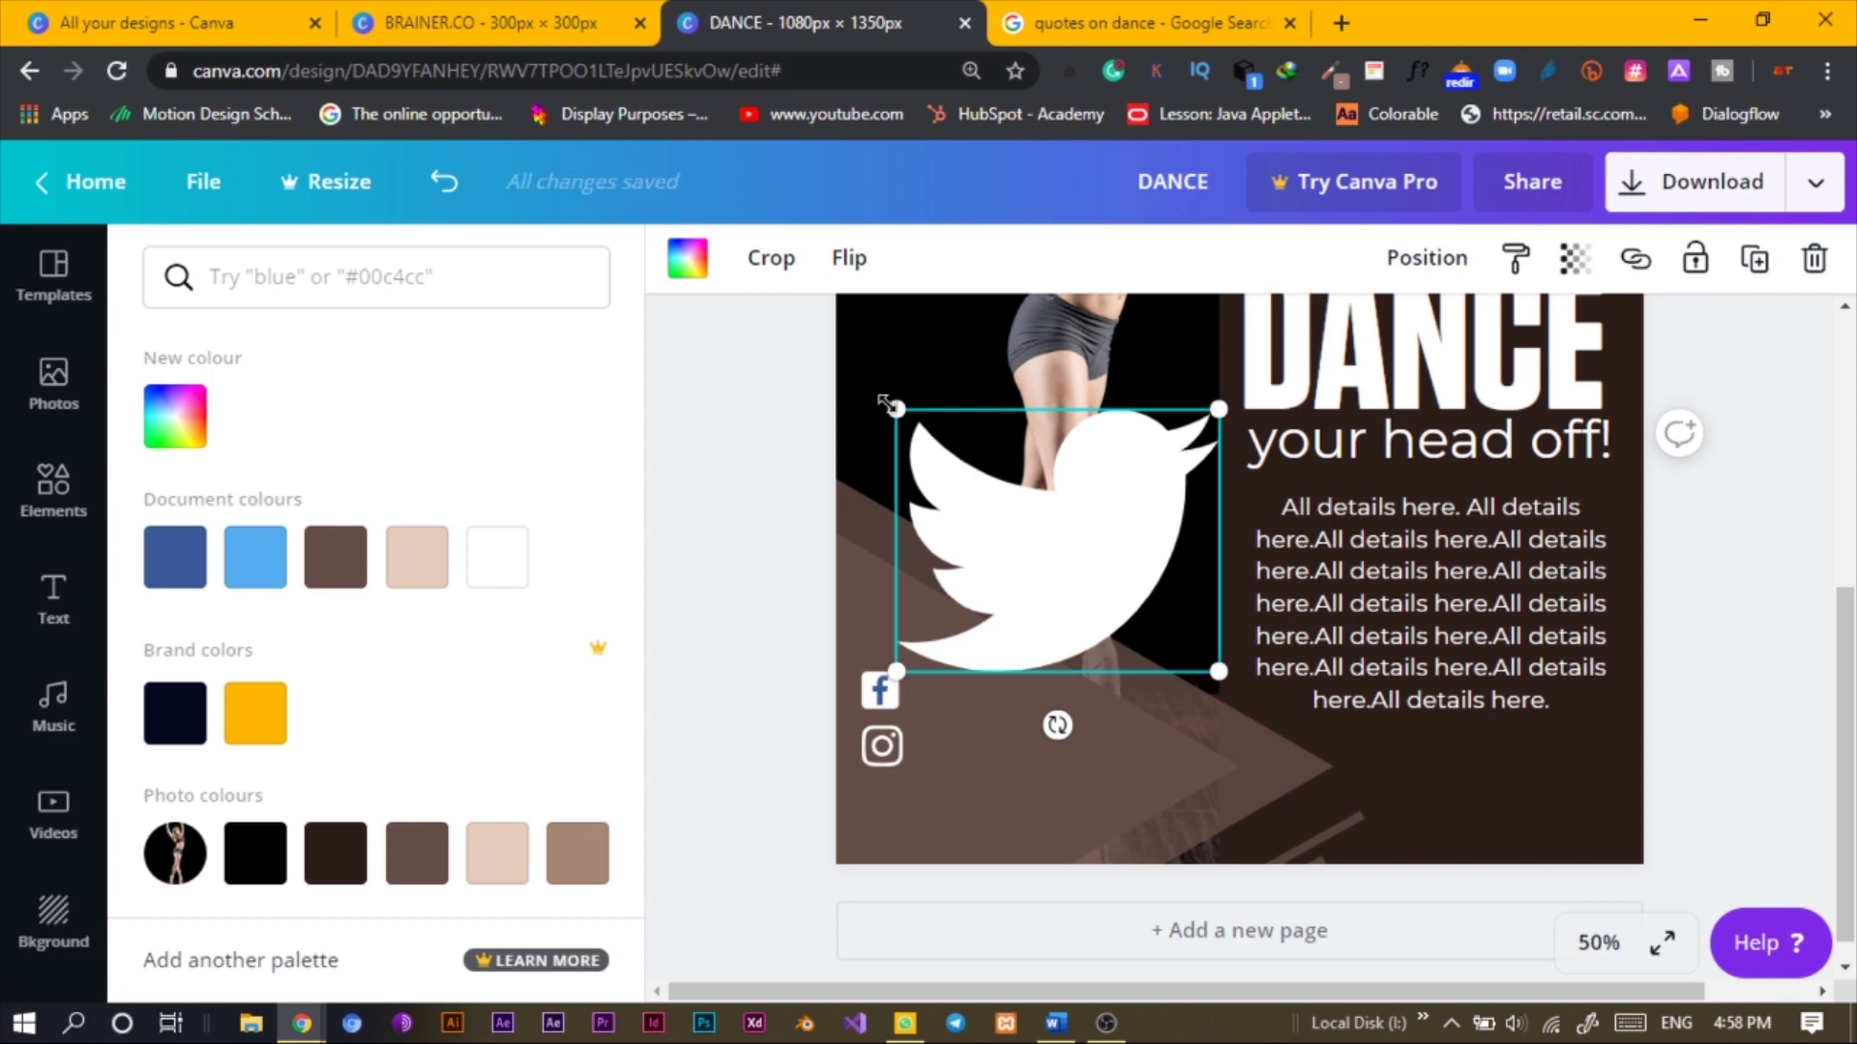
{"action": "left_click_drag", "start_coordinate": [886, 404], "coordinate": [1082, 716]}
{"action": "left_click_drag", "start_coordinate": [1220, 725], "coordinate": [900, 867]}
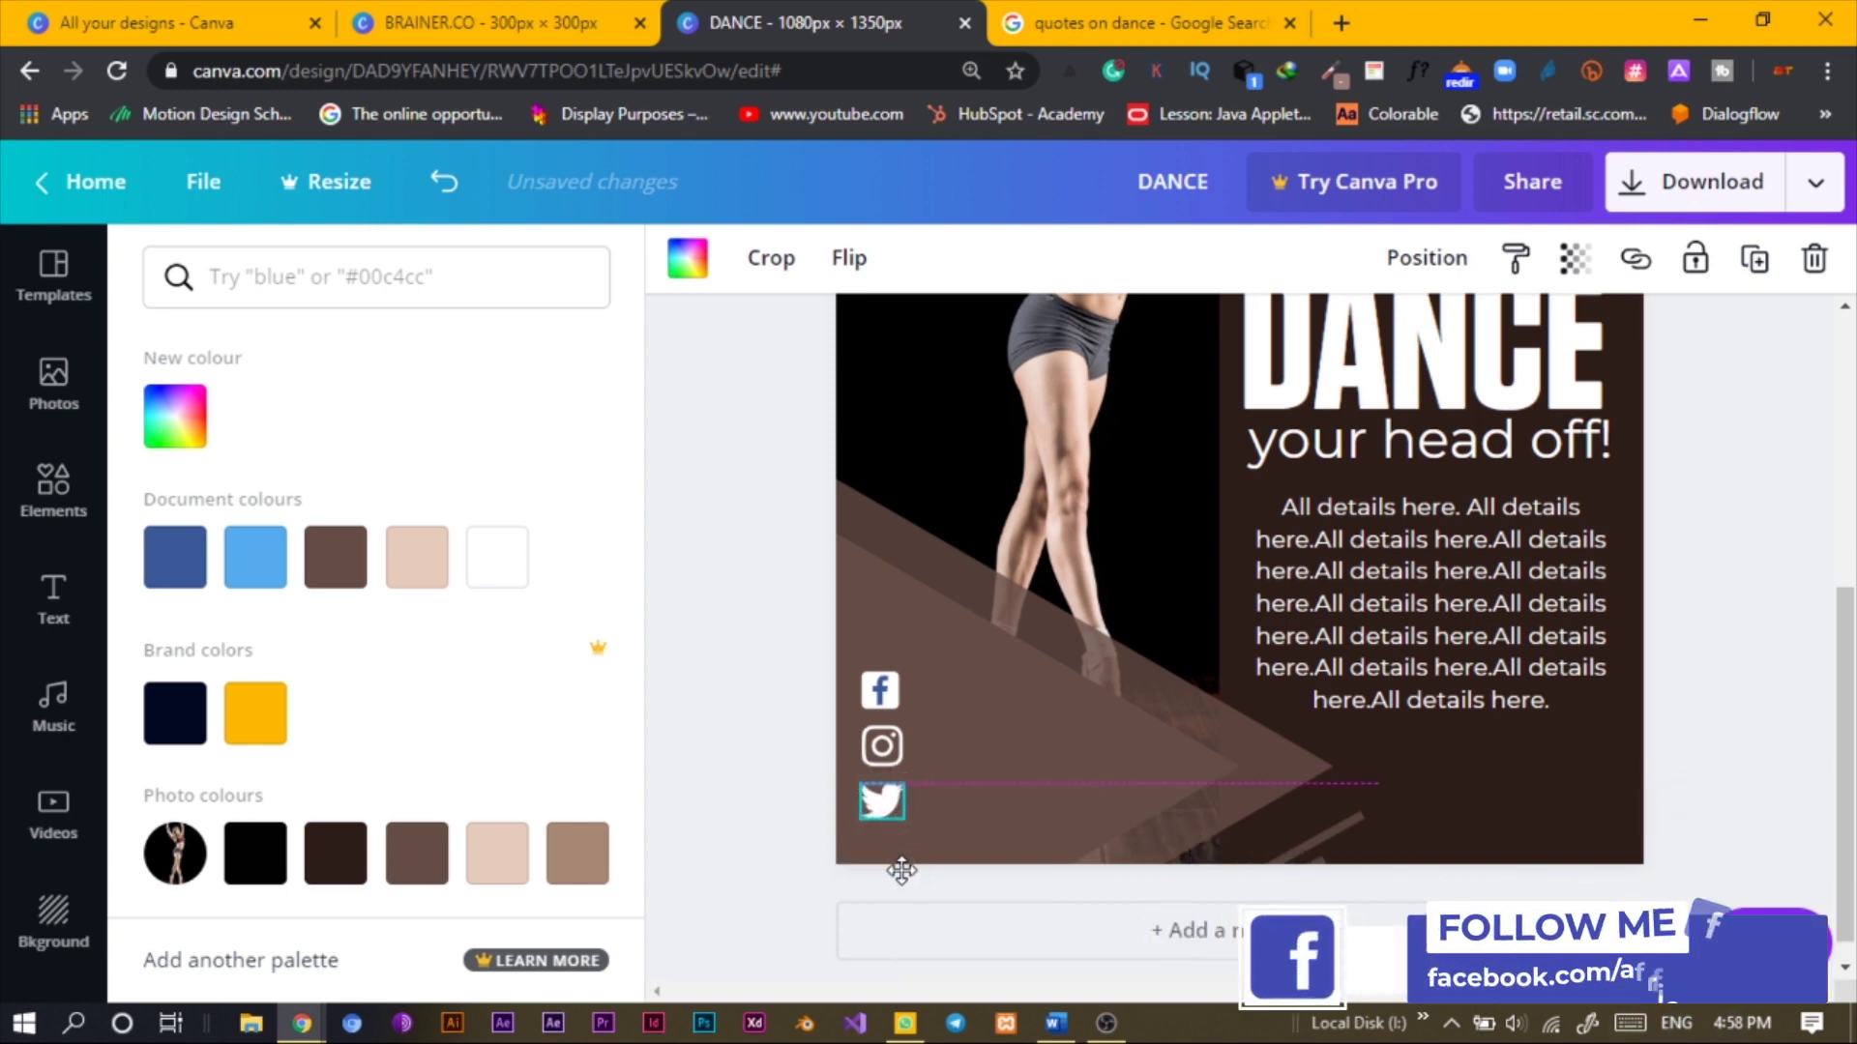
Select the Facebook, Instagram and Twitter icons together and nudge them up as a set
{"action": "left_click", "coordinate": [883, 746], "text": "shift"}
{"action": "left_click", "coordinate": [880, 692], "text": "shift"}
{"action": "key", "text": "shift+Up"}
{"action": "key", "text": "shift+Up"}
{"action": "key", "text": "shift+Up"}
{"action": "key", "text": "shift+Up"}
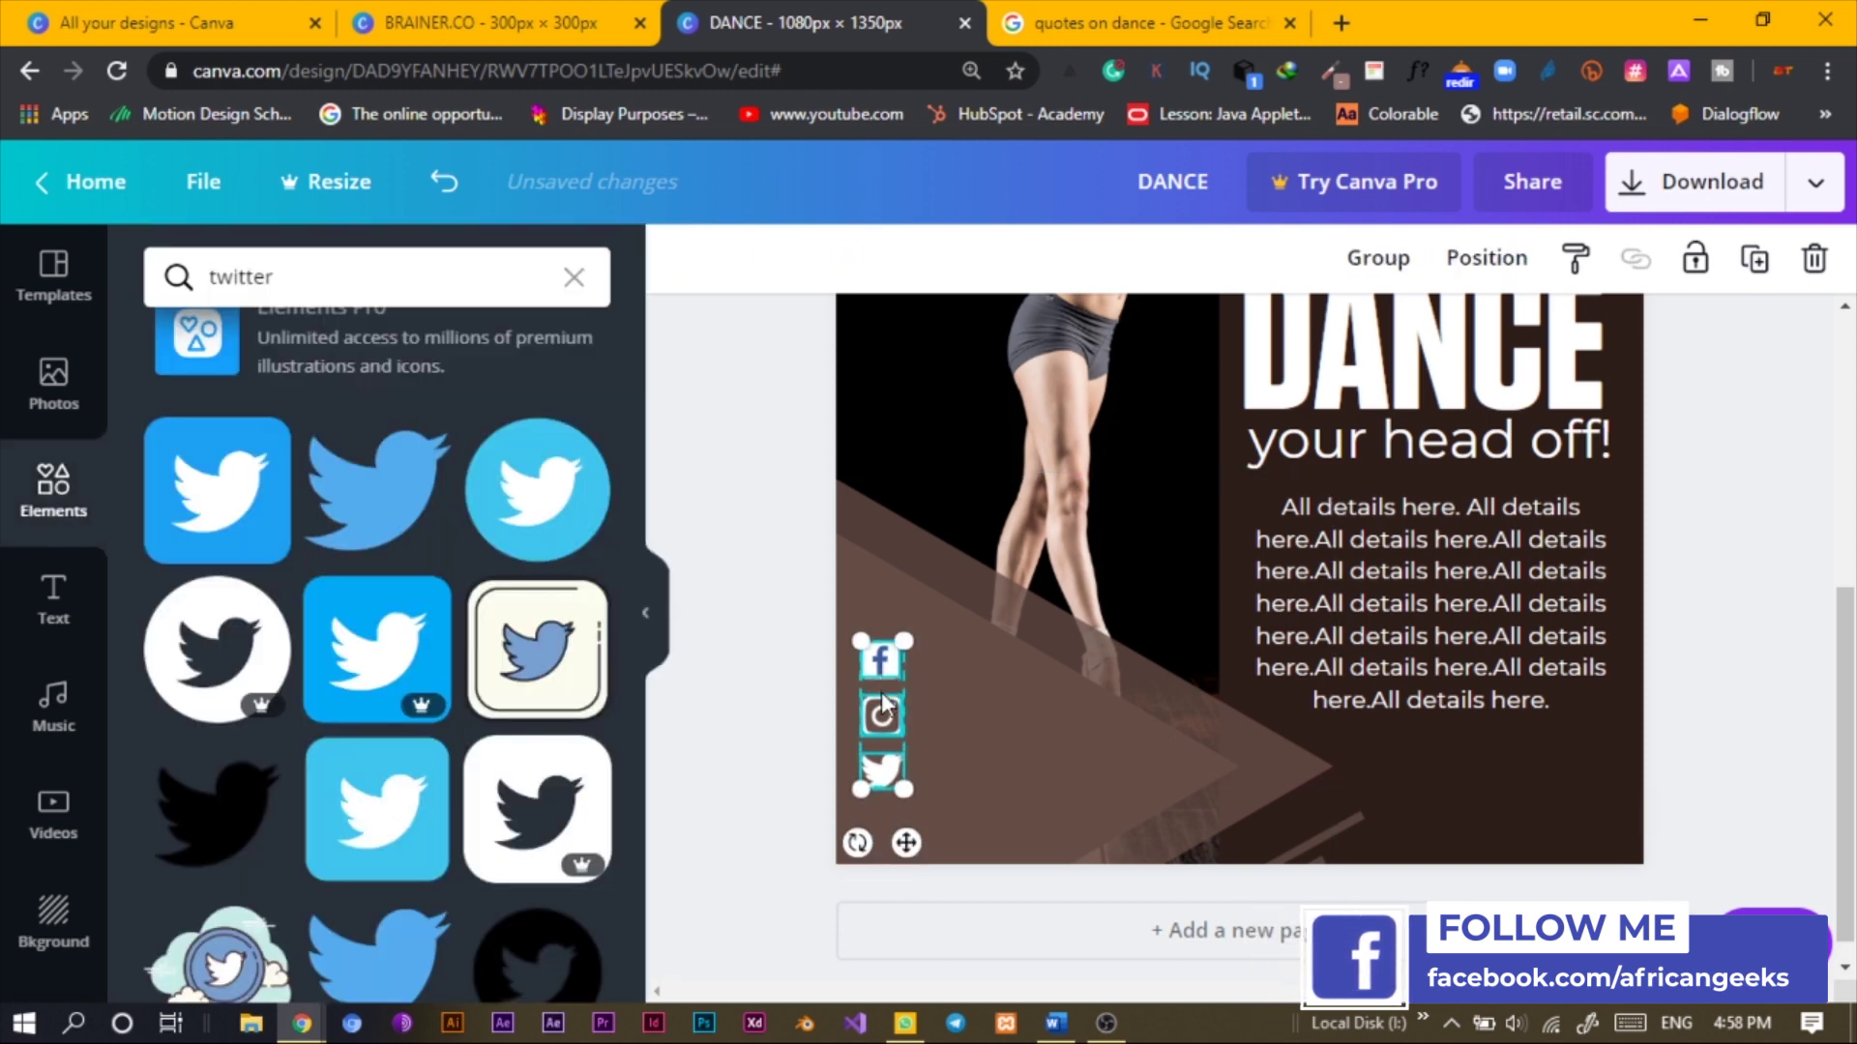
{"action": "left_click", "coordinate": [737, 647]}
Duplicate the Twitter icon and place the copy directly below the original in the icon column
{"action": "left_click", "coordinate": [882, 771]}
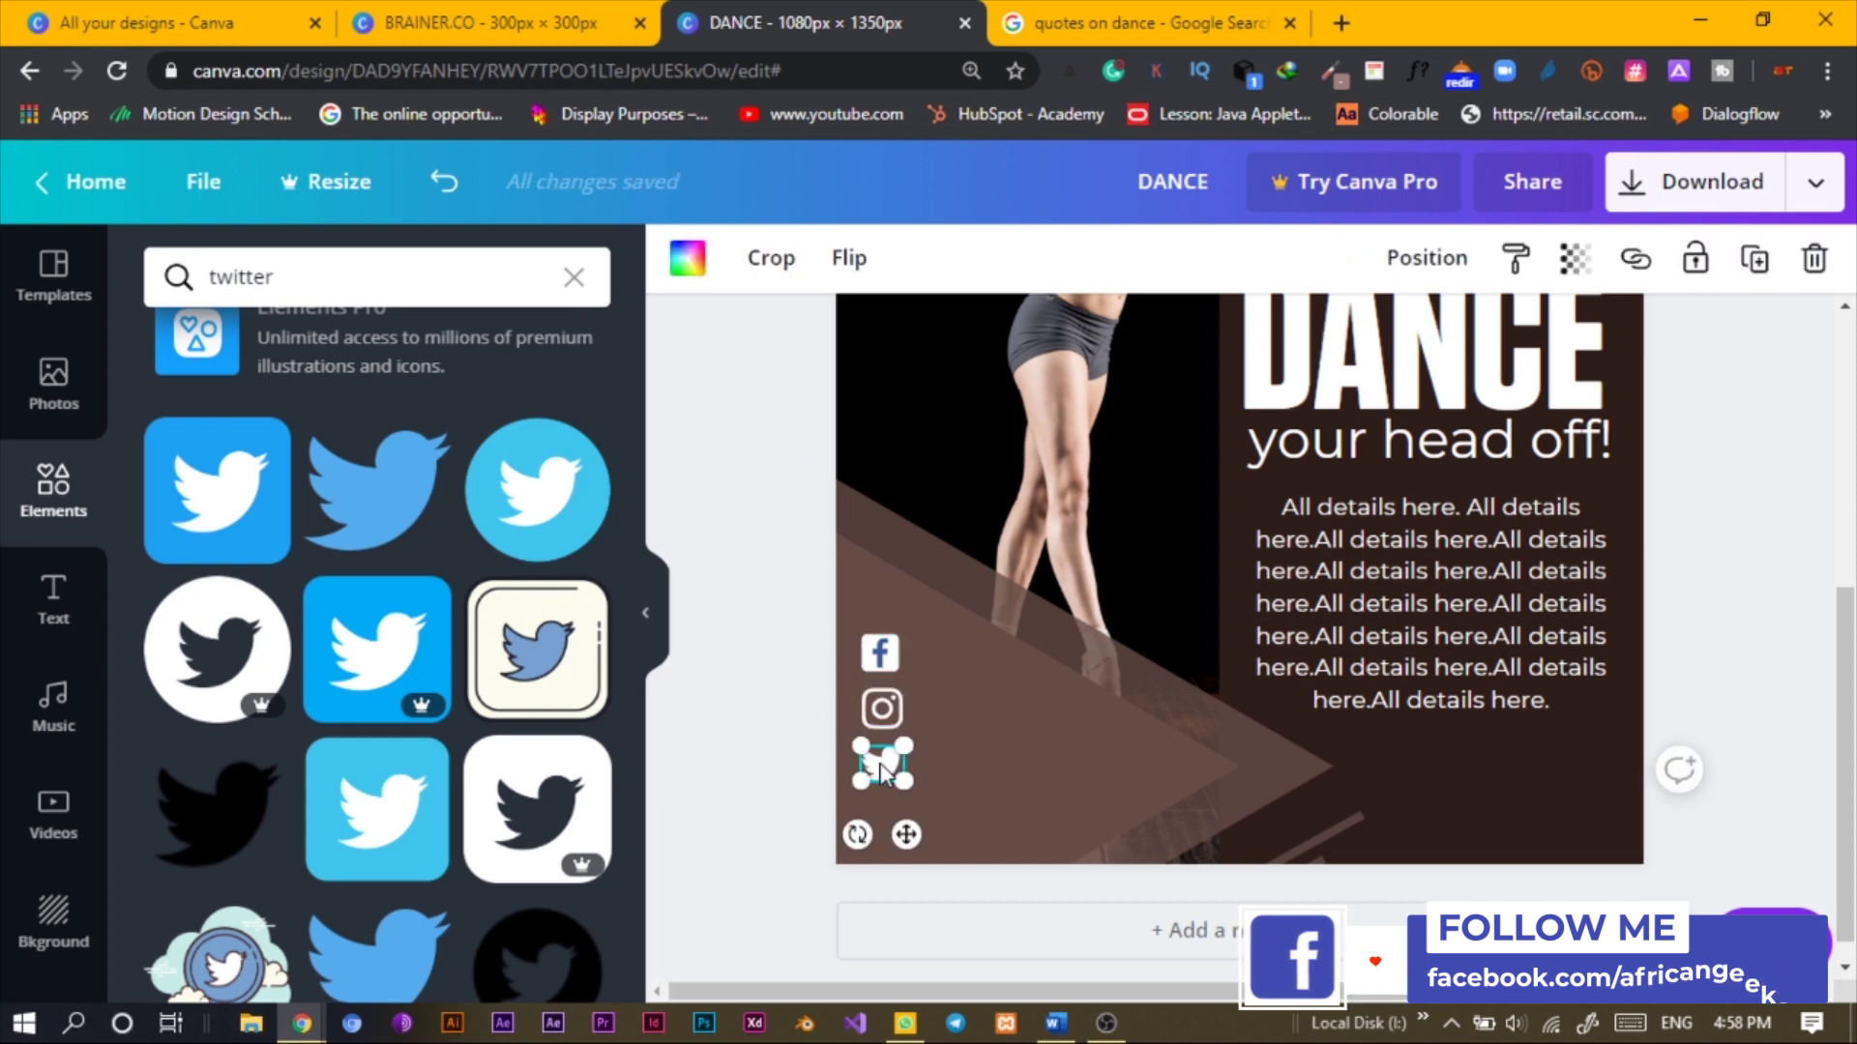
{"action": "key", "text": "shift+Down"}
{"action": "key", "text": "shift+Down"}
{"action": "key", "text": "shift+Right"}
{"action": "key", "text": "shift+Right"}
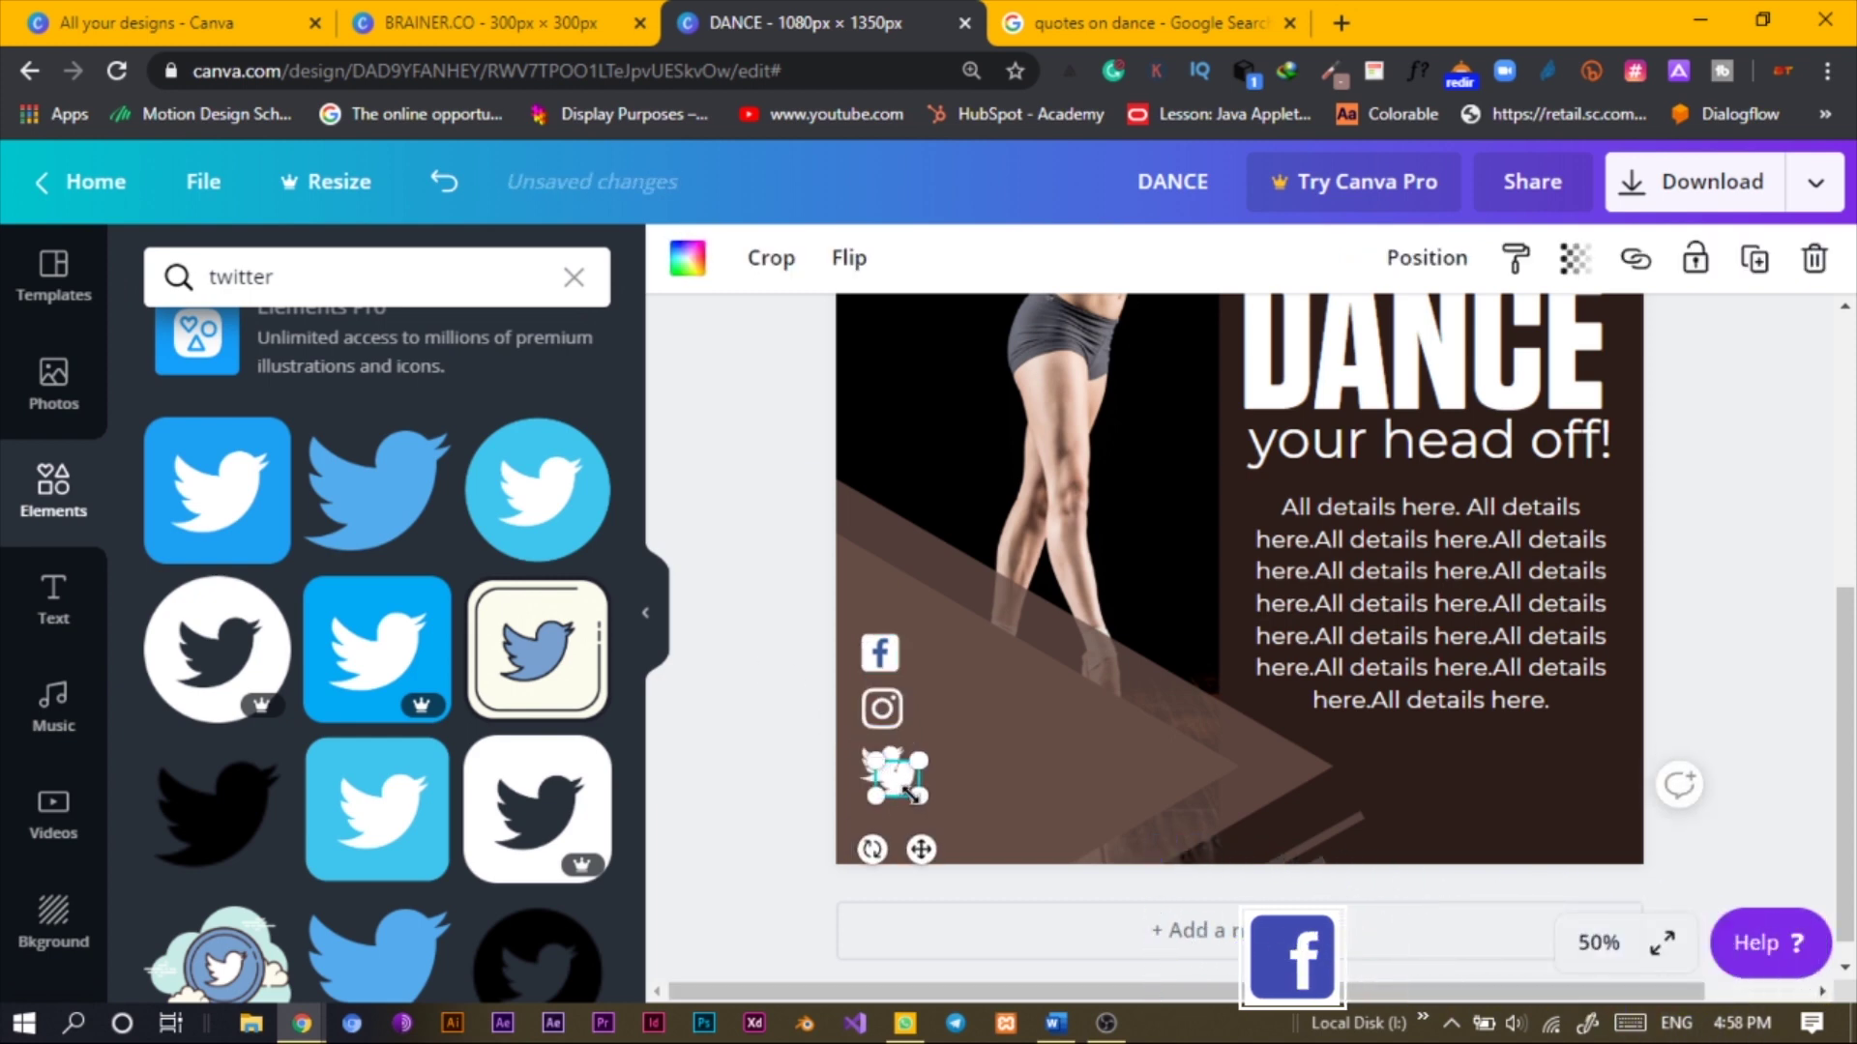
{"action": "left_click_drag", "start_coordinate": [921, 849], "coordinate": [903, 885]}
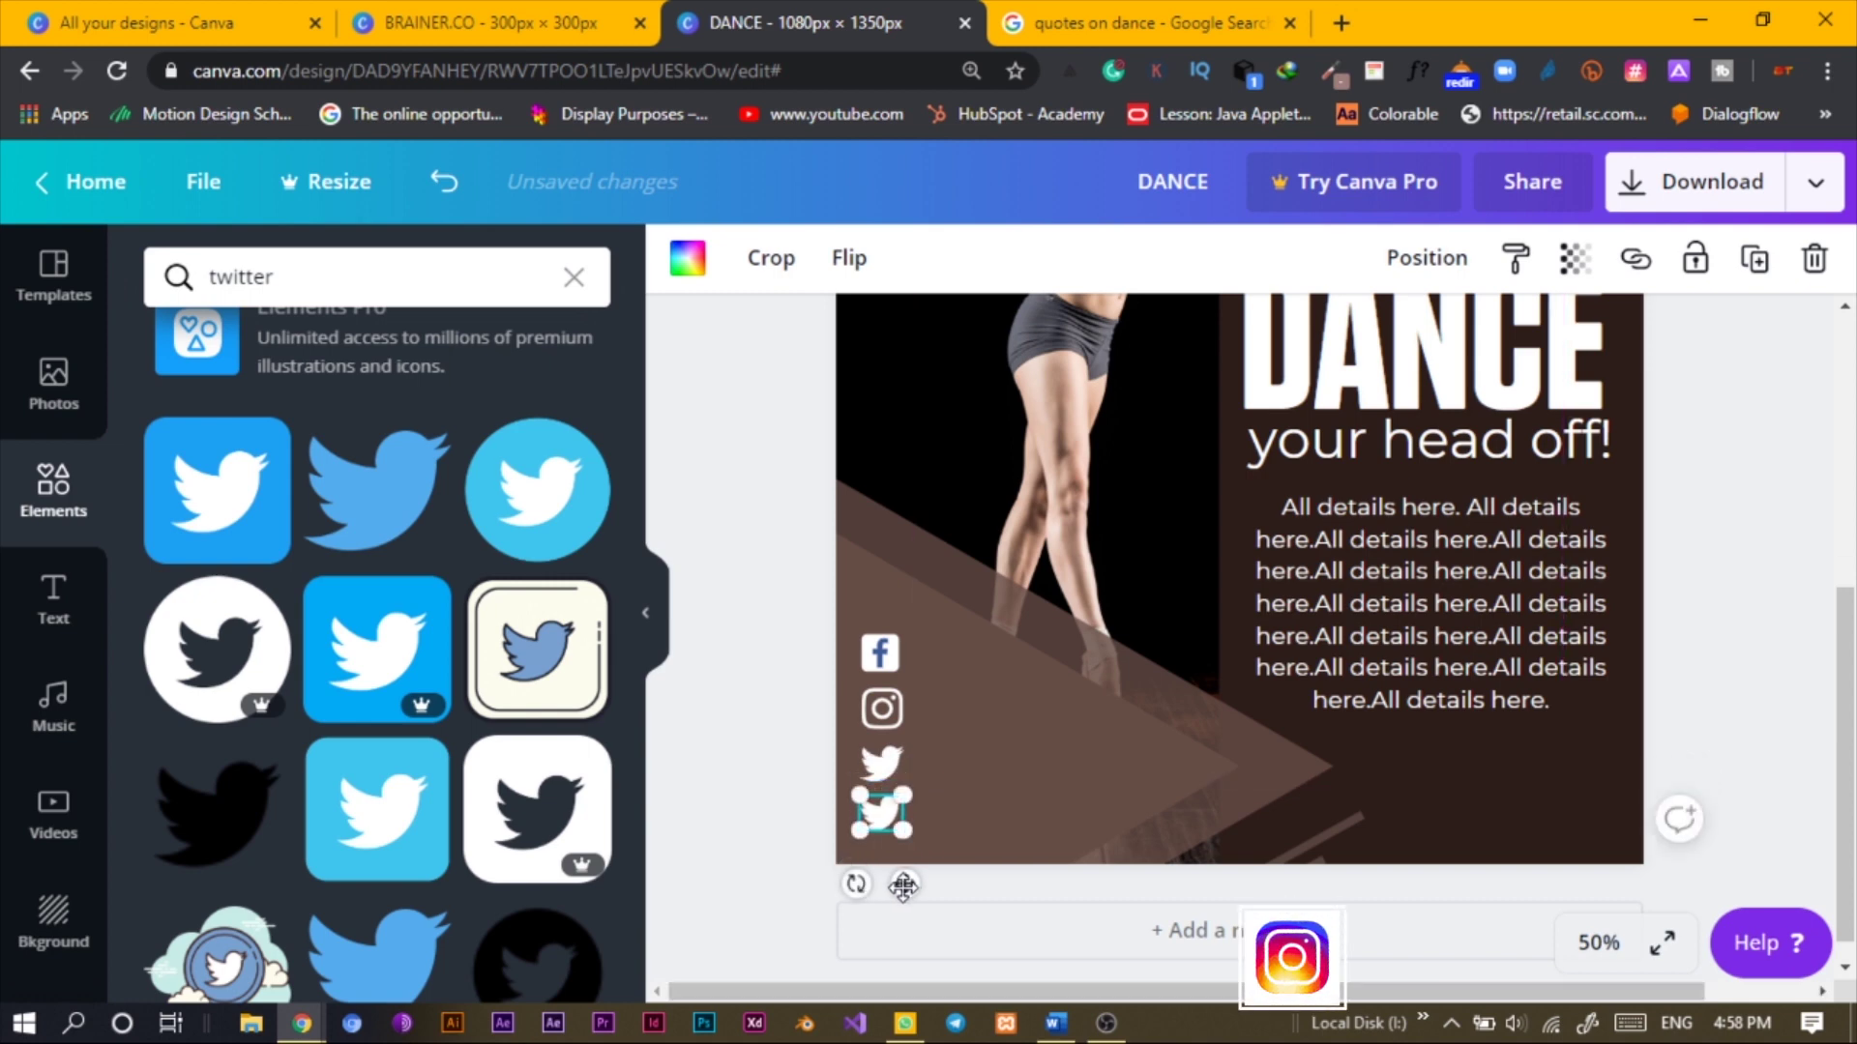
Search the elements for "pinterest" and add the plain red circular Pinterest logo to the flyer
{"action": "left_click", "coordinate": [840, 804]}
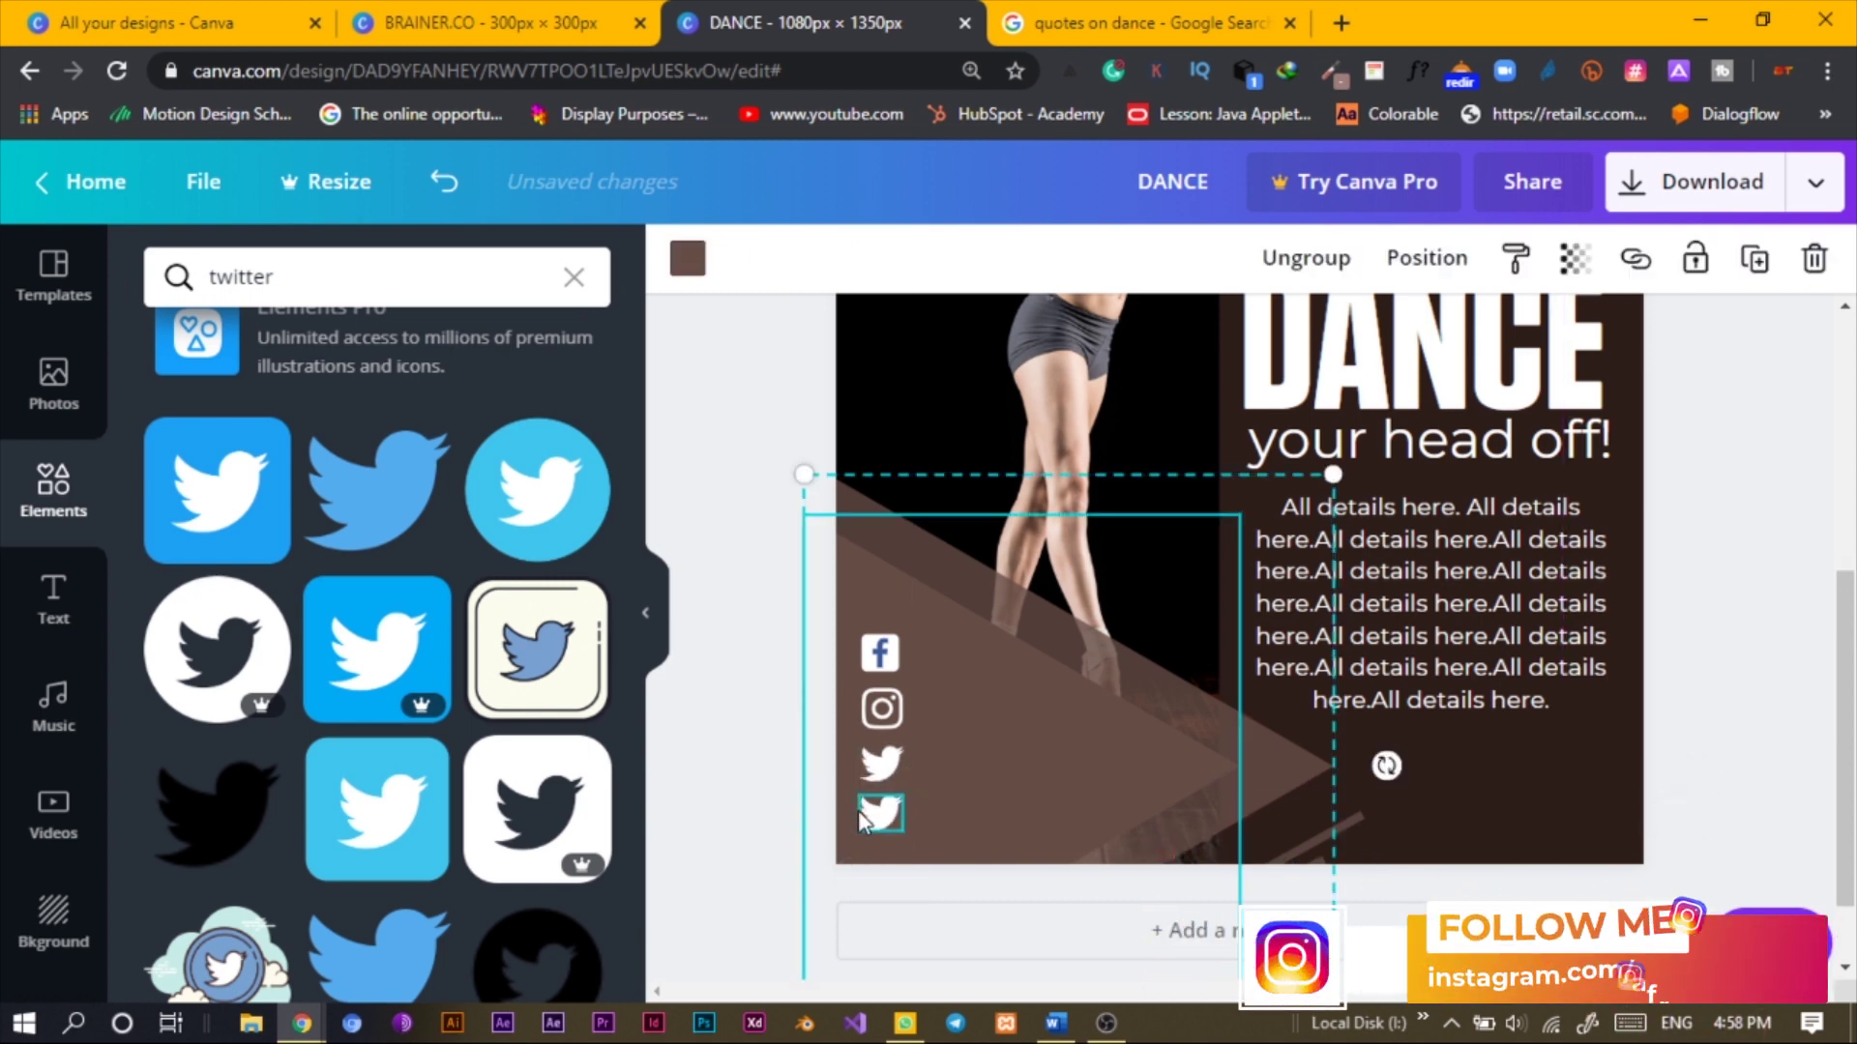
{"action": "left_click", "coordinate": [688, 258]}
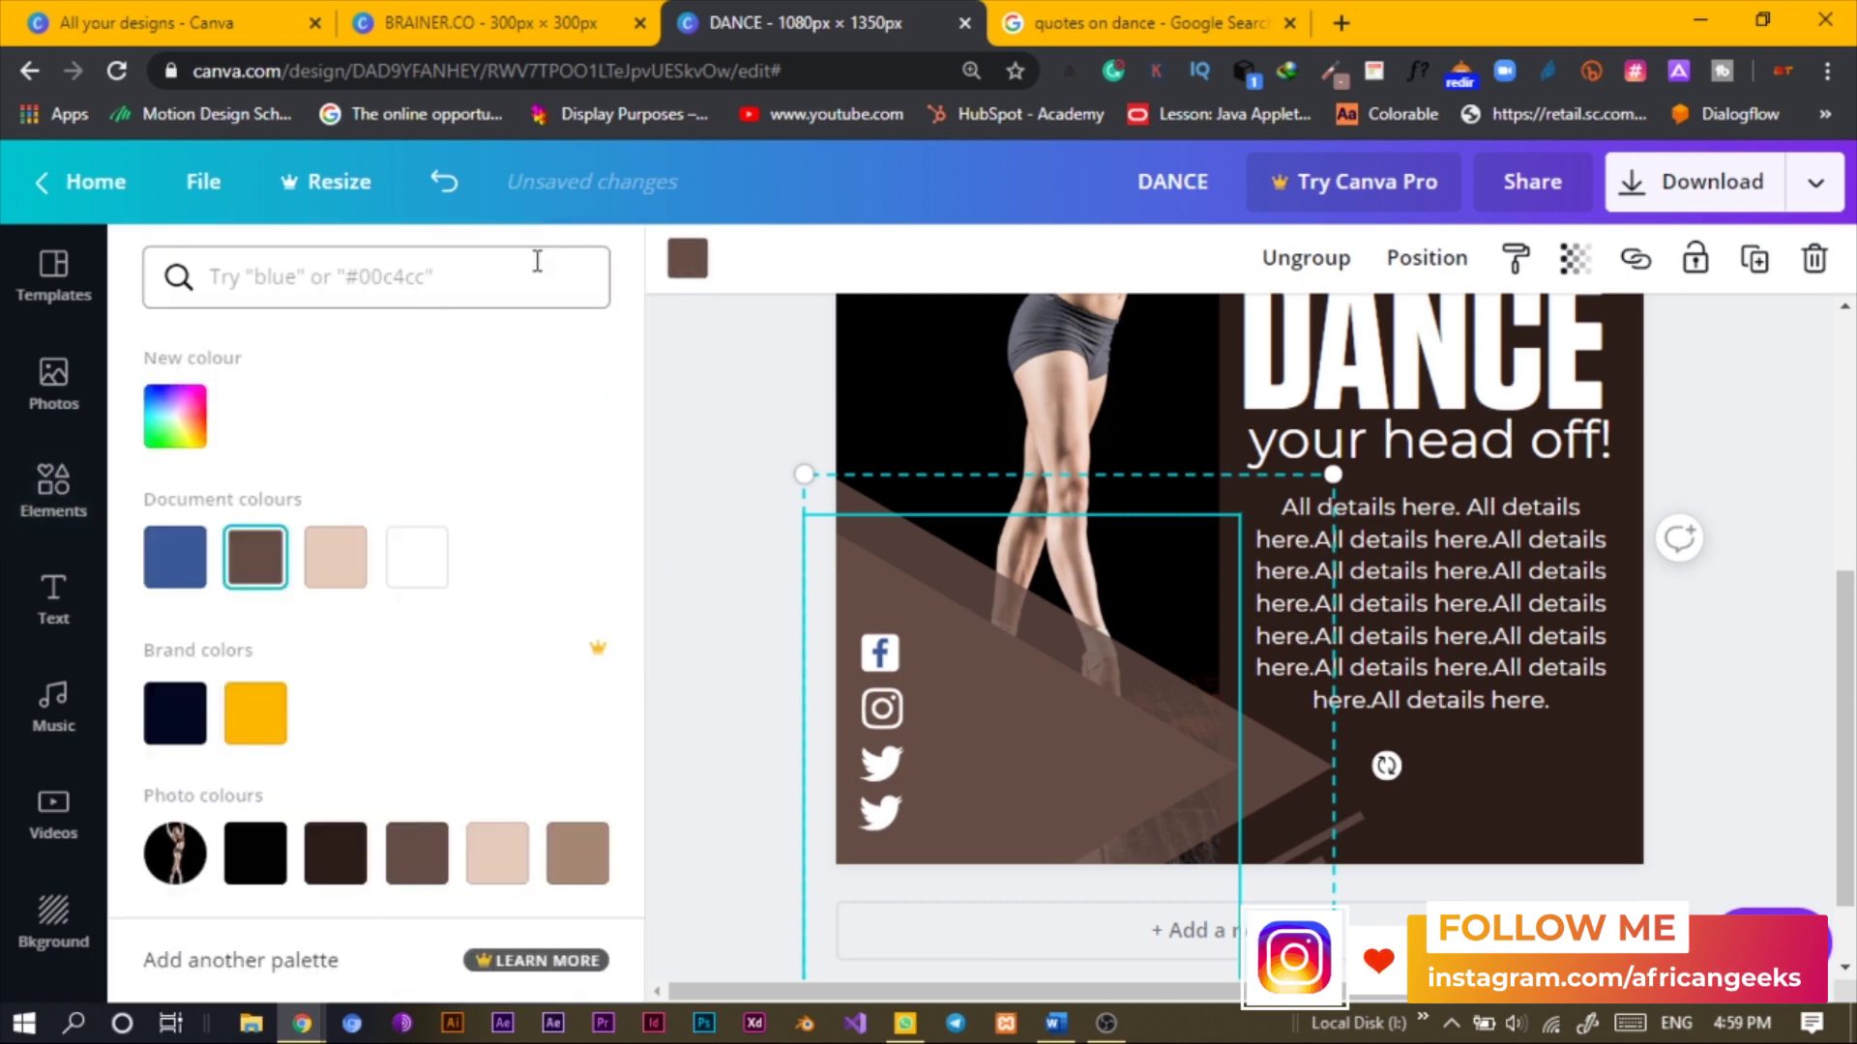
{"action": "left_click", "coordinate": [53, 488]}
{"action": "left_click", "coordinate": [390, 282]}
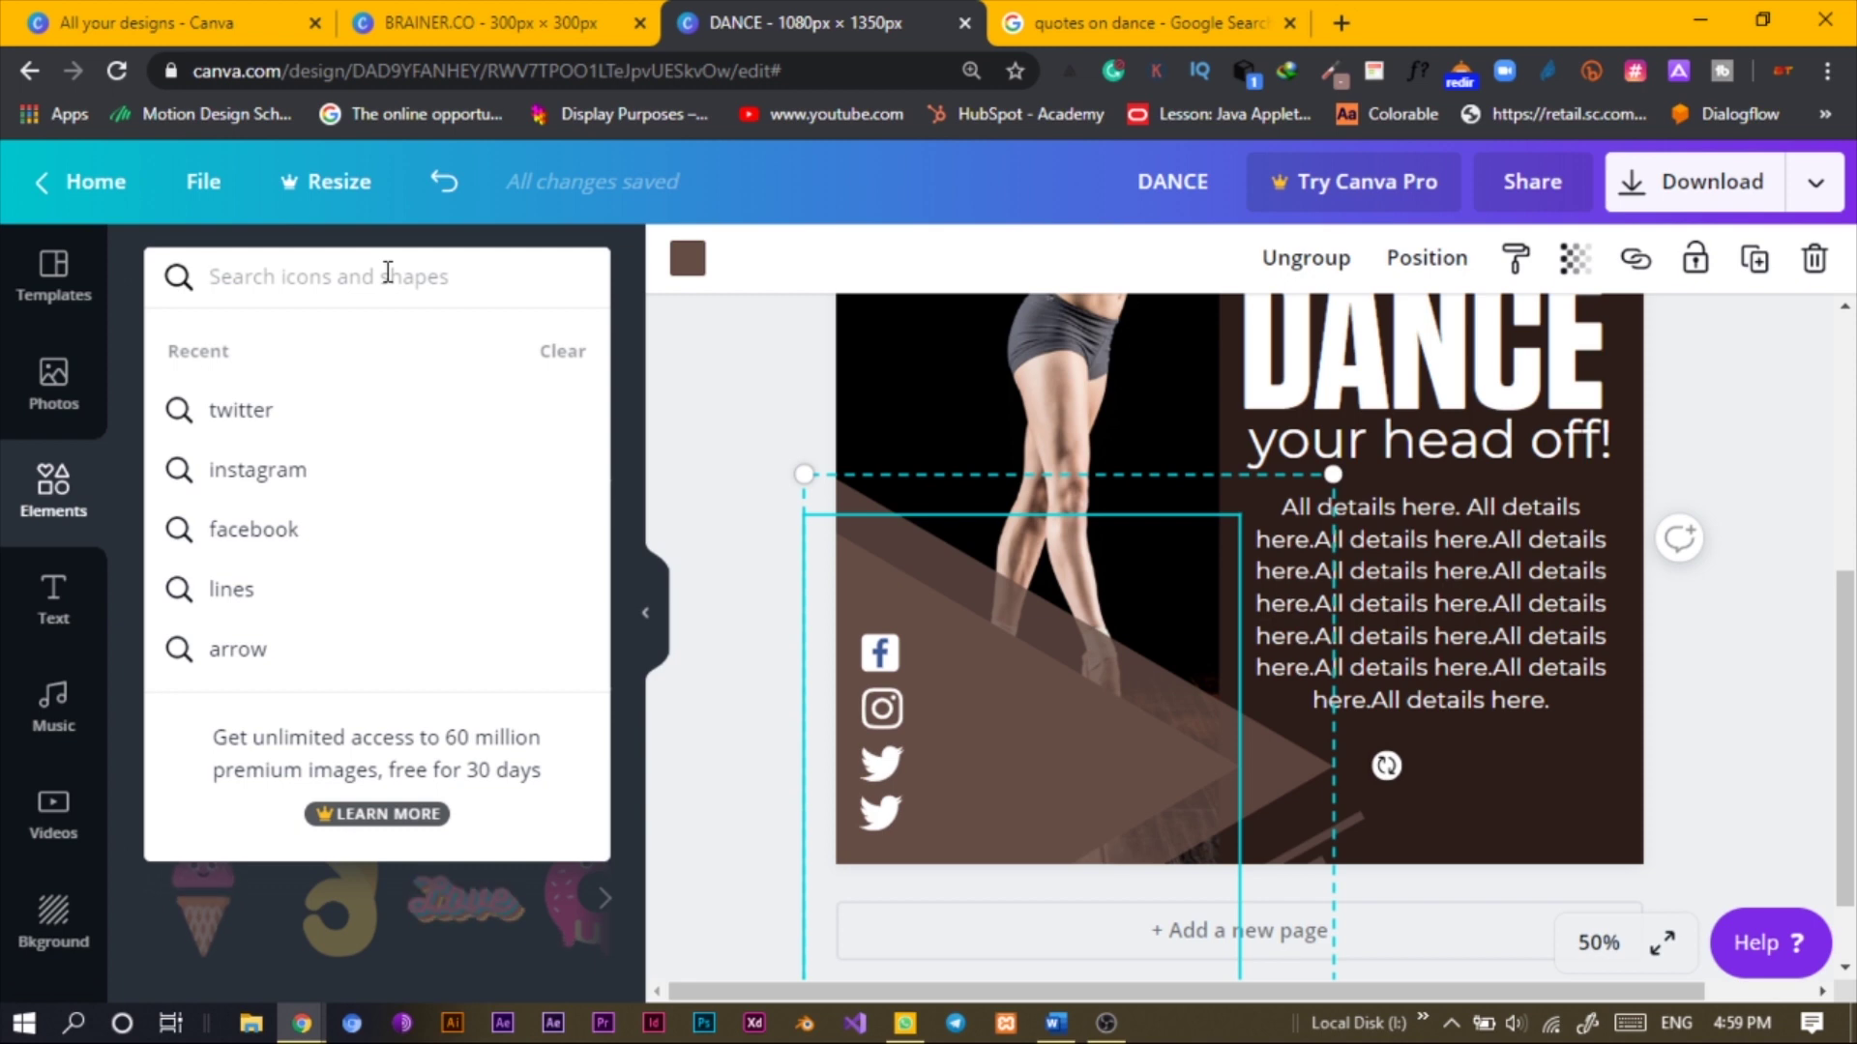
{"action": "type", "text": "pin"}
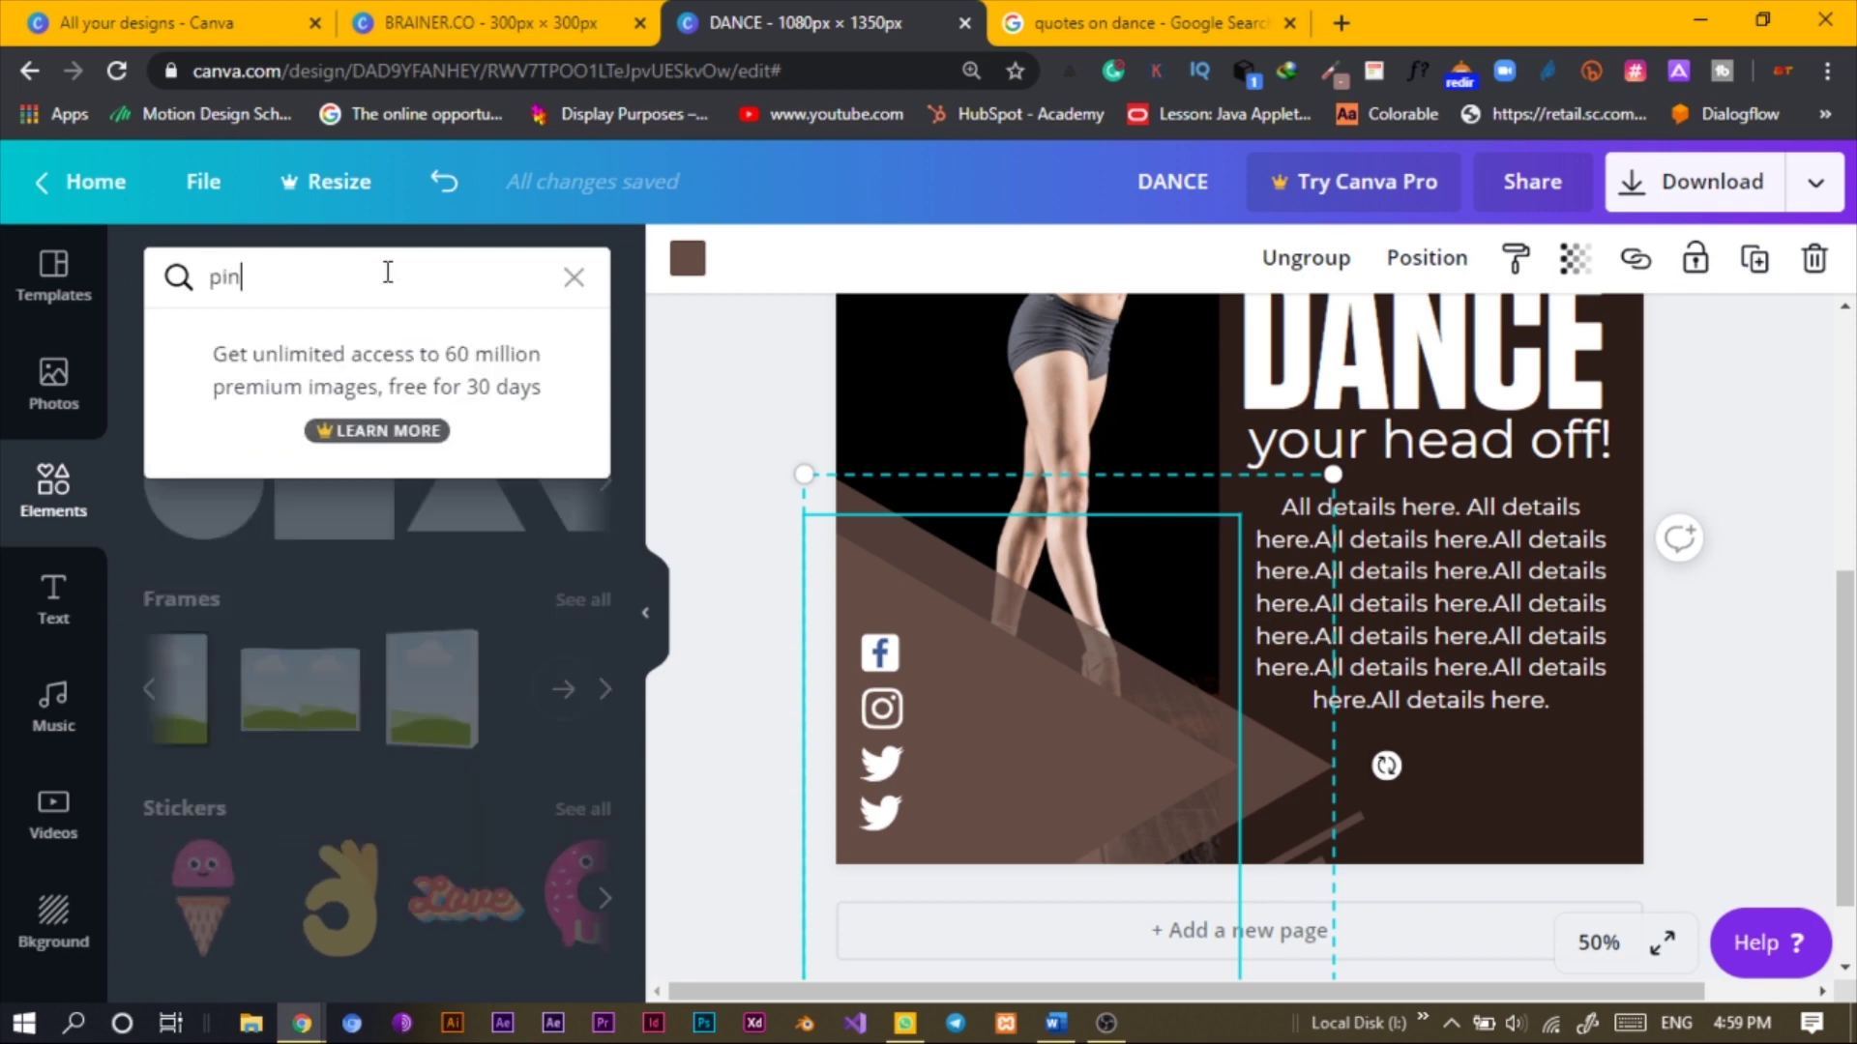
{"action": "type", "text": "terest"}
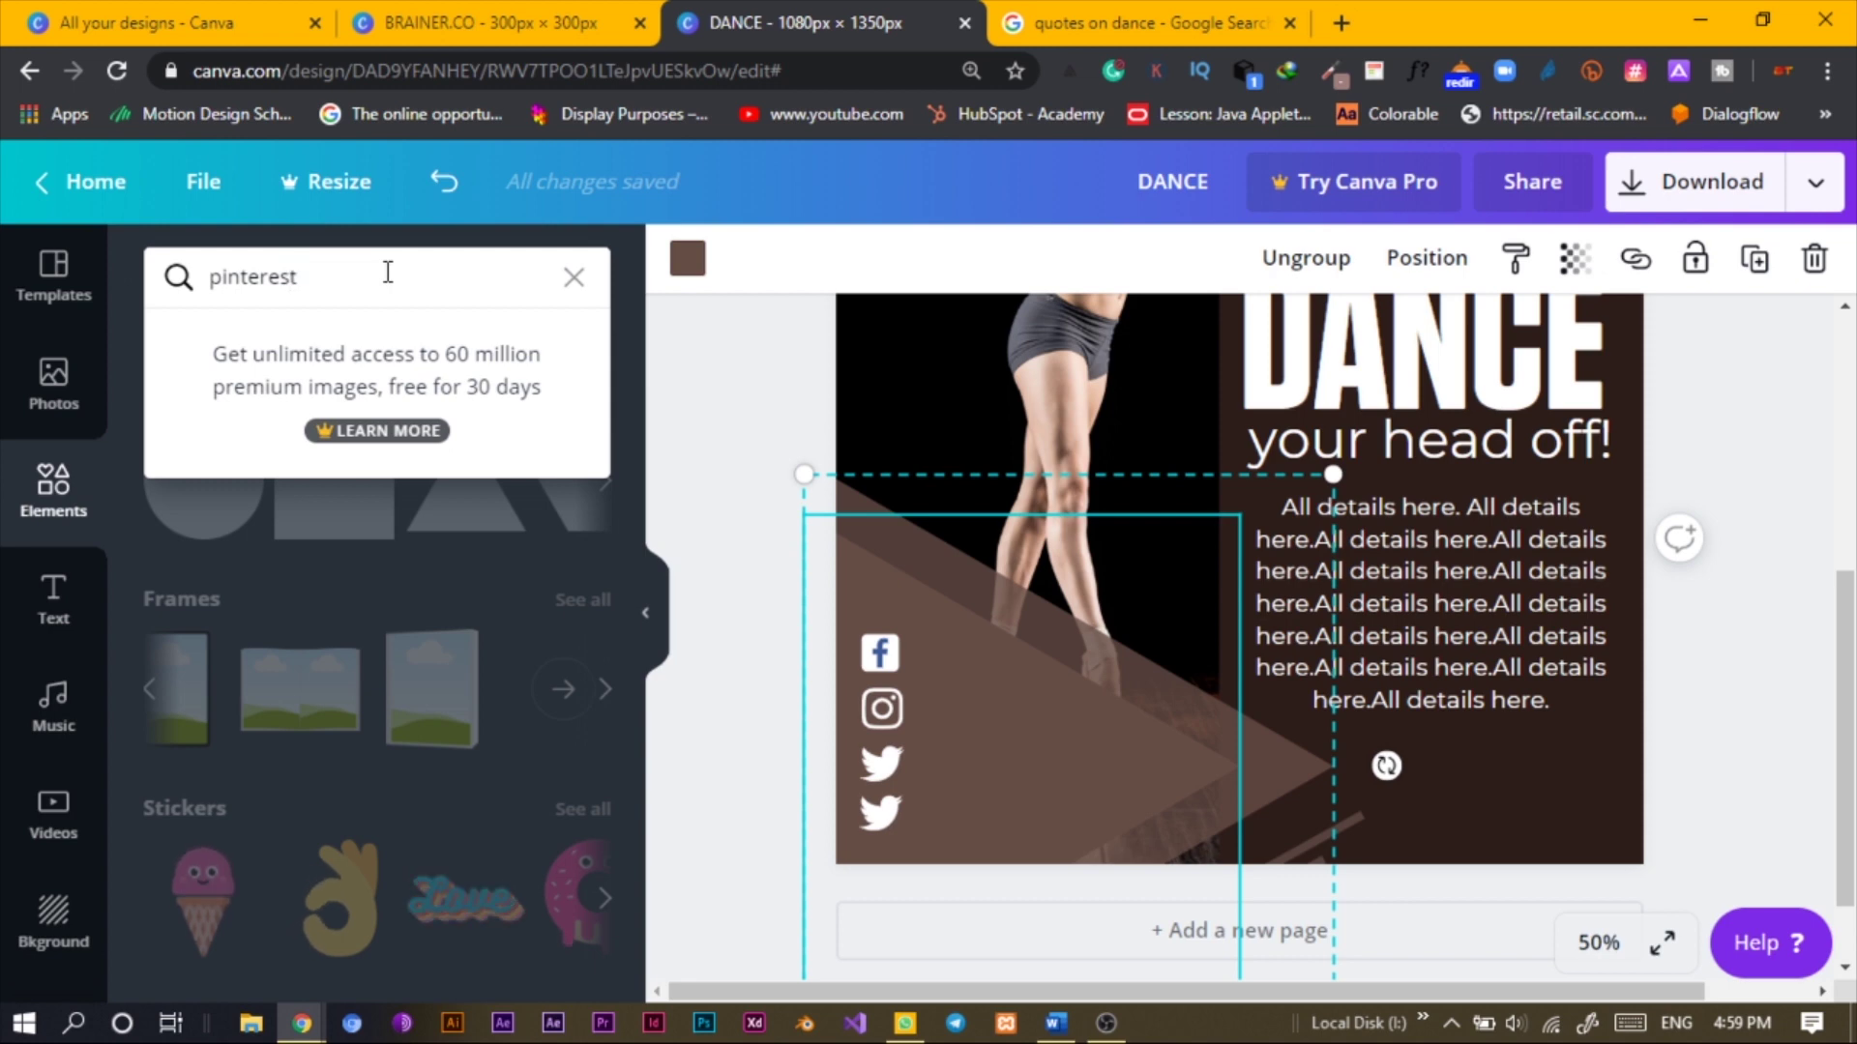
{"action": "key", "text": "Return"}
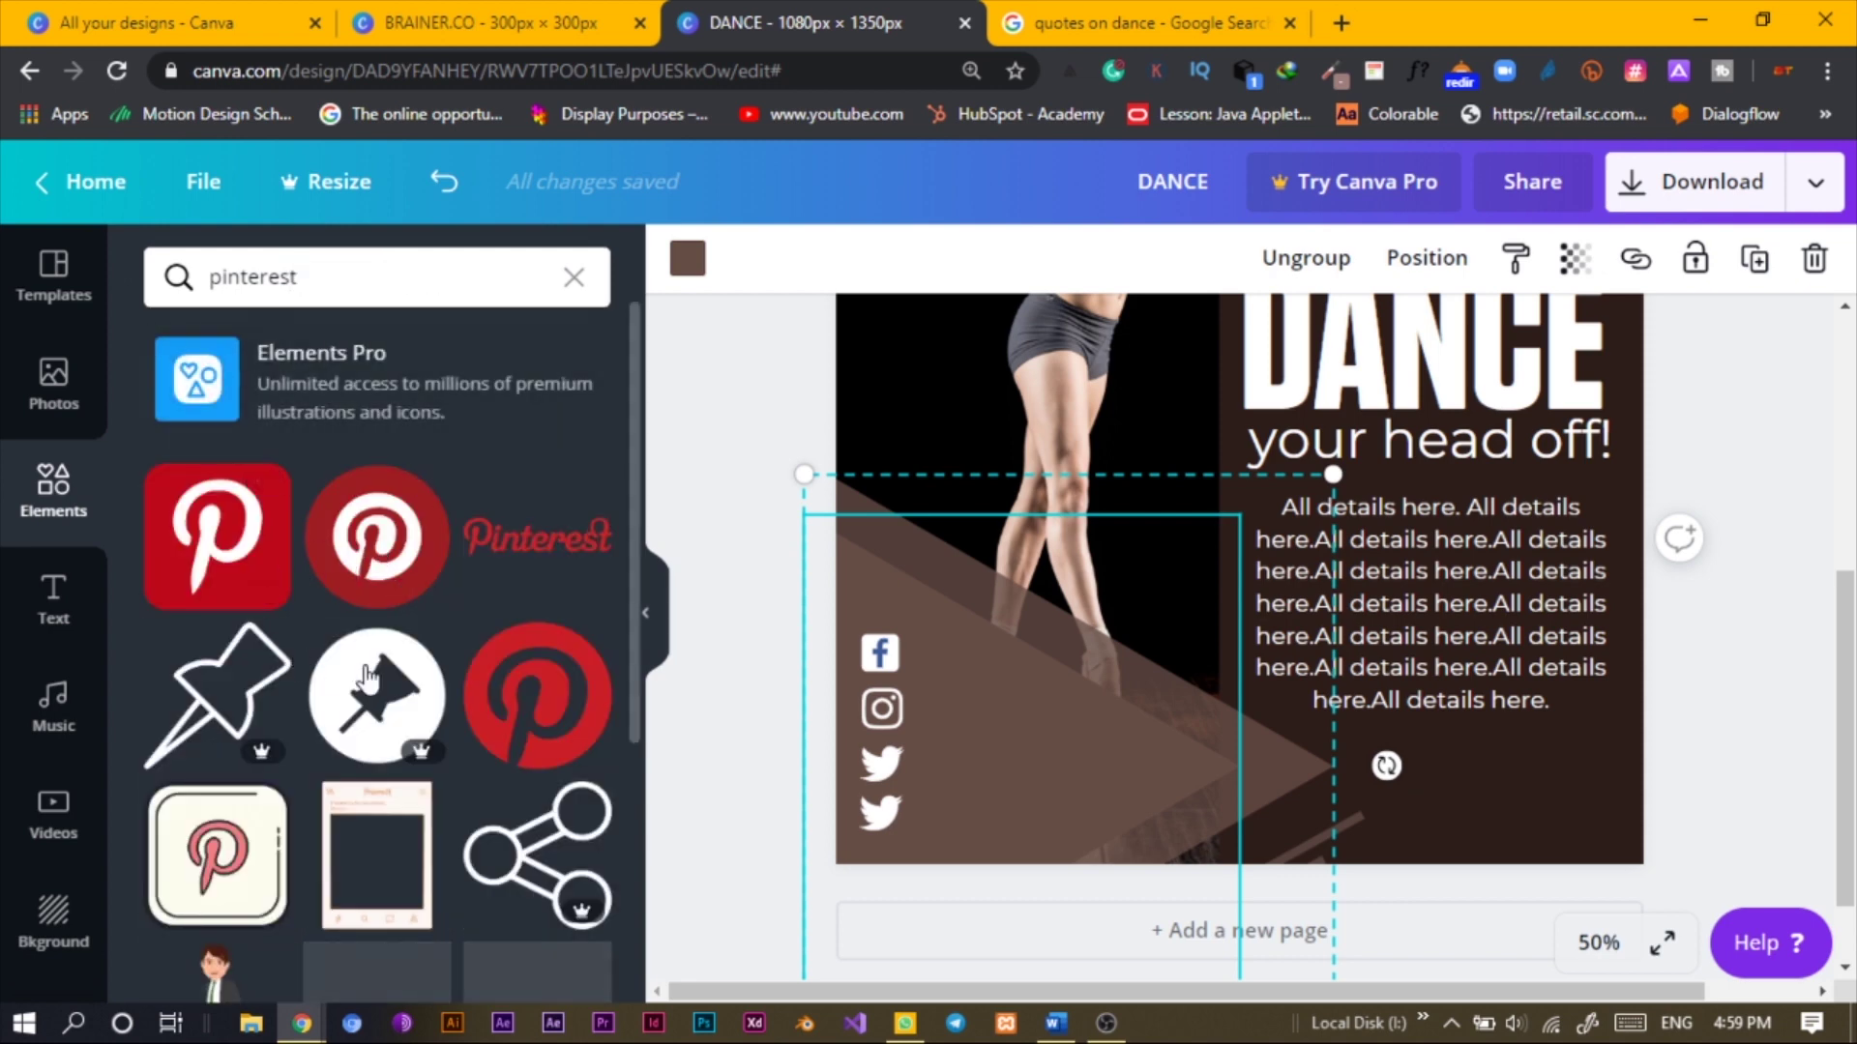
{"action": "left_click", "coordinate": [566, 639]}
Recolour the Pinterest logo white and move it down clear of the DANCE heading
{"action": "left_click", "coordinate": [697, 271]}
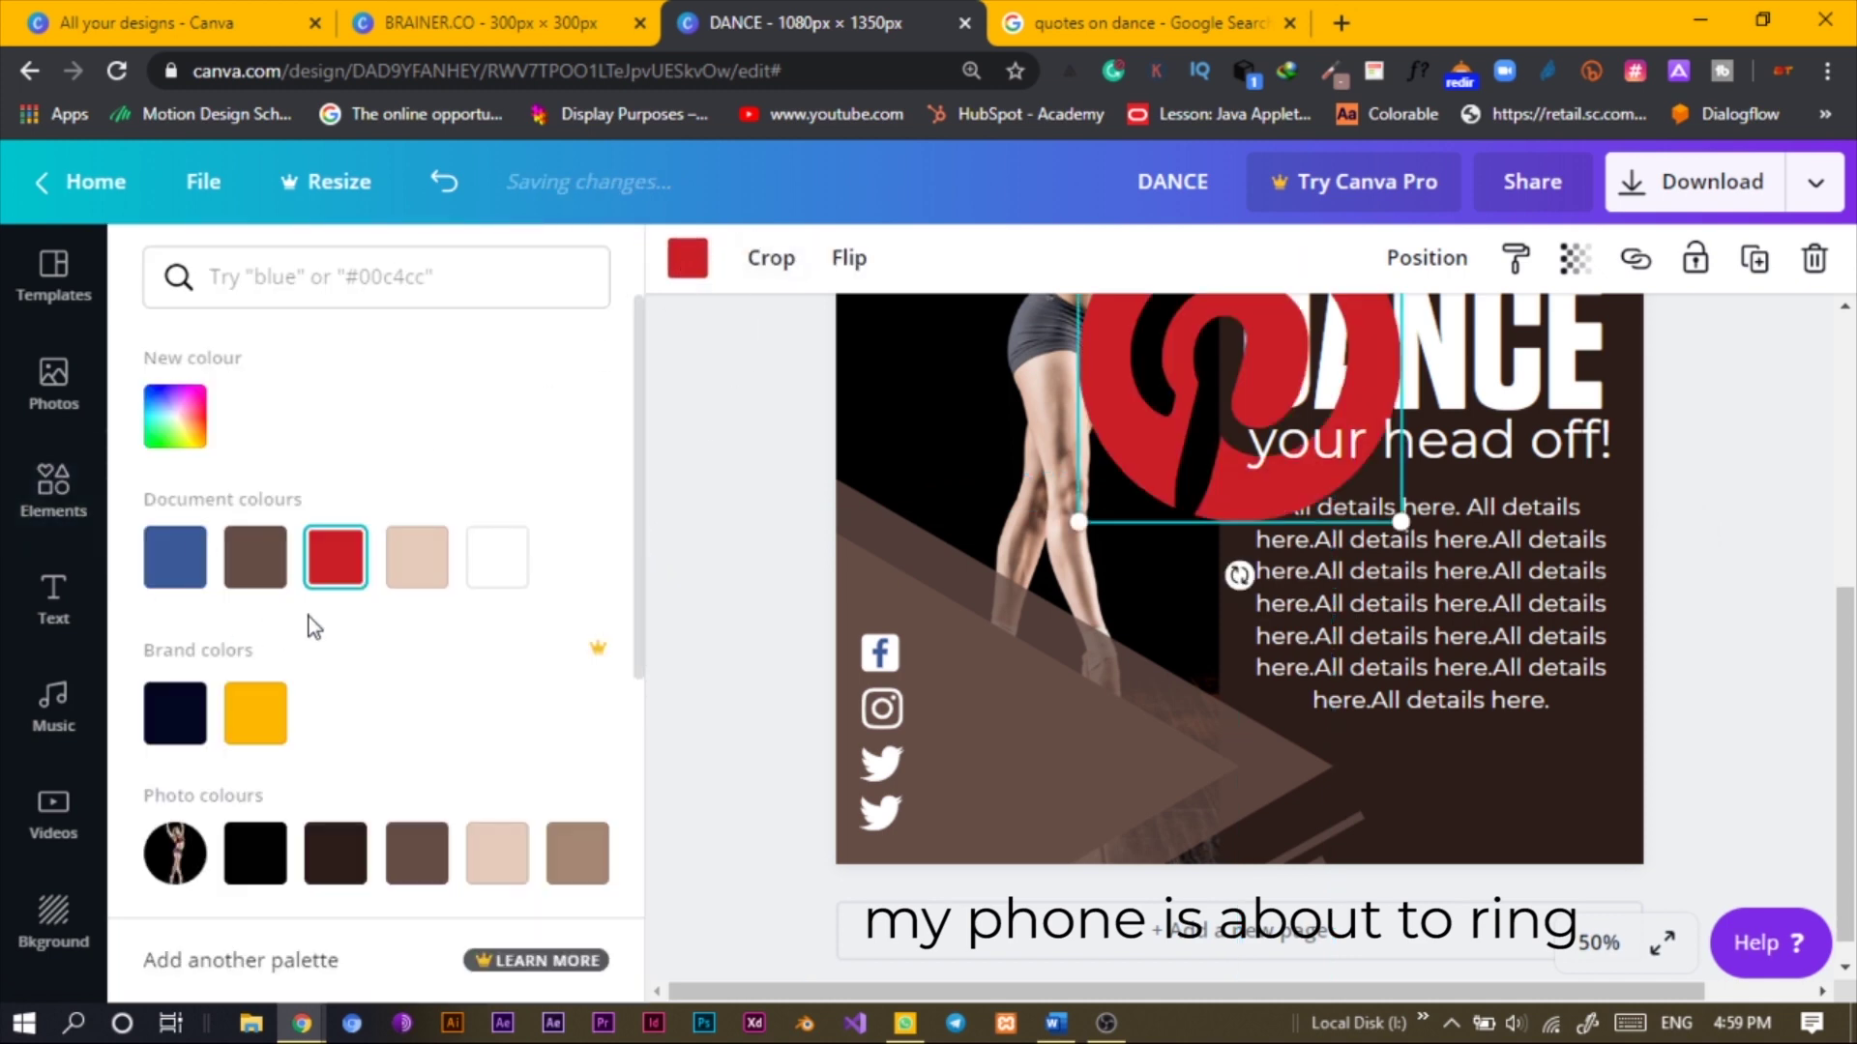
{"action": "left_click", "coordinate": [489, 562]}
{"action": "left_click_drag", "start_coordinate": [1128, 489], "coordinate": [1075, 678]}
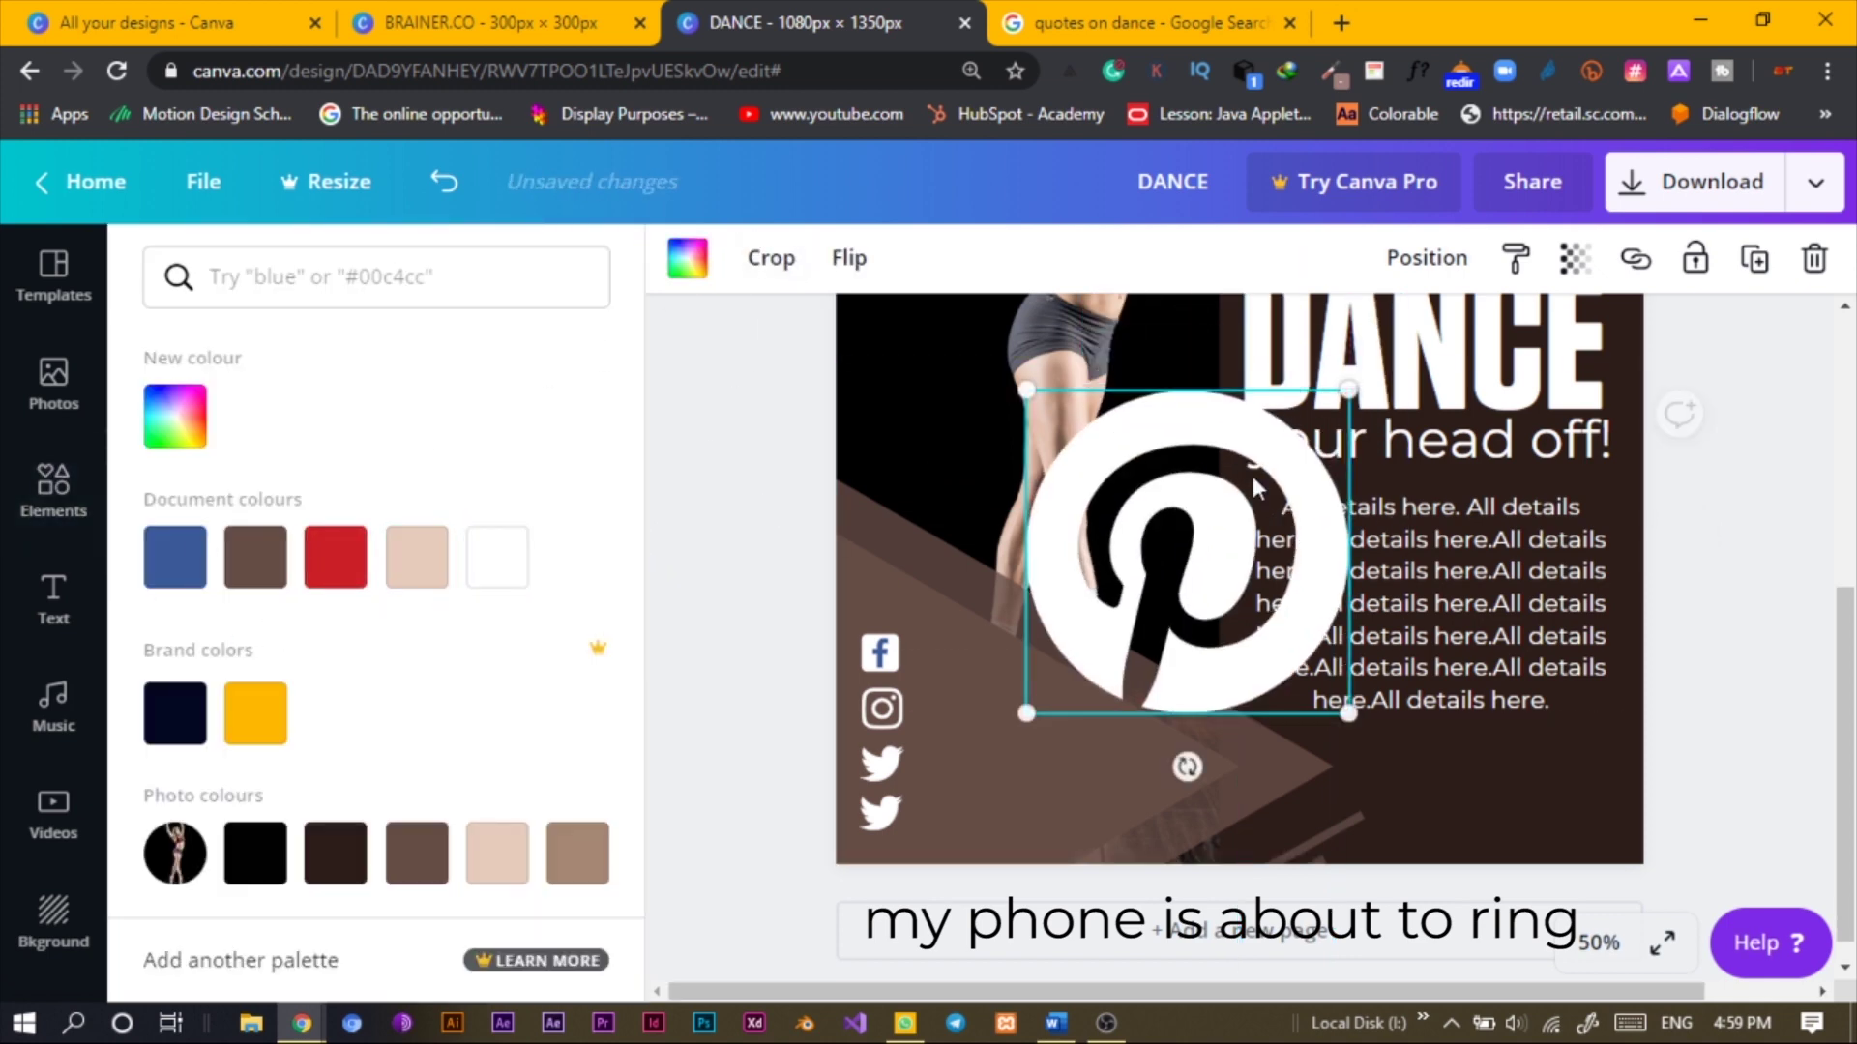
Delete the duplicate Twitter icon and put the Pinterest icon, scaled down to about 57 × 57 px, in its place
{"action": "left_click", "coordinate": [878, 814]}
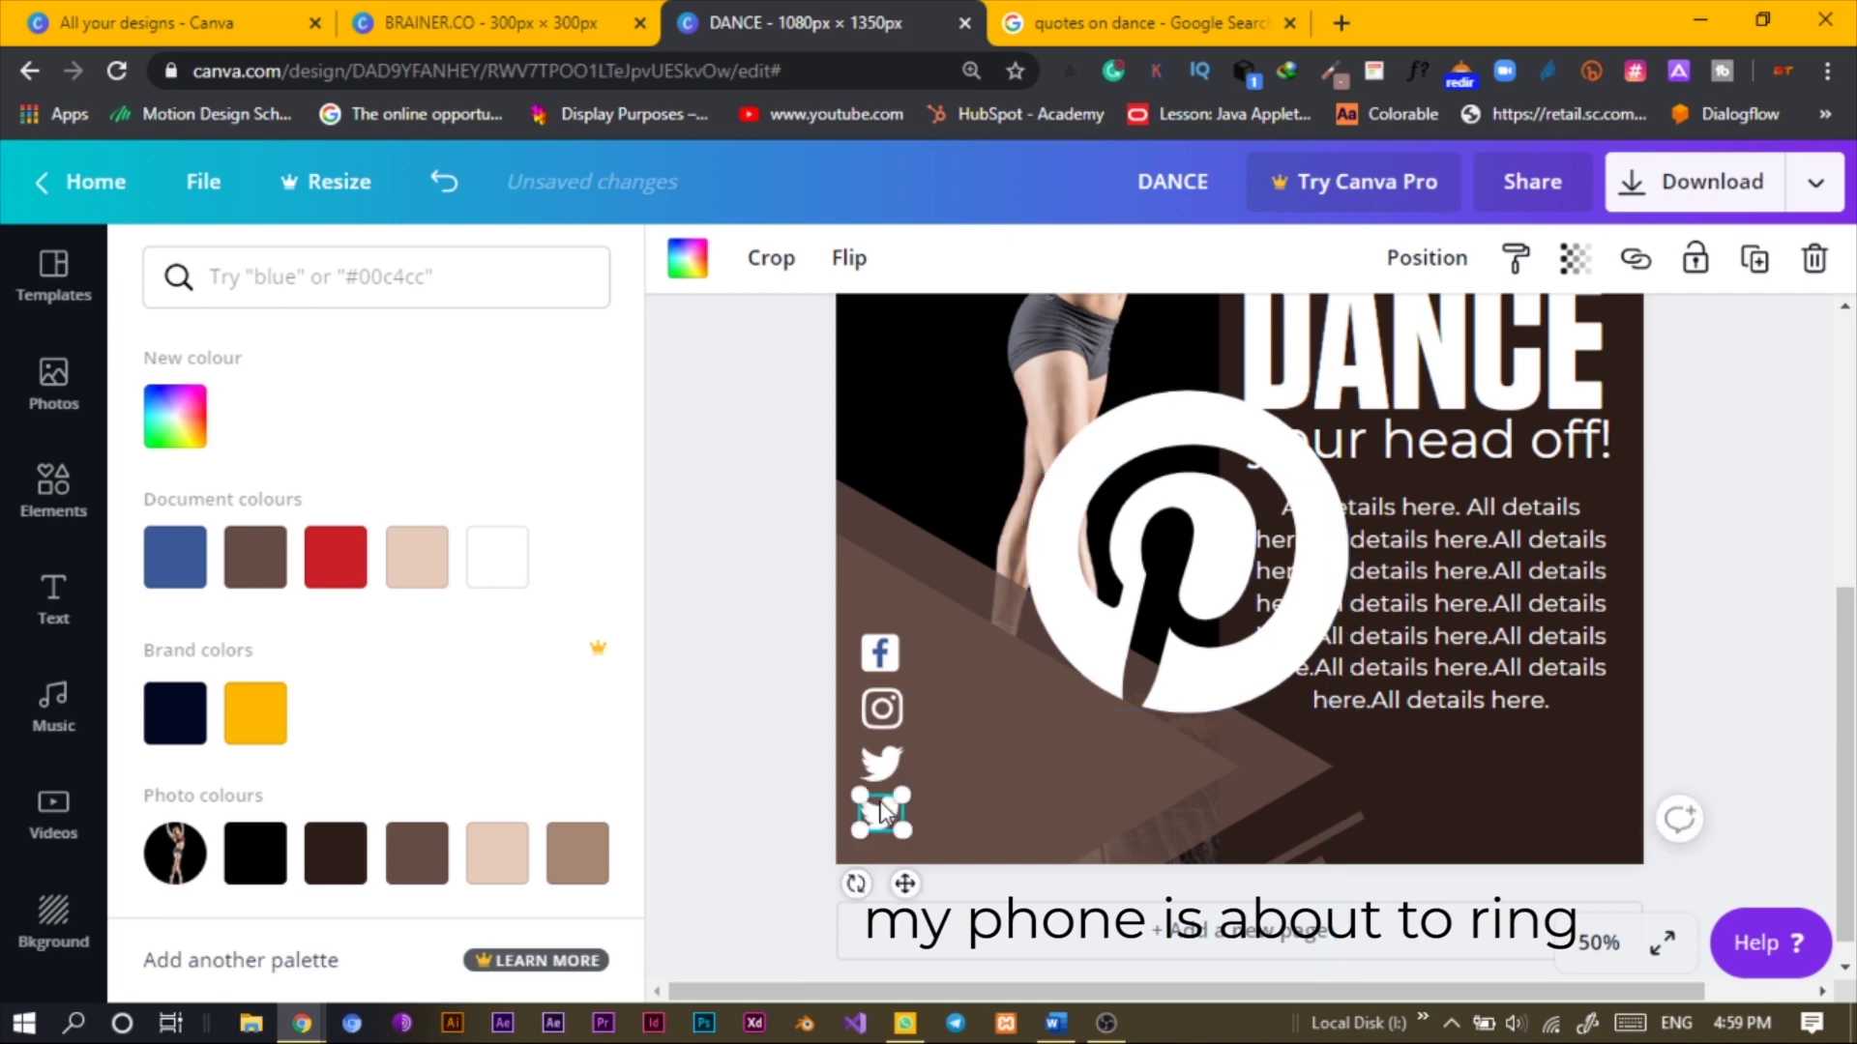
{"action": "key", "text": "Delete"}
{"action": "left_click", "coordinate": [1194, 580]}
{"action": "left_click_drag", "start_coordinate": [1348, 390], "coordinate": [1084, 668]}
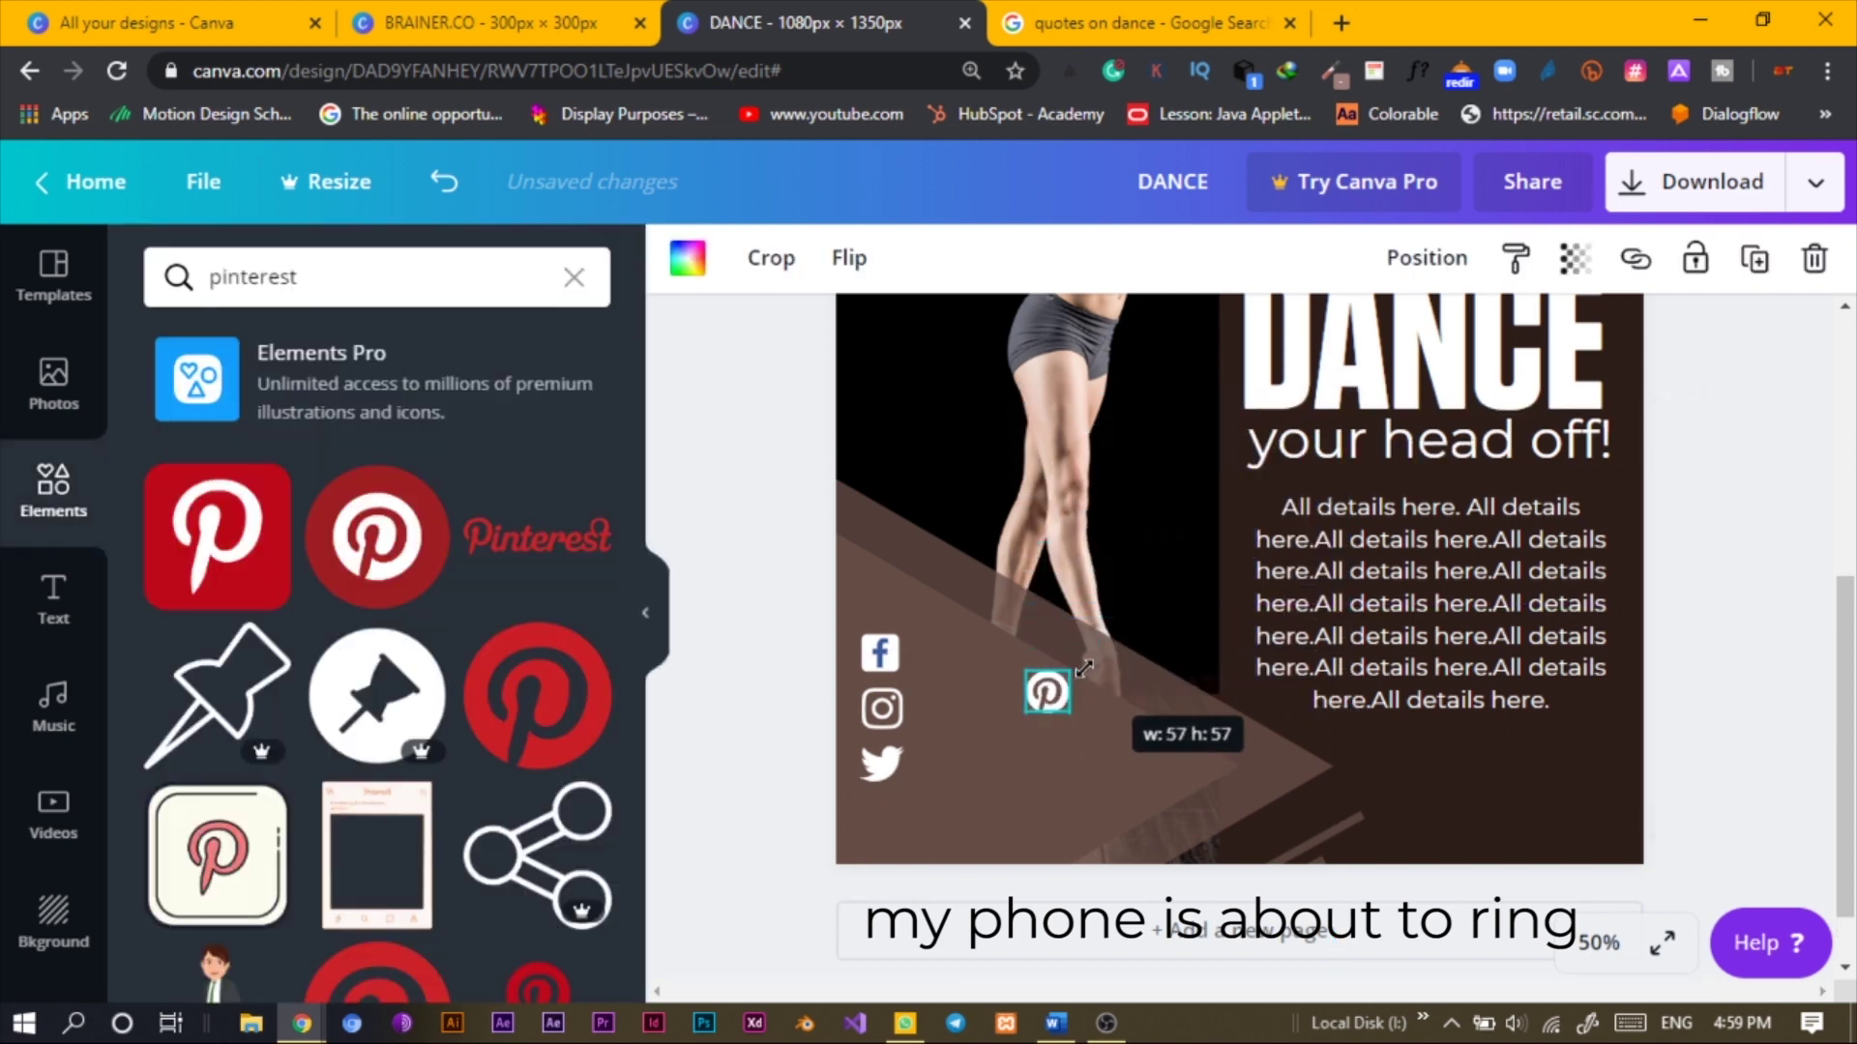
{"action": "left_click_drag", "start_coordinate": [1100, 756], "coordinate": [900, 926]}
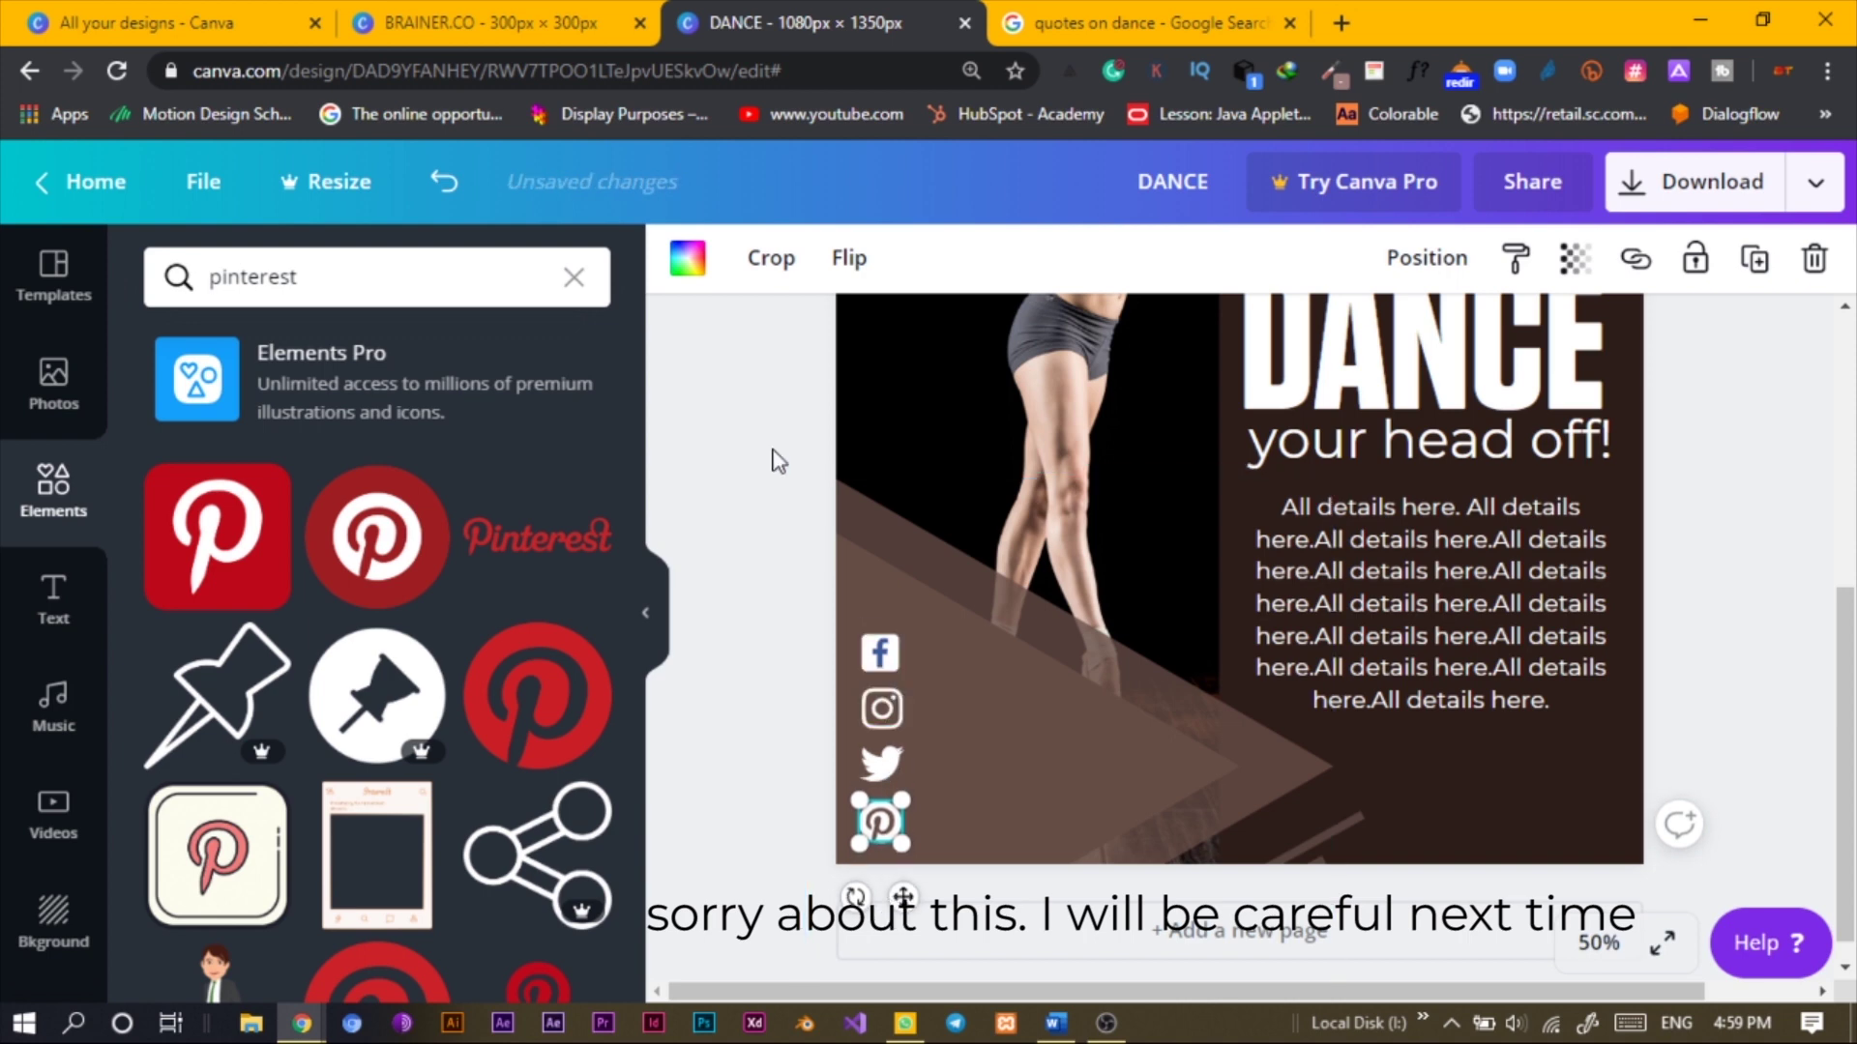
Search the elements for "facebook" and add the plain blue letter f icon without a background
{"action": "left_click", "coordinate": [385, 254]}
{"action": "double_click", "coordinate": [386, 255]}
{"action": "type", "text": "face"}
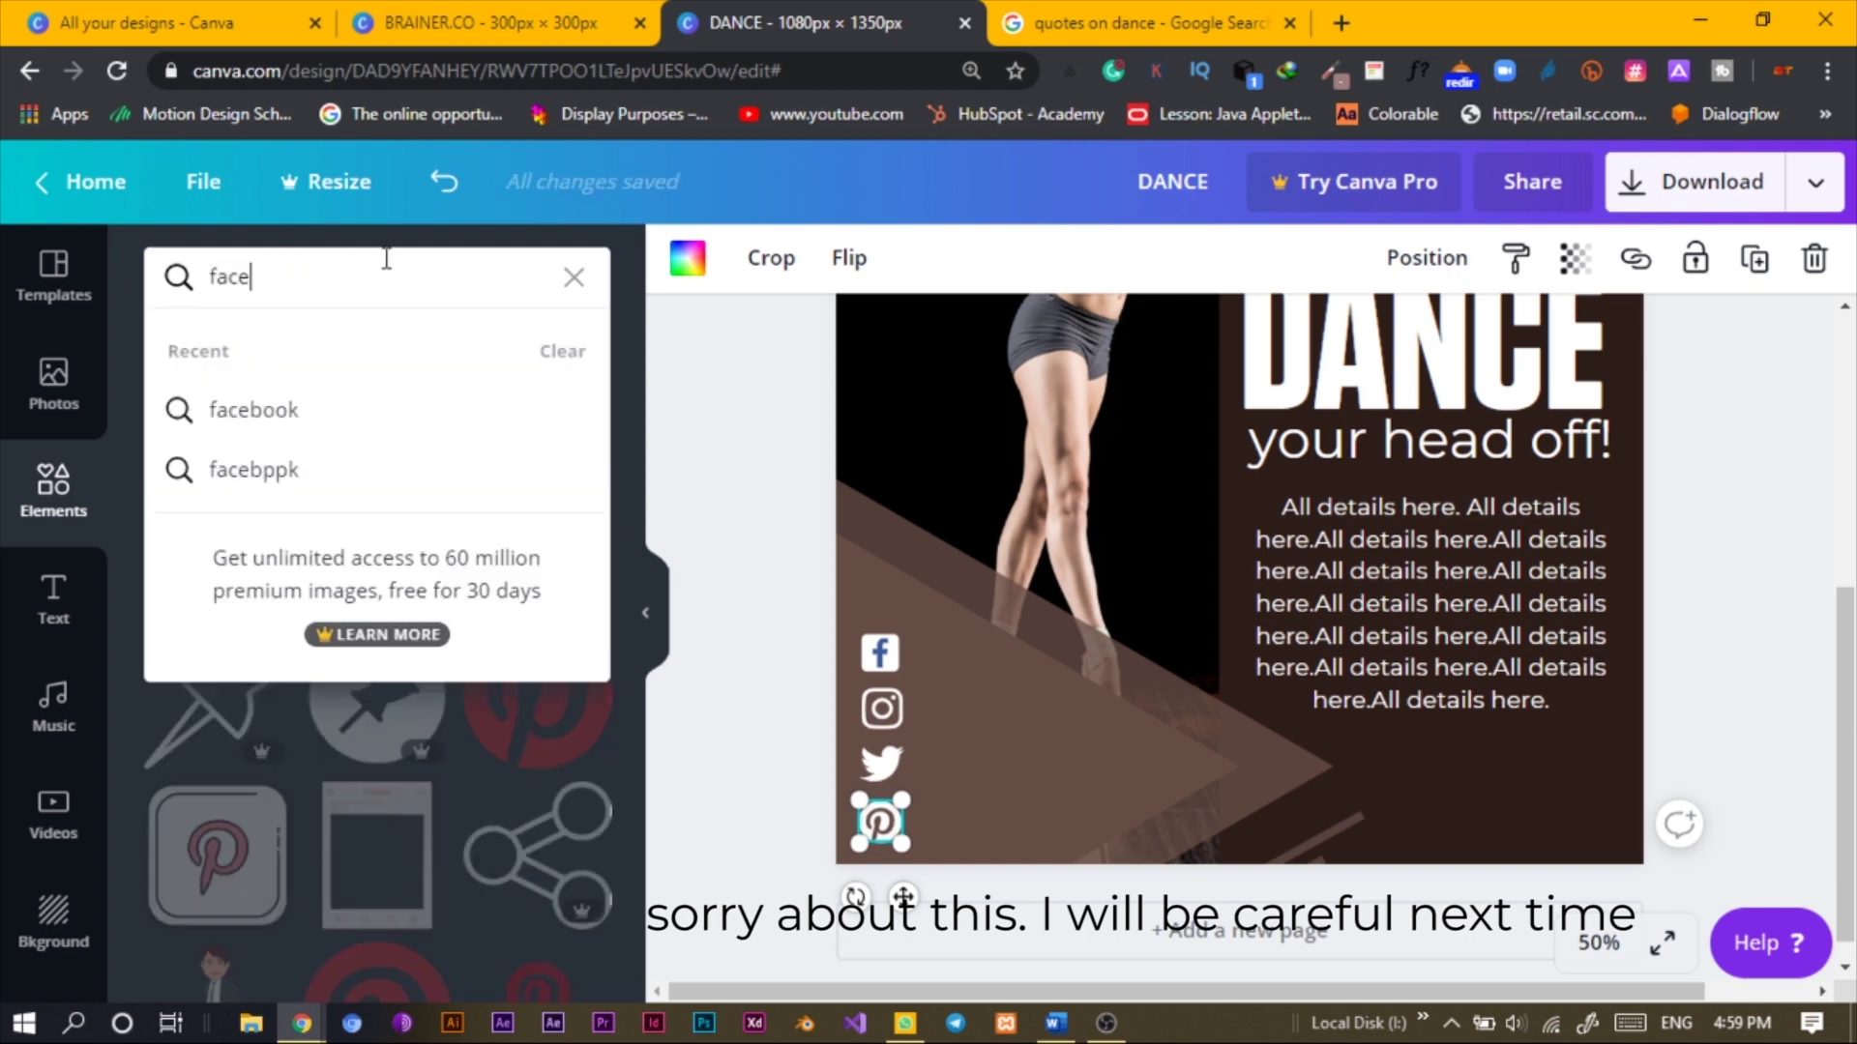
{"action": "left_click", "coordinate": [308, 414]}
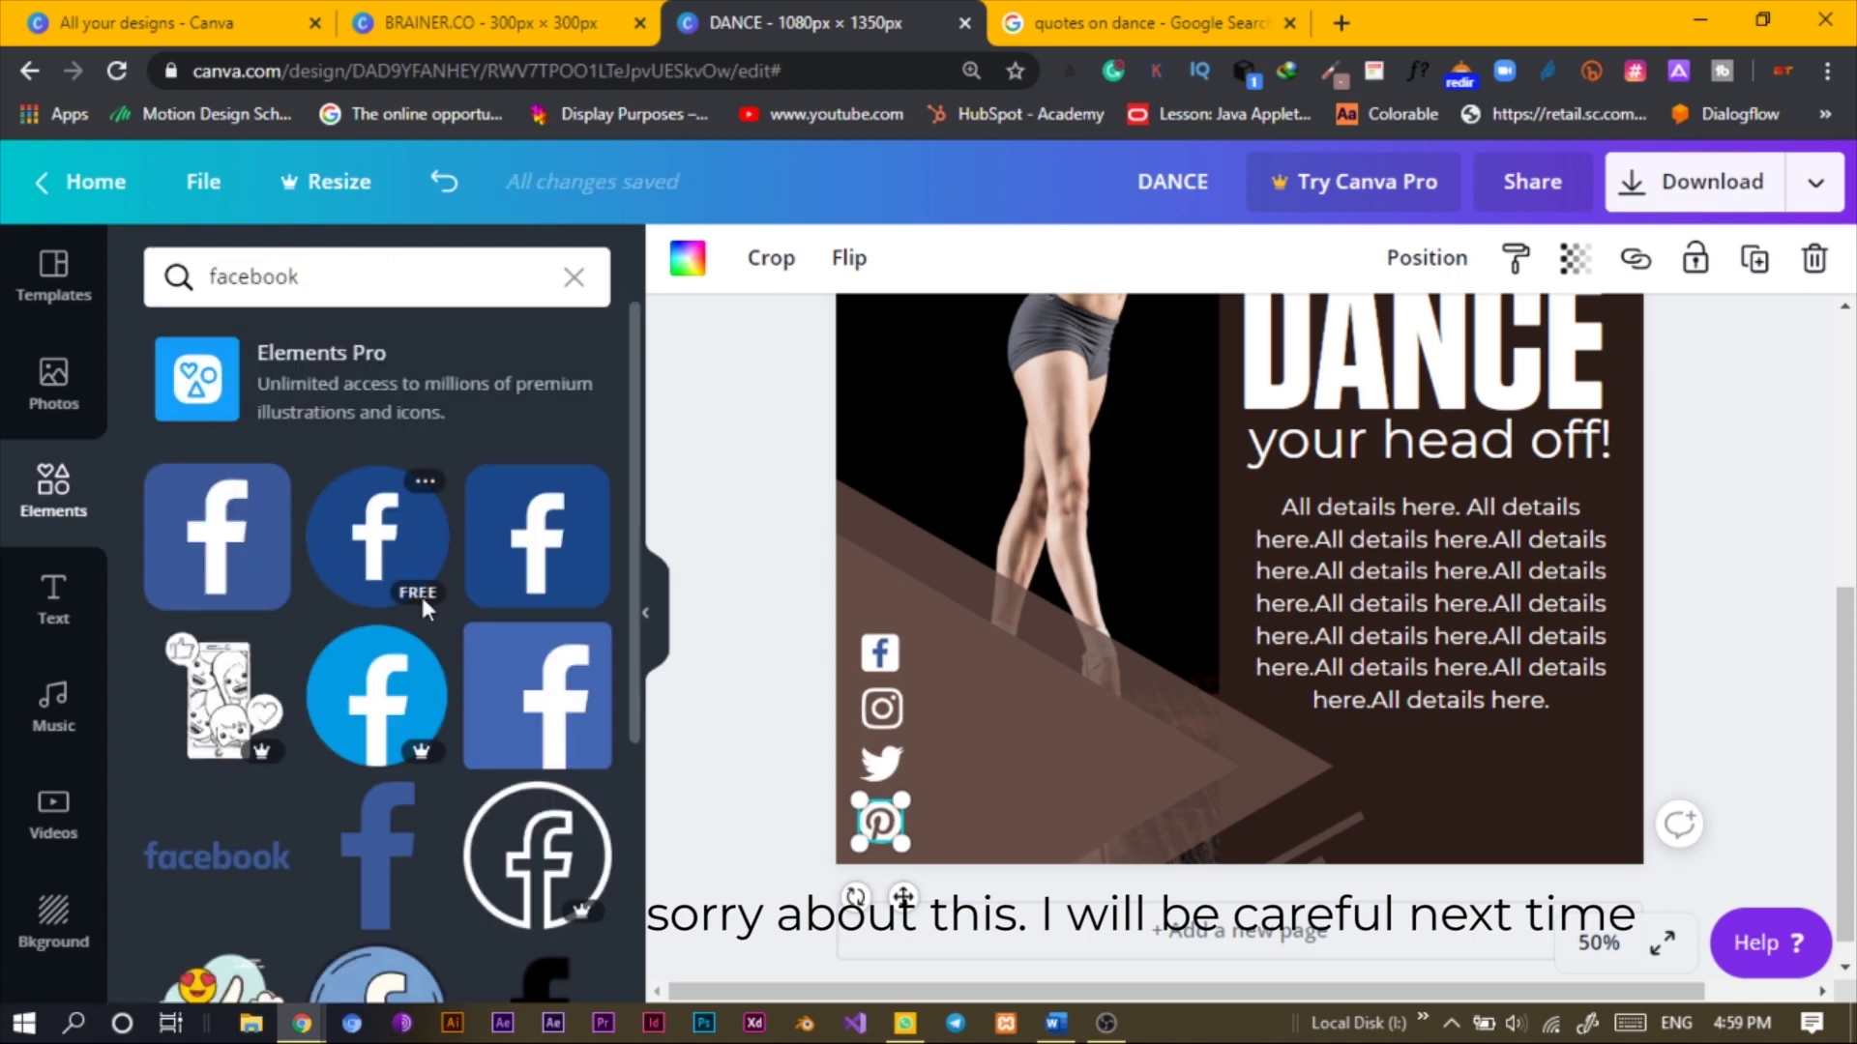
{"action": "scroll", "coordinate": [473, 609], "scroll_direction": "down", "scroll_amount": 2}
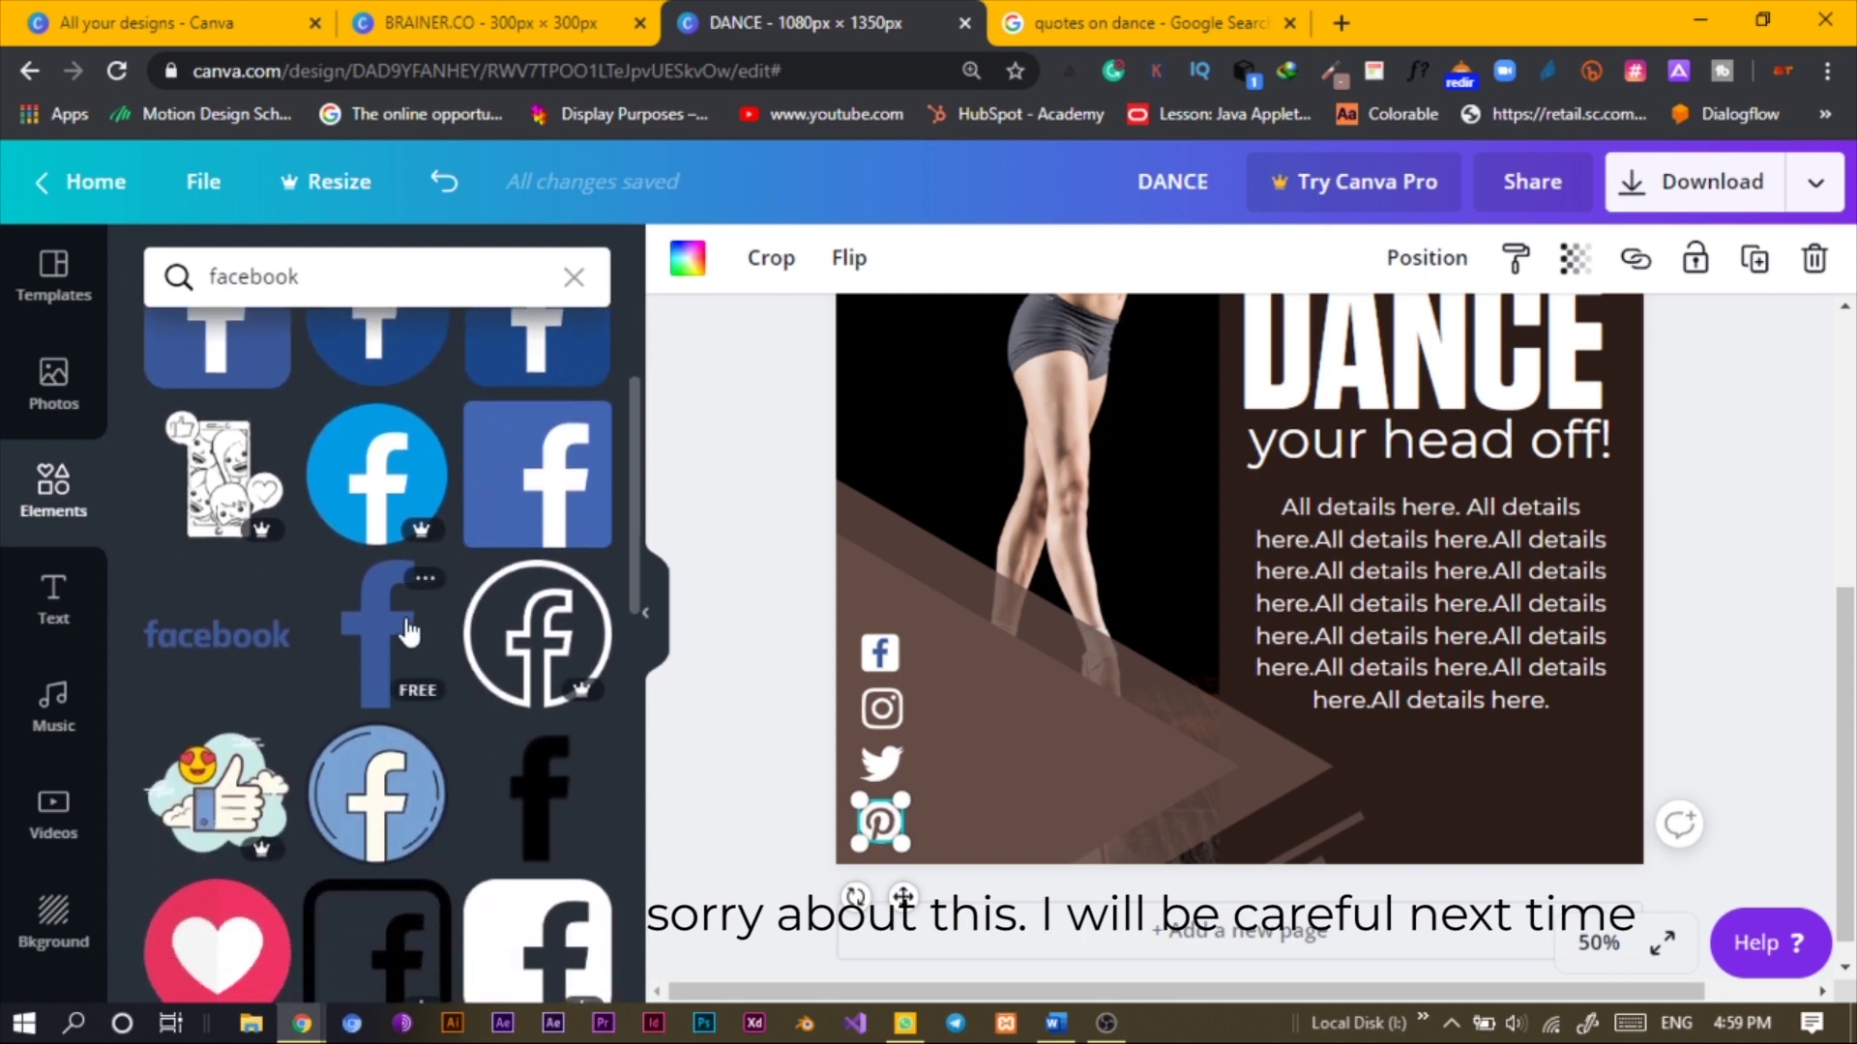
{"action": "left_click", "coordinate": [410, 632]}
Delete the boxed Facebook icon and fit the plain f, scaled down, in its place directly above the Instagram icon
{"action": "left_click", "coordinate": [868, 651]}
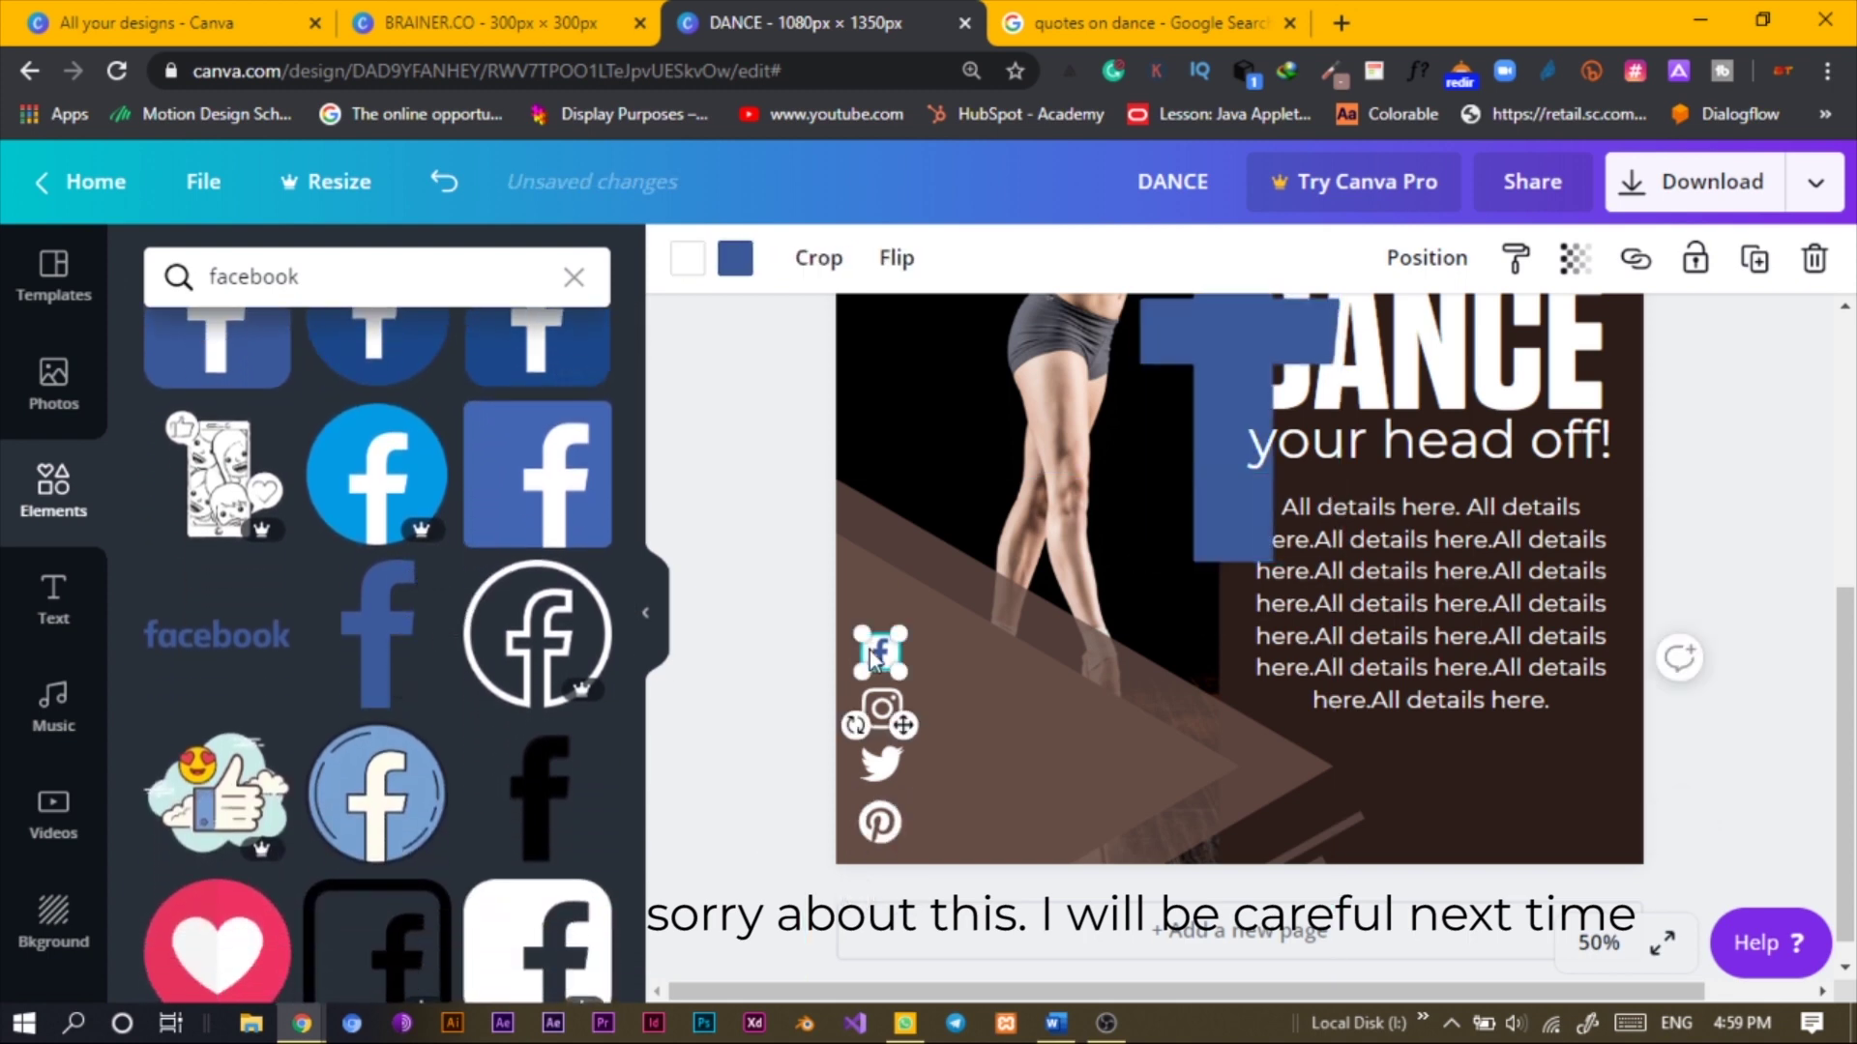
{"action": "left_click", "coordinate": [1198, 439]}
{"action": "left_click_drag", "start_coordinate": [1198, 439], "coordinate": [953, 599]}
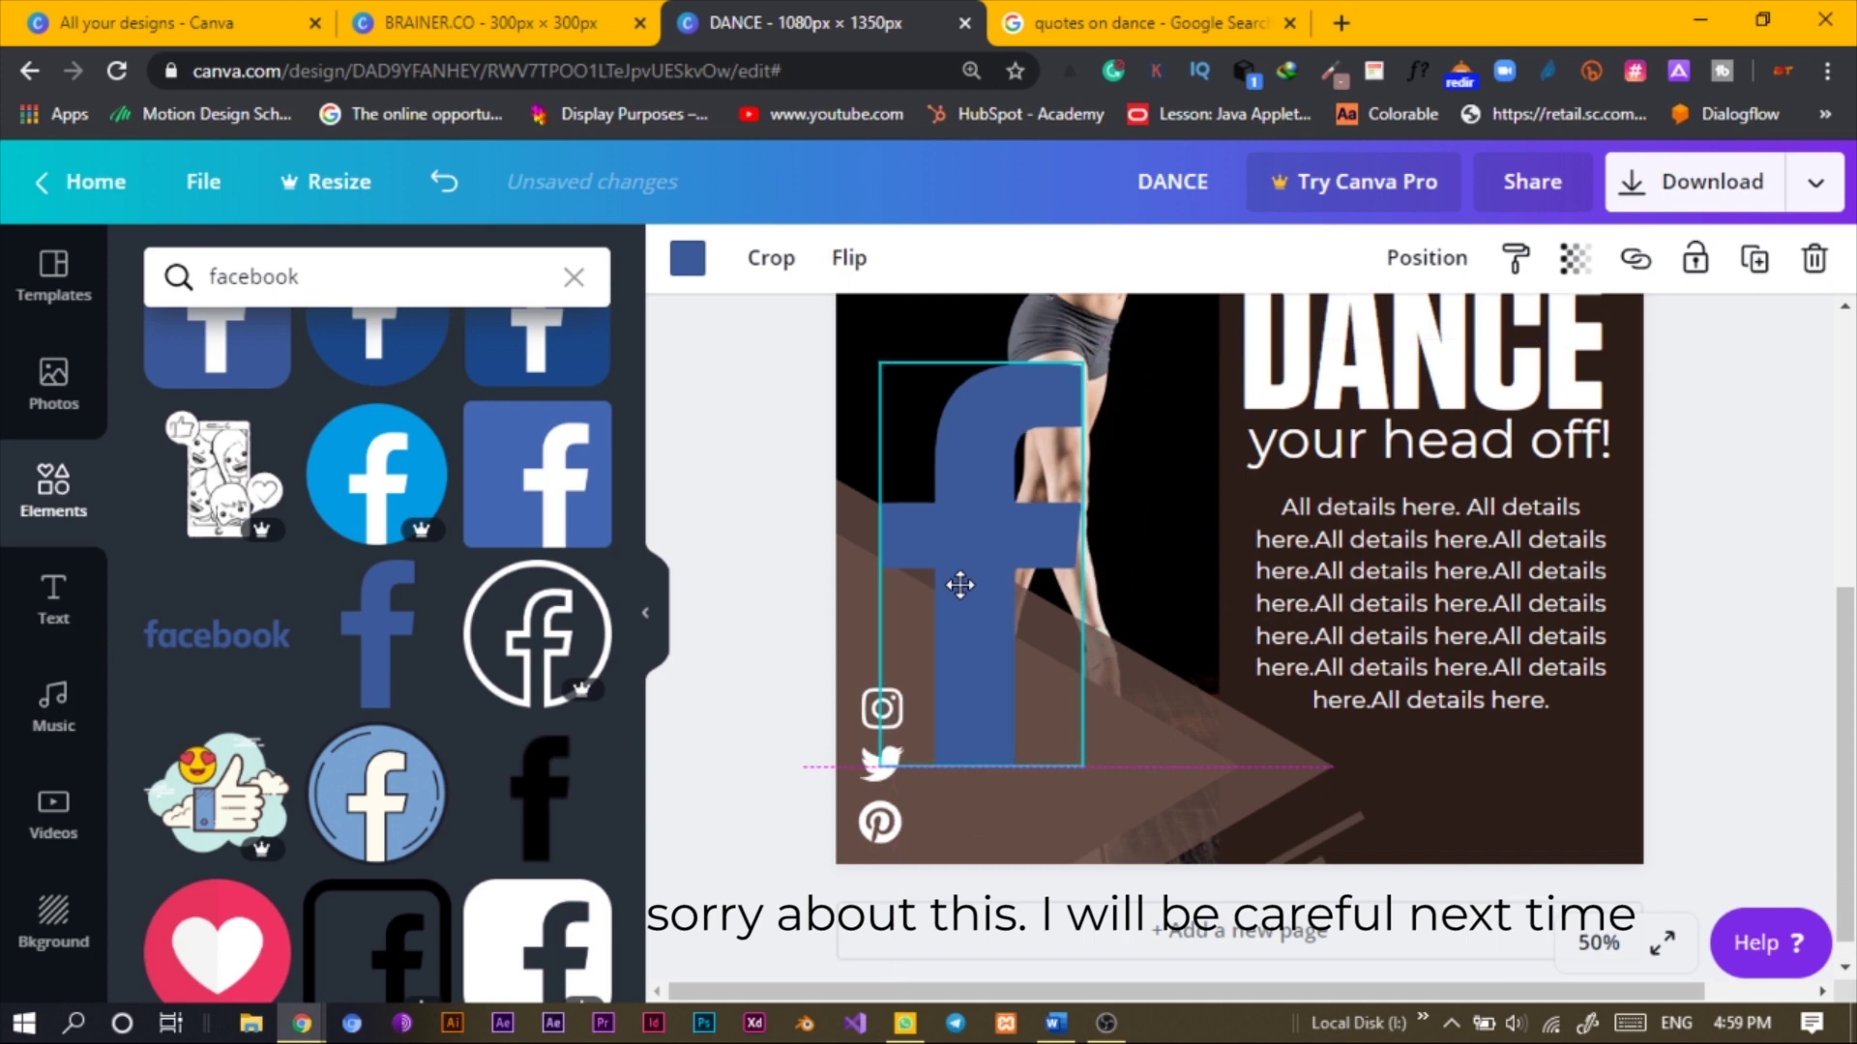
{"action": "left_click_drag", "start_coordinate": [1081, 364], "coordinate": [909, 707]}
{"action": "left_click_drag", "start_coordinate": [914, 821], "coordinate": [905, 724]}
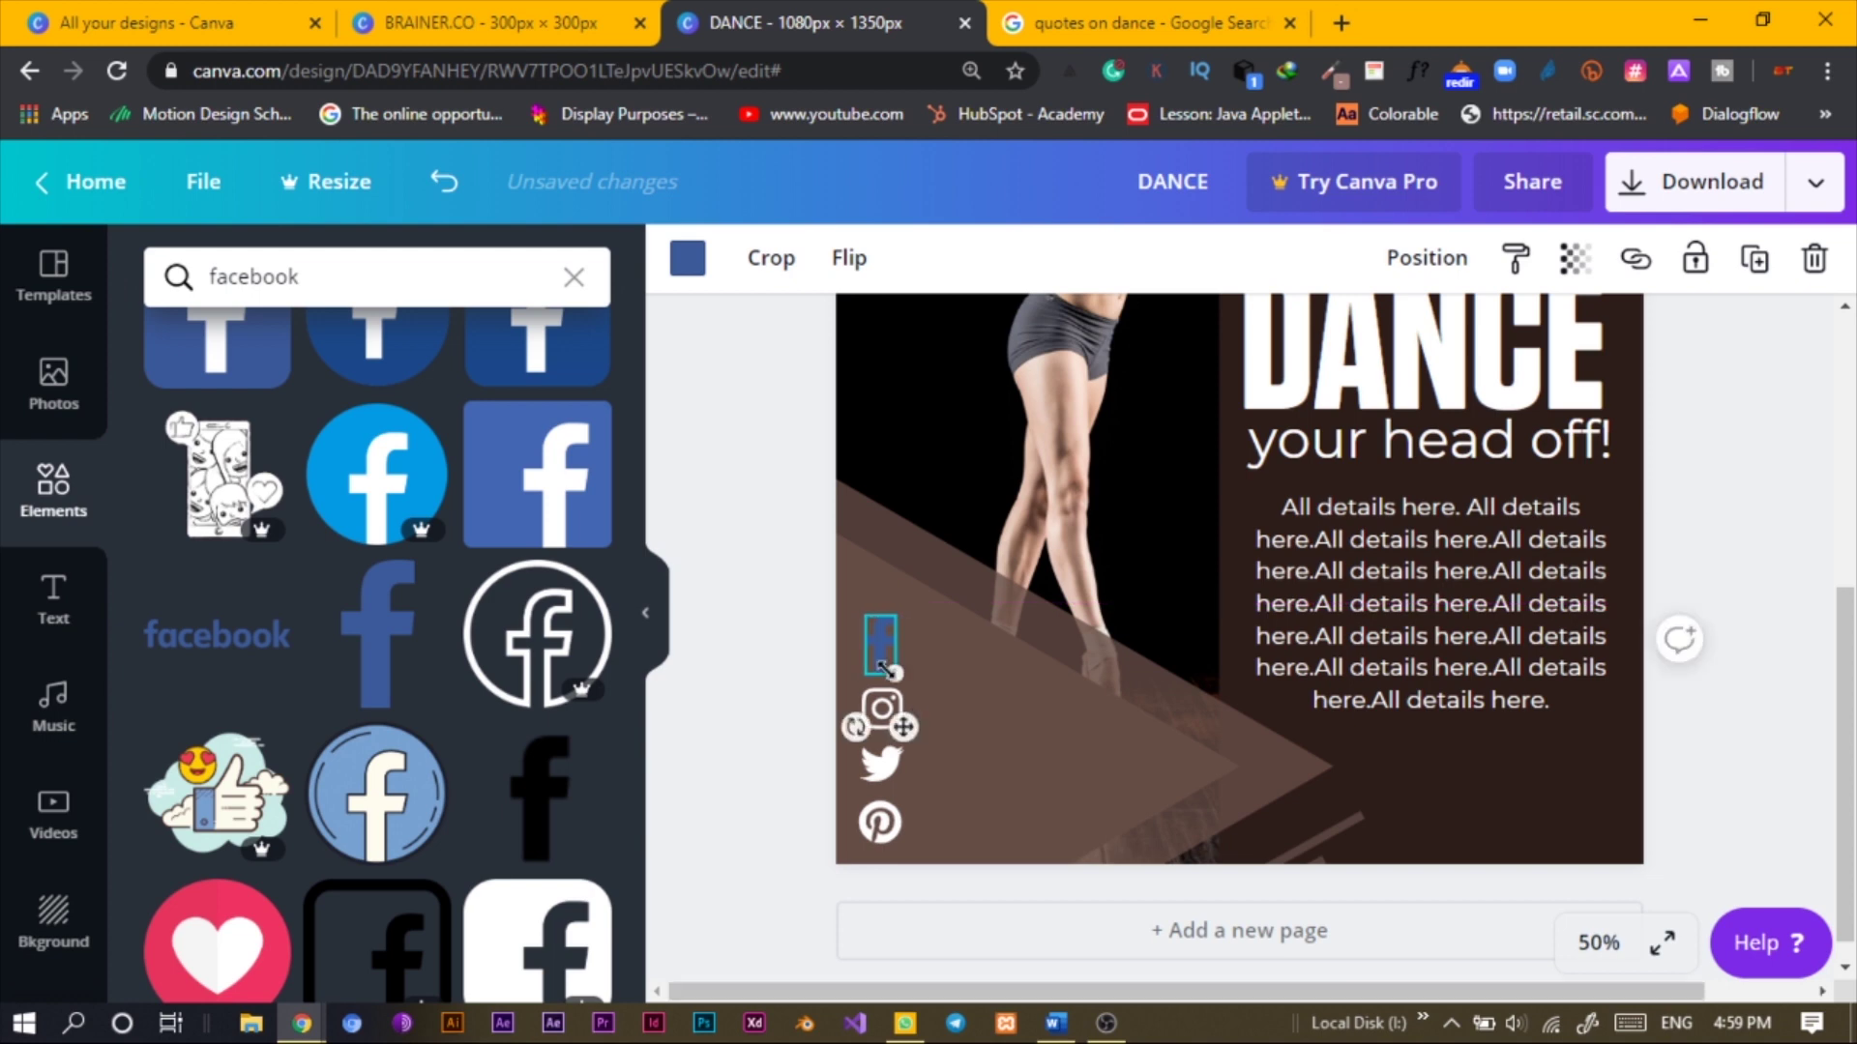
{"action": "left_click_drag", "start_coordinate": [890, 667], "coordinate": [891, 667]}
{"action": "key", "text": "shift+Right"}
{"action": "key", "text": "shift+Down"}
{"action": "key", "text": "shift+Left"}
{"action": "key", "text": "shift+Up"}
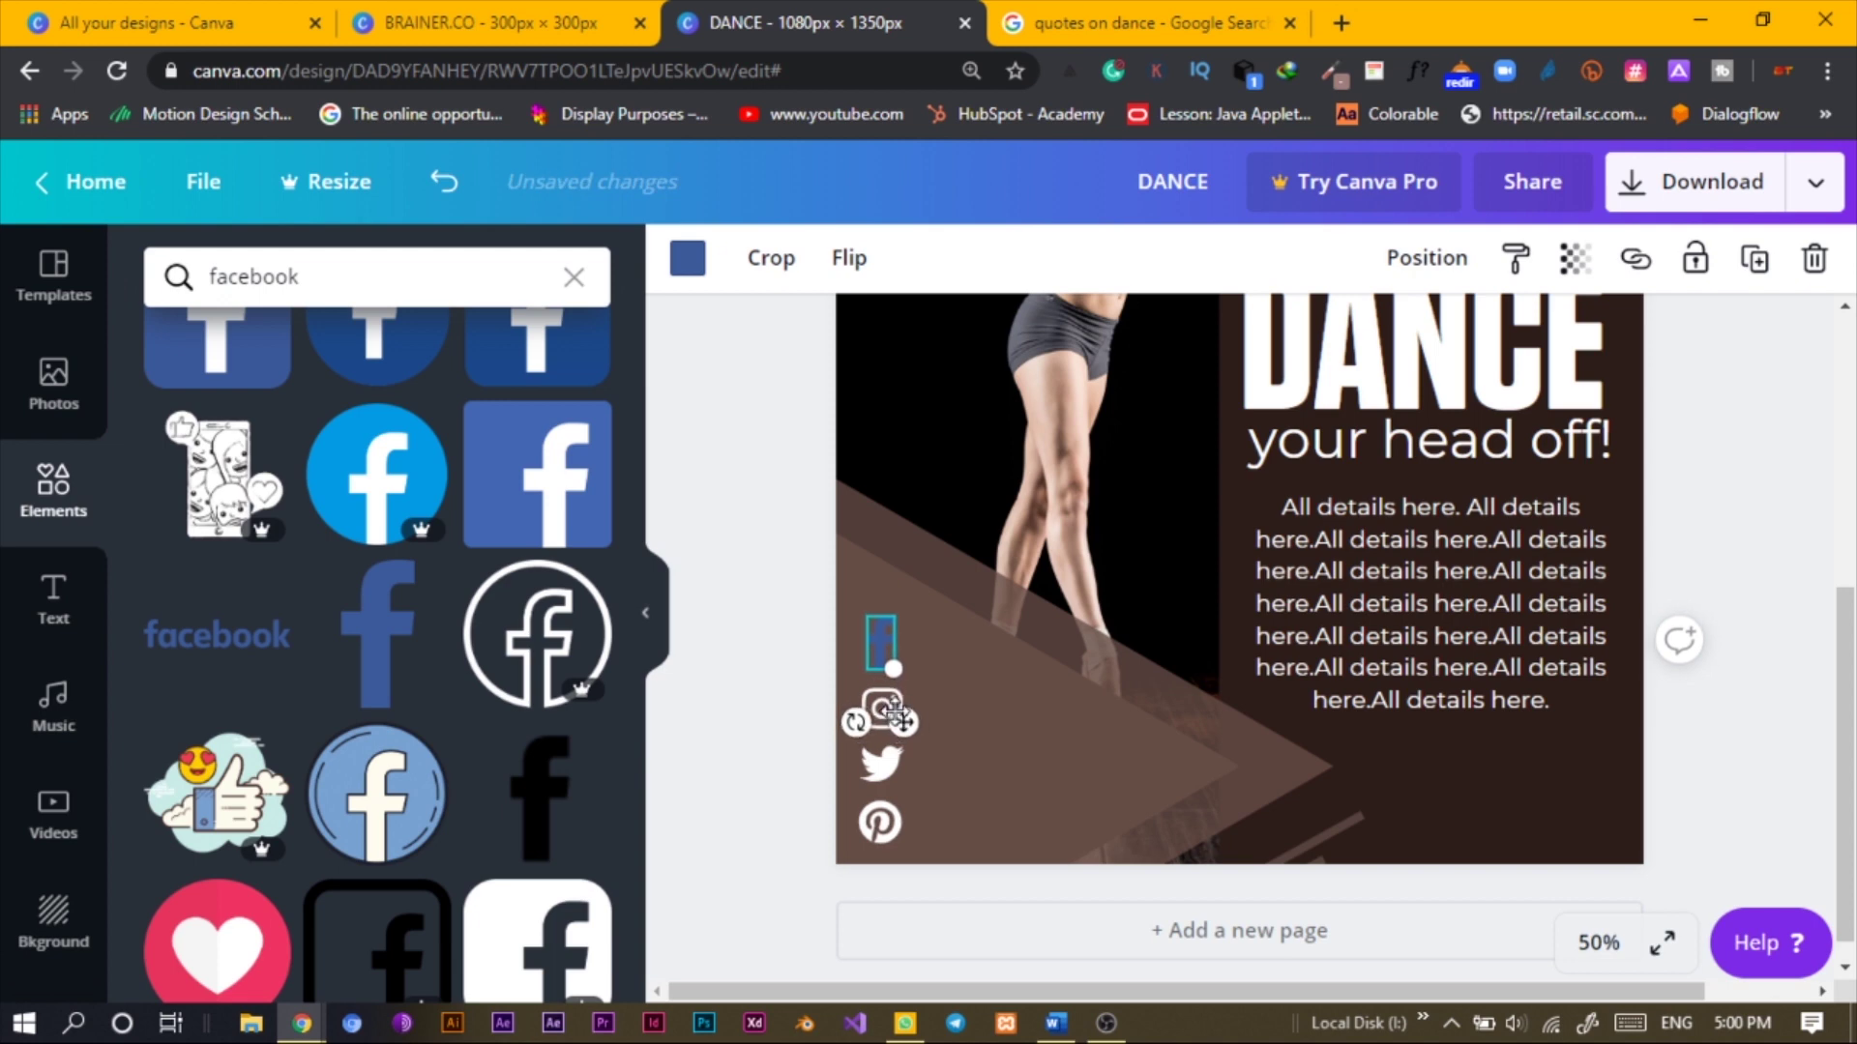
Recolour the Facebook f icon white and deselect it
{"action": "left_click", "coordinate": [690, 261]}
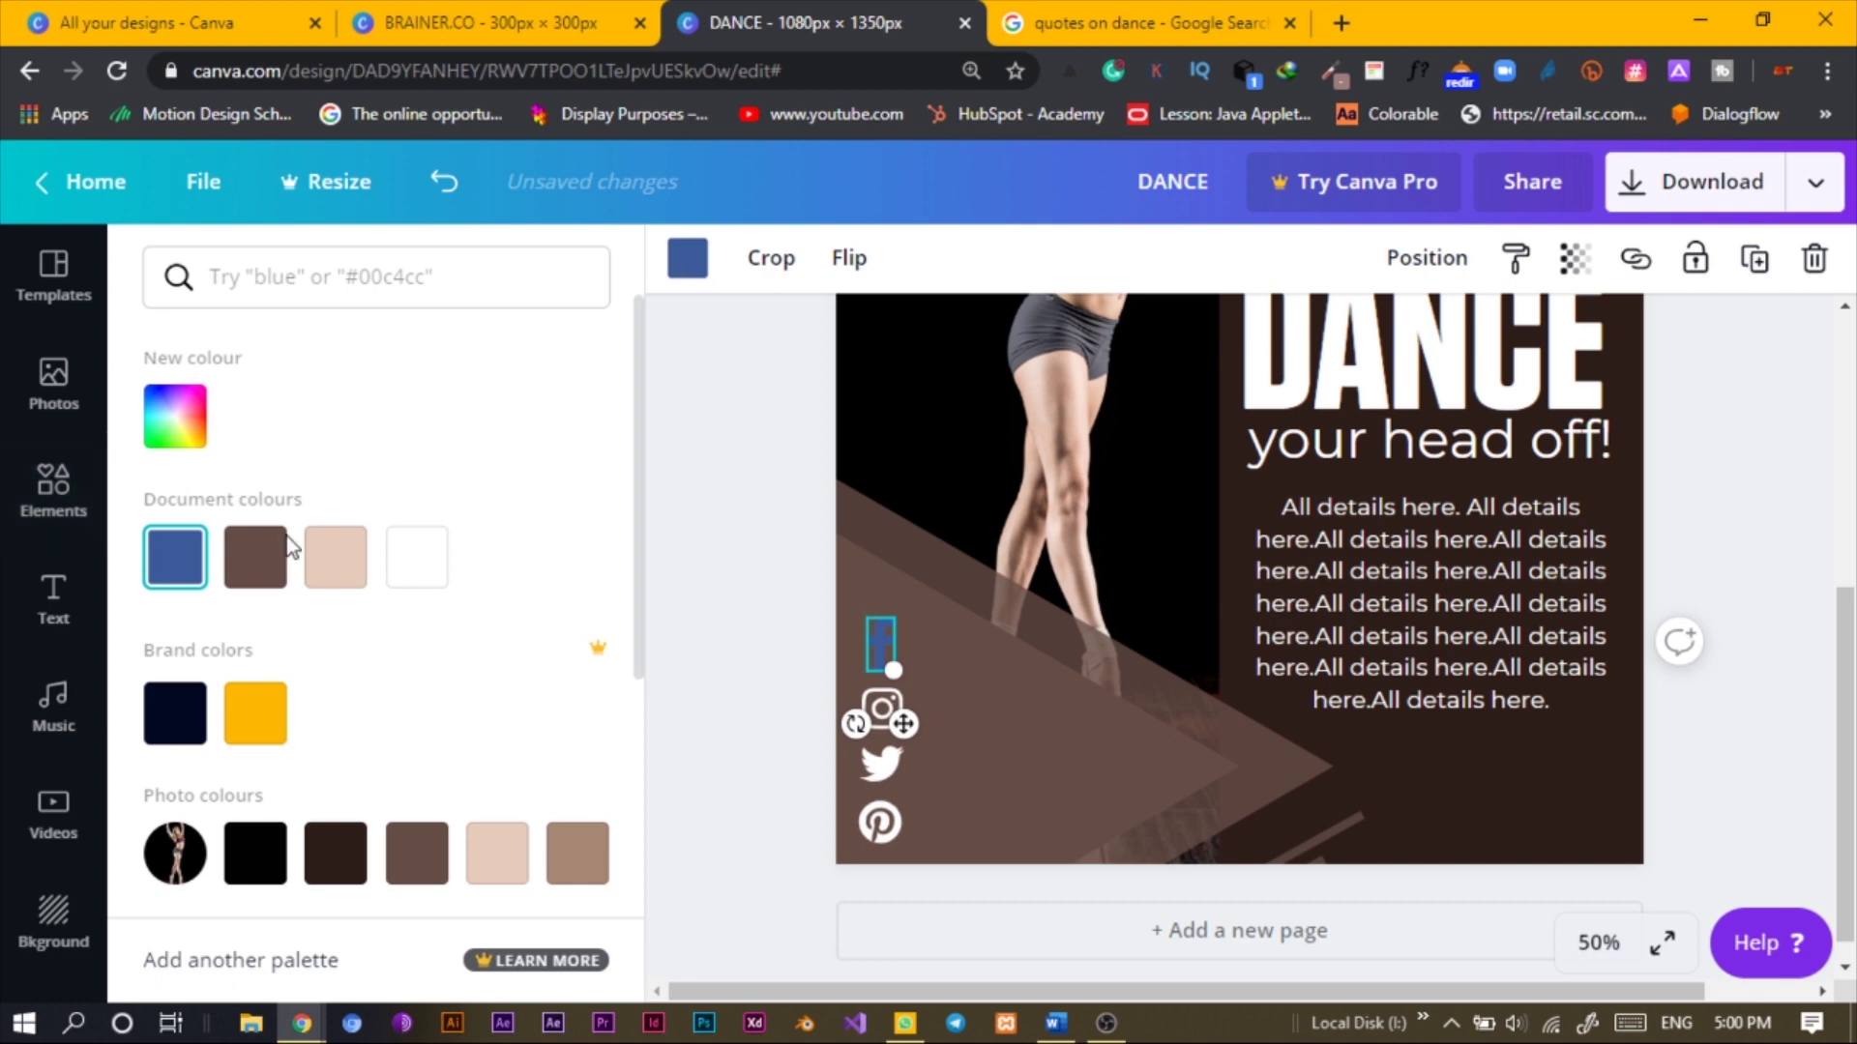
{"action": "left_click", "coordinate": [425, 568]}
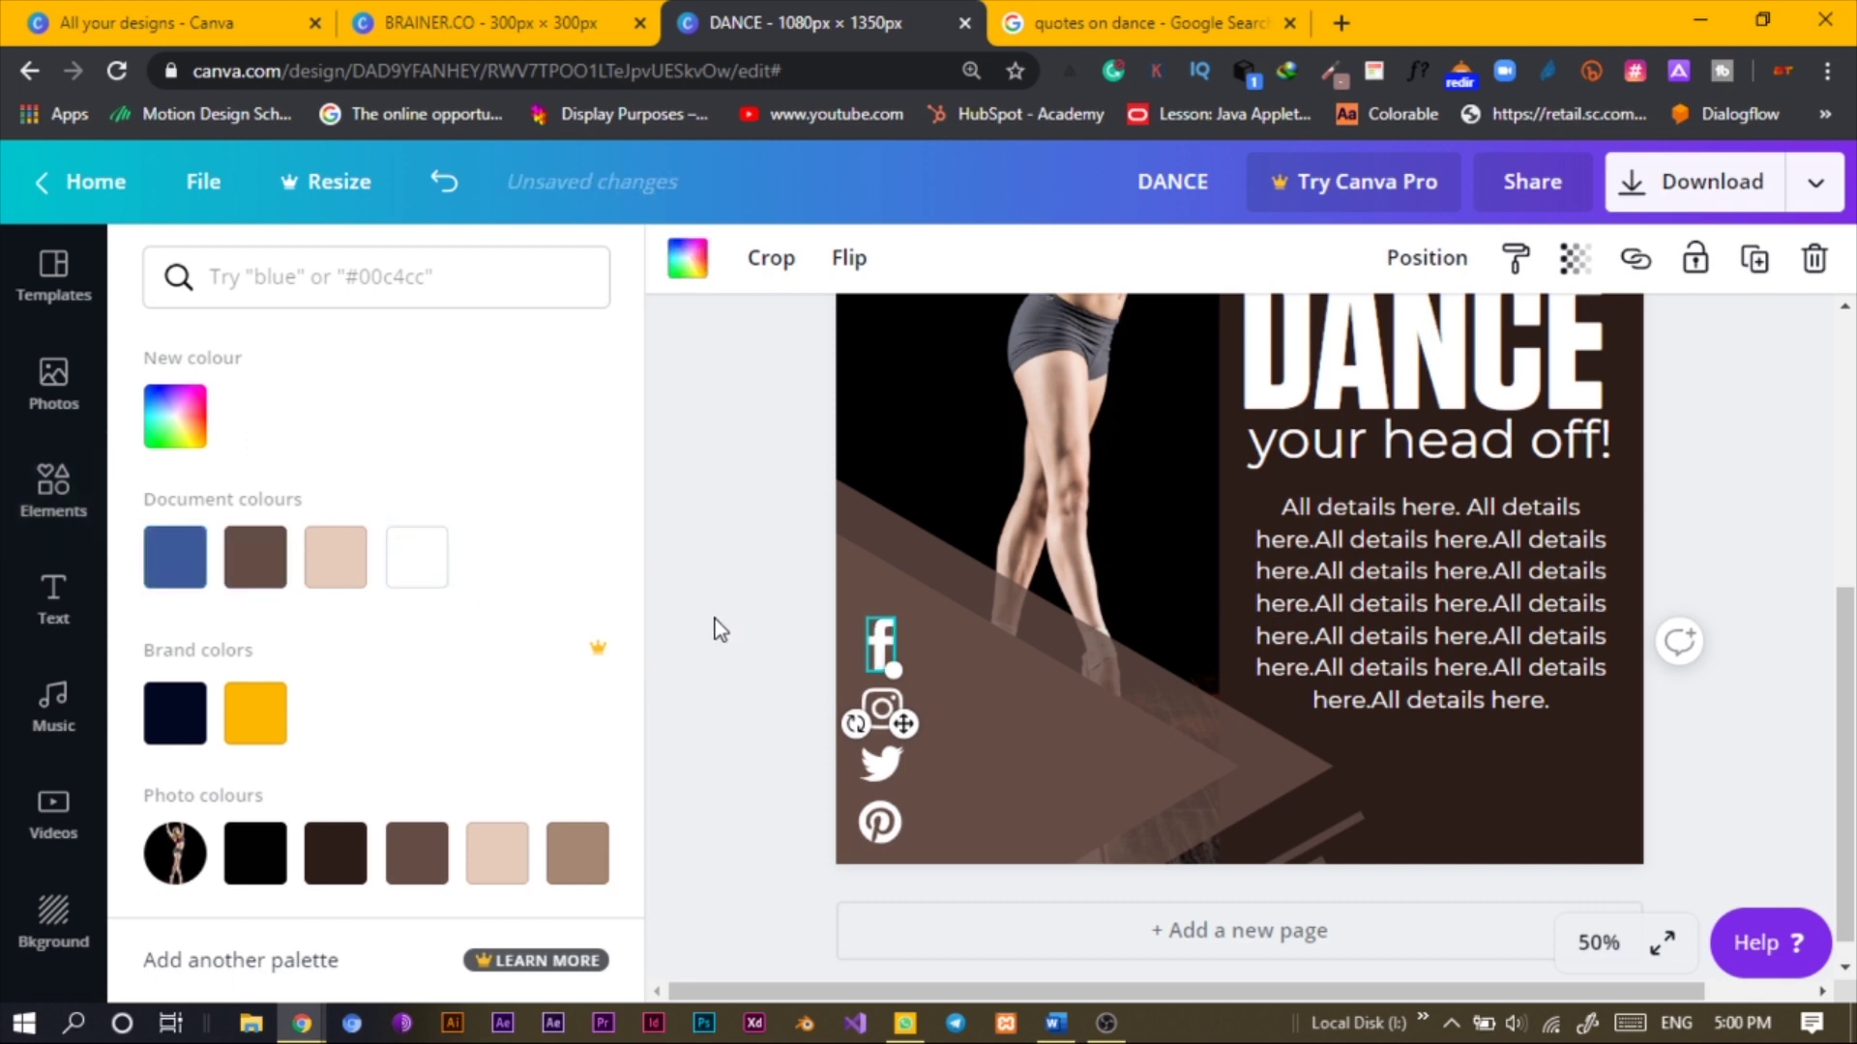
{"action": "left_click", "coordinate": [716, 629]}
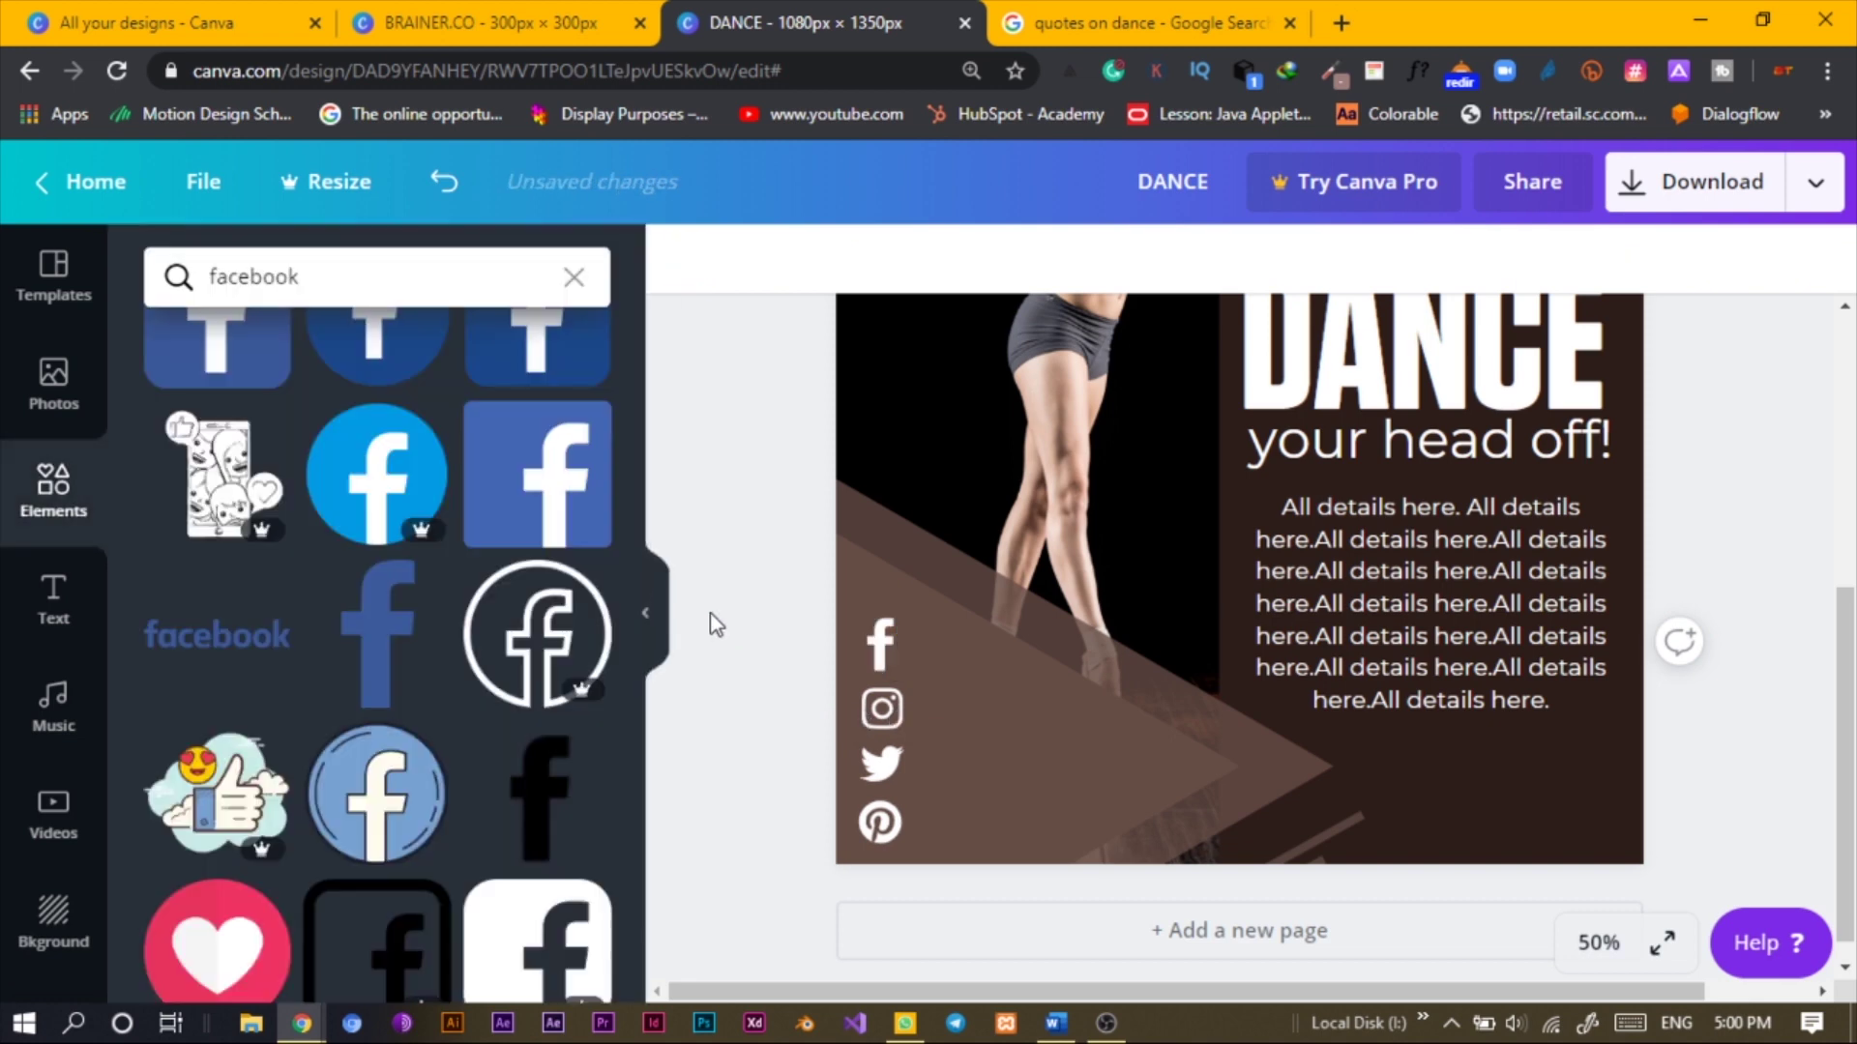
{"action": "left_click", "coordinate": [1532, 597]}
{"action": "left_click_drag", "start_coordinate": [1534, 599], "coordinate": [1129, 761]}
{"action": "double_click", "coordinate": [1168, 745]}
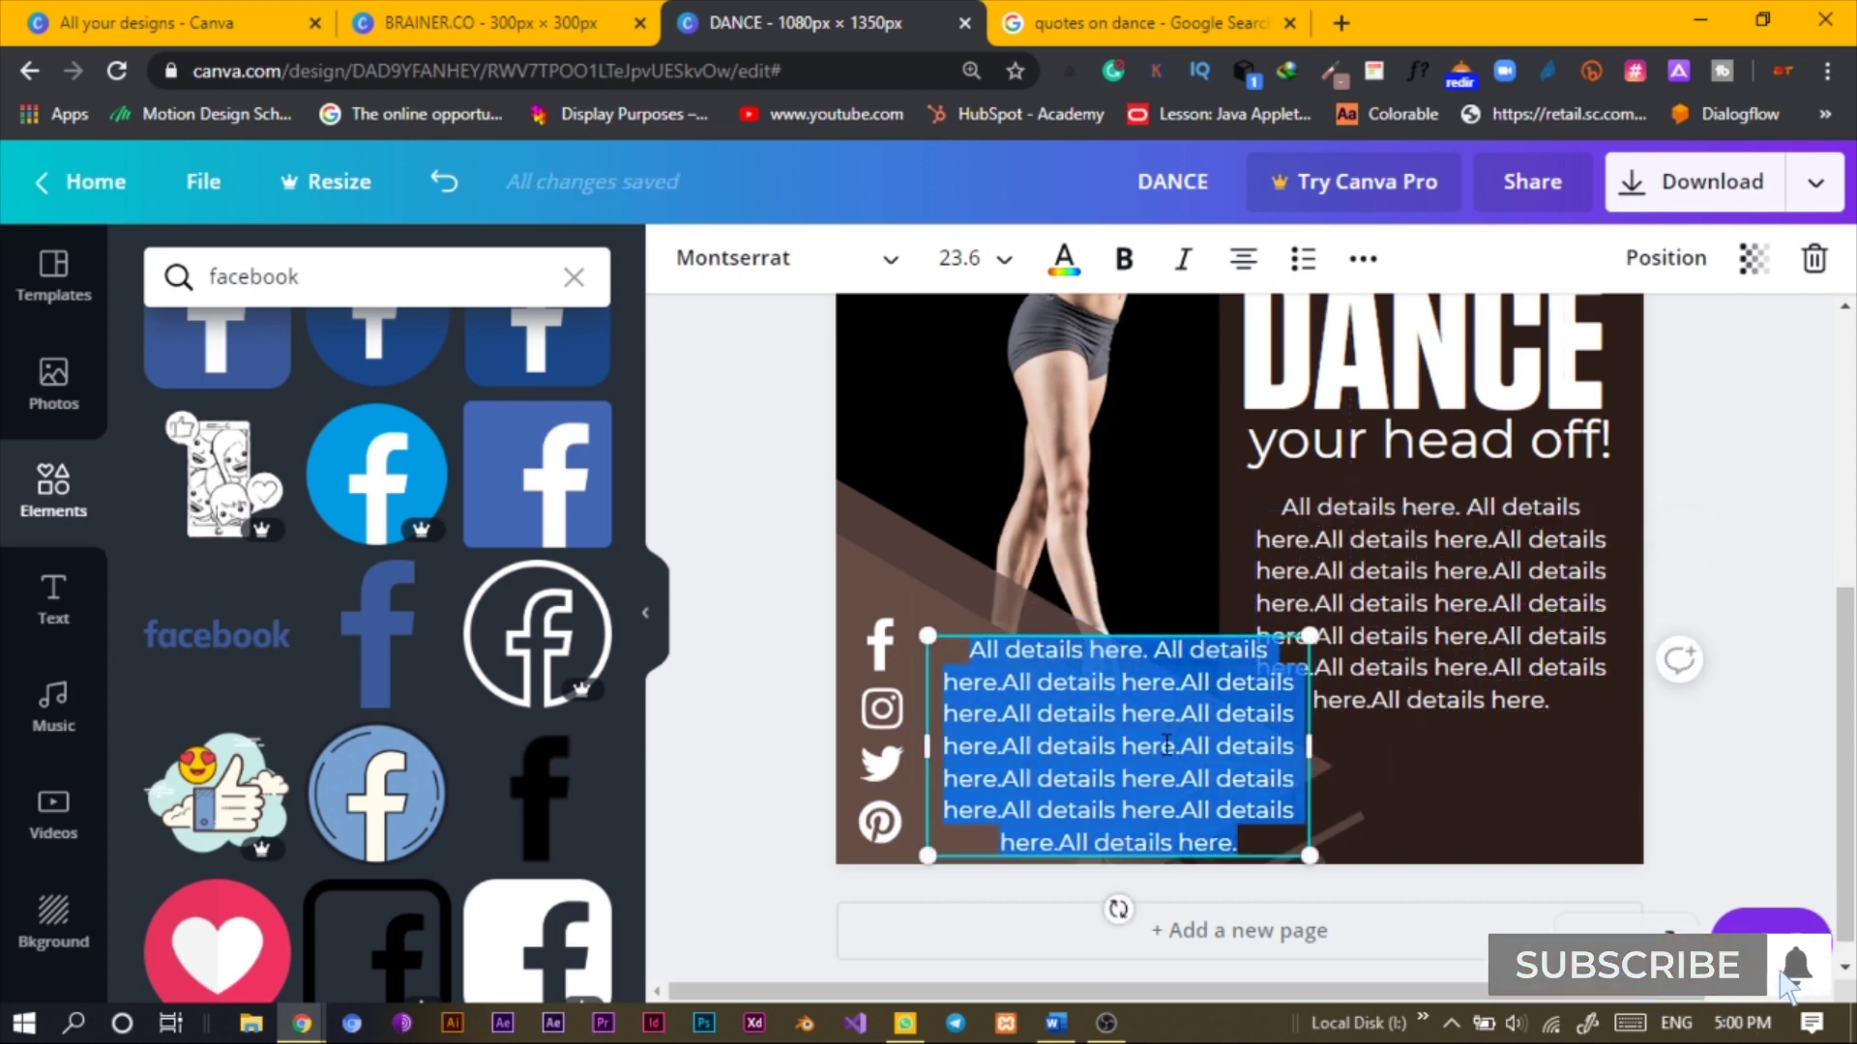
{"action": "type", "text": "@"}
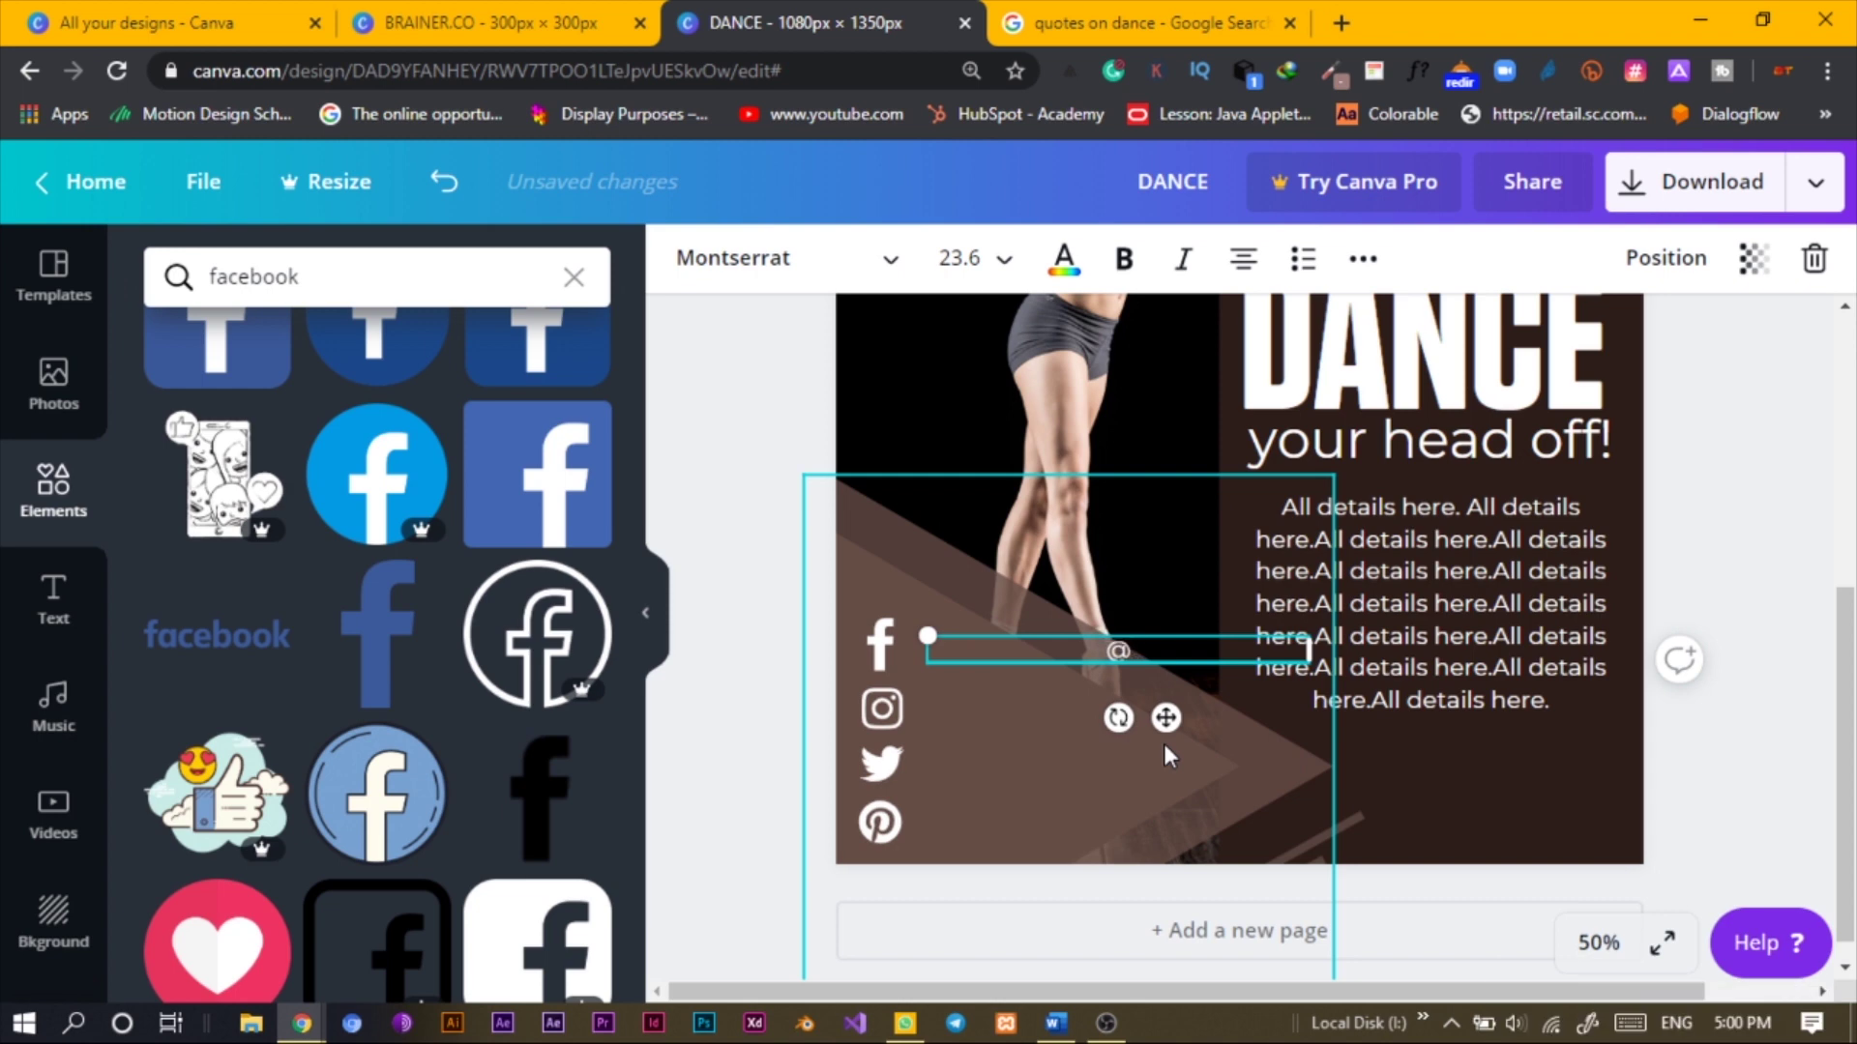
{"action": "type", "text": "your_user"}
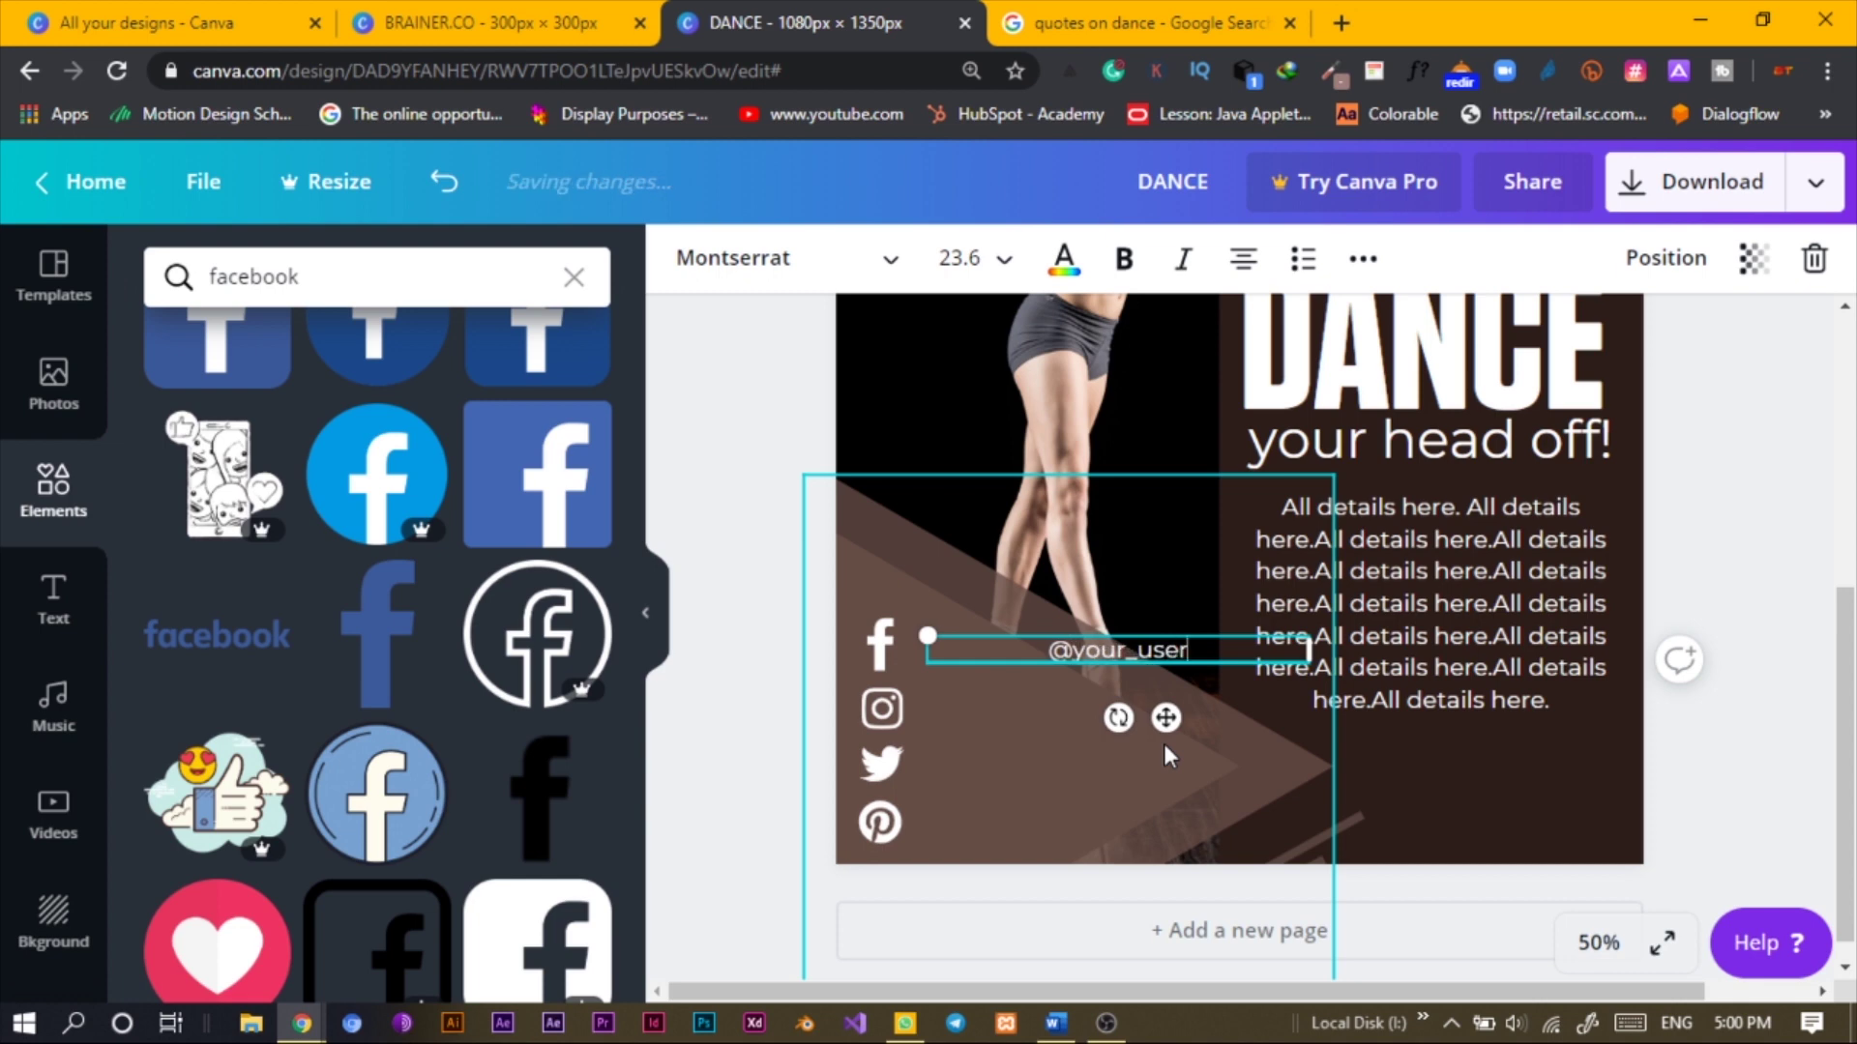
{"action": "type", "text": "name"}
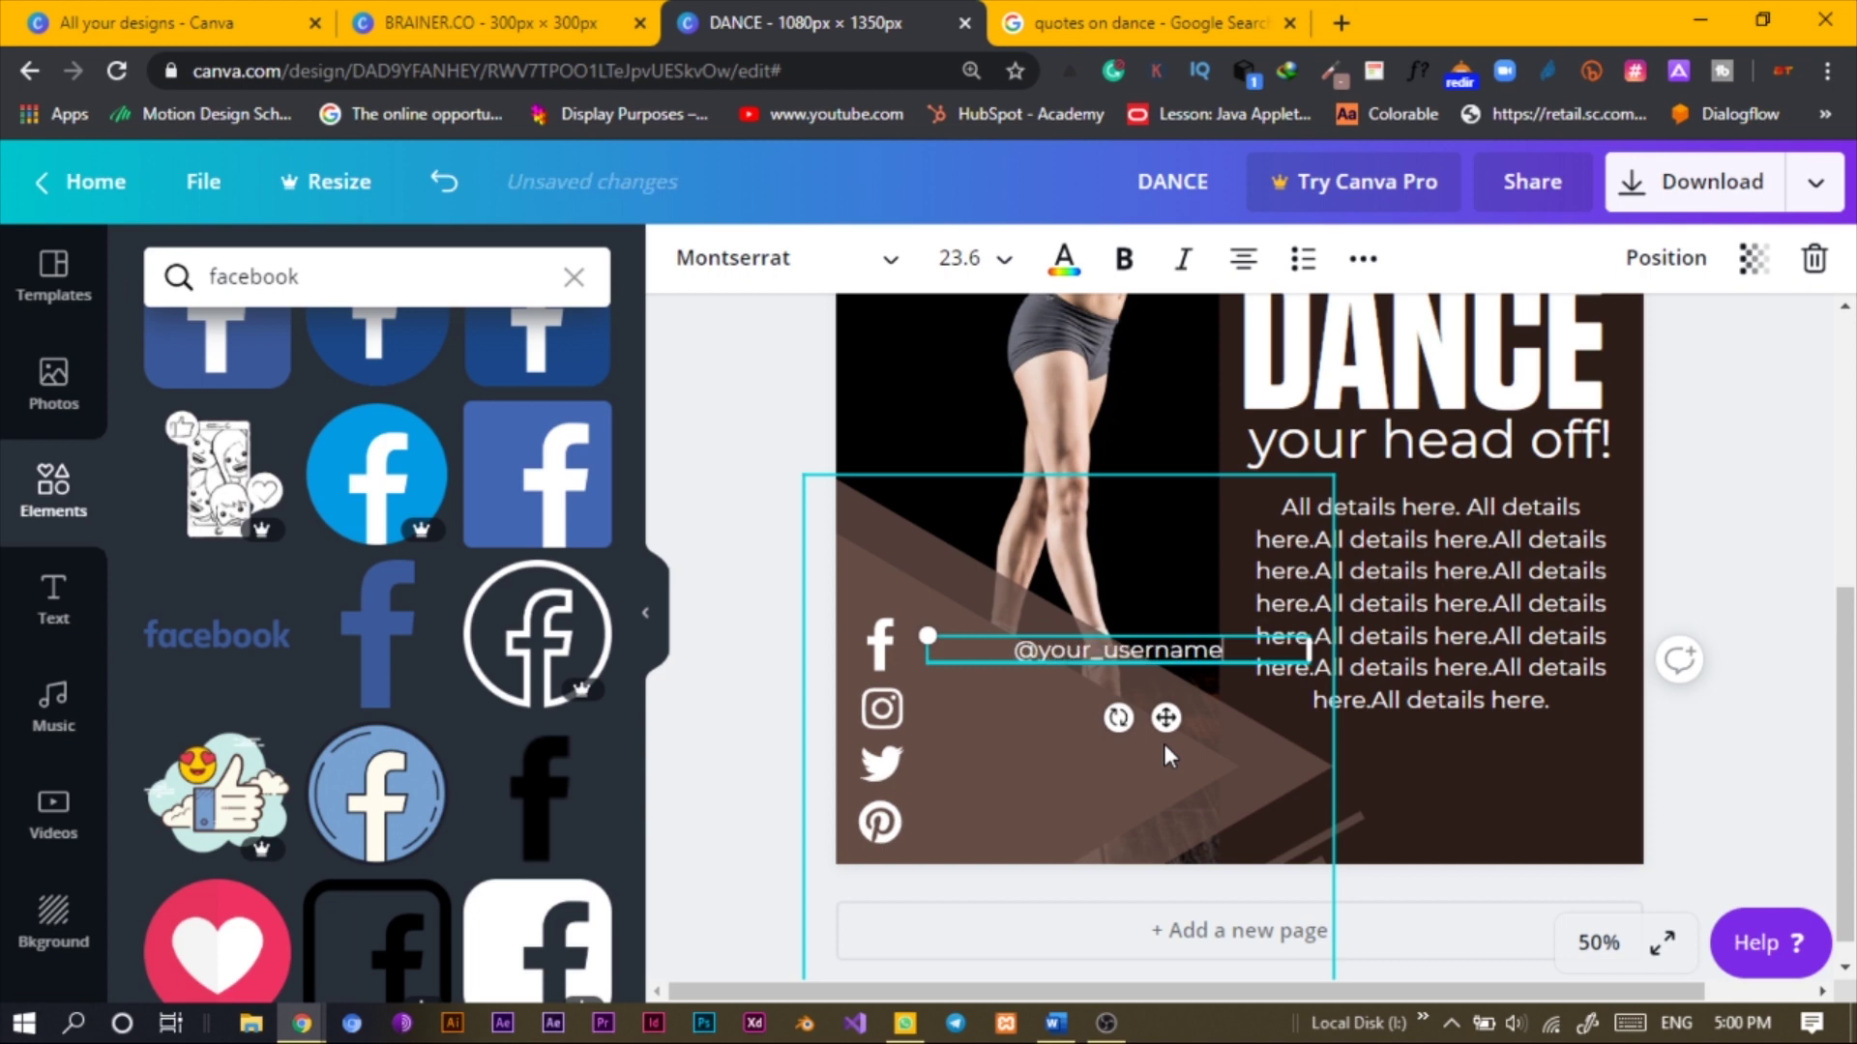
{"action": "left_click_drag", "start_coordinate": [1309, 651], "coordinate": [1158, 703]}
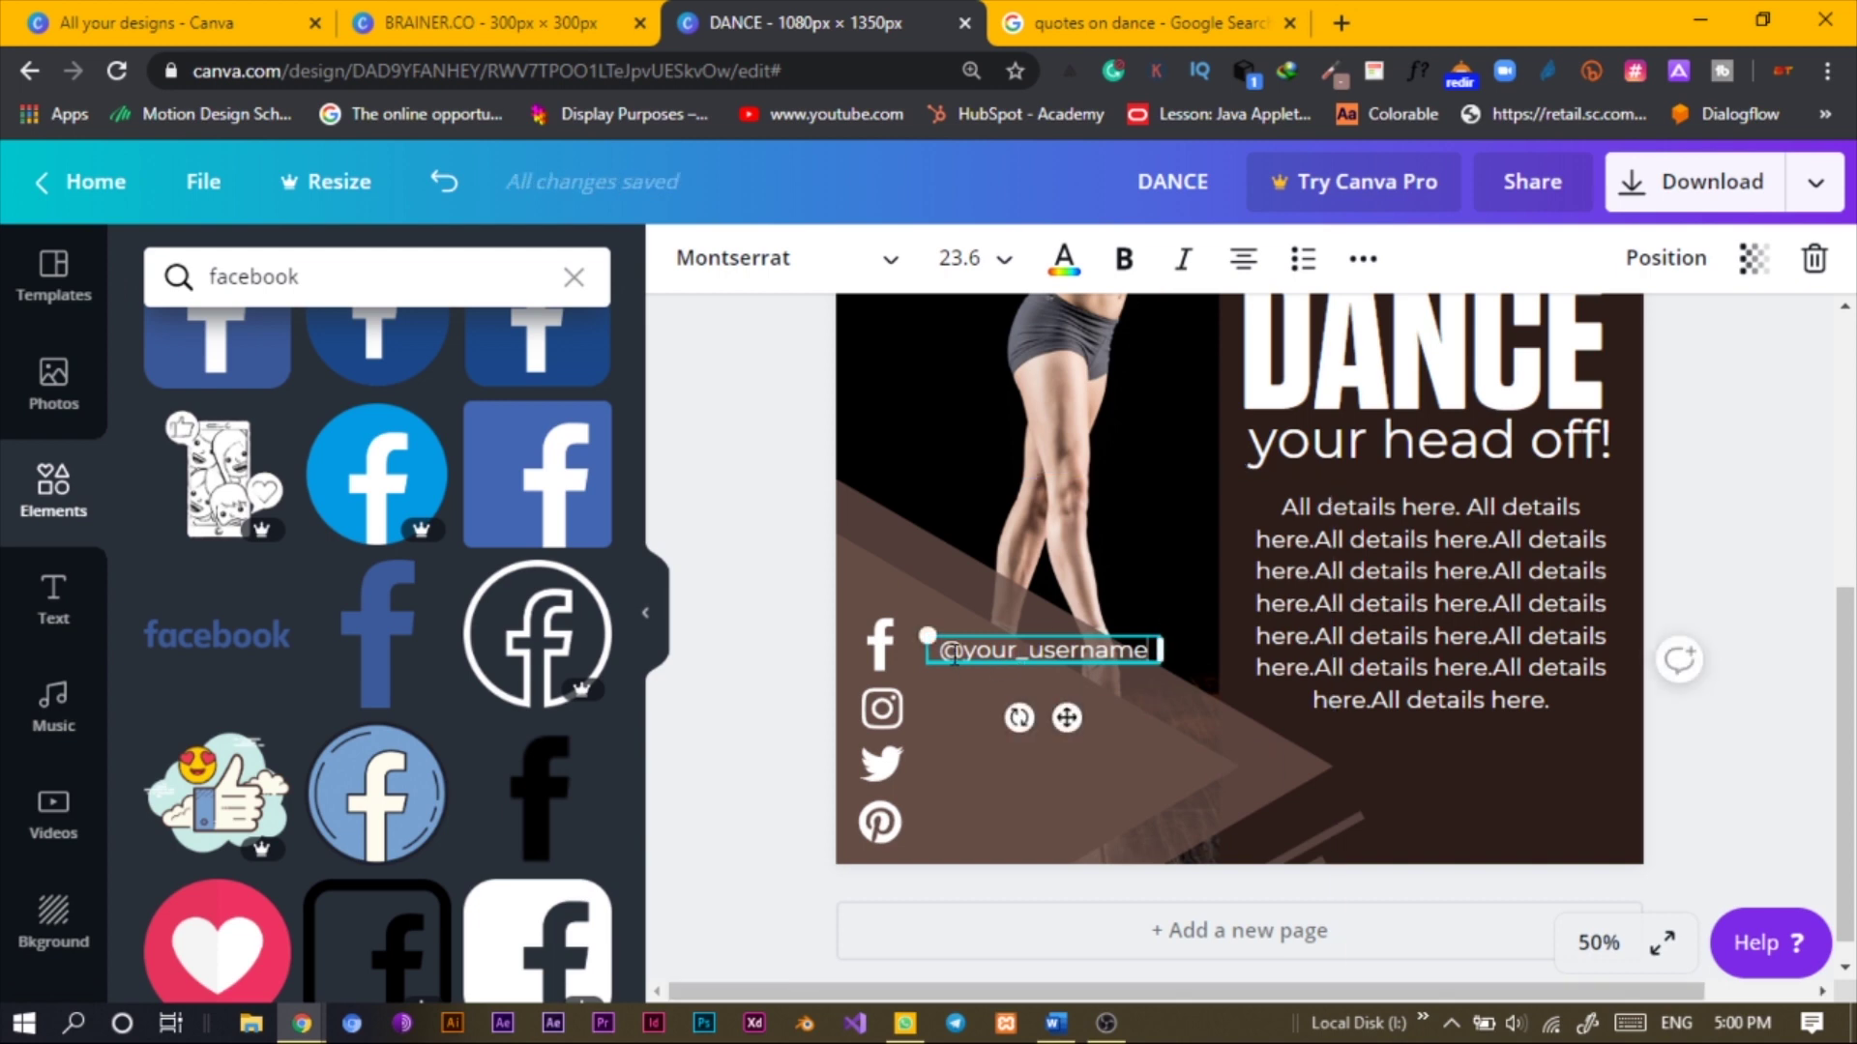
{"action": "left_click_drag", "start_coordinate": [912, 633], "coordinate": [966, 640]}
{"action": "left_click_drag", "start_coordinate": [1083, 716], "coordinate": [1014, 730]}
Nudge the brown triangle group upwards behind the social icons and username
{"action": "left_click_drag", "start_coordinate": [718, 541], "coordinate": [967, 573]}
{"action": "key", "text": "shift+Up"}
{"action": "key", "text": "shift+Up"}
{"action": "key", "text": "shift+Up"}
{"action": "key", "text": "shift+Up"}
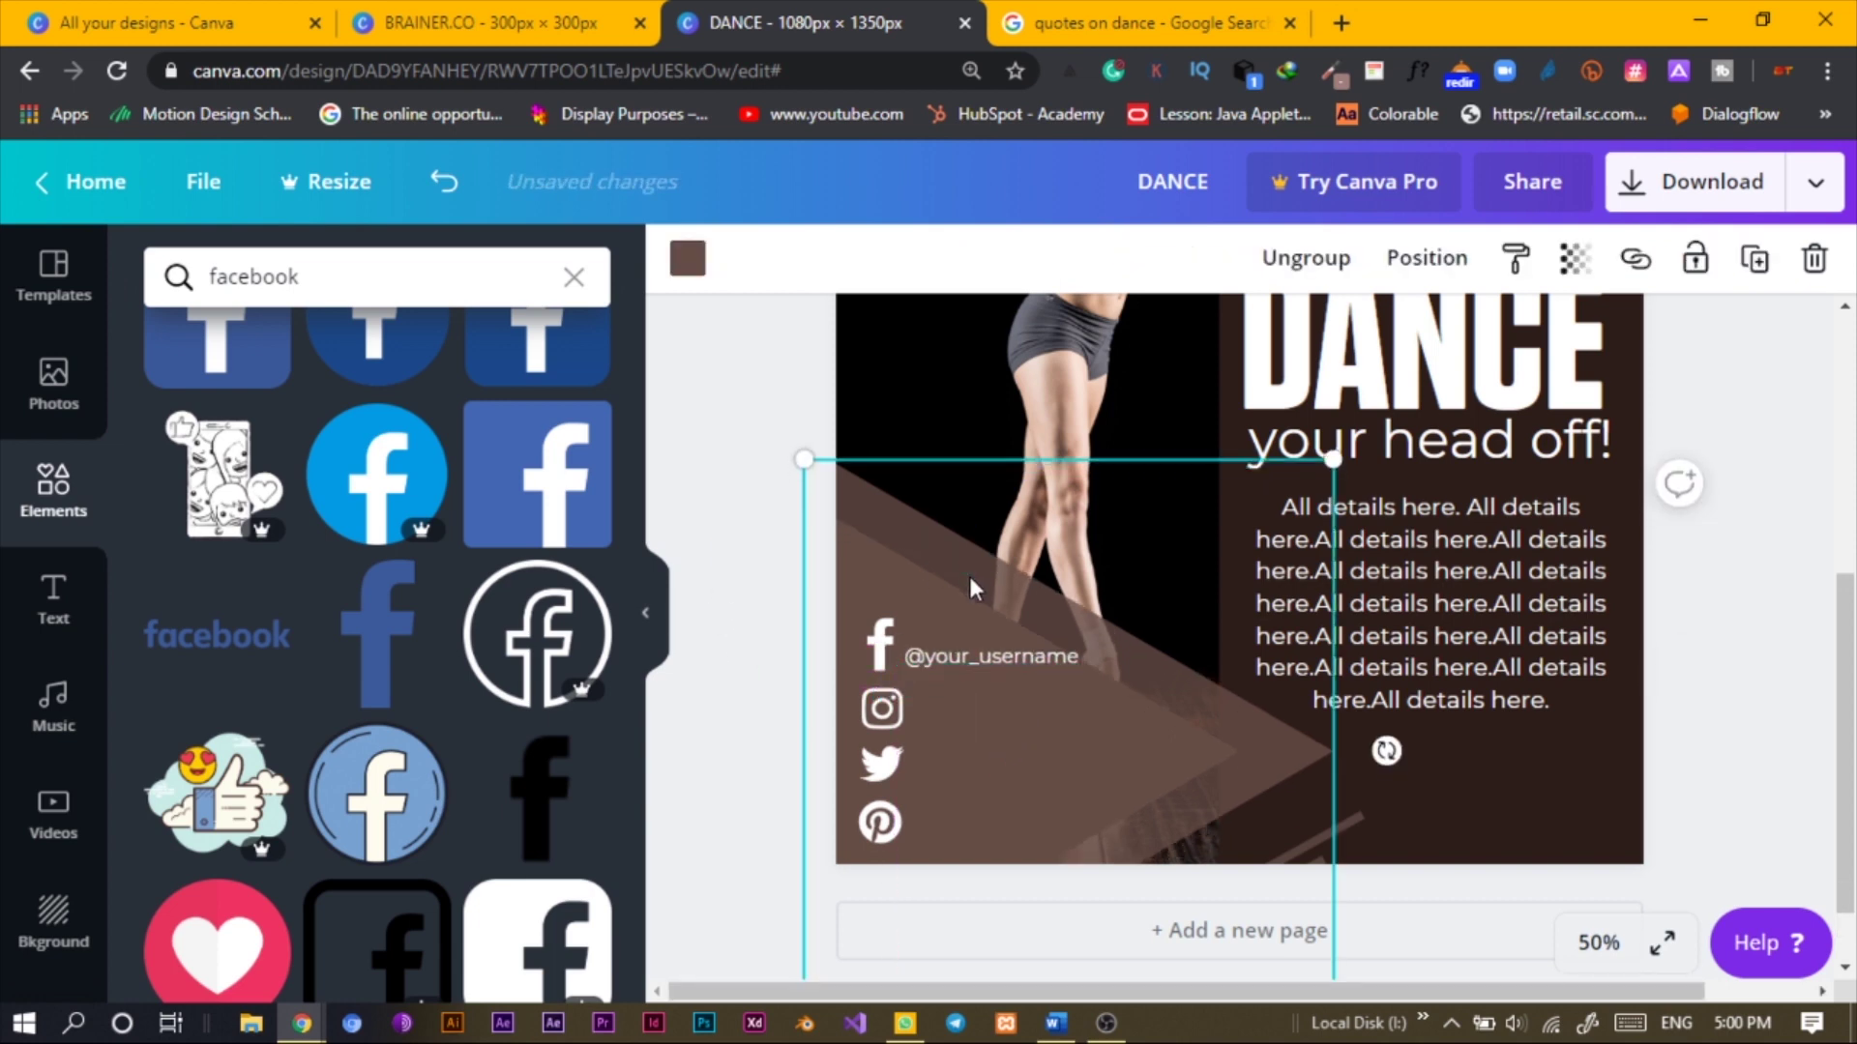
{"action": "left_click", "coordinate": [923, 655]}
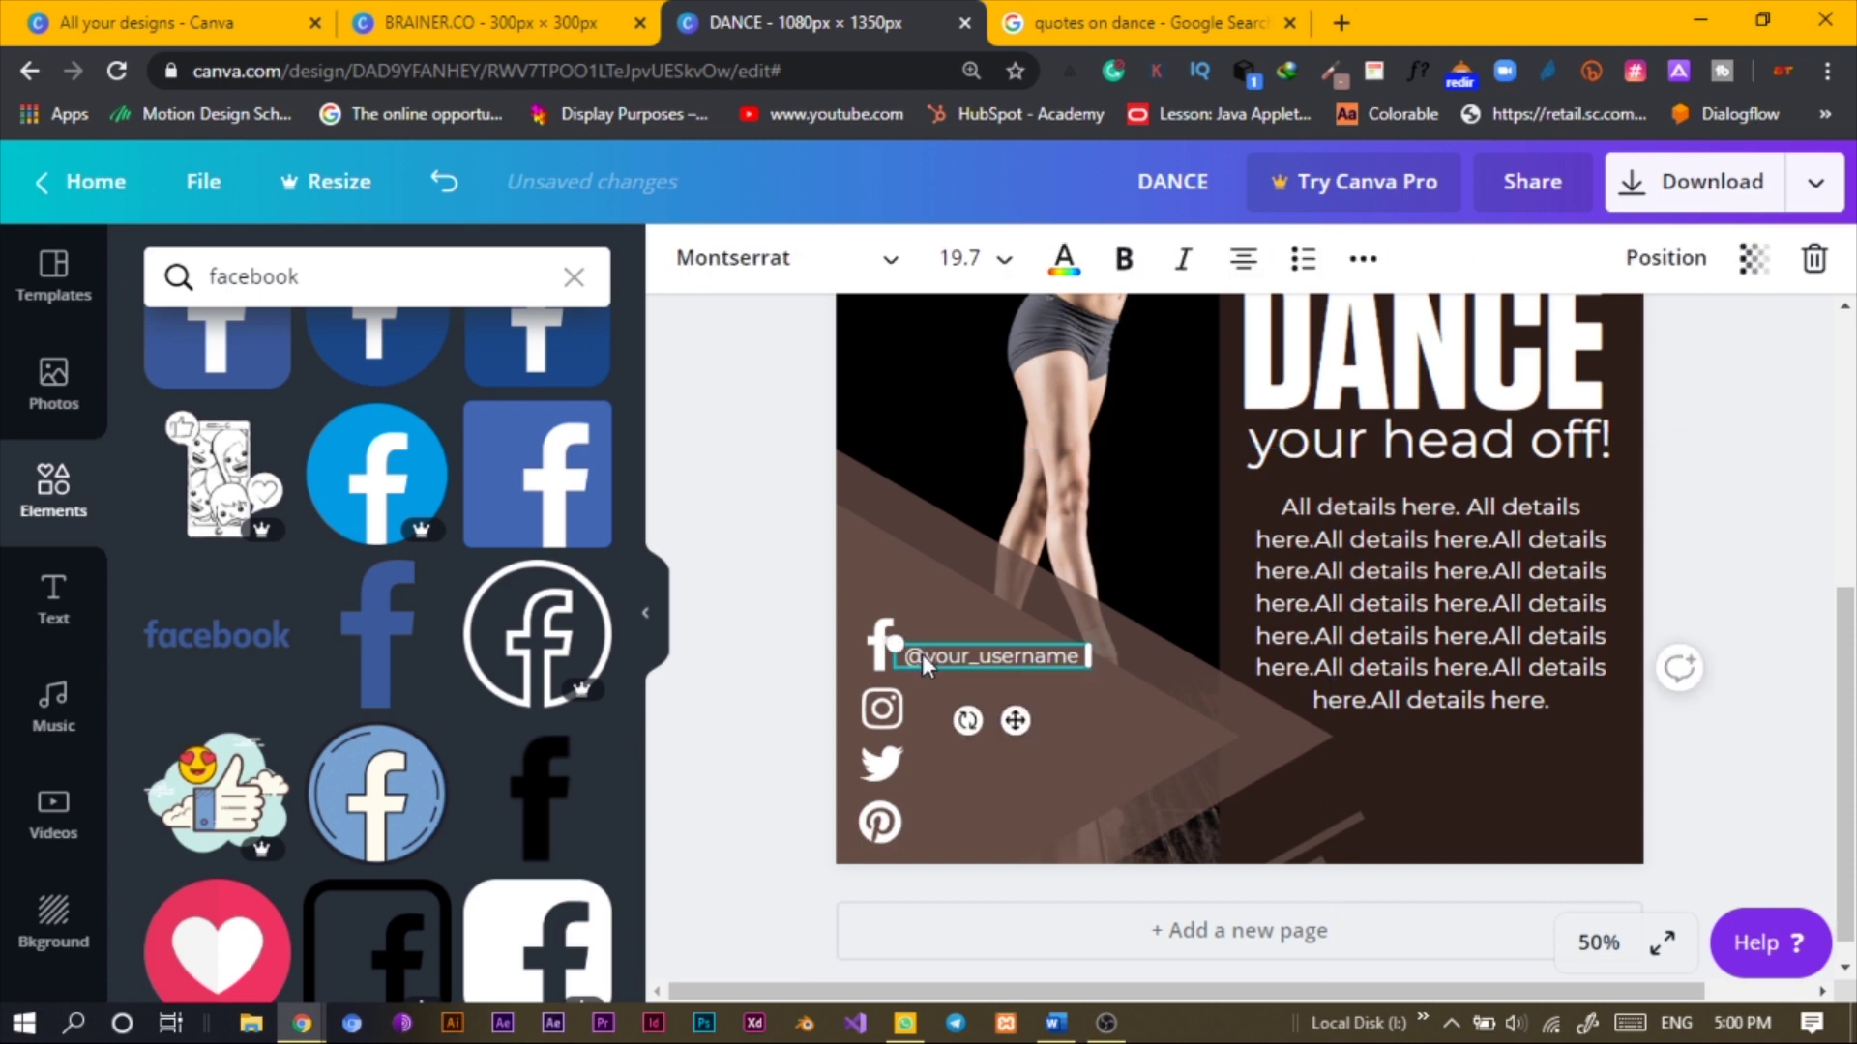
{"action": "key", "text": "shift+Left"}
{"action": "key", "text": "Up"}
{"action": "key", "text": "Up"}
{"action": "key", "text": "Up"}
{"action": "key", "text": "Up"}
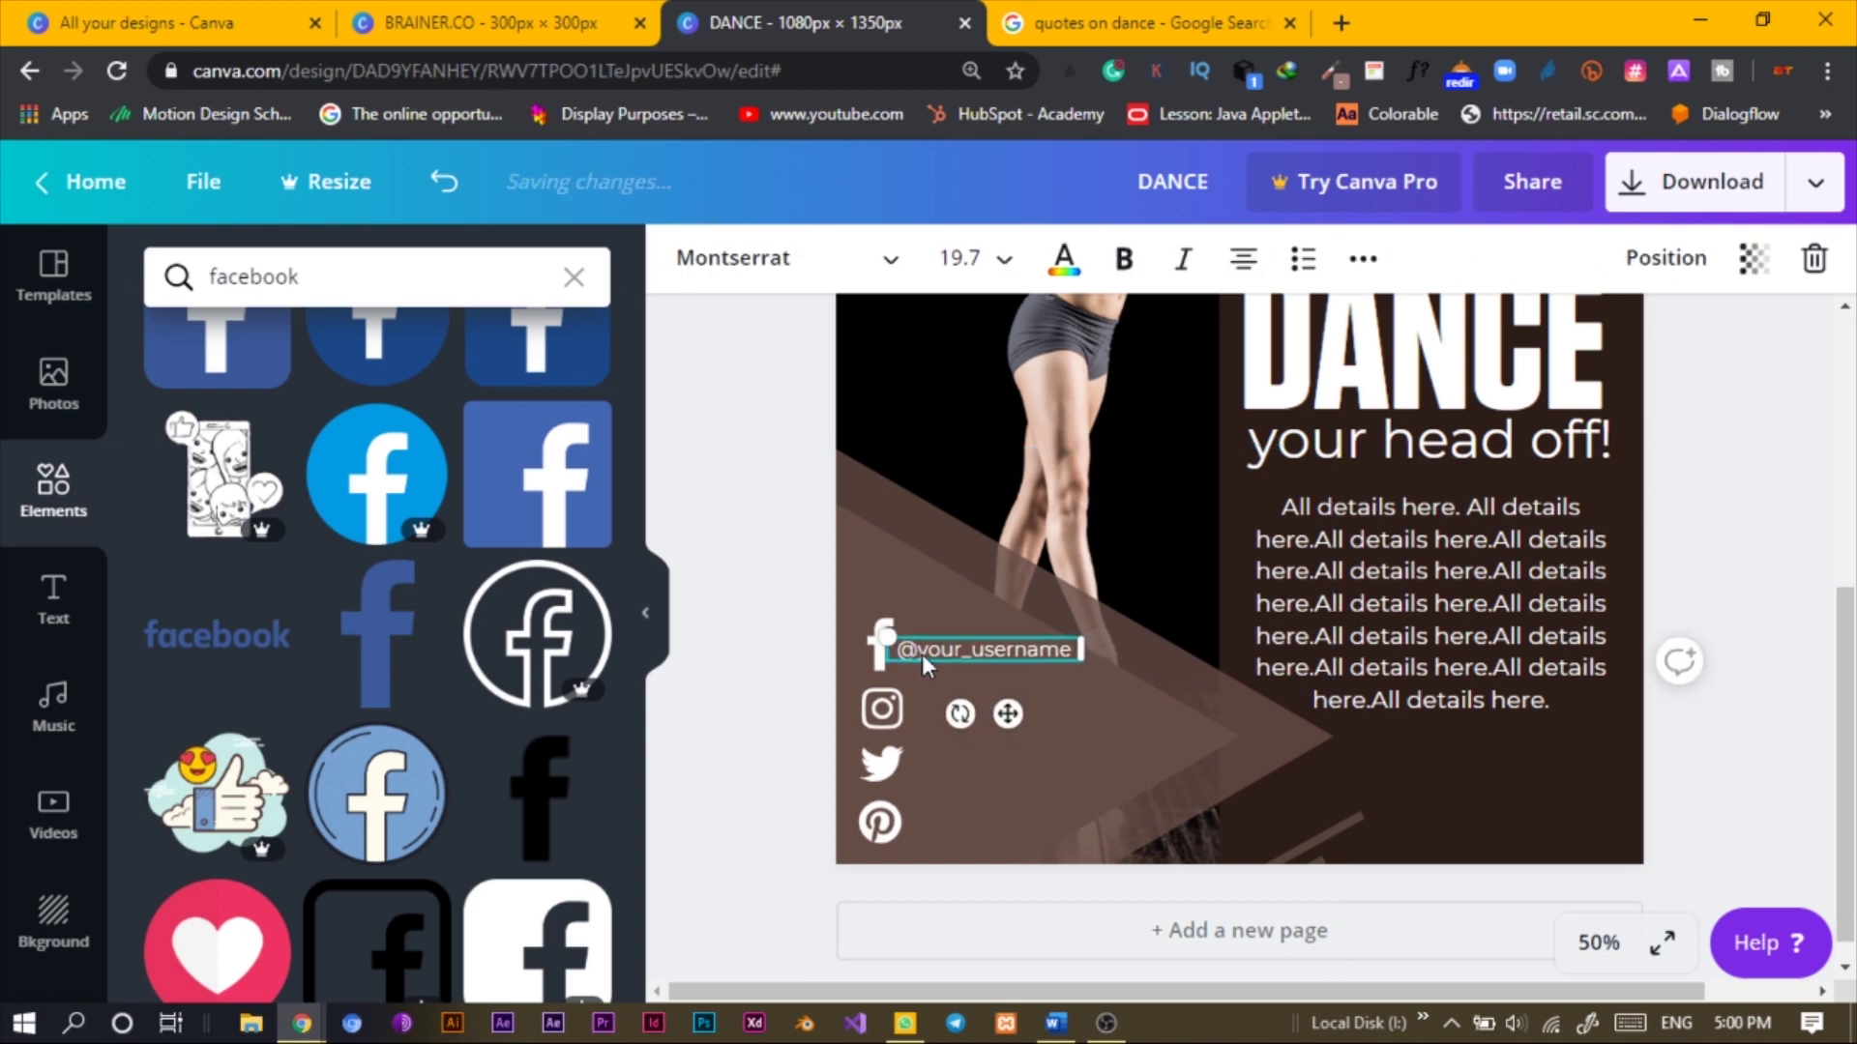
{"action": "left_click", "coordinate": [812, 664]}
{"action": "left_click", "coordinate": [973, 638]}
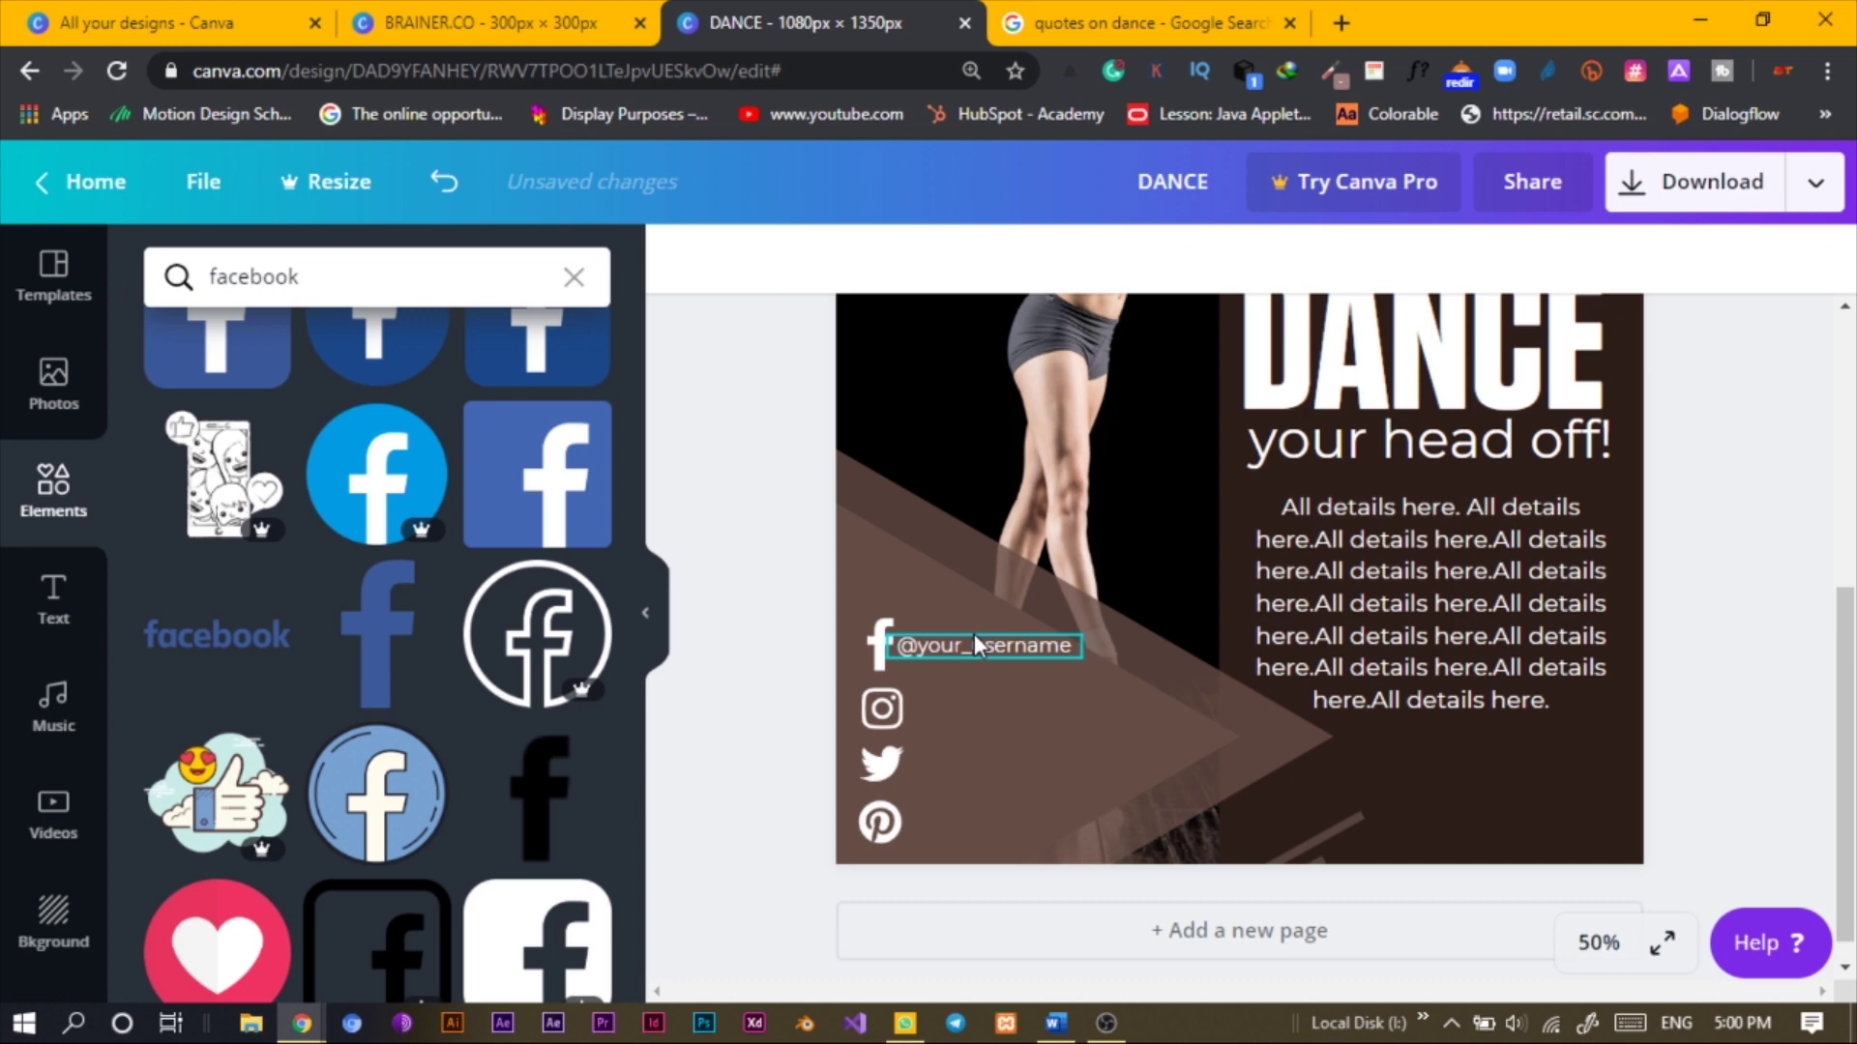
Scale the Instagram icon down slightly and shift the Facebook icon a little left and down to line up with it
{"action": "left_click", "coordinate": [885, 711]}
{"action": "left_click_drag", "start_coordinate": [902, 727], "coordinate": [890, 731]}
{"action": "left_click", "coordinate": [879, 648]}
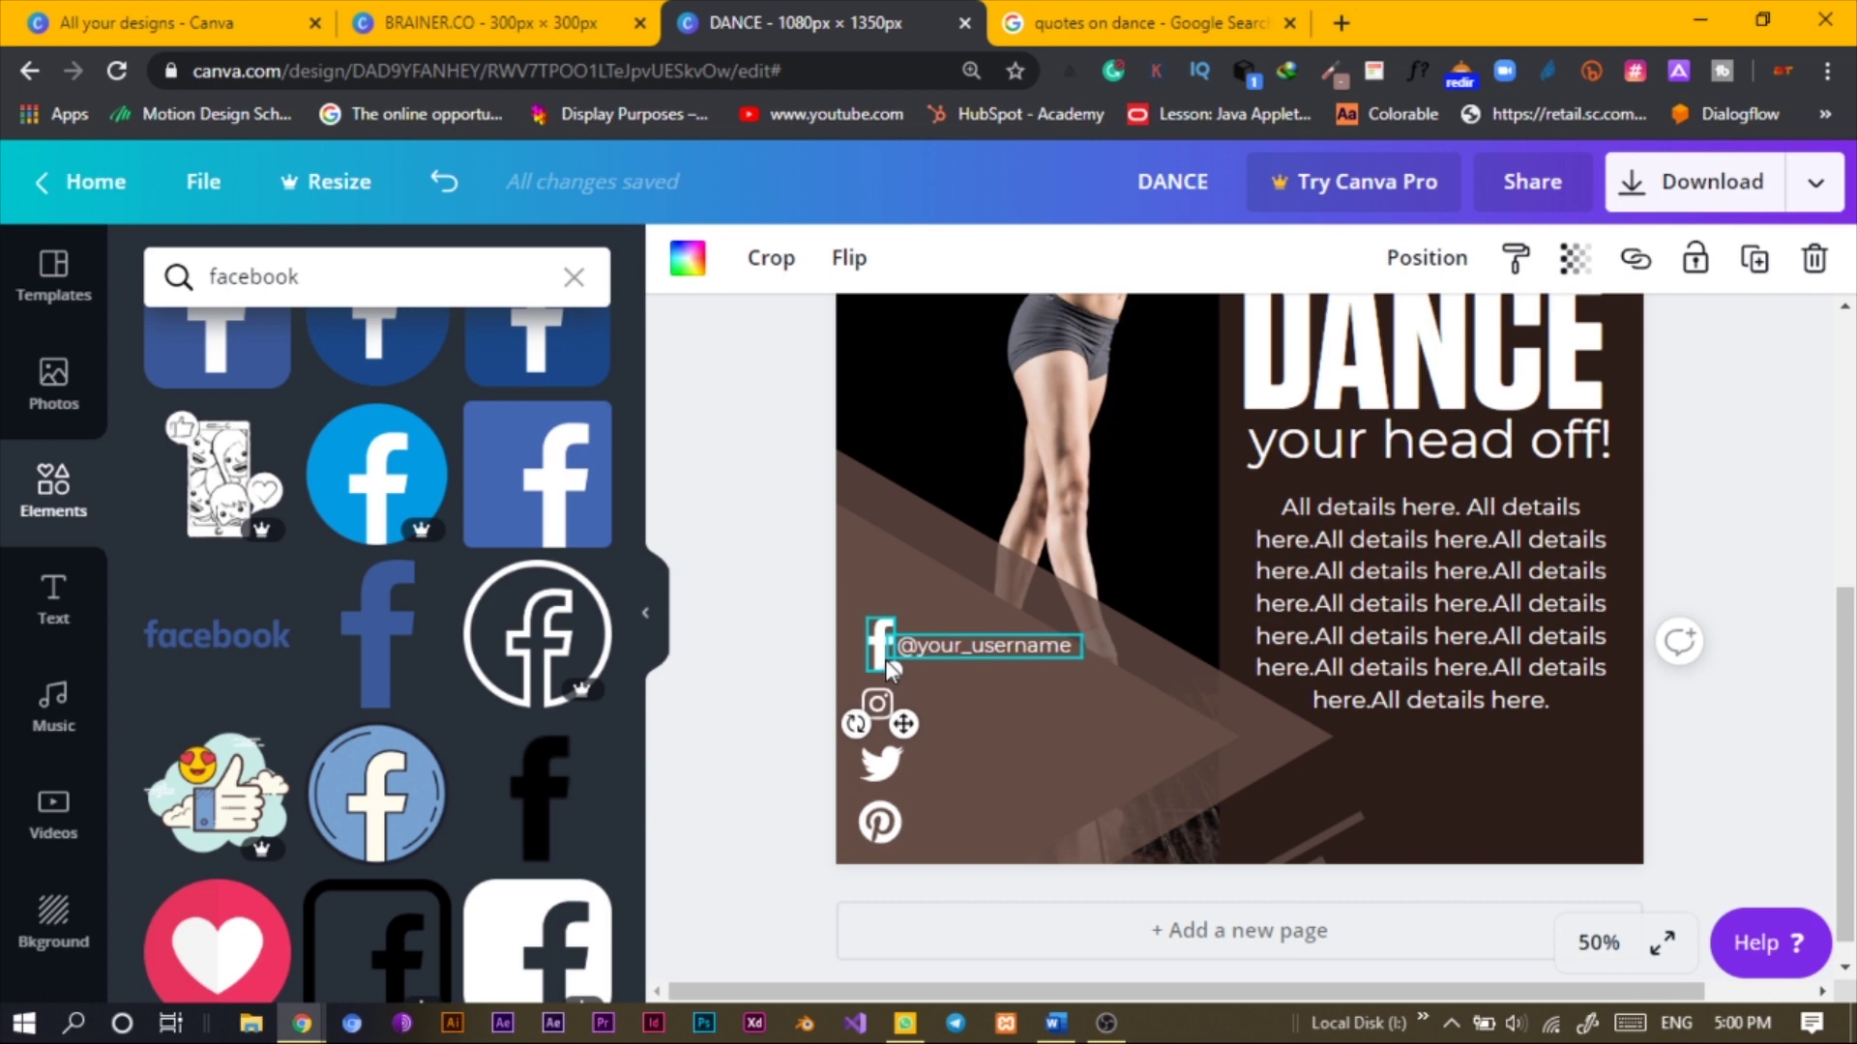
{"action": "left_click_drag", "start_coordinate": [878, 647], "coordinate": [875, 651]}
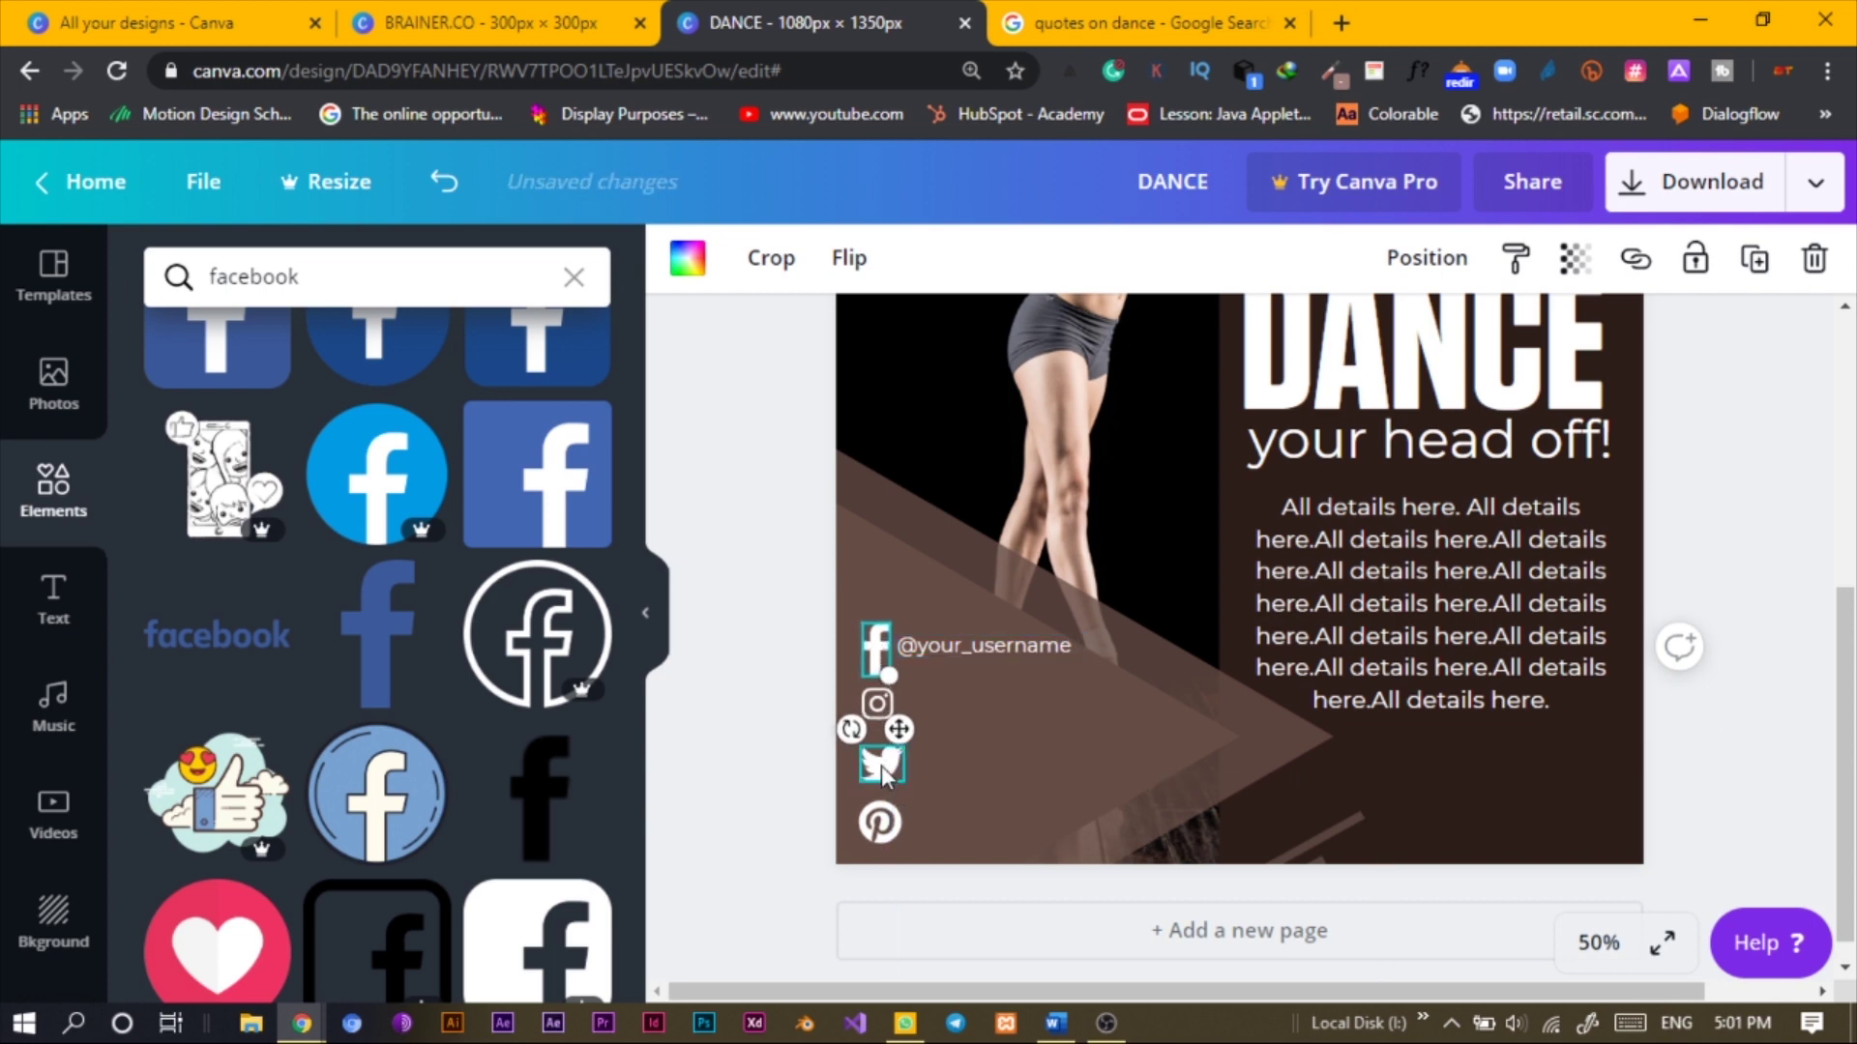
Scale down the Twitter and Pinterest icons and move them up to tighten the icon column
{"action": "left_click", "coordinate": [881, 765]}
{"action": "left_click_drag", "start_coordinate": [895, 774], "coordinate": [894, 780]}
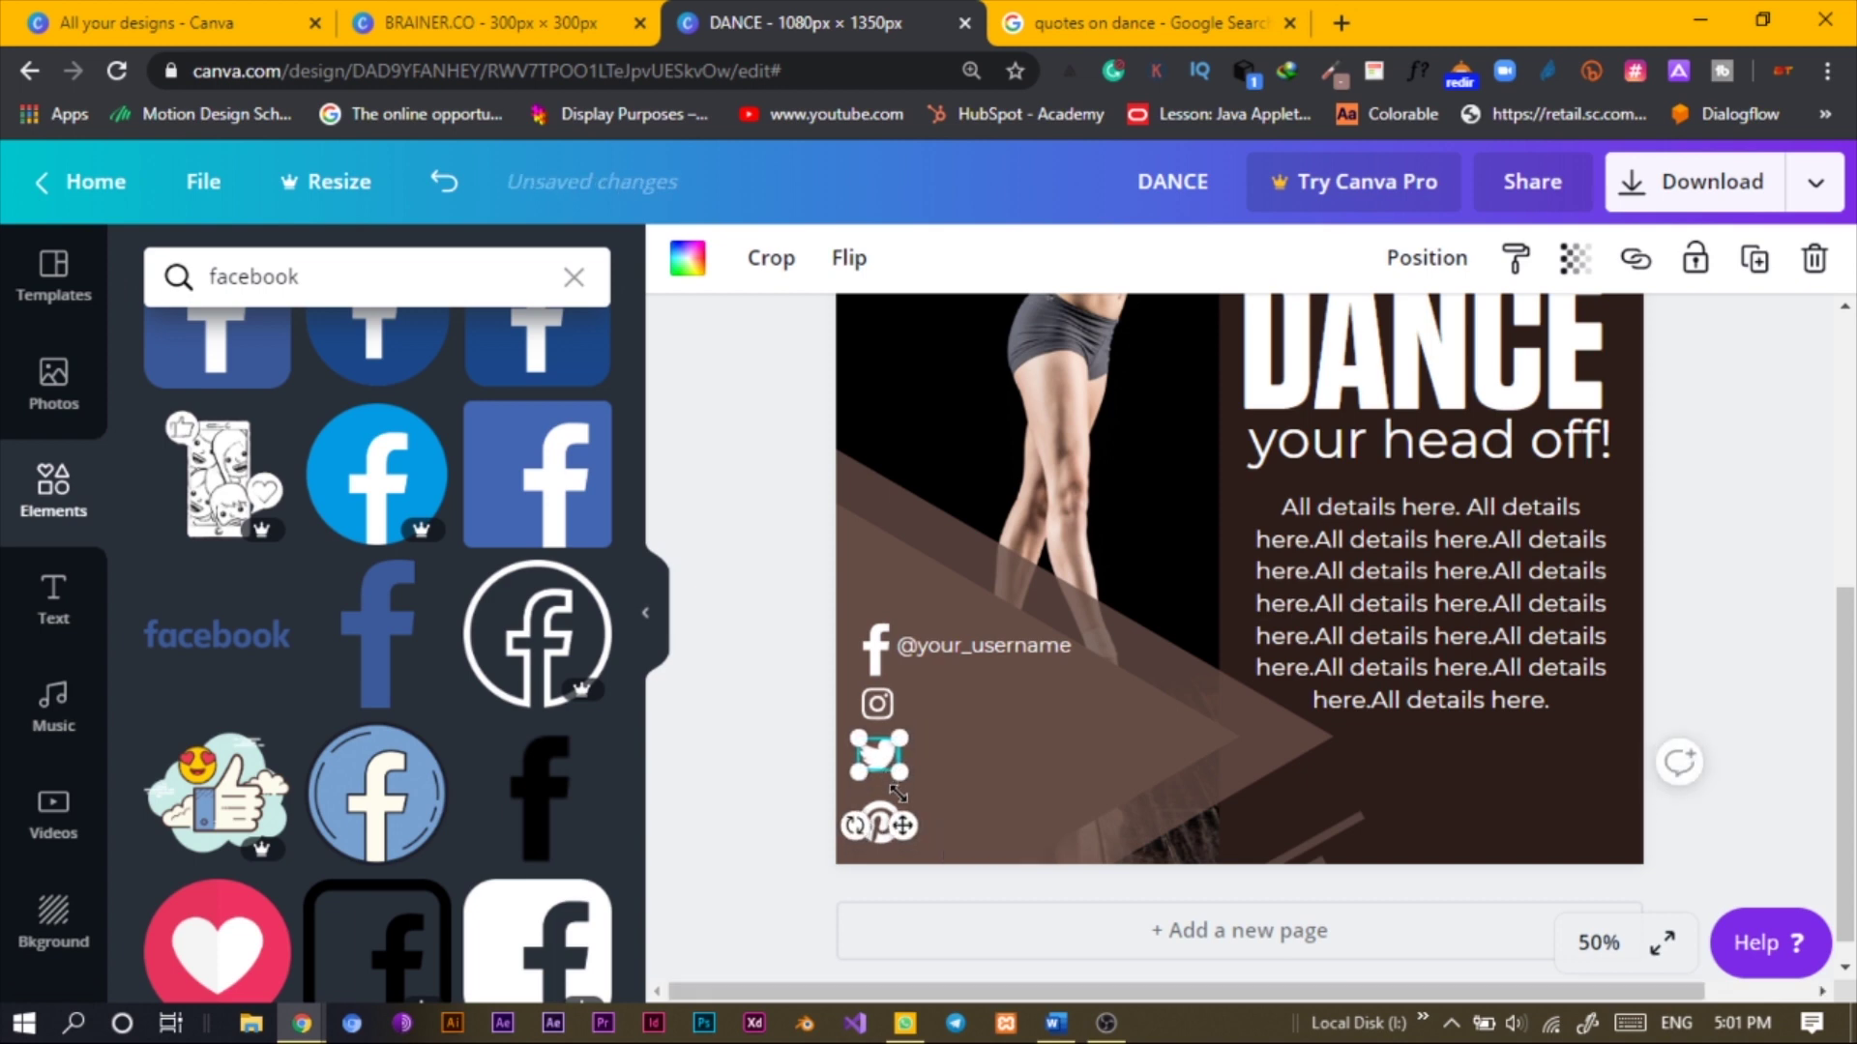
{"action": "left_click", "coordinate": [880, 825]}
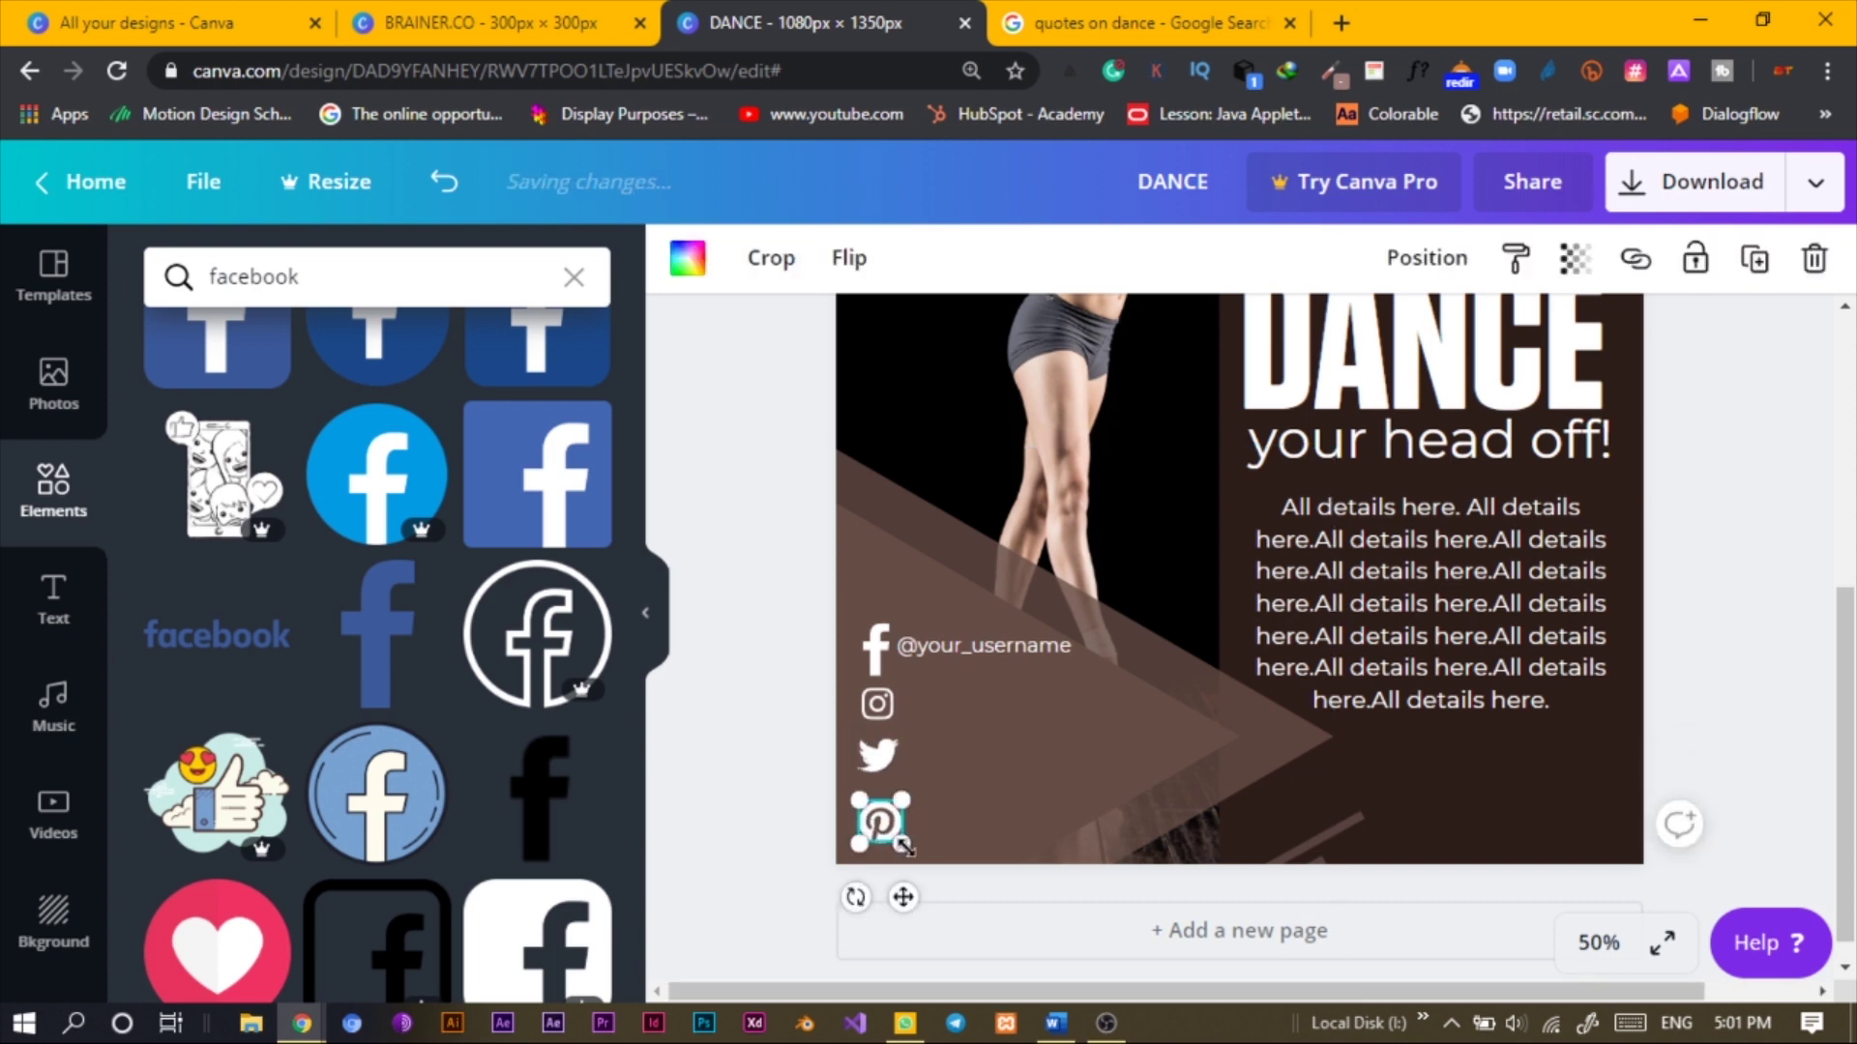
{"action": "left_click_drag", "start_coordinate": [898, 847], "coordinate": [894, 848]}
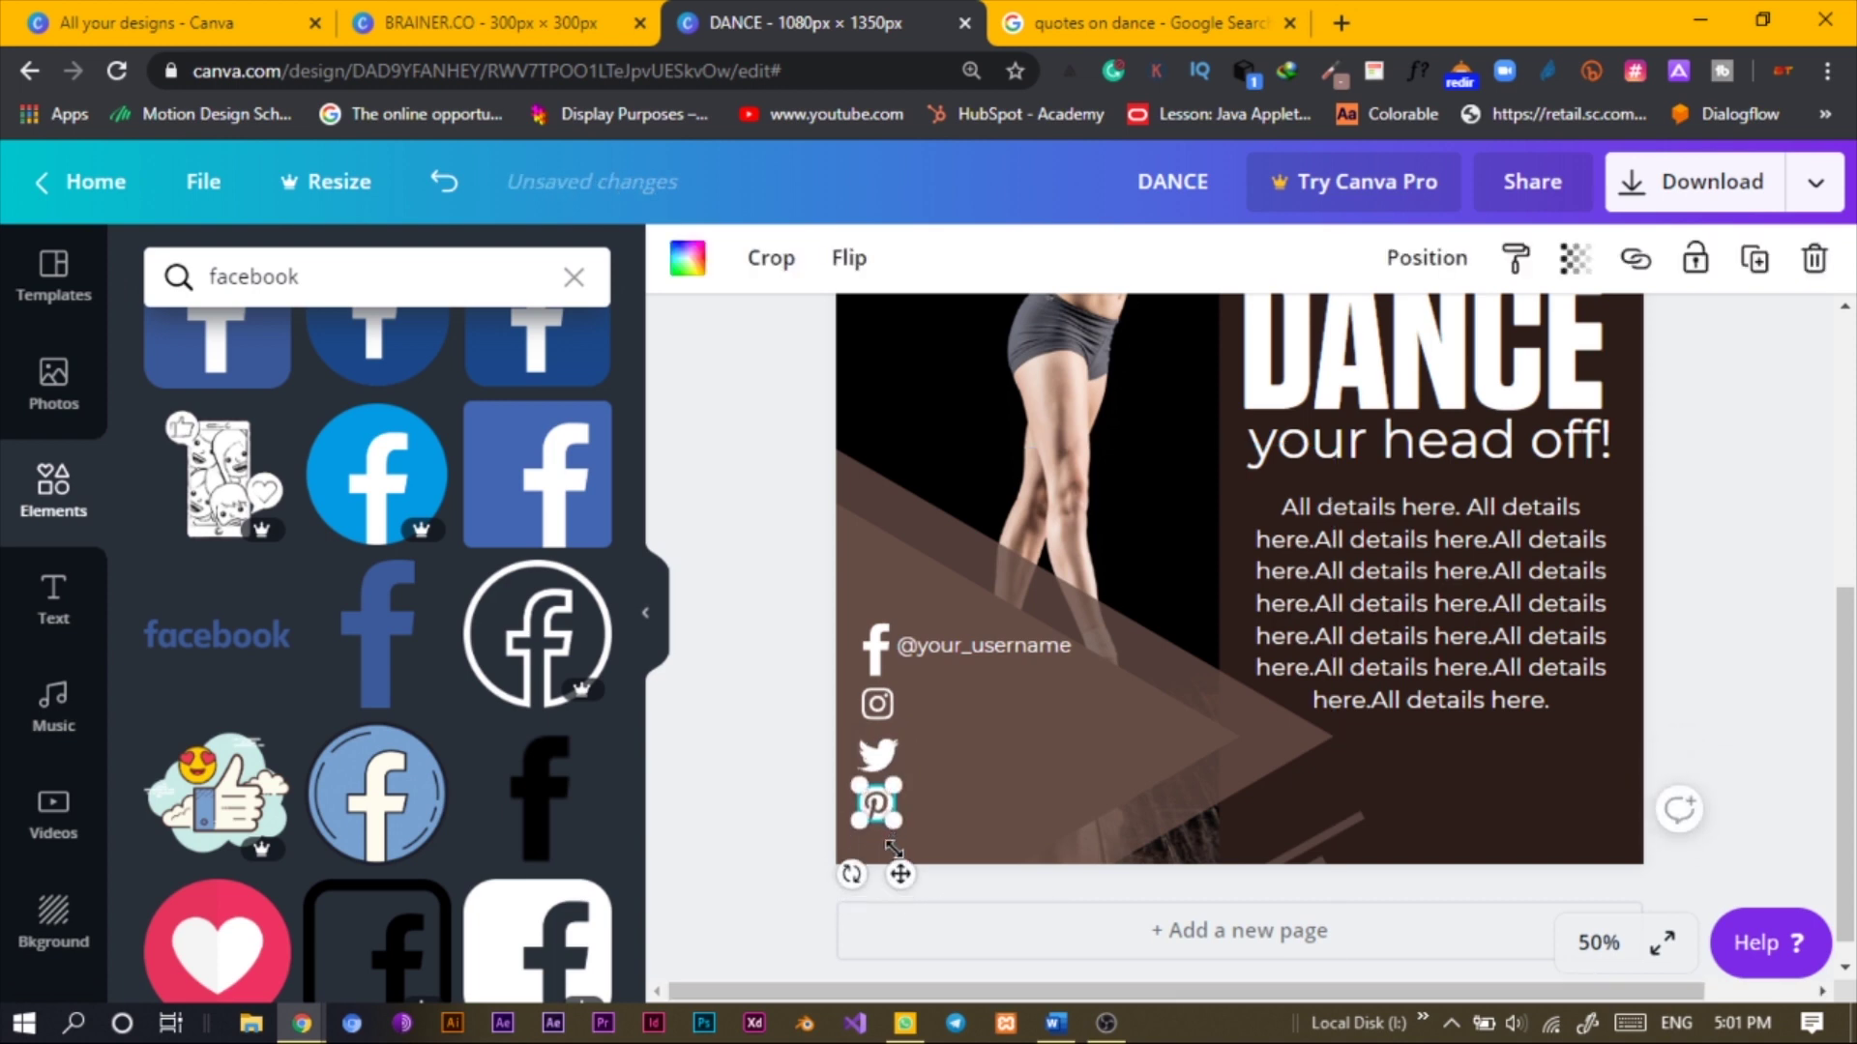
{"action": "left_click", "coordinate": [956, 643]}
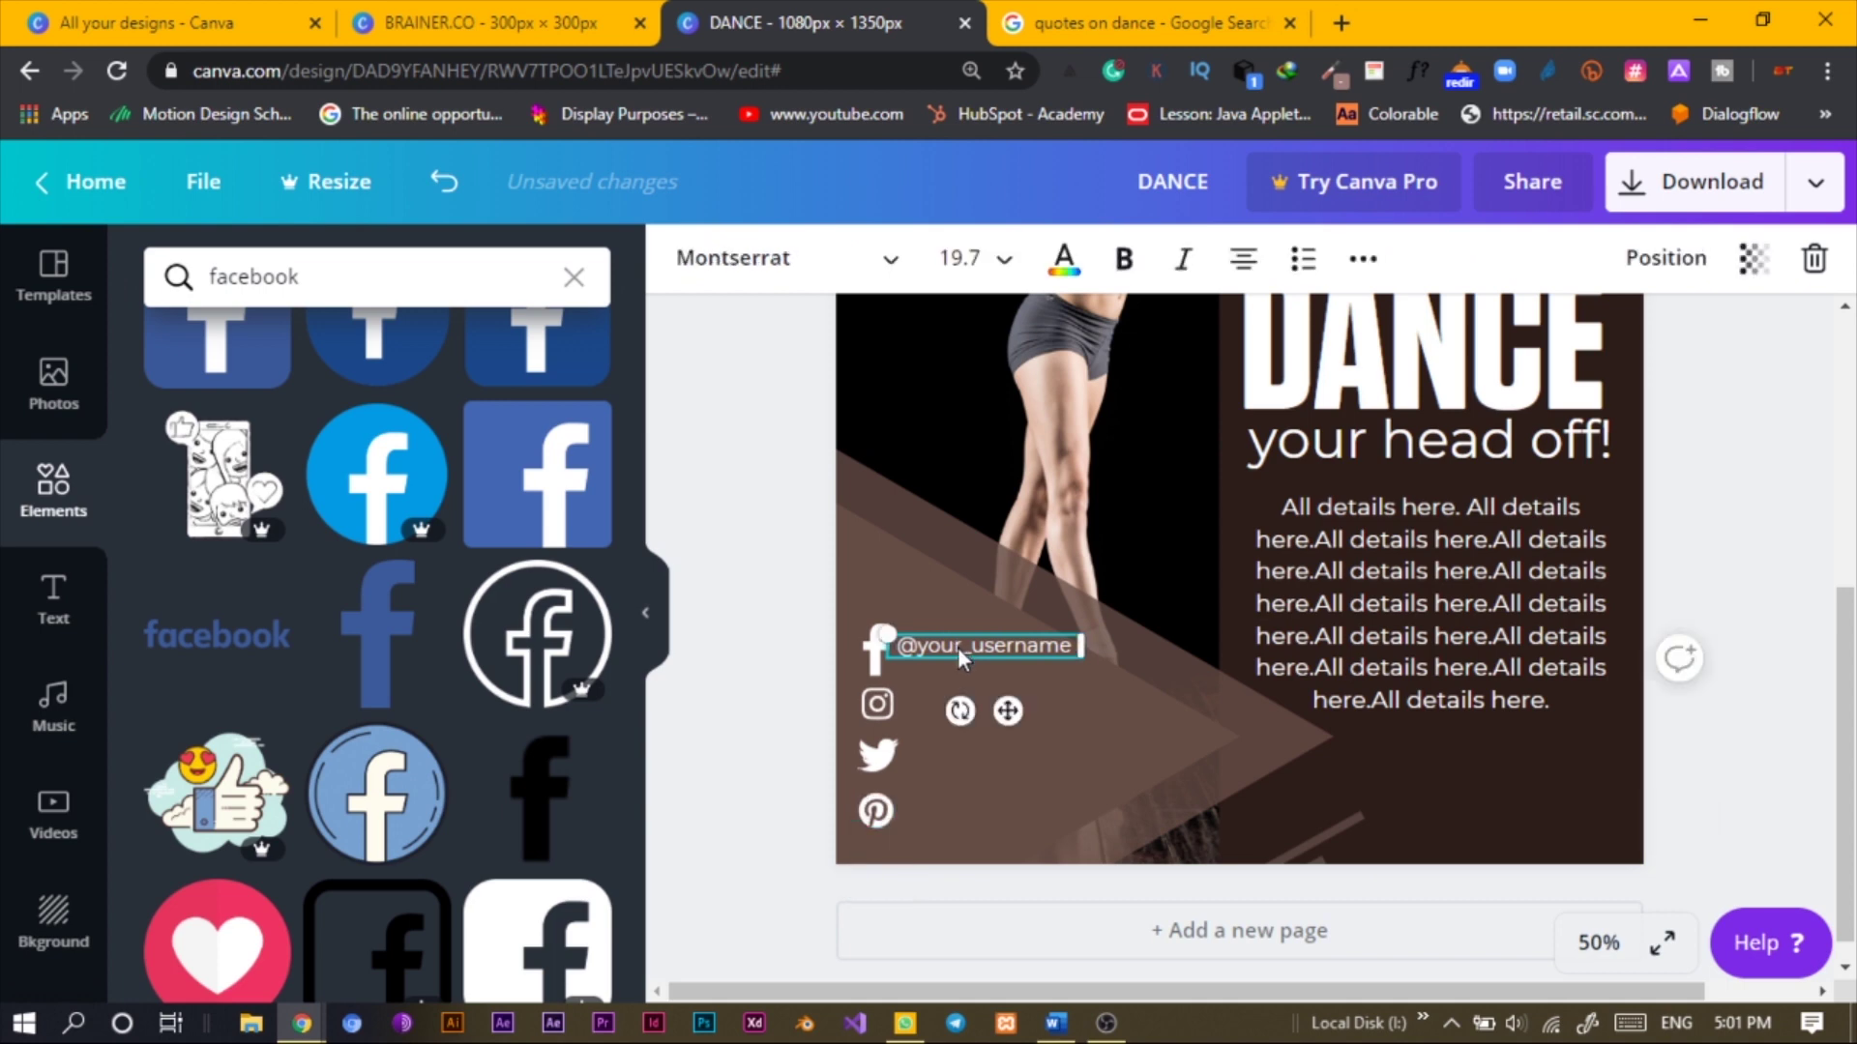
{"action": "key", "text": "shift+Down"}
{"action": "key", "text": "Down"}
{"action": "key", "text": "Down"}
{"action": "key", "text": "Right"}
{"action": "key", "text": "Right"}
{"action": "key", "text": "Right"}
{"action": "key", "text": "Right"}
{"action": "left_click", "coordinate": [1242, 260]}
{"action": "key", "text": "shift+Right"}
{"action": "key", "text": "Up"}
{"action": "key", "text": "Up"}
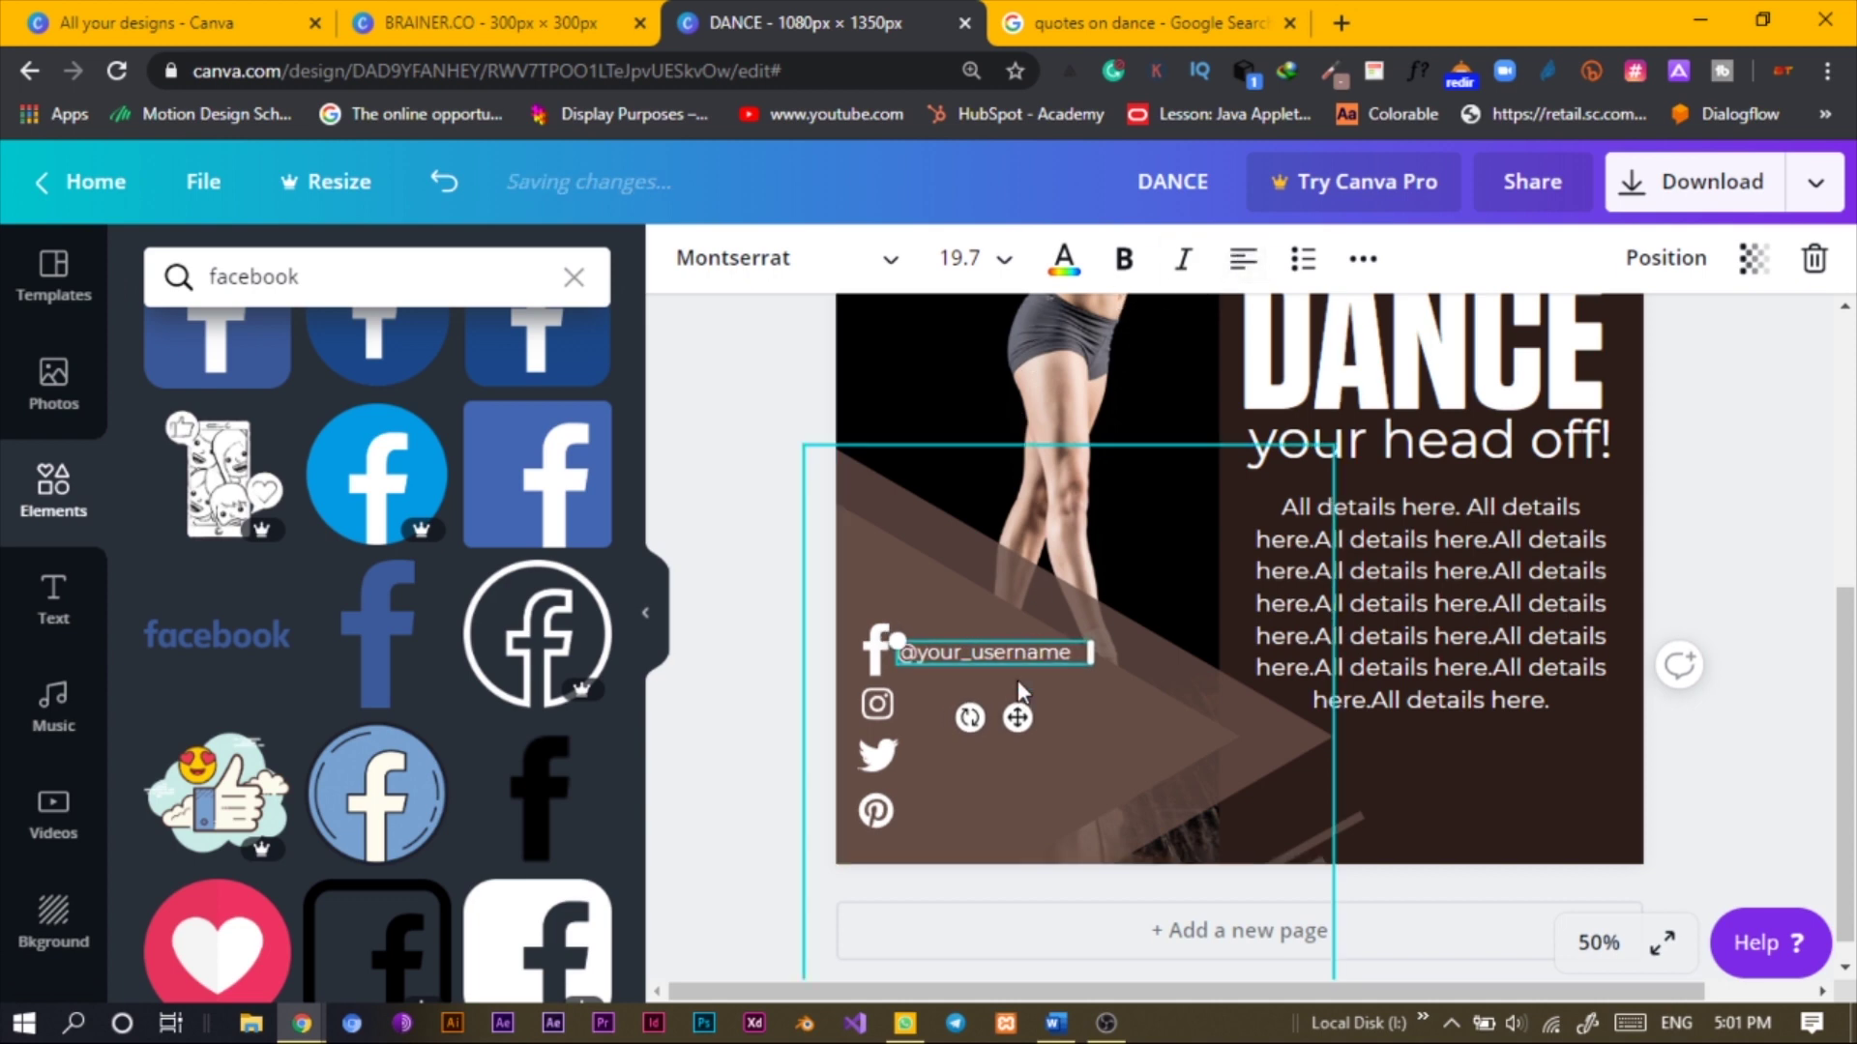
{"action": "left_click_drag", "start_coordinate": [1016, 718], "coordinate": [1015, 763]}
{"action": "key", "text": "ctrl+d"}
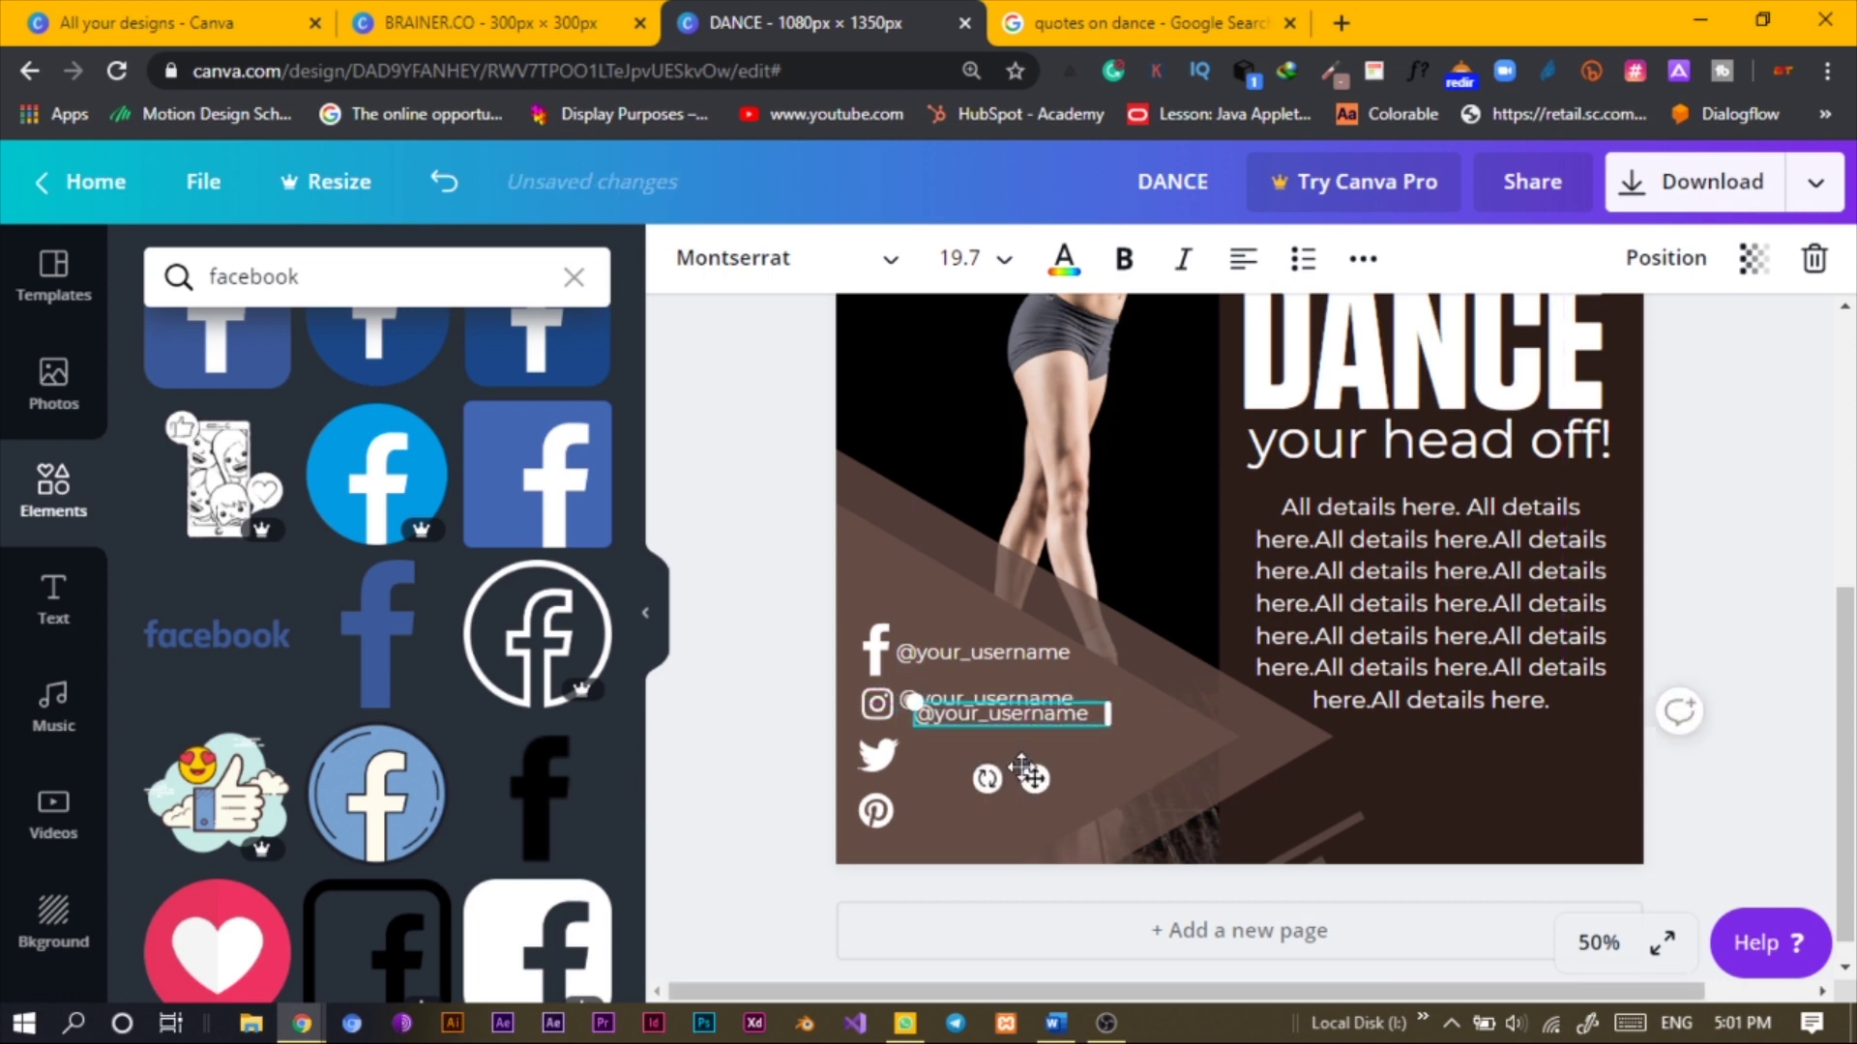
{"action": "left_click_drag", "start_coordinate": [1041, 779], "coordinate": [1024, 820]}
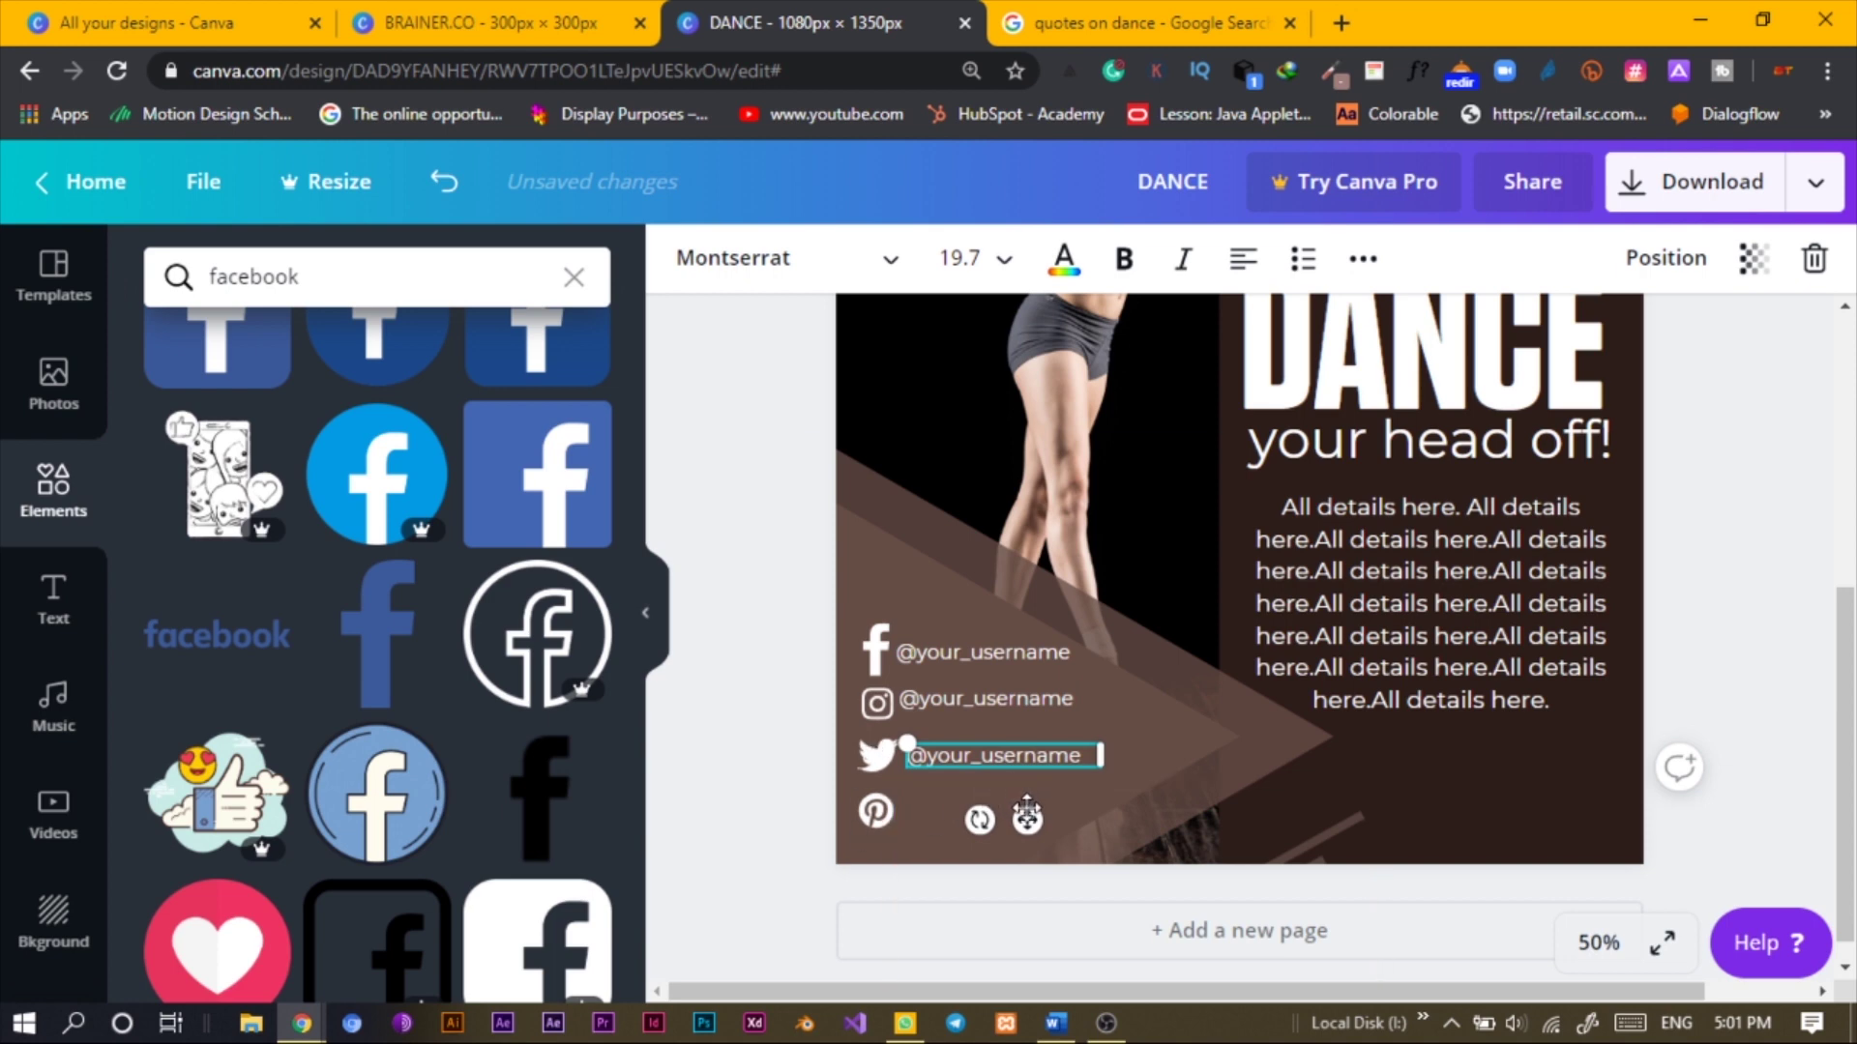
{"action": "key", "text": "Delete"}
{"action": "key", "text": "ctrl+z"}
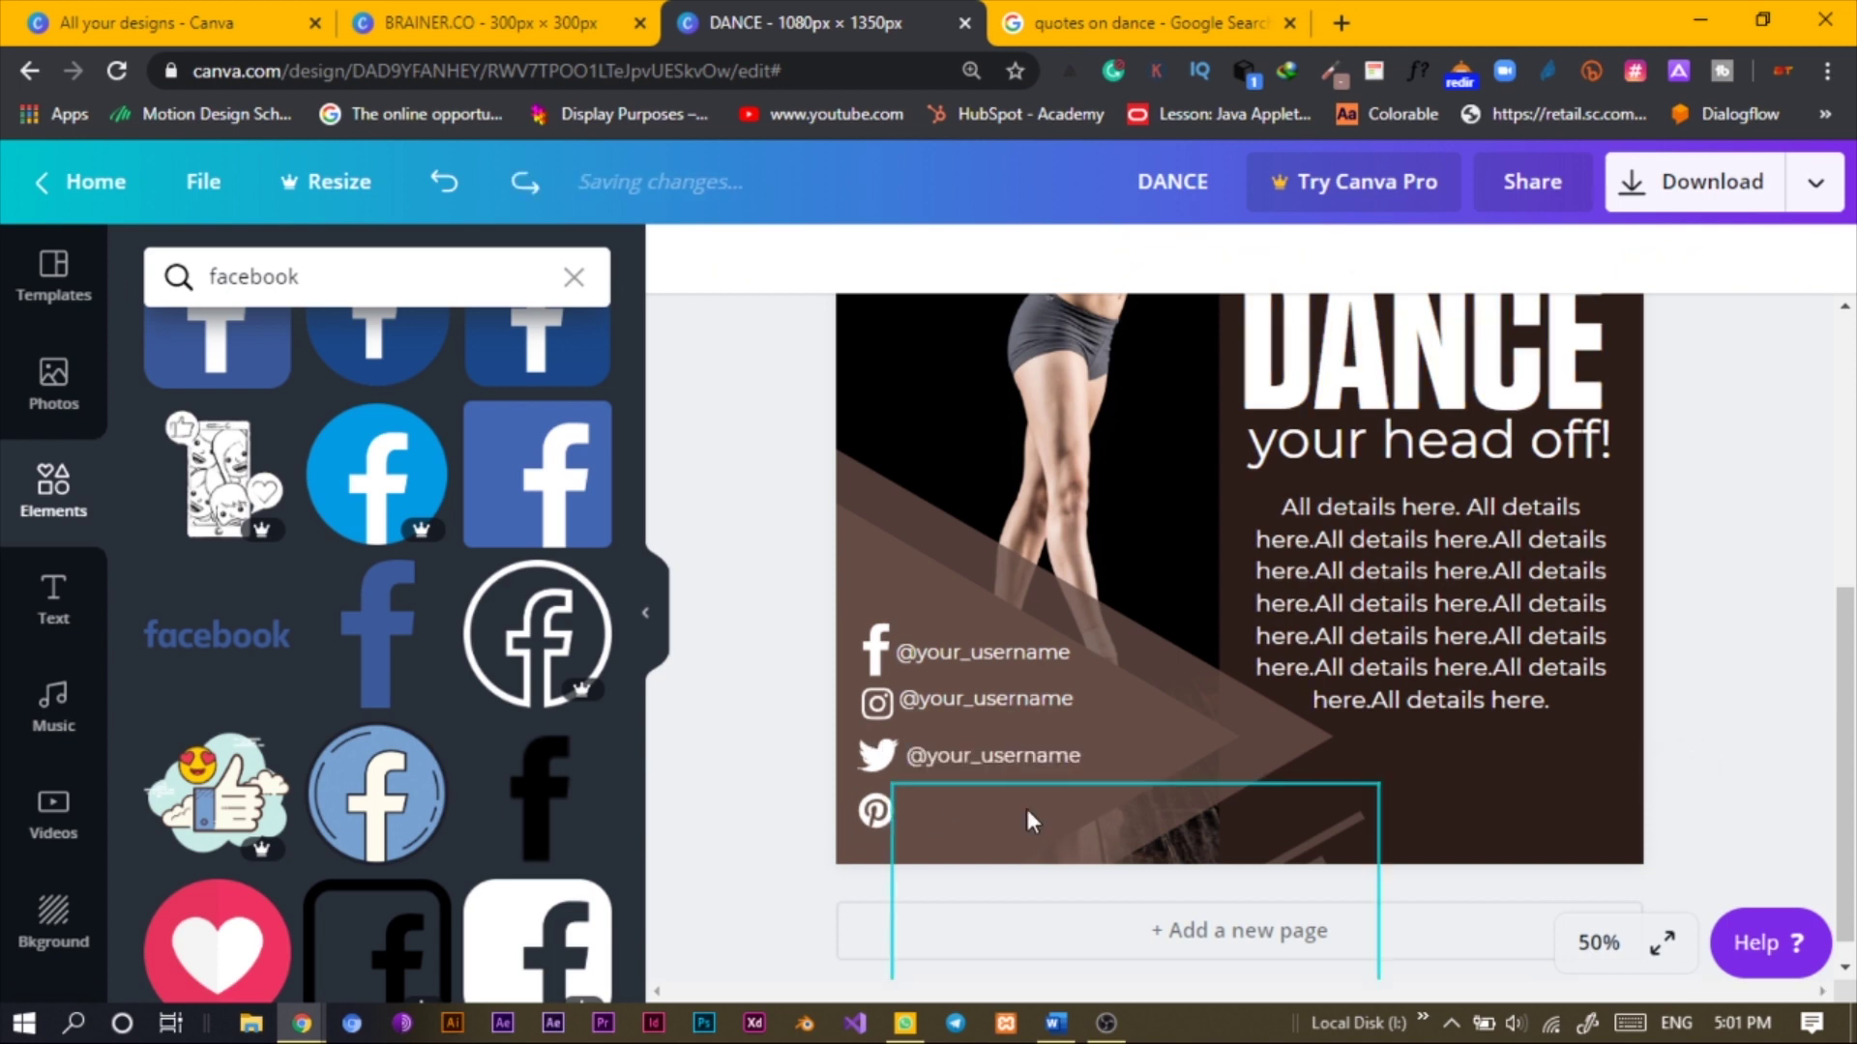
{"action": "left_click", "coordinate": [1018, 757]}
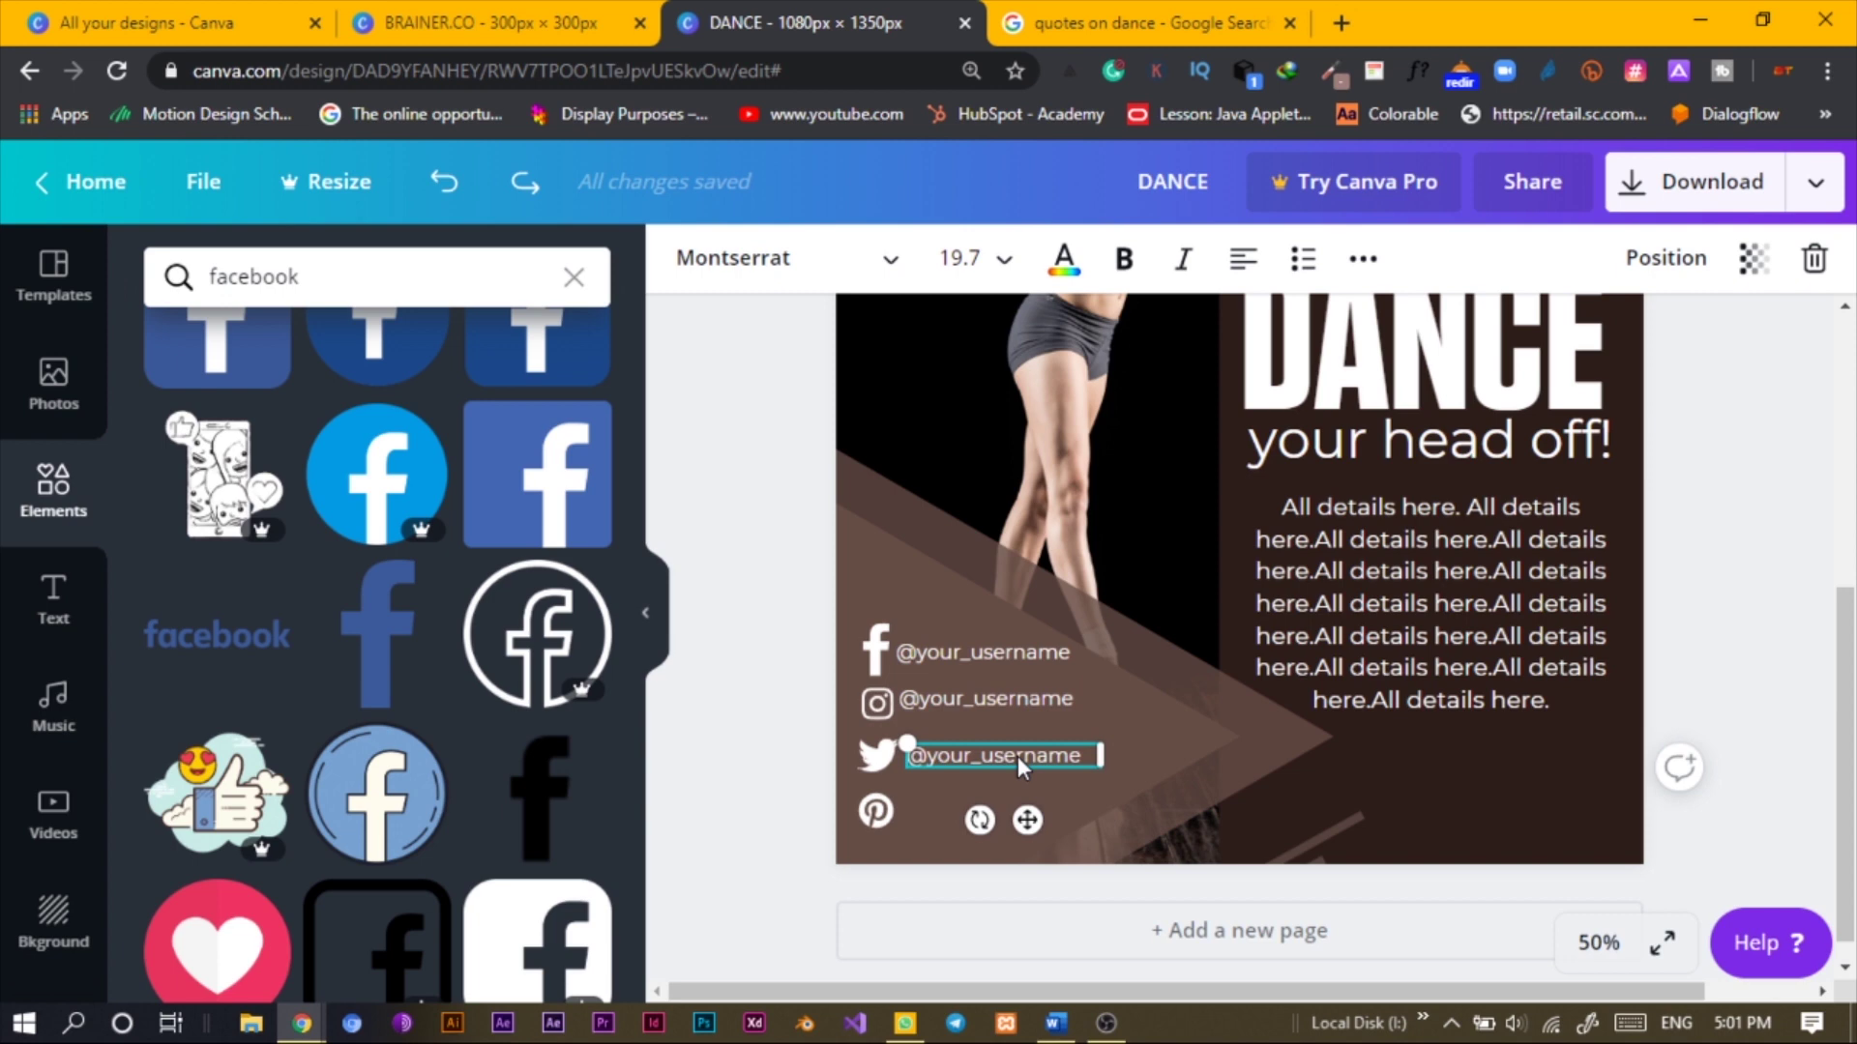
{"action": "key", "text": "ctrl+d"}
{"action": "left_click_drag", "start_coordinate": [1027, 834], "coordinate": [1027, 857]}
{"action": "left_click_drag", "start_coordinate": [1025, 863], "coordinate": [1025, 881]}
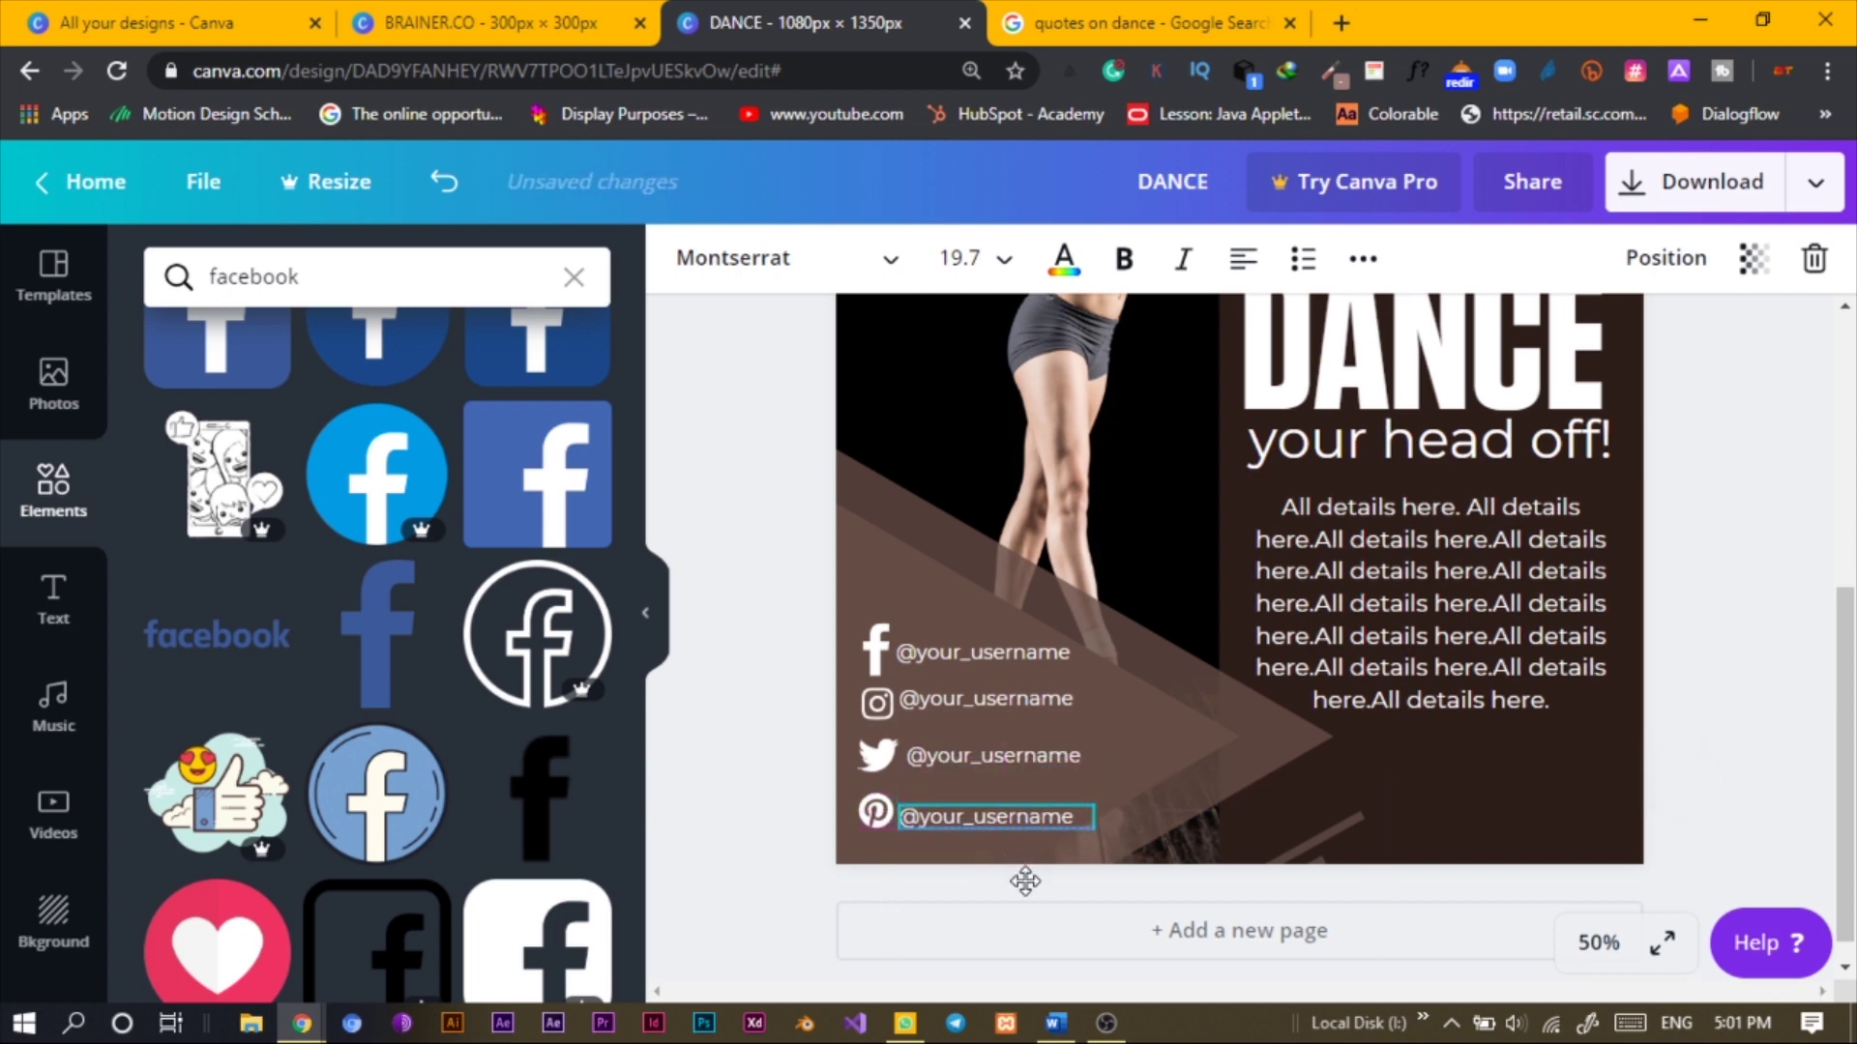
{"action": "left_click", "coordinate": [996, 817]}
{"action": "left_click_drag", "start_coordinate": [996, 817], "coordinate": [981, 782]}
{"action": "left_click", "coordinate": [977, 764]}
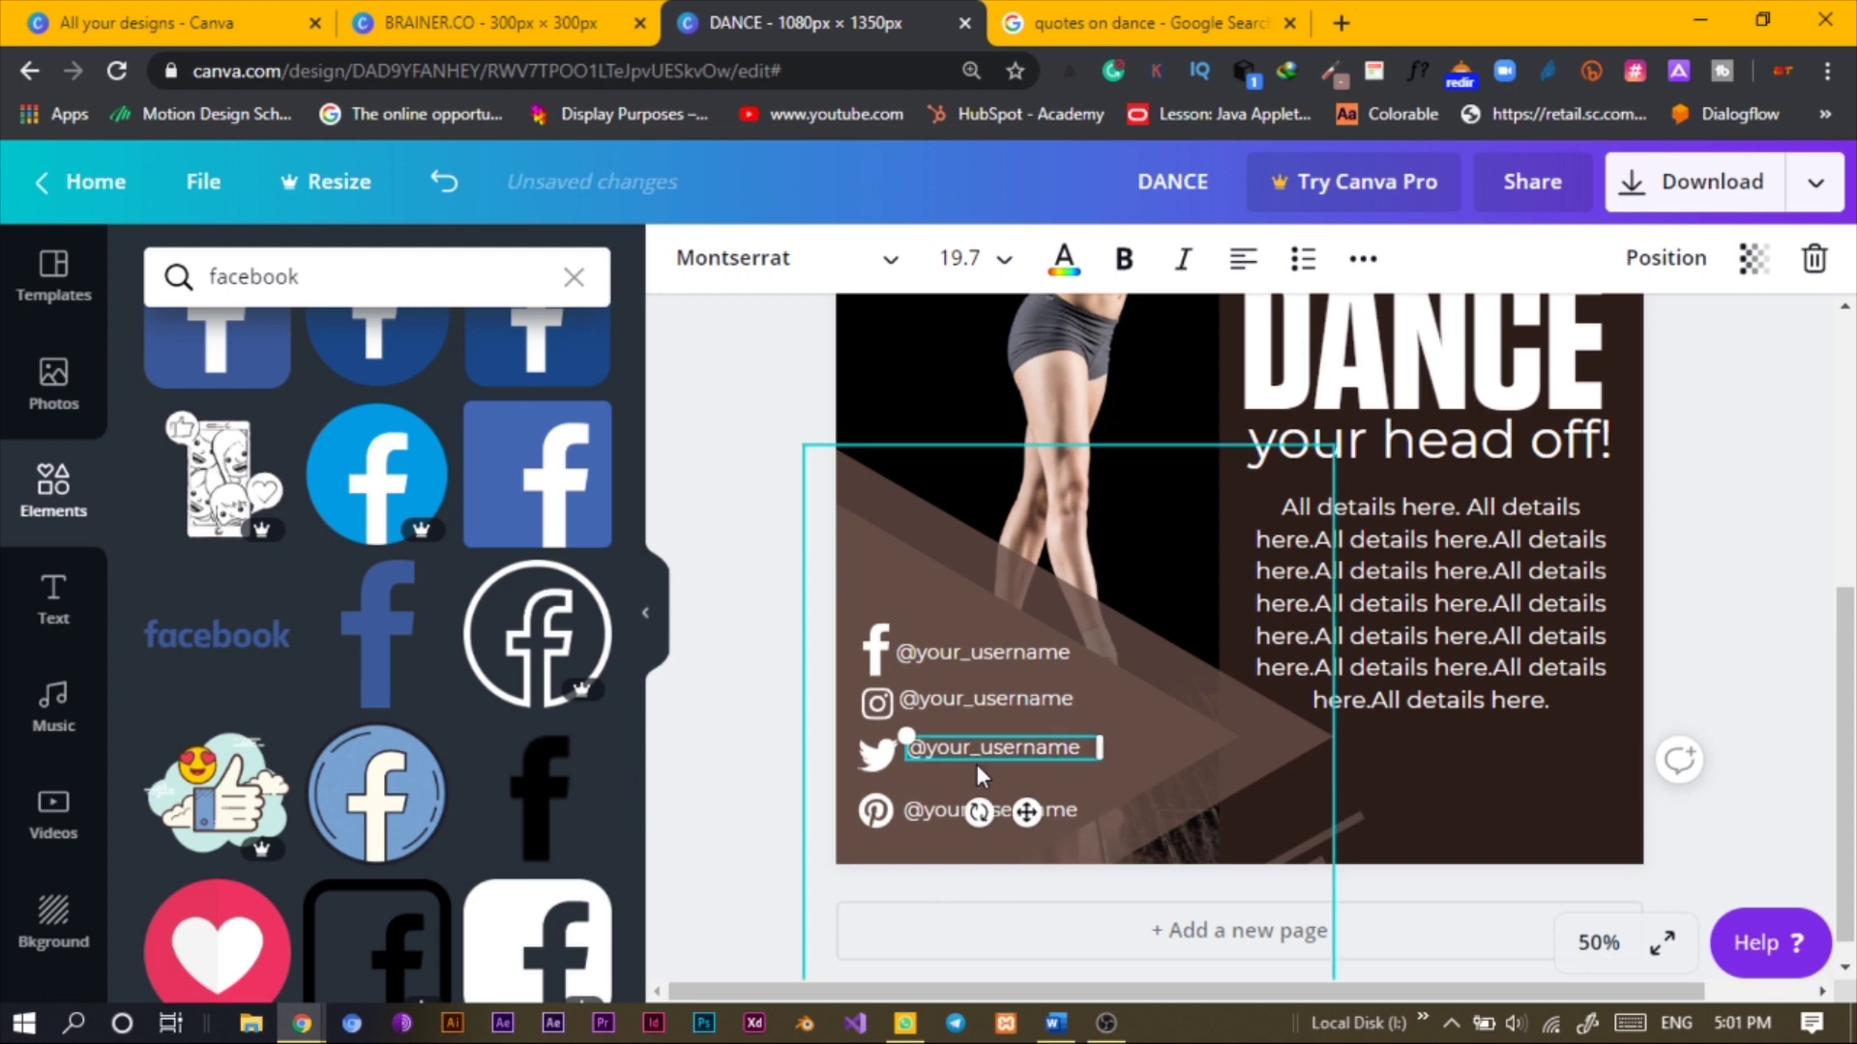
{"action": "left_click_drag", "start_coordinate": [977, 764], "coordinate": [977, 768]}
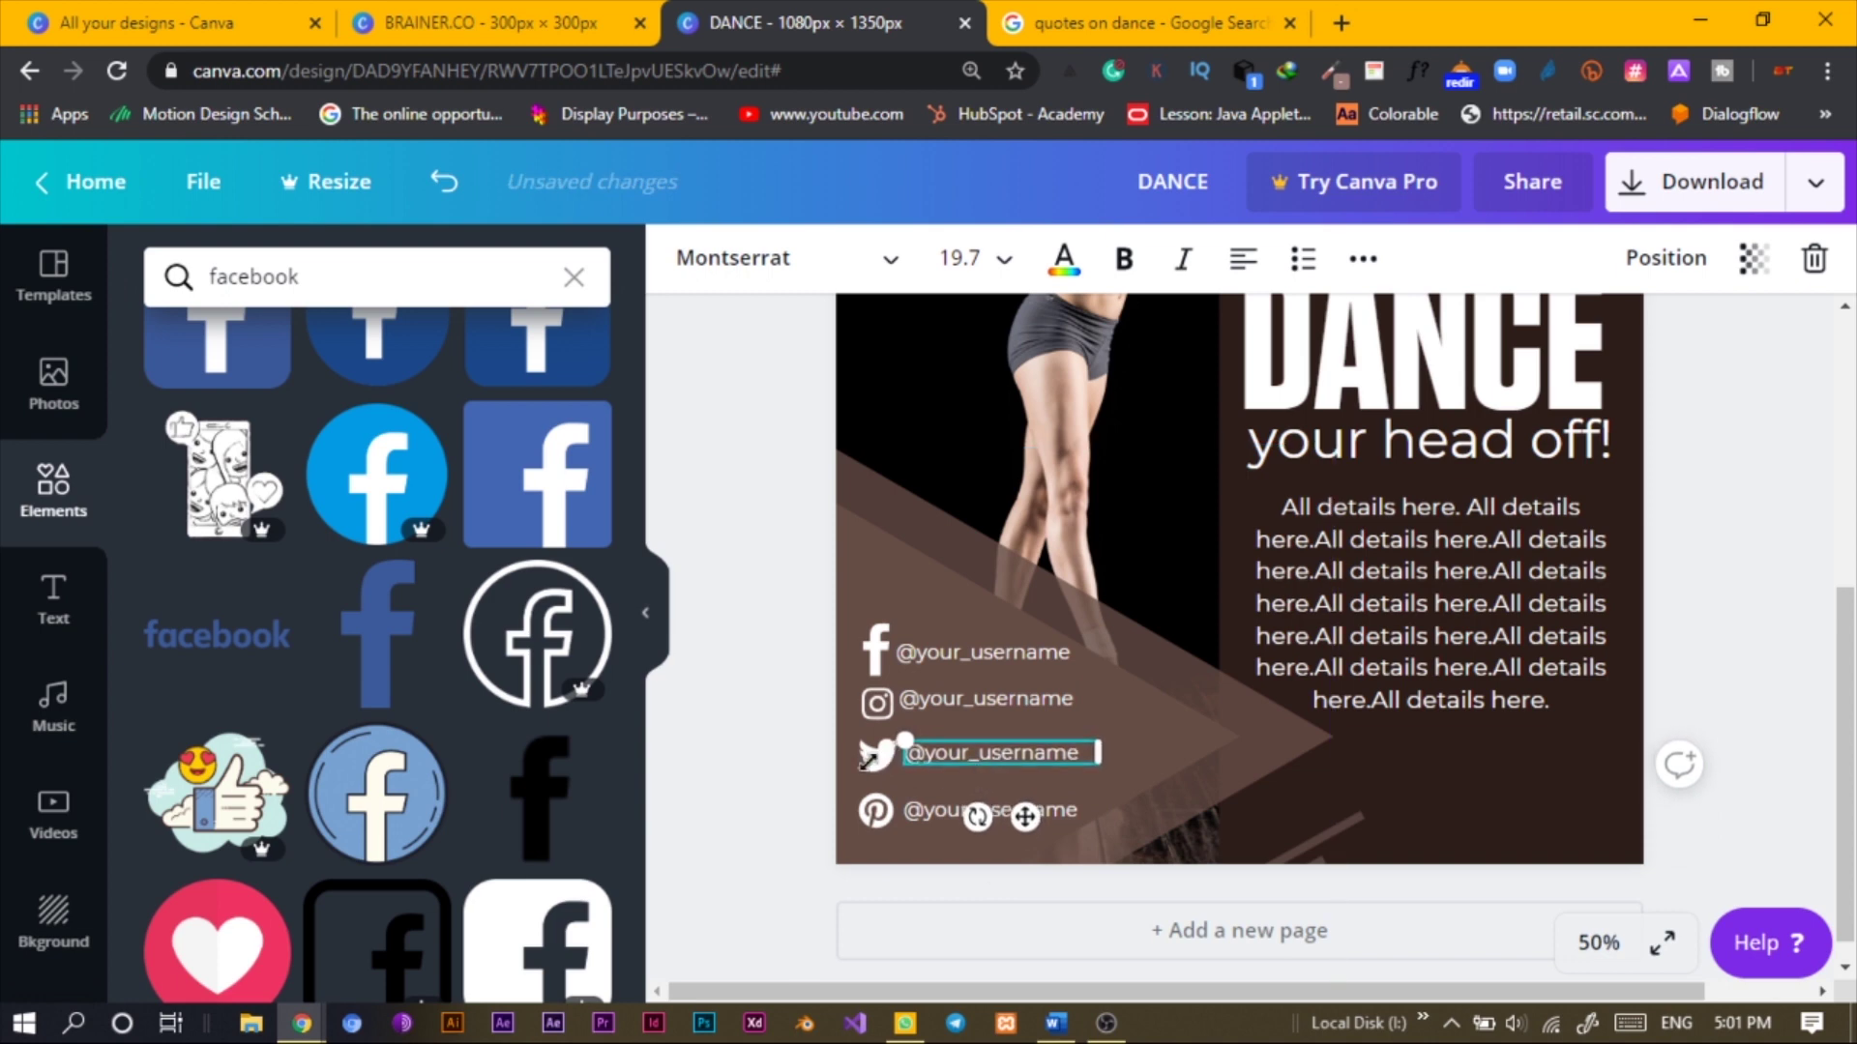
{"action": "left_click_drag", "start_coordinate": [867, 758], "coordinate": [879, 758]}
{"action": "scroll", "coordinate": [626, 731], "scroll_direction": "down", "scroll_amount": 5}
{"action": "left_click", "coordinate": [689, 745]}
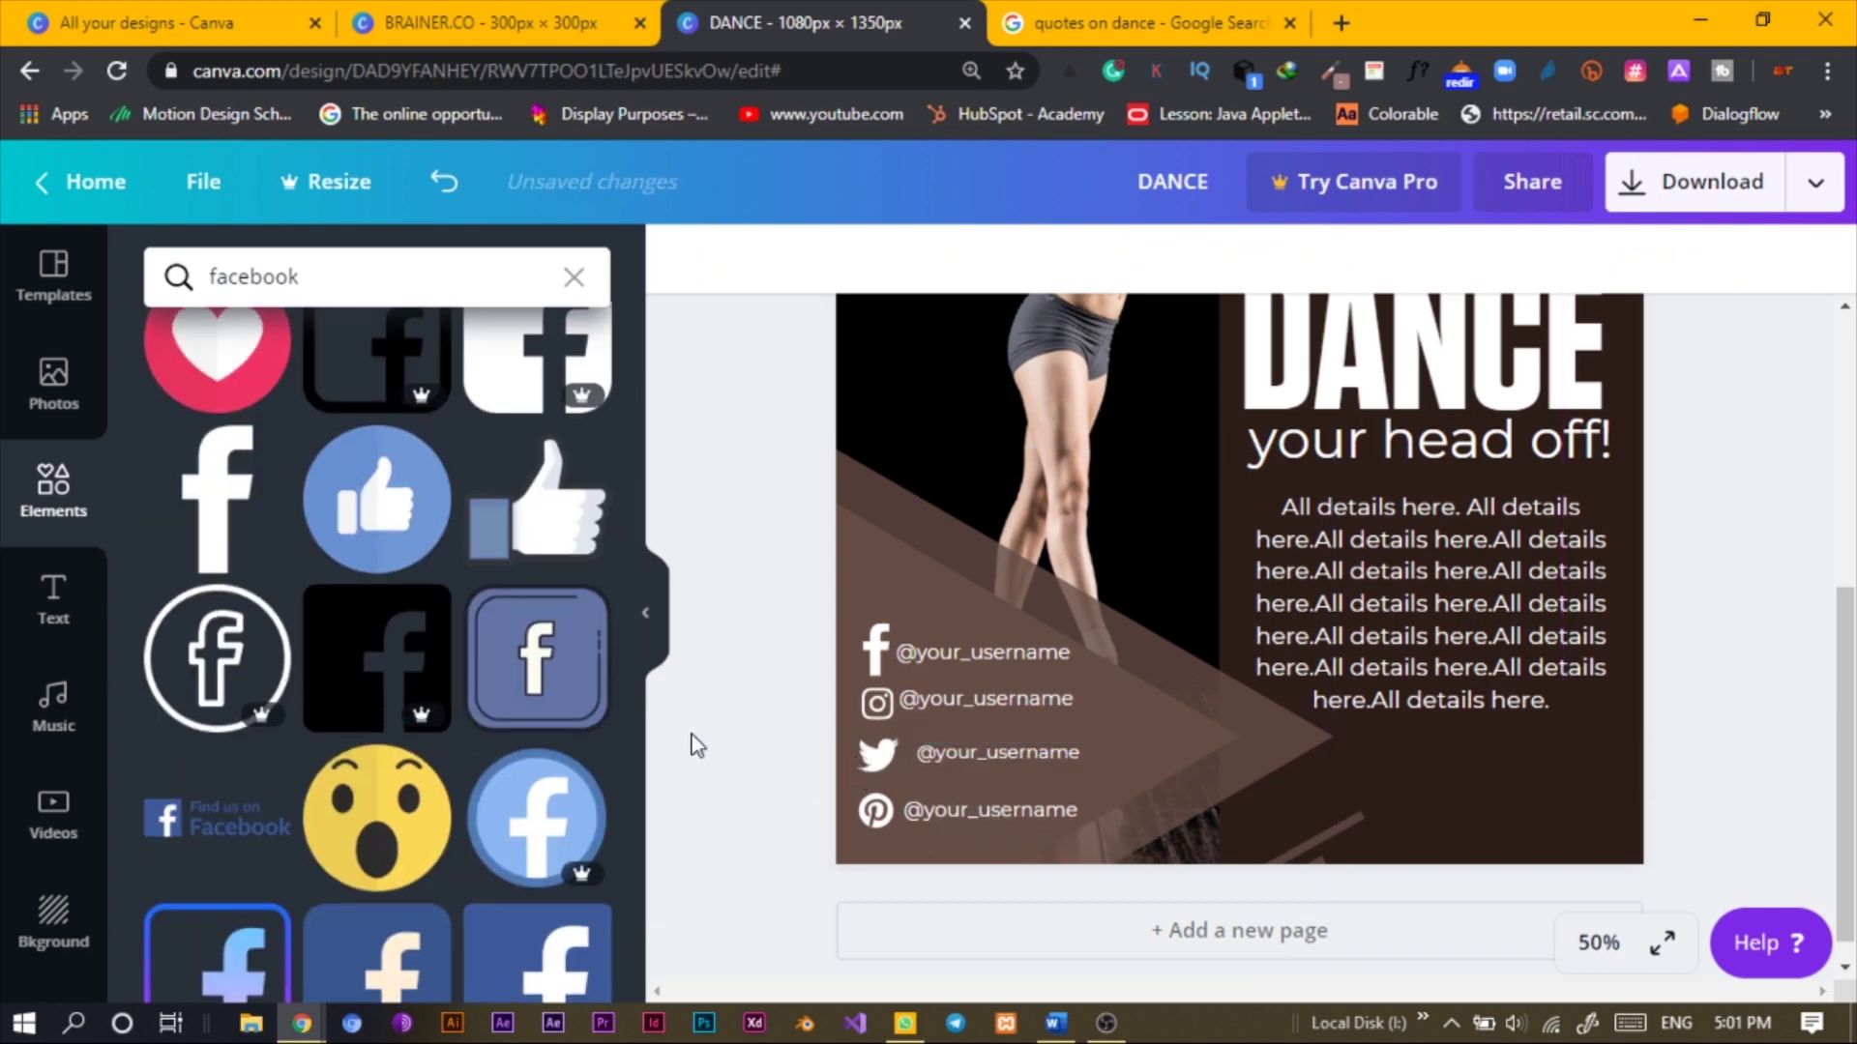
{"action": "key", "text": "ctrl+z"}
{"action": "left_click", "coordinate": [930, 752]}
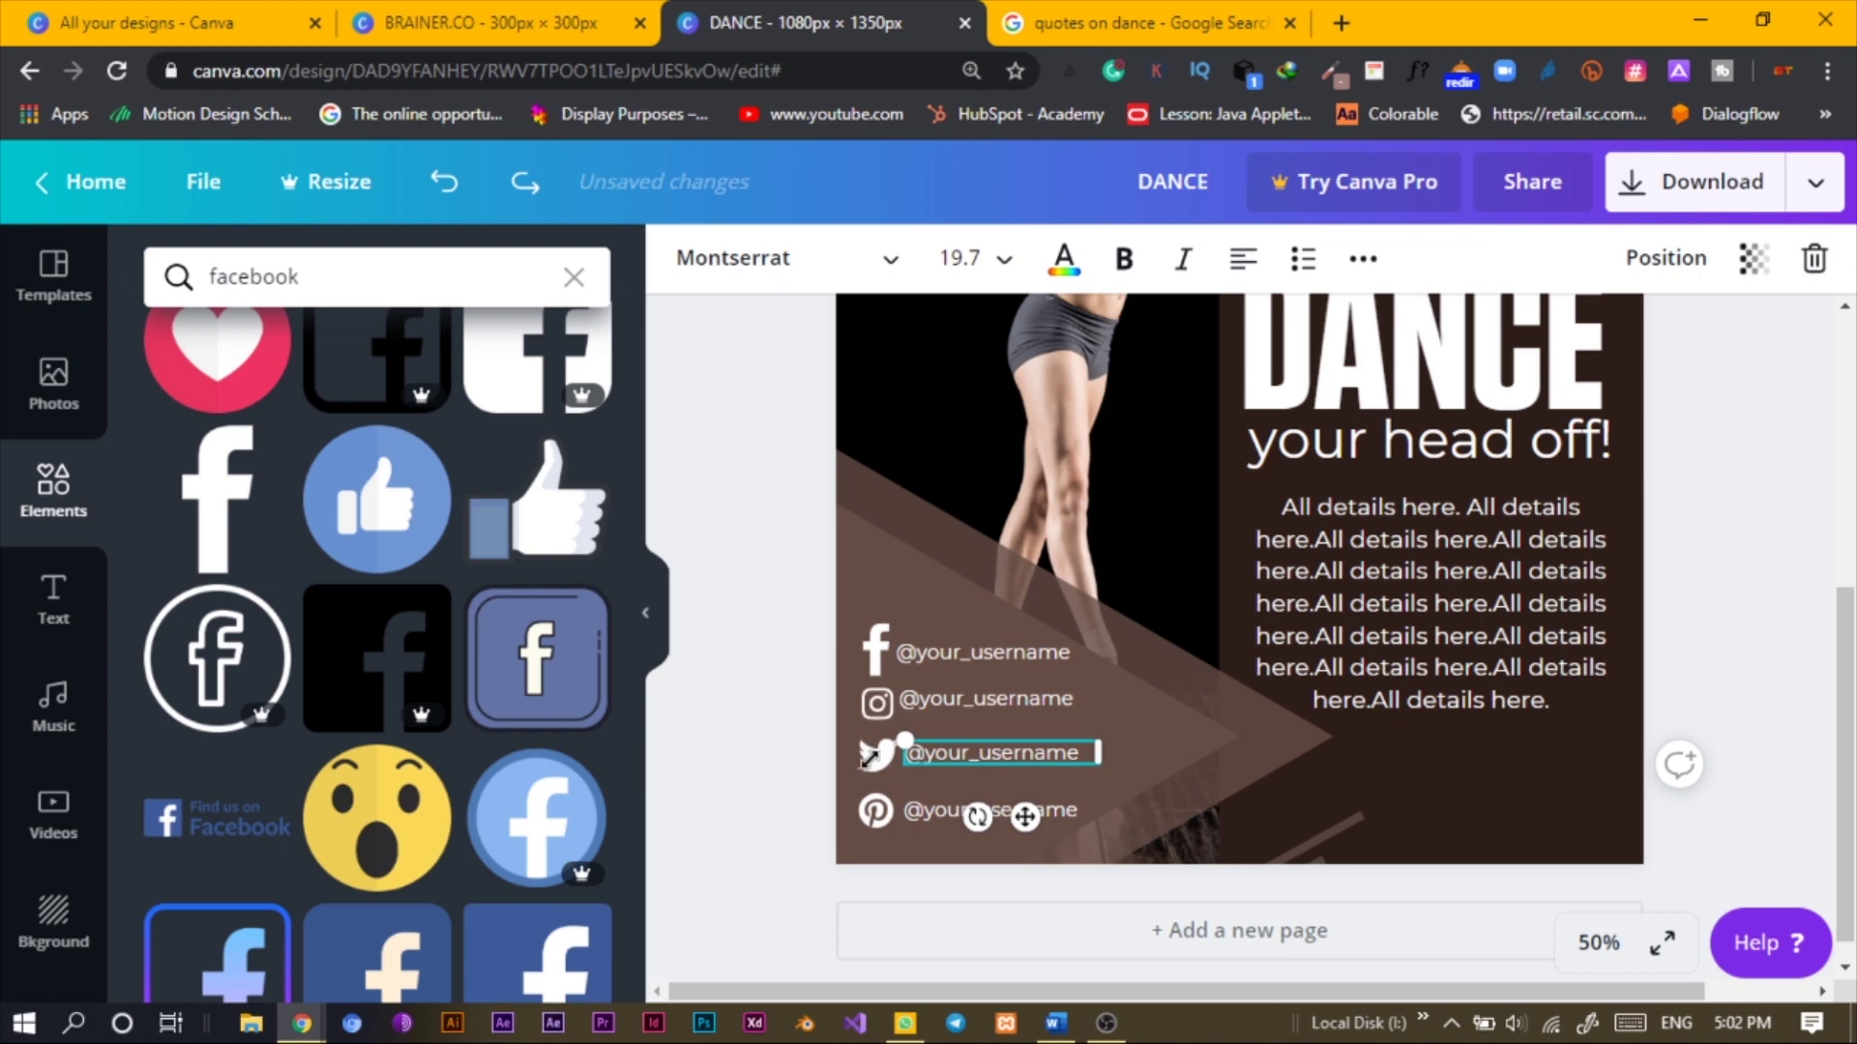
{"action": "left_click", "coordinate": [779, 771]}
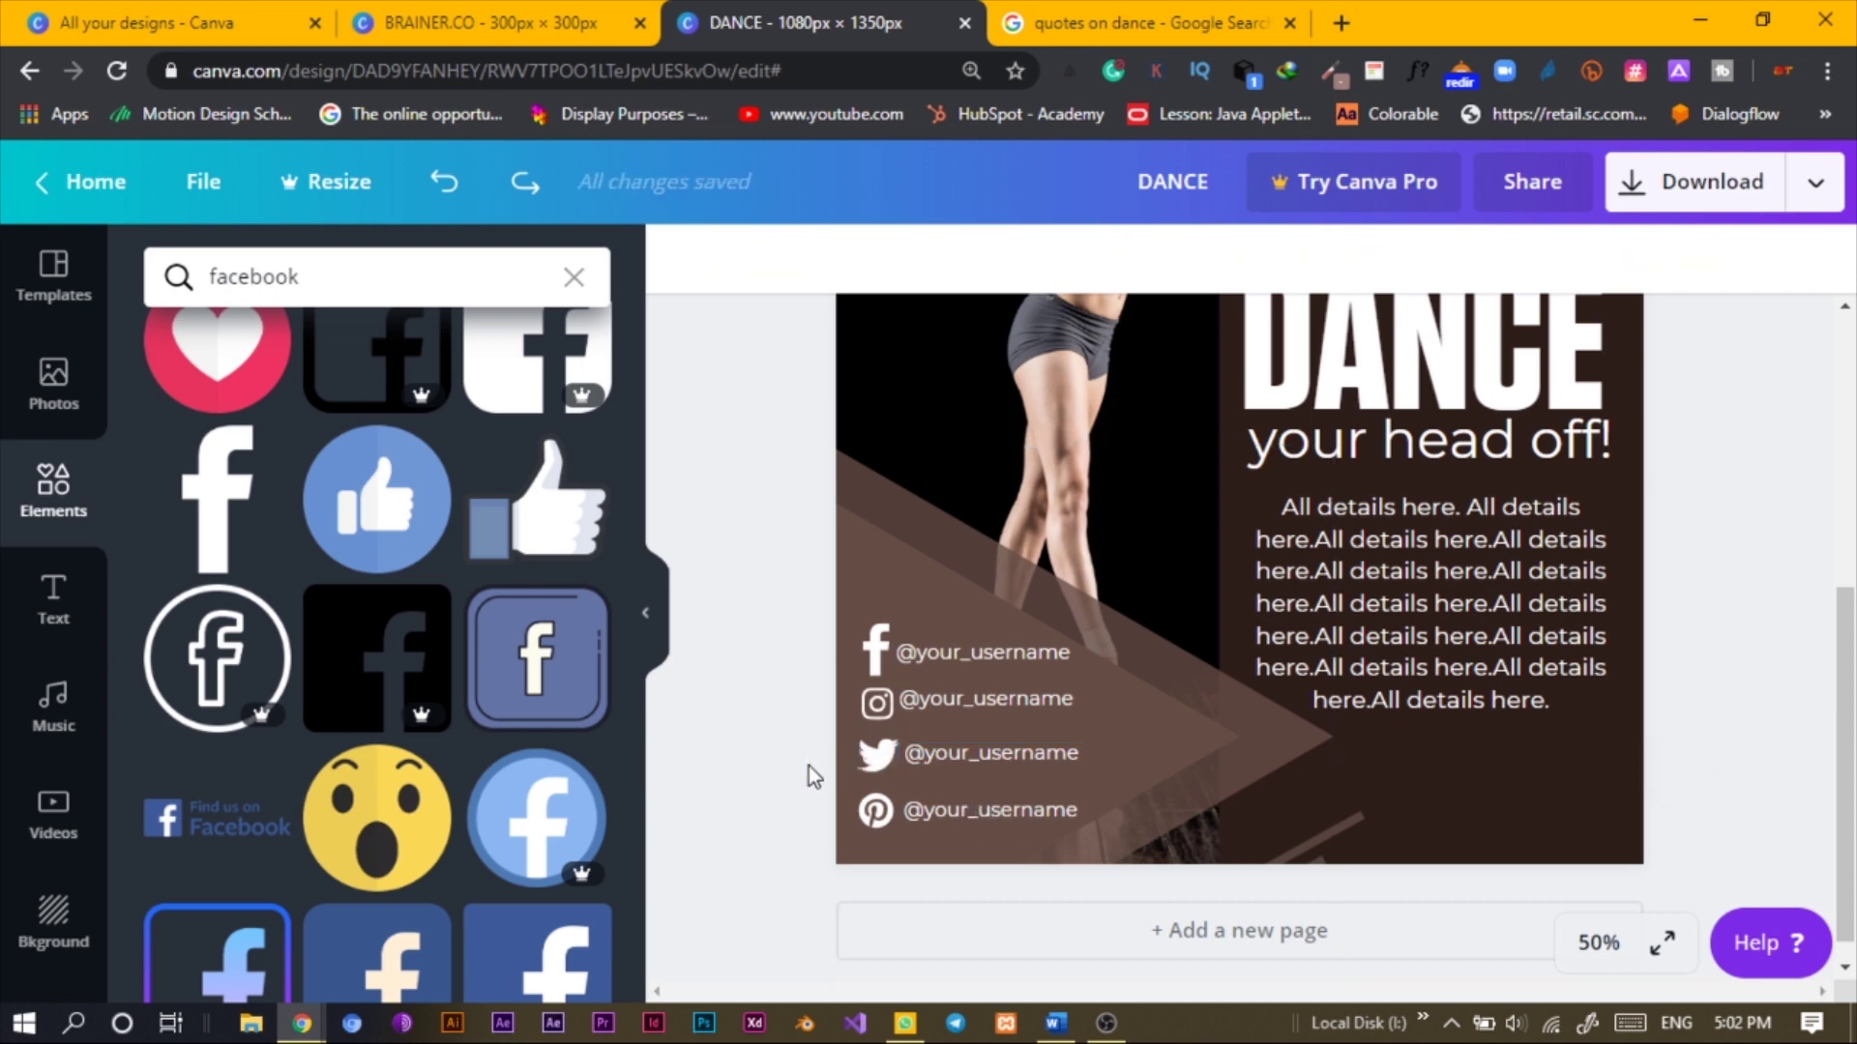
{"action": "left_click", "coordinate": [838, 762]}
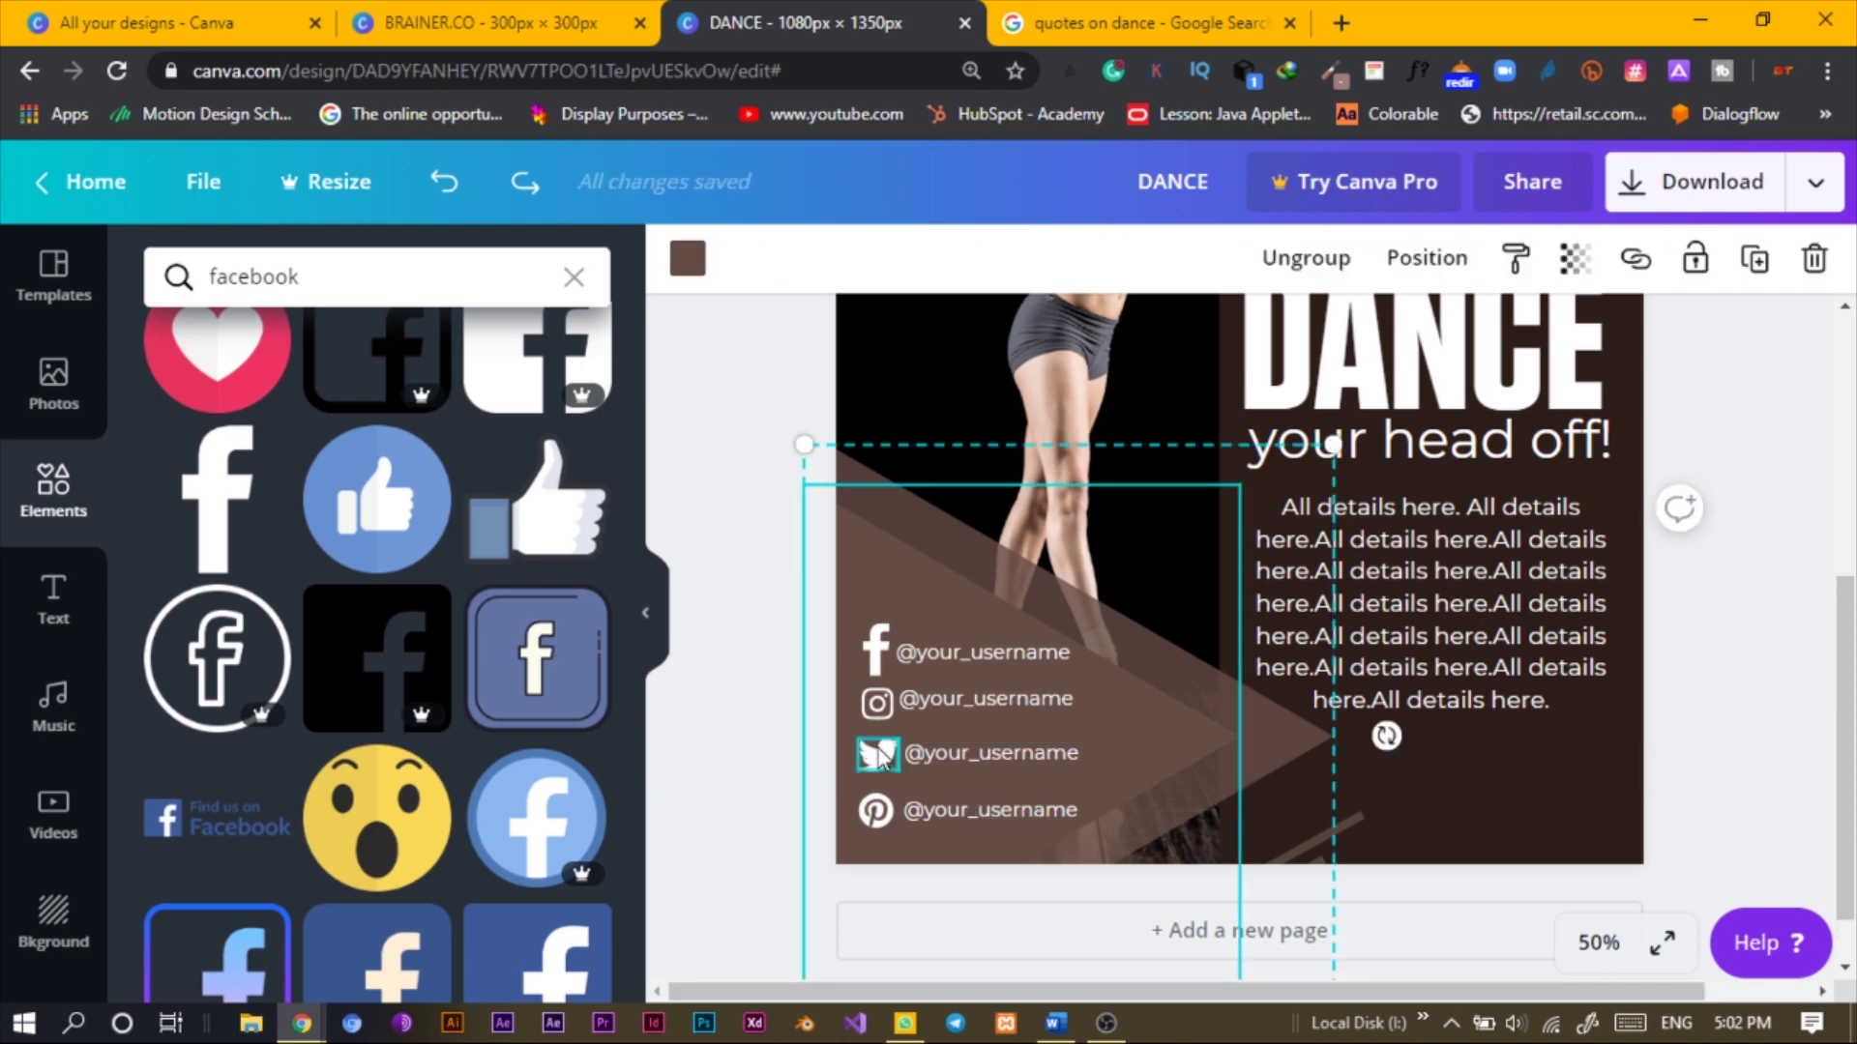
{"action": "left_click", "coordinate": [1698, 263]}
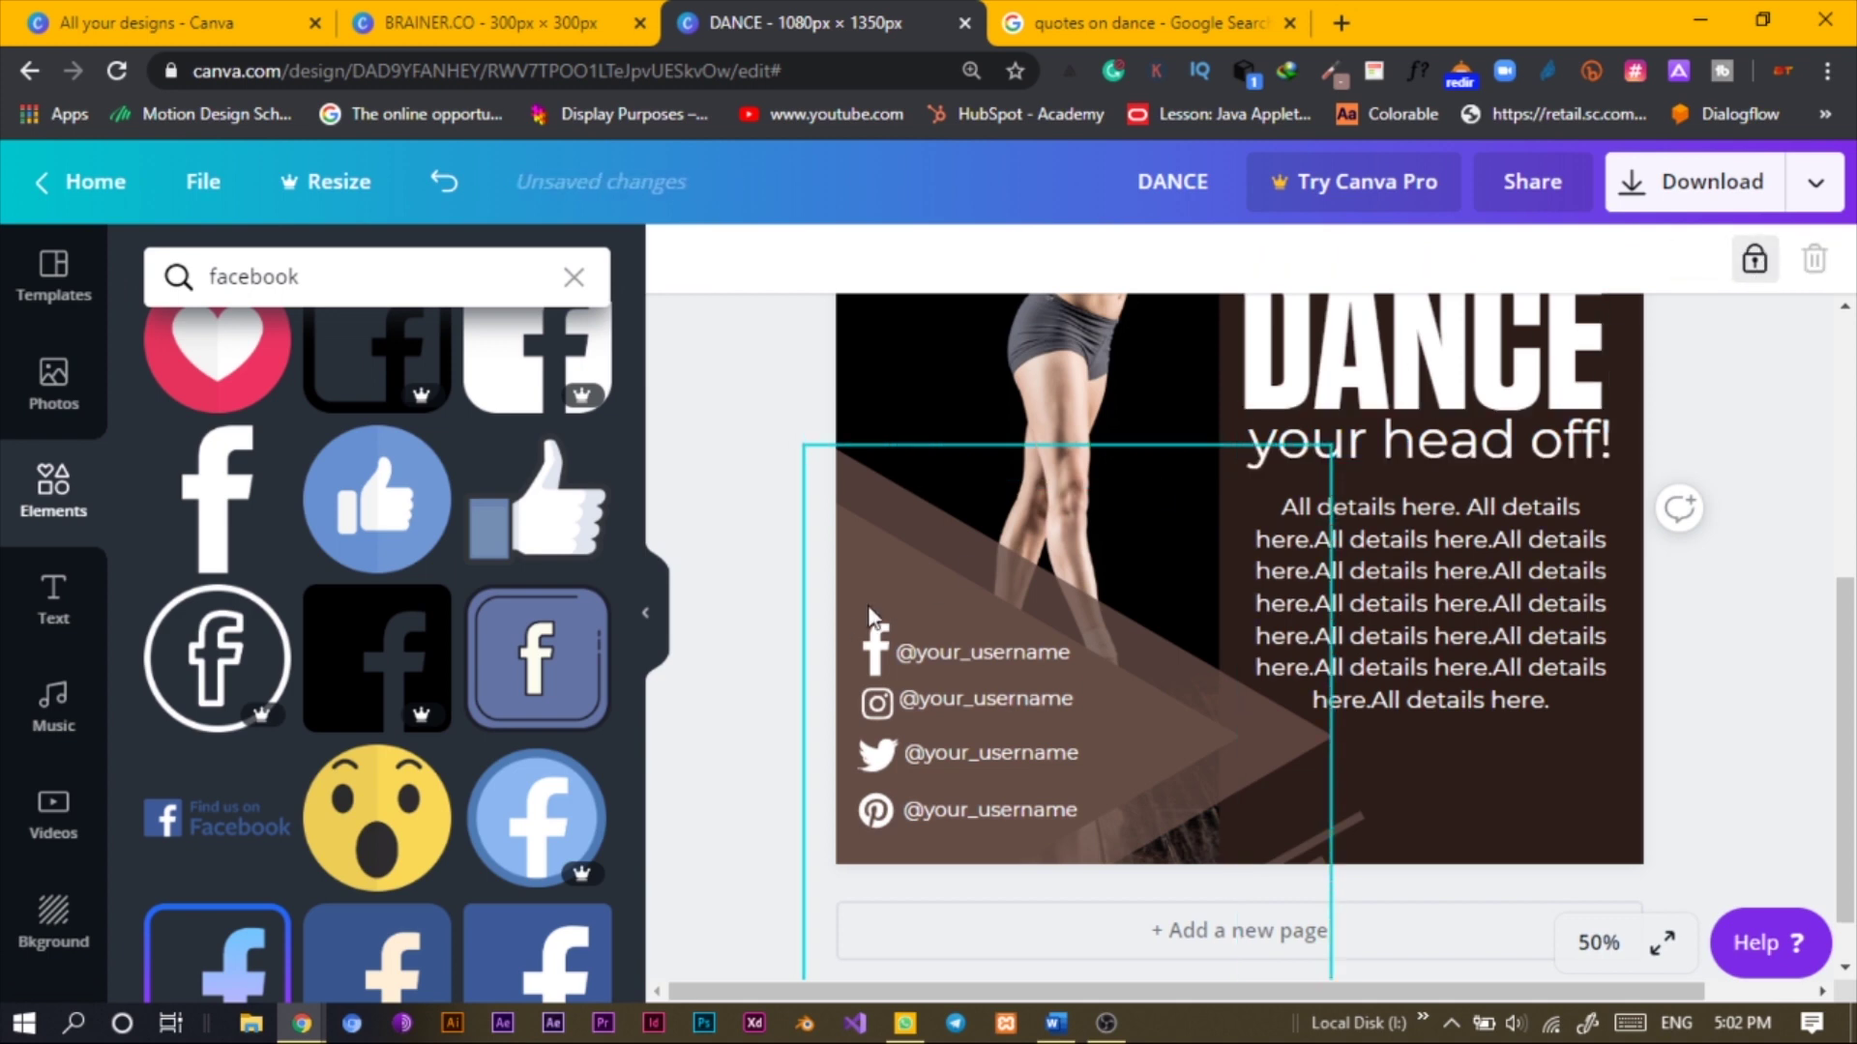
{"action": "left_click", "coordinate": [780, 761]}
{"action": "left_click_drag", "start_coordinate": [967, 757], "coordinate": [969, 759]}
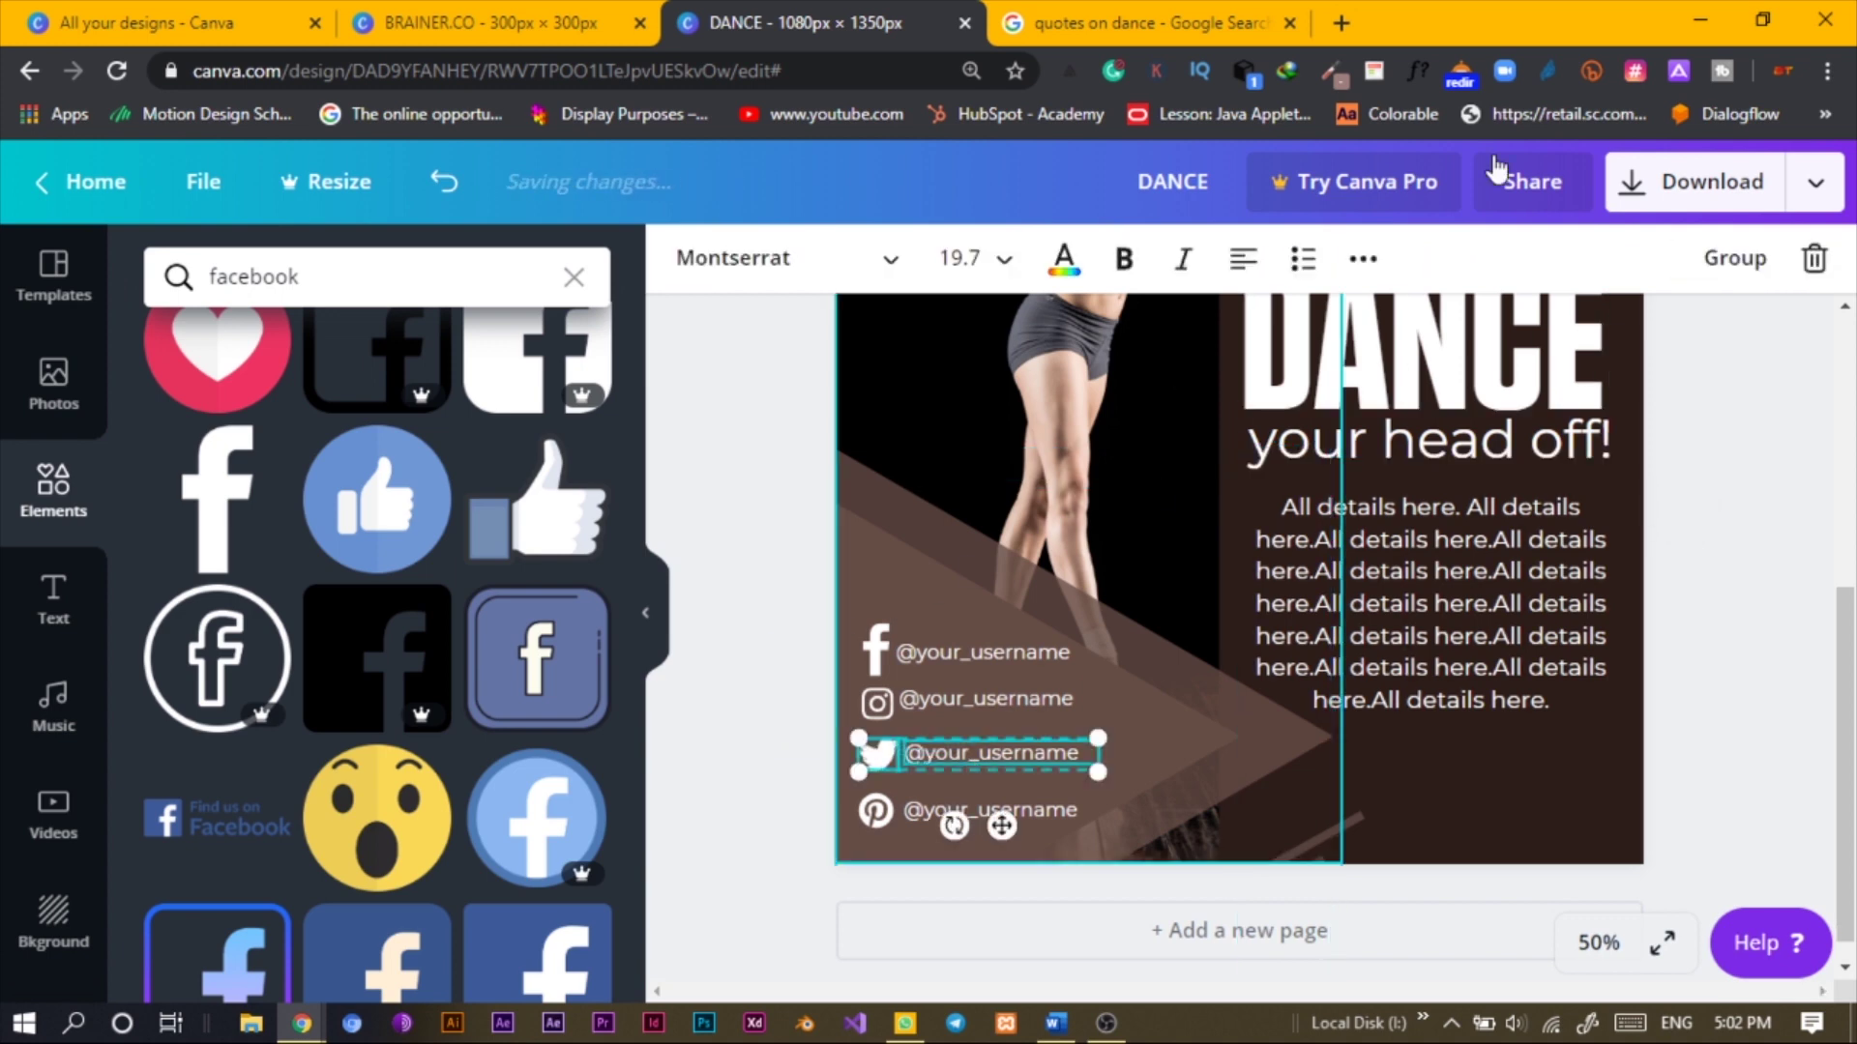
{"action": "left_click", "coordinate": [1711, 257]}
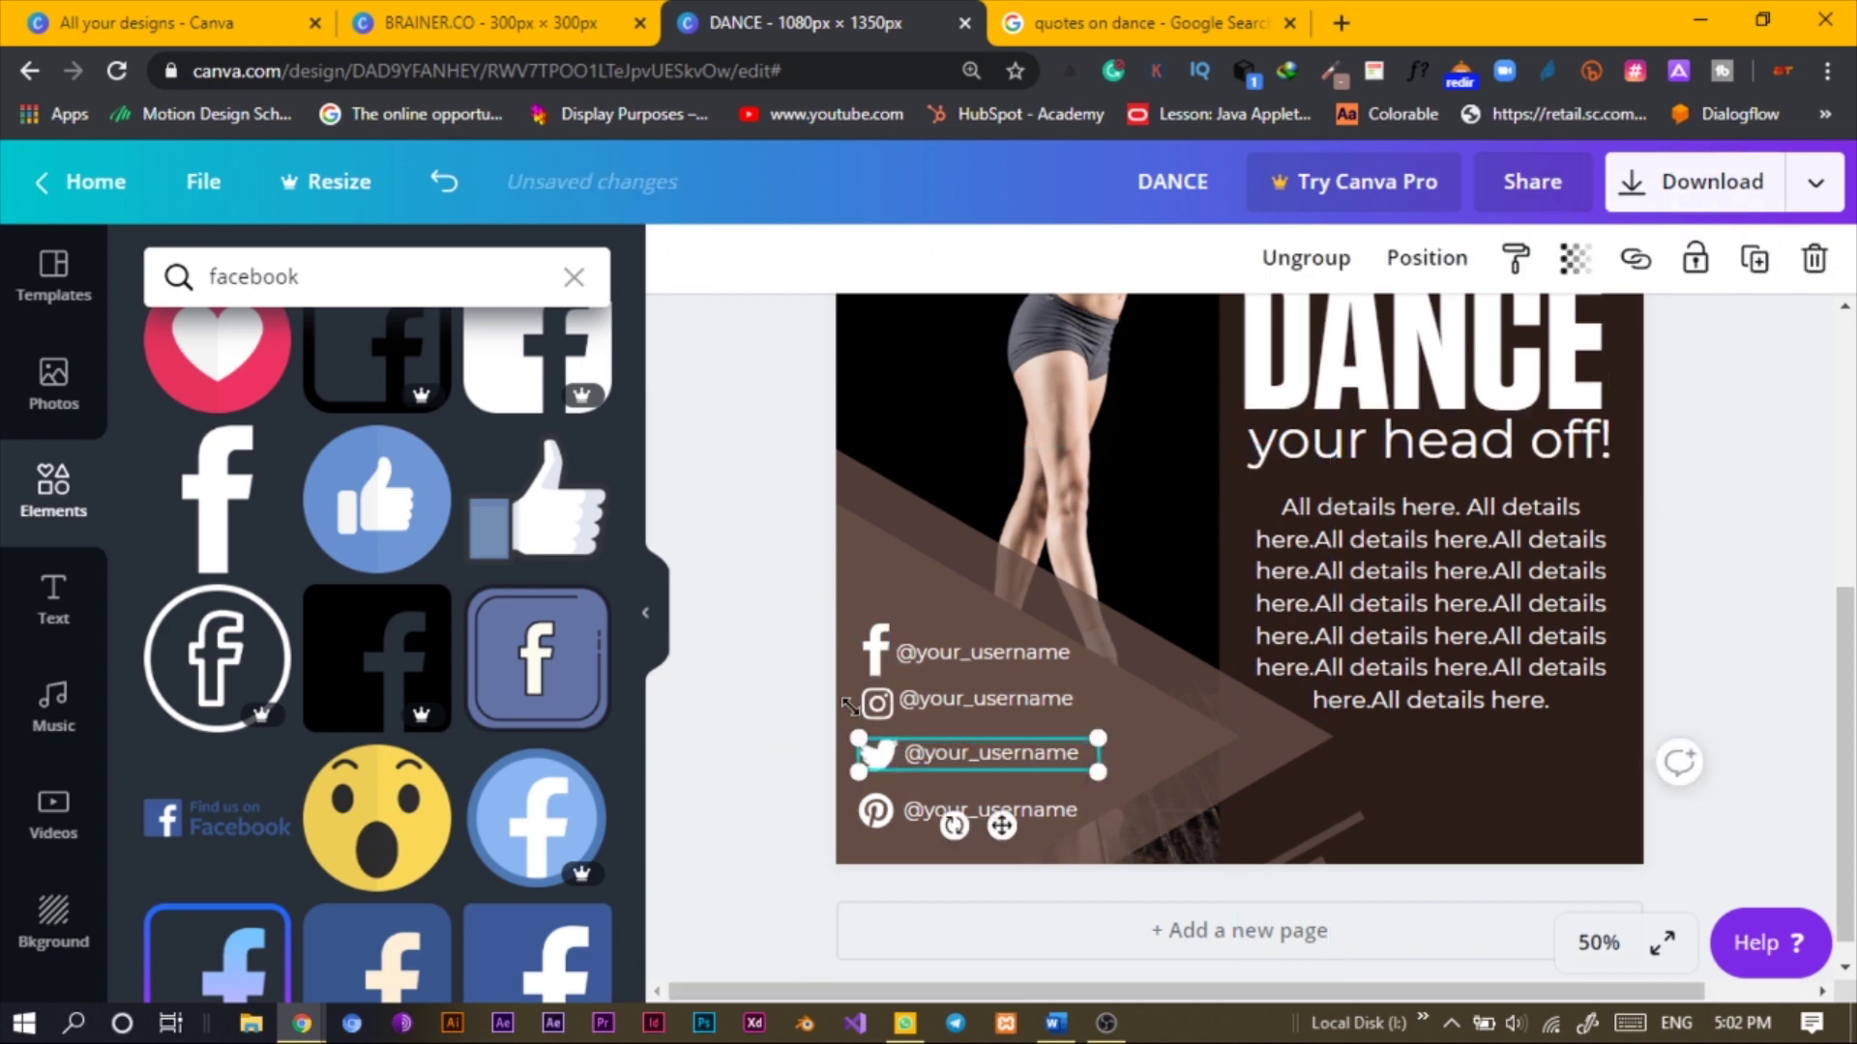
{"action": "left_click", "coordinate": [892, 713]}
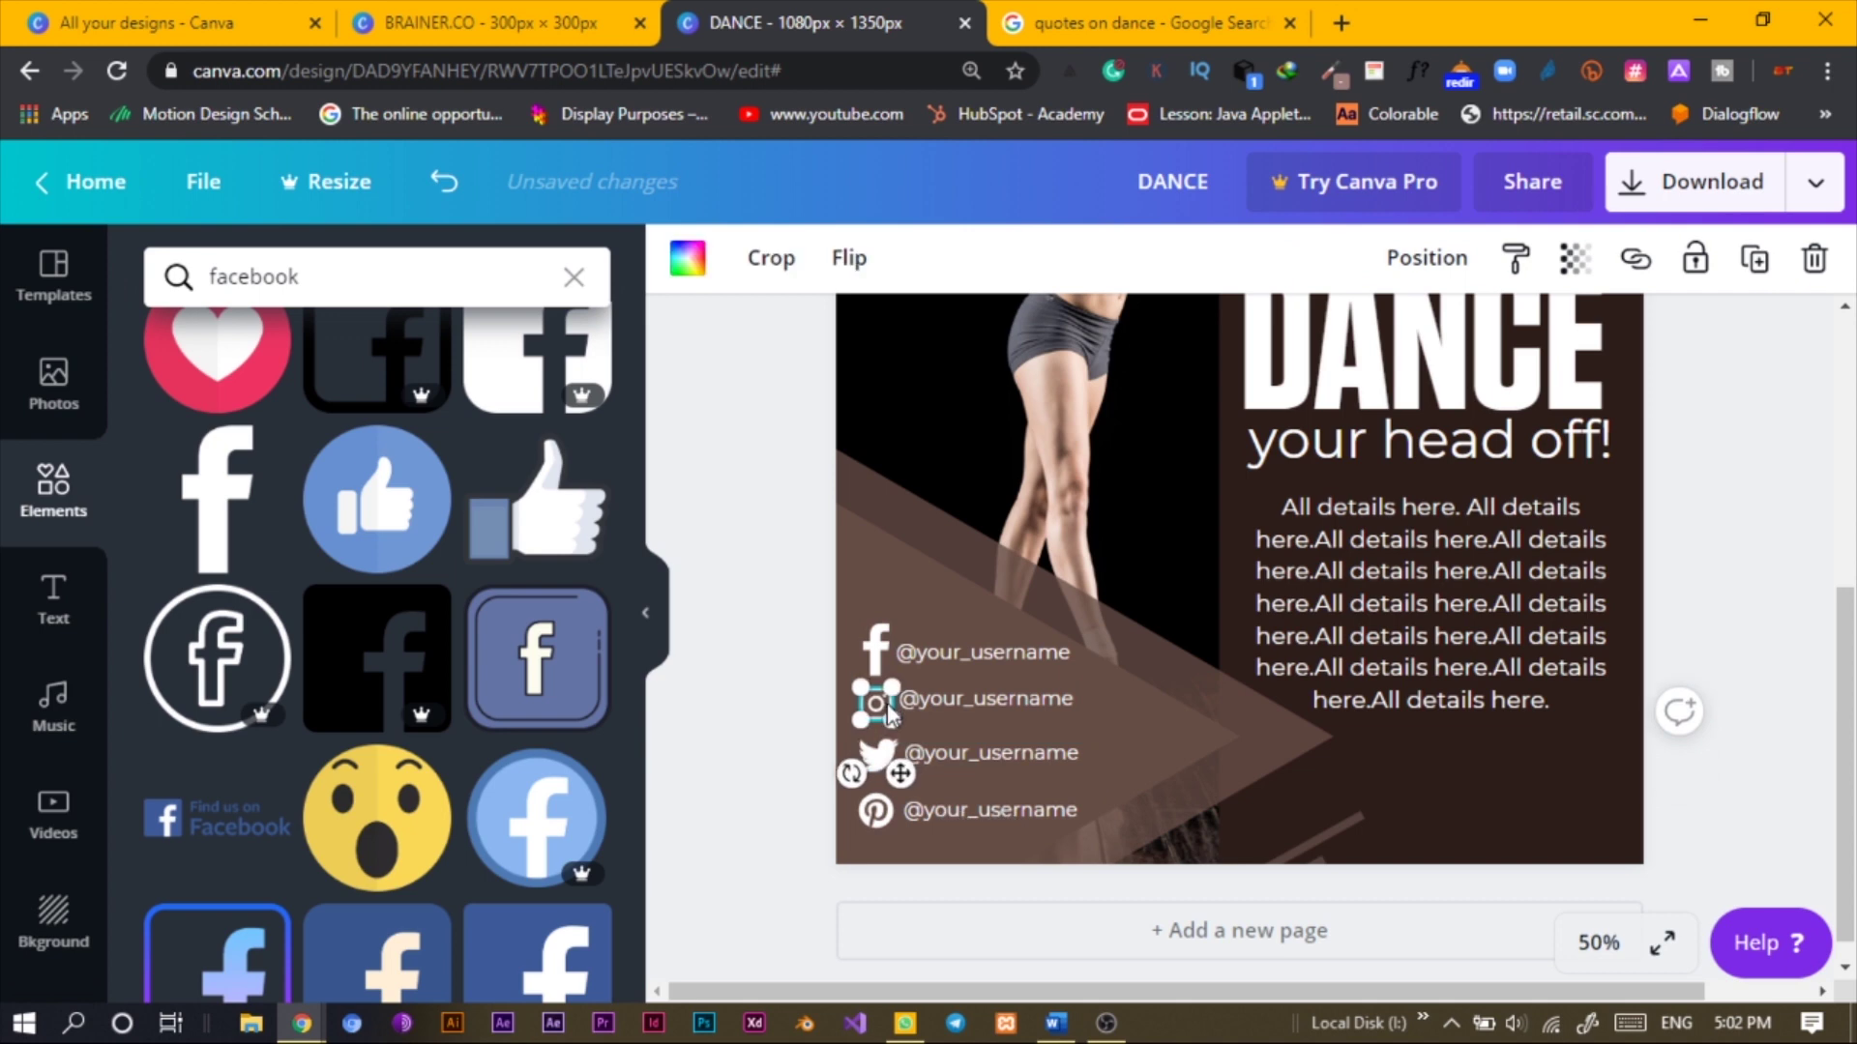
{"action": "left_click", "coordinate": [961, 693]}
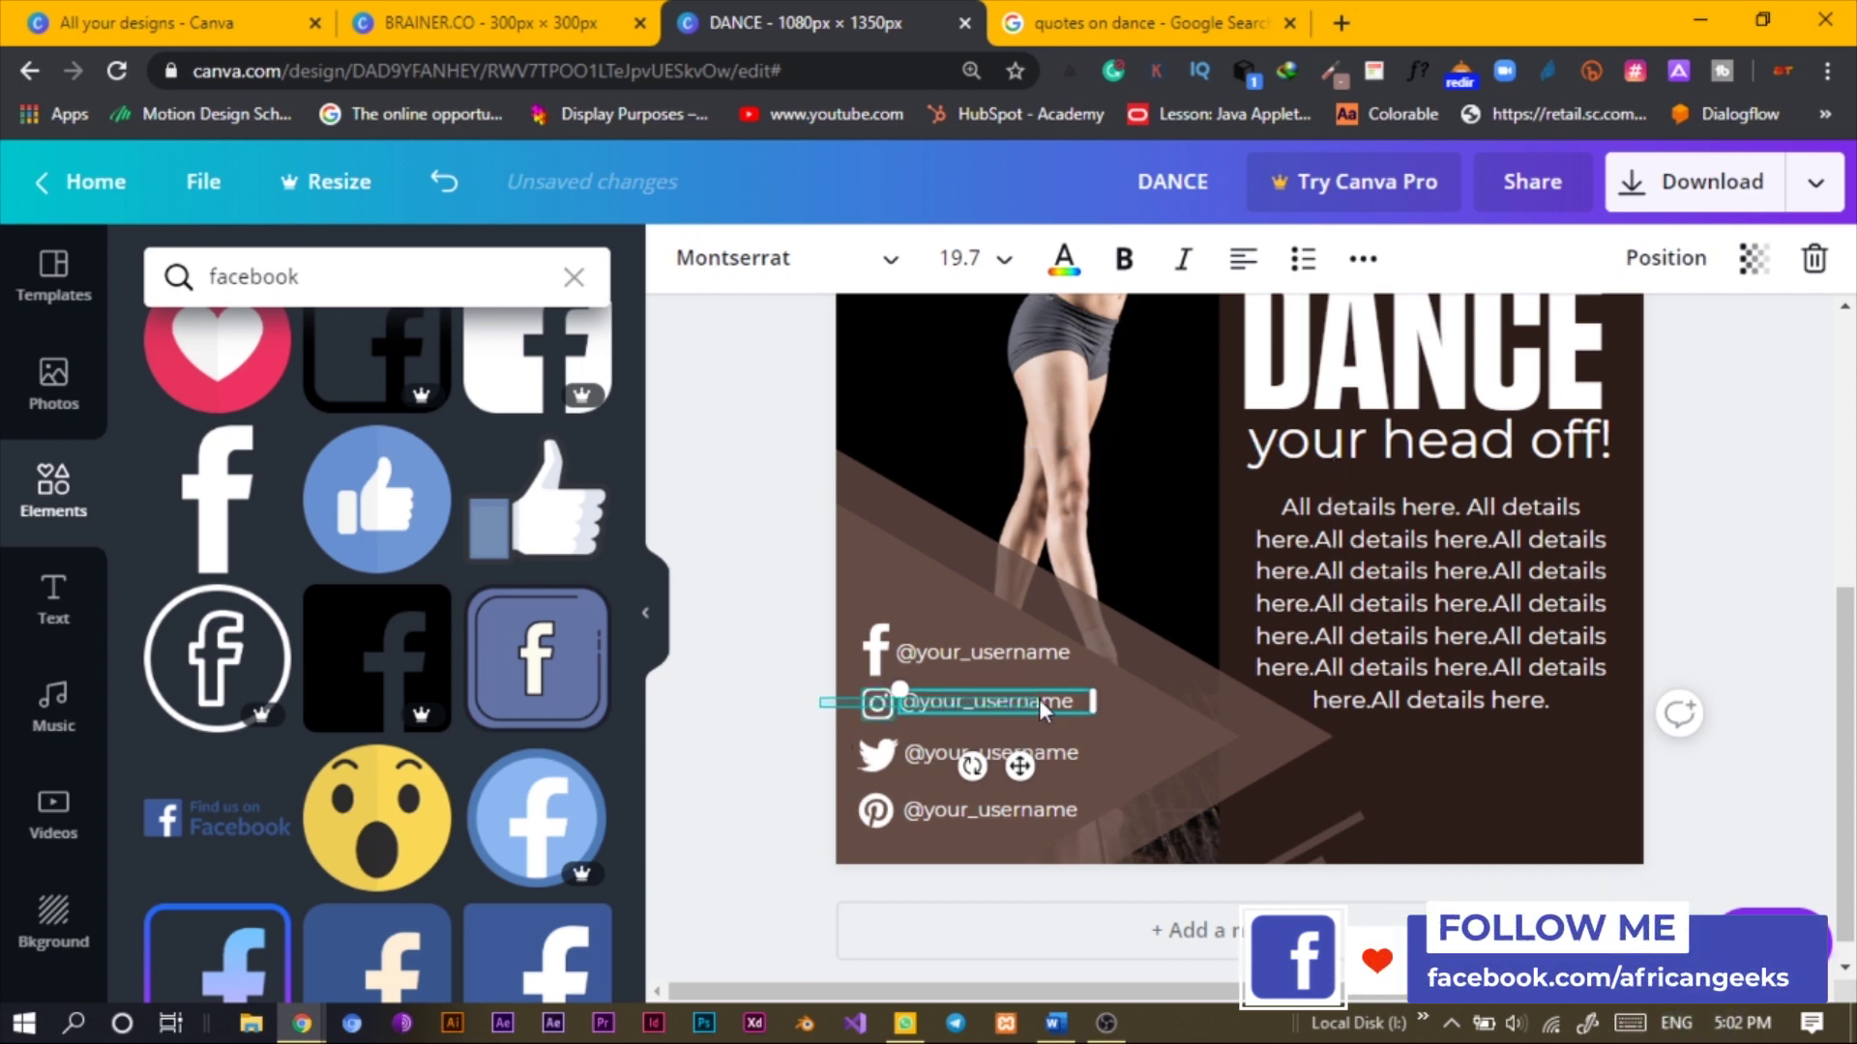
{"action": "left_click", "coordinate": [876, 703], "text": "shift"}
{"action": "key", "text": "ctrl+g"}
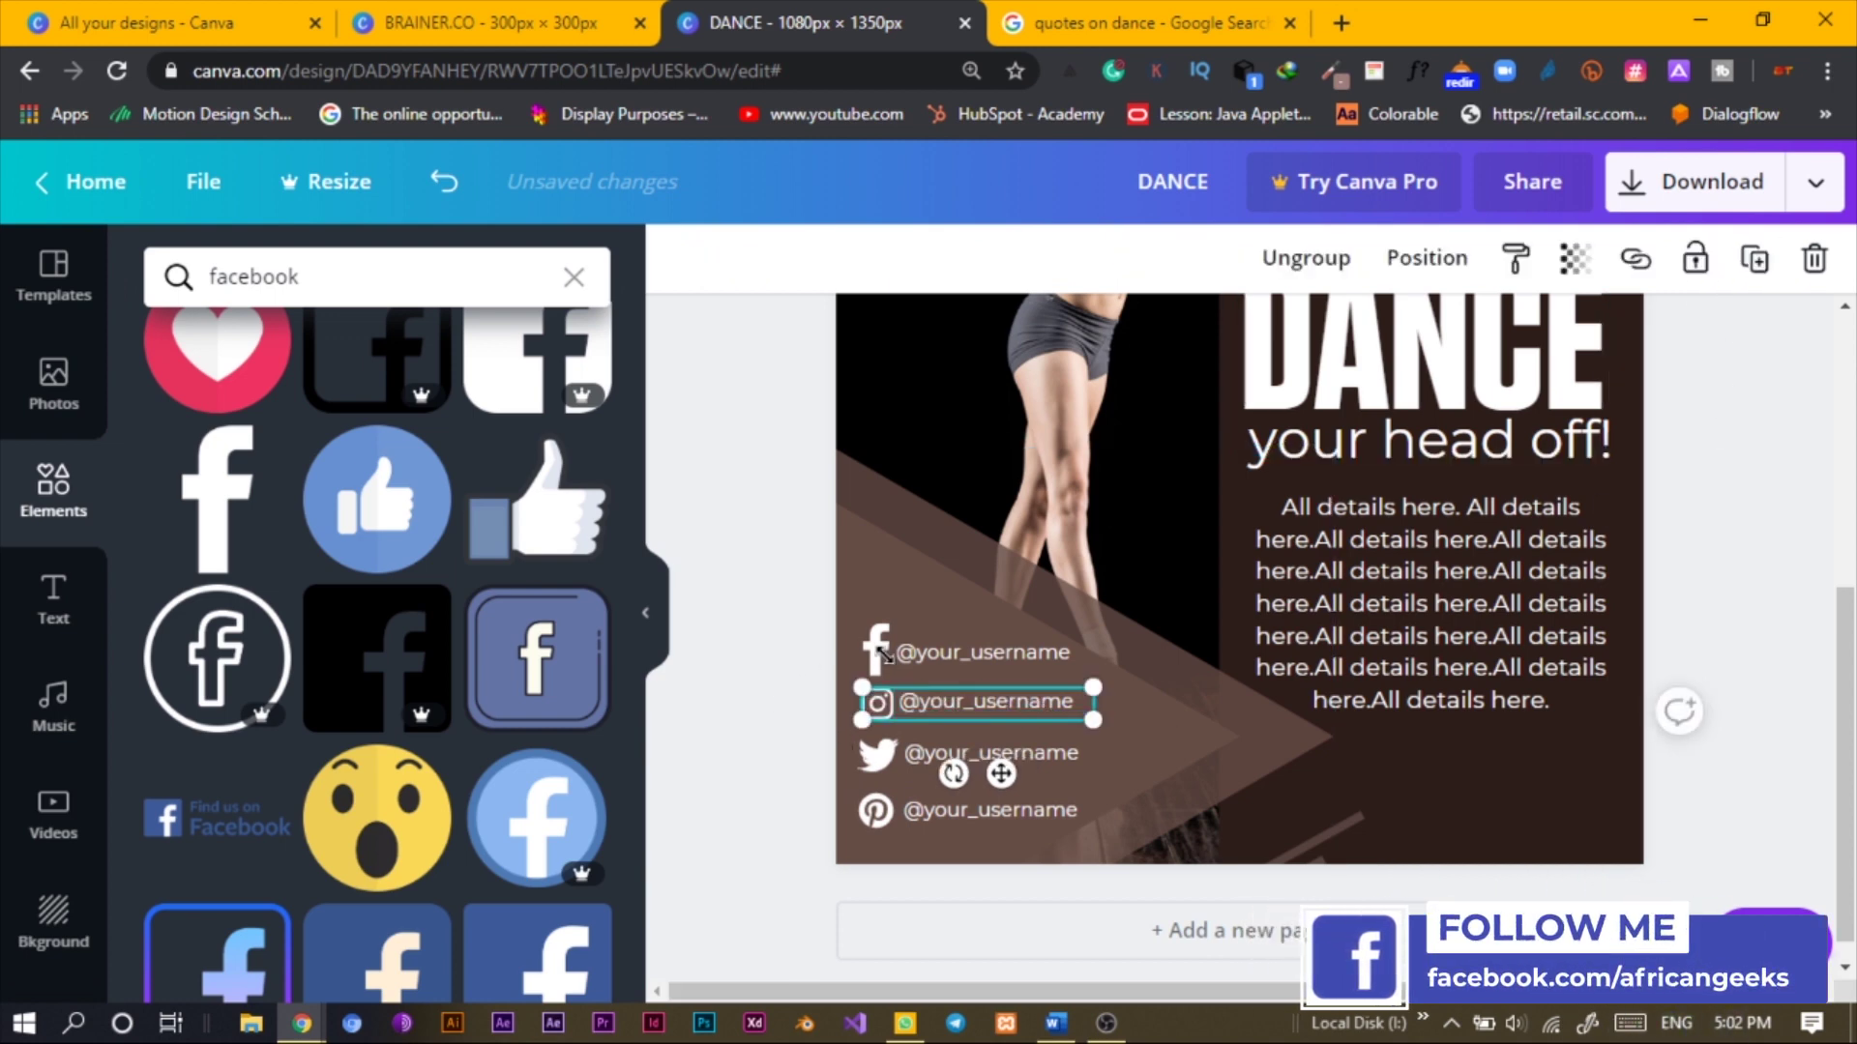
{"action": "left_click", "coordinate": [766, 644]}
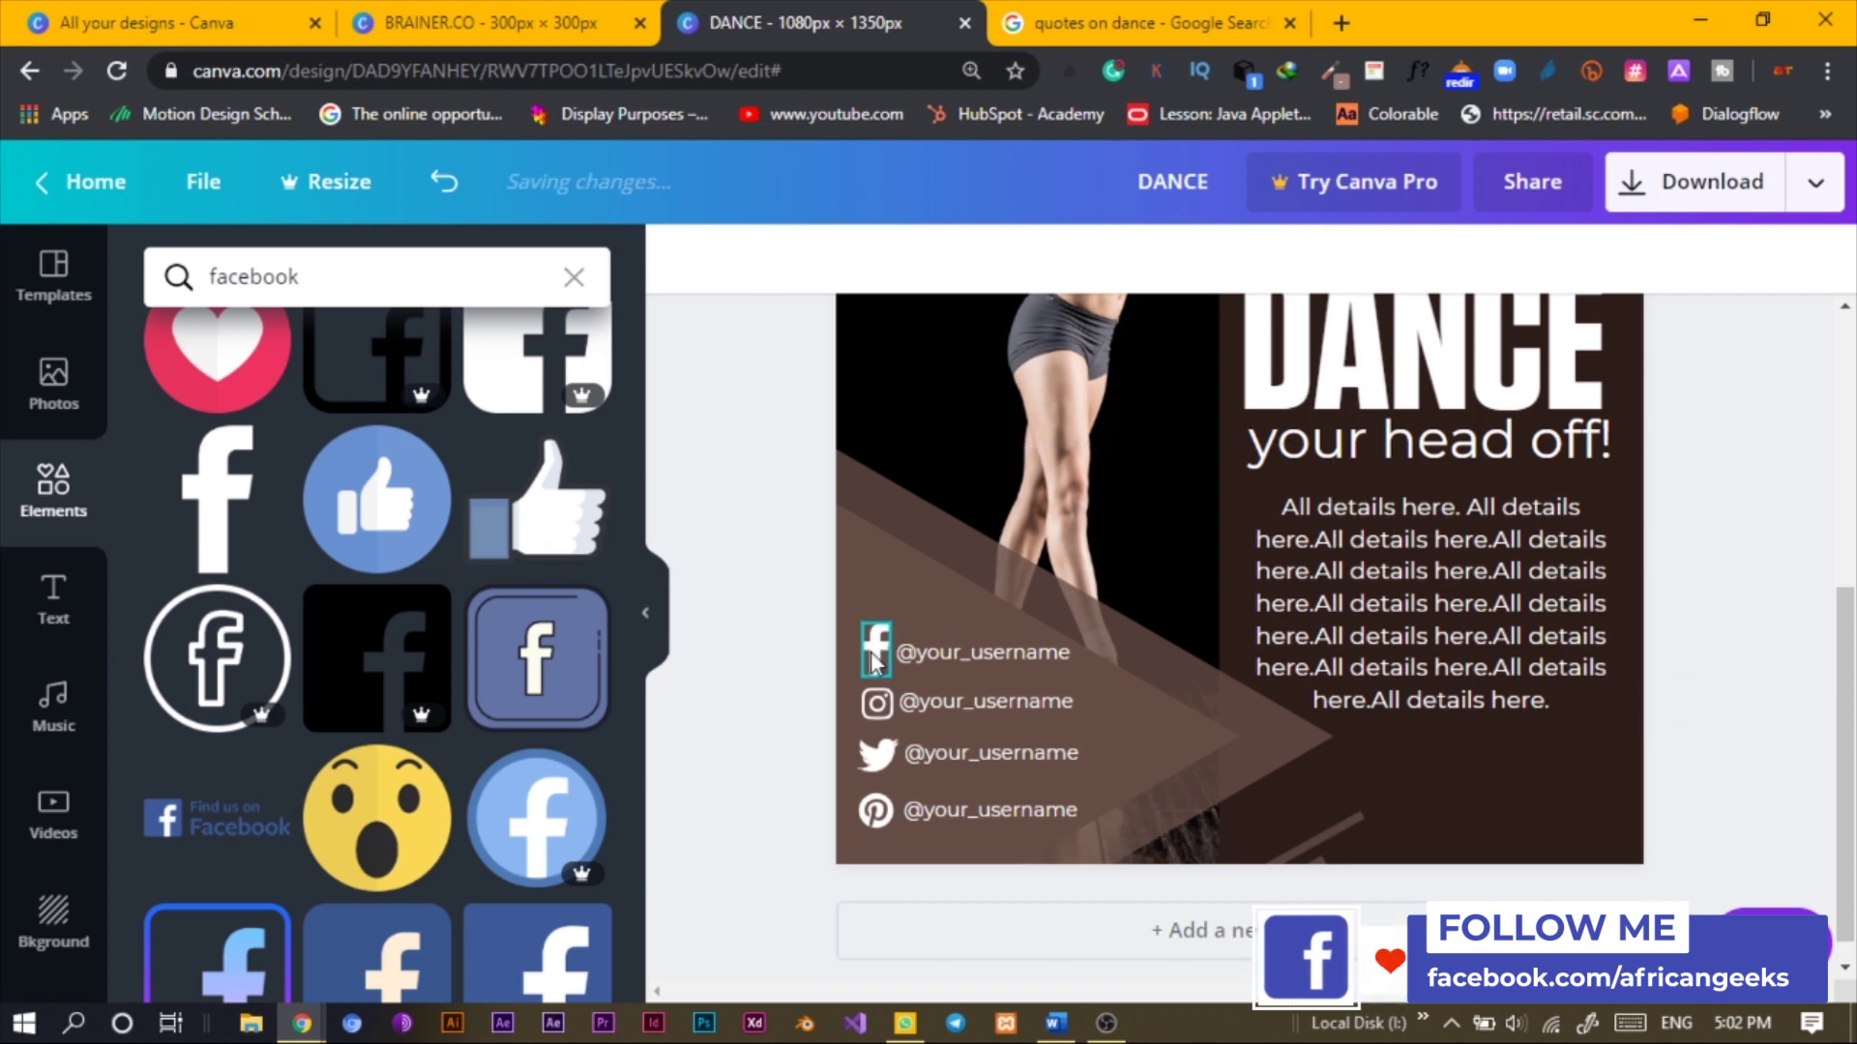
{"action": "left_click", "coordinate": [873, 650]}
{"action": "left_click_drag", "start_coordinate": [885, 672], "coordinate": [882, 665]}
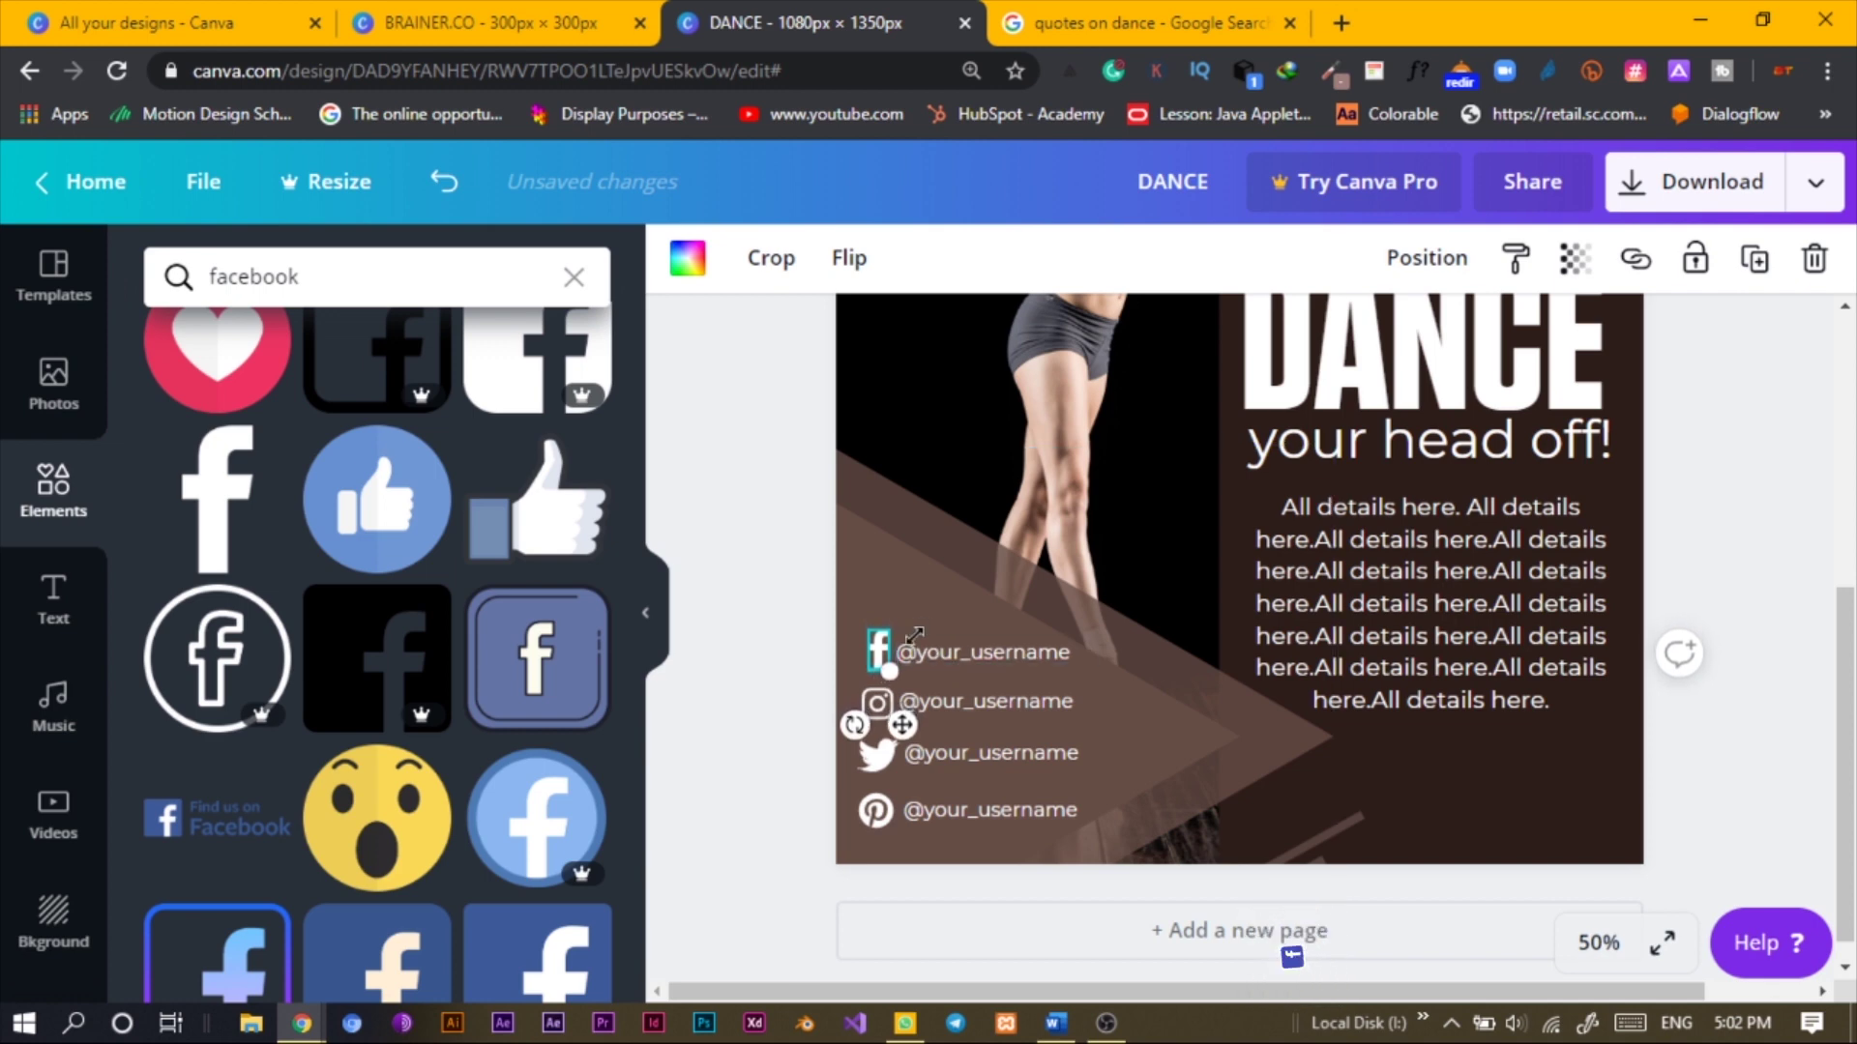
{"action": "left_click_drag", "start_coordinate": [781, 674], "coordinate": [1102, 633]}
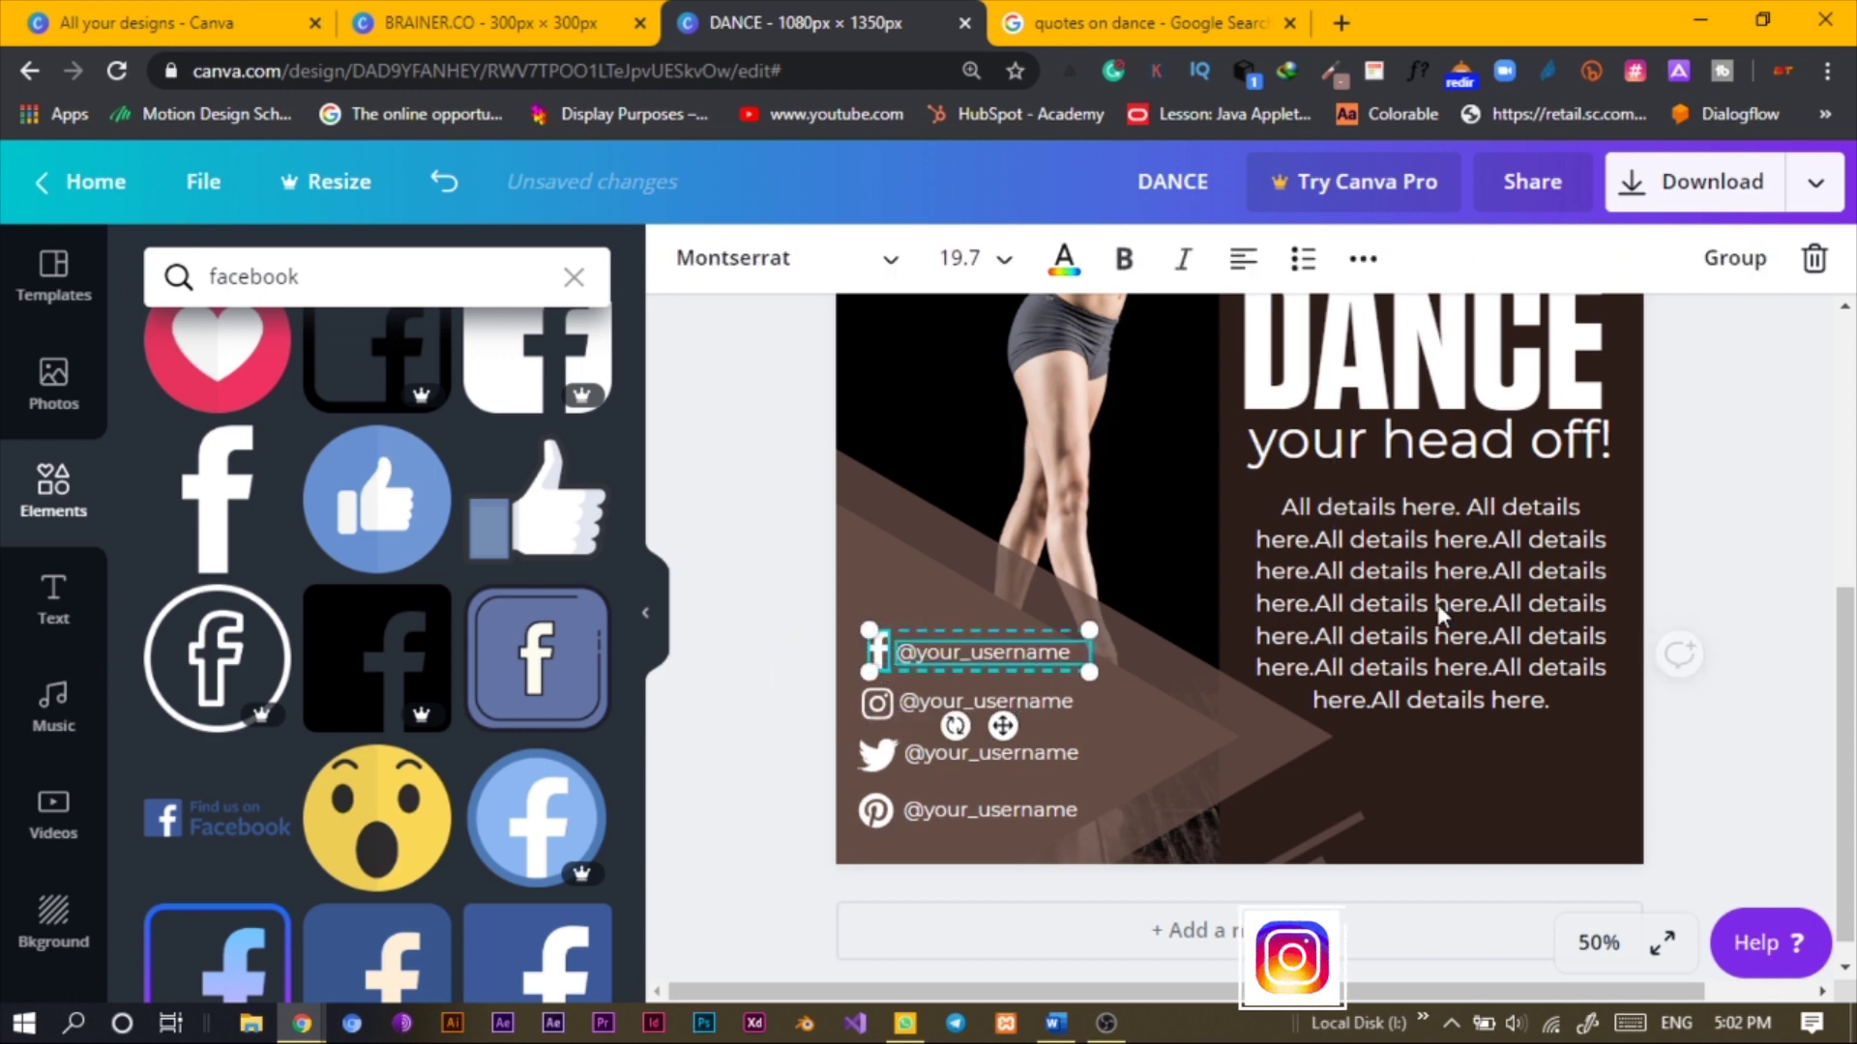
{"action": "left_click", "coordinate": [1733, 261]}
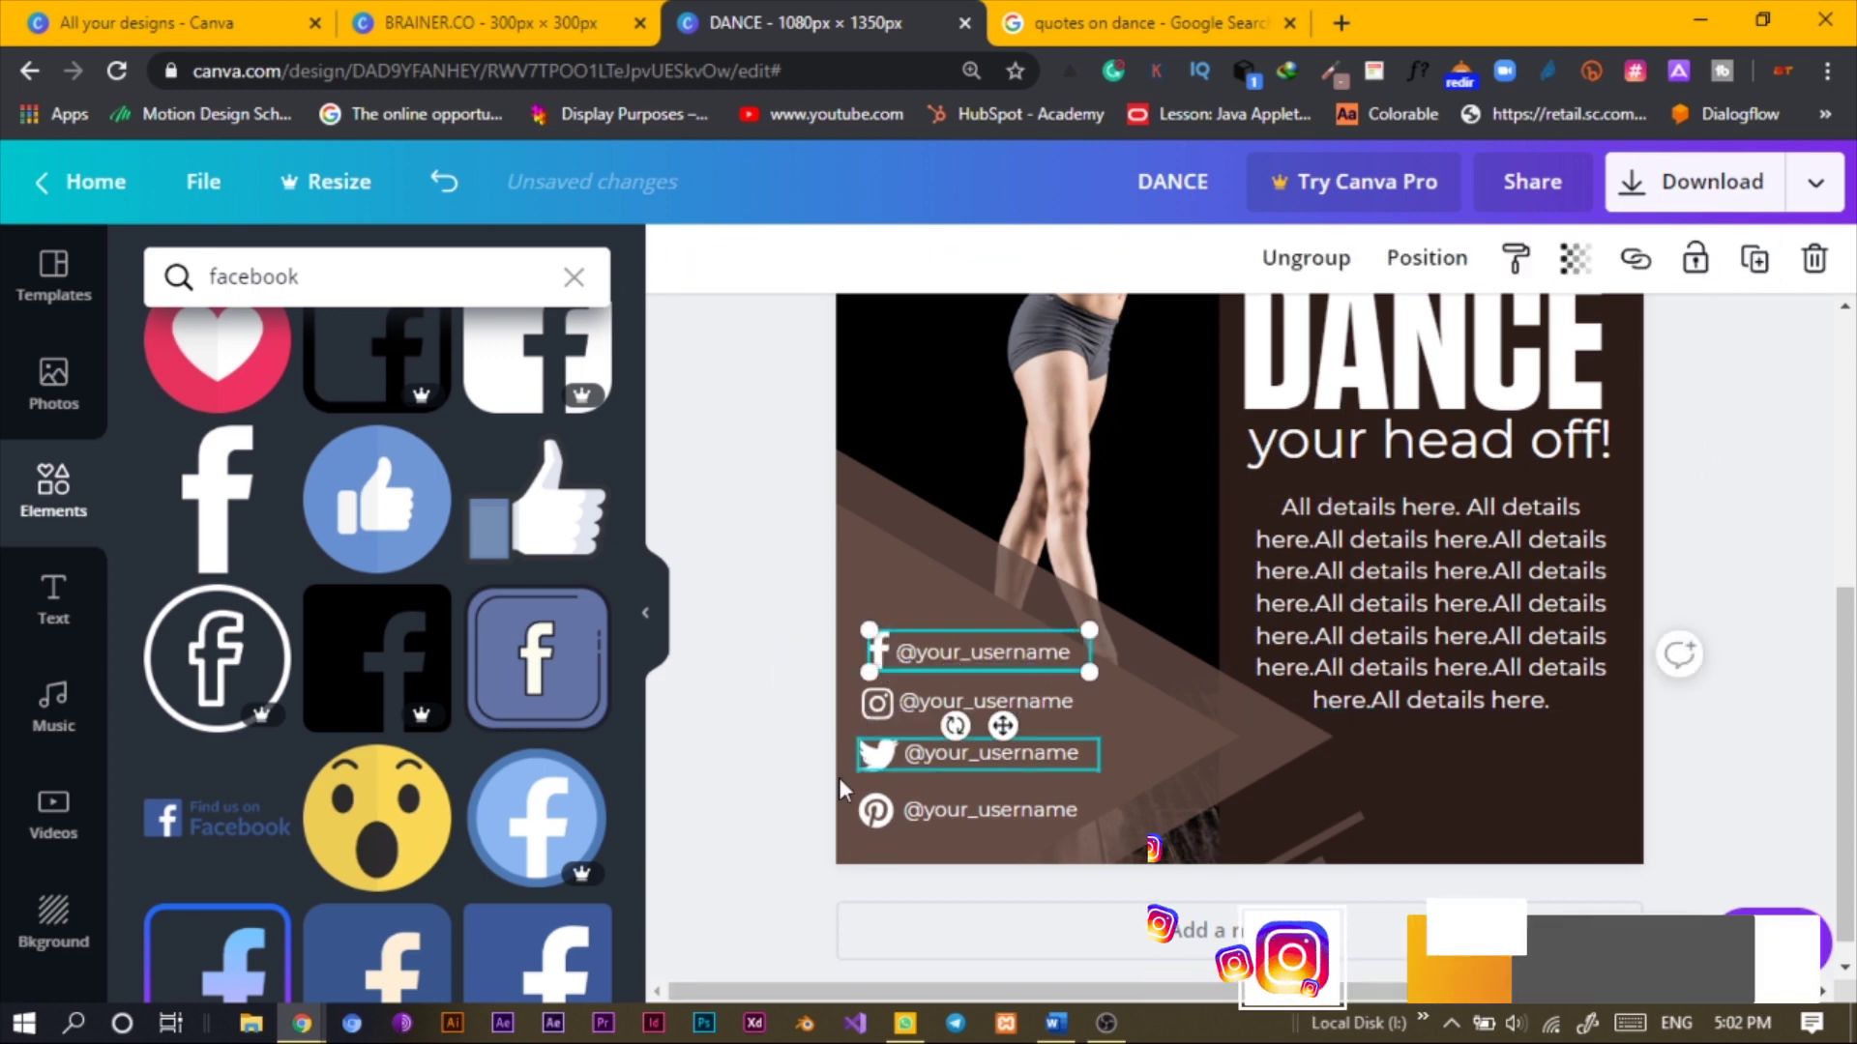
{"action": "left_click", "coordinate": [960, 811]}
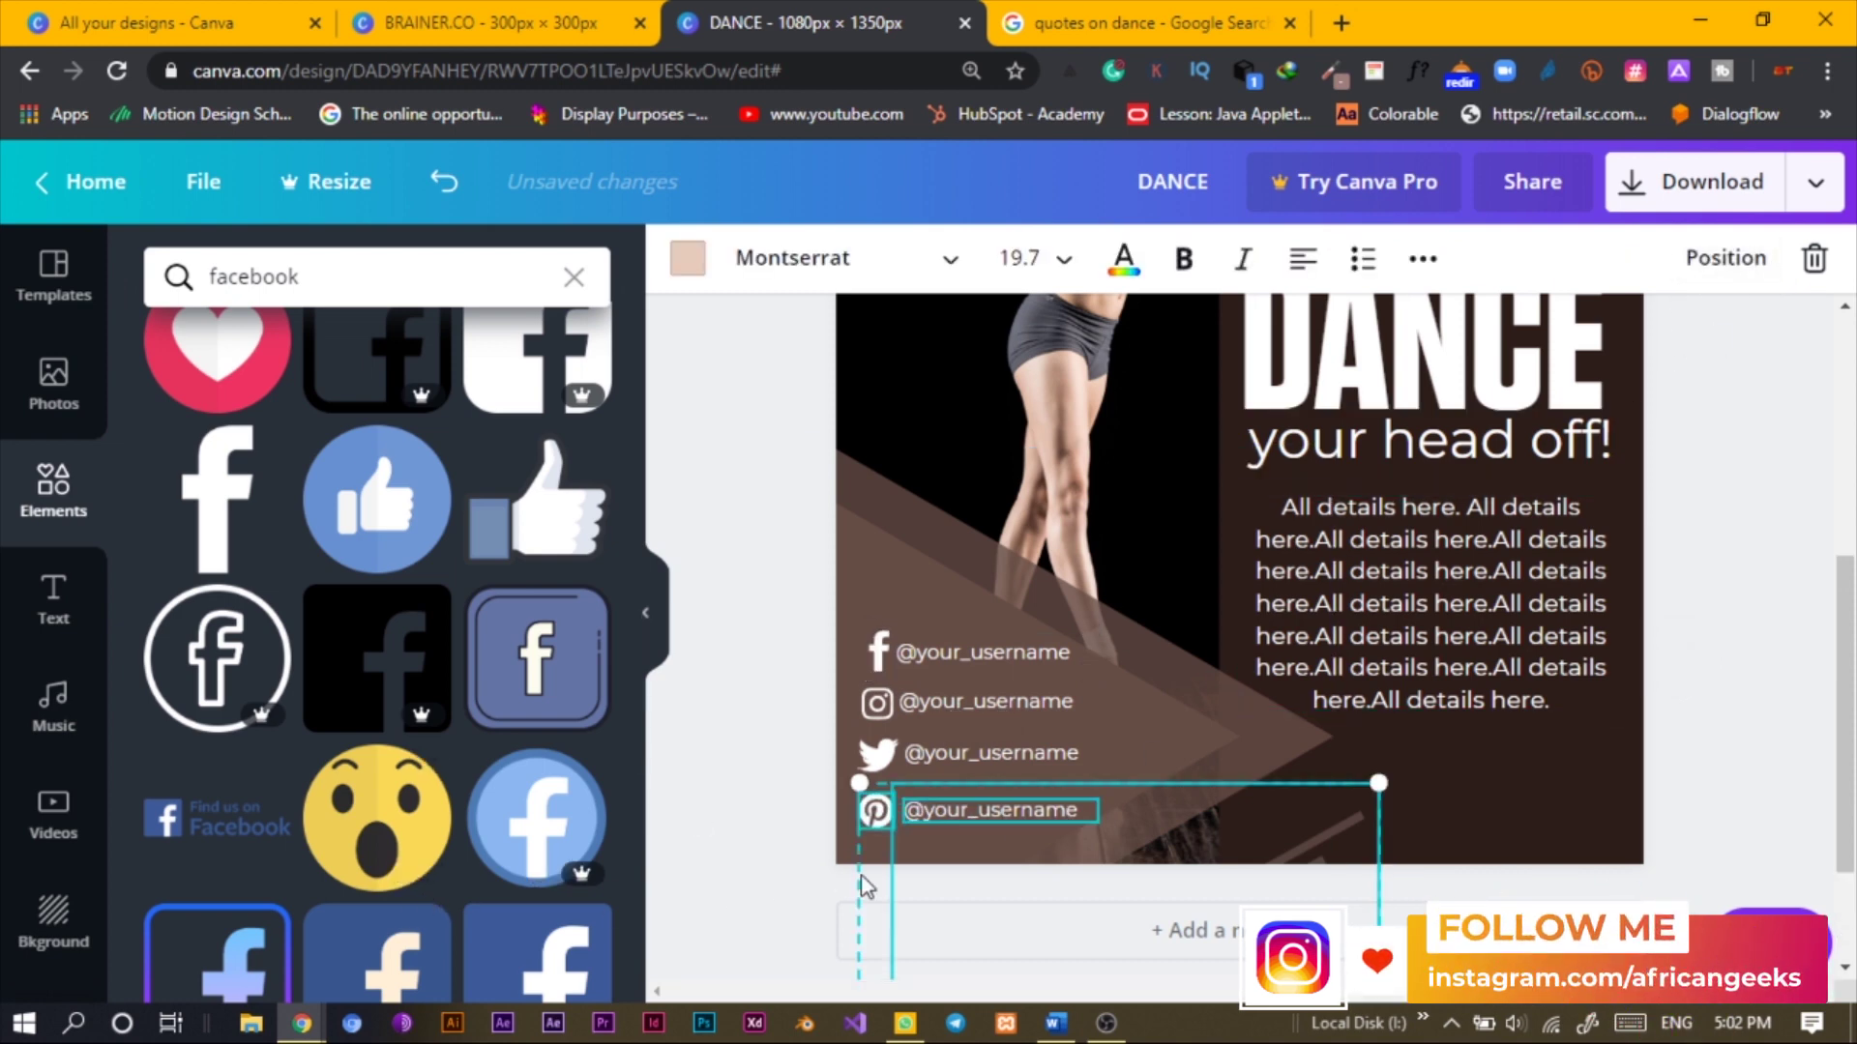
{"action": "key", "text": "Escape"}
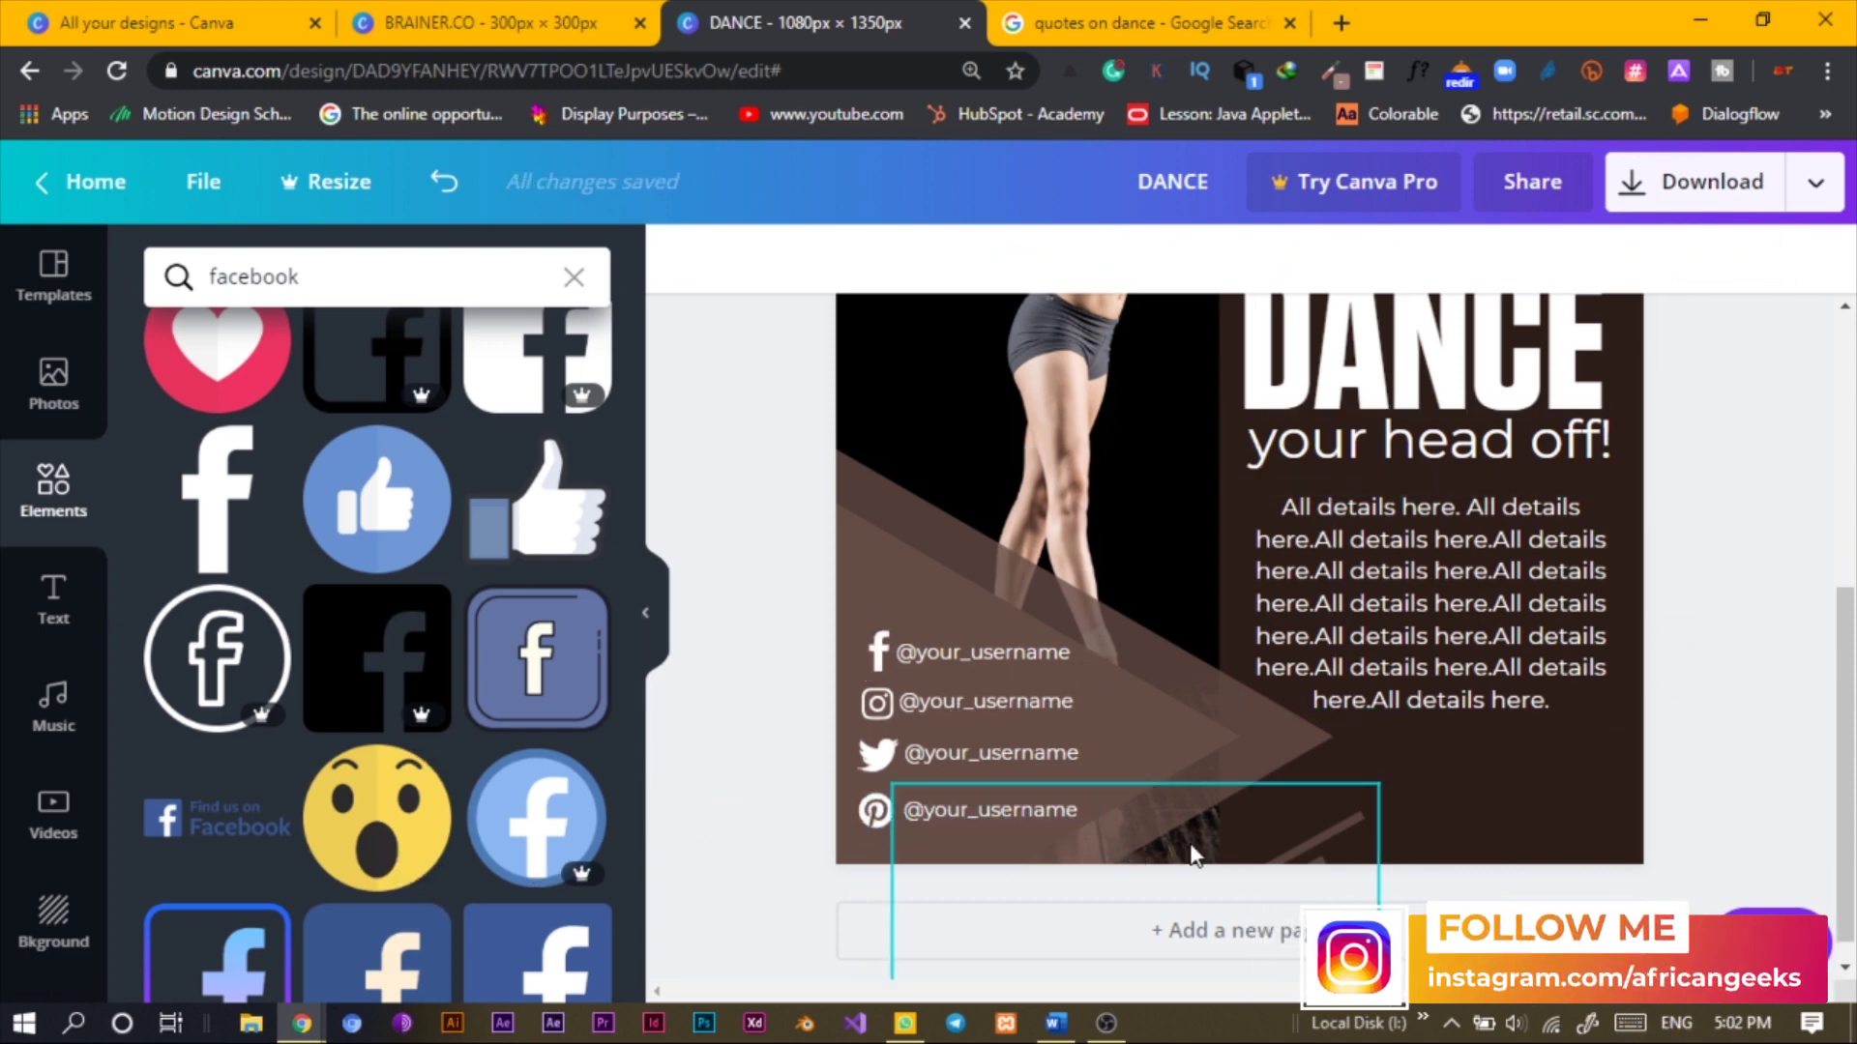
{"action": "left_click", "coordinate": [1695, 258]}
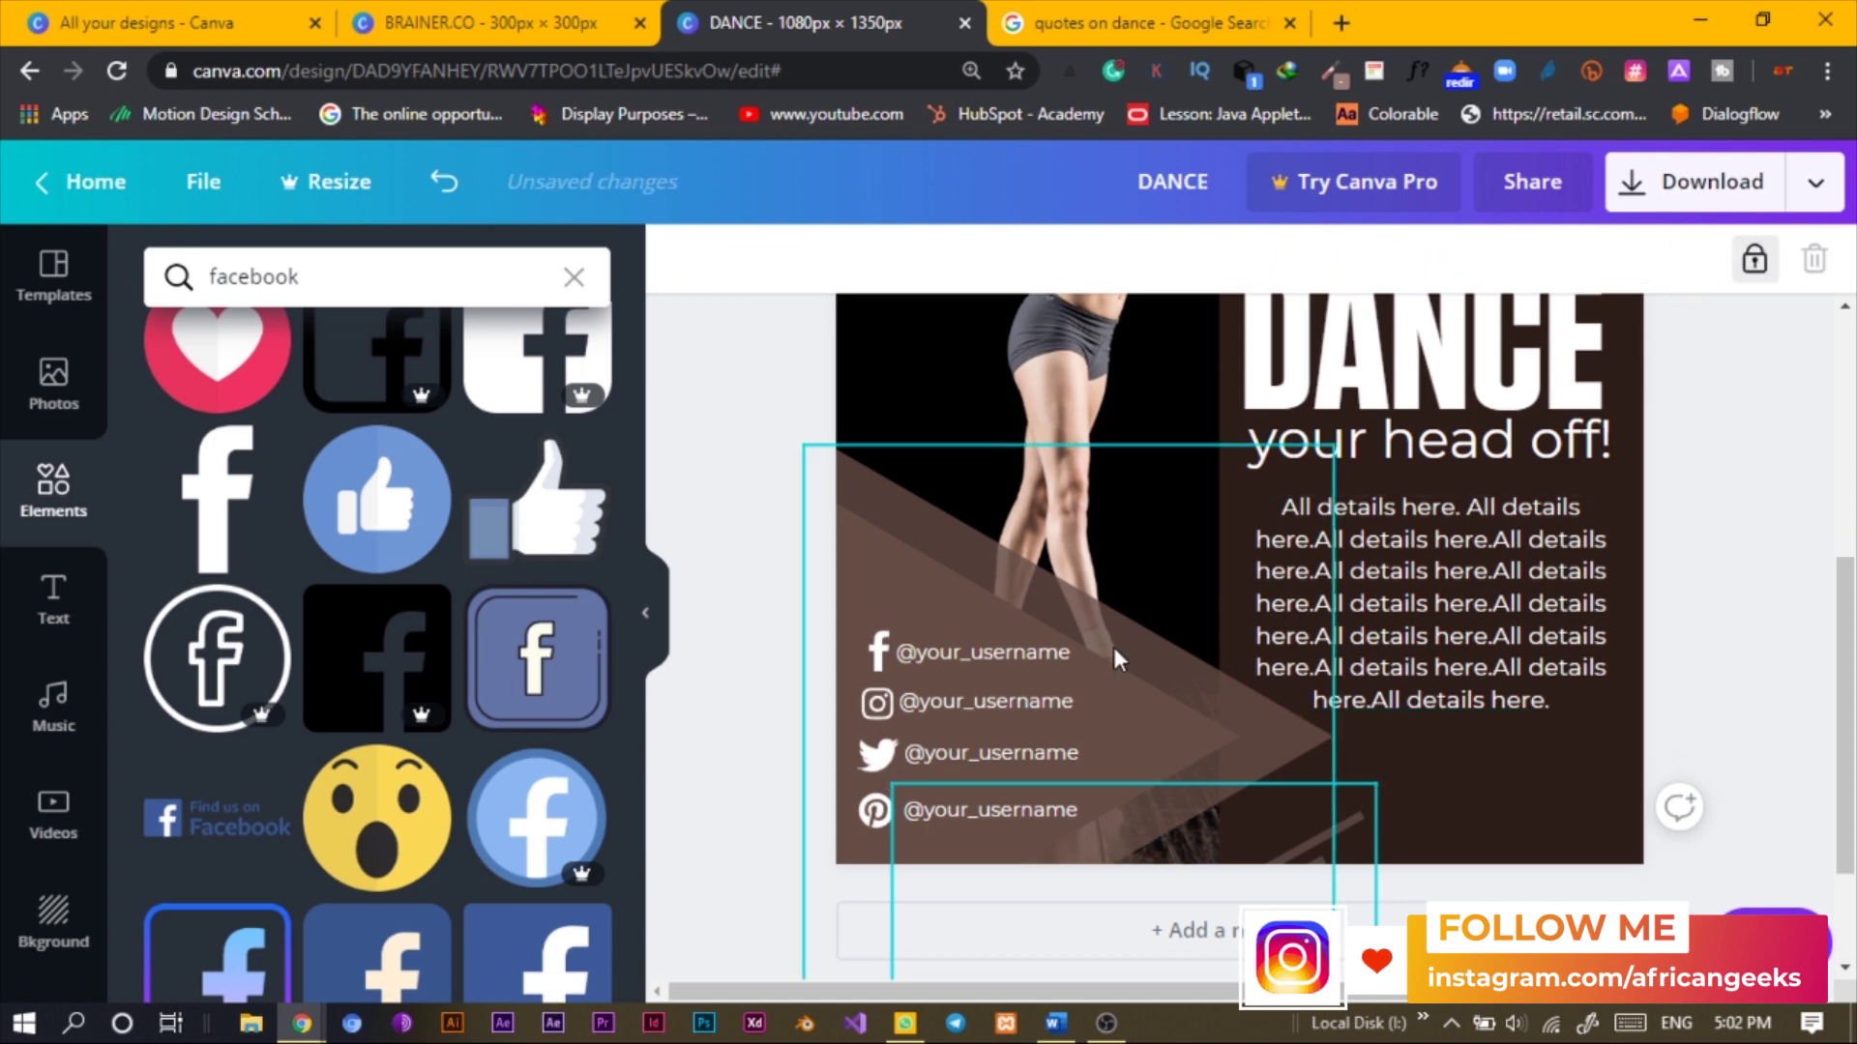
{"action": "left_click", "coordinate": [928, 806]}
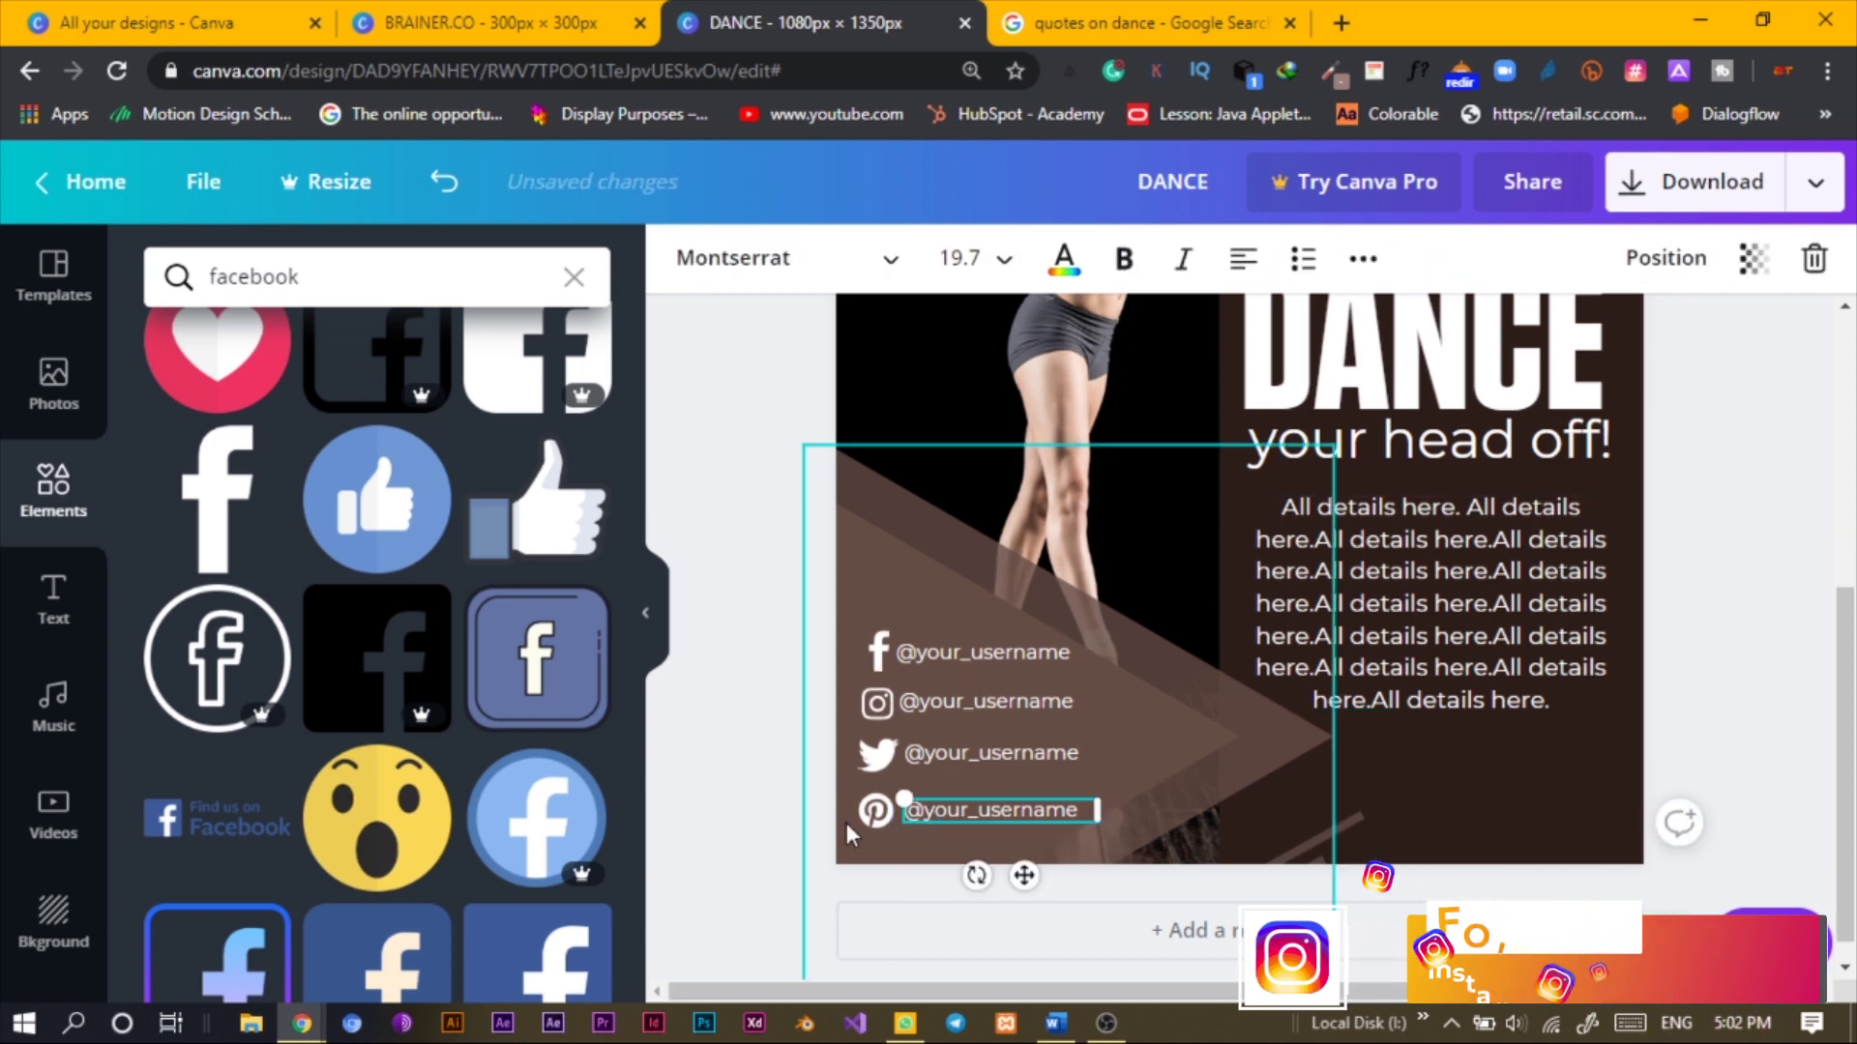
{"action": "left_click", "coordinate": [855, 815], "text": "shift"}
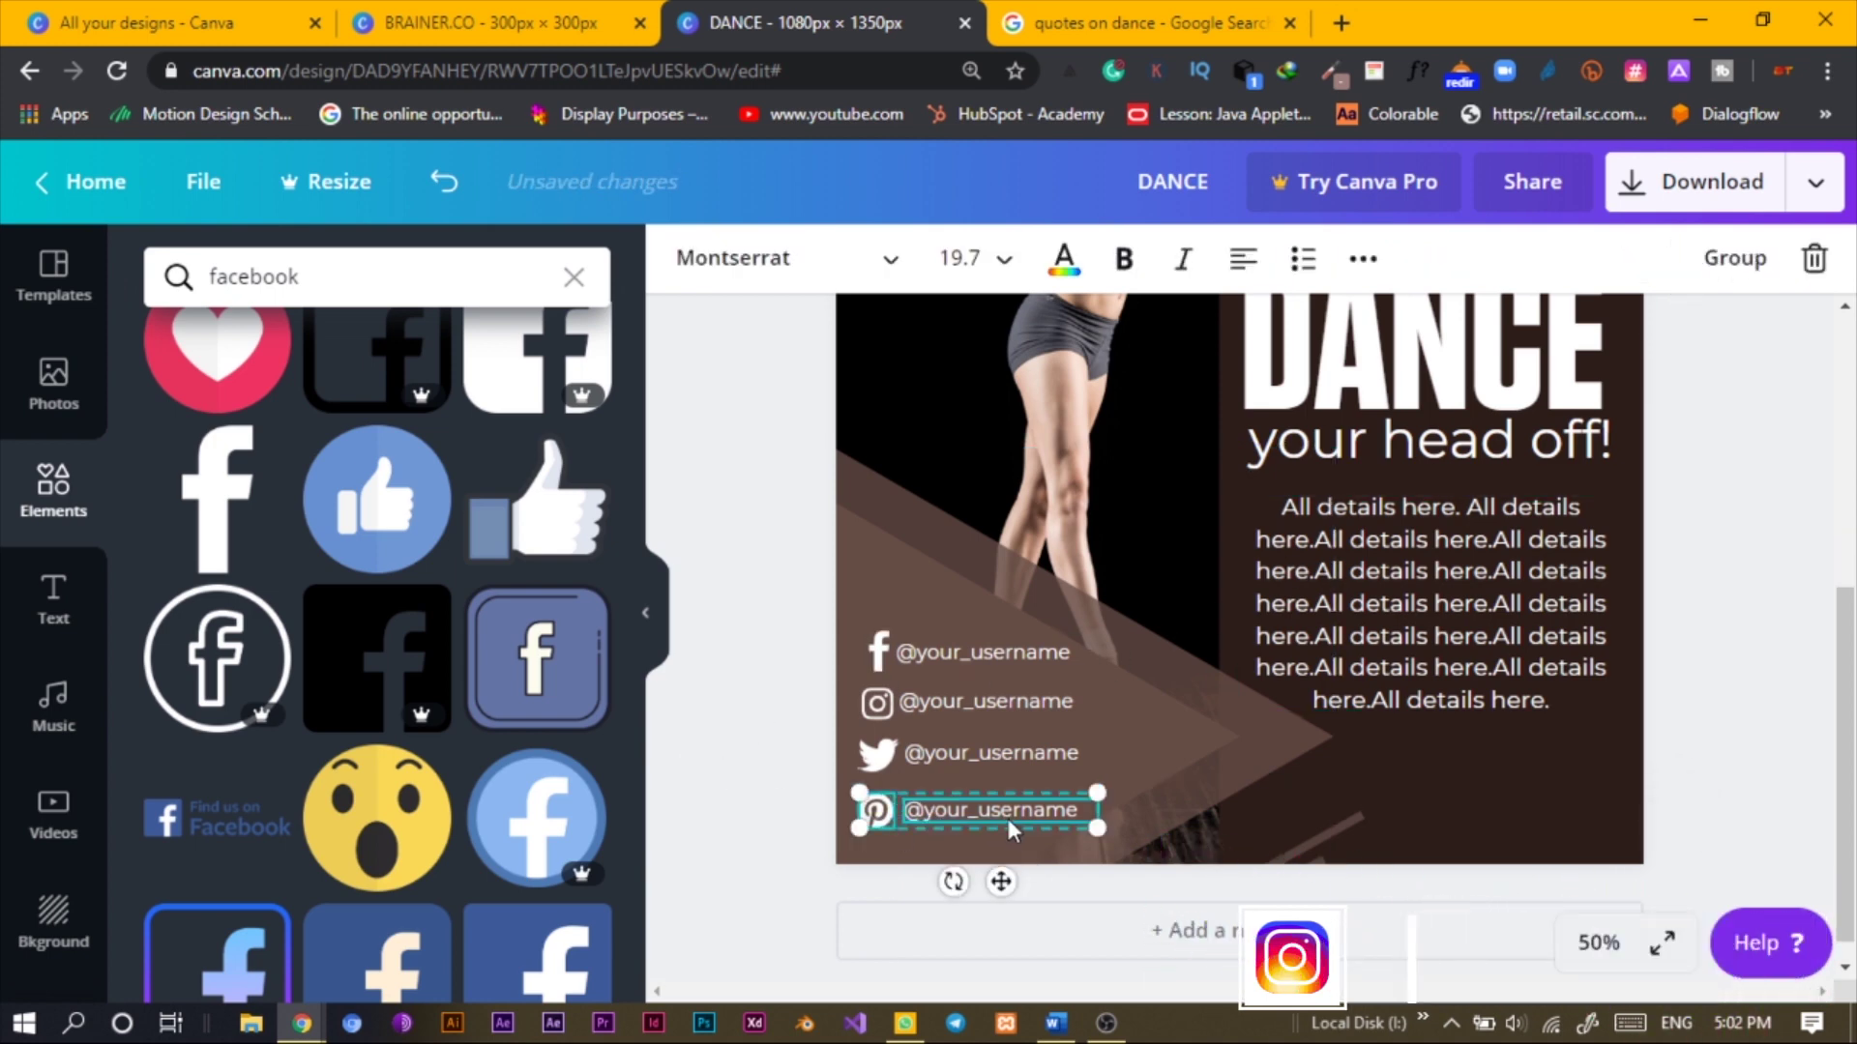
{"action": "left_click", "coordinate": [1733, 258]}
Shift the grouped Facebook icon and username slightly left to line up with the rows below
{"action": "left_click", "coordinate": [977, 753]}
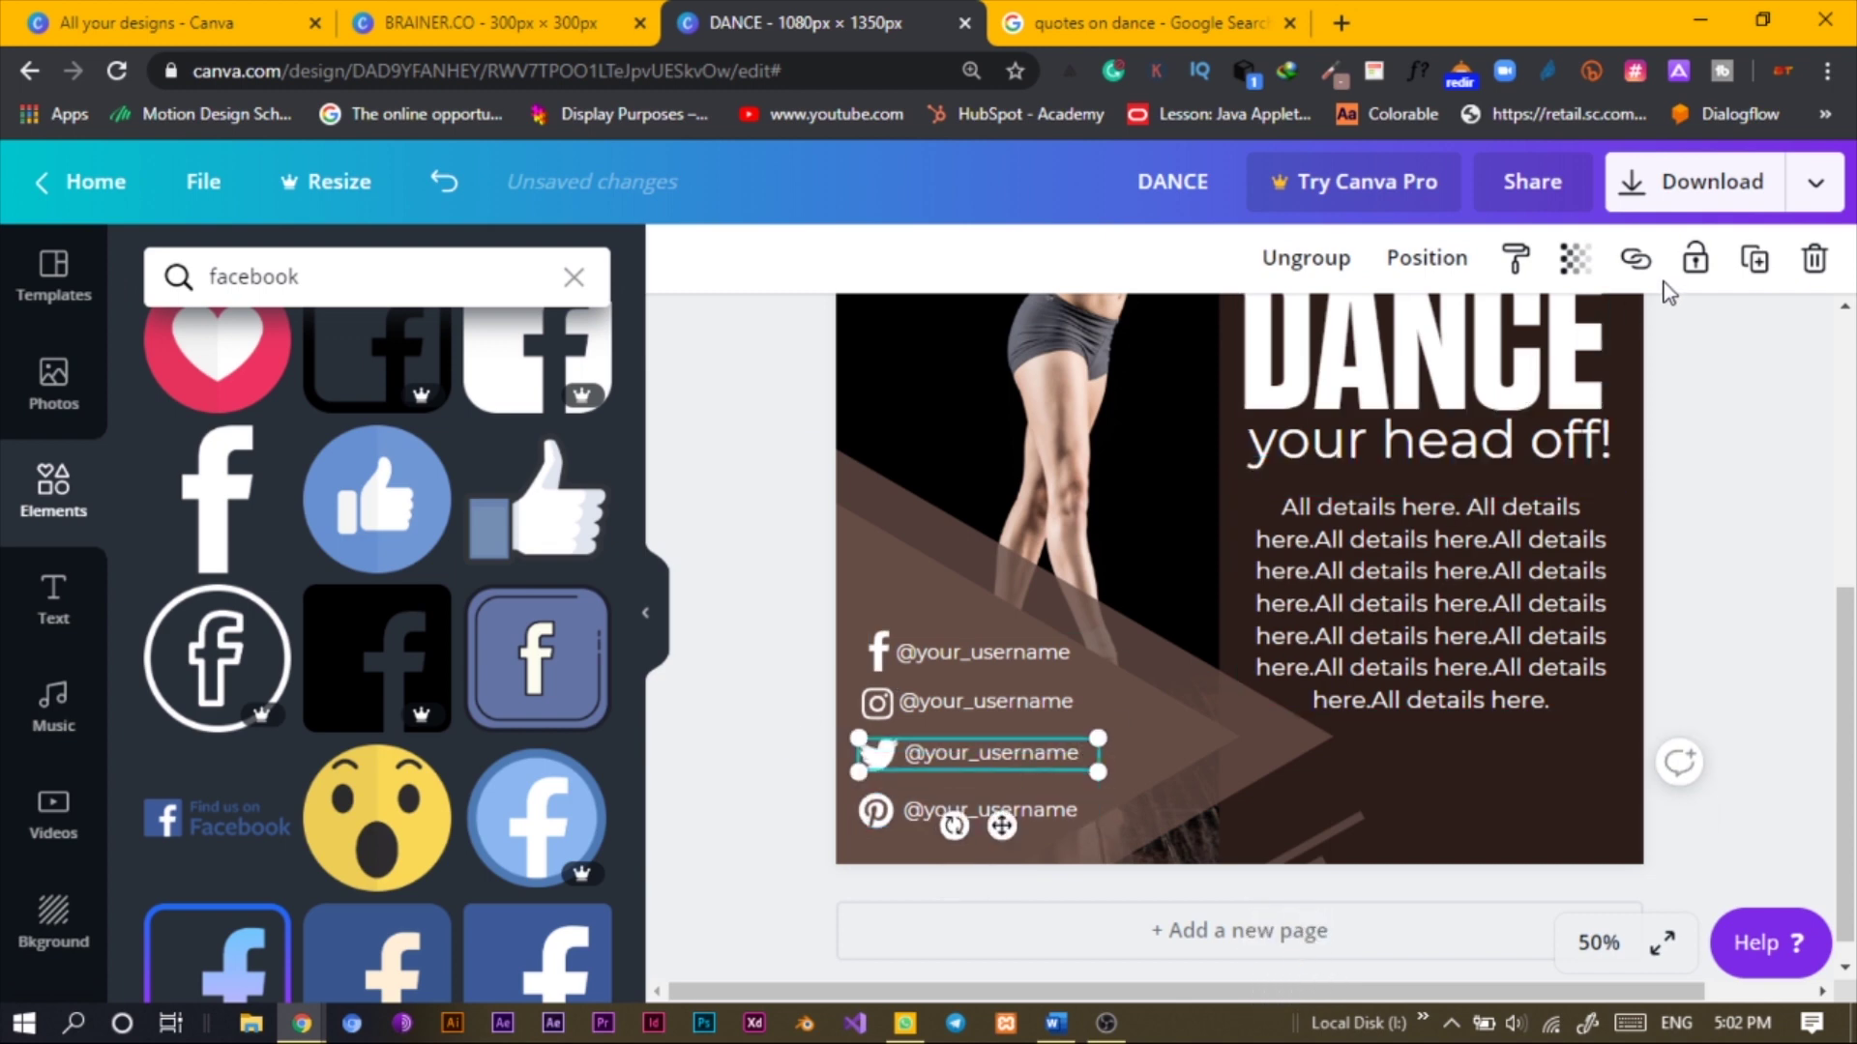
{"action": "left_click", "coordinate": [934, 653]}
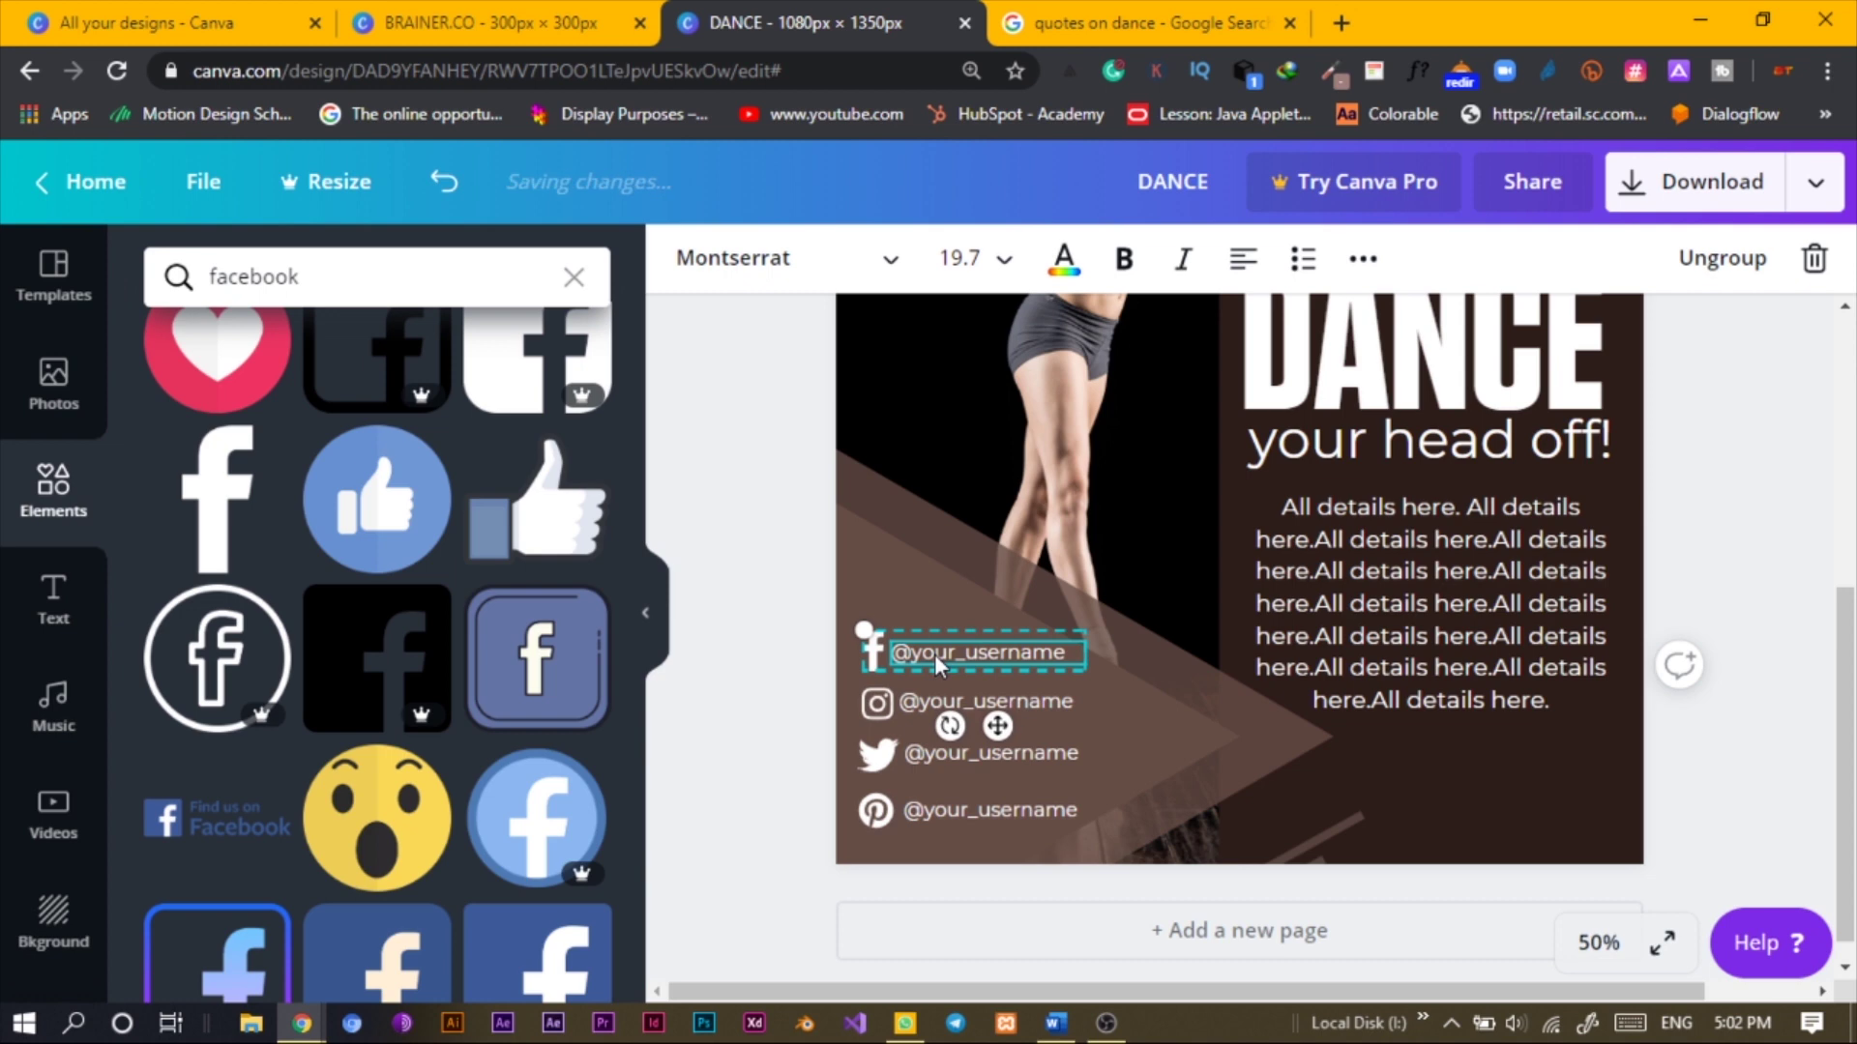
{"action": "left_click_drag", "start_coordinate": [775, 621], "coordinate": [977, 875]}
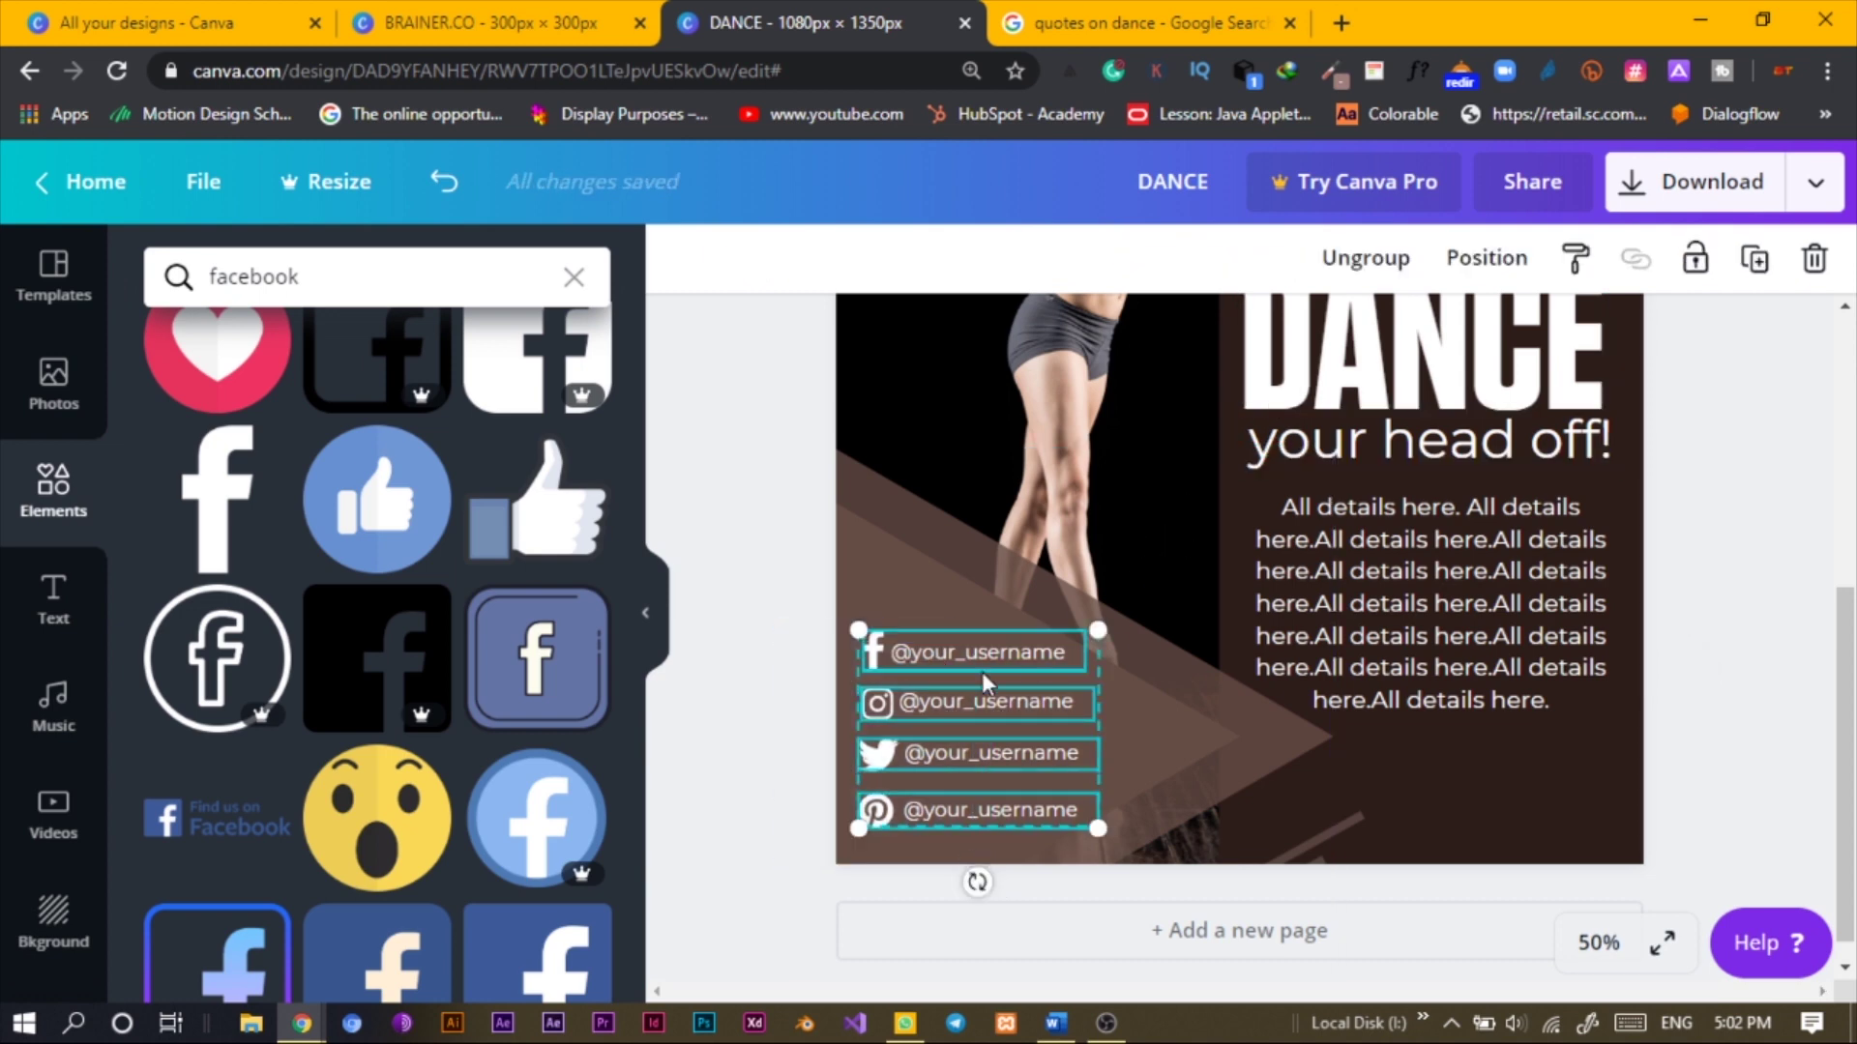
{"action": "left_click", "coordinate": [715, 648]}
Duplicate the "your head off!" text and place the copy below the details paragraph
{"action": "key", "text": "ctrl+alt+0"}
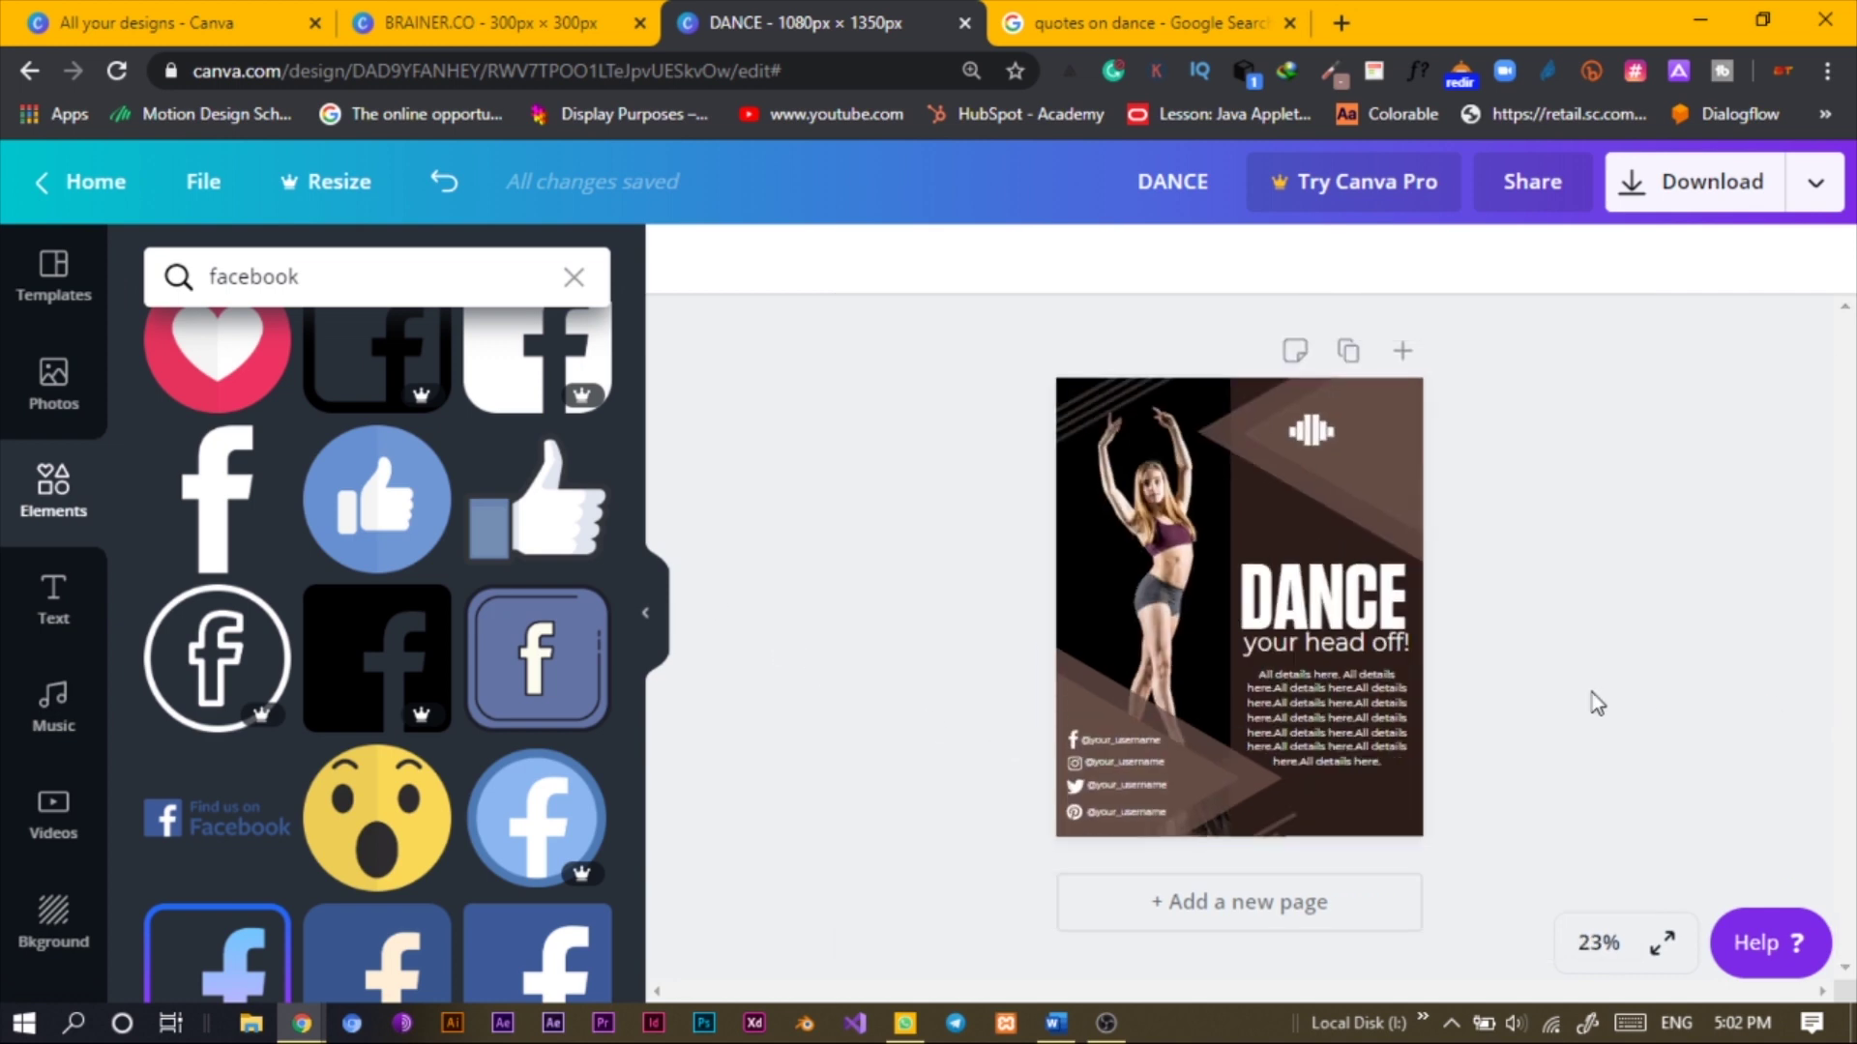
{"action": "left_click_drag", "start_coordinate": [1357, 628], "coordinate": [1353, 648]}
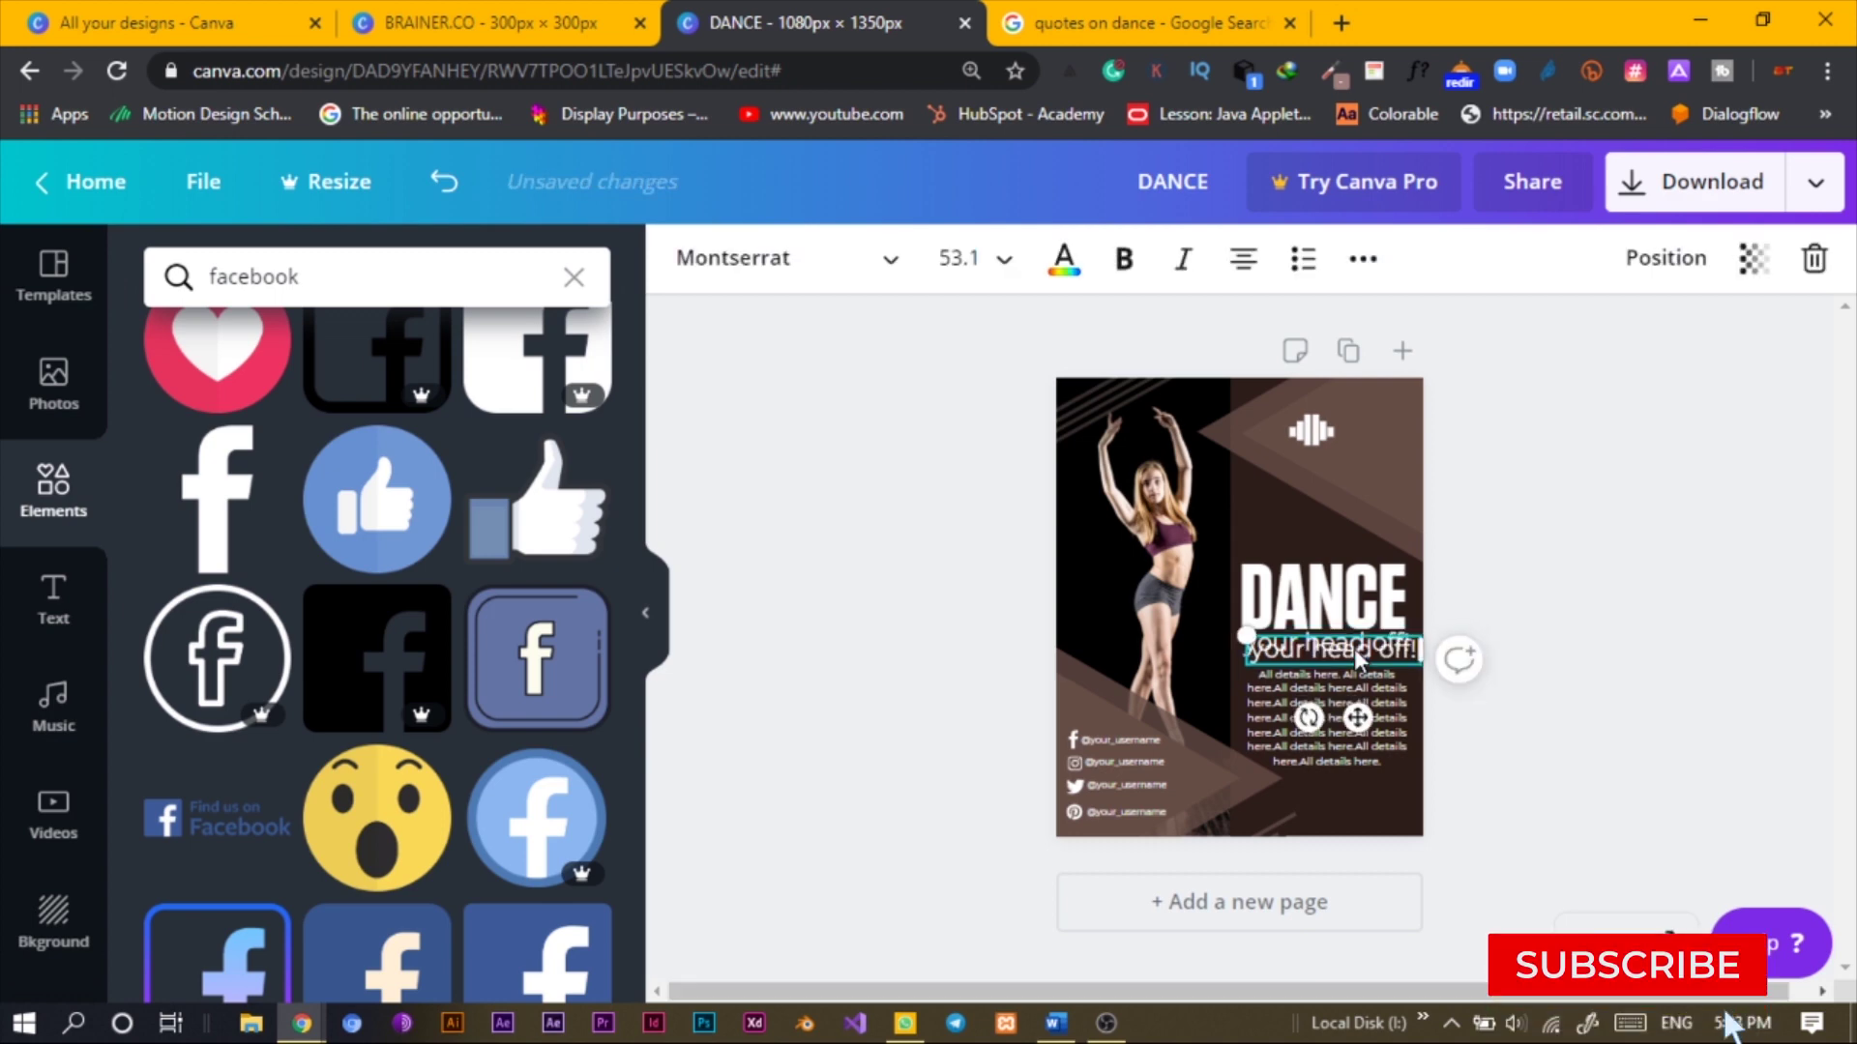
{"action": "left_click_drag", "start_coordinate": [1354, 648], "coordinate": [1366, 887]}
{"action": "scroll", "coordinate": [1362, 870], "scroll_direction": "up", "scroll_amount": 3}
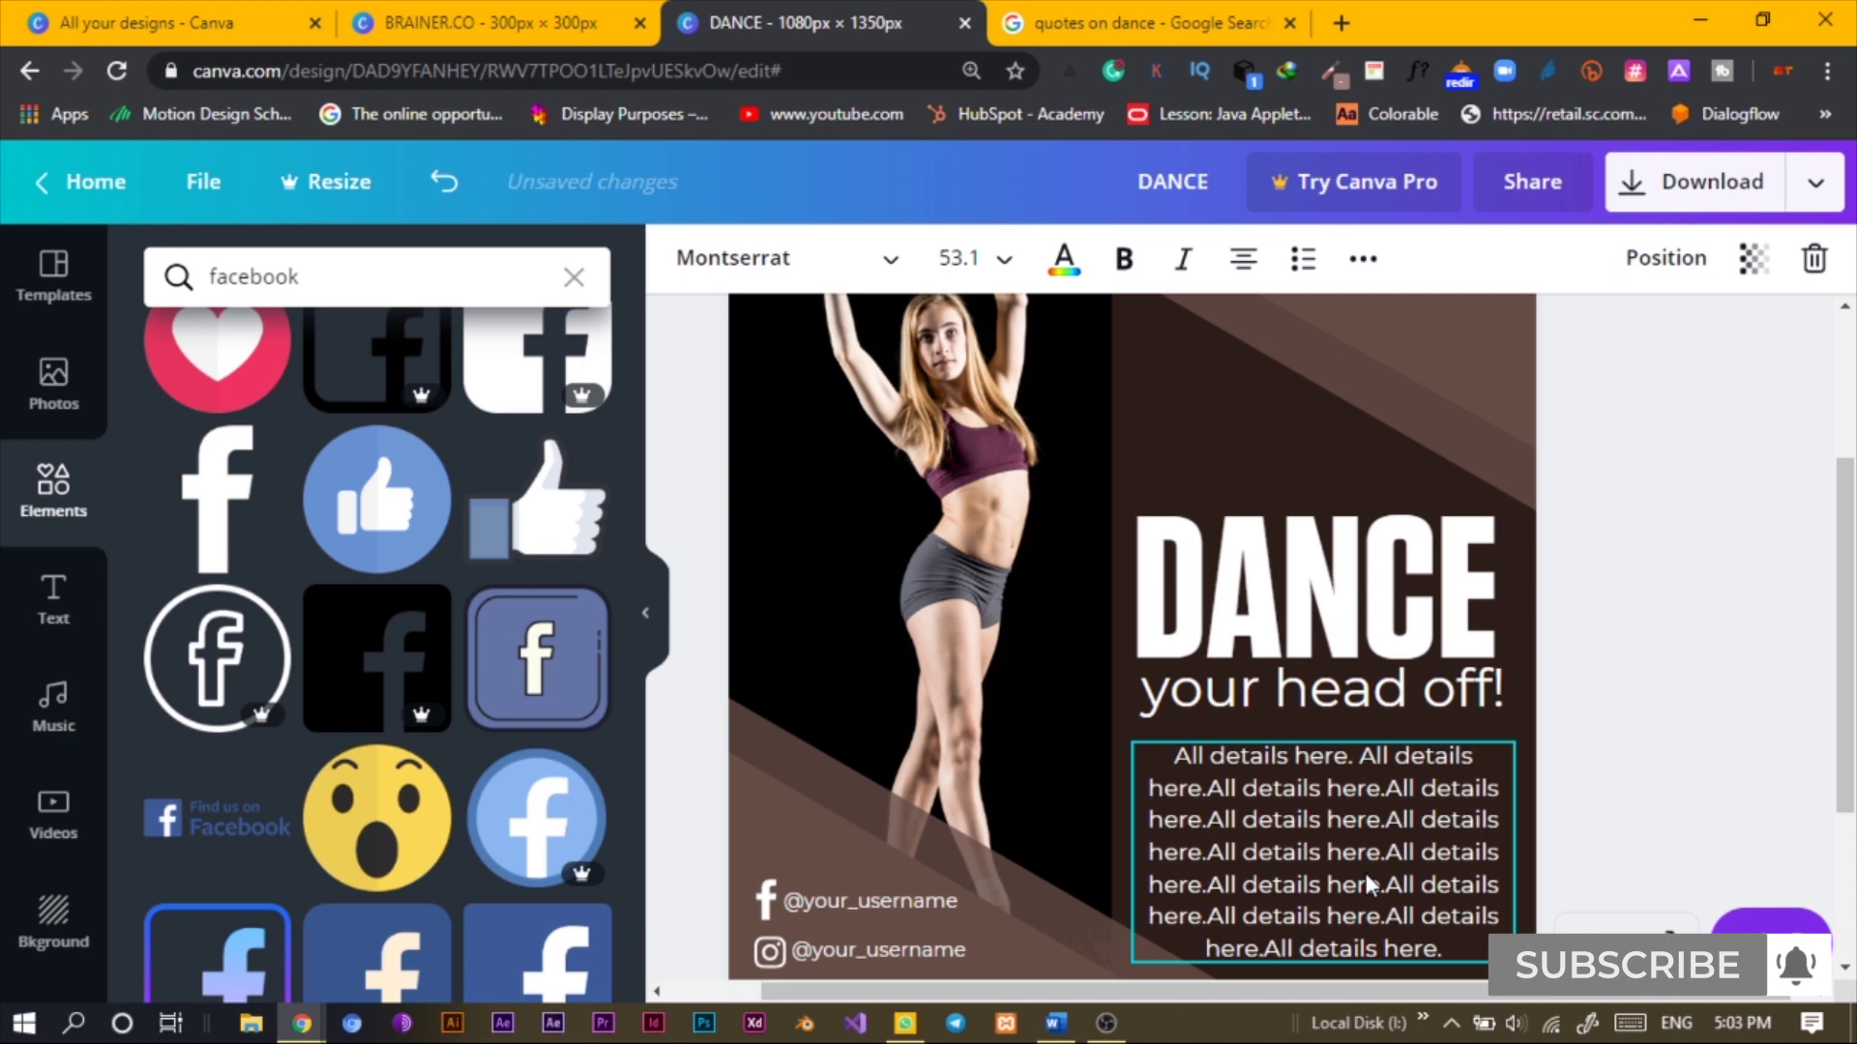
{"action": "left_click", "coordinate": [1365, 873]}
{"action": "scroll", "coordinate": [1354, 774], "scroll_direction": "down", "scroll_amount": 1}
{"action": "scroll", "coordinate": [1351, 658], "scroll_direction": "down", "scroll_amount": 2}
{"action": "left_click", "coordinate": [1318, 758]}
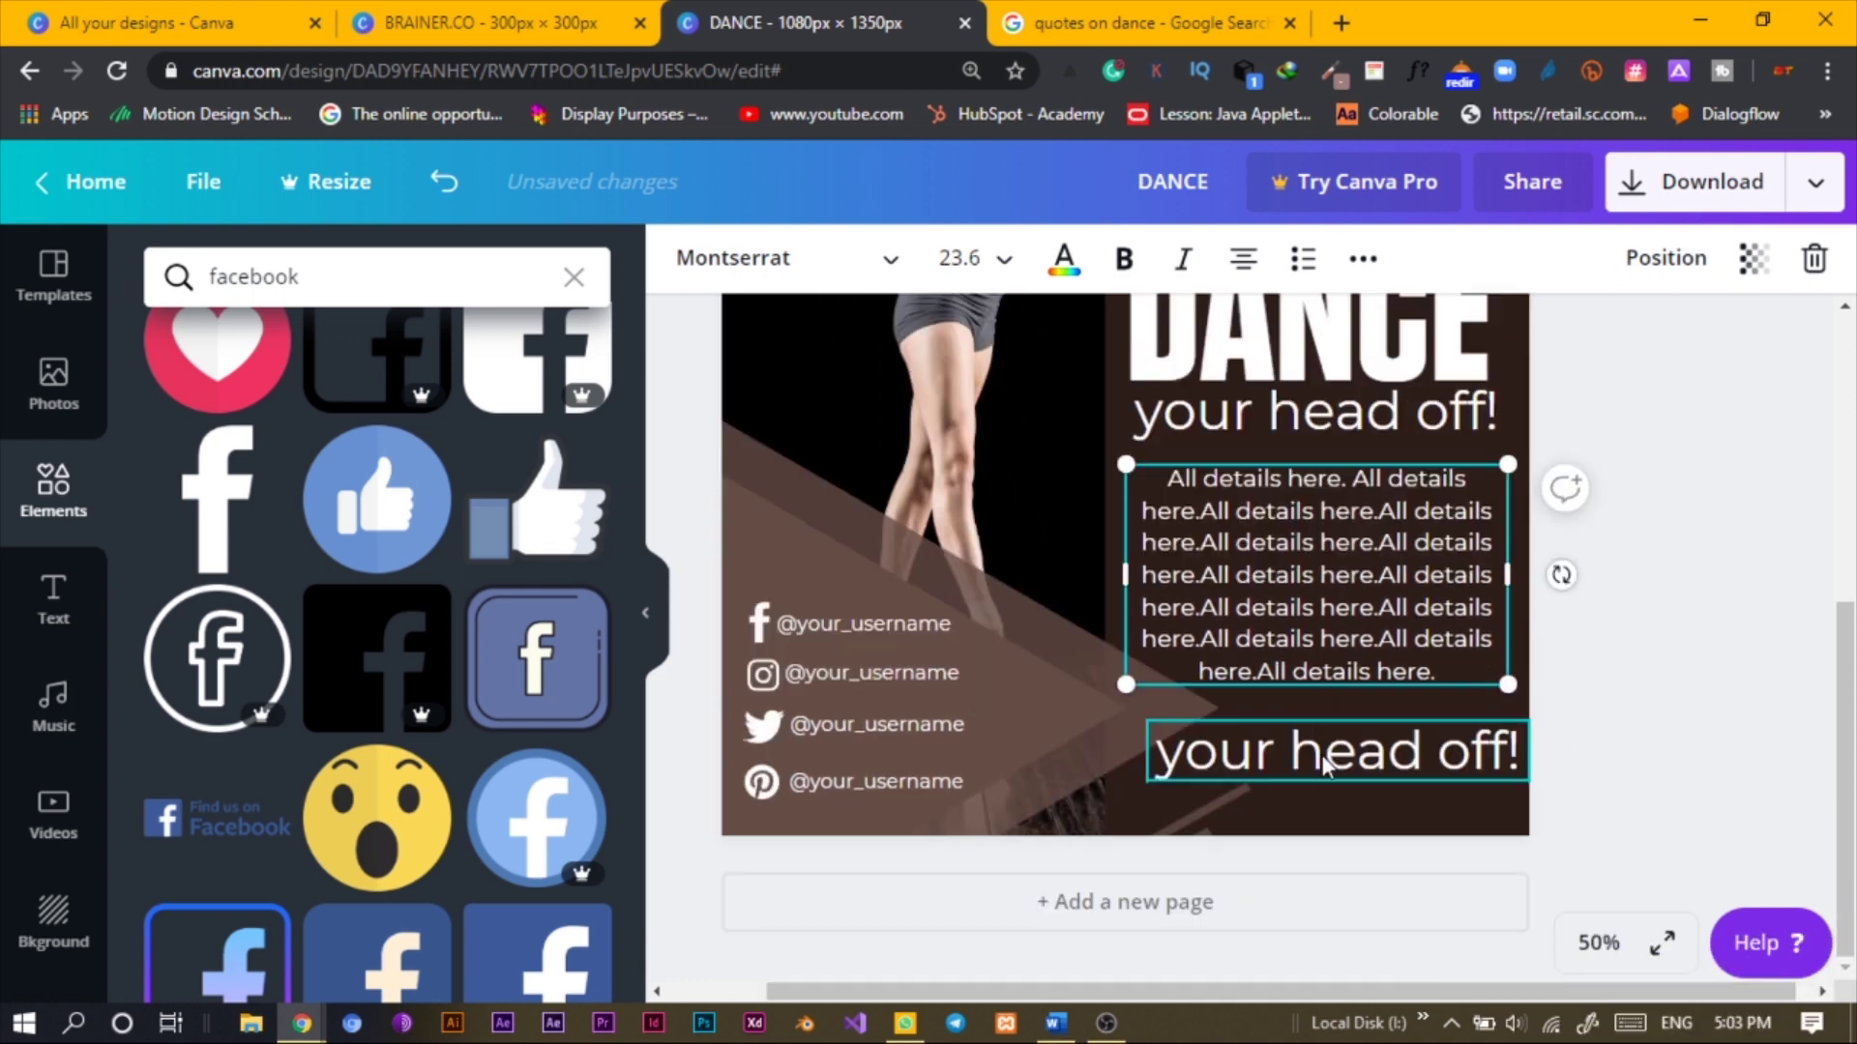
{"action": "left_click_drag", "start_coordinate": [1147, 720], "coordinate": [1368, 784]}
{"action": "left_click_drag", "start_coordinate": [1531, 838], "coordinate": [1513, 878]}
{"action": "left_click", "coordinate": [1559, 807]}
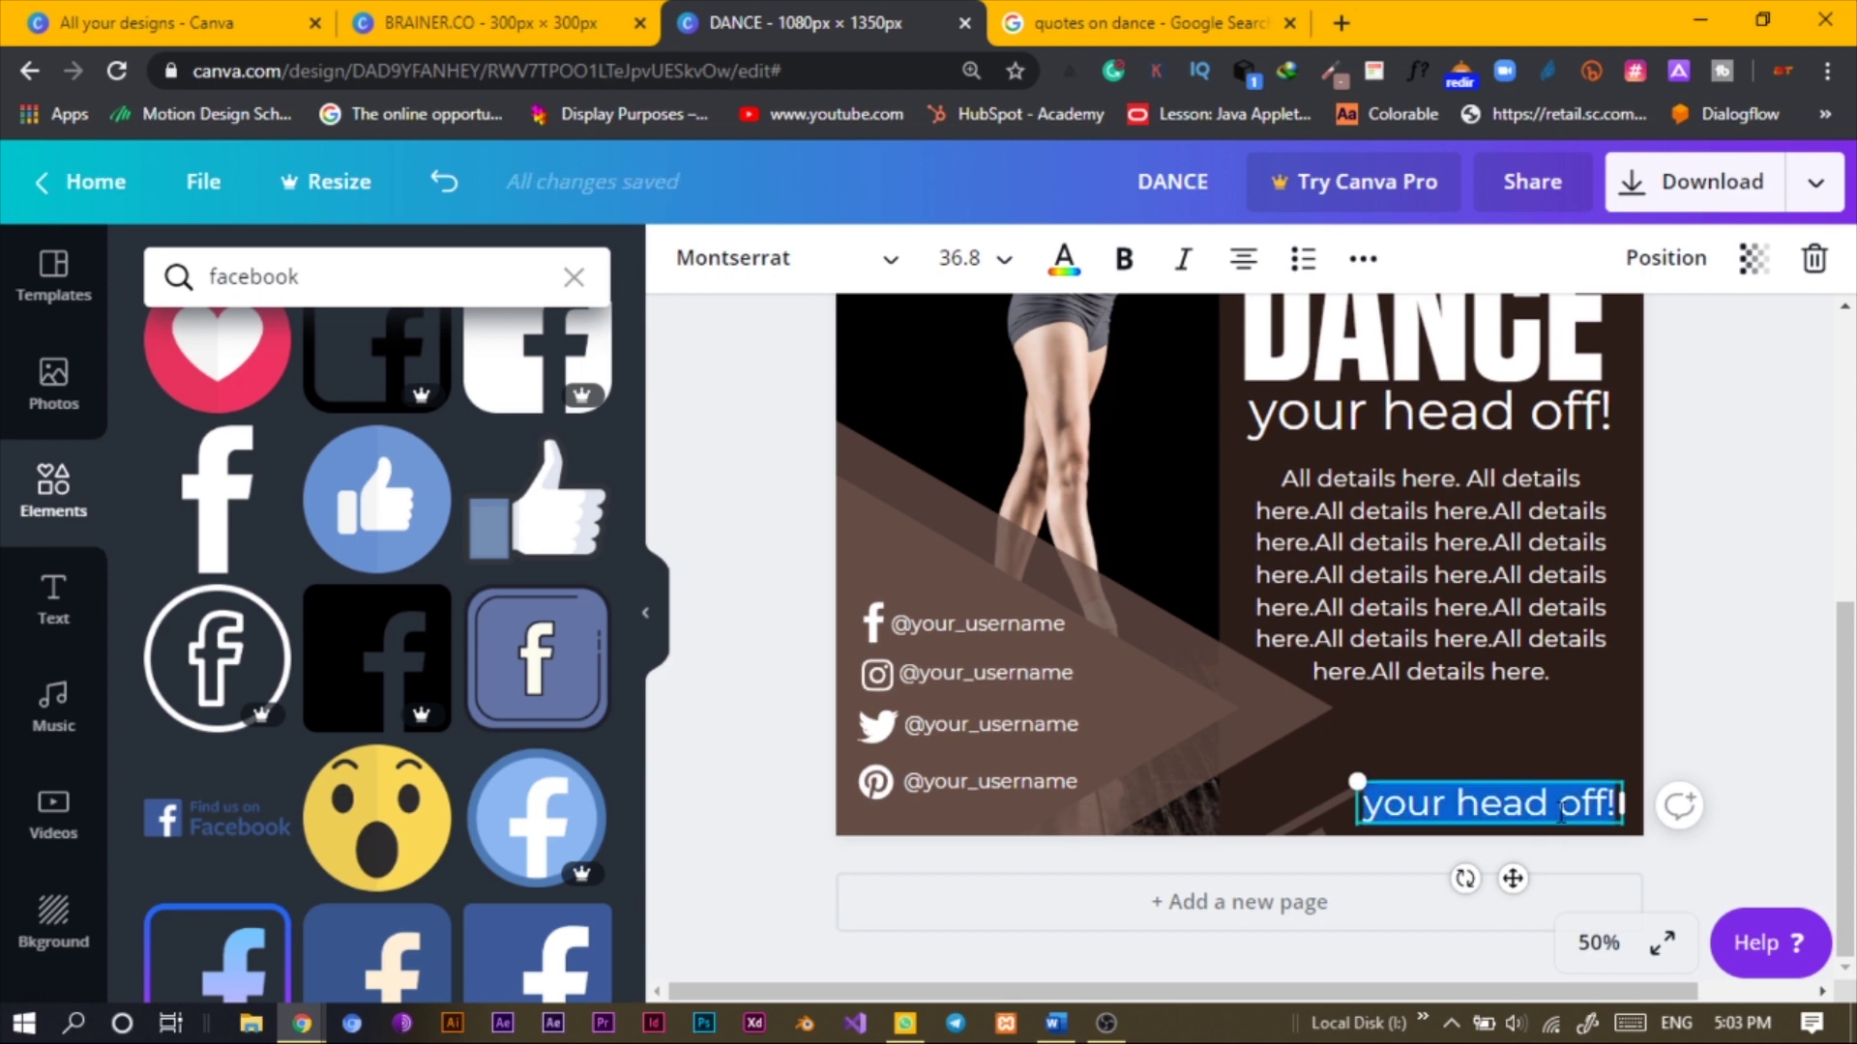
{"action": "type", "text": "www."}
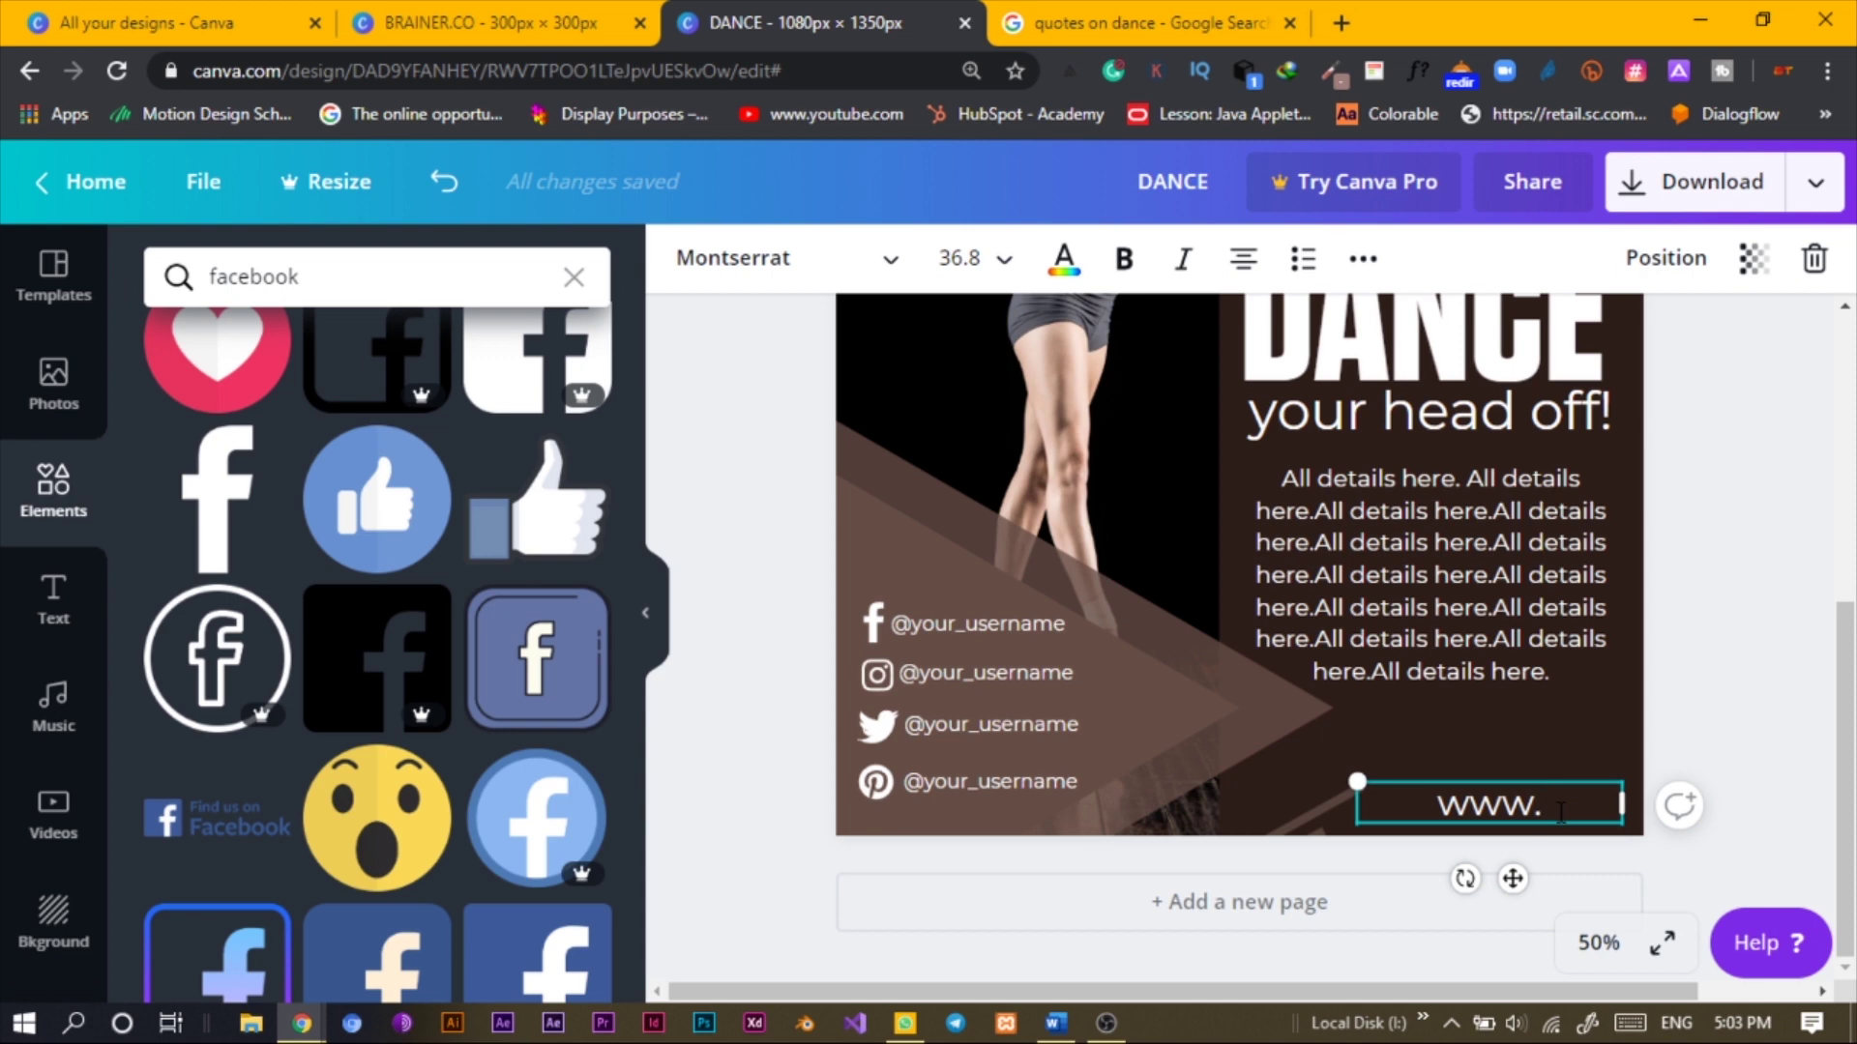
{"action": "type", "text": "your"}
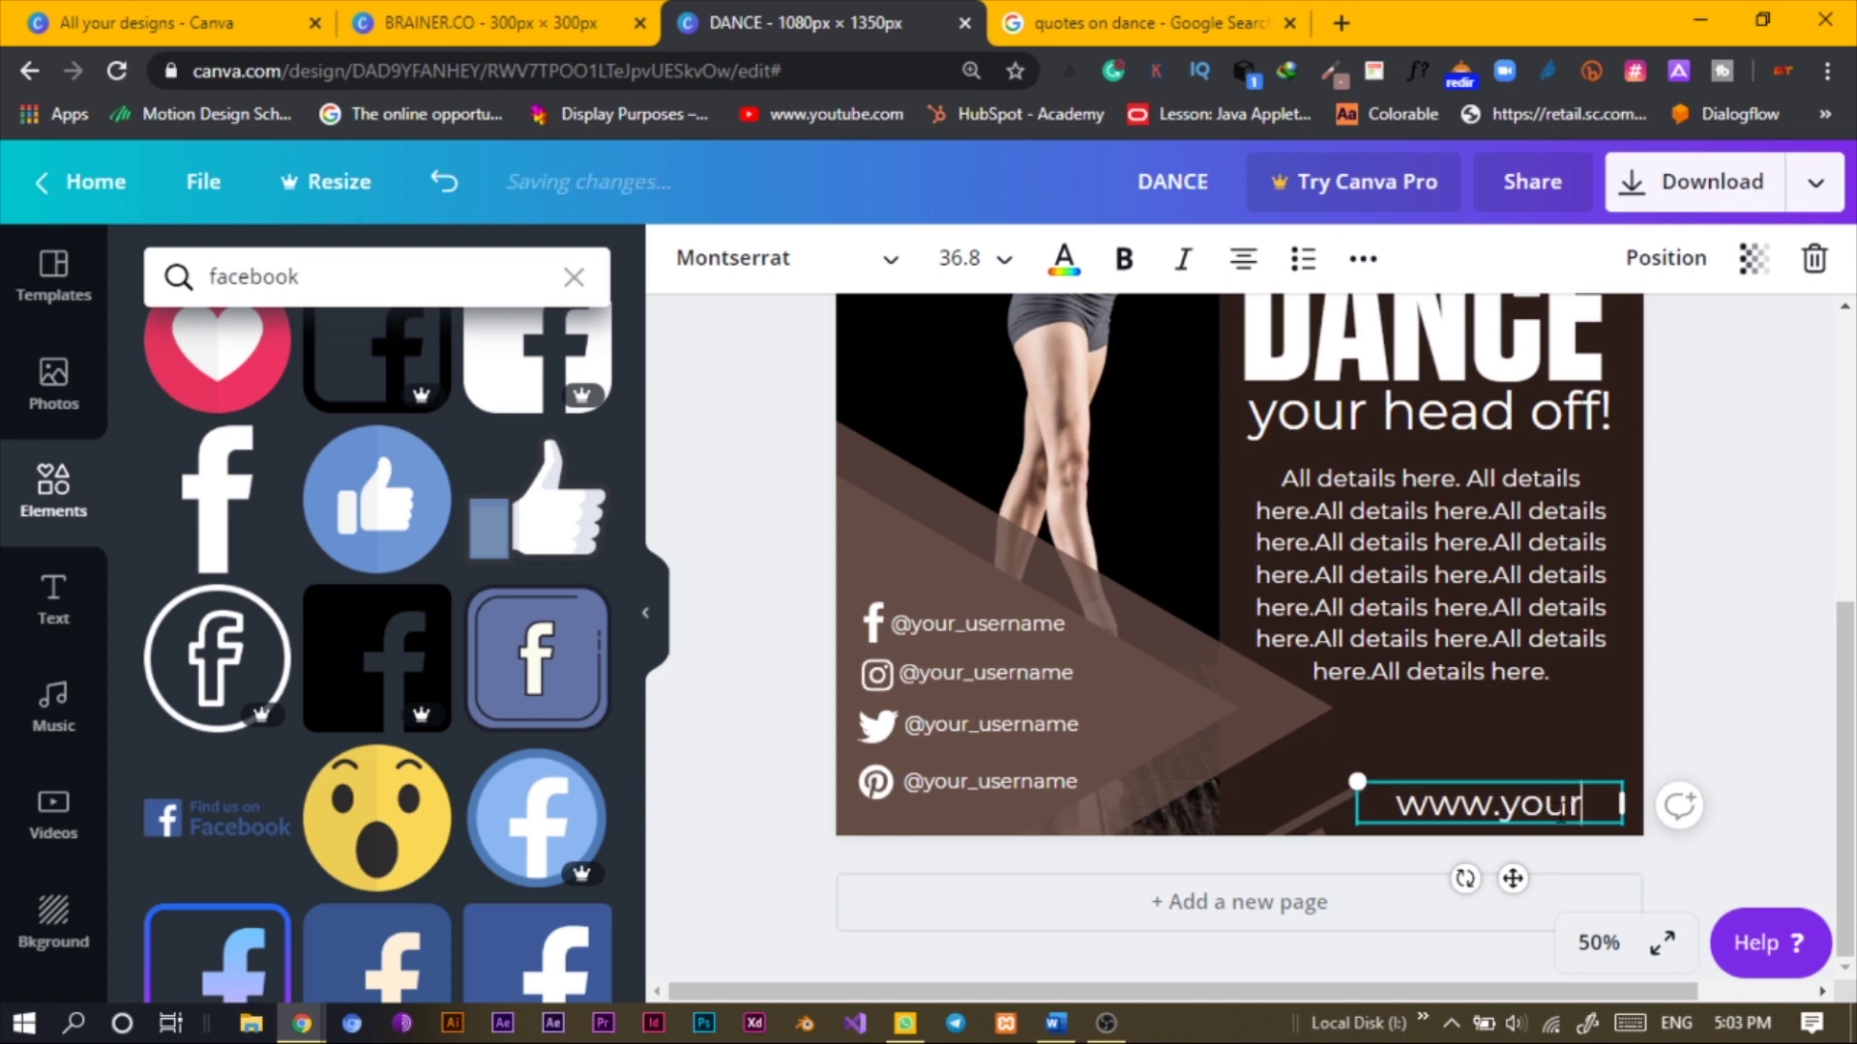
{"action": "type", "text": "website.com"}
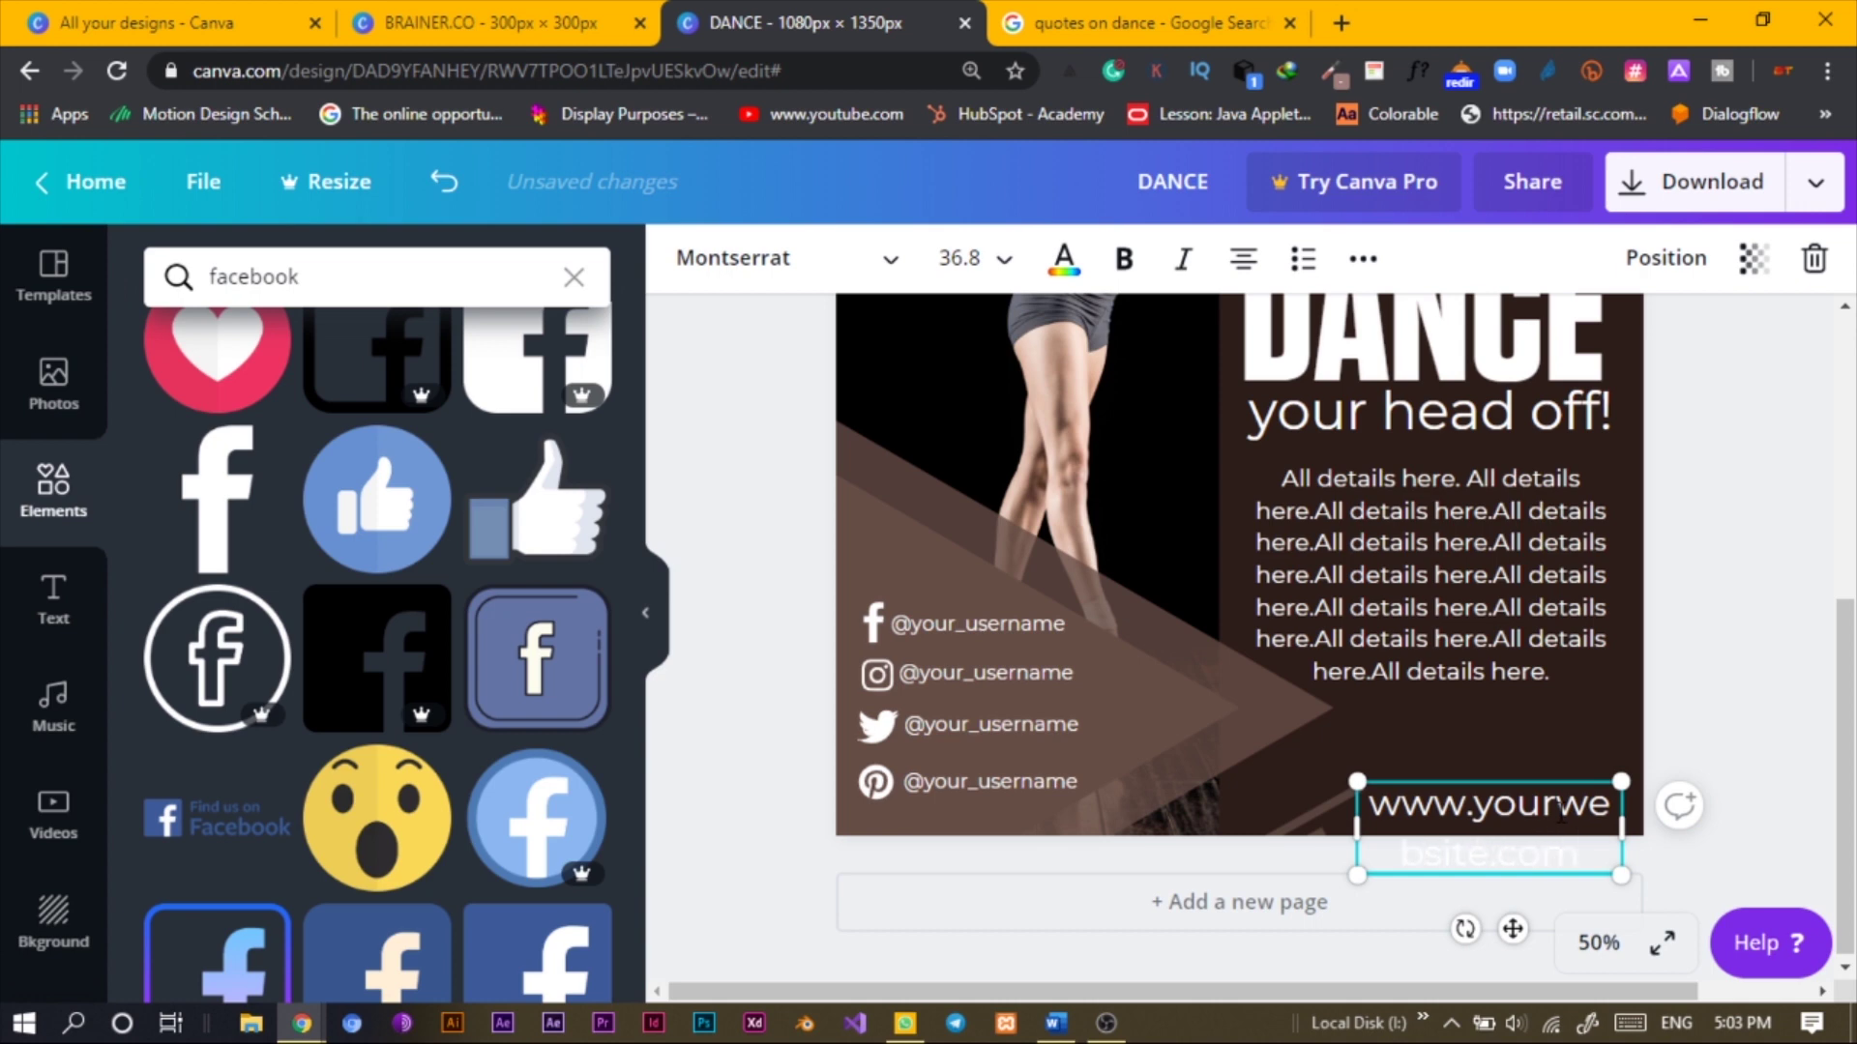
{"action": "mouse_move", "coordinate": [1354, 831]}
{"action": "left_mouse_down"}
{"action": "mouse_move", "coordinate": [1165, 824]}
{"action": "mouse_move", "coordinate": [1209, 854]}
{"action": "mouse_move", "coordinate": [1186, 851]}
{"action": "mouse_move", "coordinate": [1204, 830]}
{"action": "mouse_move", "coordinate": [1177, 829]}
{"action": "mouse_move", "coordinate": [1238, 807]}
{"action": "mouse_move", "coordinate": [1344, 860]}
{"action": "left_mouse_up"}
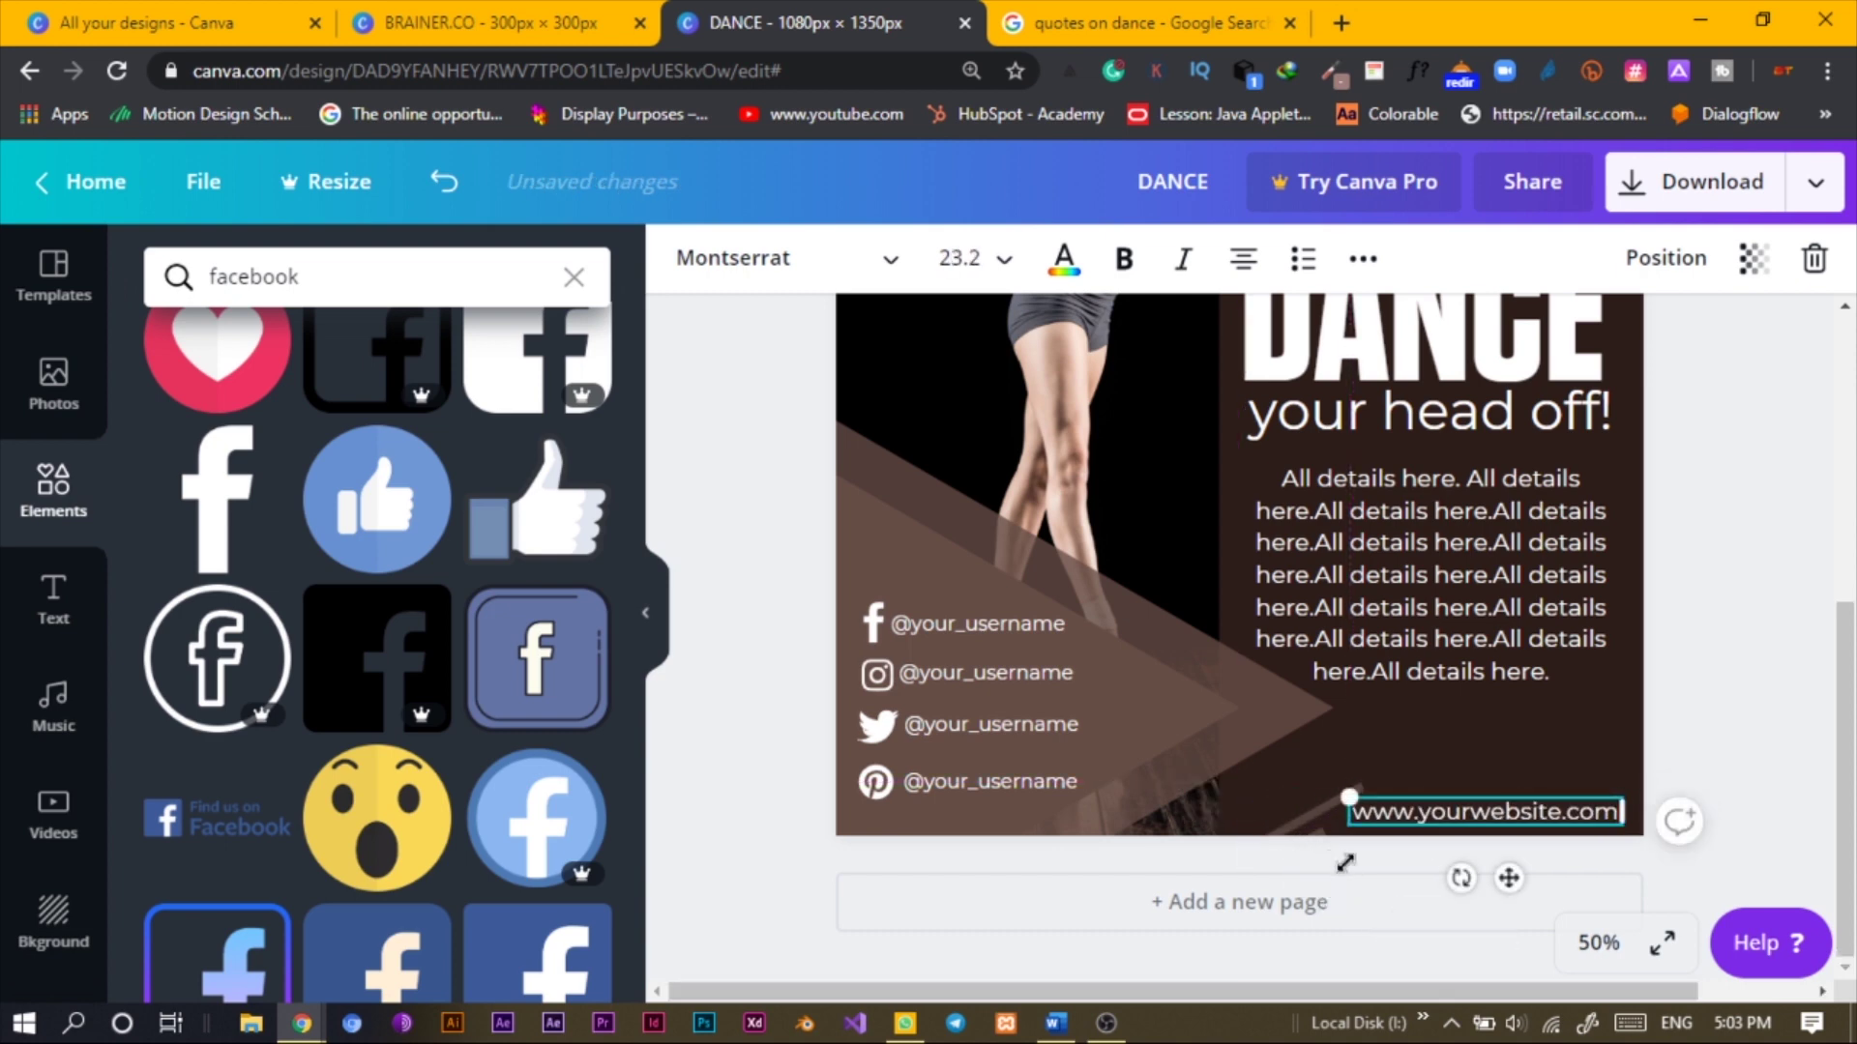
{"action": "left_click_drag", "start_coordinate": [1470, 816], "coordinate": [1479, 827]}
Search the elements library for "website"
{"action": "left_click", "coordinate": [253, 277]}
{"action": "double_click", "coordinate": [254, 277]}
{"action": "type", "text": "web"}
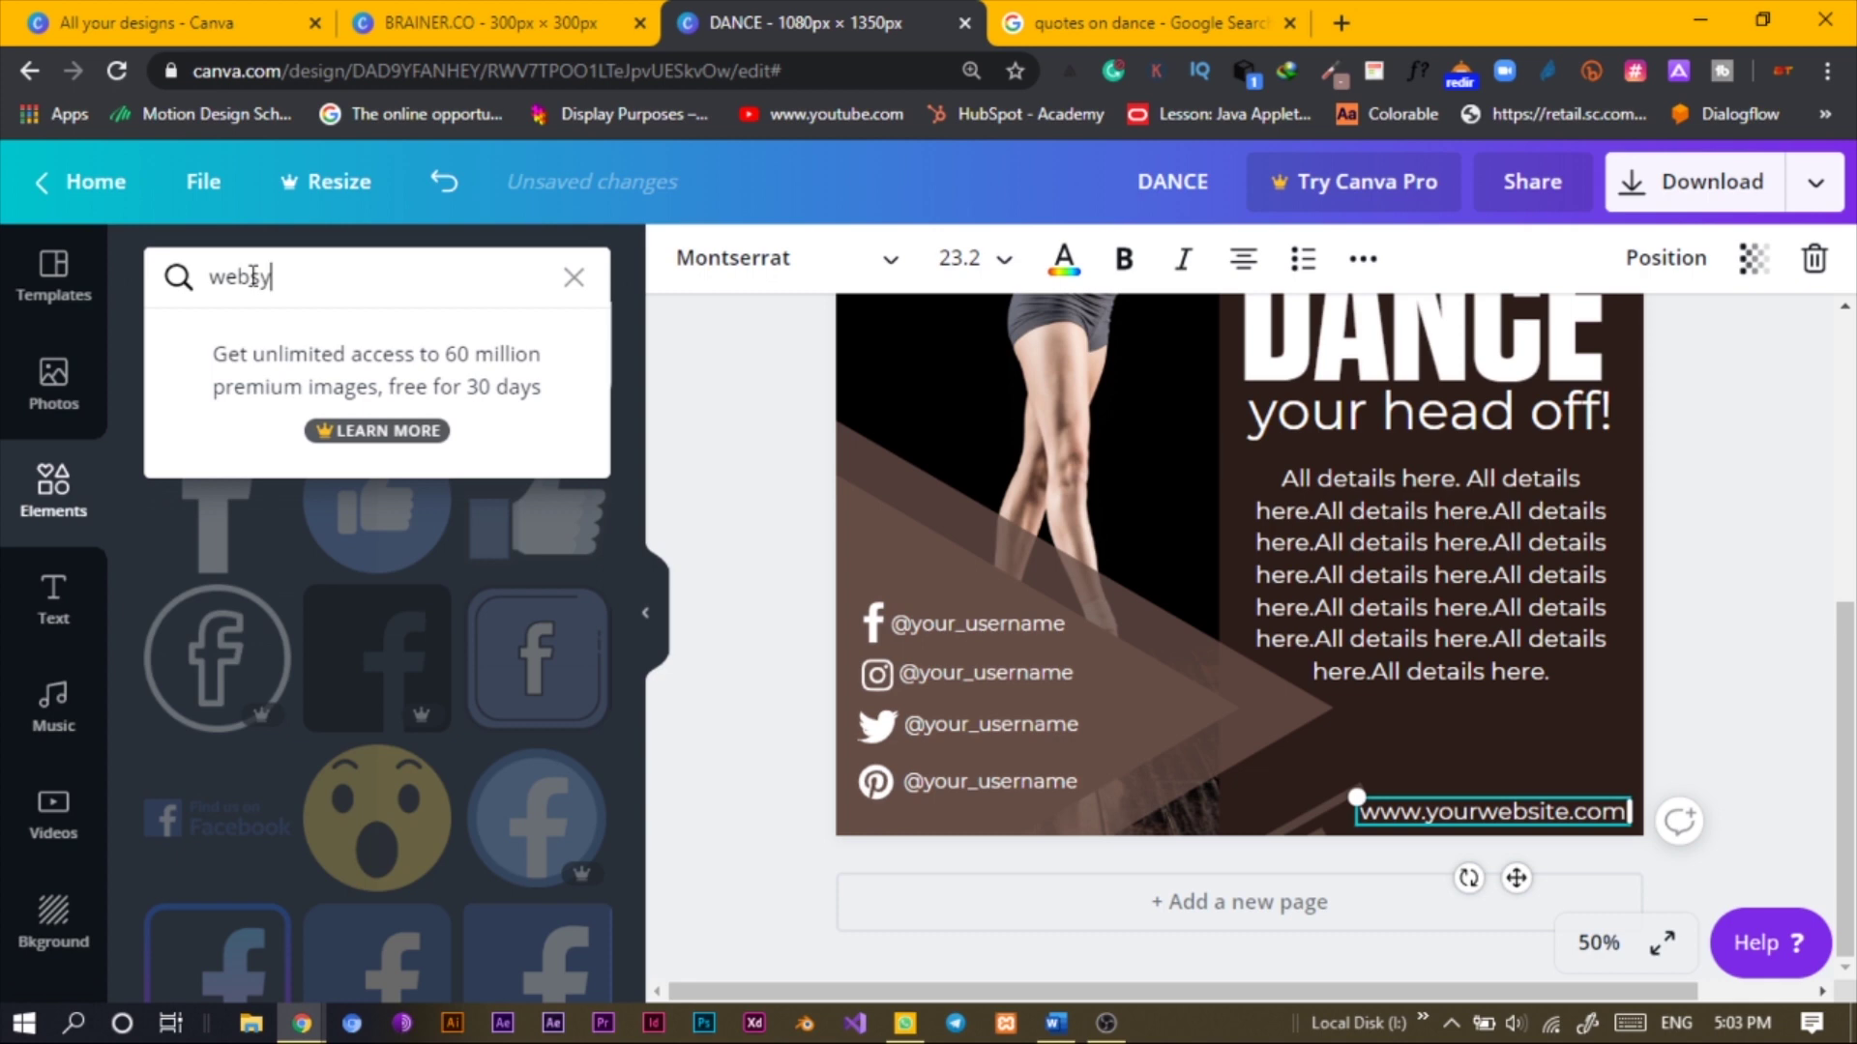
{"action": "type", "text": "site"}
{"action": "key", "text": "Return"}
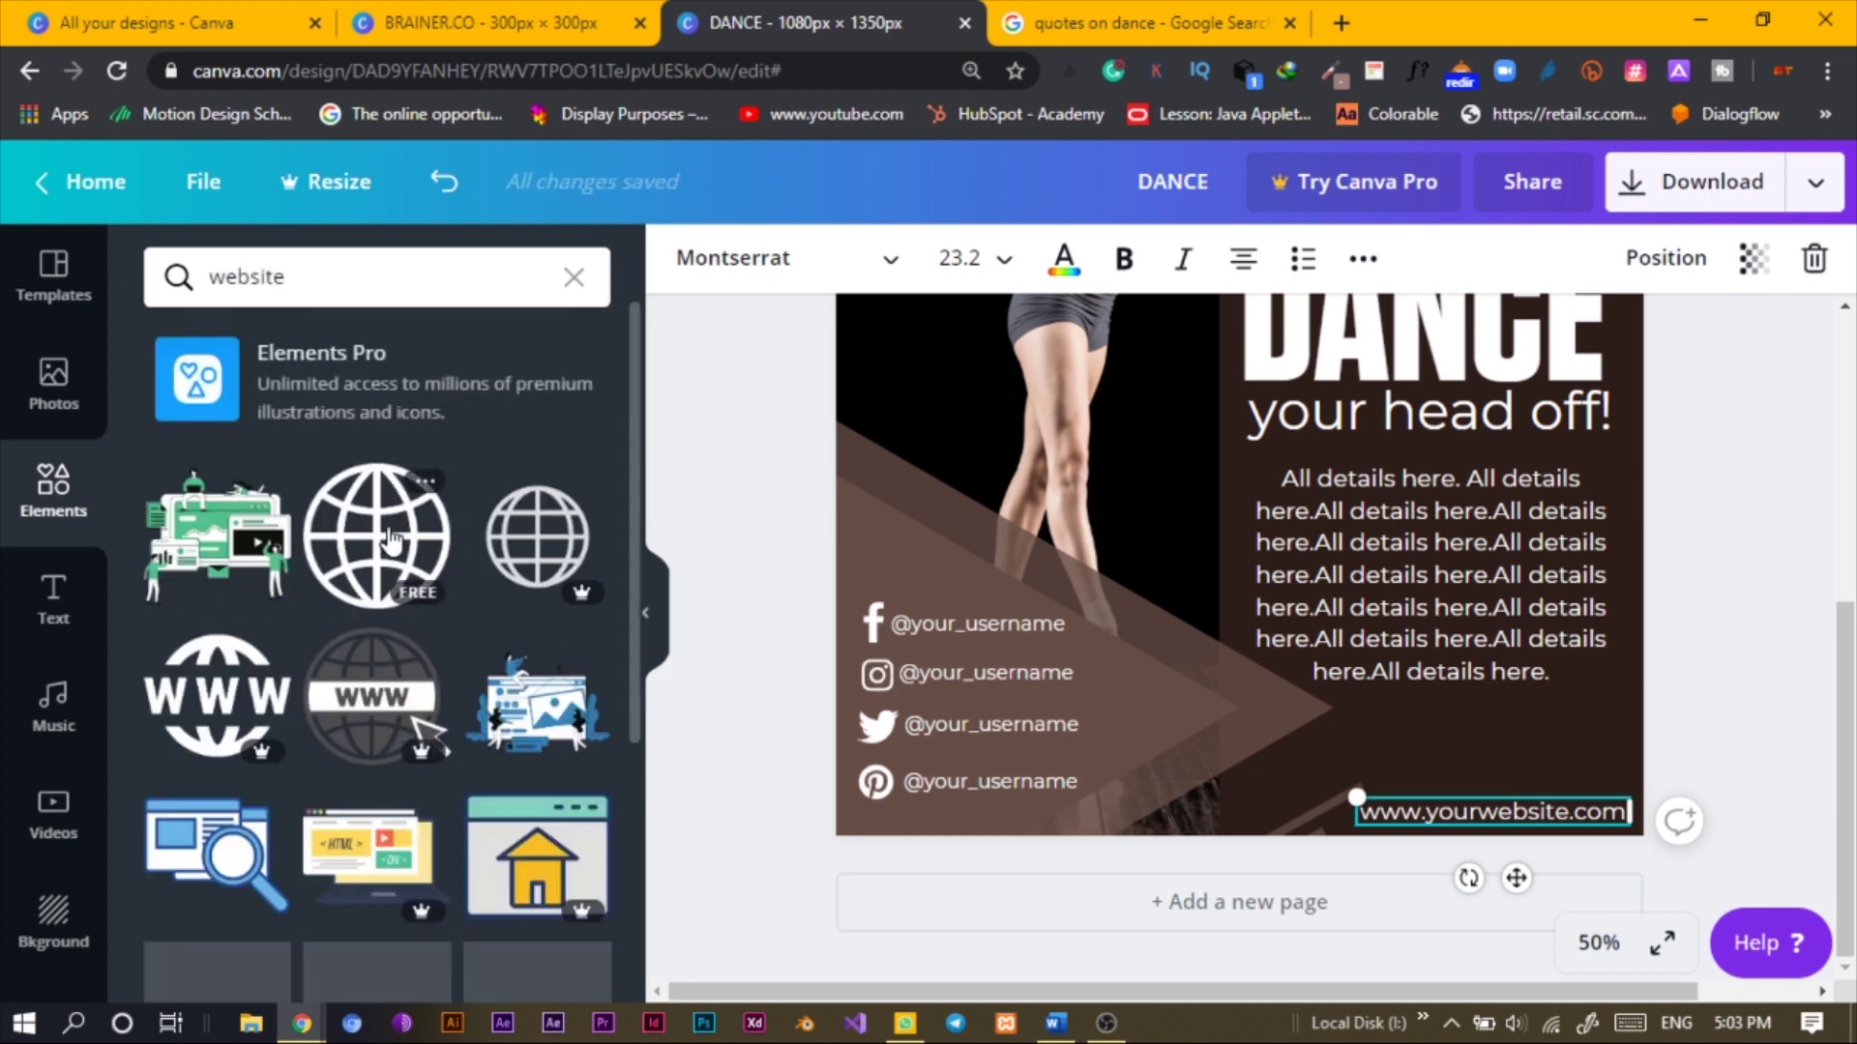
{"action": "left_click", "coordinate": [392, 539]}
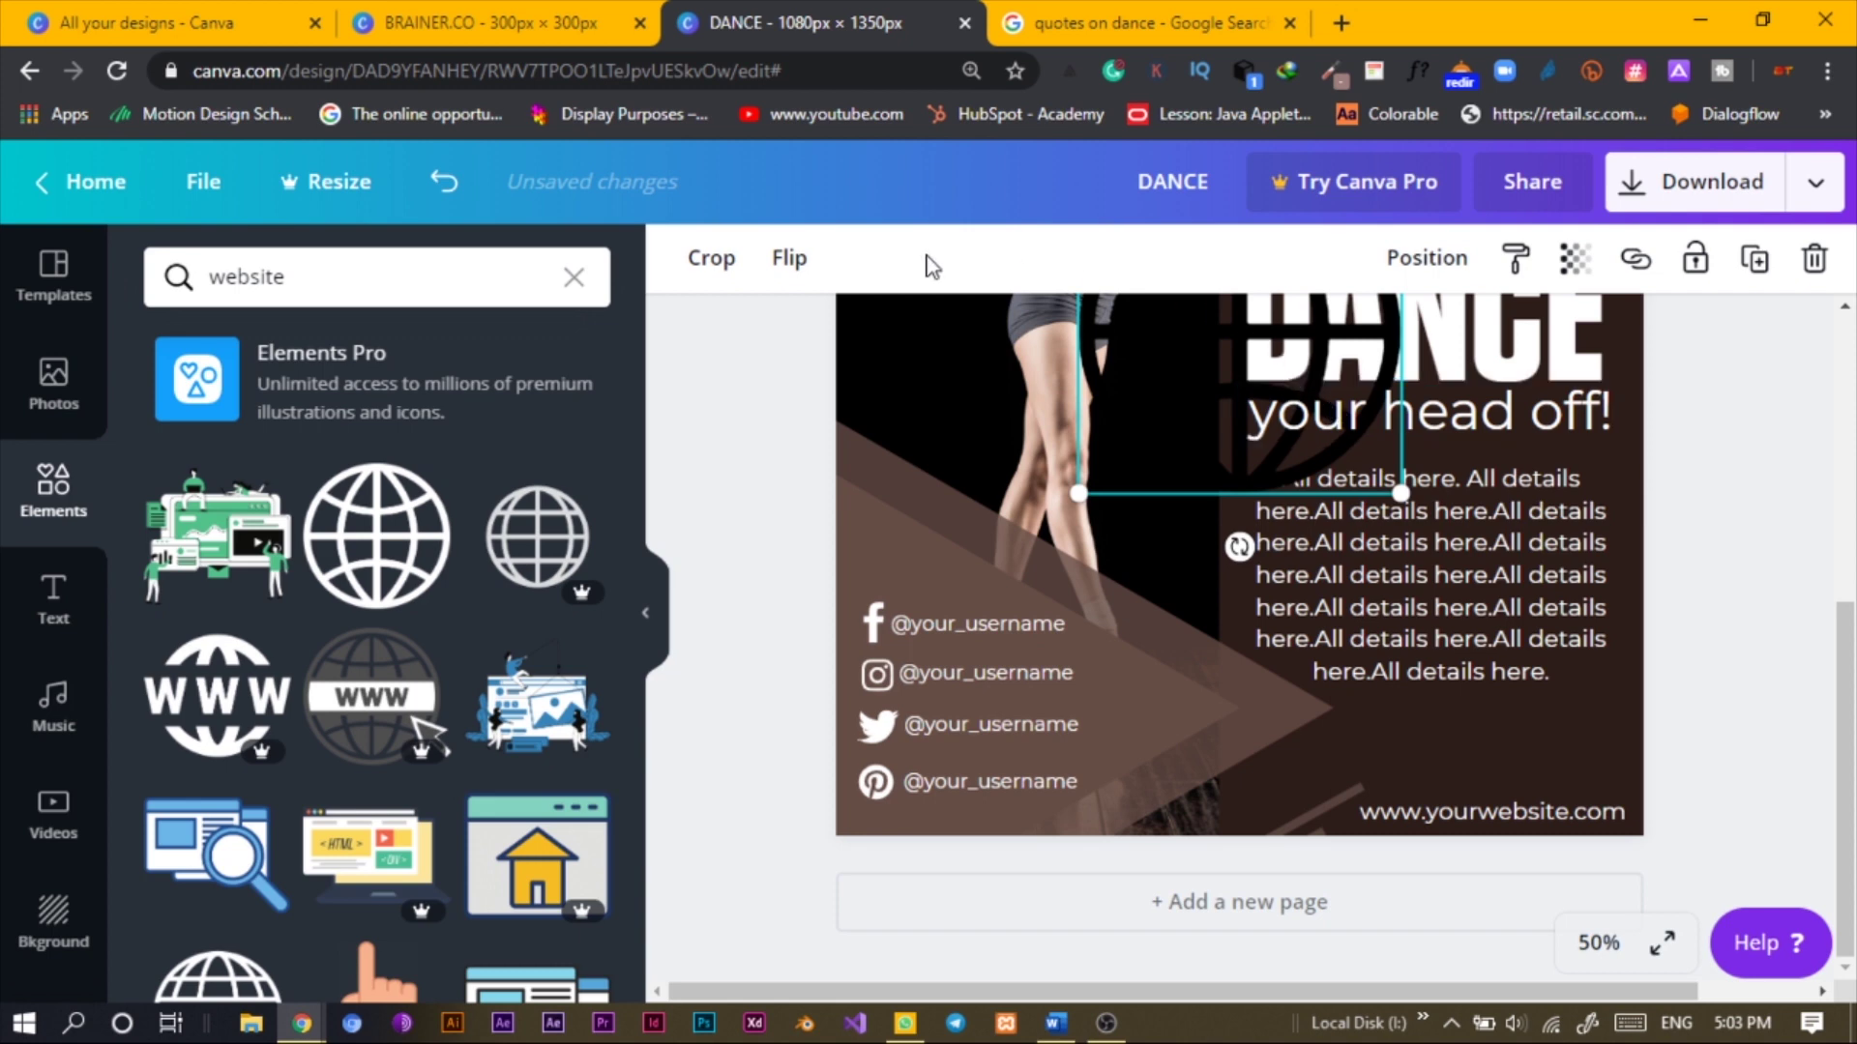
{"action": "left_click", "coordinate": [710, 257]}
{"action": "left_click", "coordinate": [820, 255]}
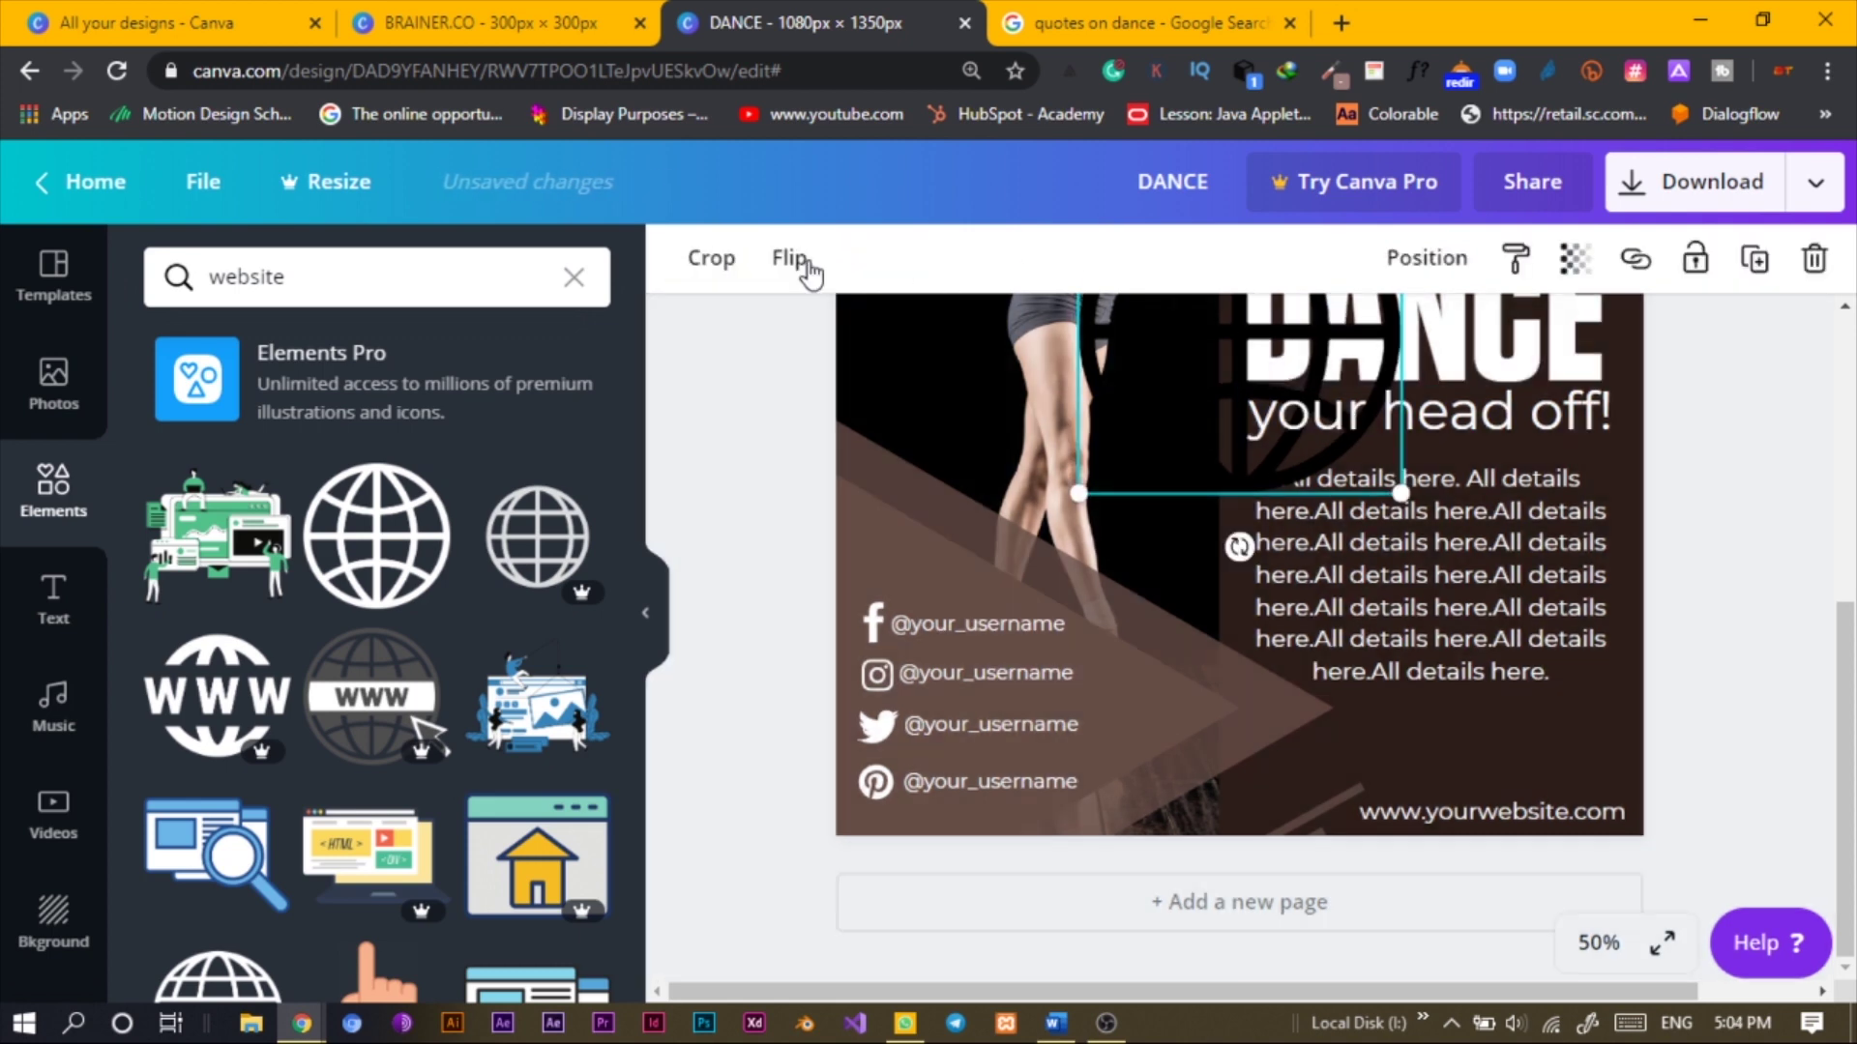
{"action": "left_click_drag", "start_coordinate": [1195, 414], "coordinate": [1306, 654]}
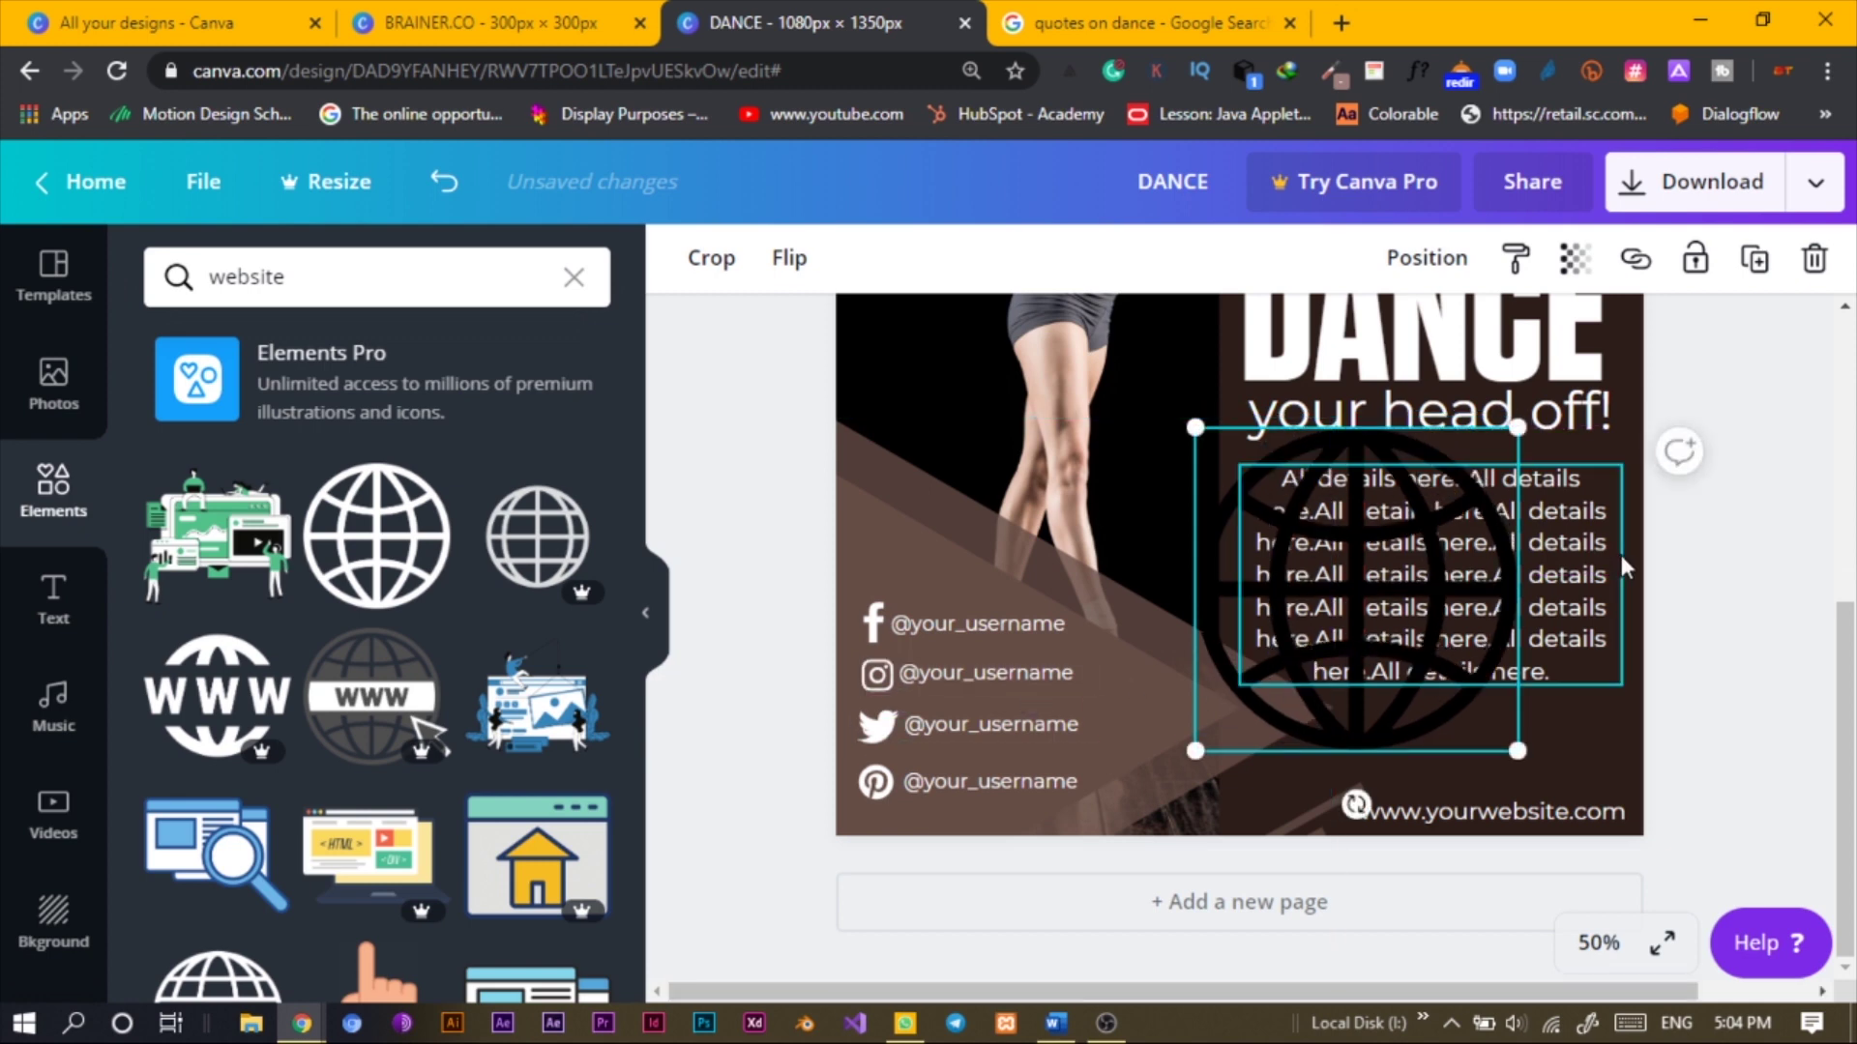
{"action": "key", "text": "Delete"}
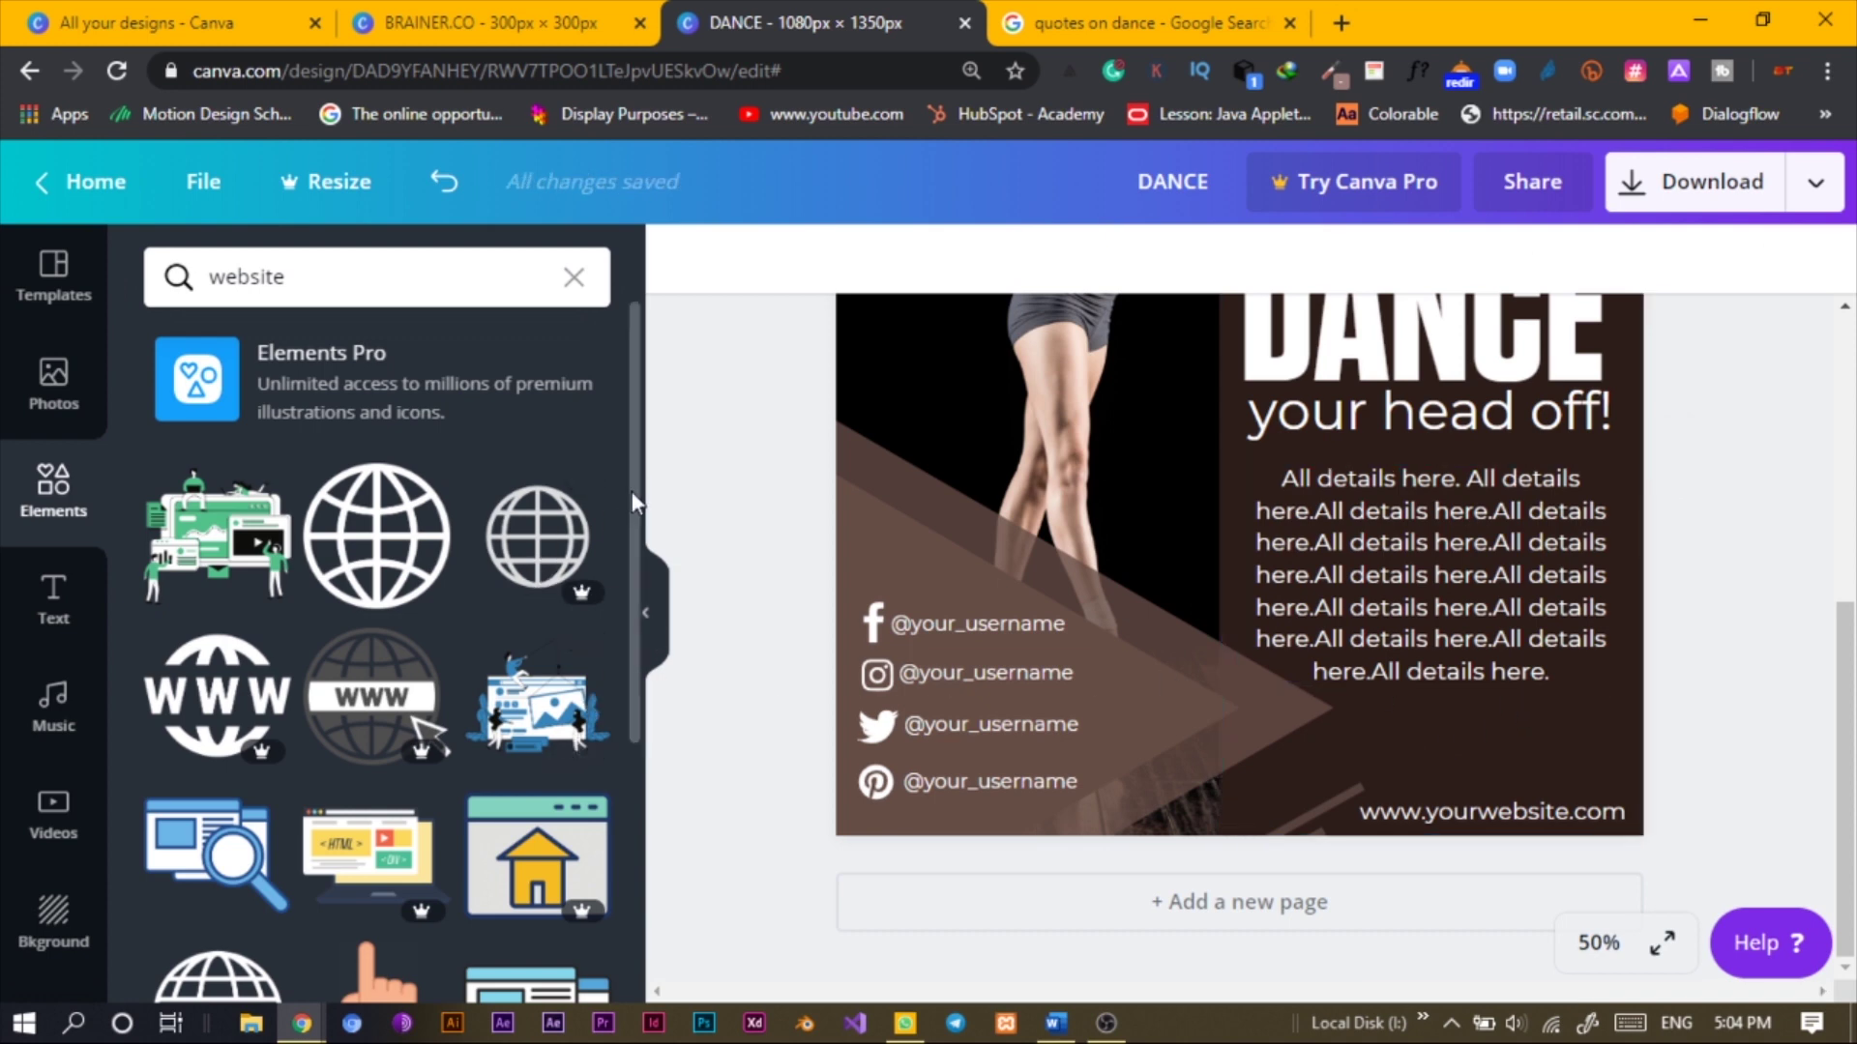
Insert the WWW globe icon from the website results and colour it white
{"action": "left_click_drag", "start_coordinate": [631, 491], "coordinate": [624, 527]}
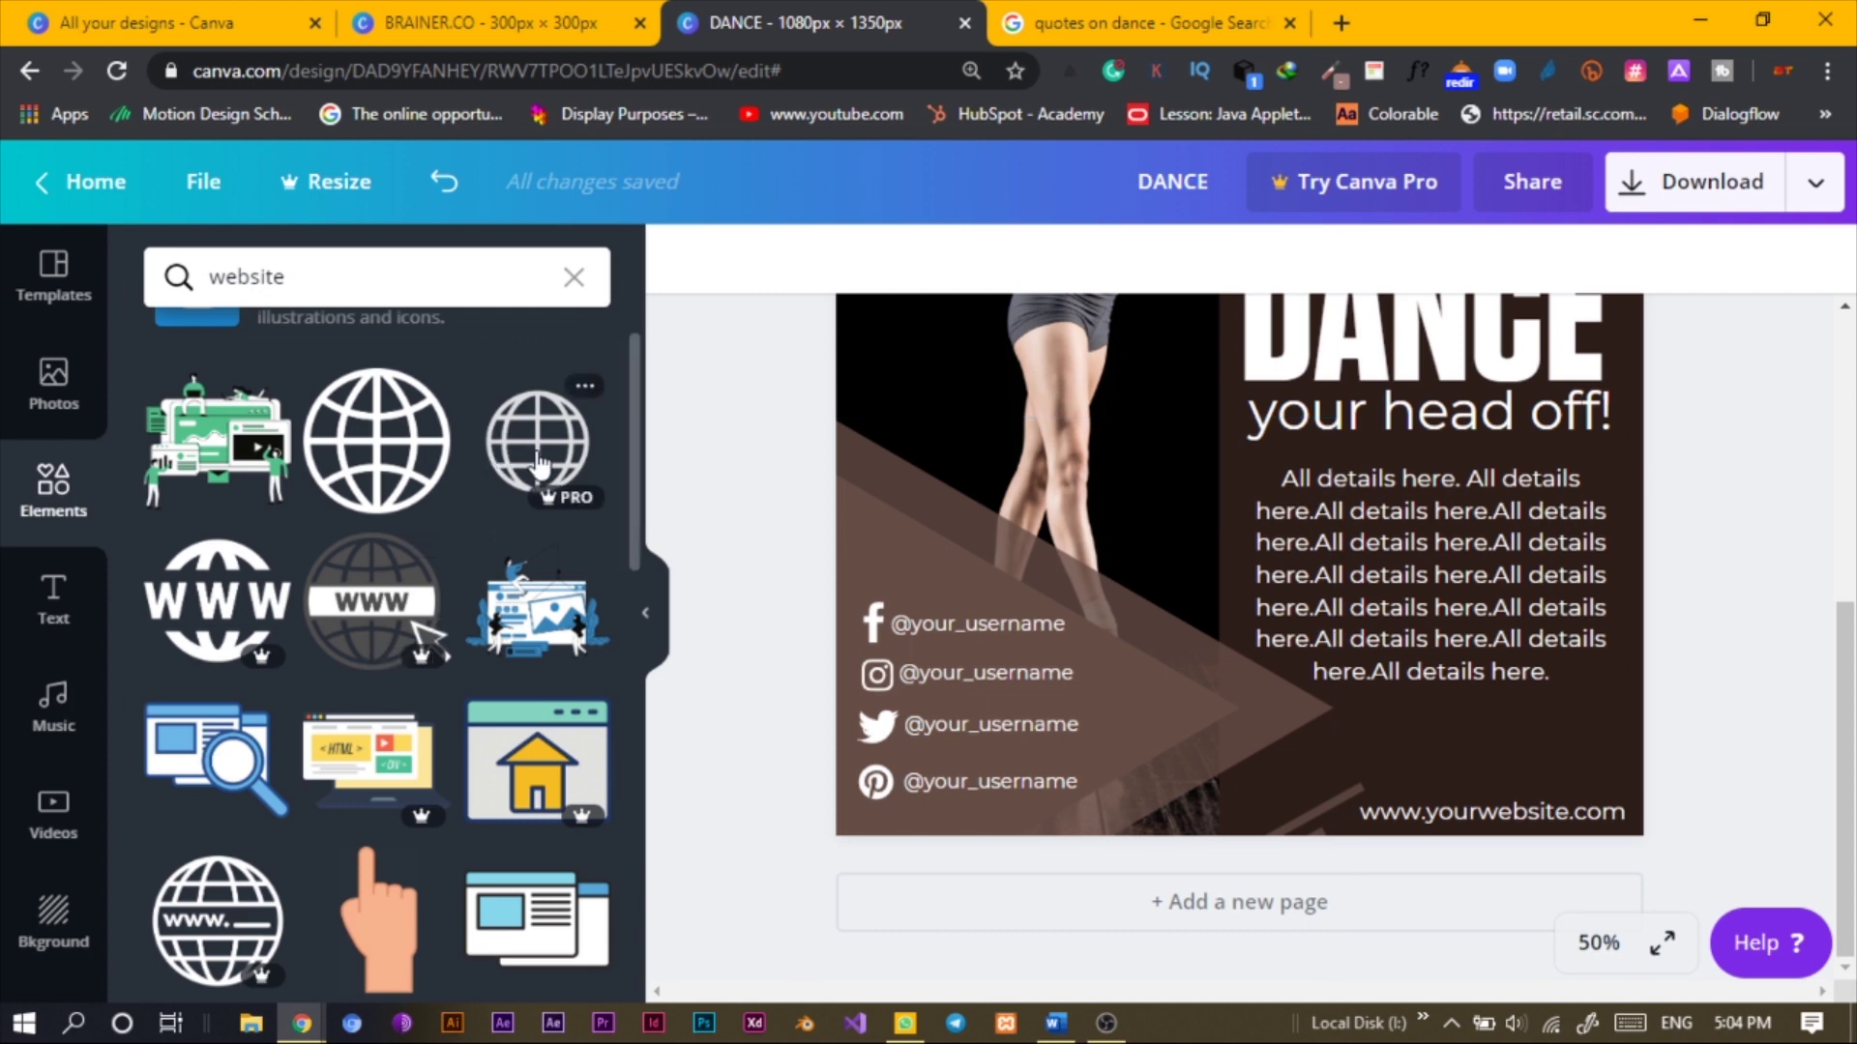
{"action": "left_click", "coordinate": [193, 619]}
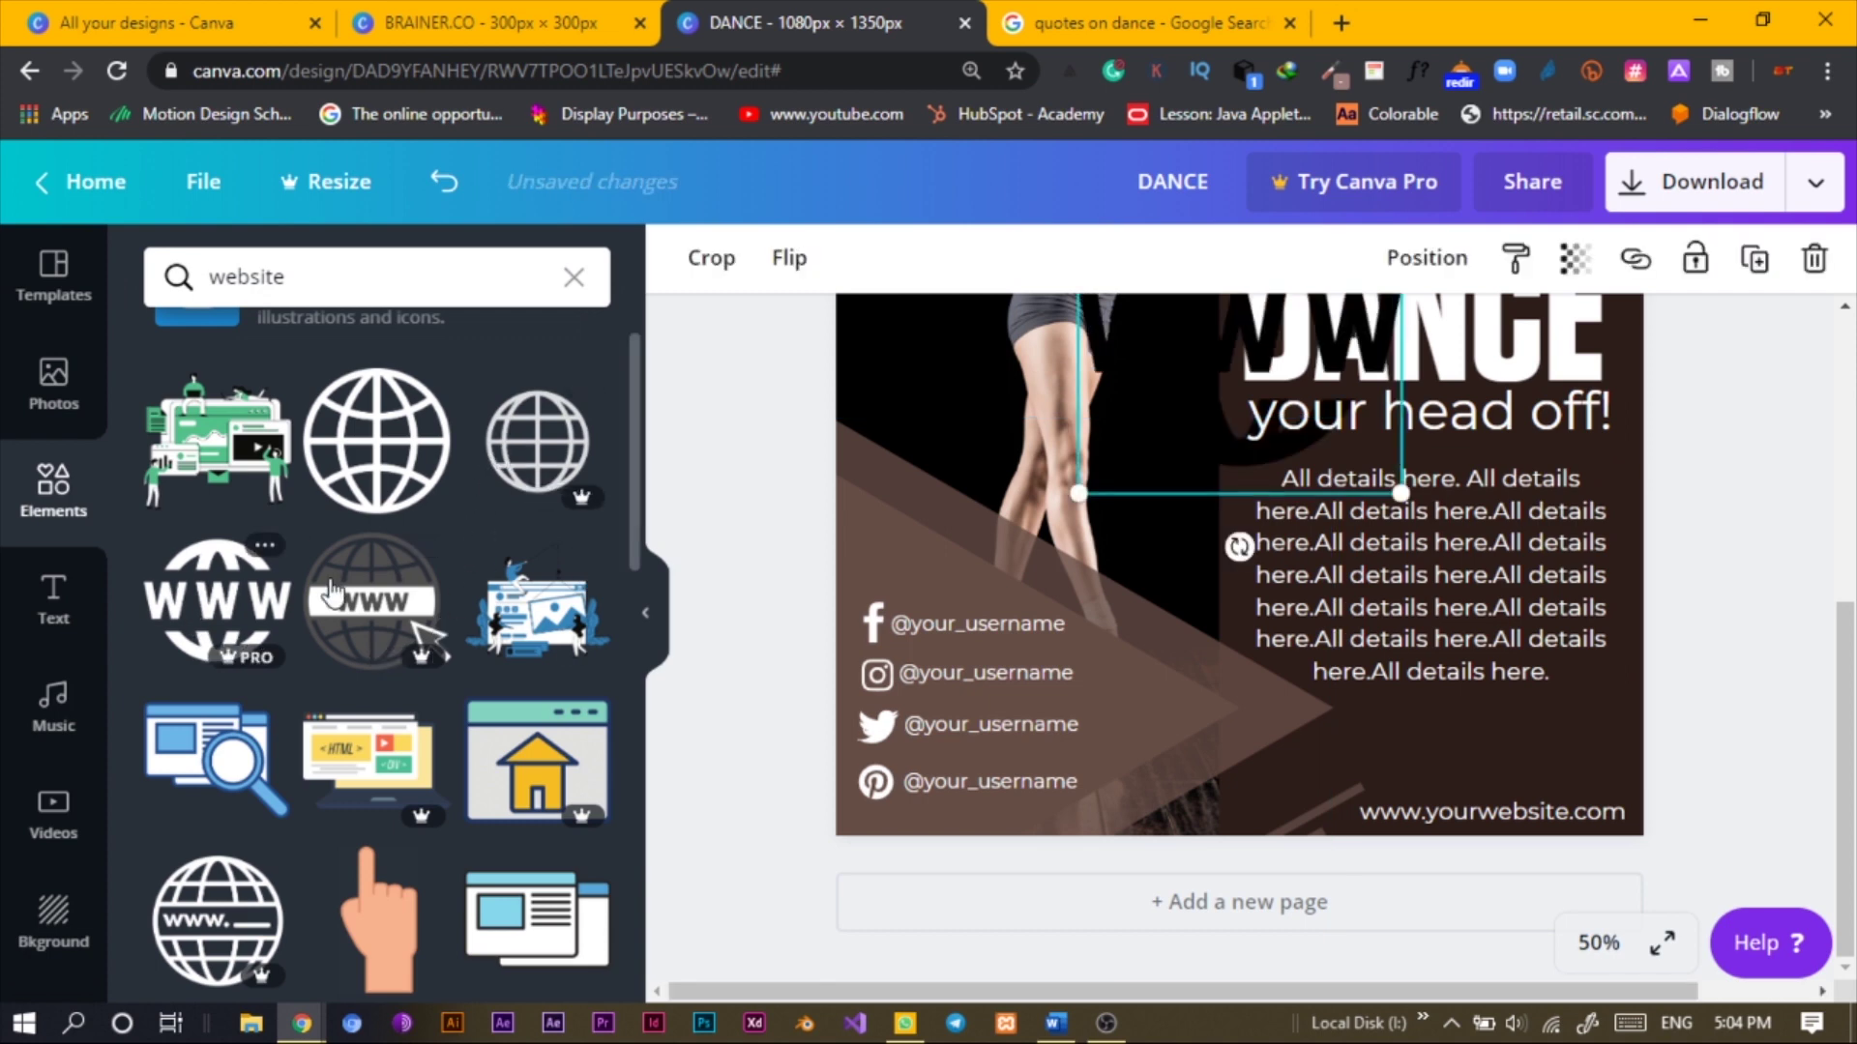
{"action": "left_click_drag", "start_coordinate": [1181, 440], "coordinate": [1213, 658]}
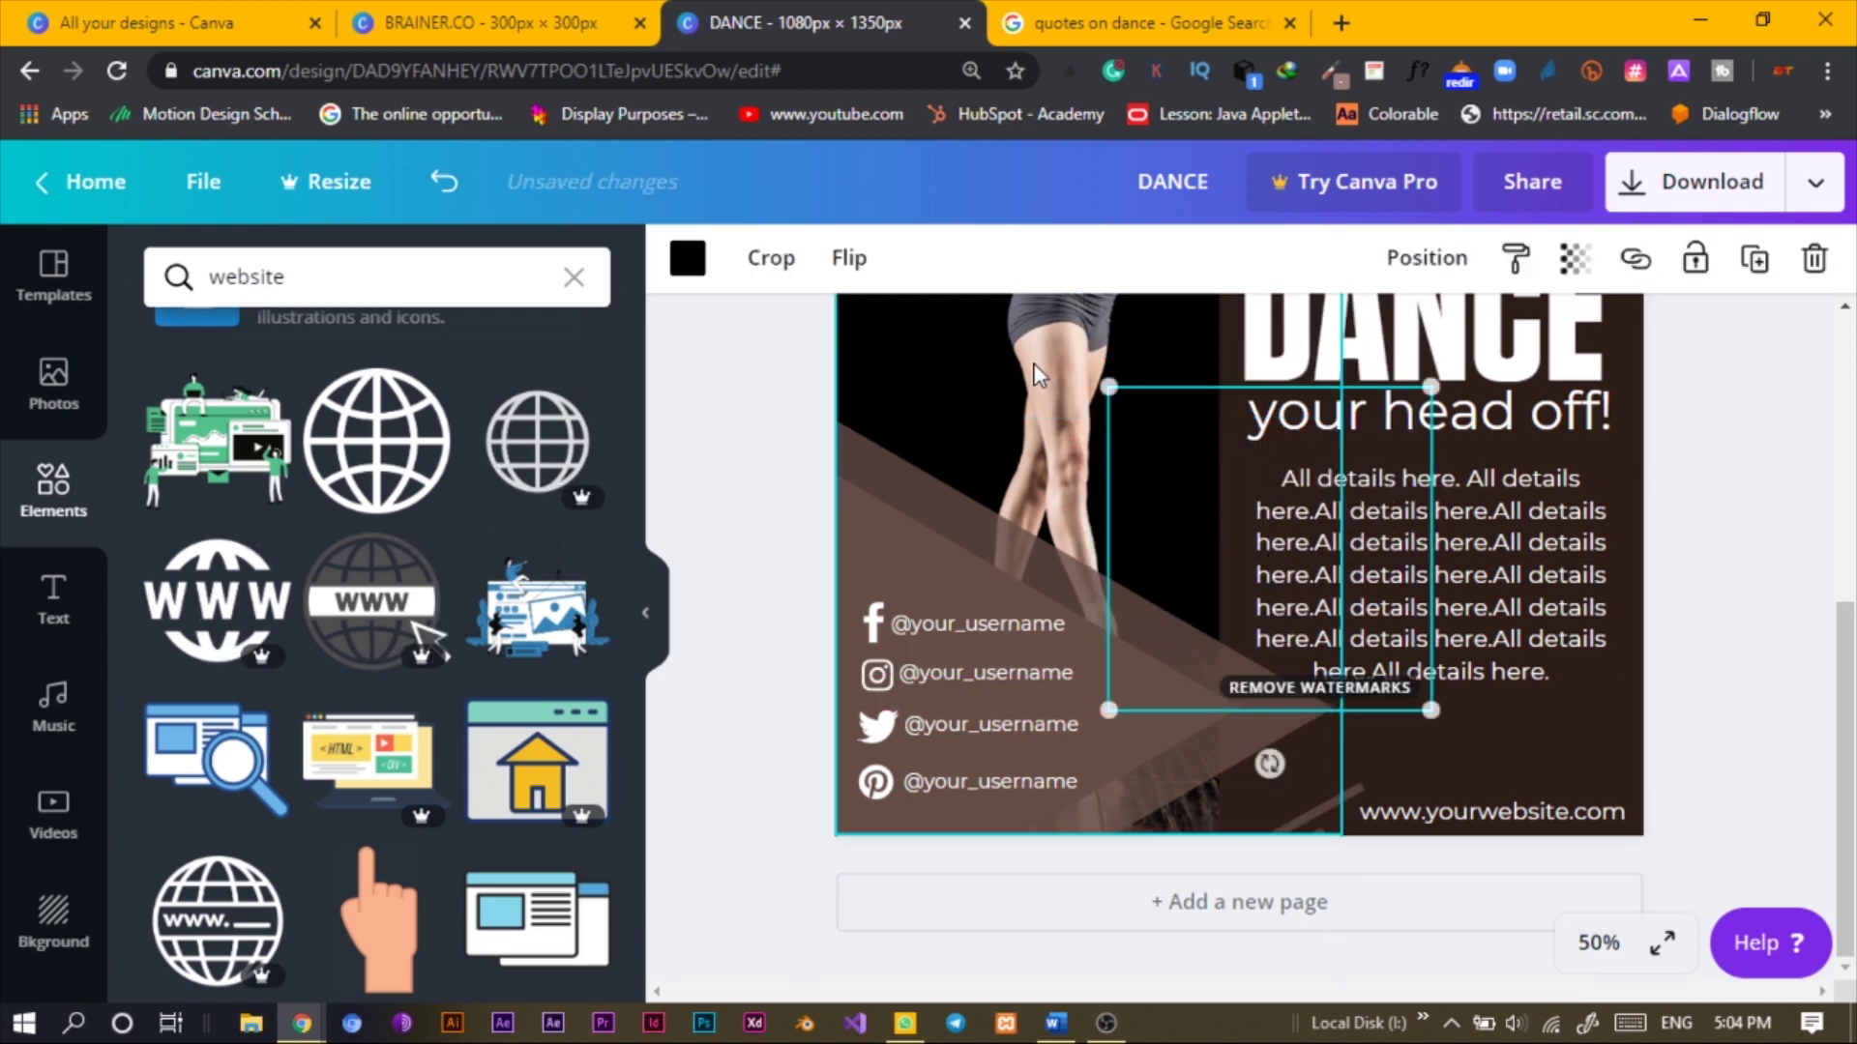
{"action": "left_click", "coordinate": [687, 258]}
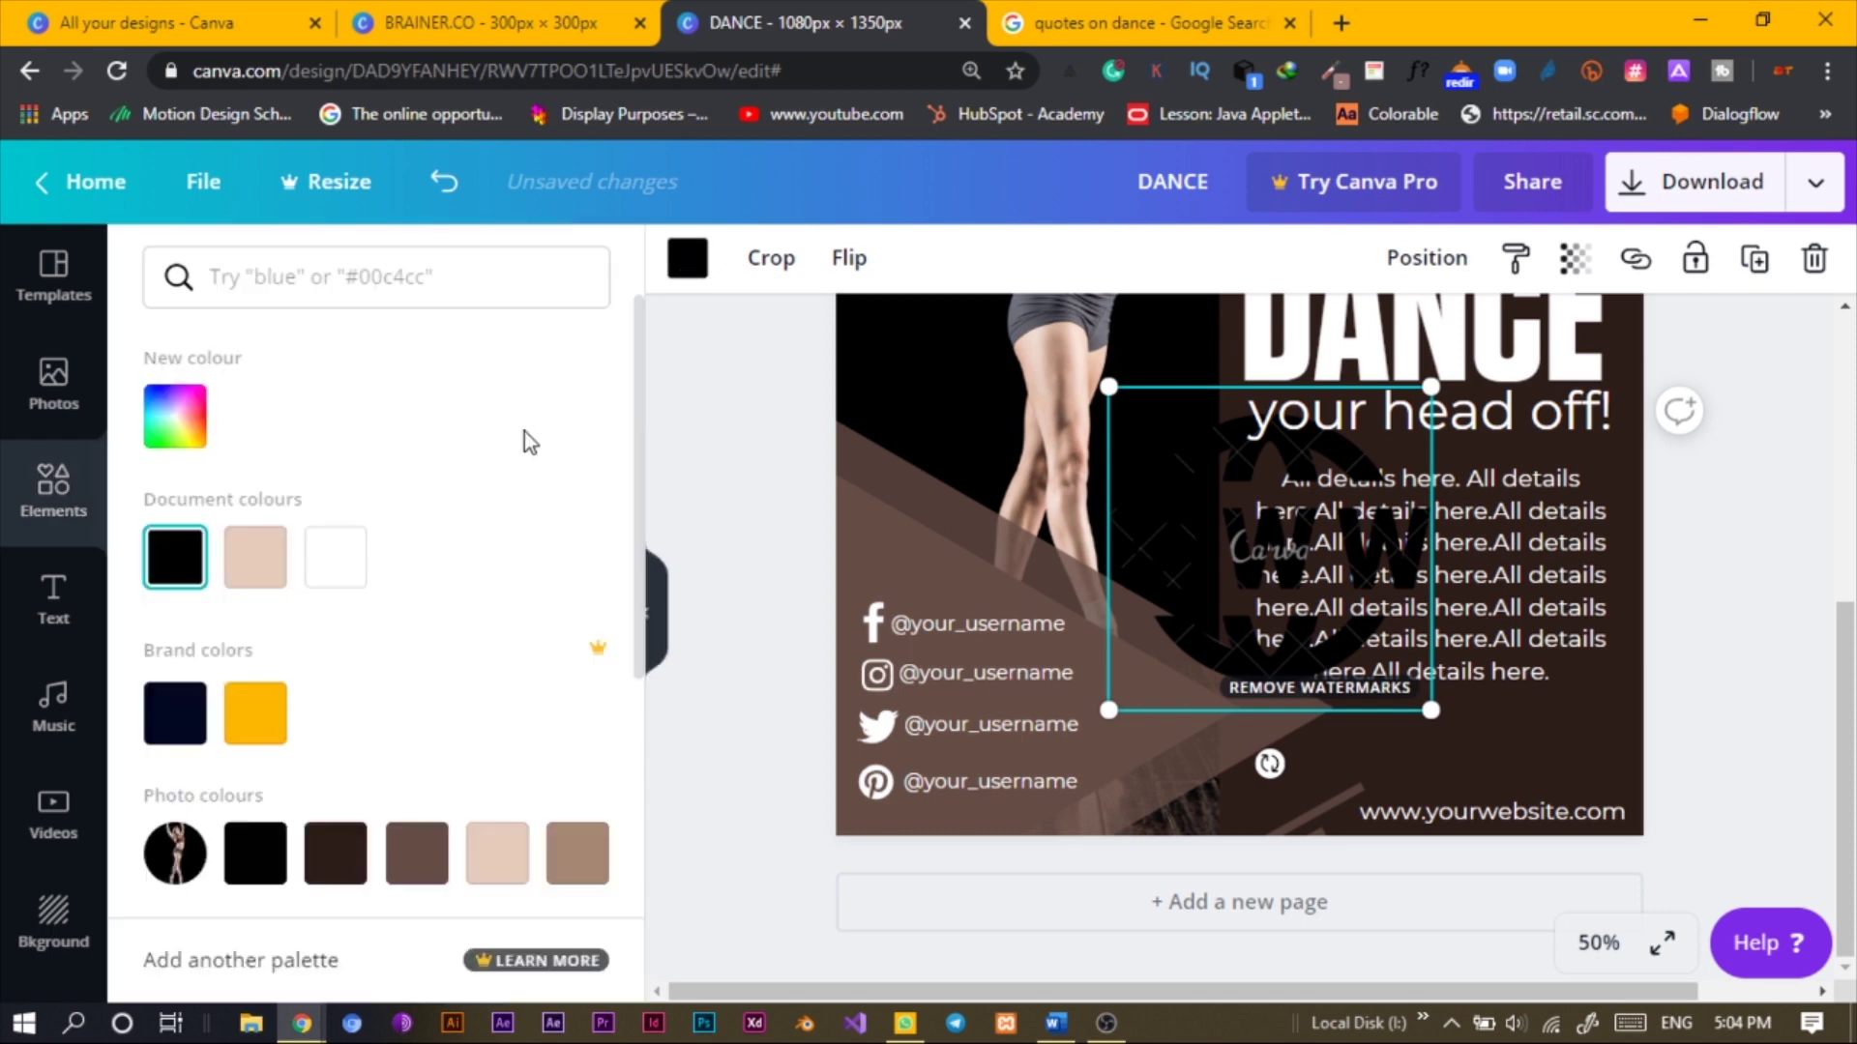
{"action": "left_click", "coordinate": [346, 592]}
Shrink the WWW globe icon and line it up directly left of the website address in the flyer's lower-right corner
{"action": "left_click_drag", "start_coordinate": [1138, 411], "coordinate": [1366, 901]}
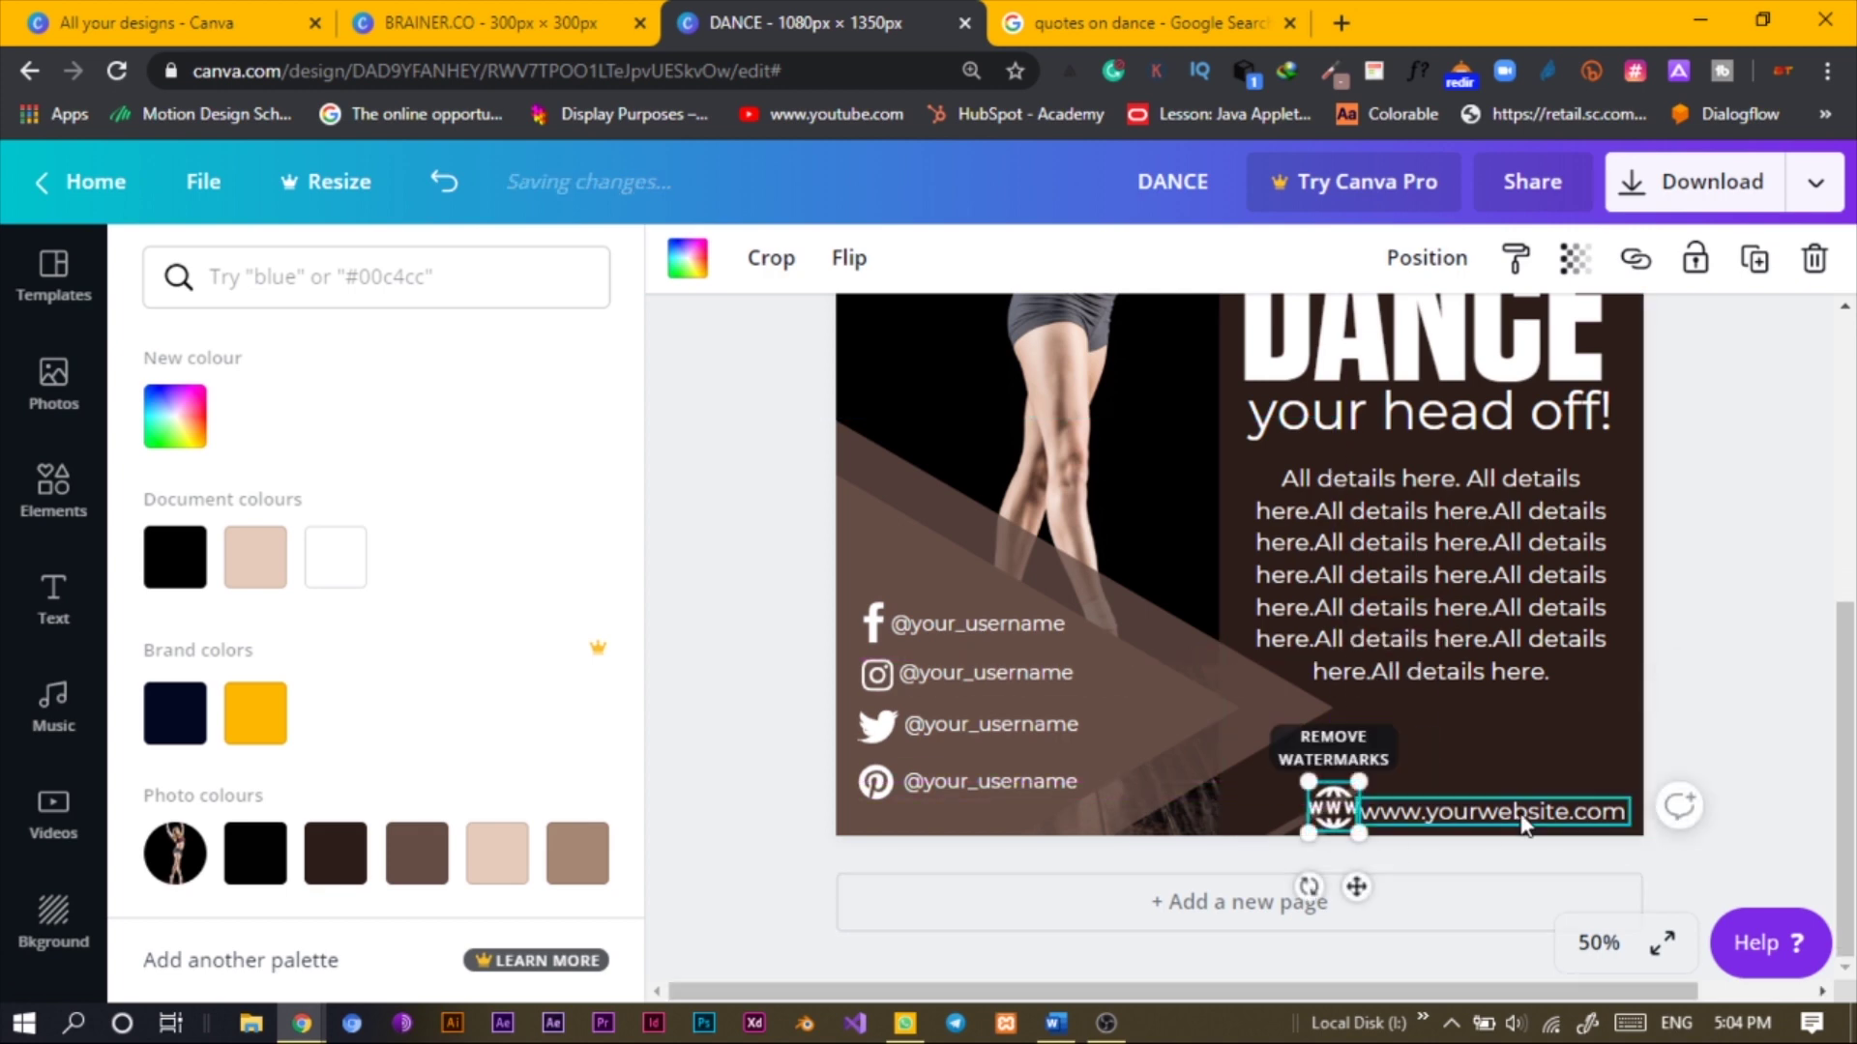
{"action": "left_click", "coordinate": [1511, 824]}
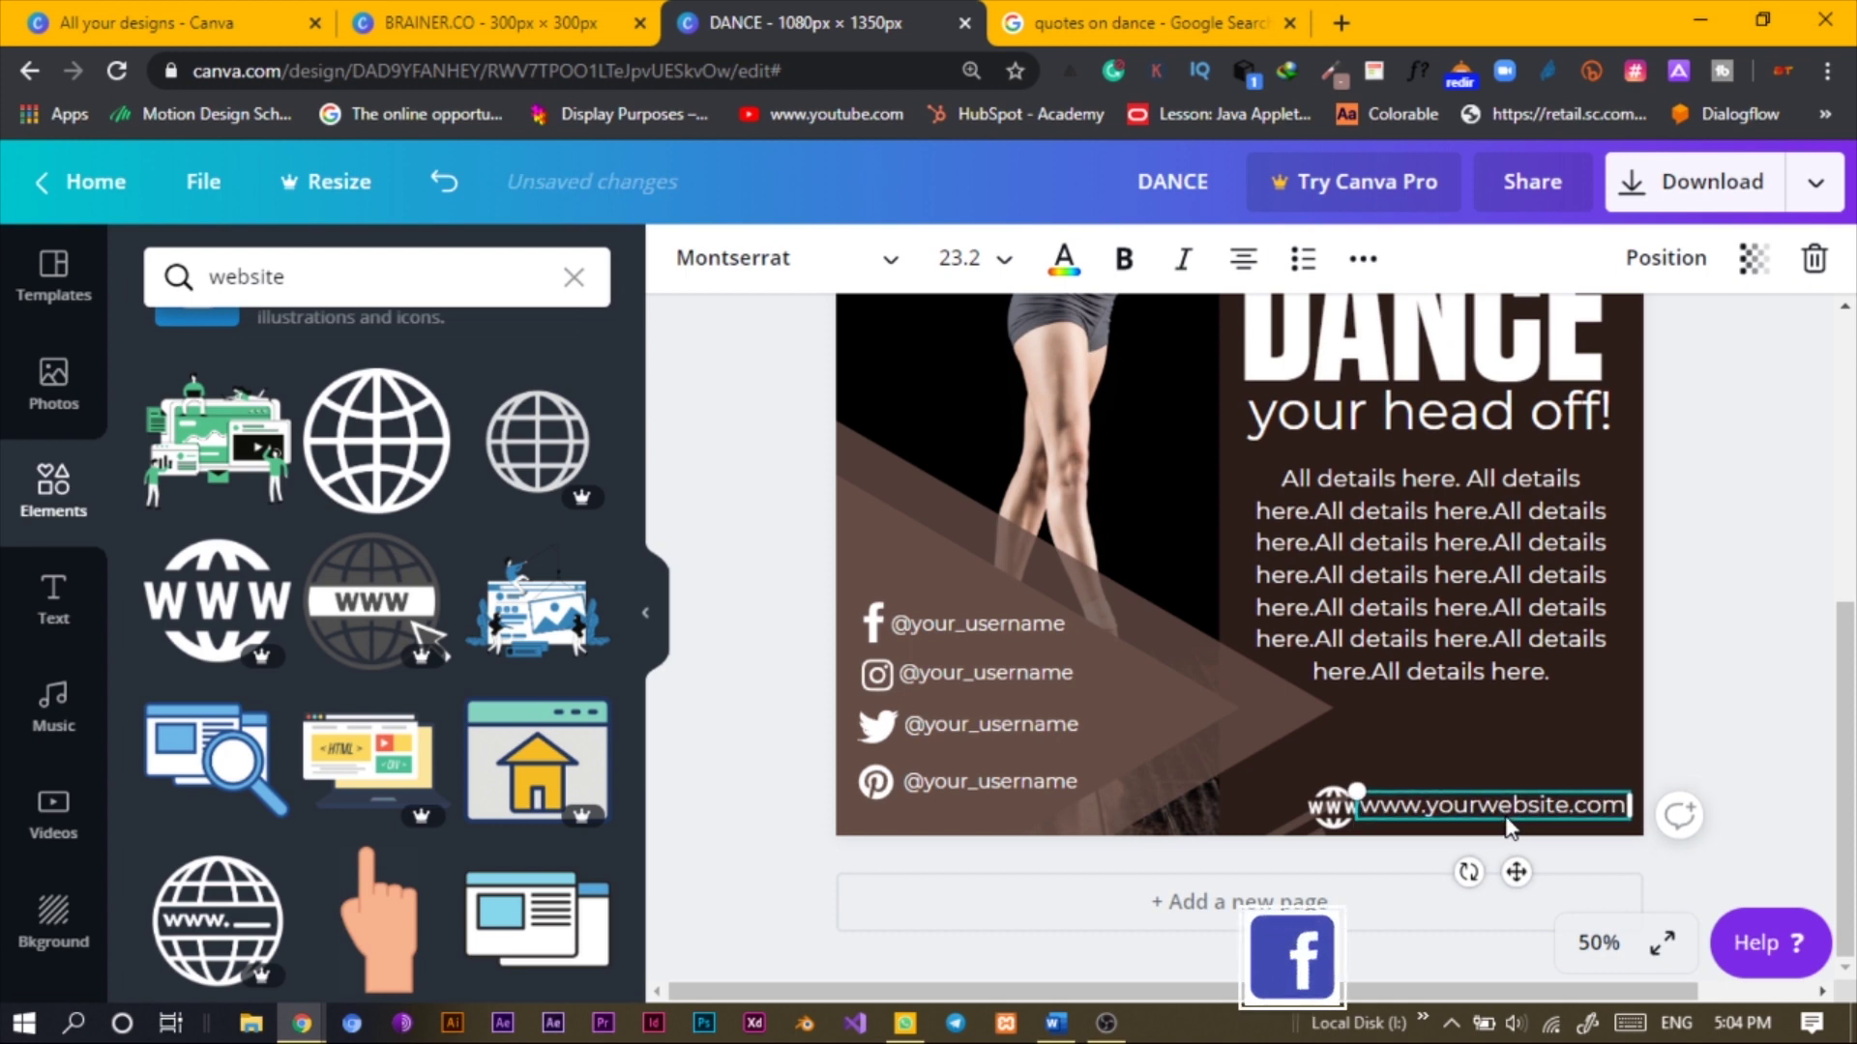
{"action": "left_click", "coordinate": [1334, 810]}
{"action": "left_click_drag", "start_coordinate": [1347, 833], "coordinate": [1347, 830]}
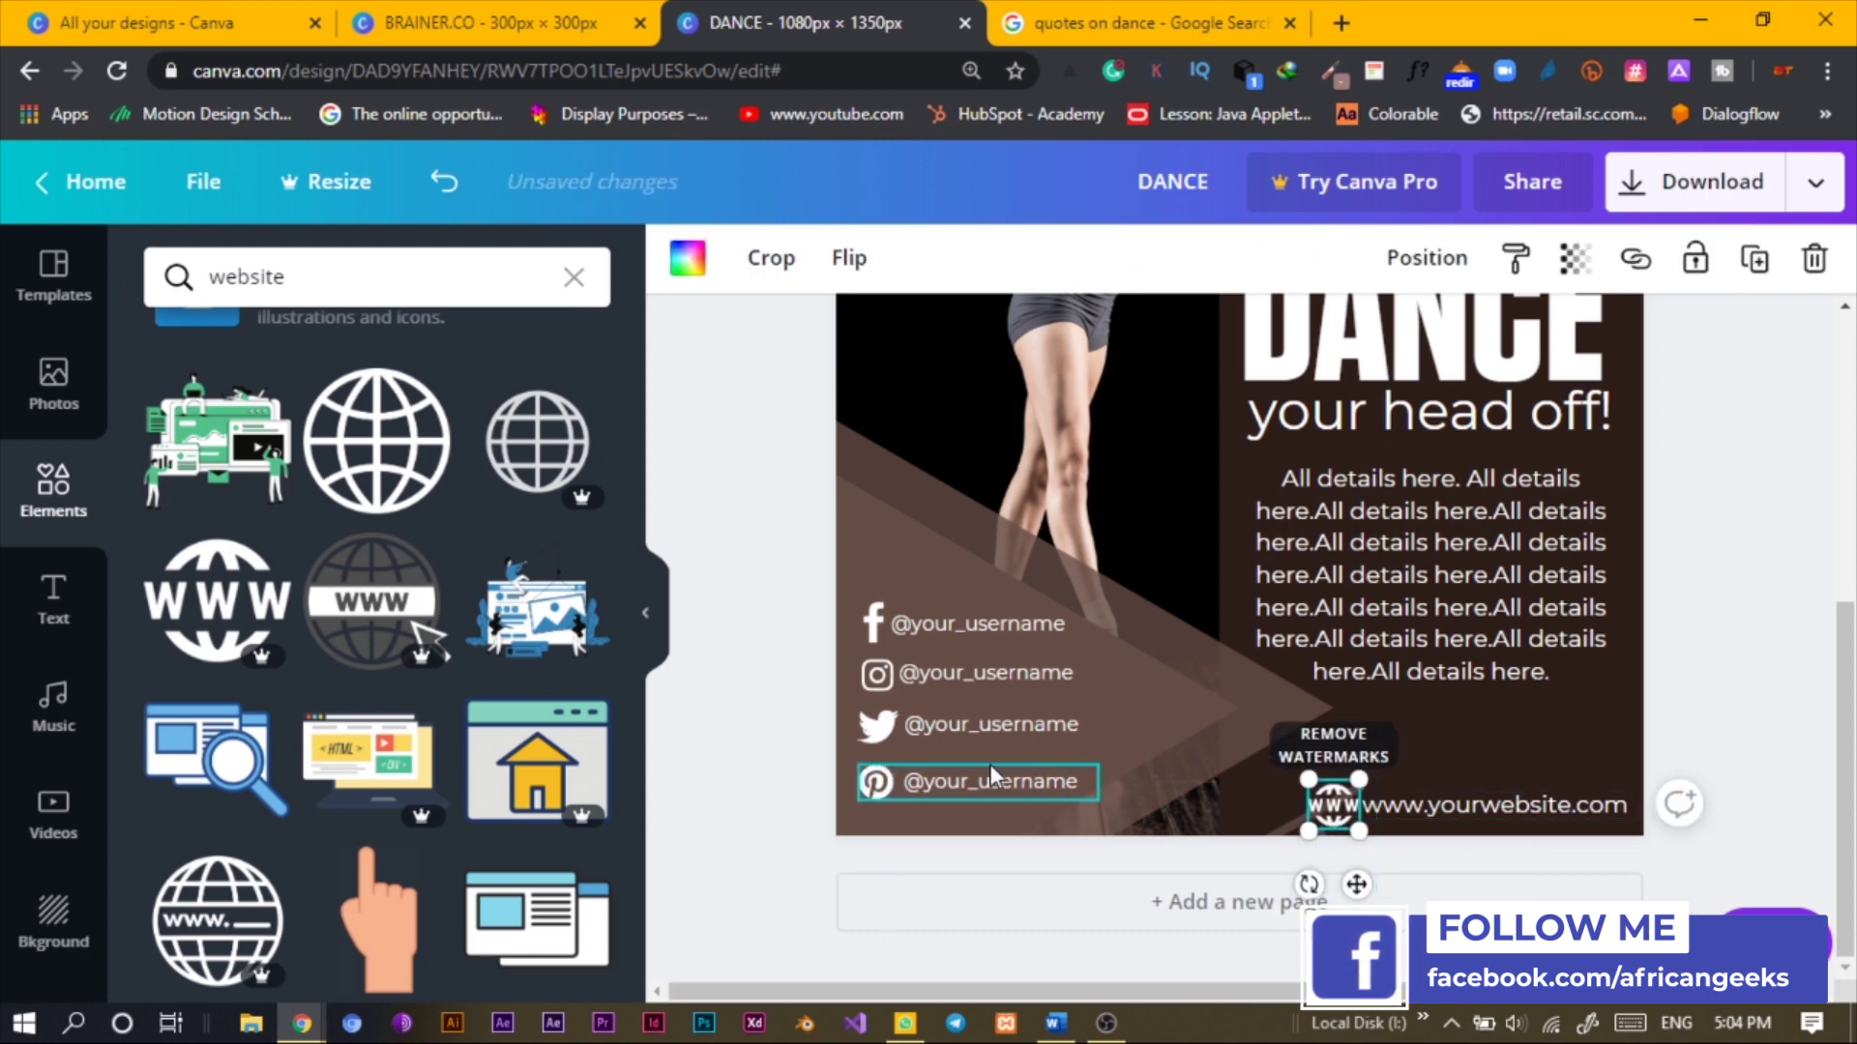
Move the grouped Pinterest and Twitter rows slightly up toward the rows above them
{"action": "left_click", "coordinate": [870, 795]}
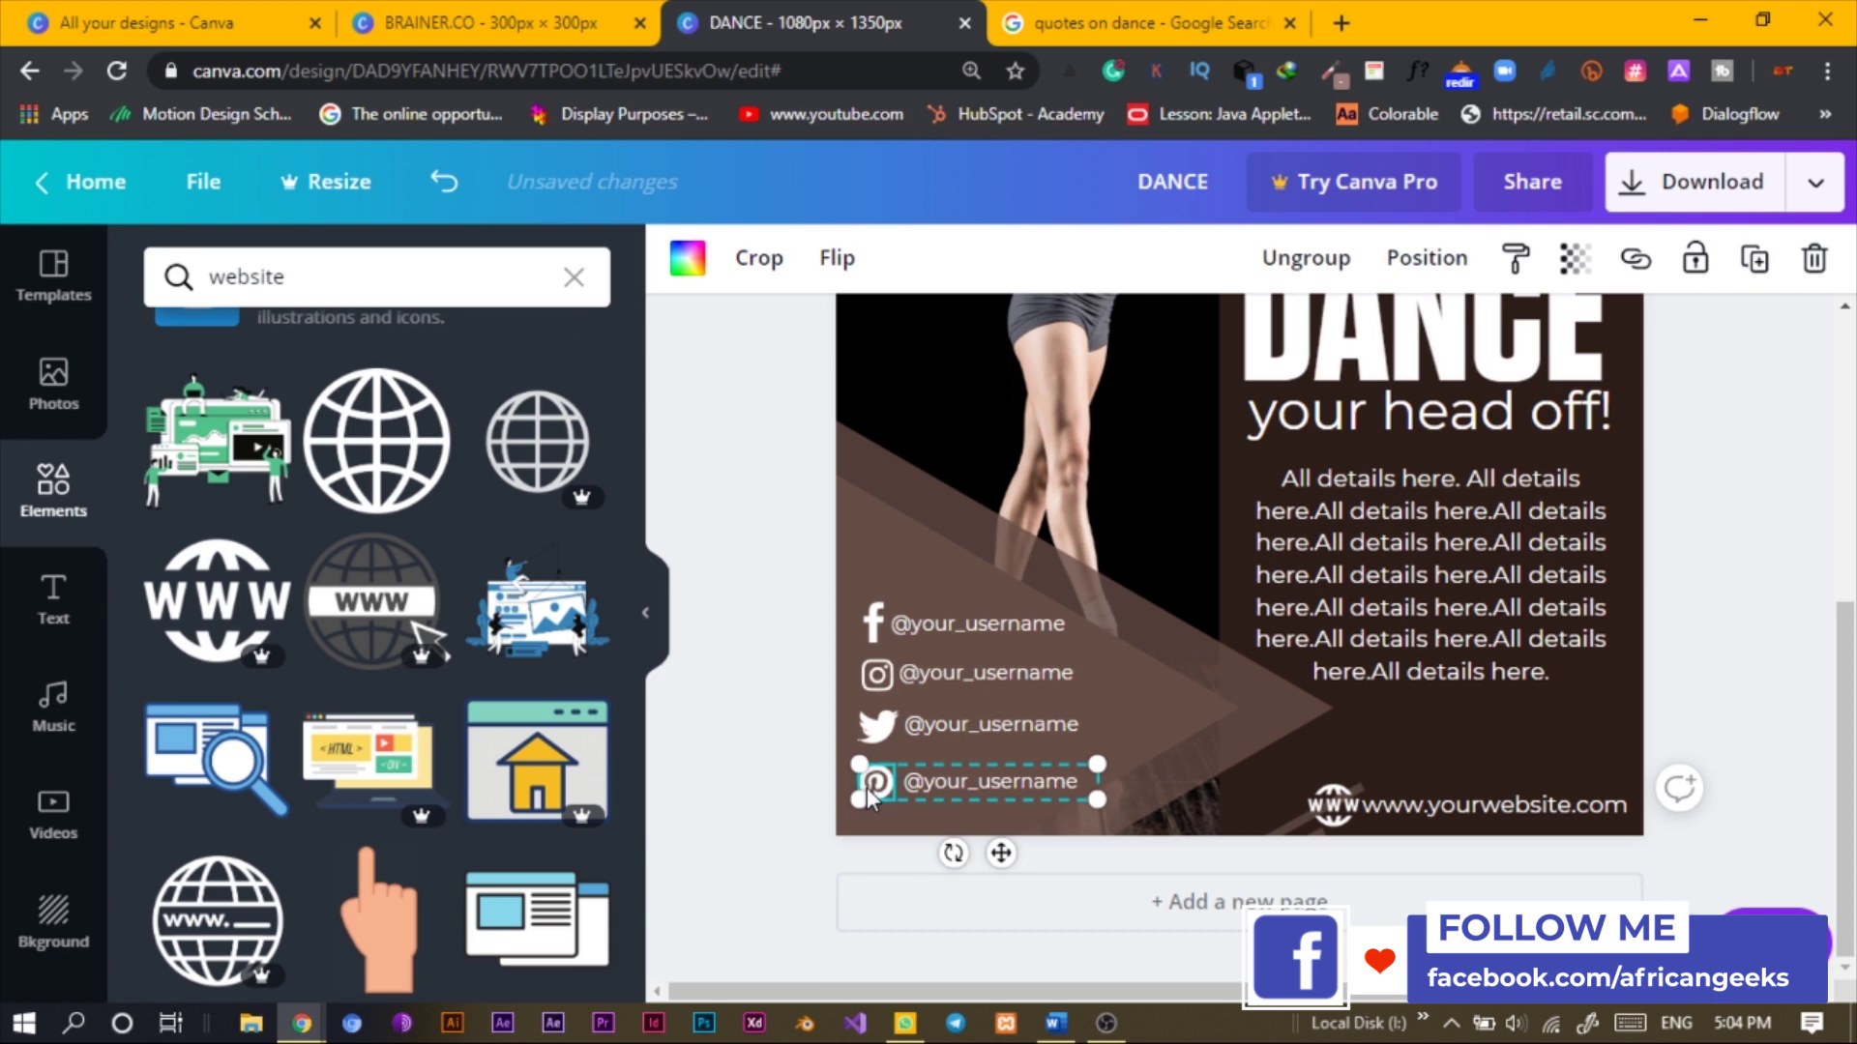
{"action": "left_click_drag", "start_coordinate": [869, 795], "coordinate": [869, 787]}
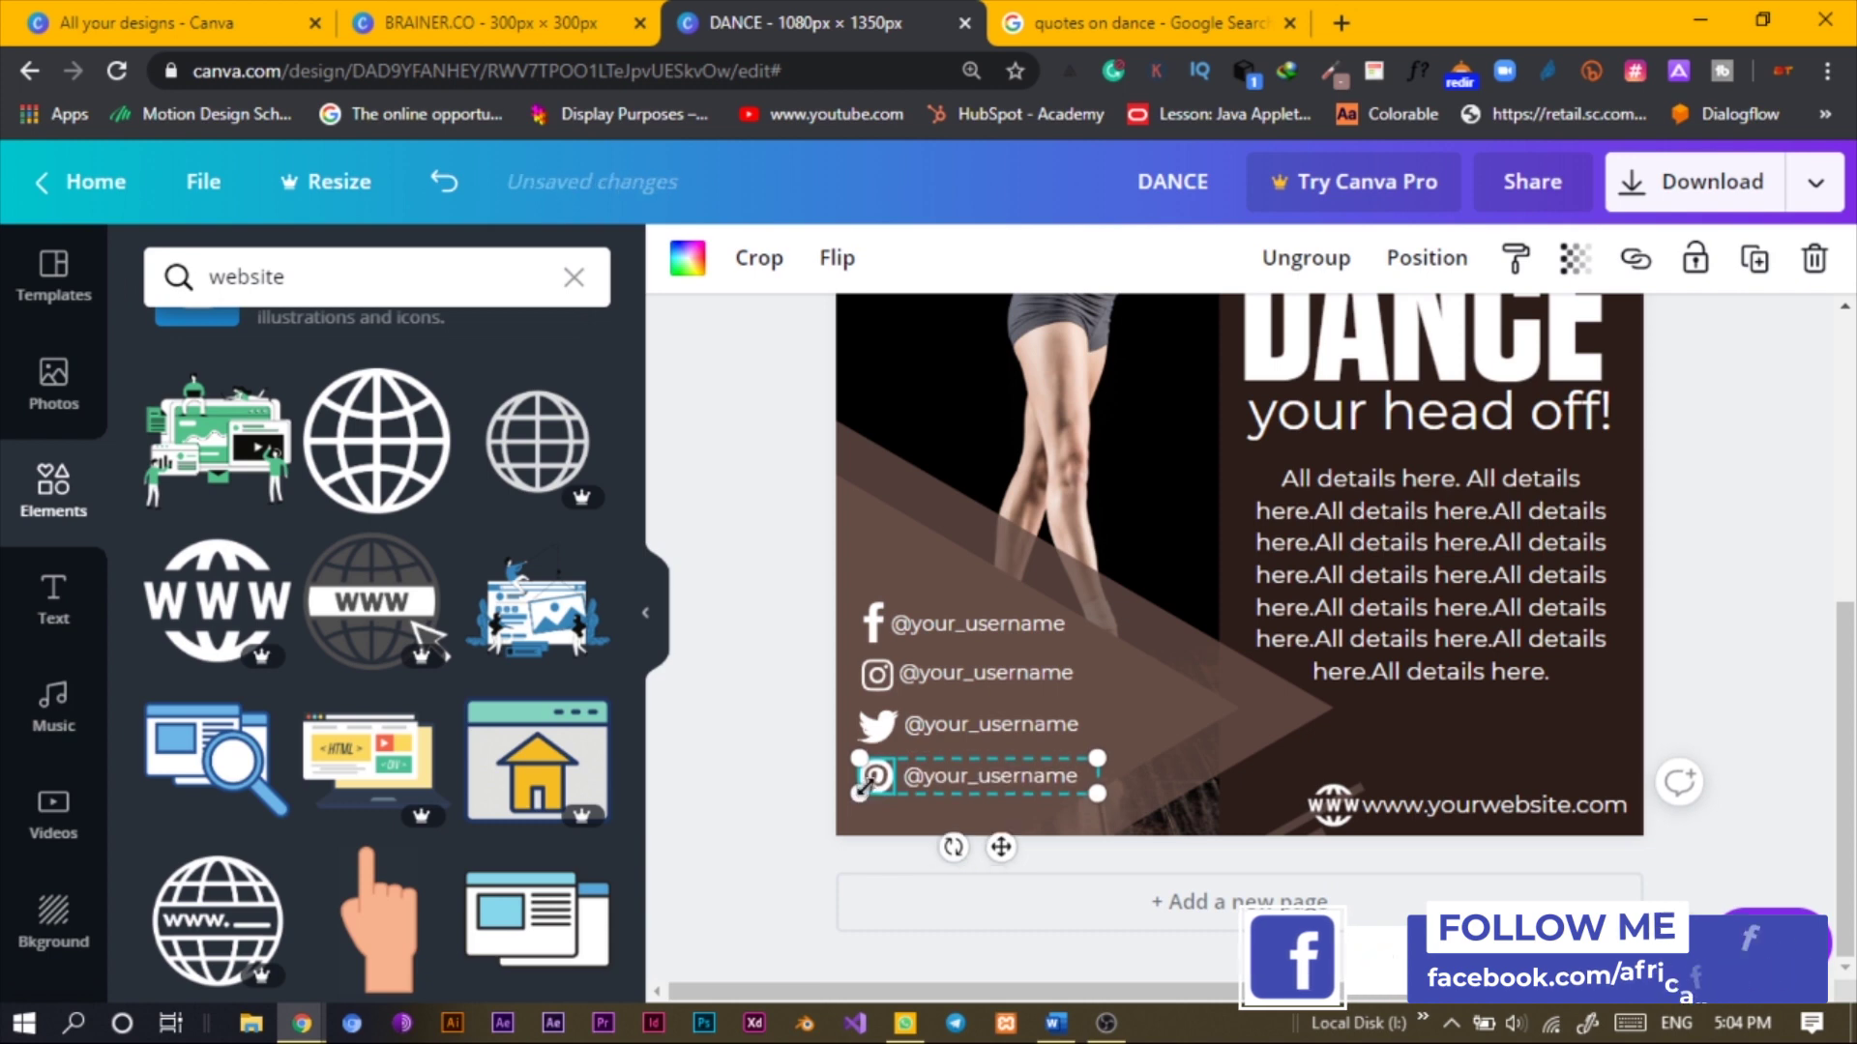
{"action": "left_click", "coordinate": [747, 665]}
{"action": "left_click", "coordinate": [944, 720]}
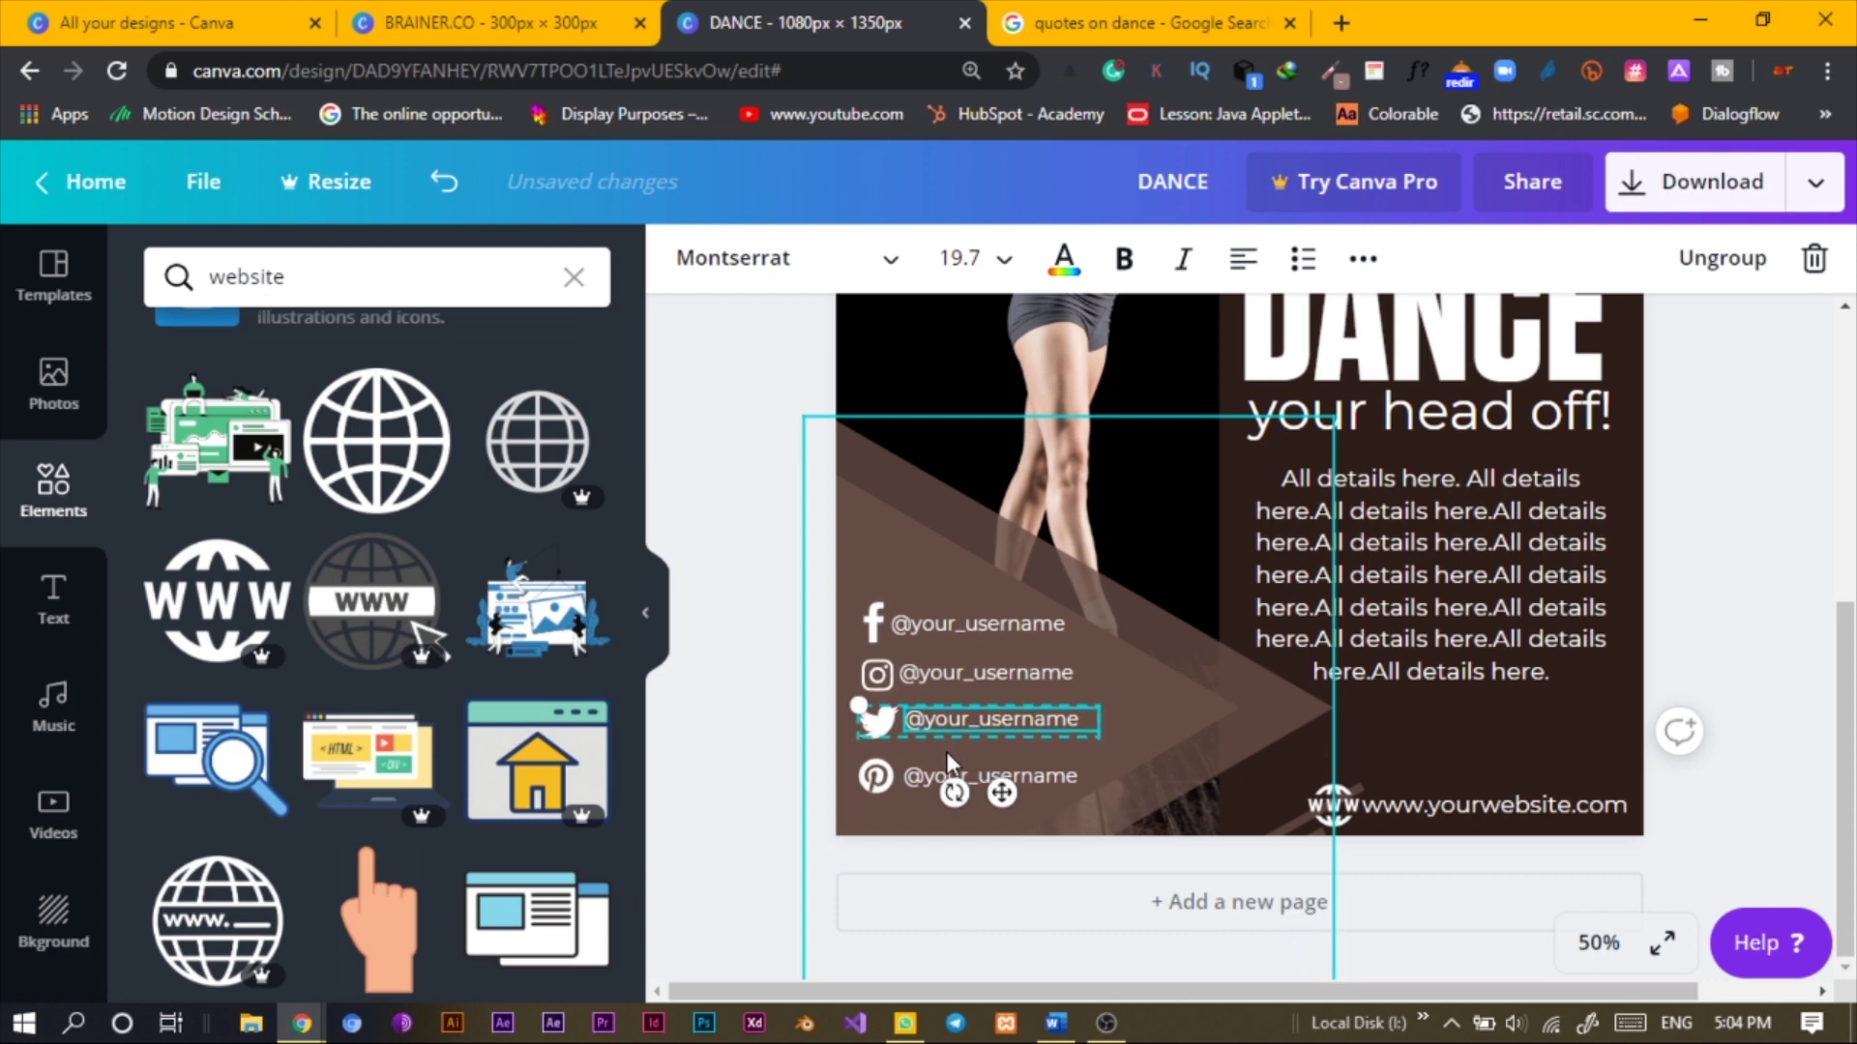
{"action": "left_click", "coordinate": [899, 784]}
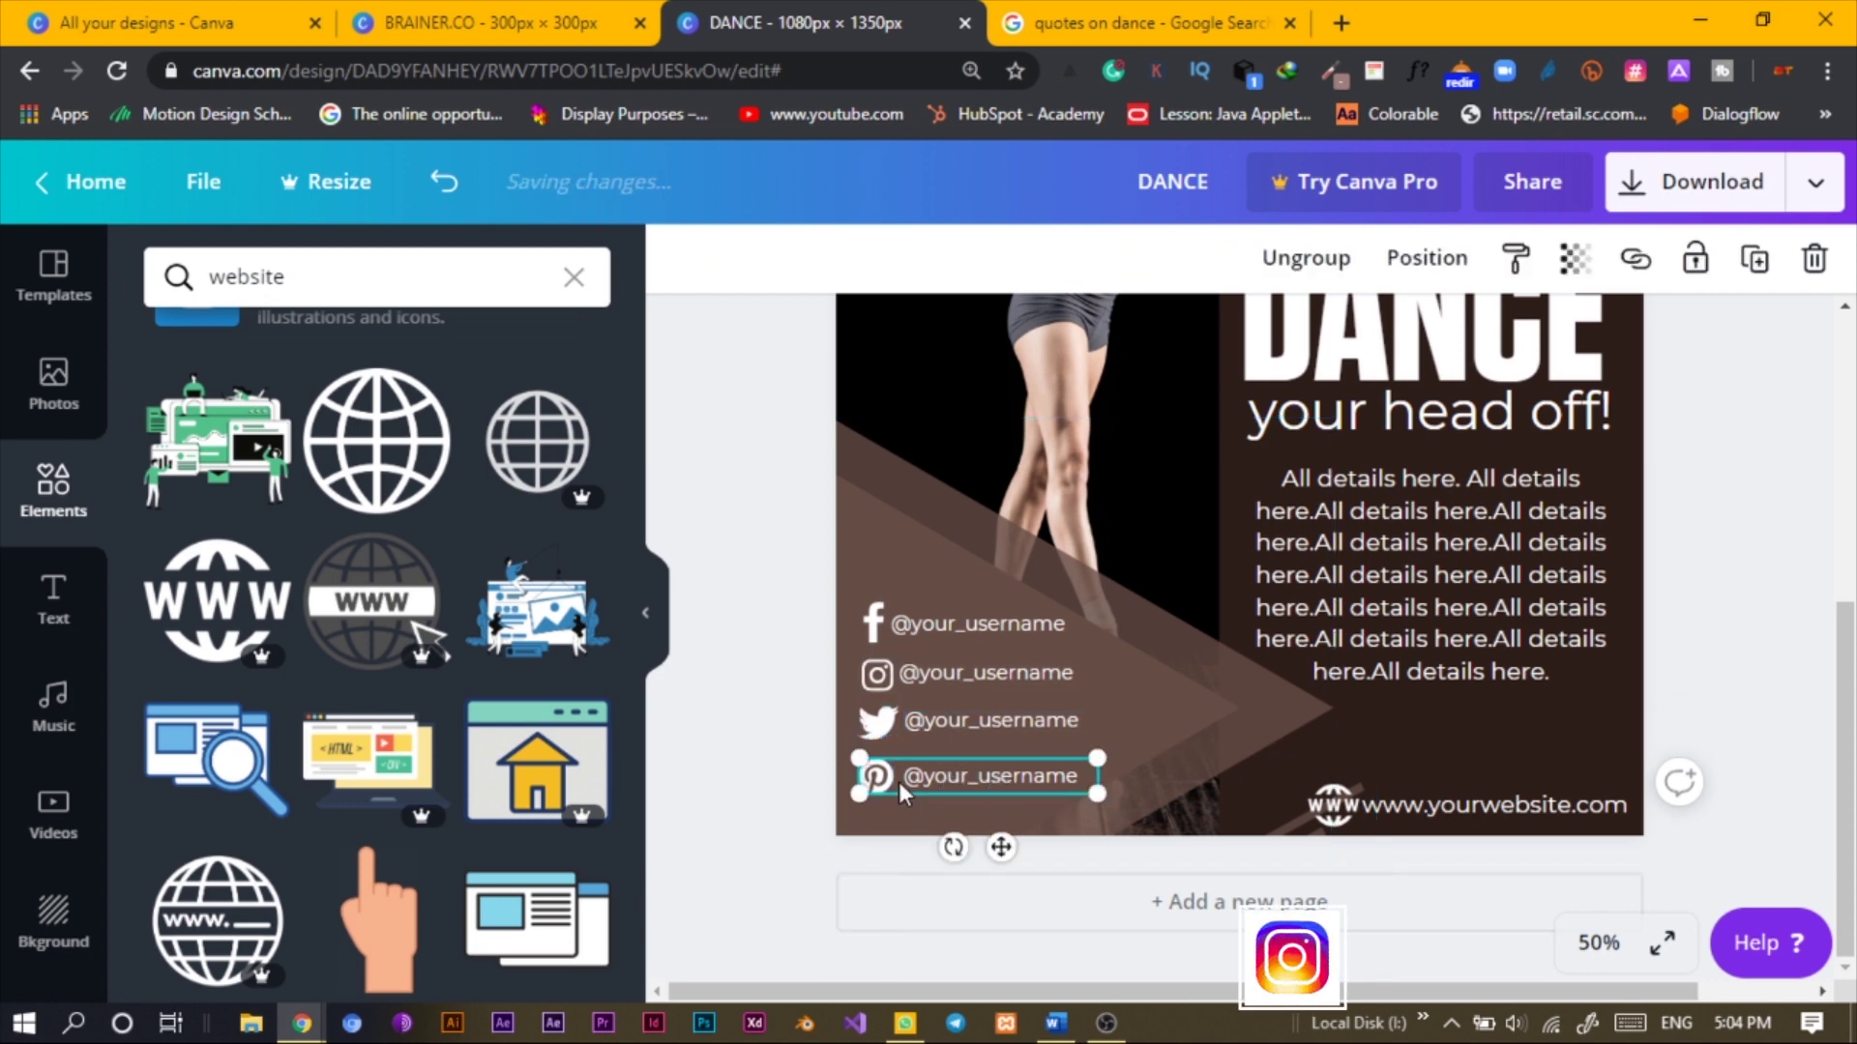
Even out the vertical spacing of the four social media rows and shift them slightly left
{"action": "left_click_drag", "start_coordinate": [791, 585], "coordinate": [947, 837]}
{"action": "left_click_drag", "start_coordinate": [912, 720], "coordinate": [898, 735]}
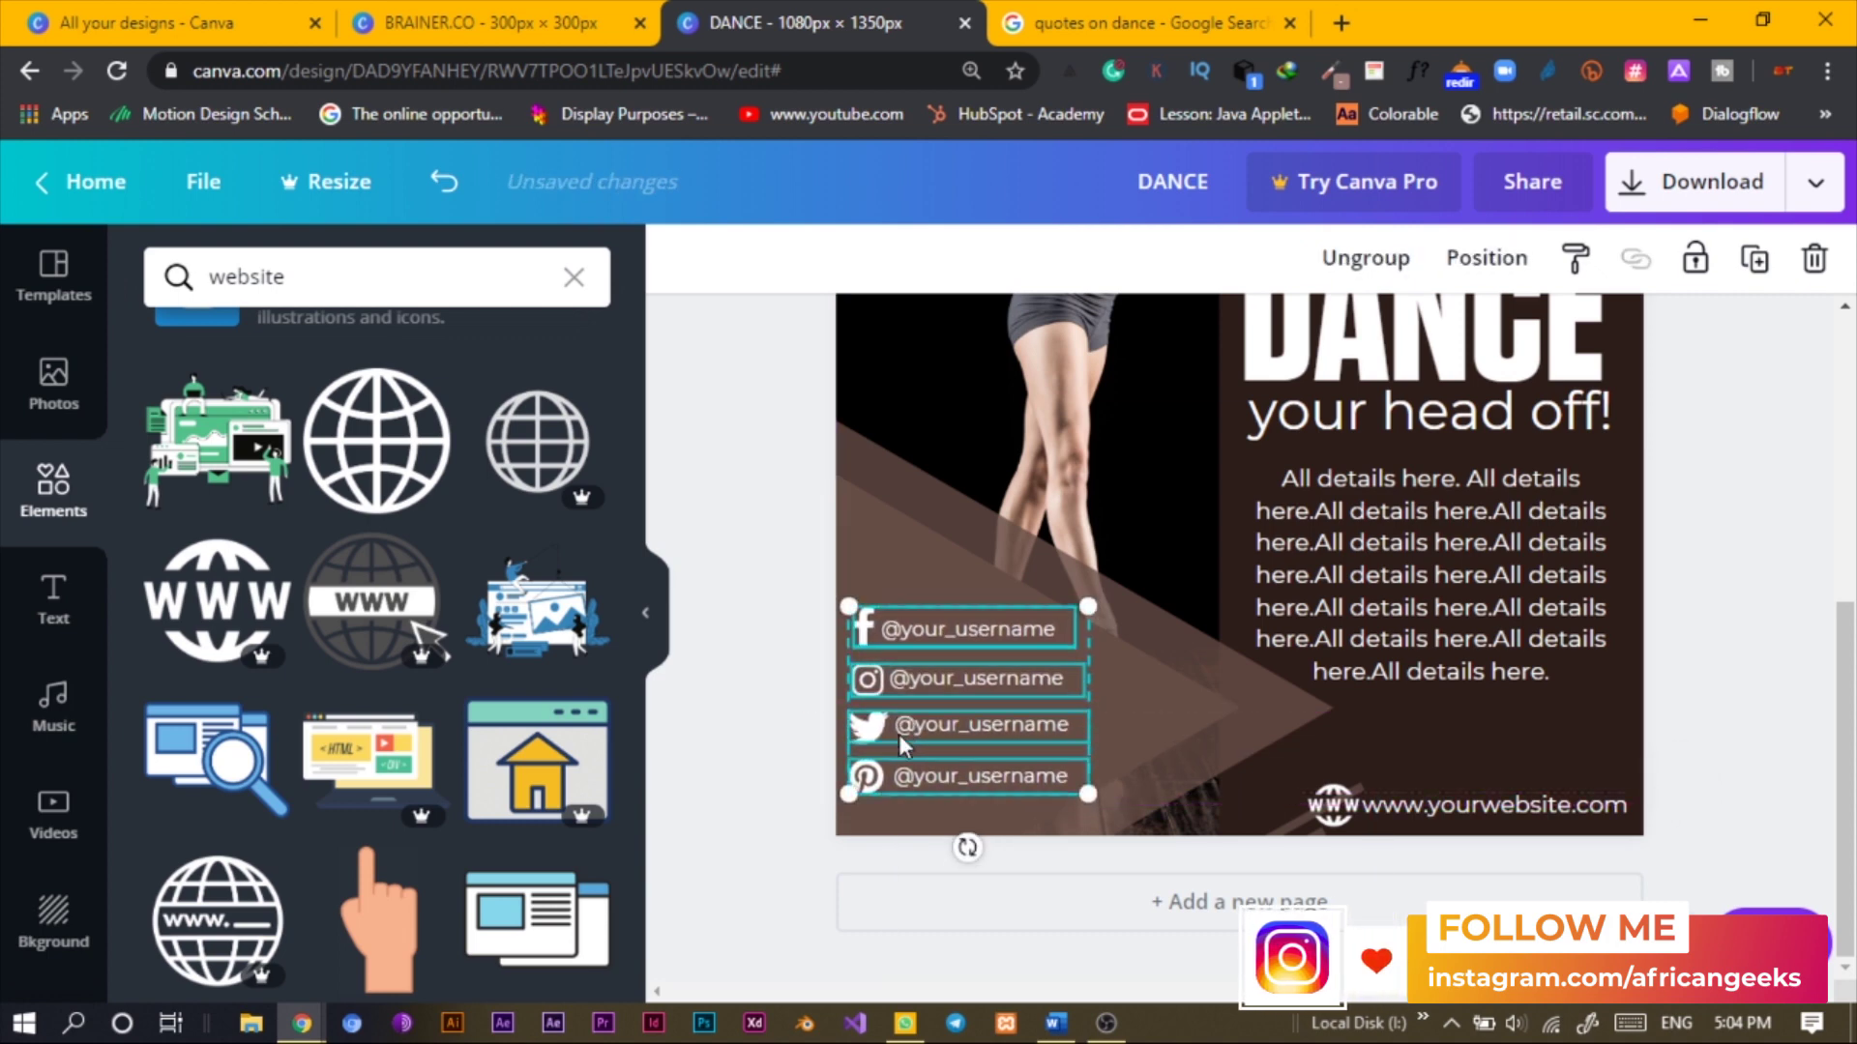
{"action": "left_click", "coordinate": [781, 721]}
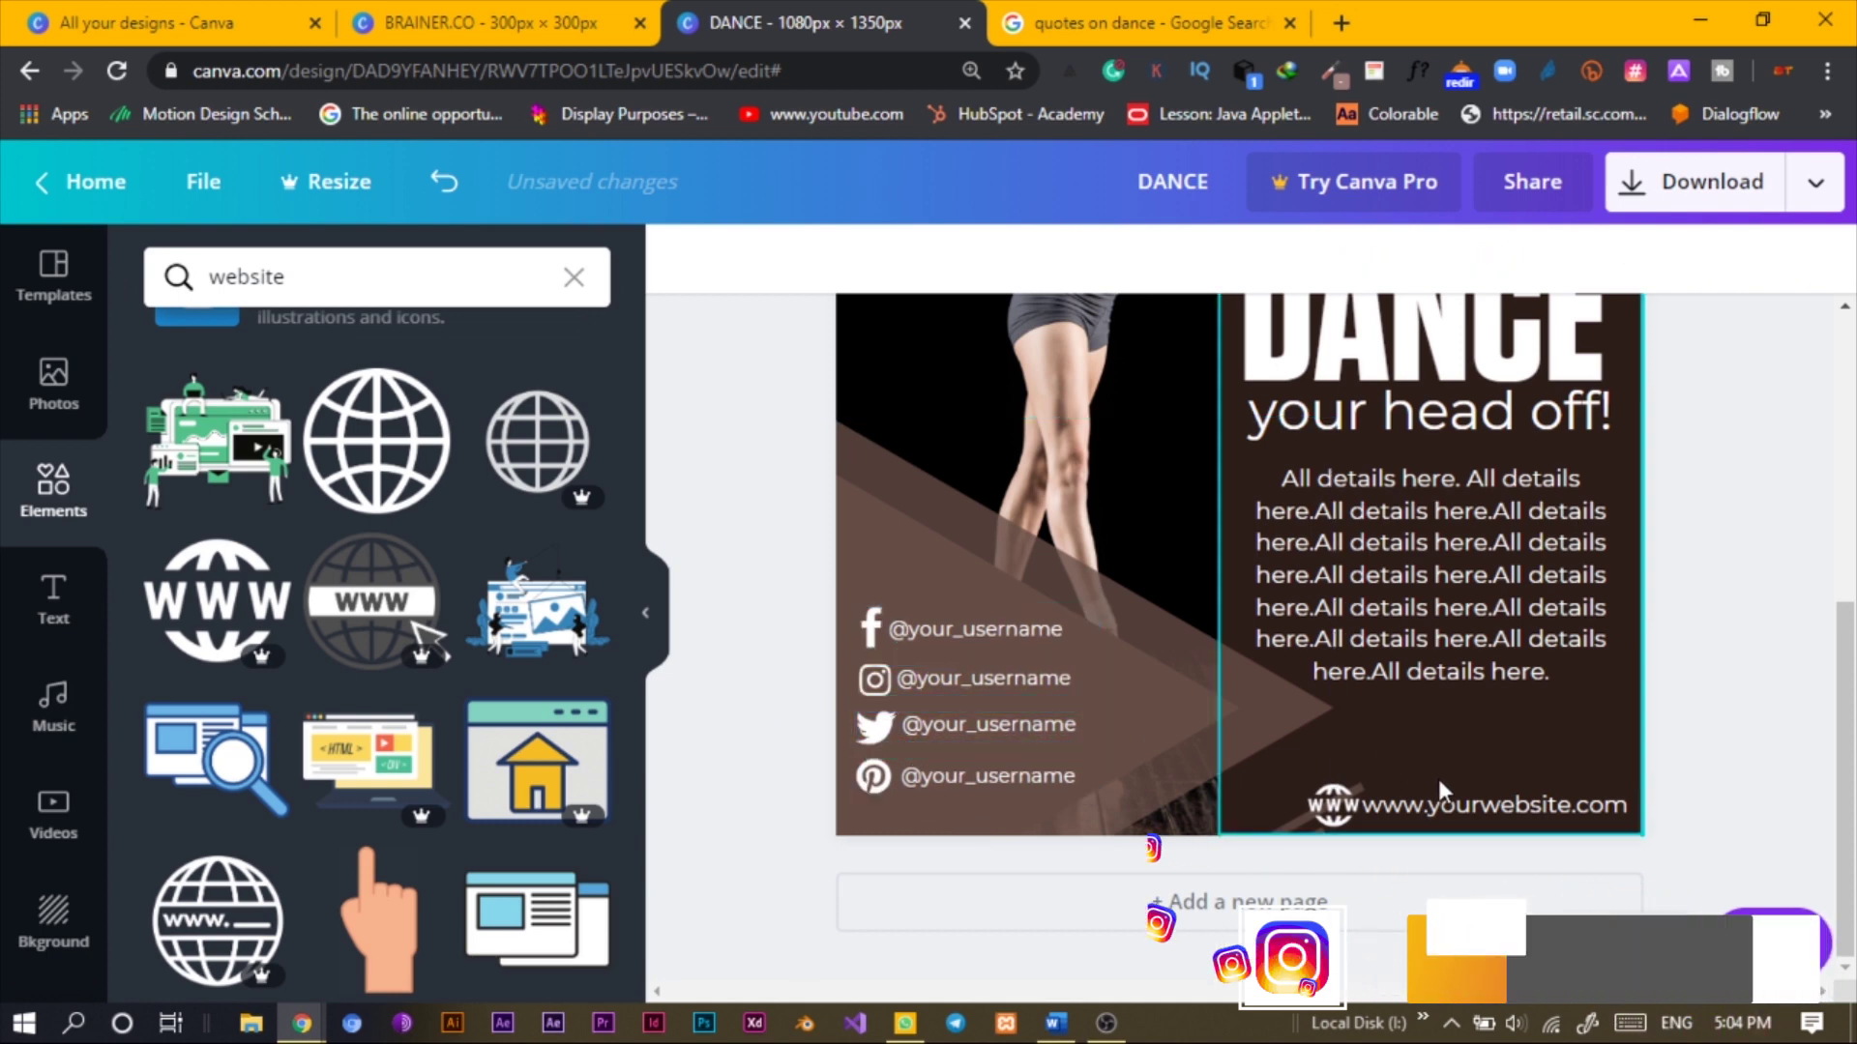
Unlock the diagonal line element at the flyer's bottom edge and move it up and left, away from the website icon
{"action": "left_click", "coordinate": [1332, 804]}
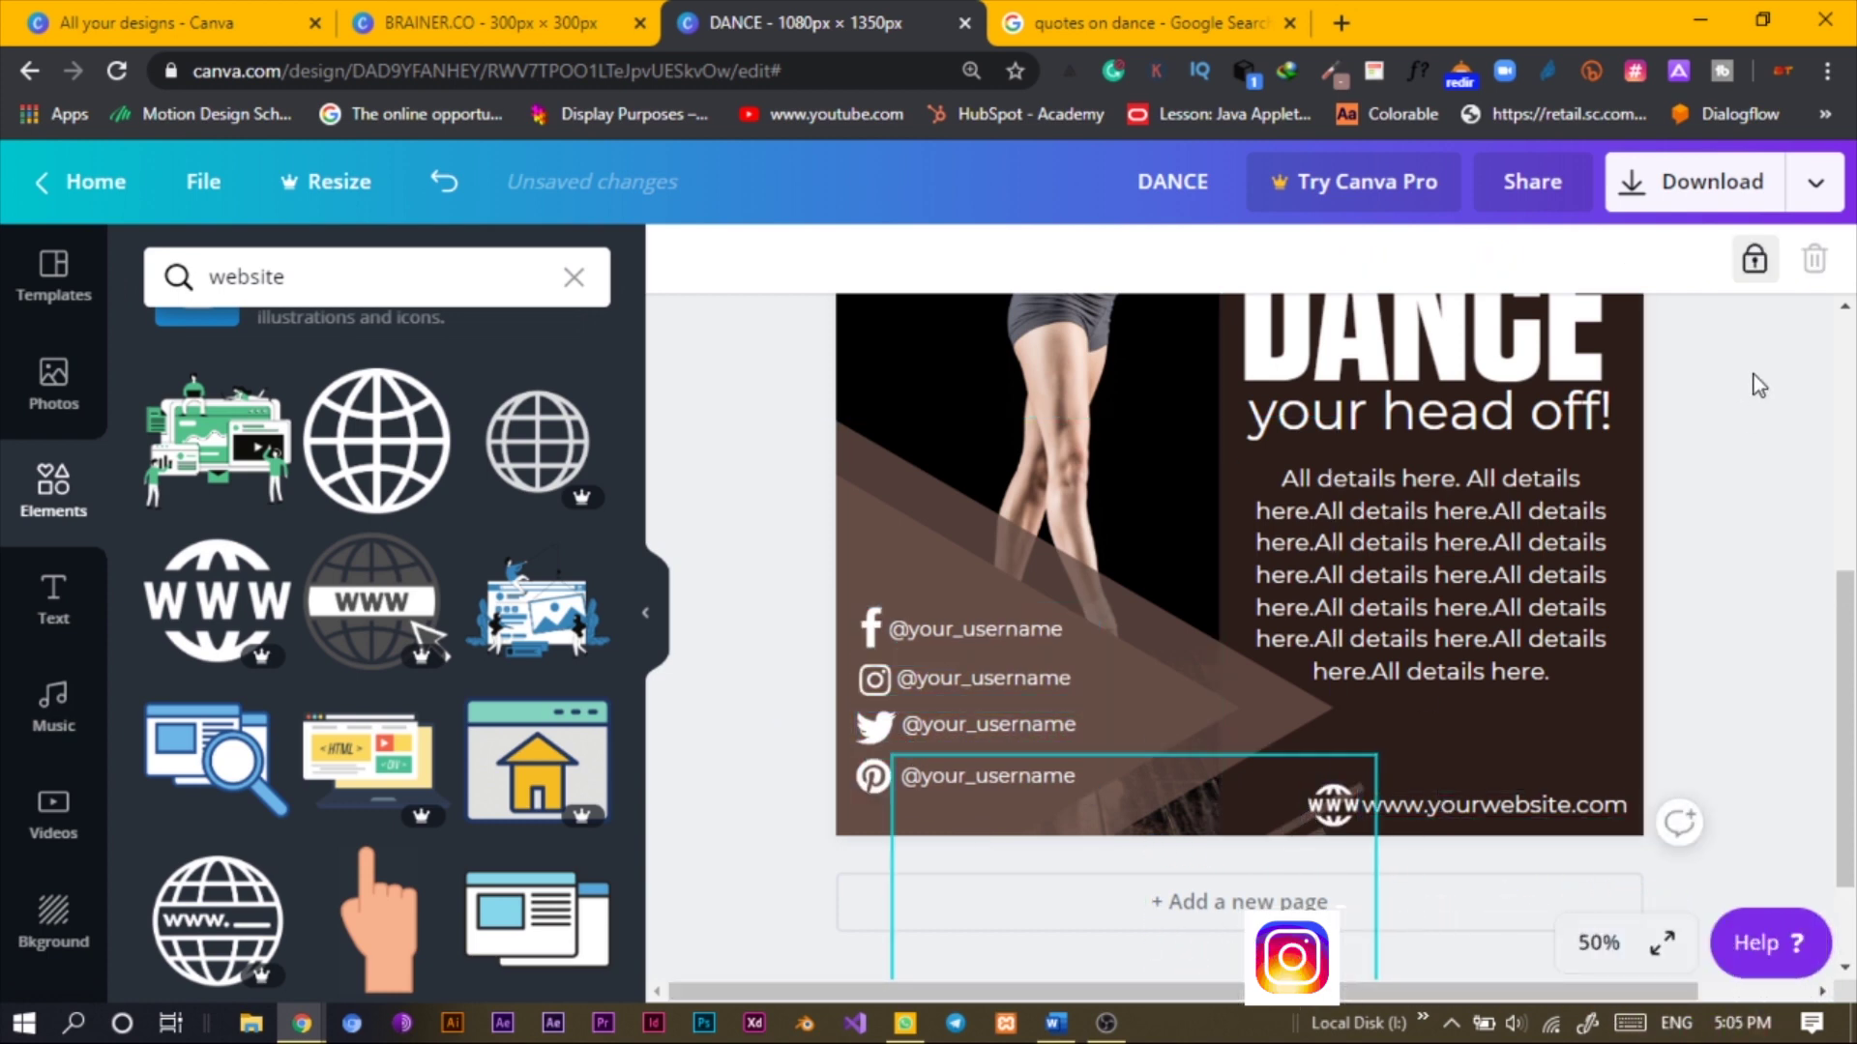
{"action": "left_click", "coordinate": [1305, 783]}
{"action": "left_click_drag", "start_coordinate": [1270, 832], "coordinate": [1230, 760]}
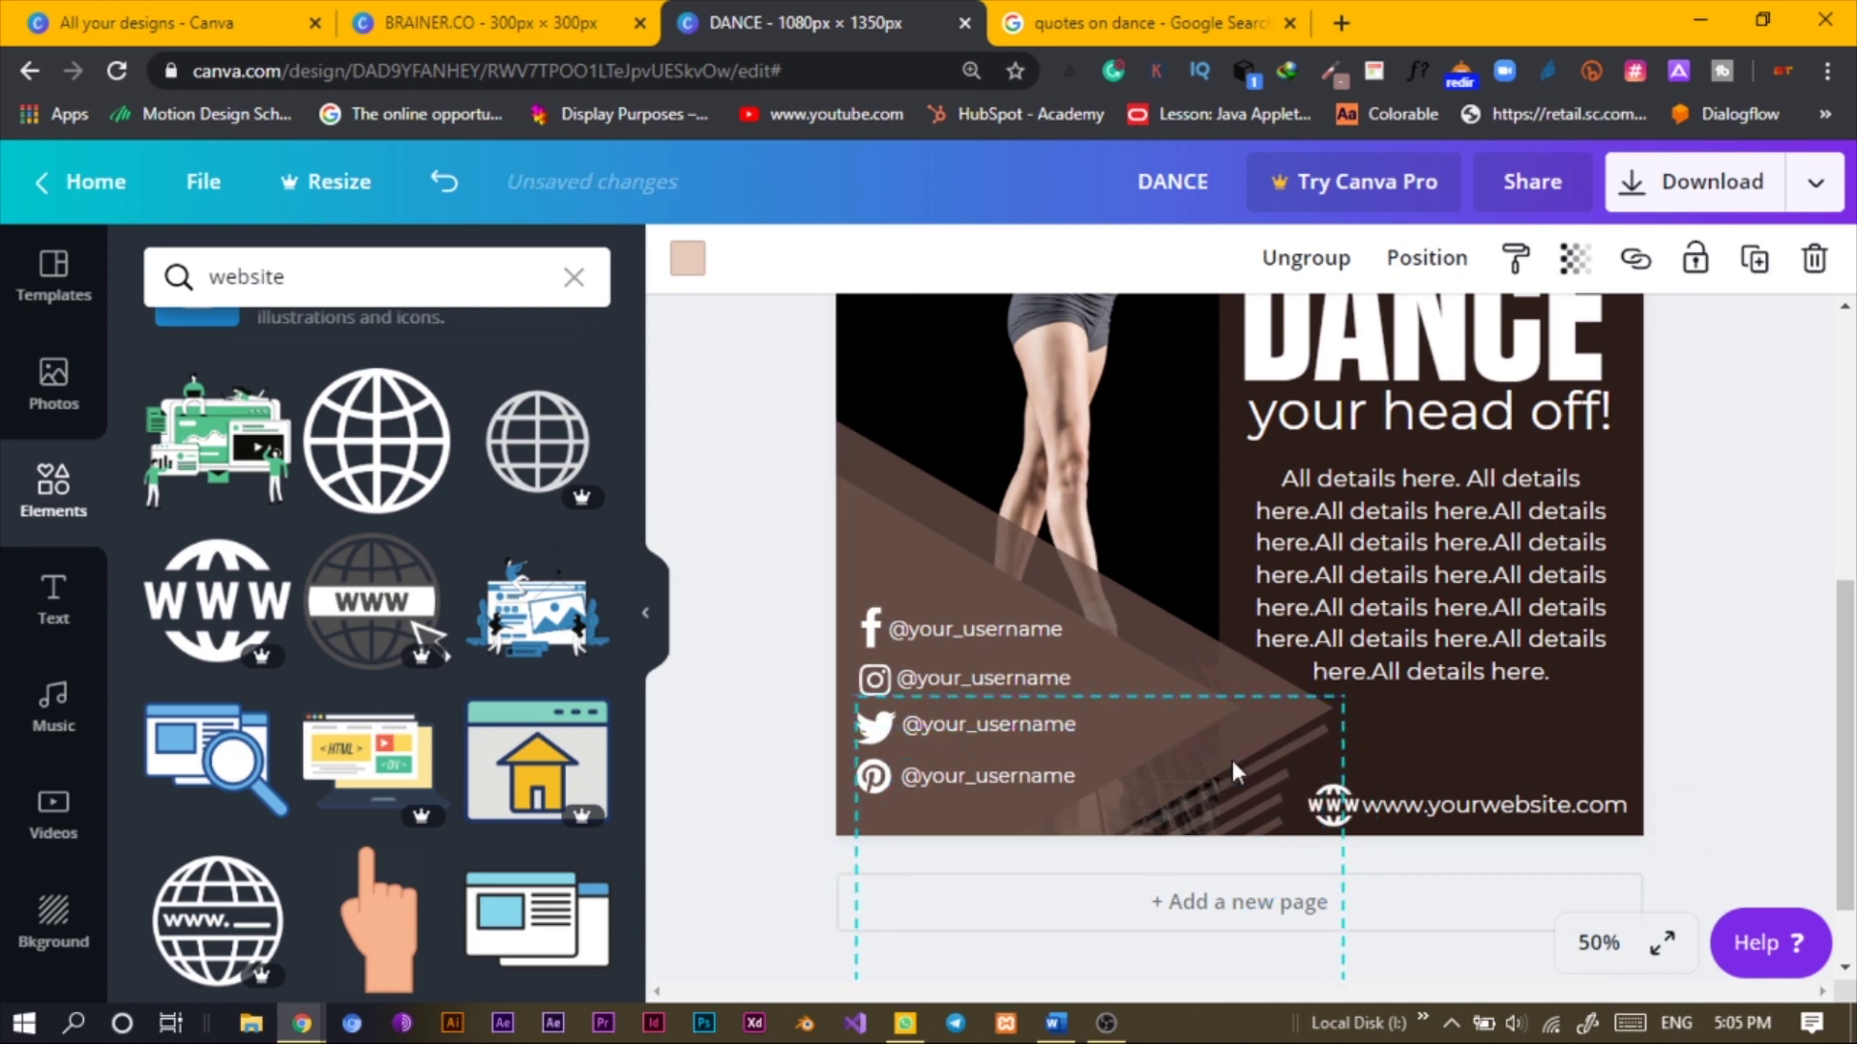
{"action": "left_click", "coordinate": [1813, 607]}
{"action": "key", "text": "ctrl+minus"}
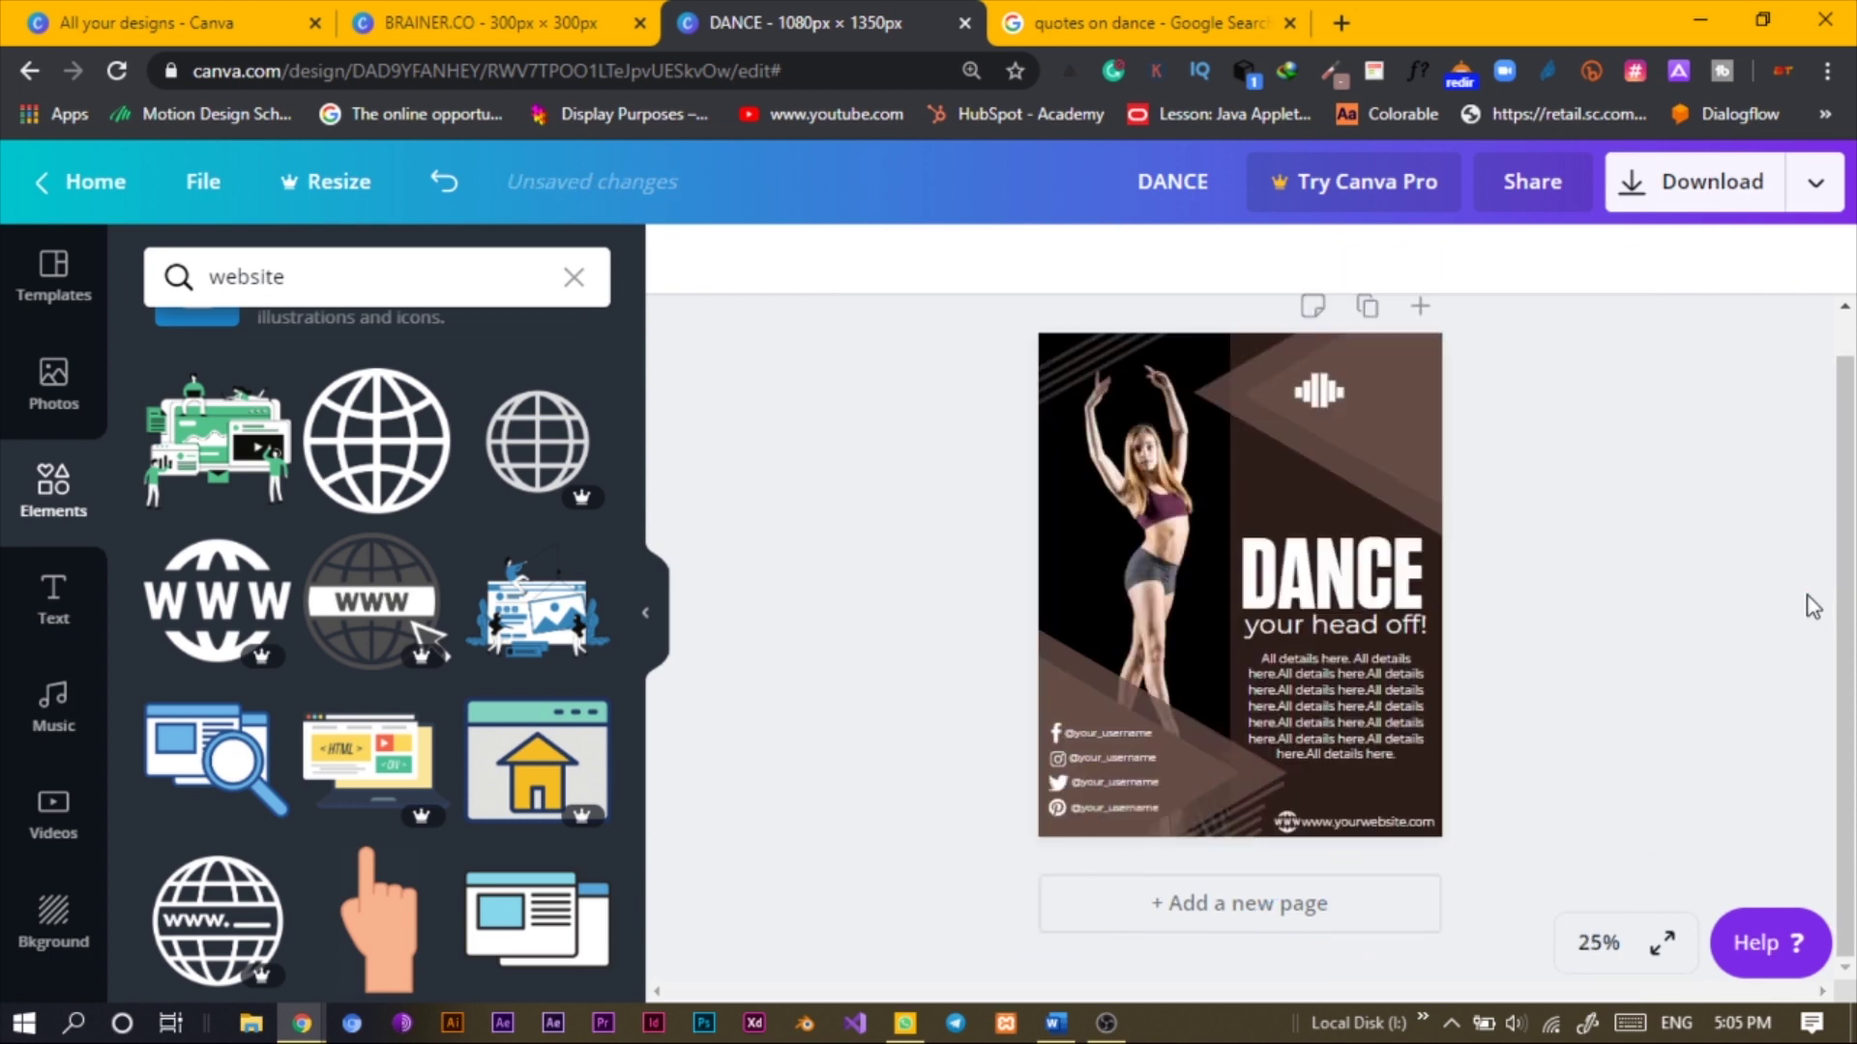
Duplicate the website address text and place the copy to the right of the logo at the flyer's top
{"action": "left_click", "coordinate": [1317, 392]}
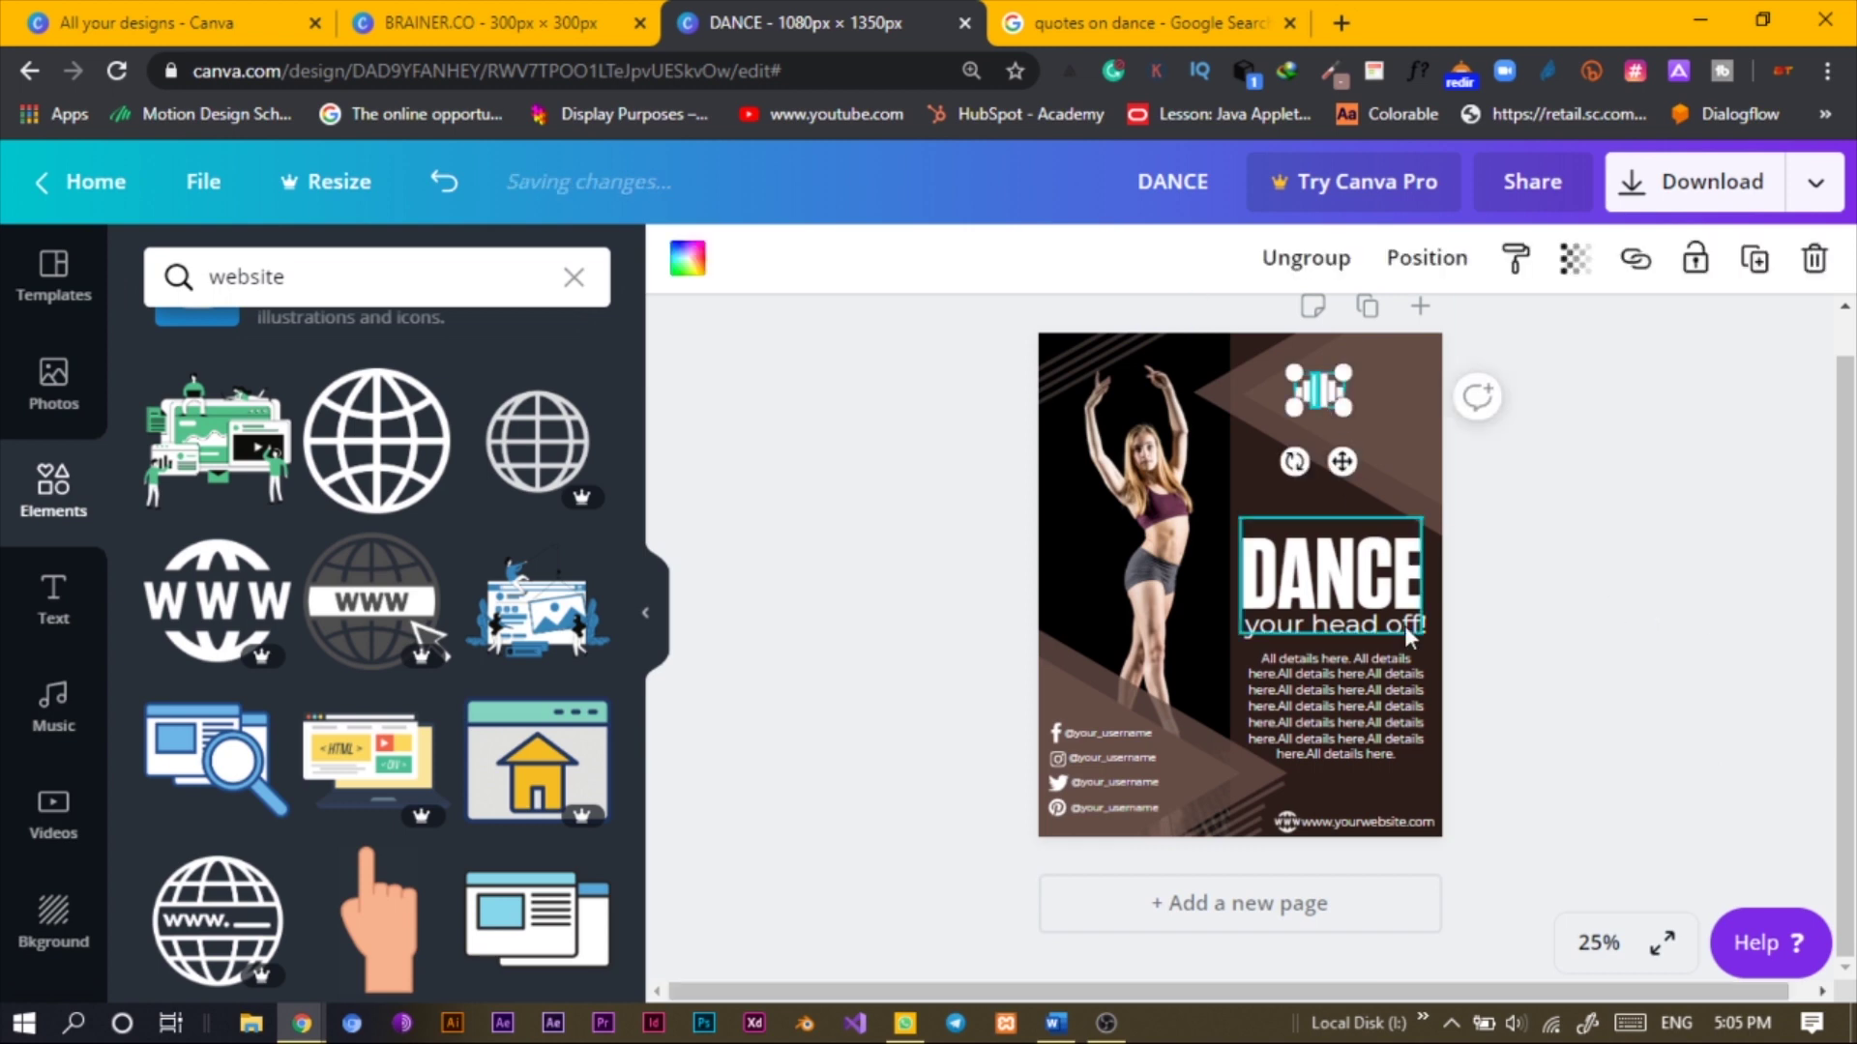
{"action": "double_click", "coordinate": [1363, 823]}
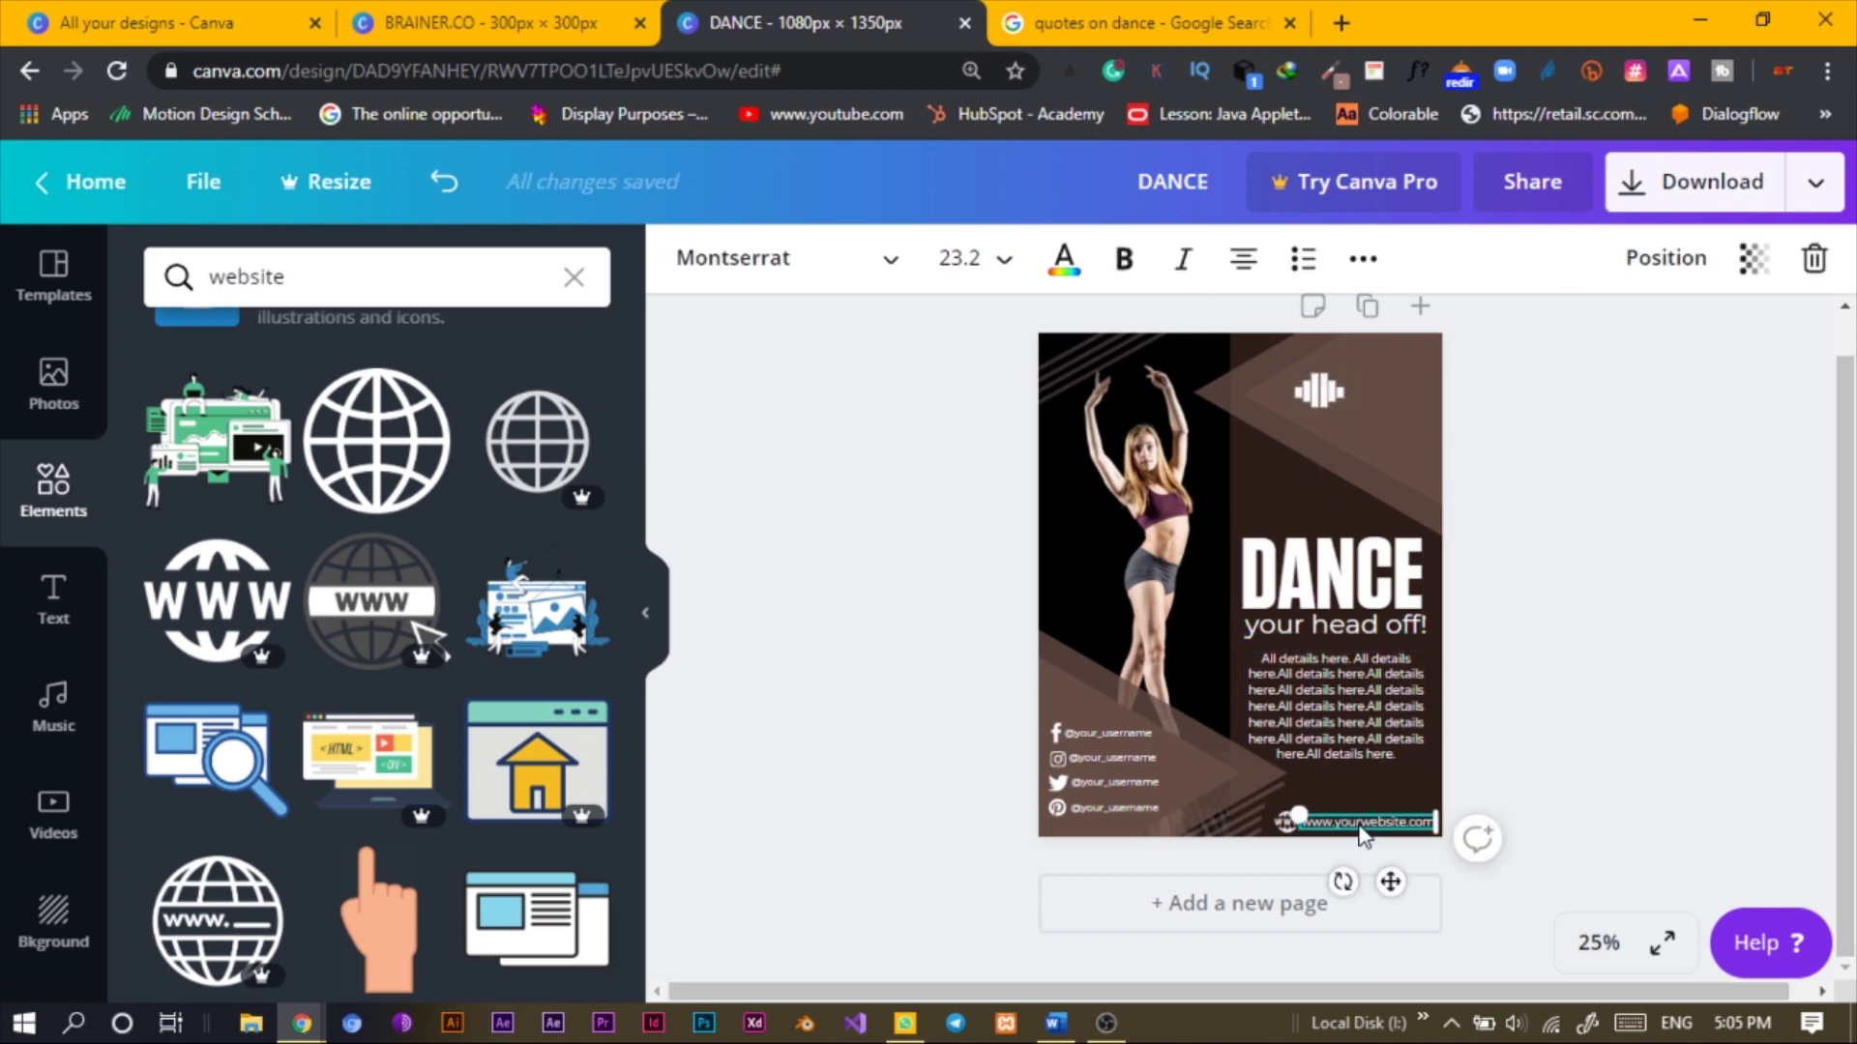
{"action": "left_click_drag", "start_coordinate": [1390, 881], "coordinate": [1445, 455]}
Shift the logo and the copied website address together to the left inside the upper triangle
{"action": "left_click", "coordinate": [1315, 394], "text": "shift"}
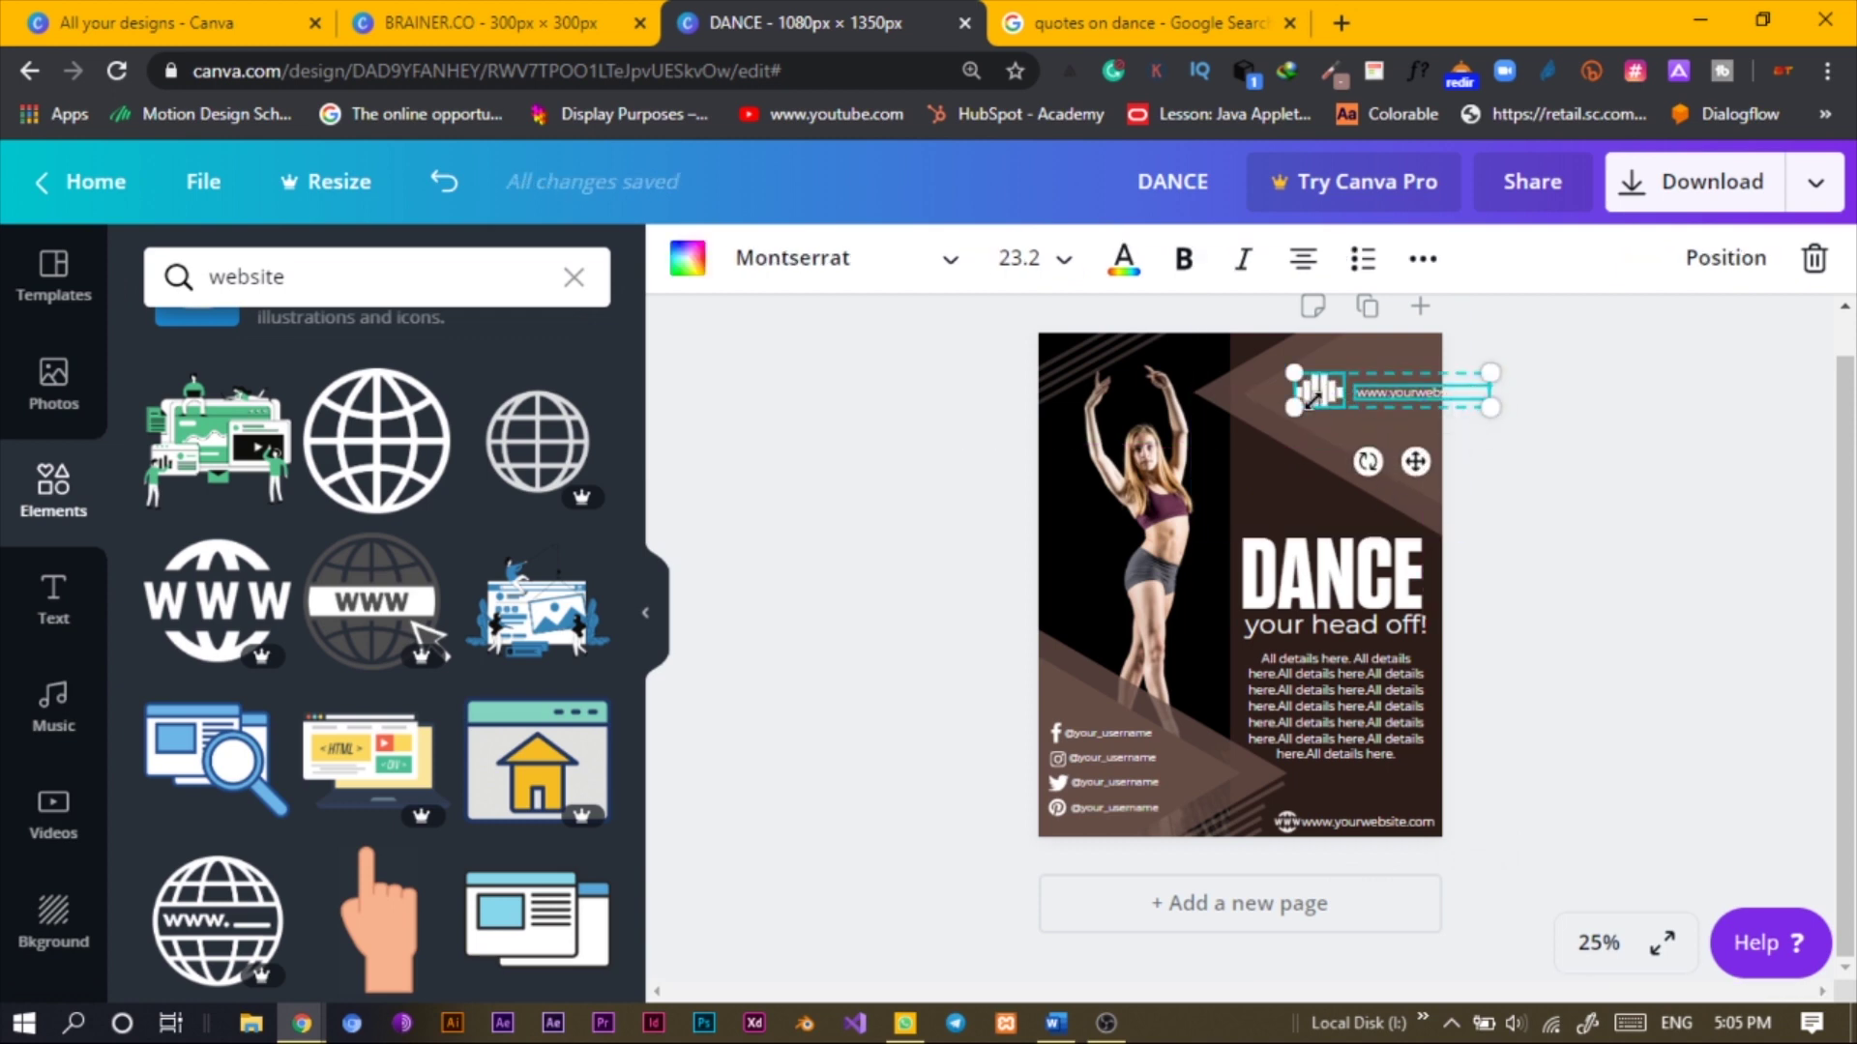
{"action": "key", "text": "shift+Left"}
{"action": "key", "text": "shift+Left"}
{"action": "key", "text": "shift+Left"}
{"action": "key", "text": "shift+Left"}
{"action": "key", "text": "shift+Left"}
{"action": "key", "text": "shift+Left"}
{"action": "key", "text": "shift+Down"}
{"action": "key", "text": "shift+Up"}
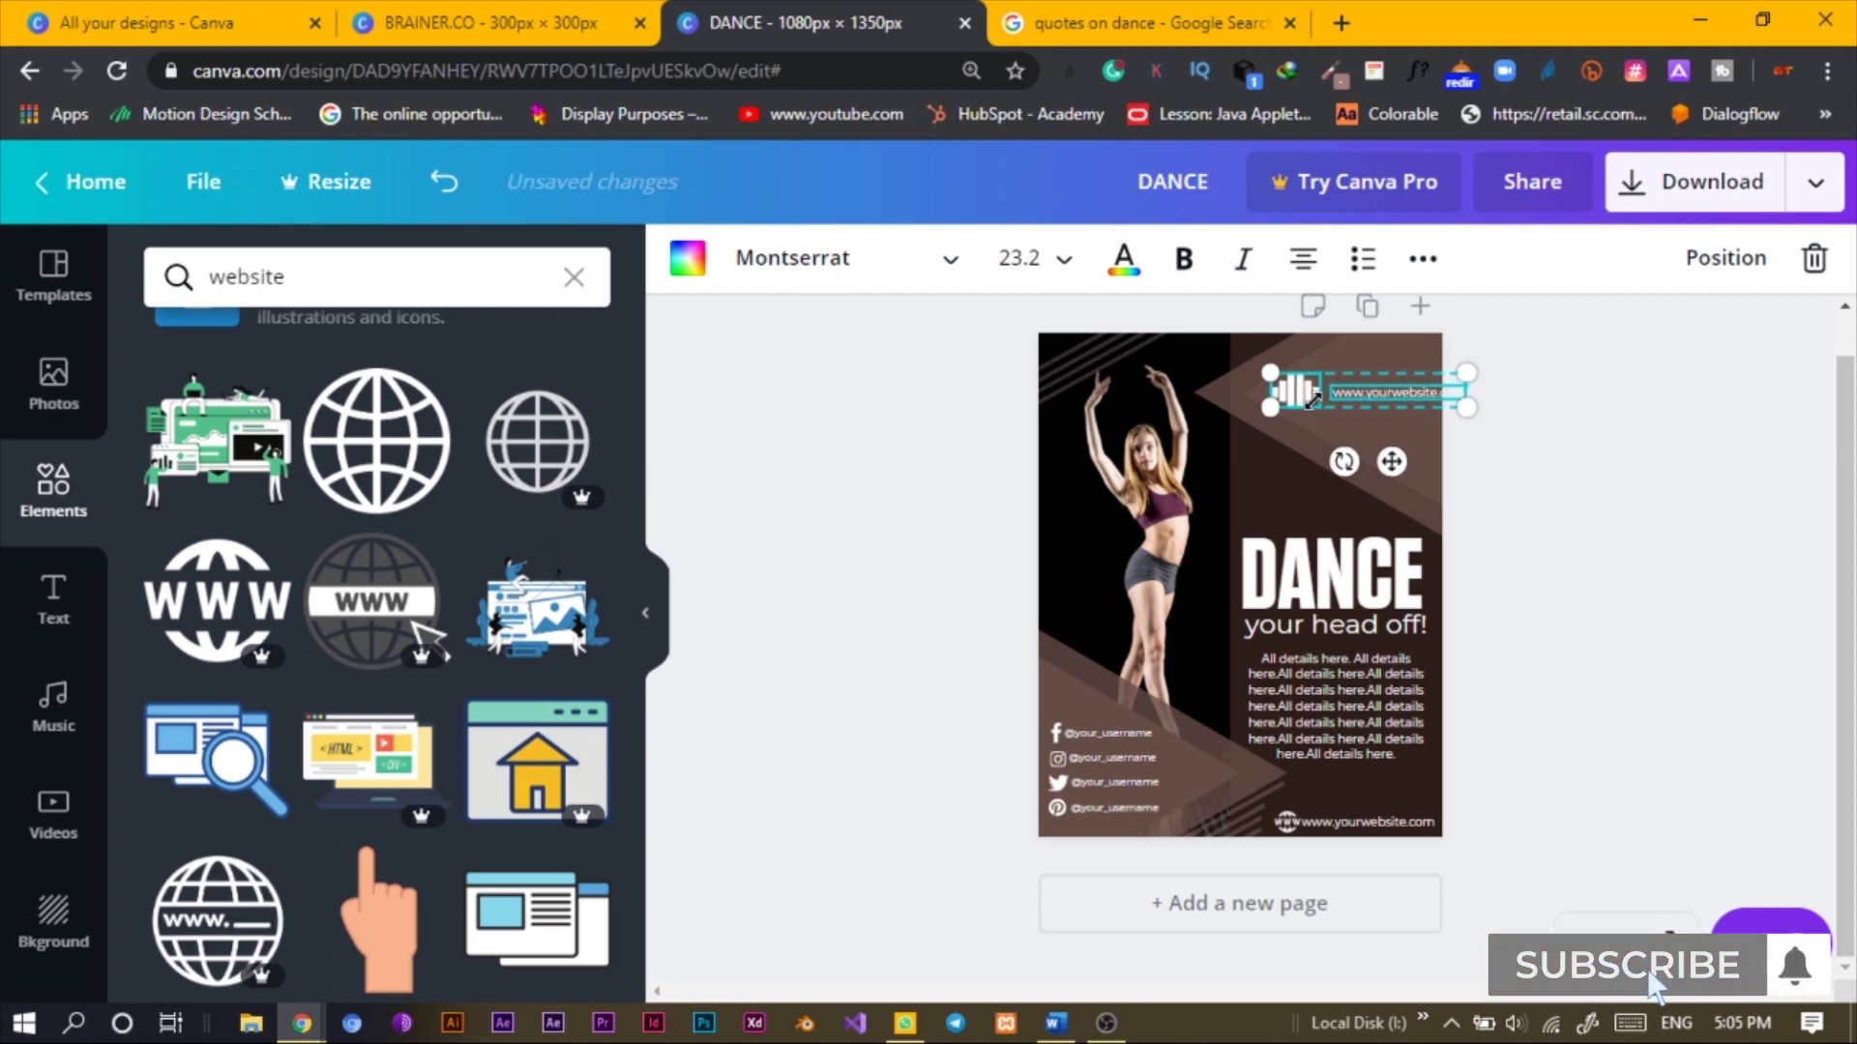
{"action": "left_click", "coordinate": [1545, 414]}
Move the copied website address left until it sits close beside the logo
{"action": "scroll", "coordinate": [1545, 414], "scroll_direction": "up", "scroll_amount": 5}
{"action": "scroll", "coordinate": [1541, 406], "scroll_direction": "up", "scroll_amount": 5}
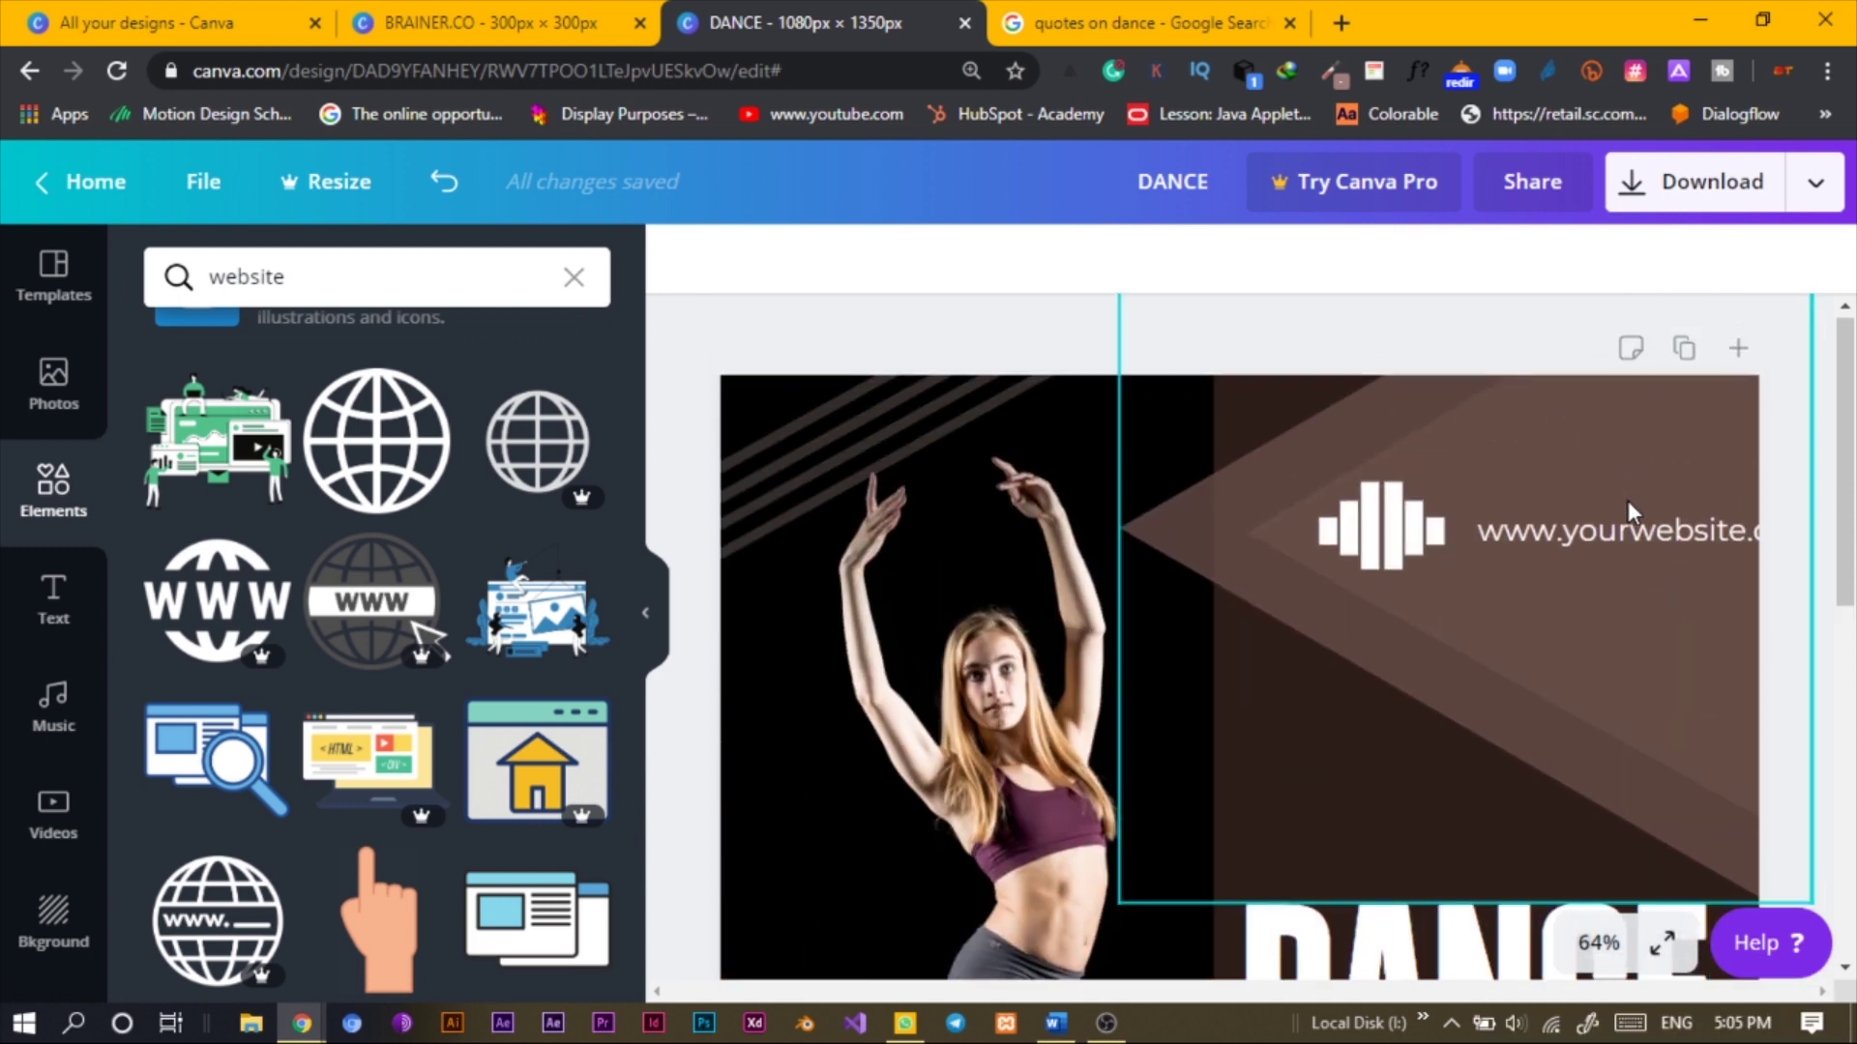
{"action": "left_click", "coordinate": [1605, 532]}
{"action": "key", "text": "shift+Left"}
{"action": "key", "text": "shift+Left"}
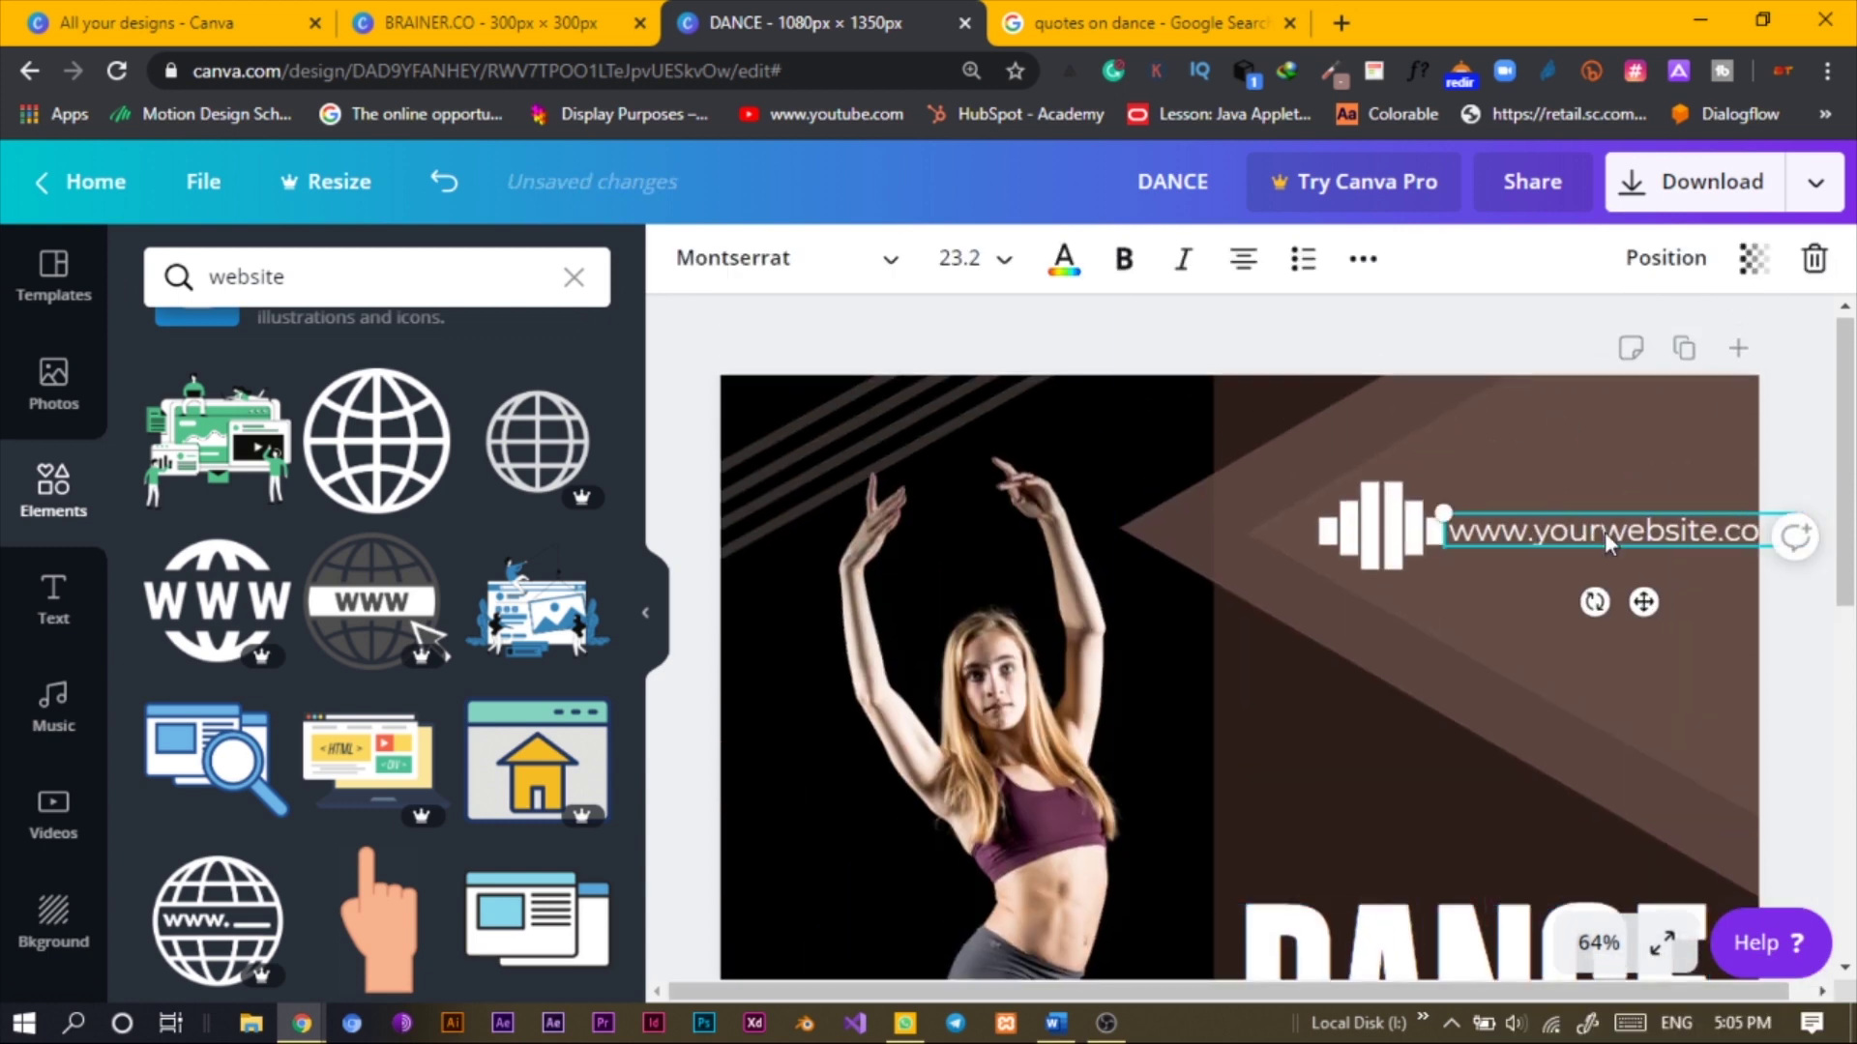
{"action": "key", "text": "shift+Left"}
Replace the copied website address beside the logo with the text "Your Logo HERE"
{"action": "double_click", "coordinate": [1604, 532]}
{"action": "triple_click", "coordinate": [1604, 532]}
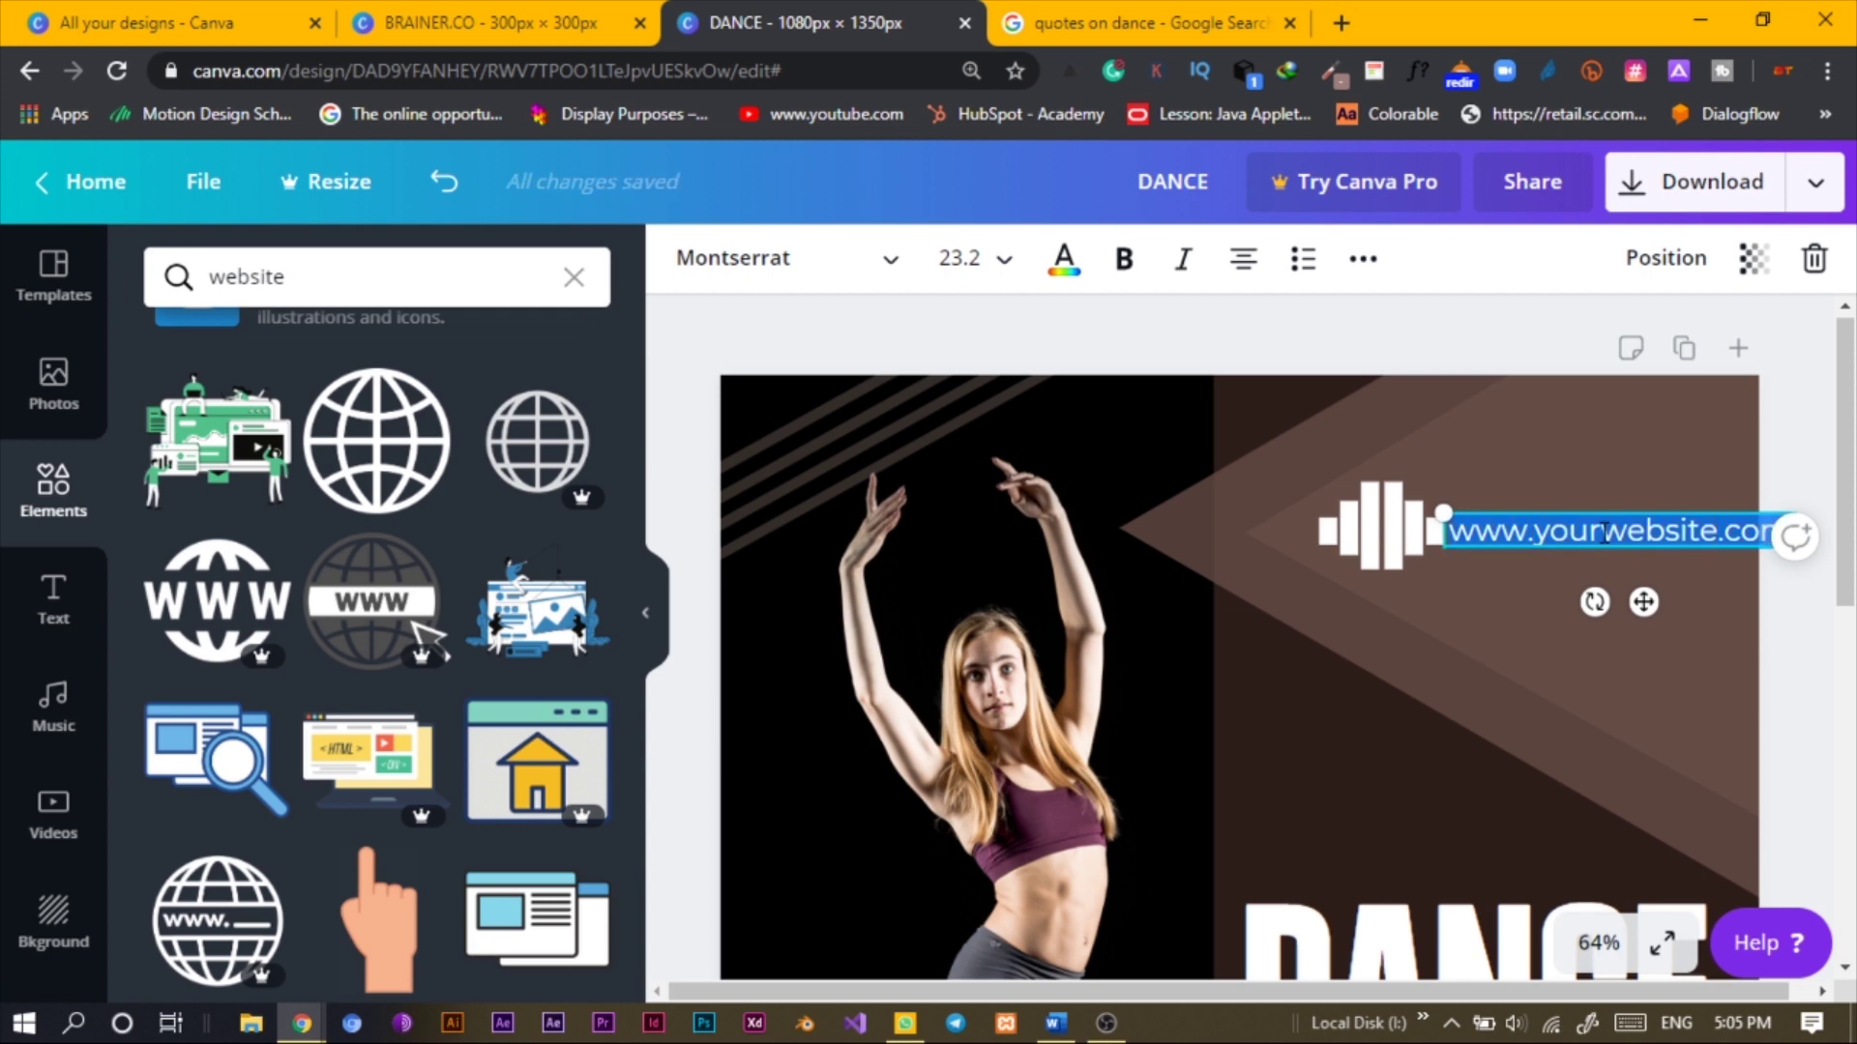
{"action": "type", "text": "AF"}
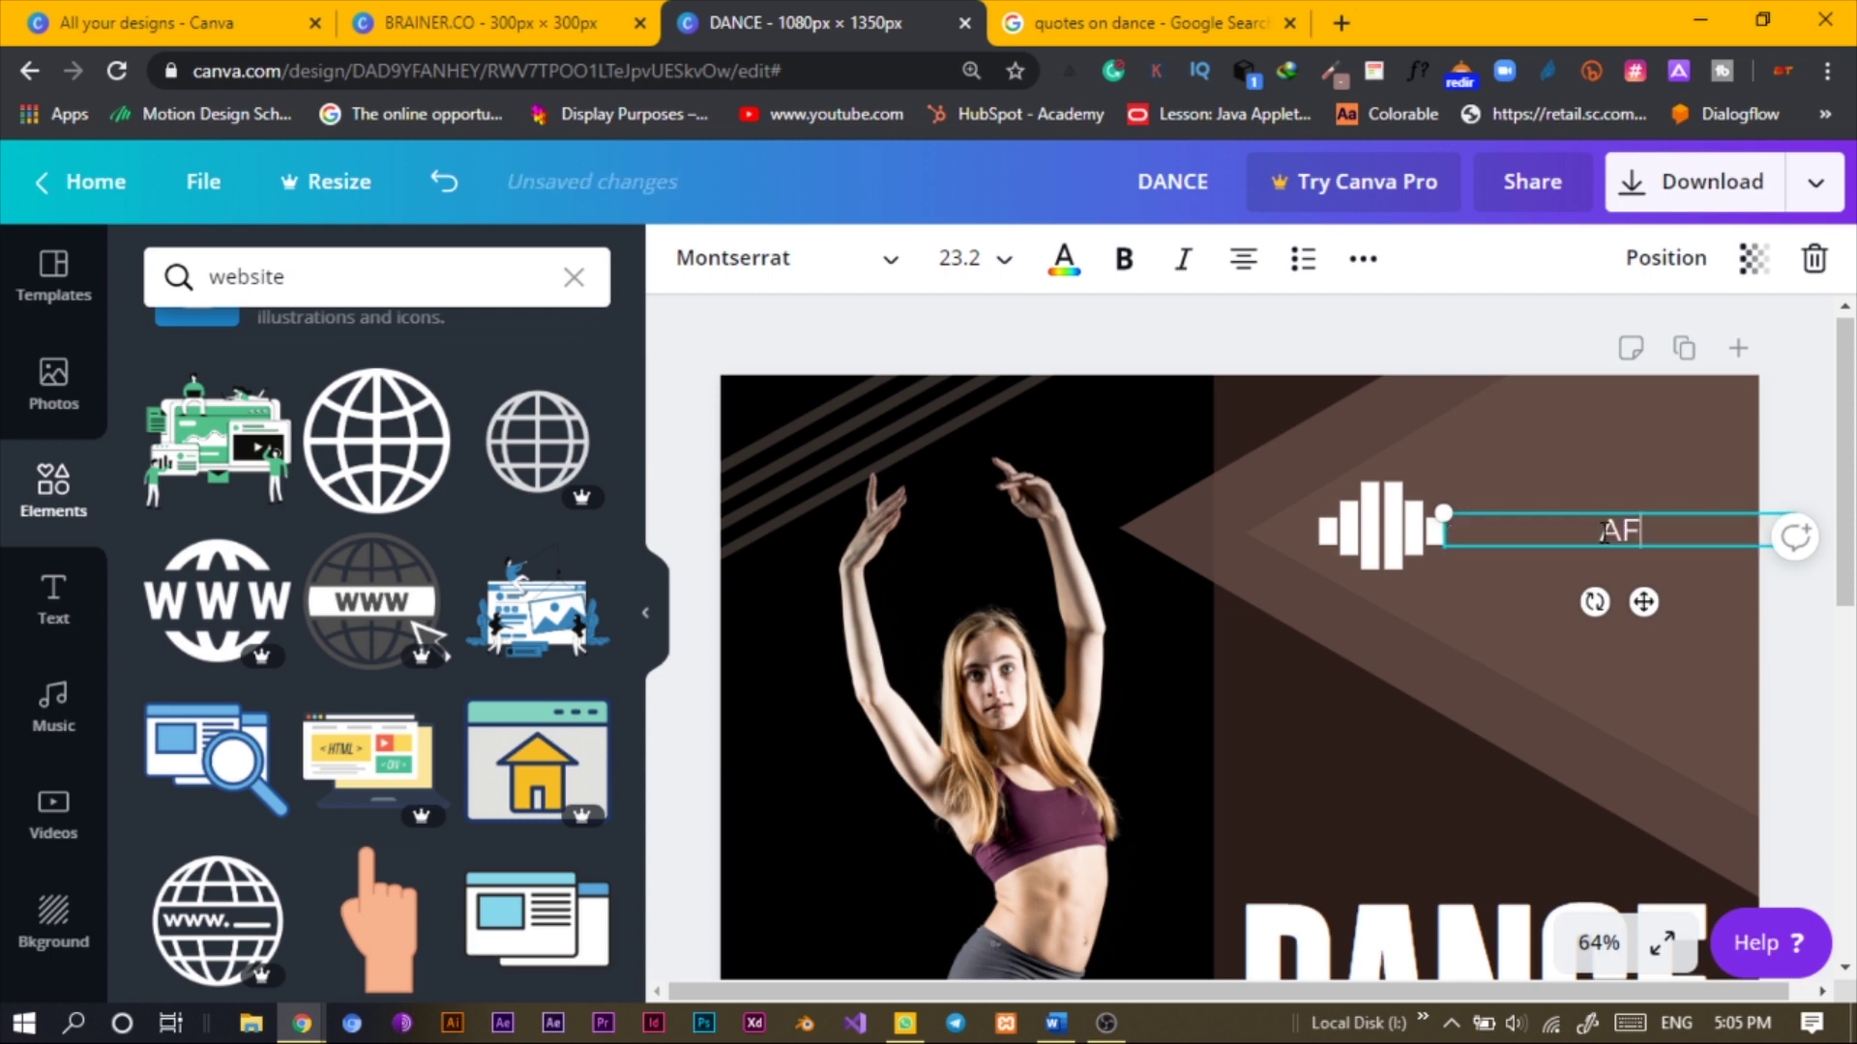
{"action": "type", "text": "our Logo"}
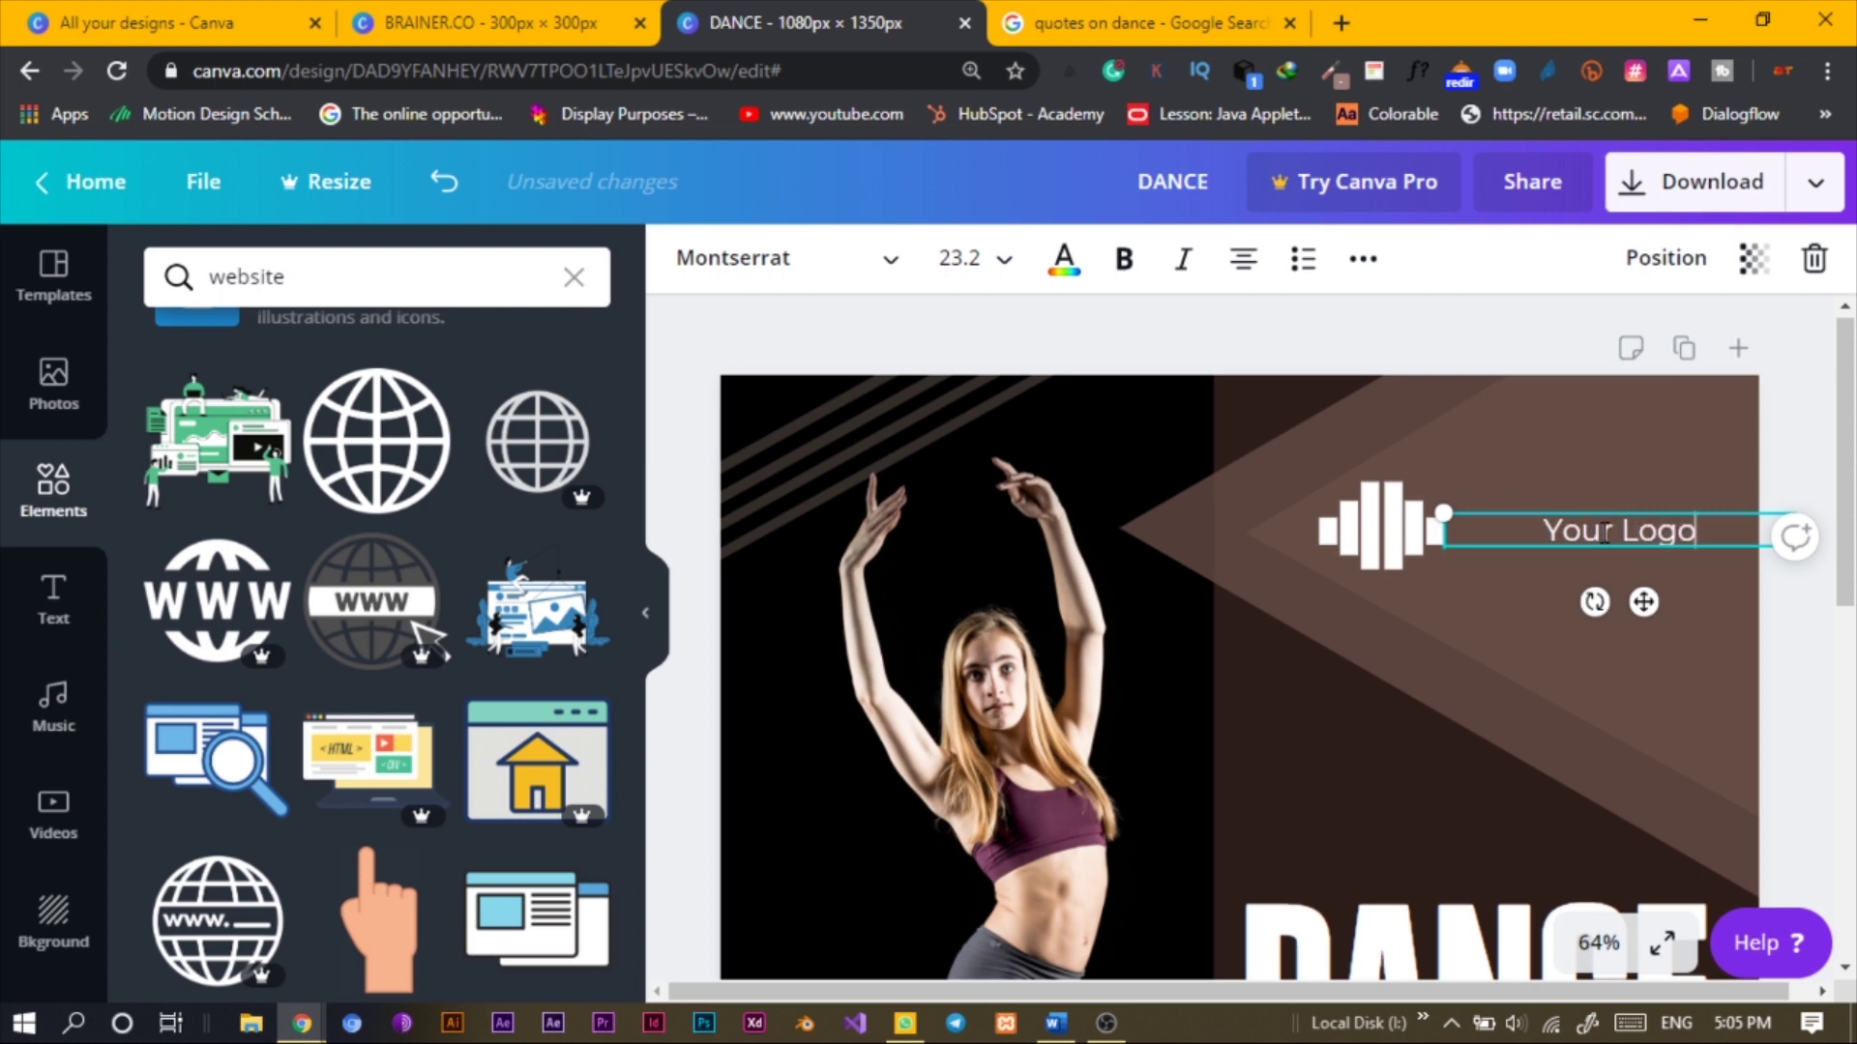
{"action": "type", "text": " HERE"}
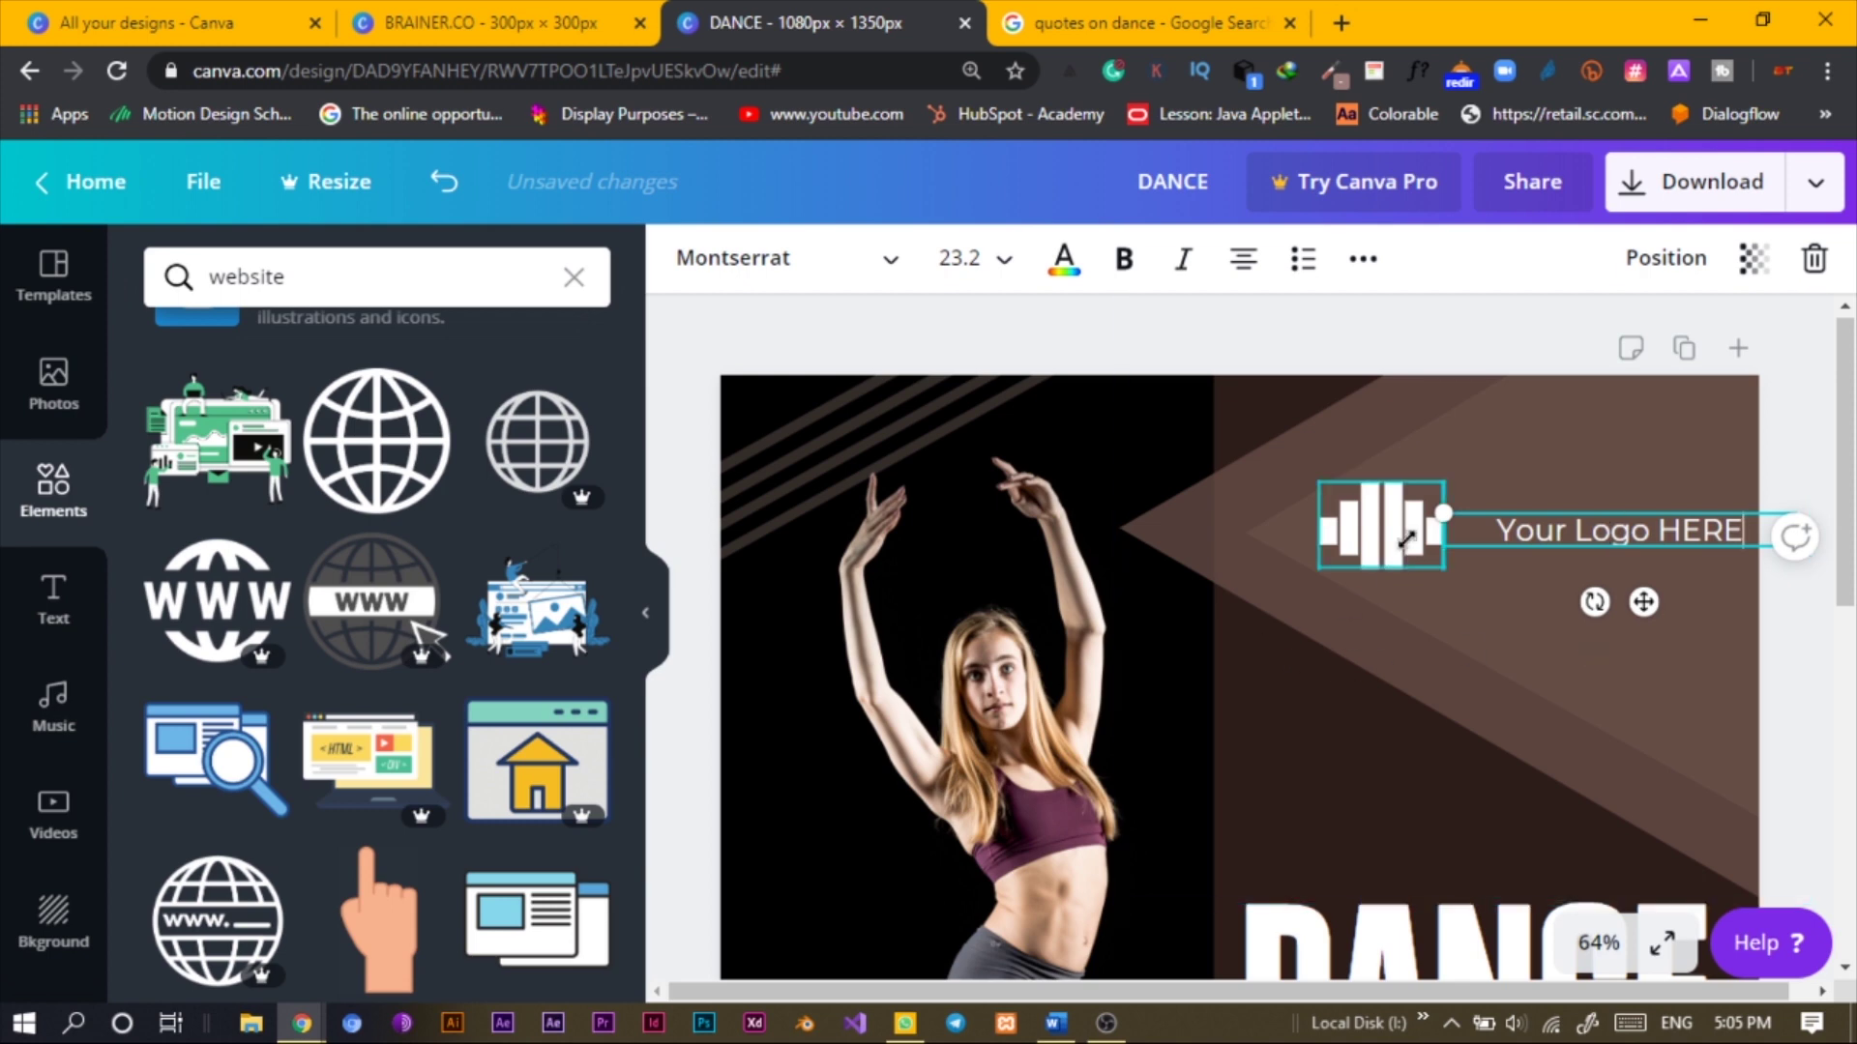
Narrow the "Your Logo HERE" text box to about 259 px wide and place it directly beside the logo, vertically centred with it
{"action": "left_click_drag", "start_coordinate": [1447, 531], "coordinate": [1544, 531]}
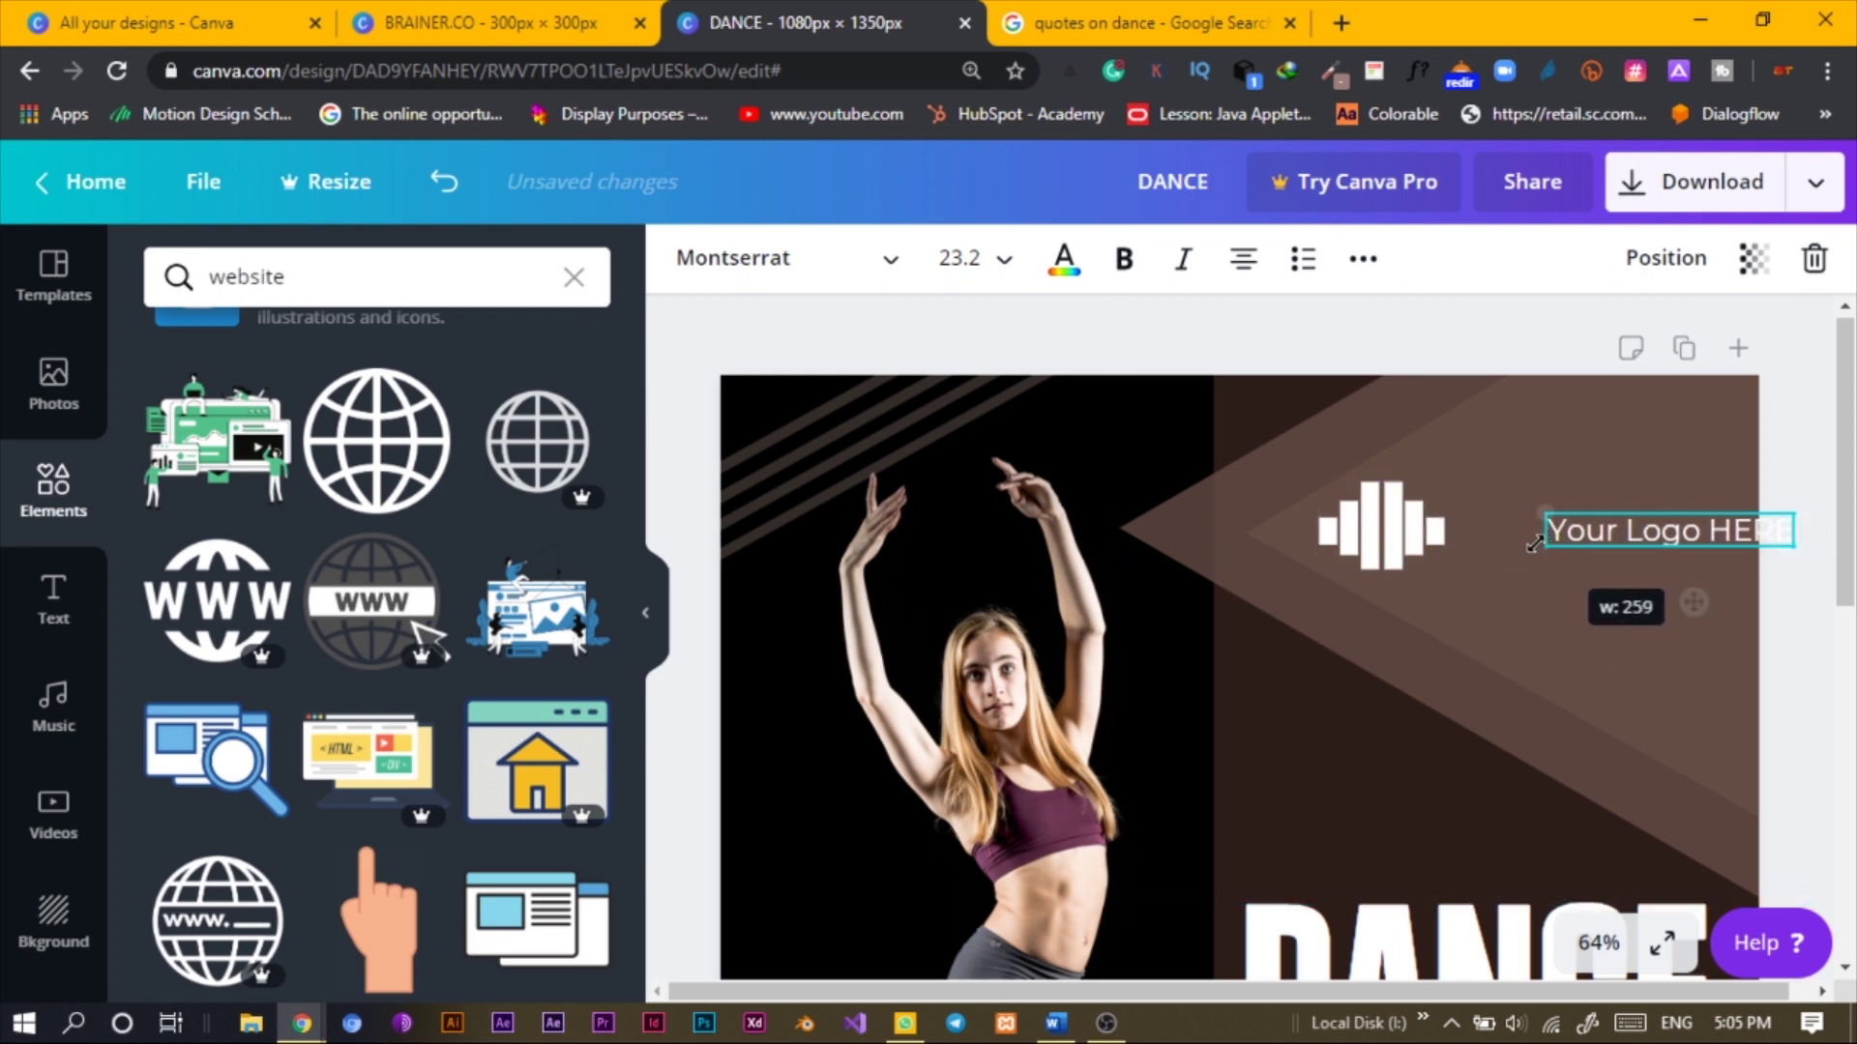
{"action": "left_click_drag", "start_coordinate": [1680, 610], "coordinate": [1593, 602]}
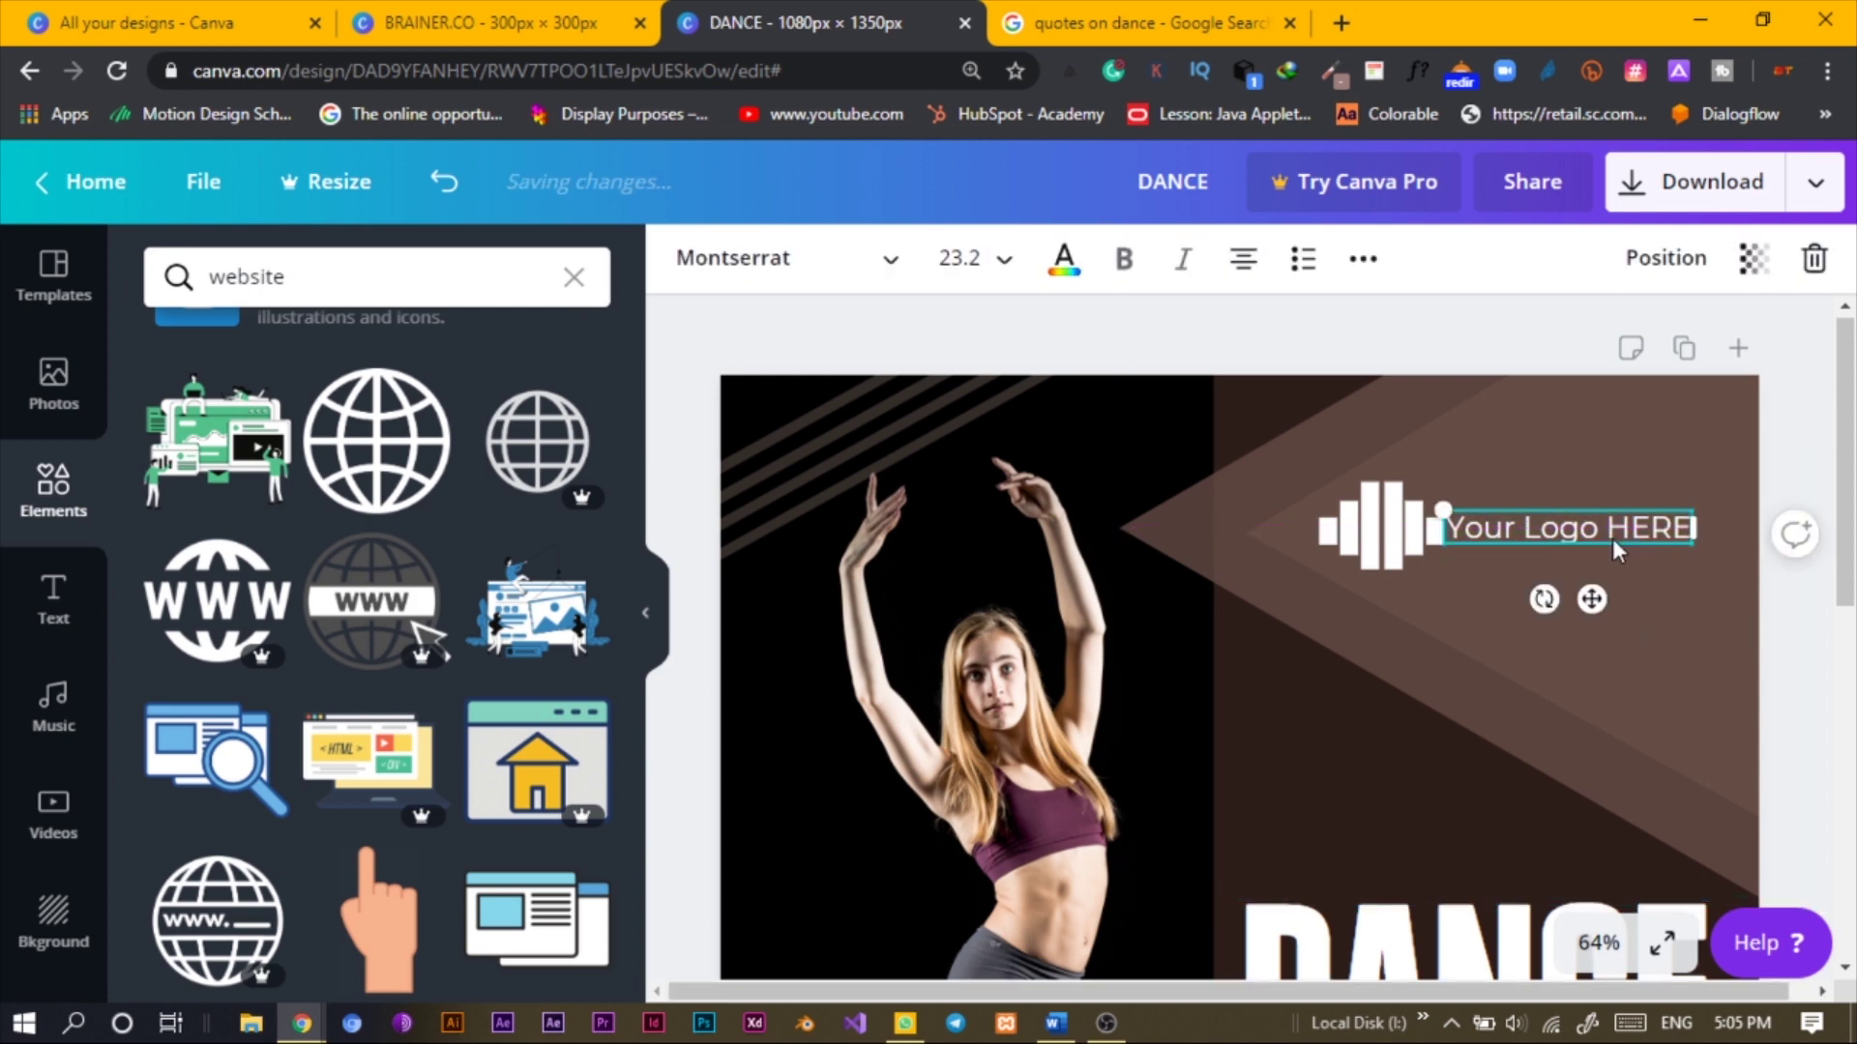
{"action": "left_click_drag", "start_coordinate": [1599, 536], "coordinate": [1588, 580]}
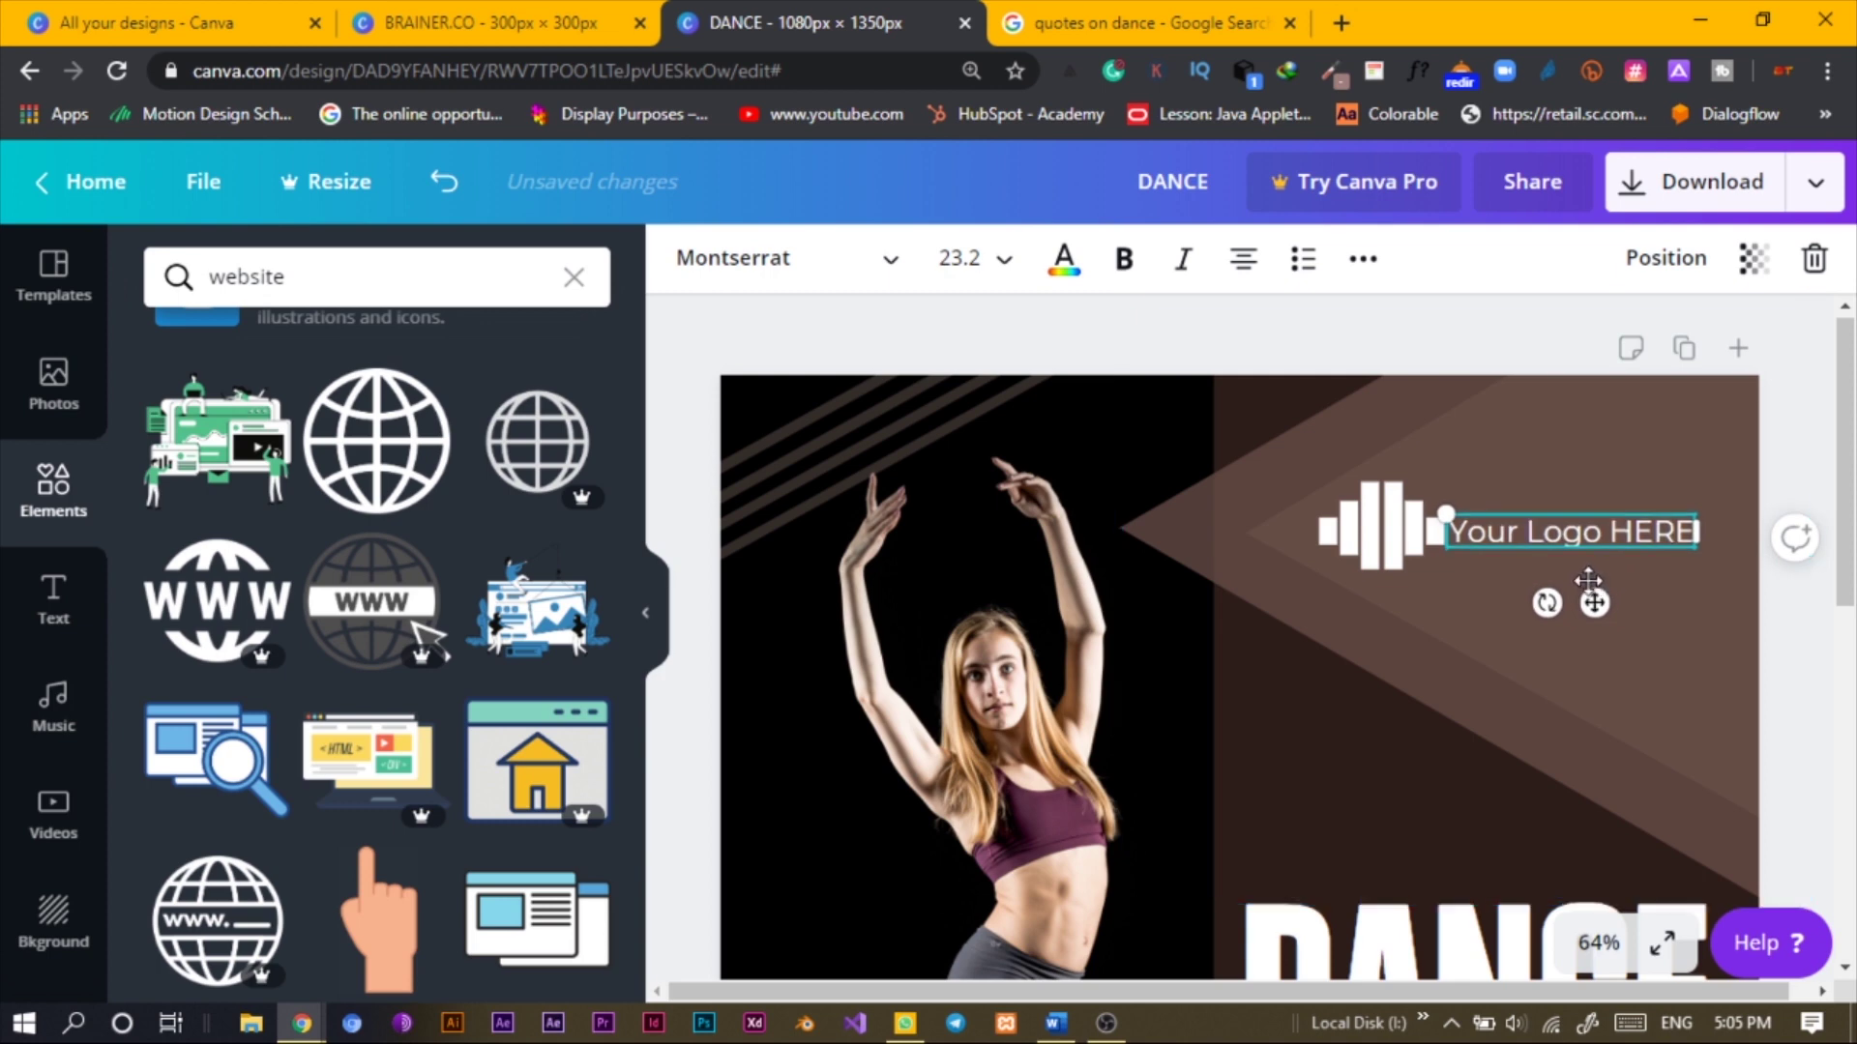
Shift the logo and the "Your Logo HERE" text together slightly to the right inside the upper triangle
{"action": "left_click", "coordinate": [1400, 548], "text": "shift"}
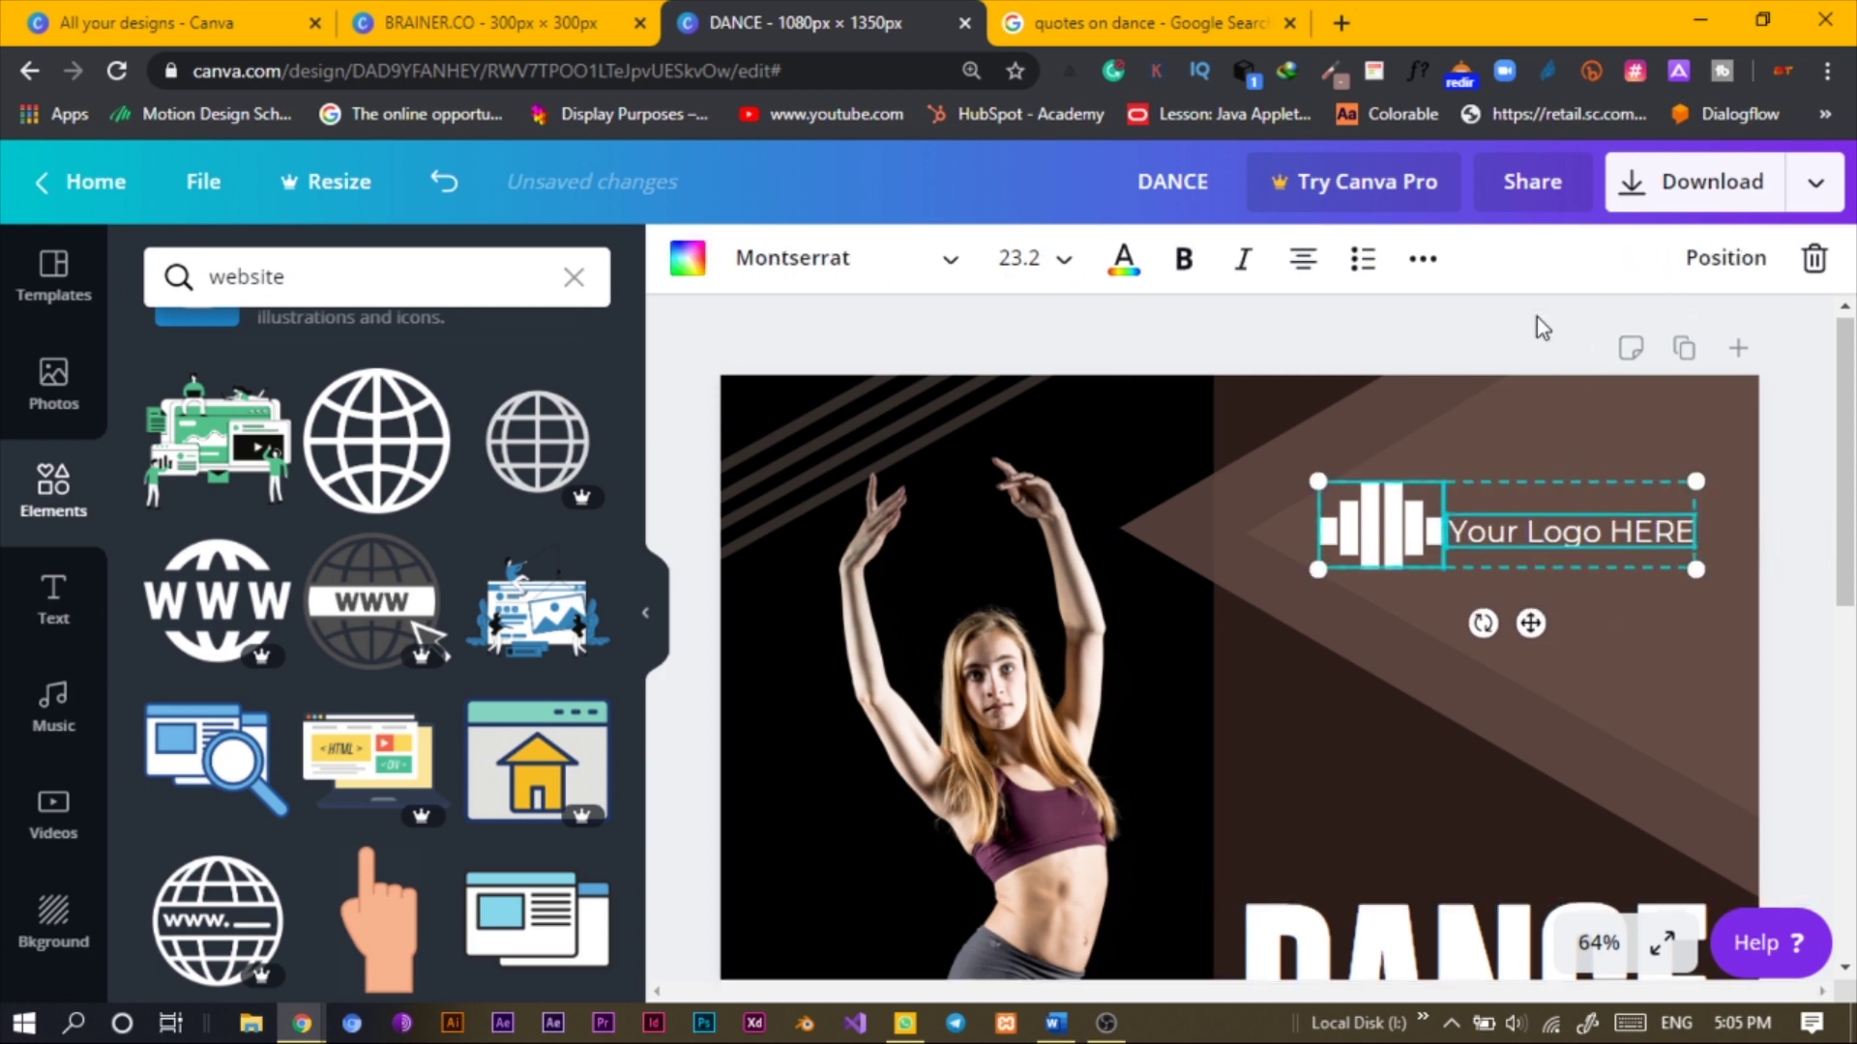
{"action": "left_click_drag", "start_coordinate": [1388, 542], "coordinate": [1424, 543]}
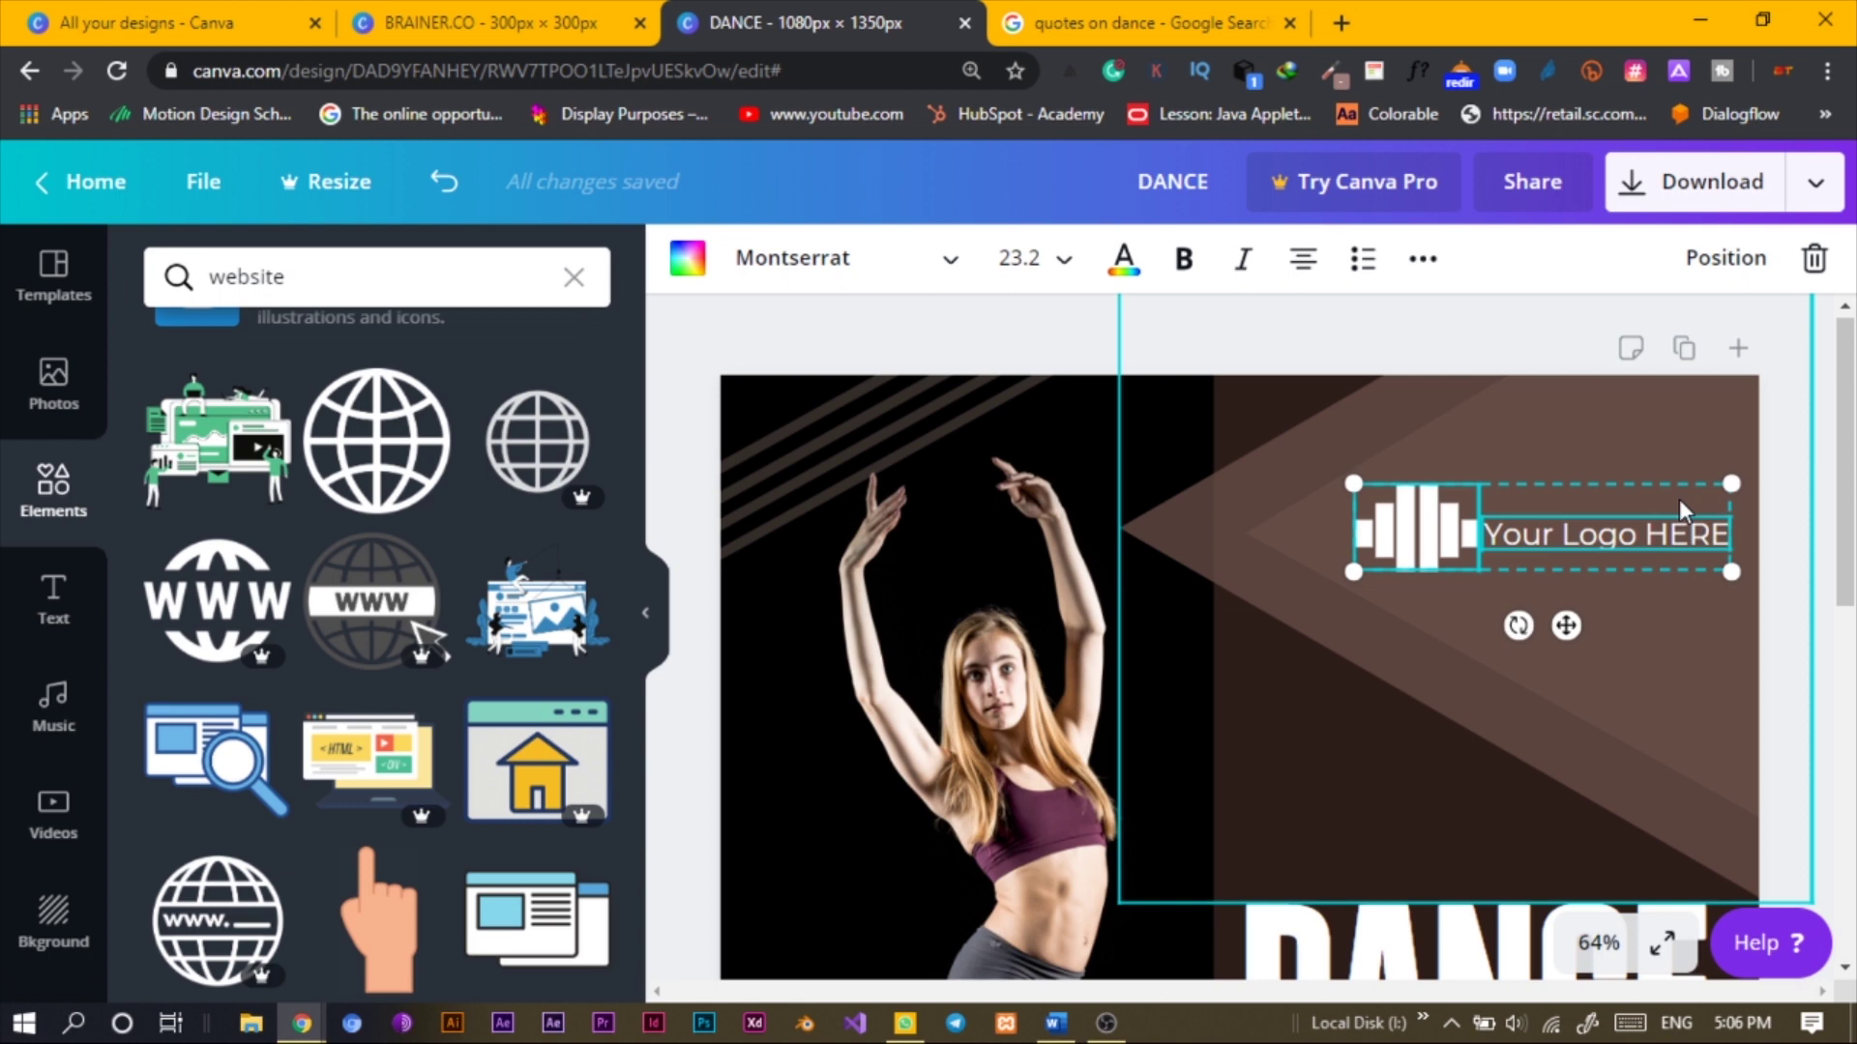
{"action": "key", "text": "ctrl+minus"}
{"action": "key", "text": "ctrl+minus"}
{"action": "left_click", "coordinate": [1609, 530]}
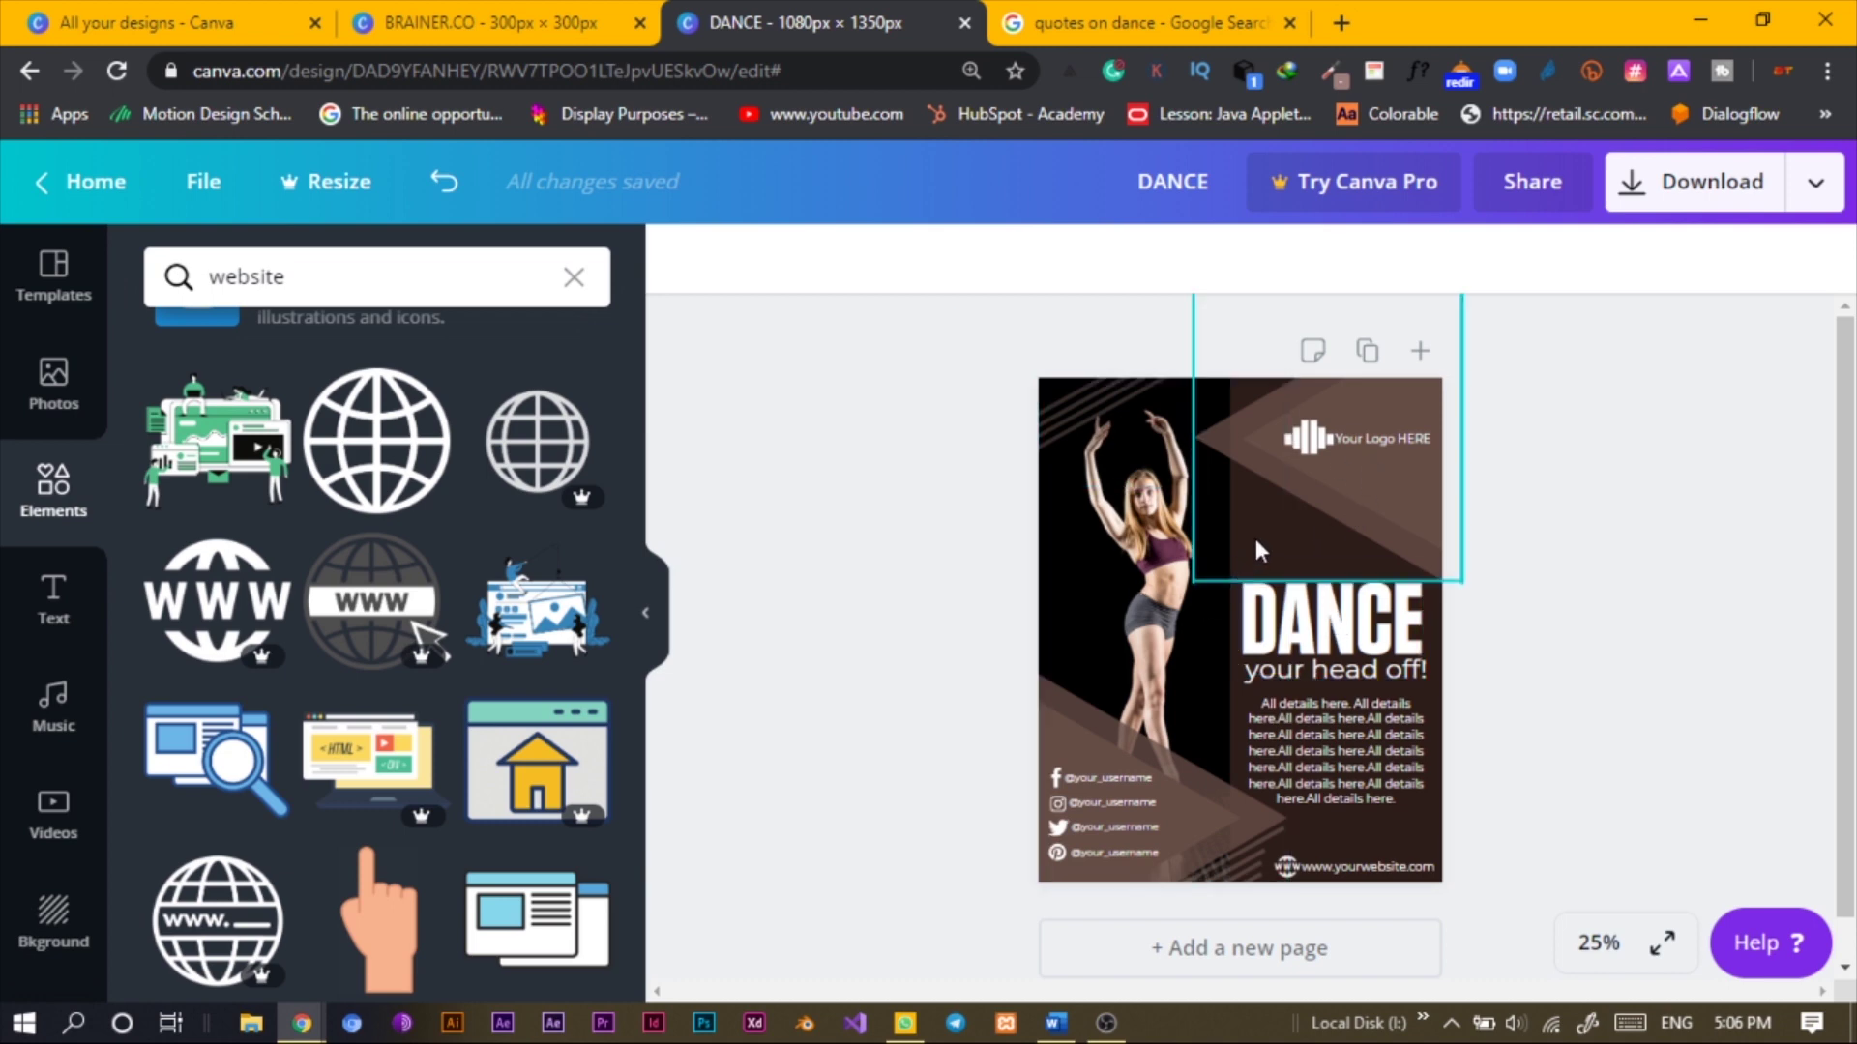
Add a text box above the DANCE heading, enlarge it to font size 43.8 and enter "Africangeeks"
{"action": "key", "text": "t"}
{"action": "left_click_drag", "start_coordinate": [1258, 672], "coordinate": [1363, 604]}
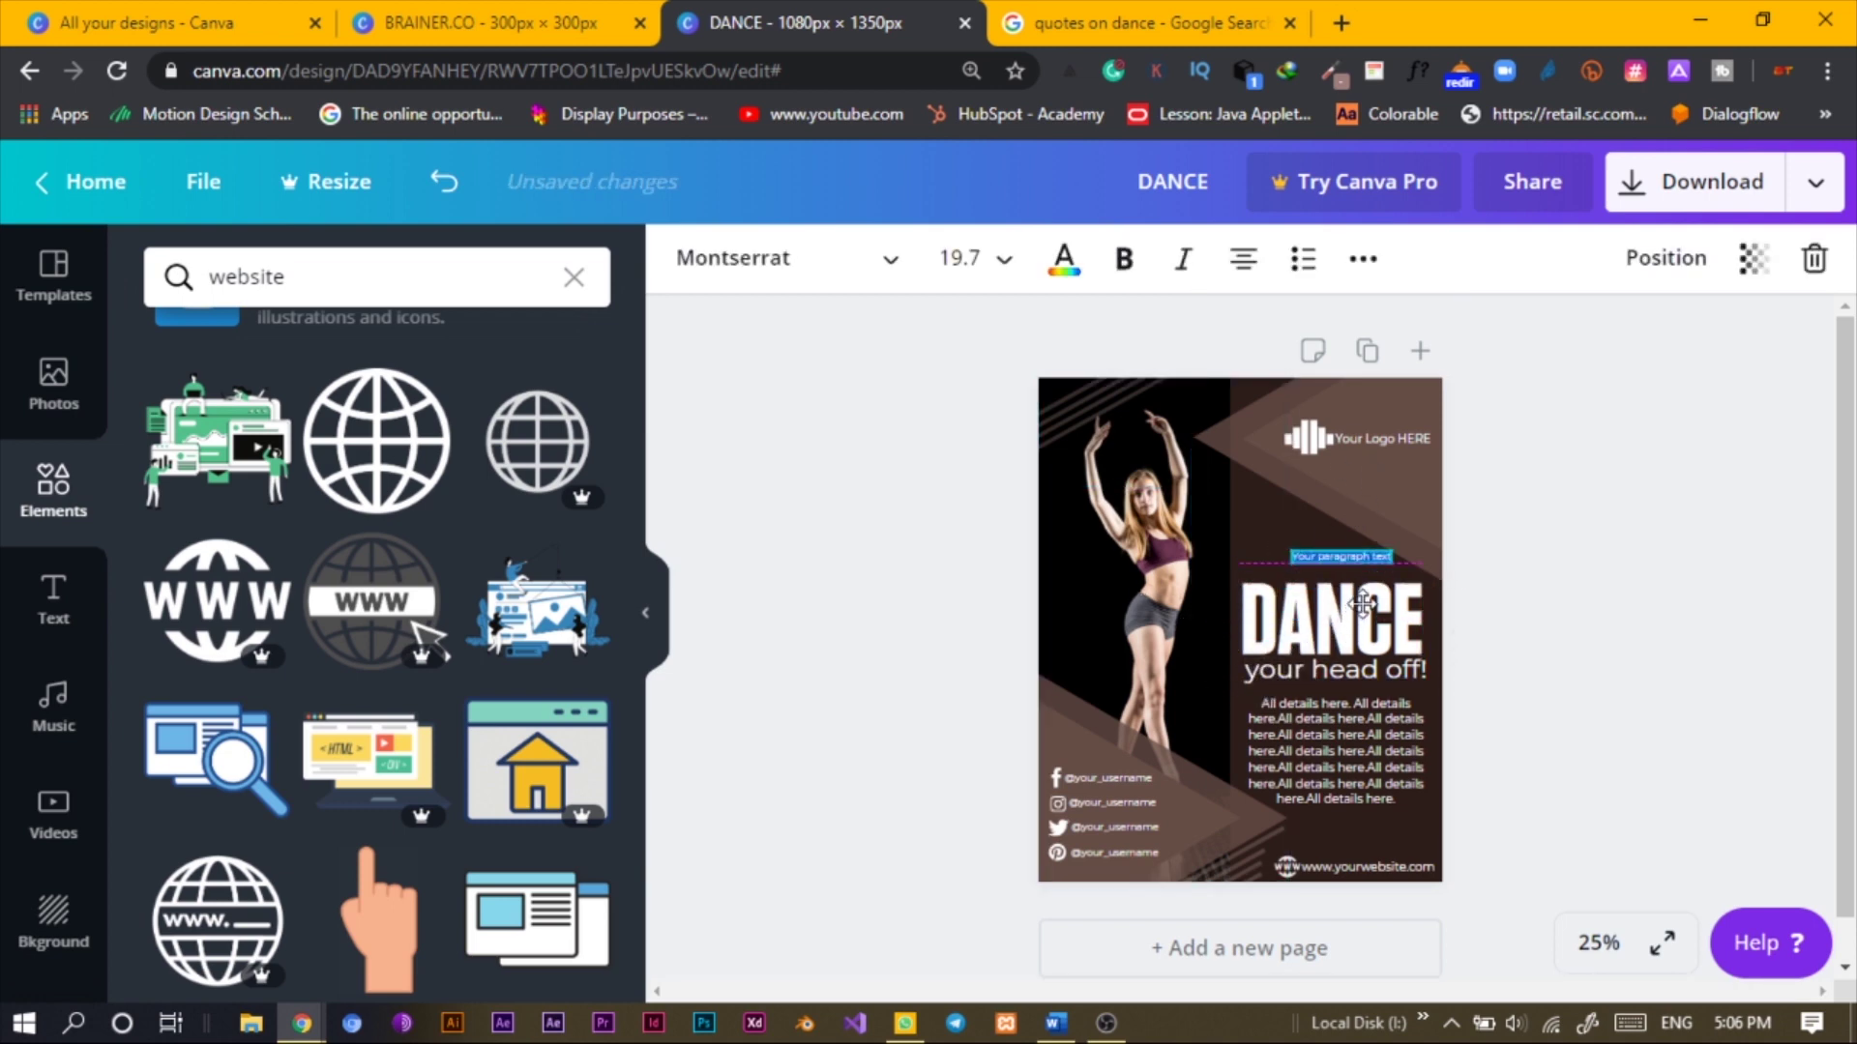
{"action": "left_click_drag", "start_coordinate": [1291, 551], "coordinate": [1166, 545]}
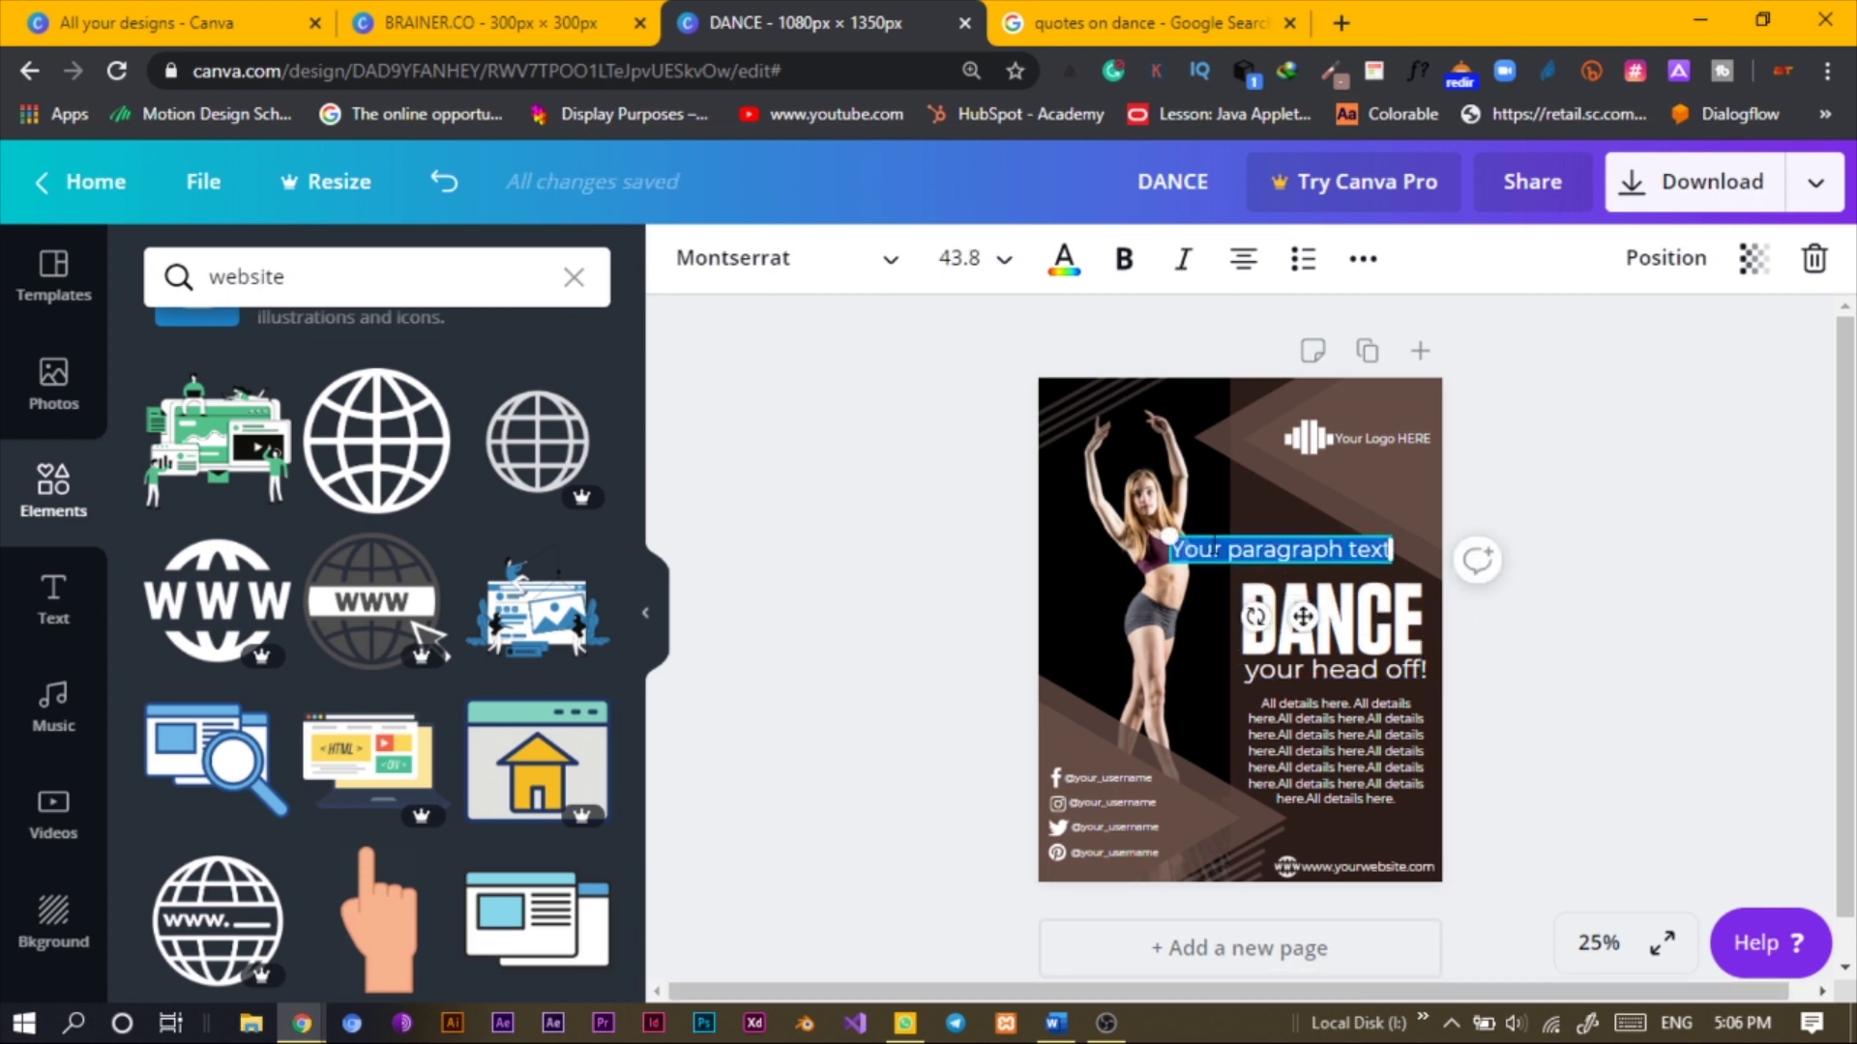
{"action": "key", "text": "BackSpace"}
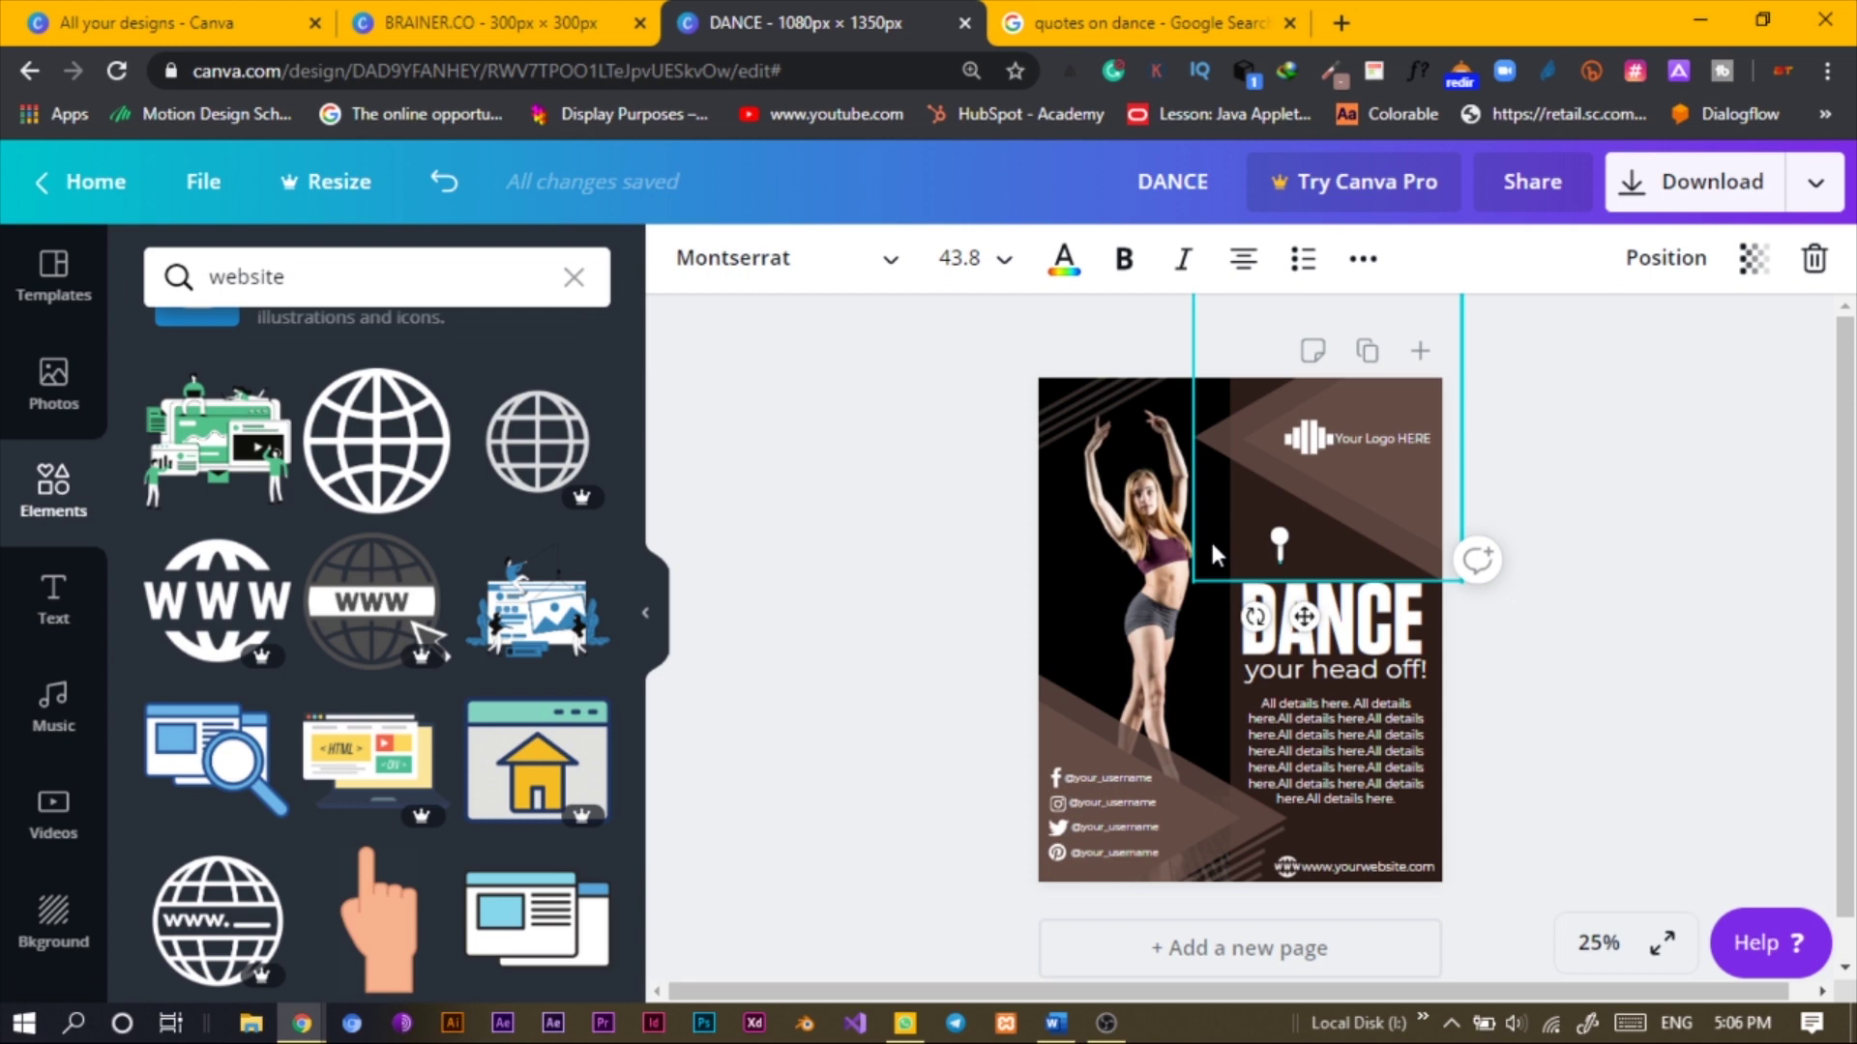
{"action": "type", "text": "Afr"}
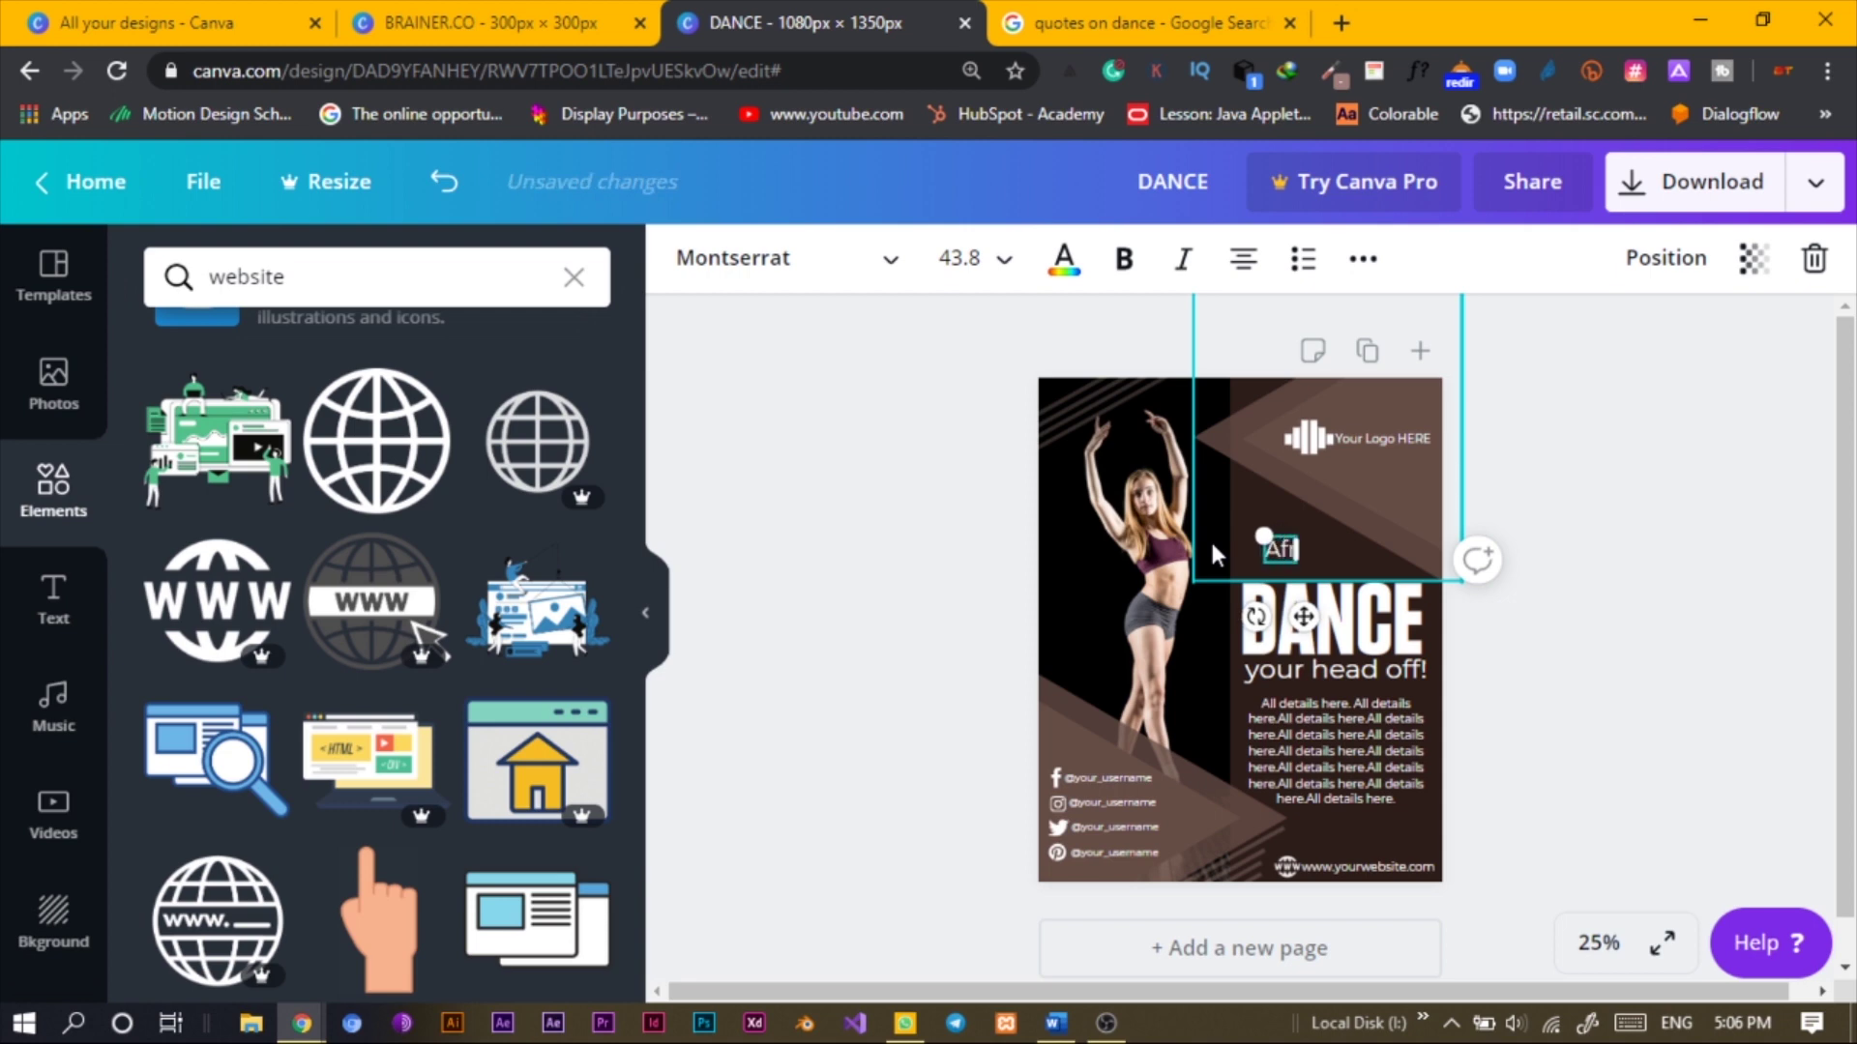
{"action": "type", "text": "icangeeks"}
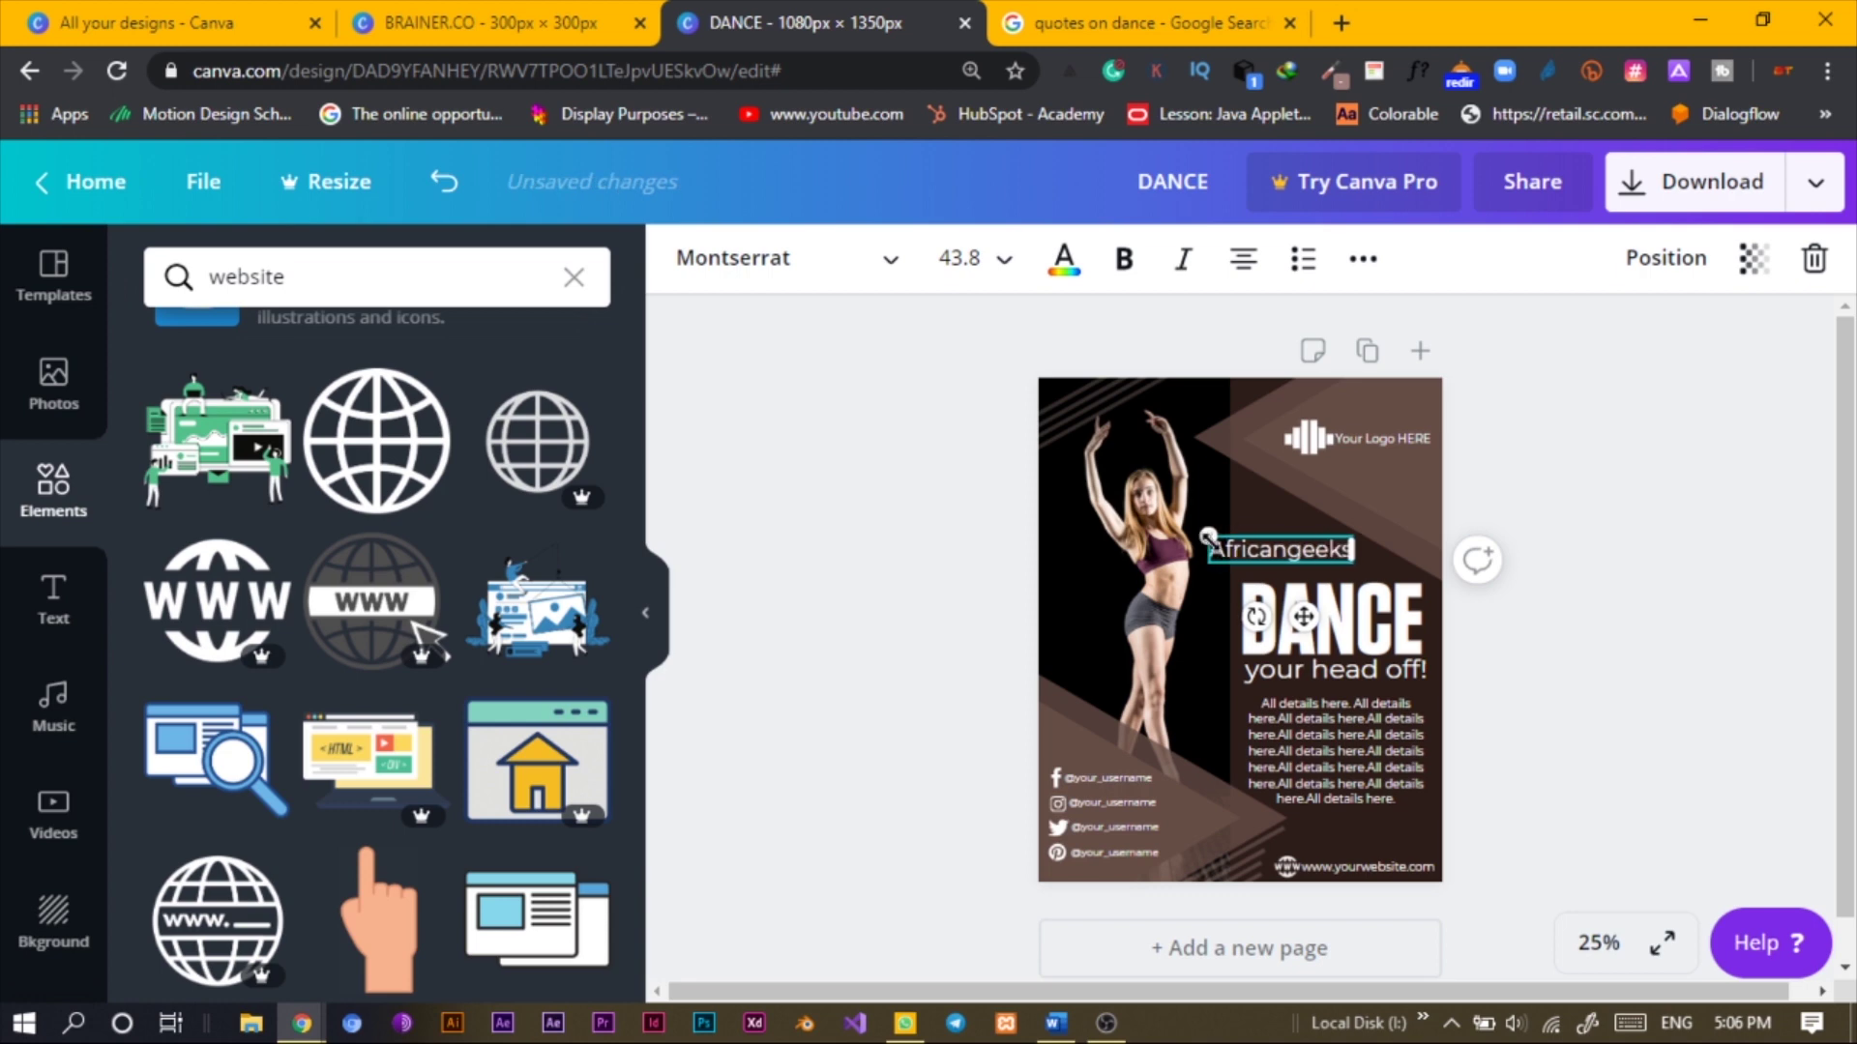
Move the "Africangeeks" text left over the dancer photo and delete it
{"action": "scroll", "coordinate": [1207, 537], "scroll_direction": "up", "scroll_amount": 5}
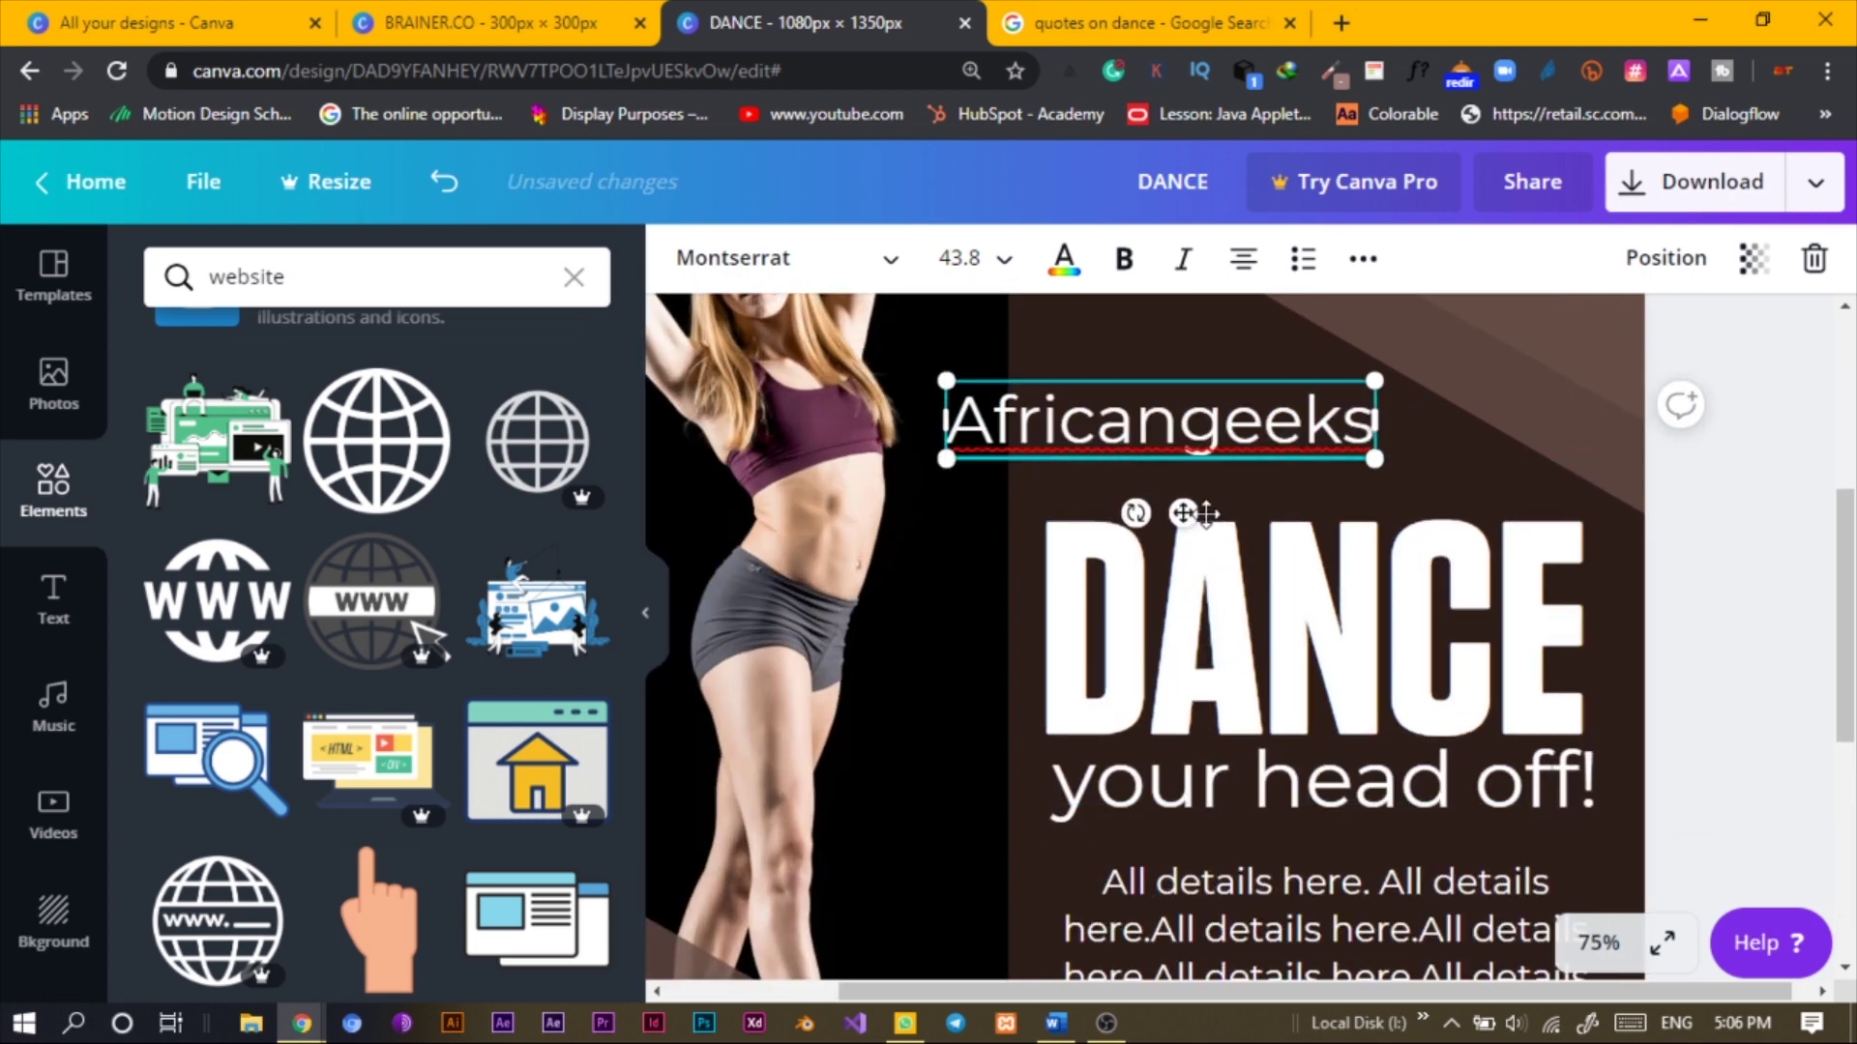
{"action": "scroll", "coordinate": [1207, 514], "scroll_direction": "up", "scroll_amount": 3}
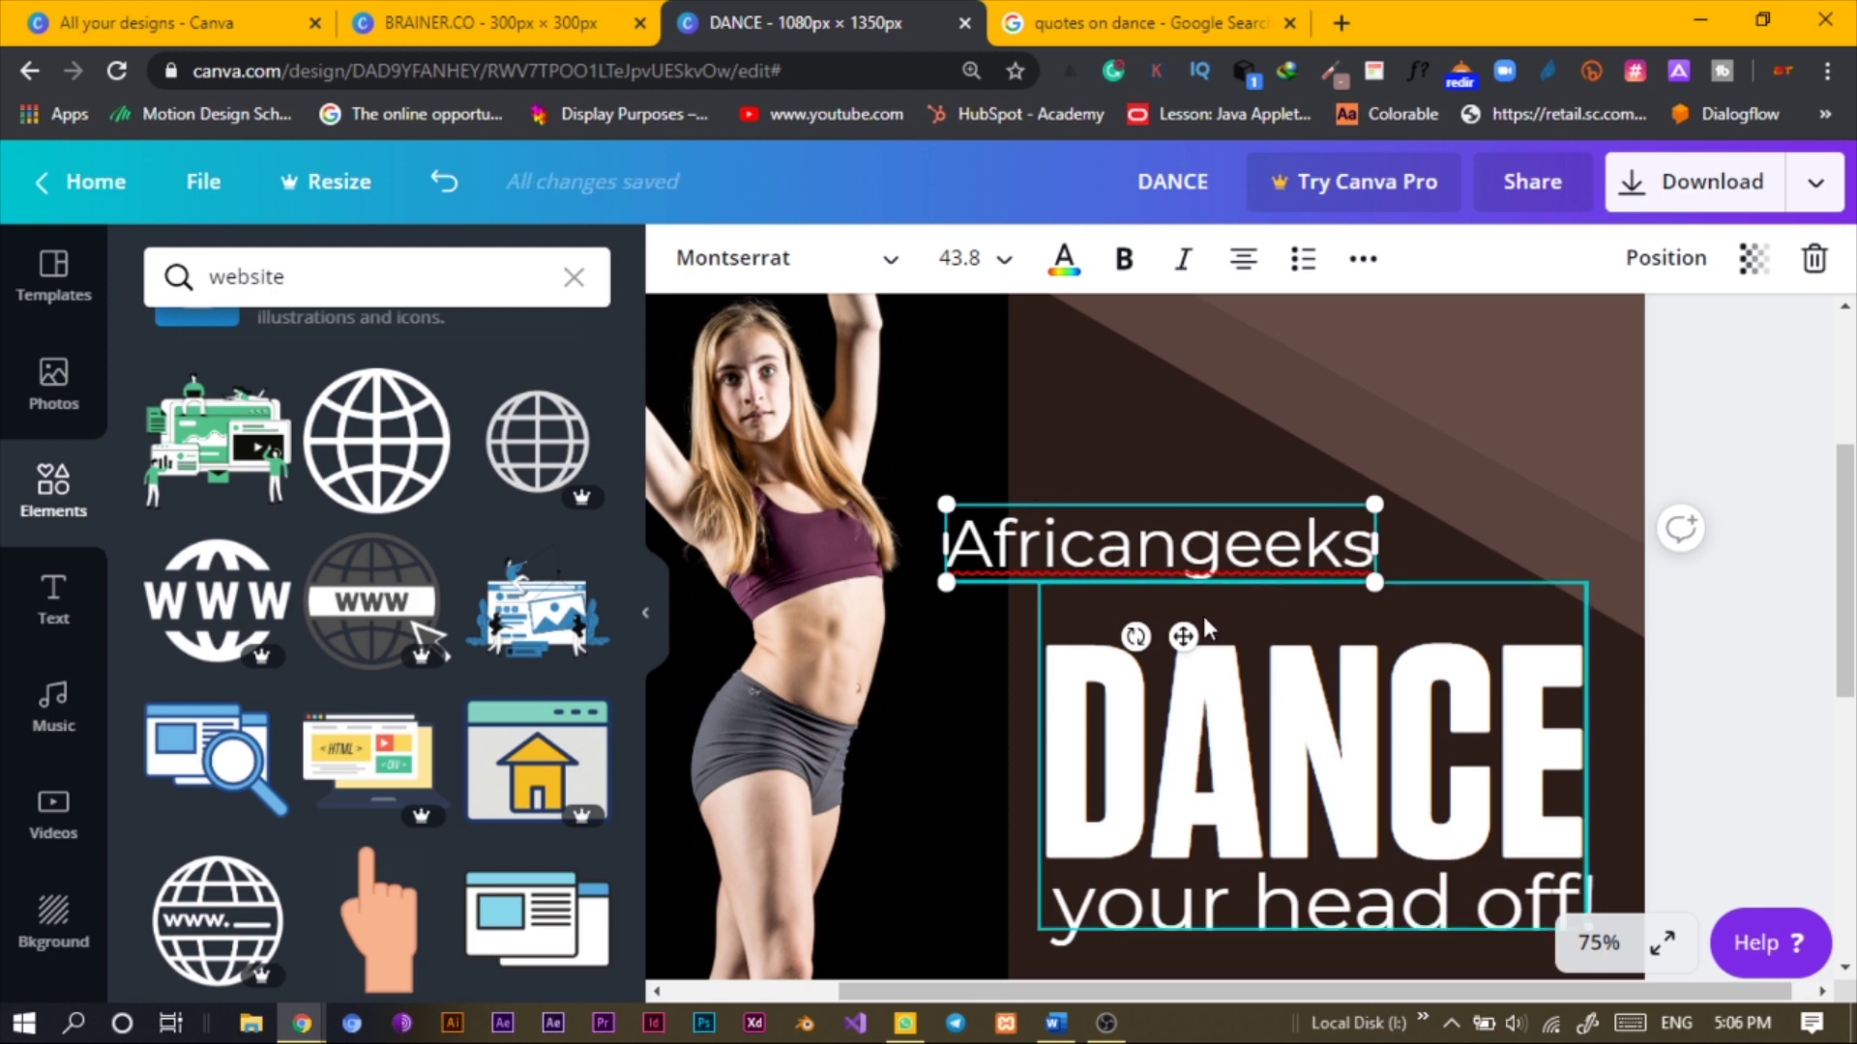
{"action": "left_click_drag", "start_coordinate": [1182, 636], "coordinate": [994, 609]}
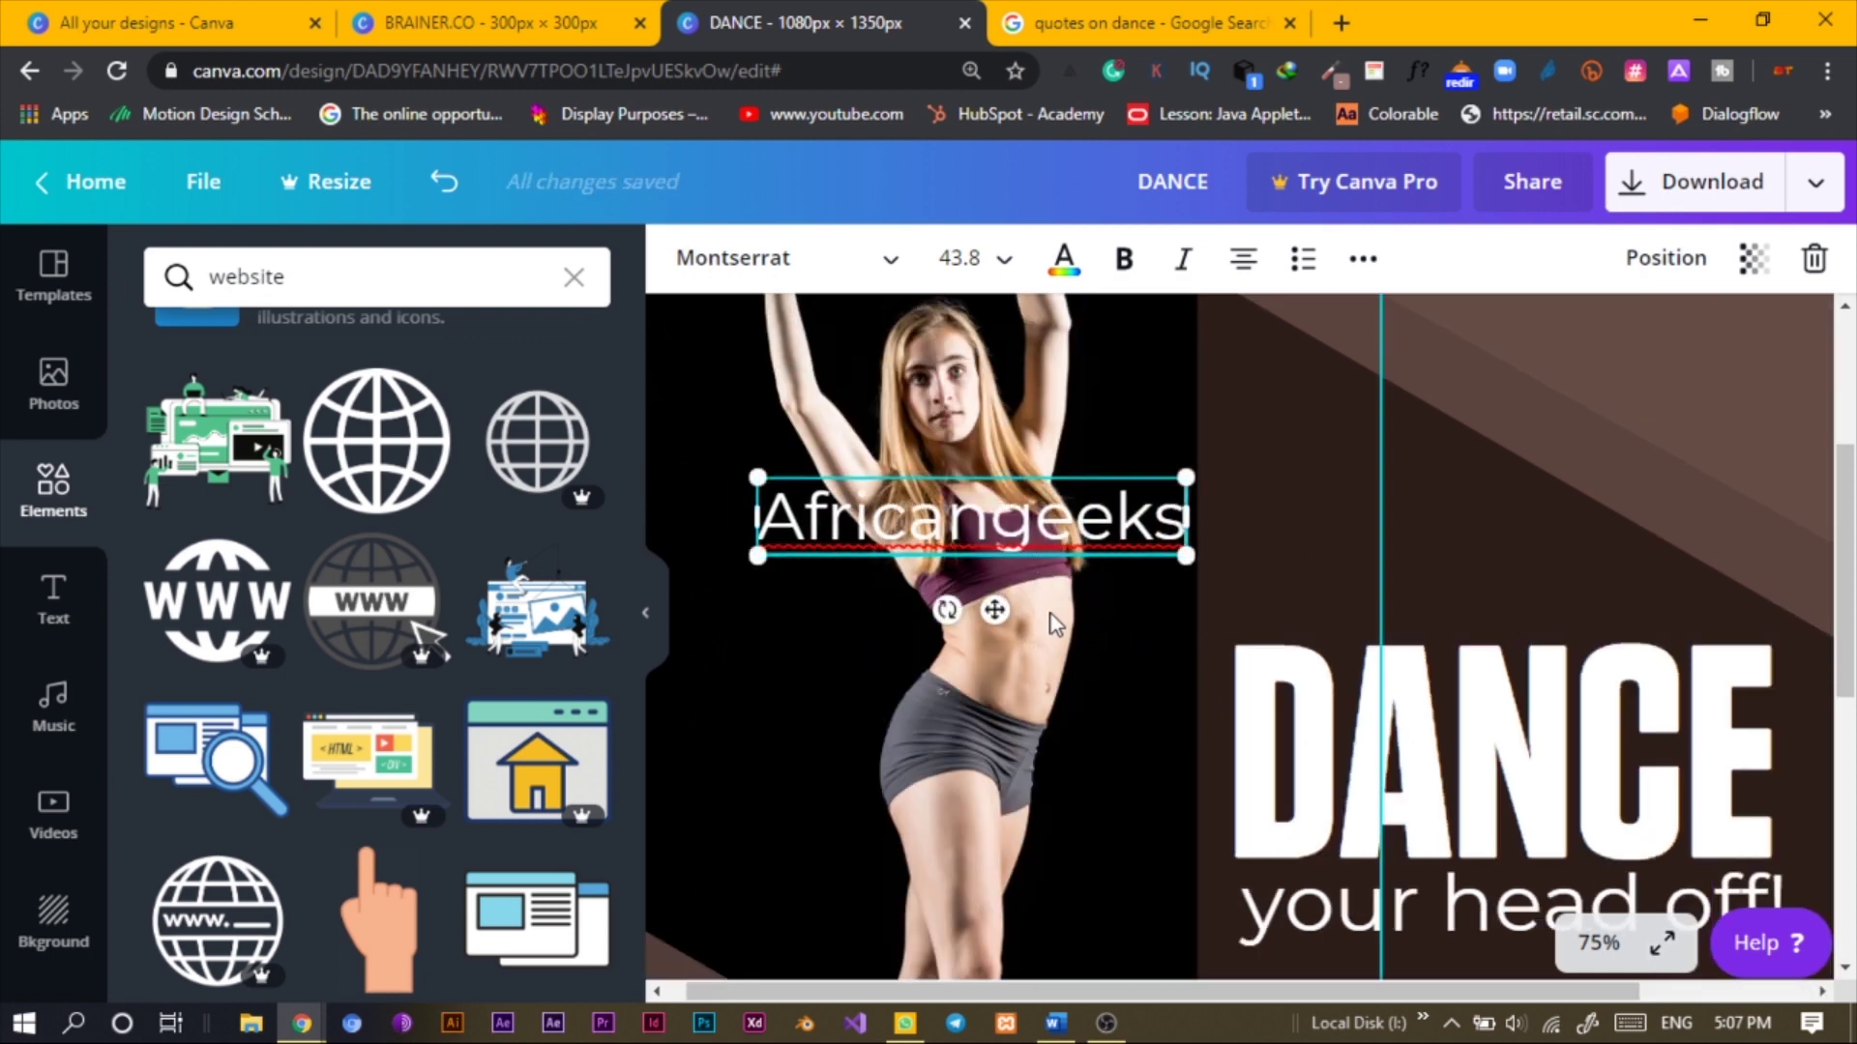
{"action": "key", "text": "Delete"}
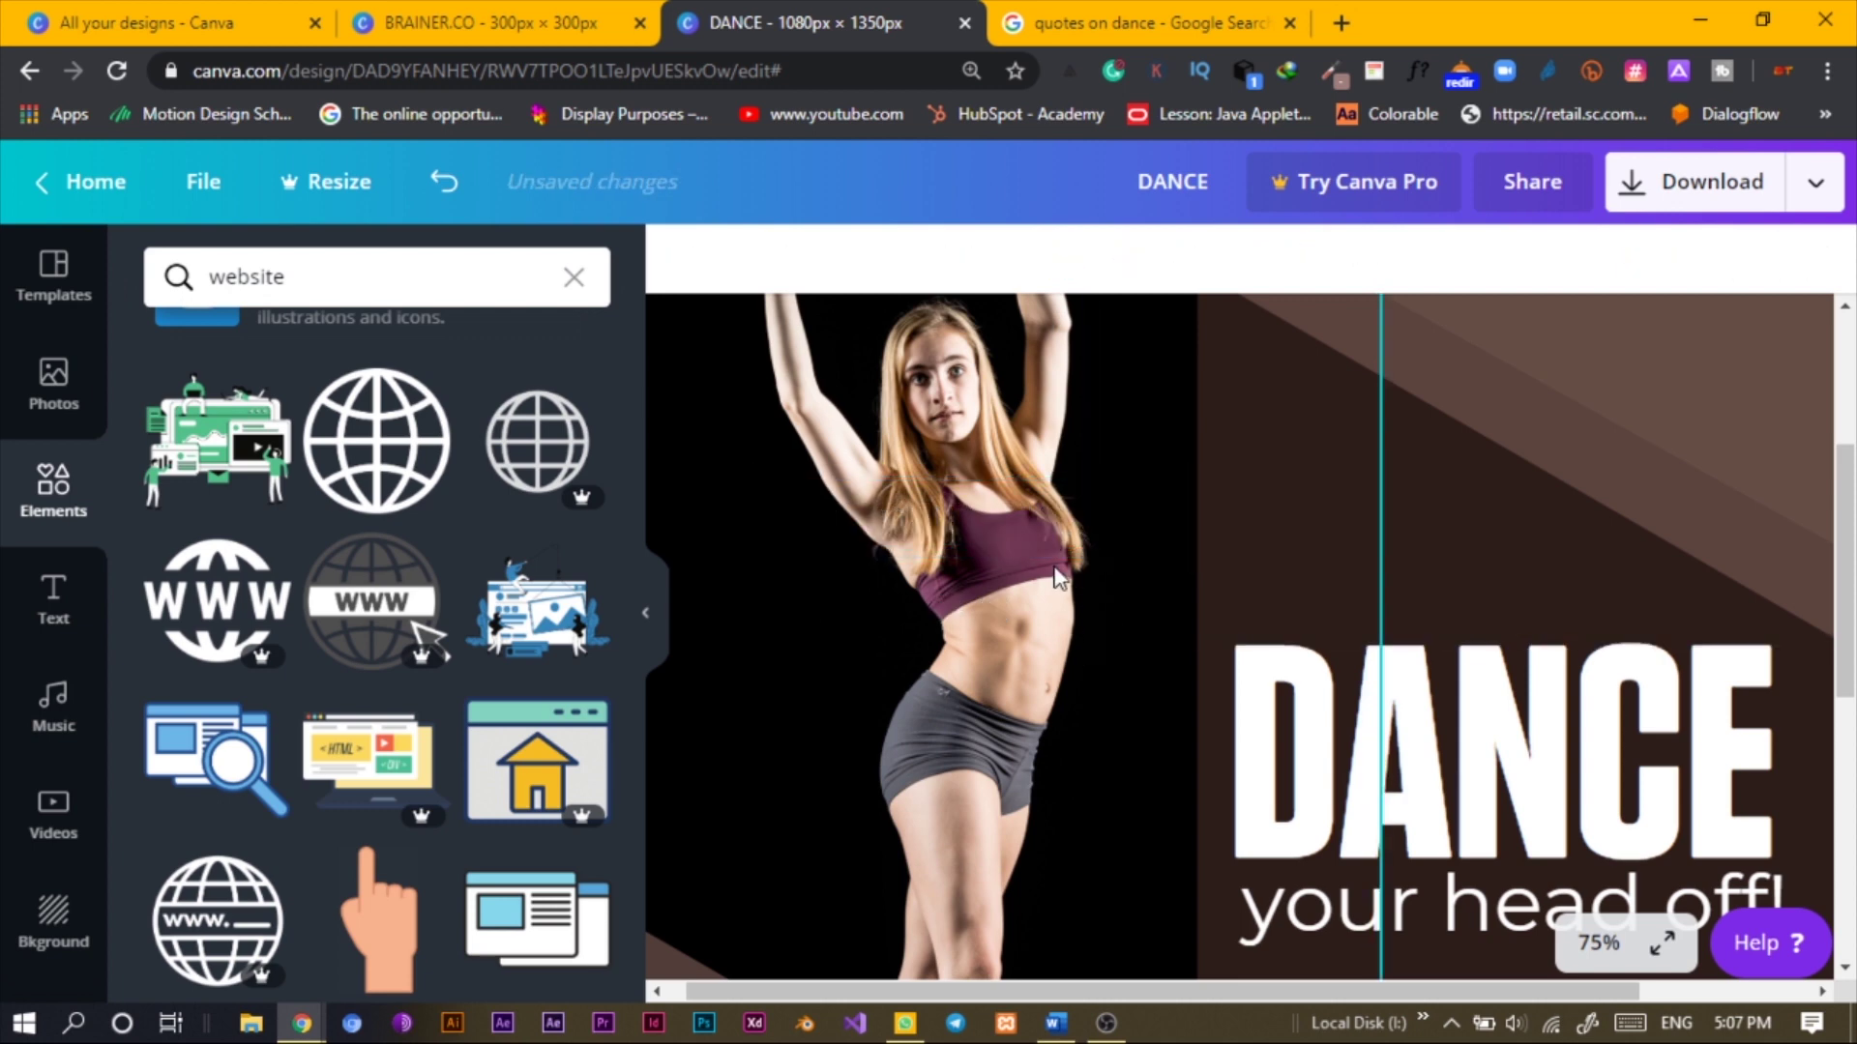
Open the whole flyer in full-screen view to check the design
{"action": "scroll", "coordinate": [1054, 570], "scroll_direction": "down", "scroll_amount": 6, "text": "ctrl"}
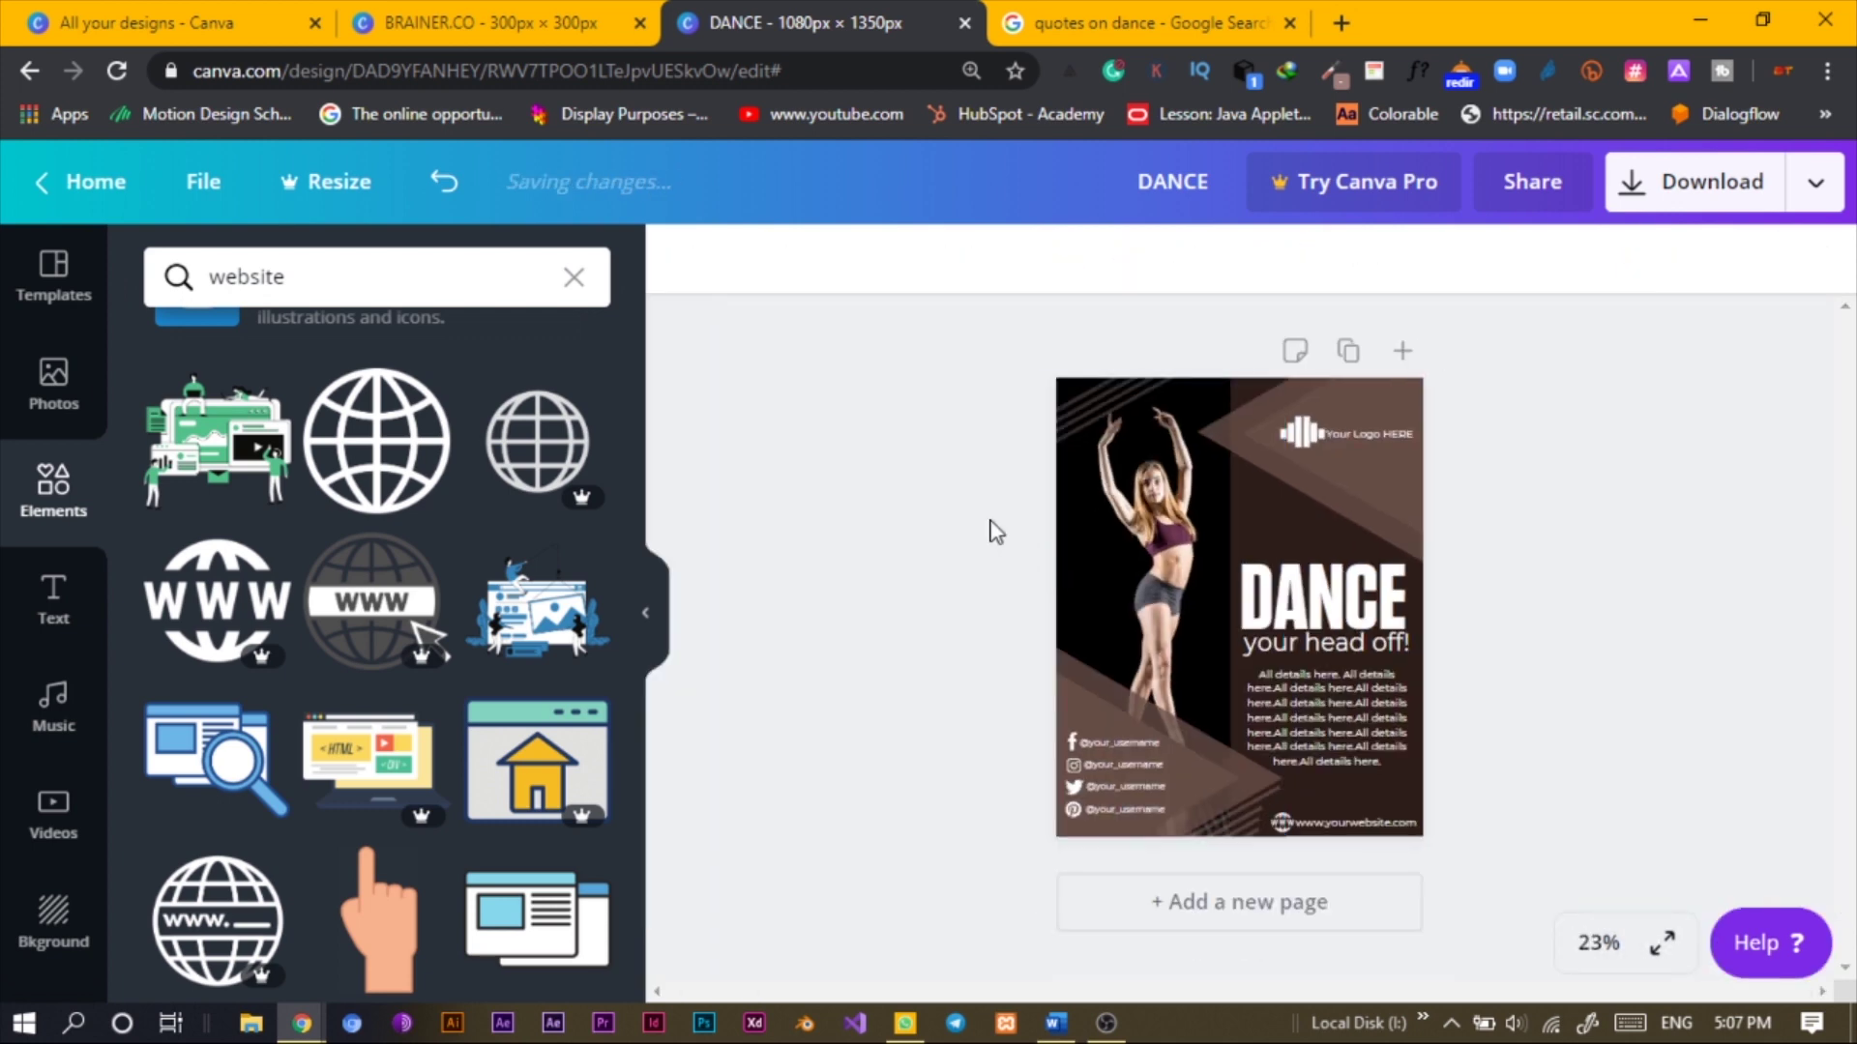
{"action": "left_click", "coordinate": [1662, 943]}
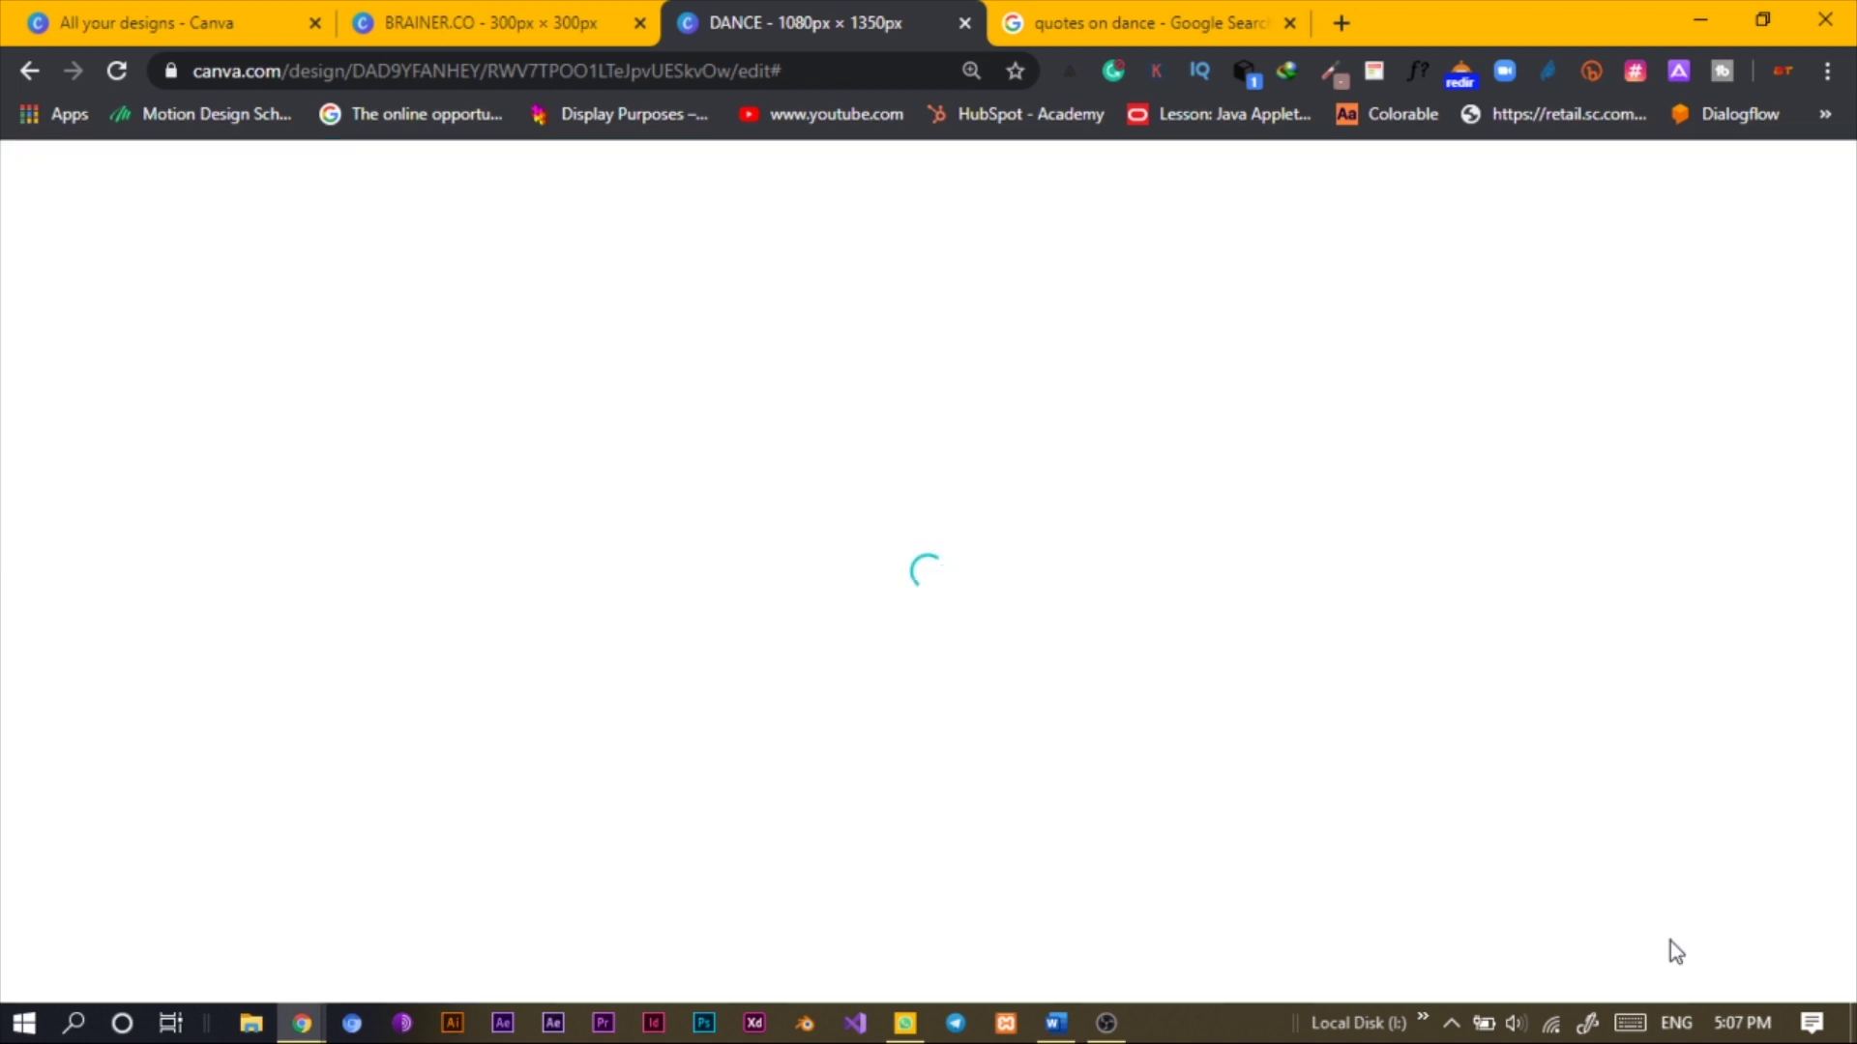